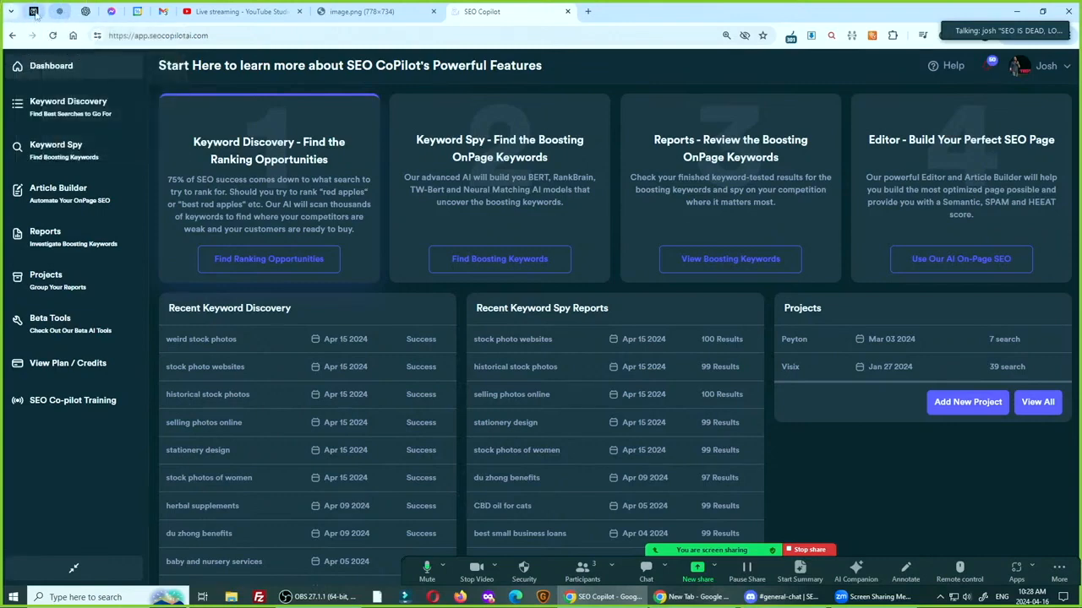
Expand the floating meeting video window to show the participants' thumbnails stacked vertically
key("ctrl")
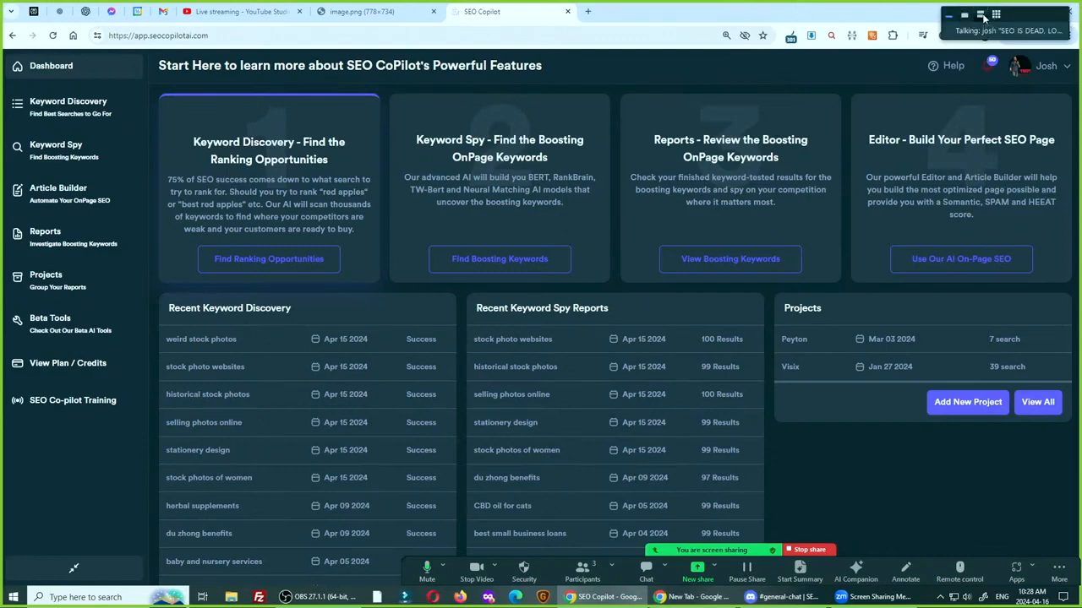
left_click(981, 16)
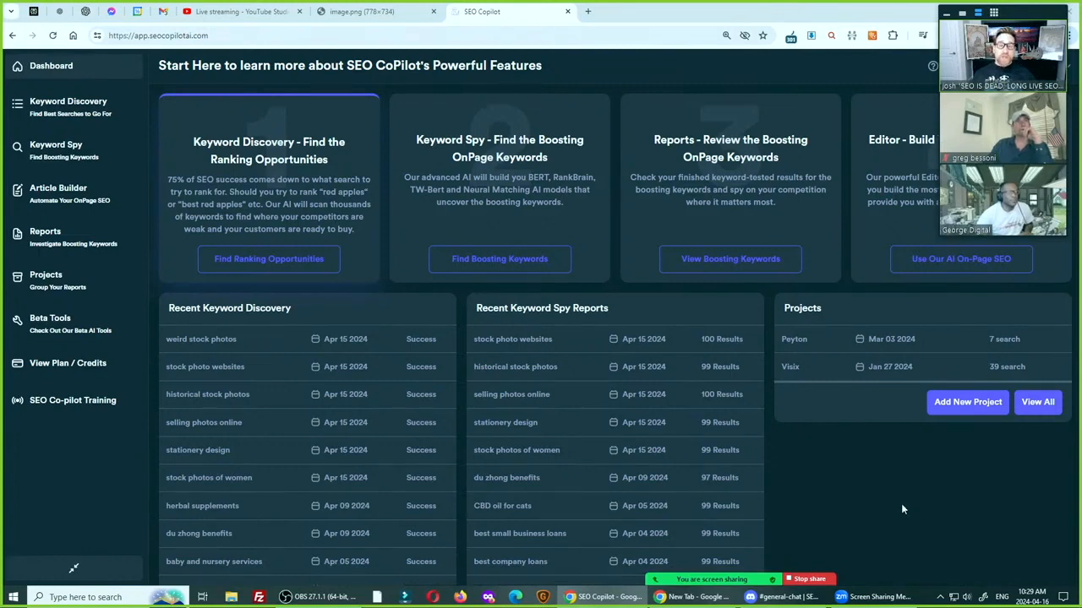
key("ctrl")
key("ctrl")
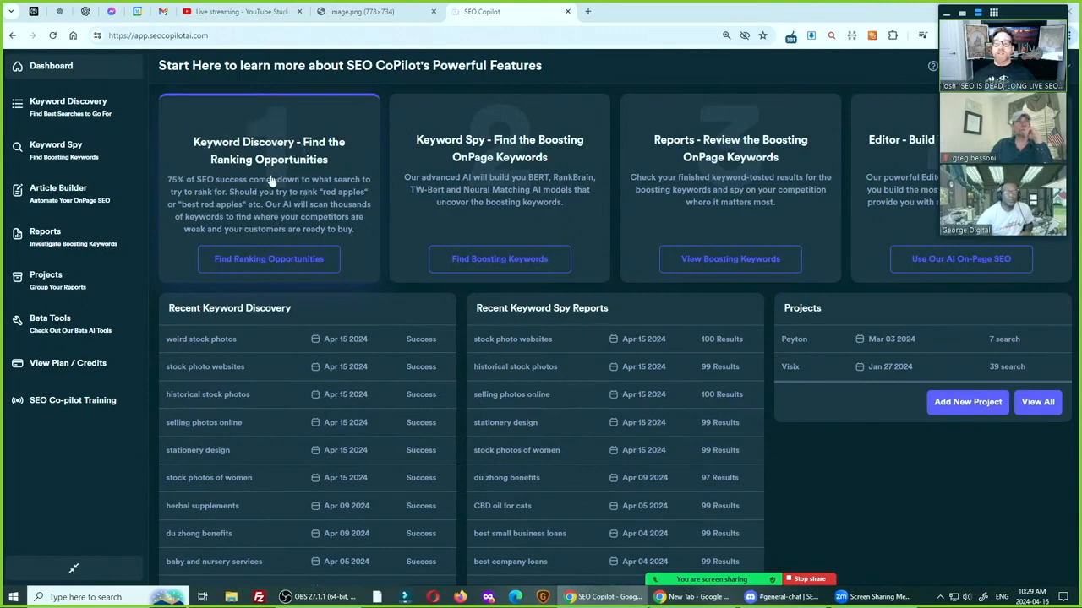
key("ctrl")
key("ctrl")
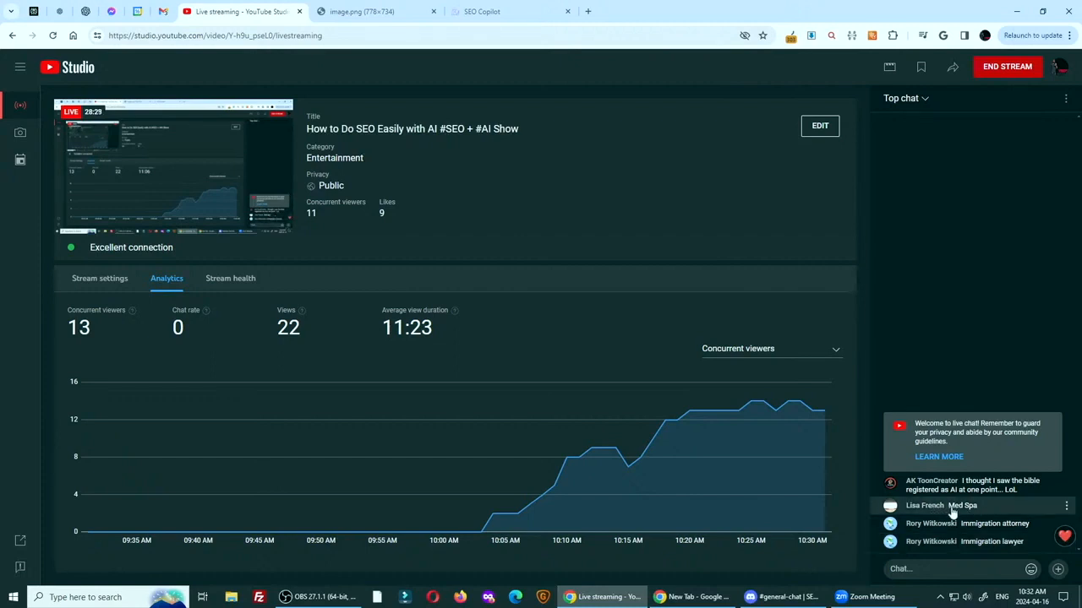
Copy "Med Spa" from the YouTube Studio live chat and enter it as the seed keyword in SEO CoPilot's Keyword Discovery
left_click_drag(949, 507, 980, 509)
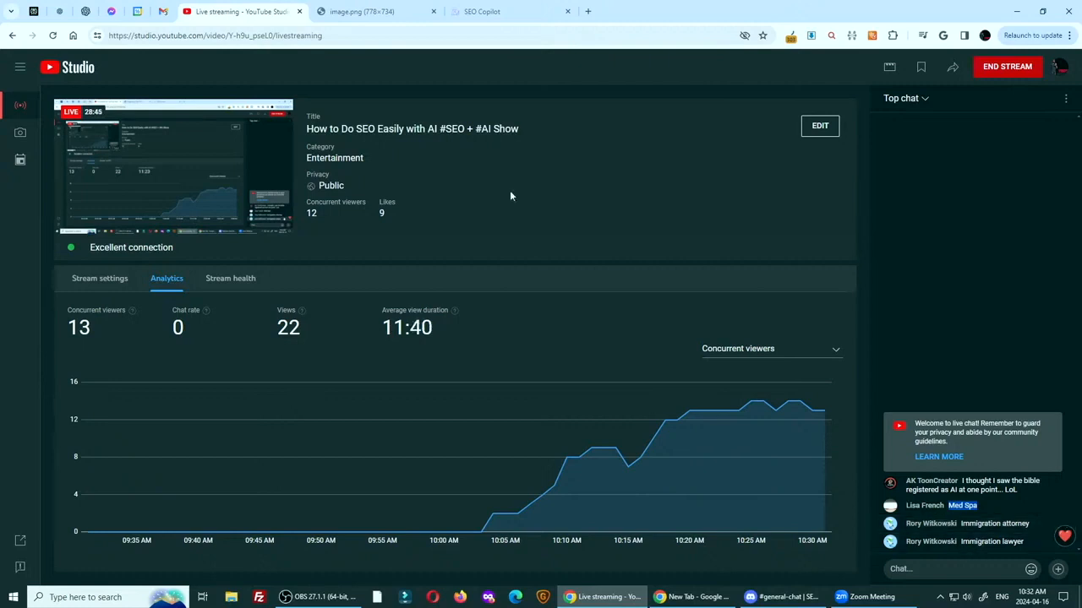
left_click(478, 14)
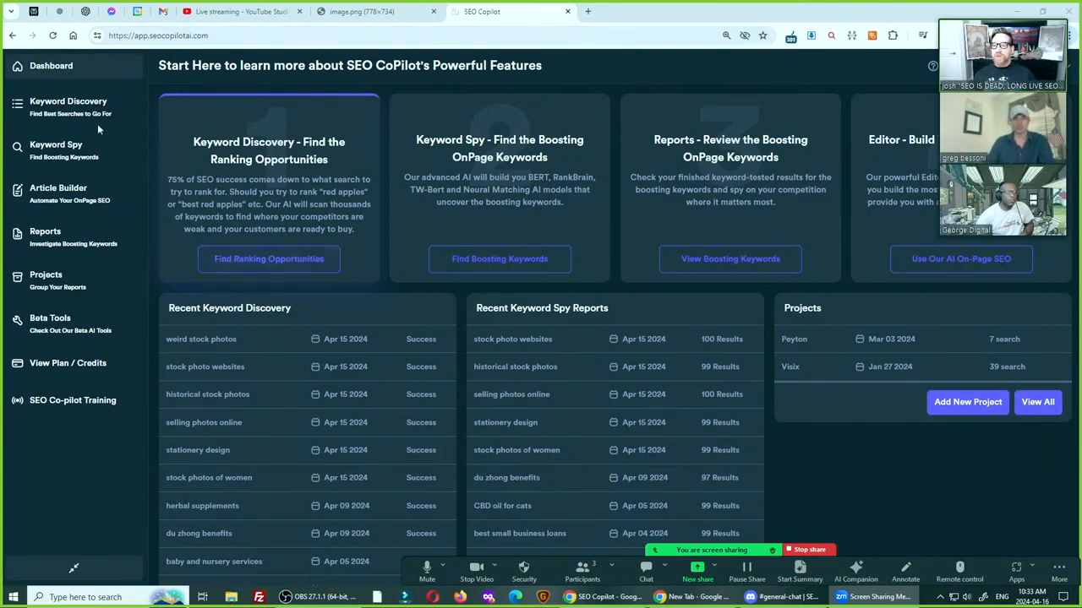
left_click(279, 258)
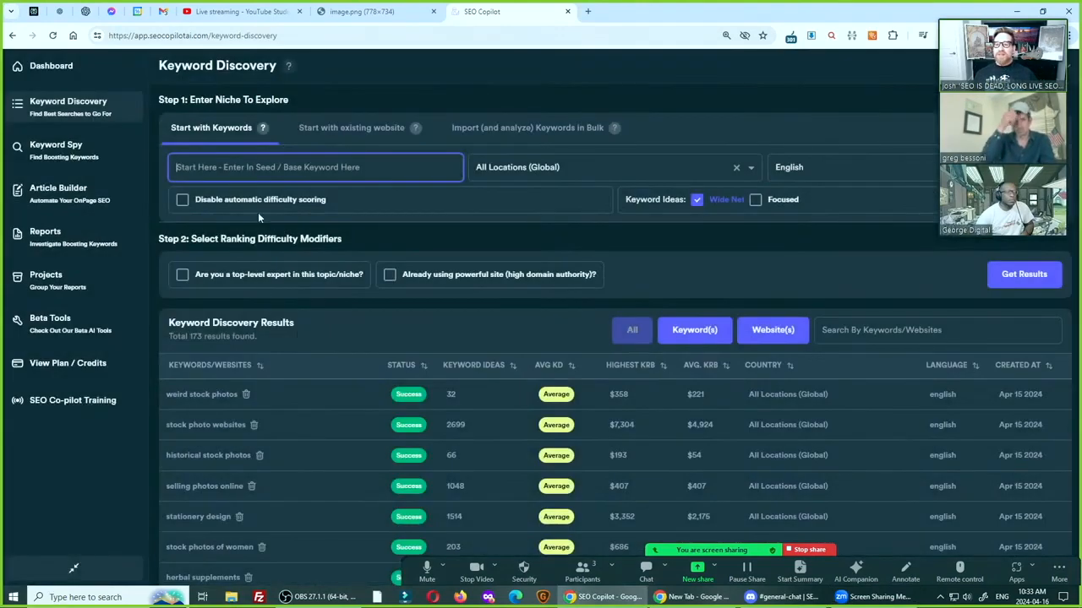
left_click(250, 169)
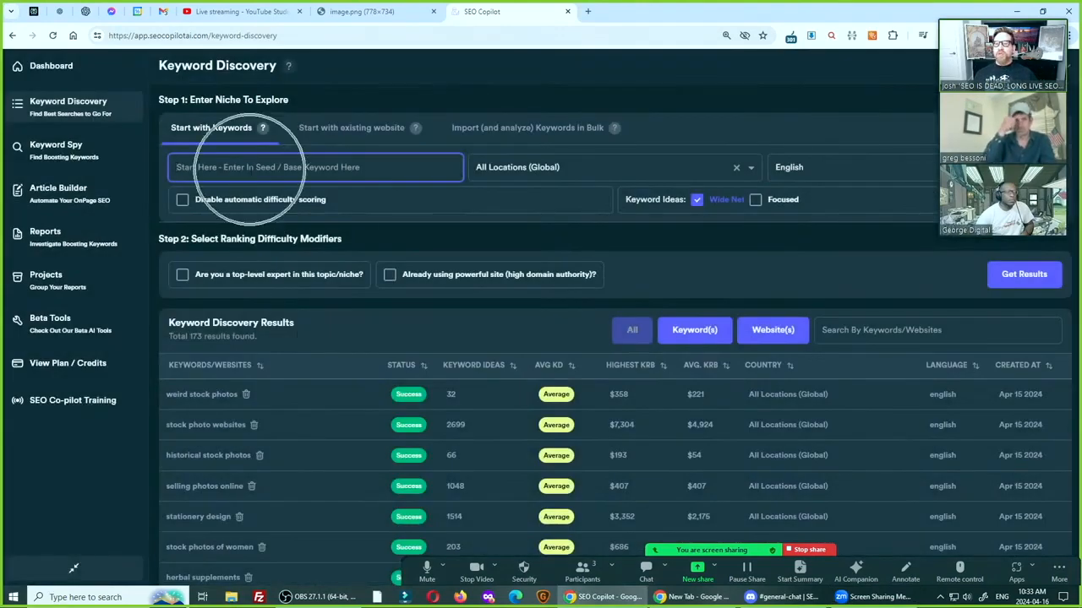
type("Med Spa")
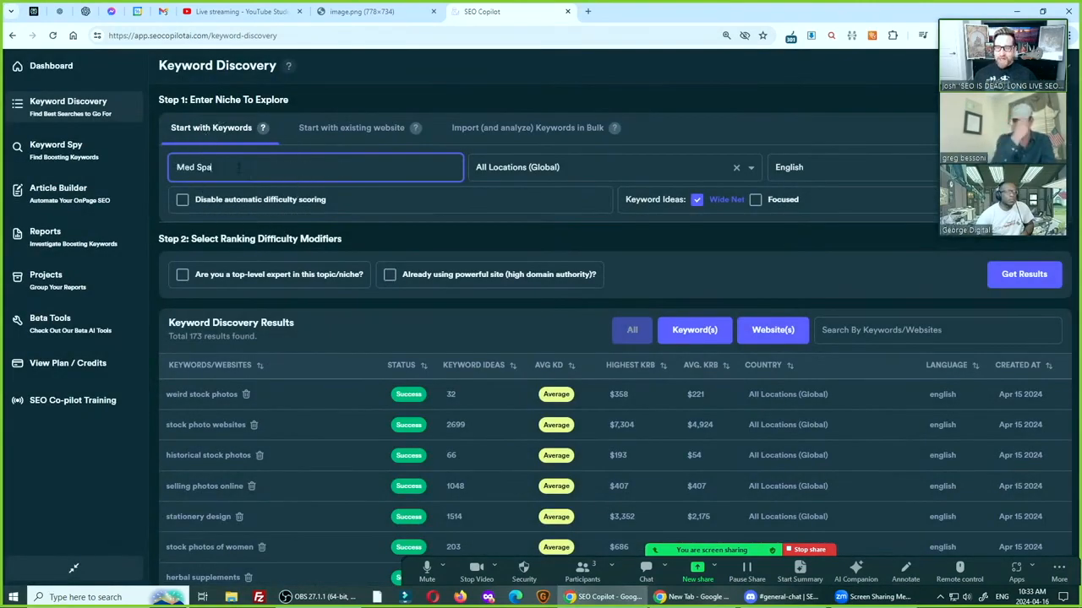
Change the seed keyword to all lowercase, "med spa"
key("Delete")
type("m")
key("Right")
key("Right")
key("Right")
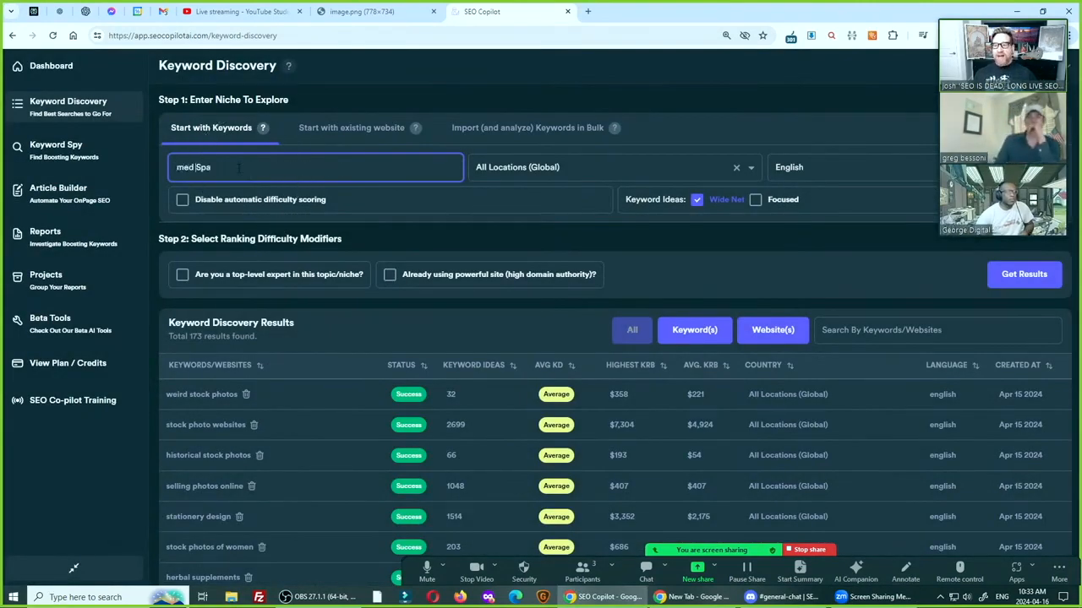
key("Delete")
type("s")
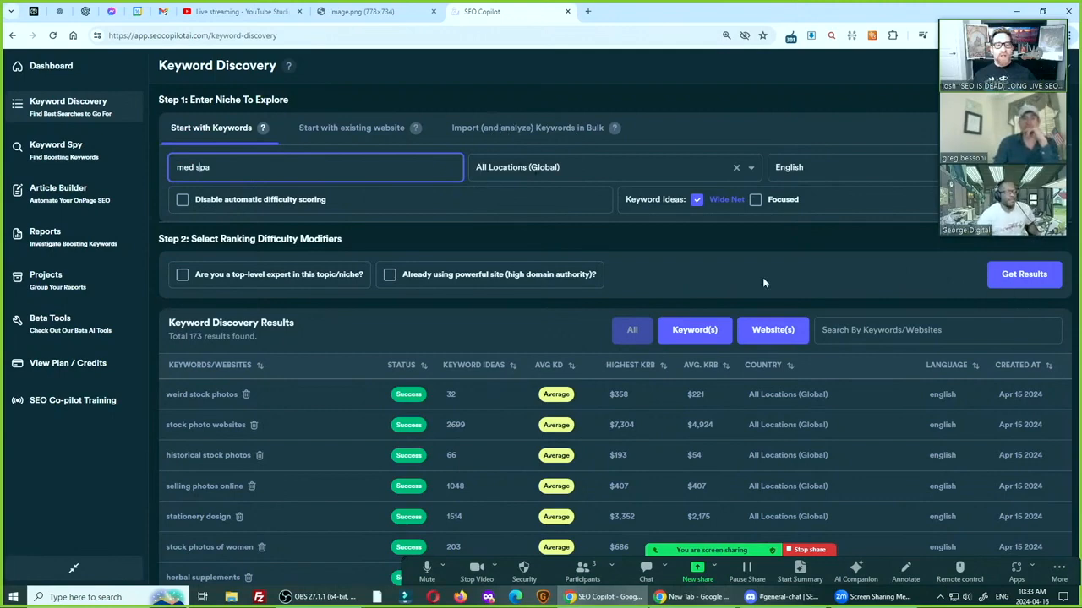
Examine the two ranking difficulty modifiers for top-level topic expertise and an already powerful site
triple_click(243, 260)
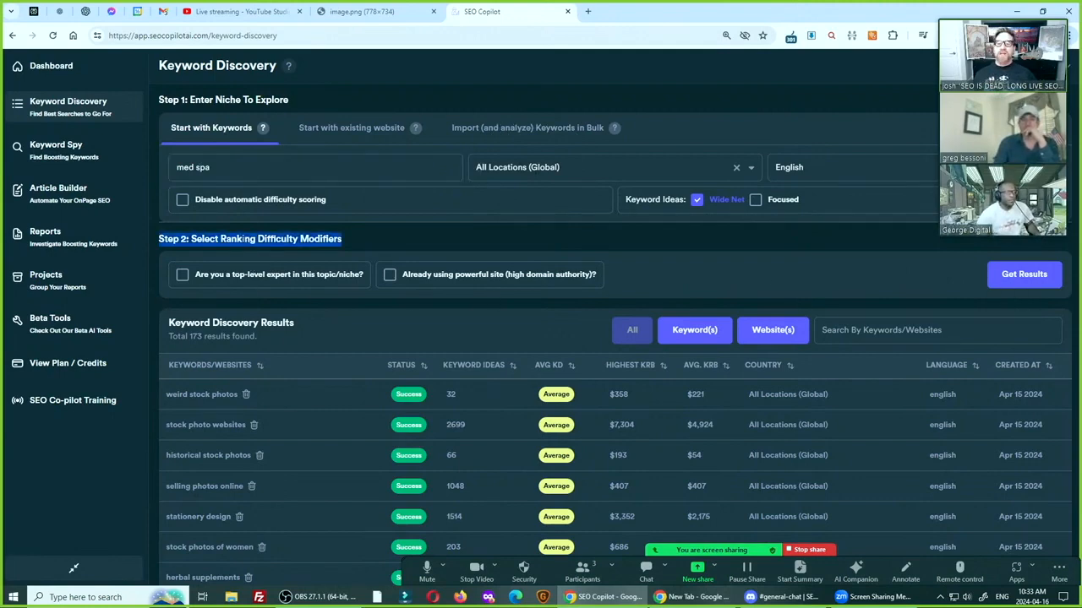
left_click(243, 239)
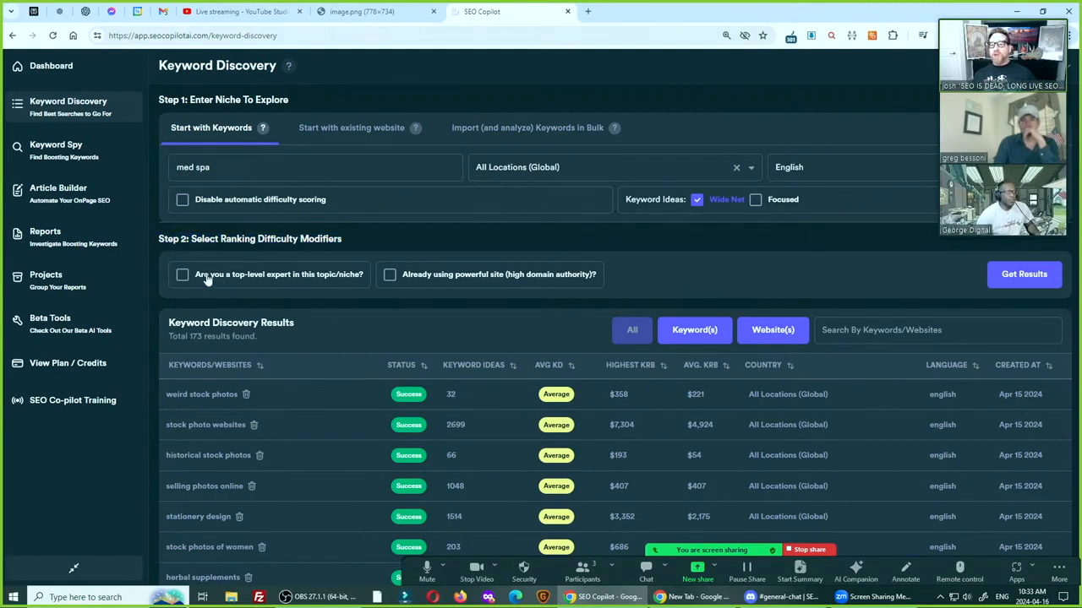
key("ctrl")
key("ctrl")
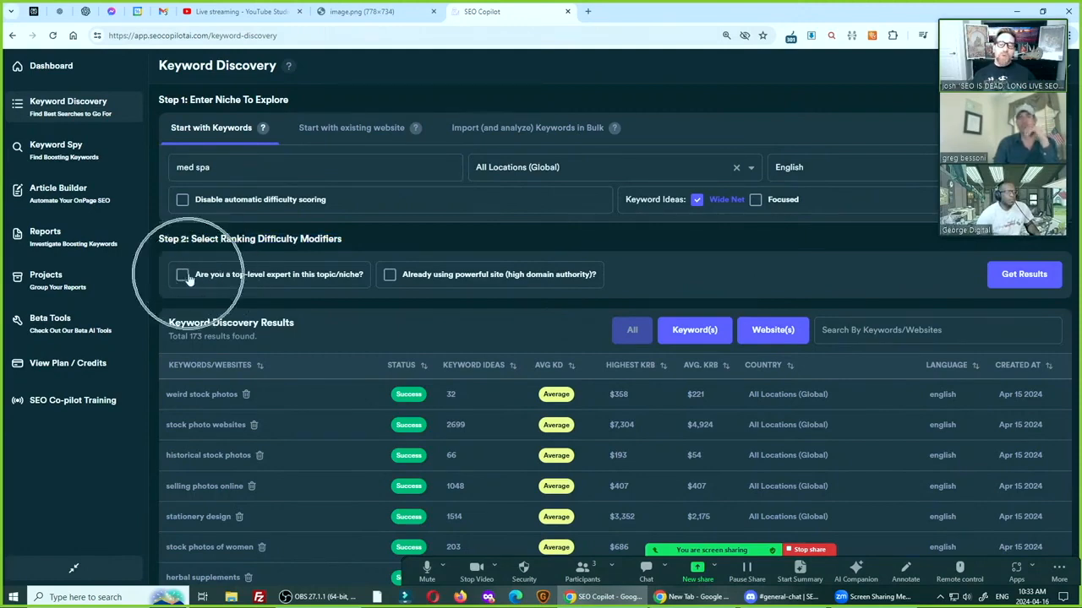
key("ctrl")
key("ctrl")
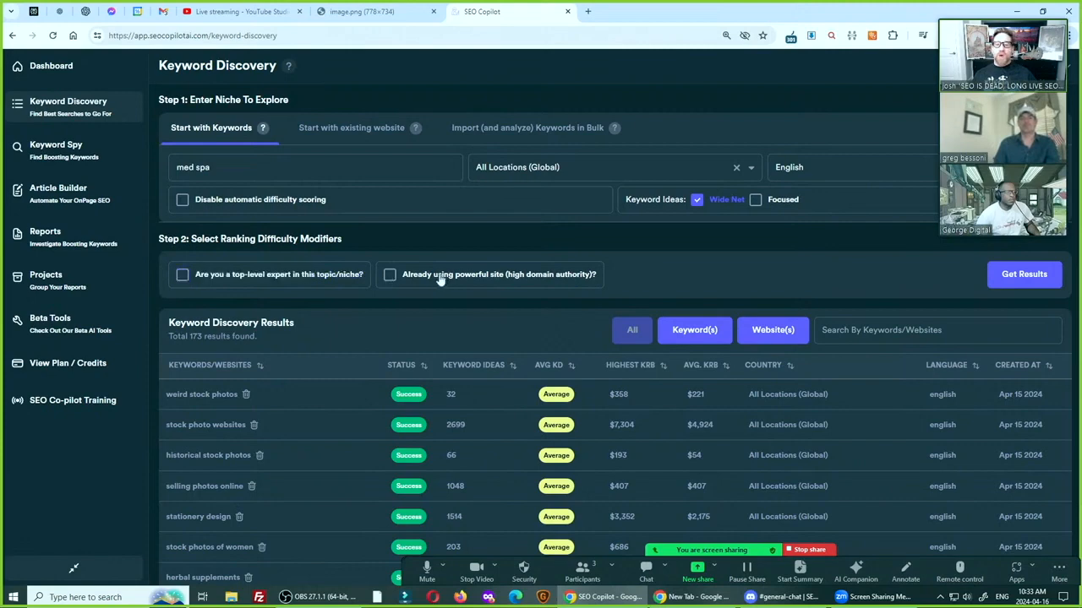
key("ctrl")
key("ctrl")
key("ctrl")
key("ctrl")
key("ctrl")
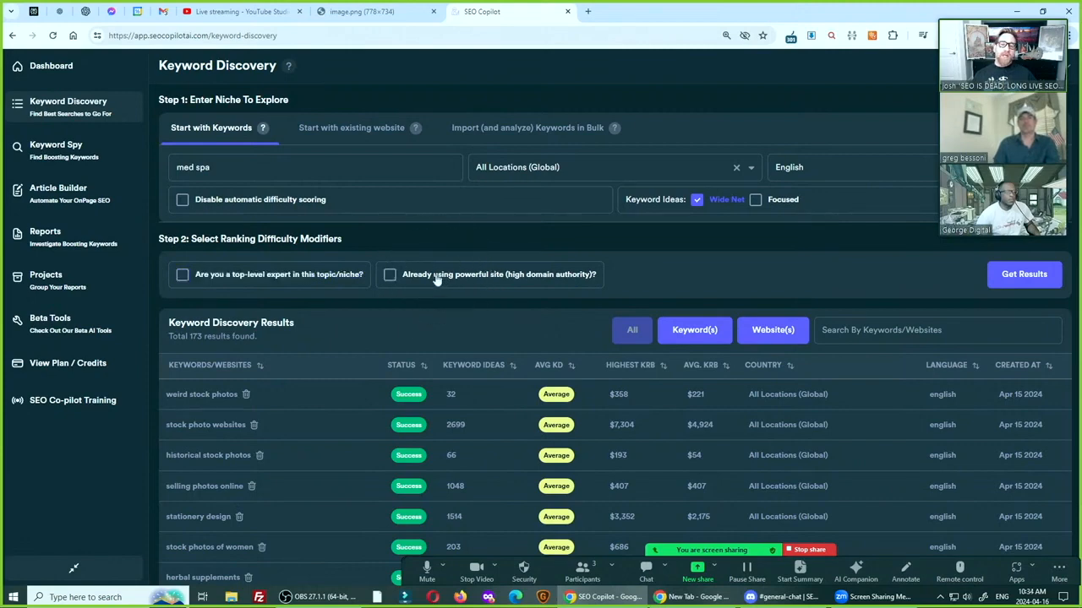
key("ctrl")
key("ctrl")
key("ctrl")
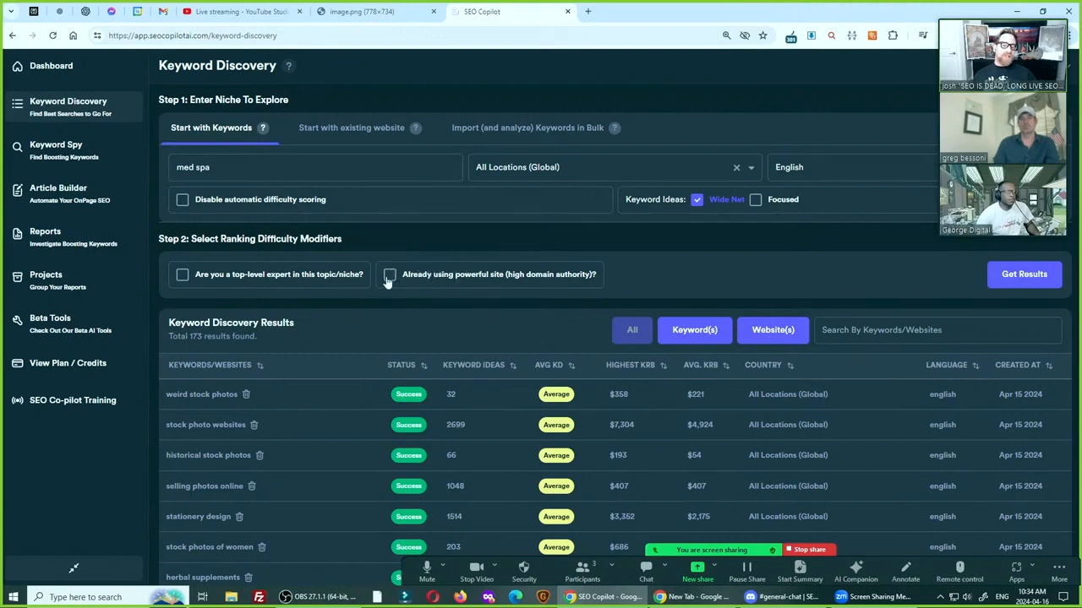
key("ctrl")
key("ctrl")
key("ctrl")
key("ctrl")
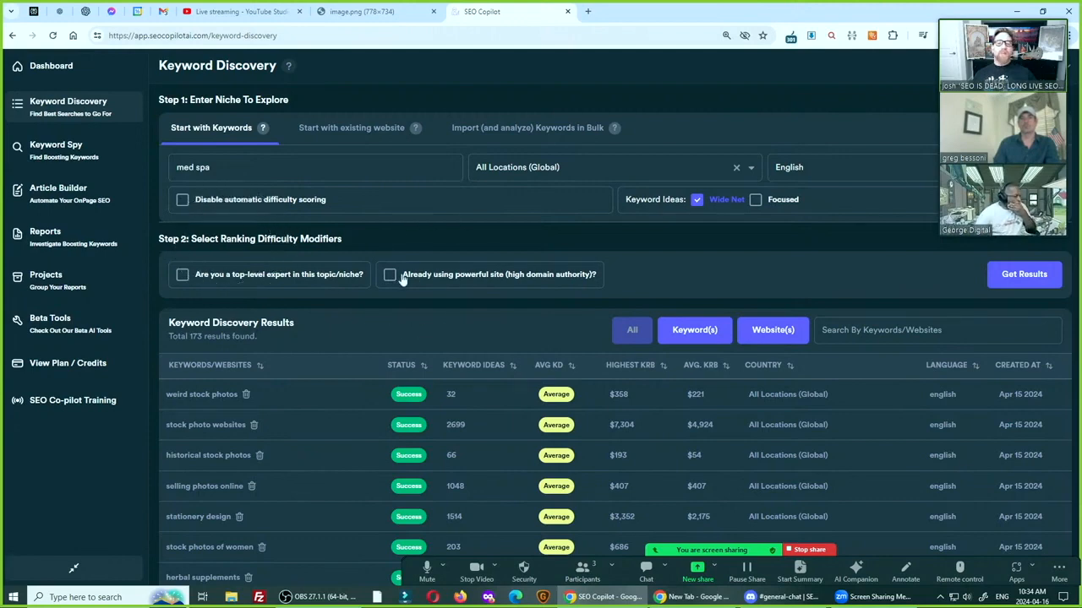
key("ctrl")
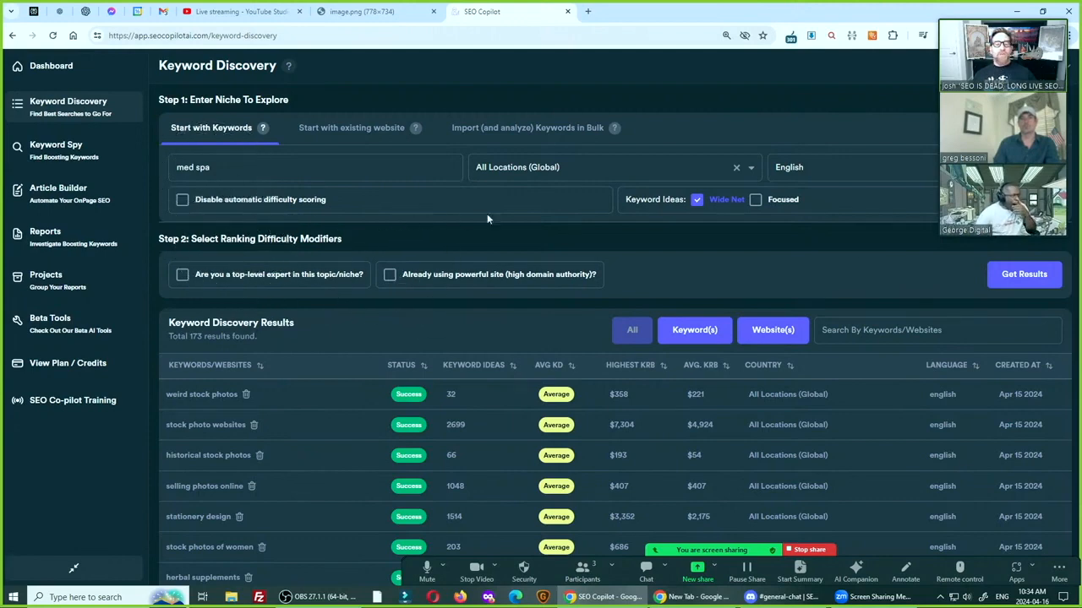
Run the keyword discovery for "med spa" with all locations, English and Wide Net keyword ideas
left_click(1025, 274)
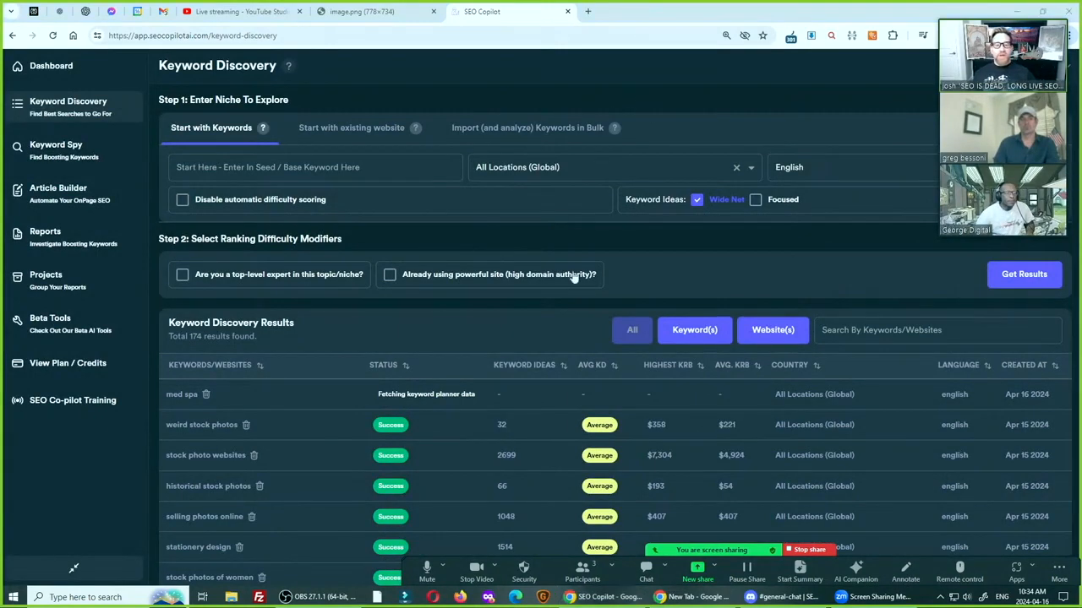
Copy "Immigration attorney" from the YouTube Studio live chat and run a keyword discovery for it in SEO CoPilot
left_click(237, 11)
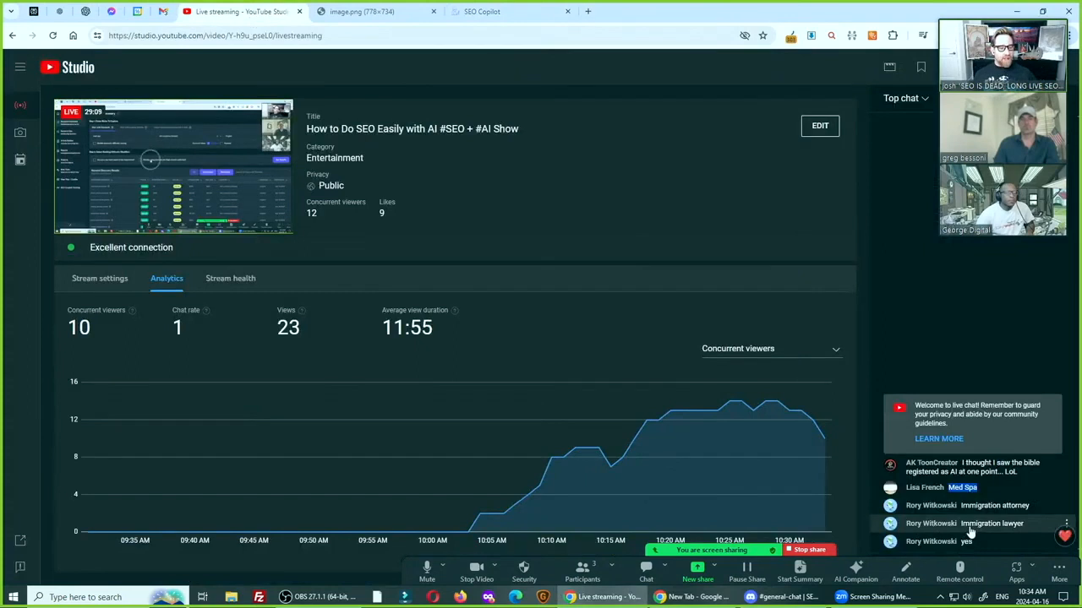
left_click_drag(961, 506, 1032, 507)
key("ctrl+c")
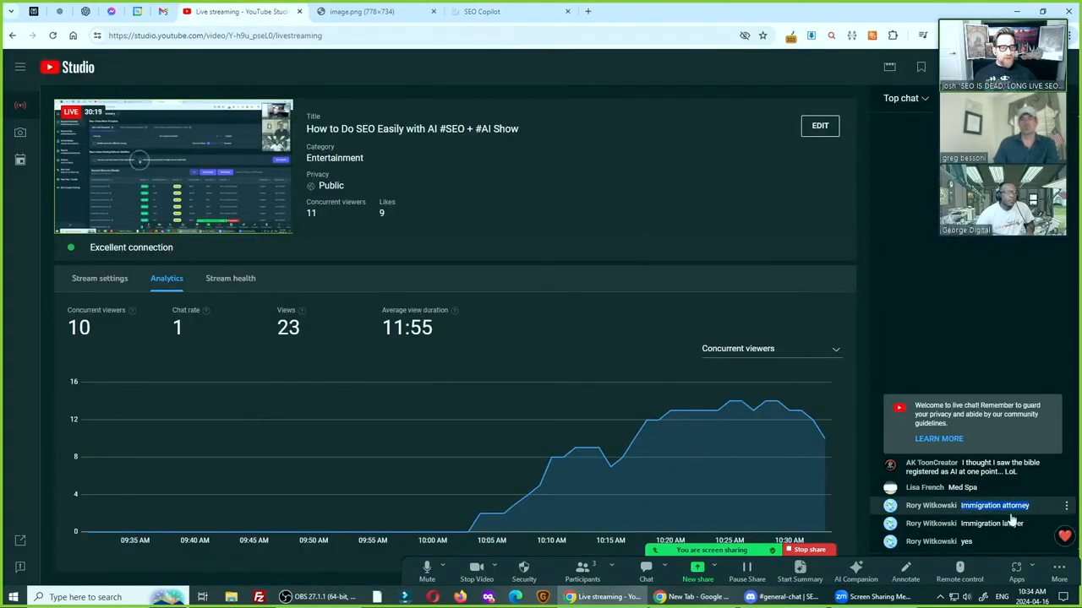
left_click(482, 11)
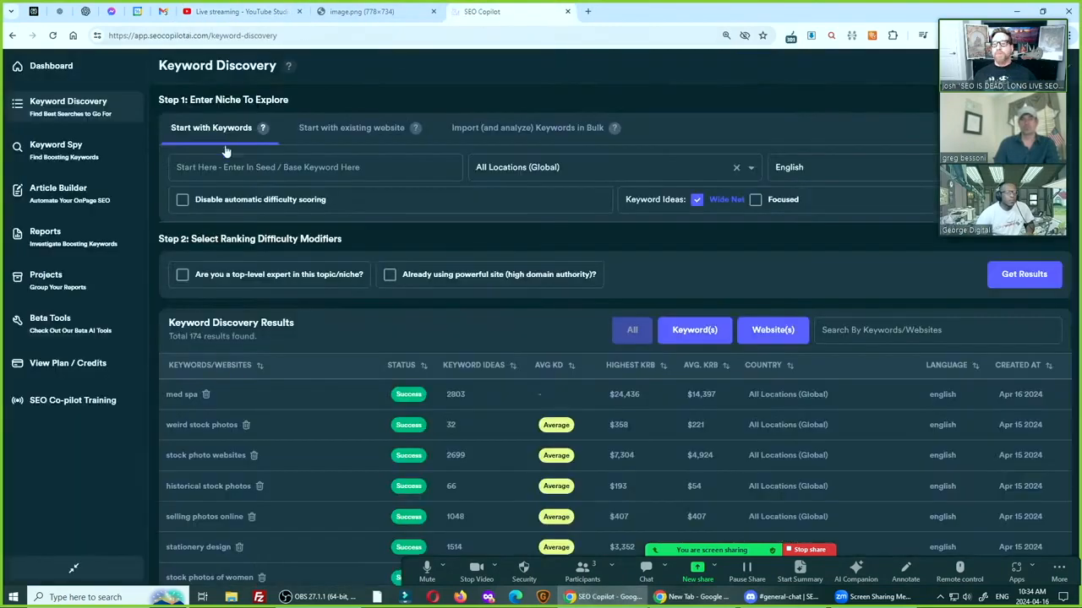
key("ctrl+v")
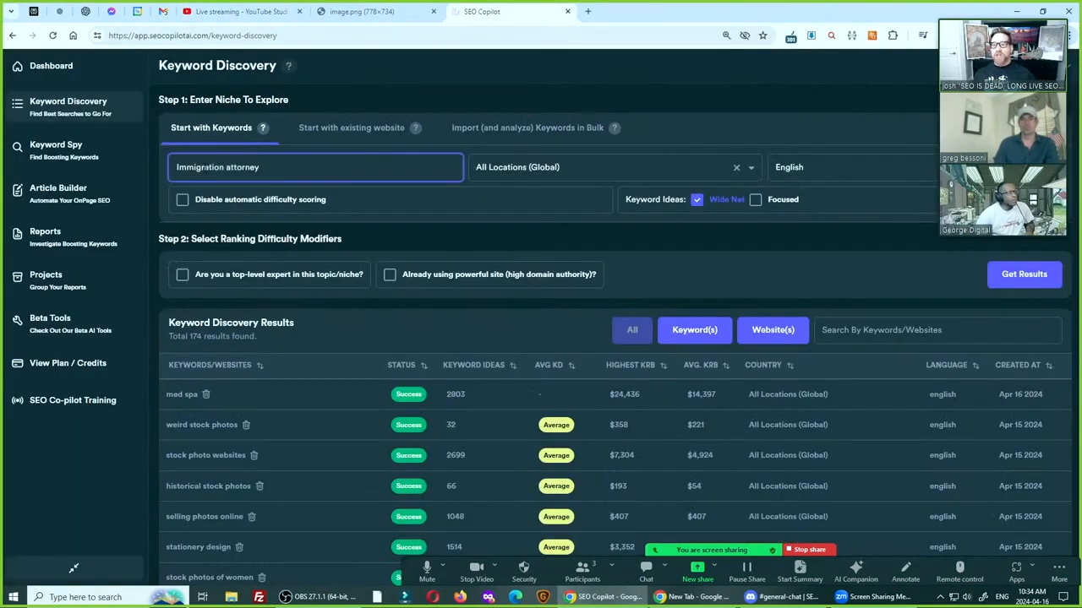
left_click(1014, 274)
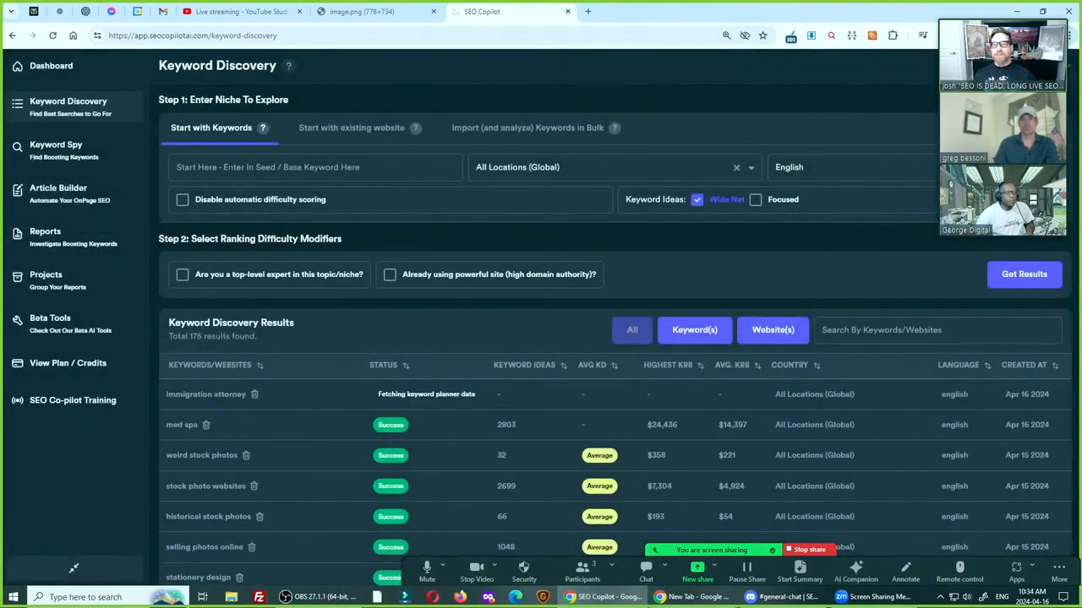
Enter "immigration lawyer" as the seed keyword and run another keyword discovery with the same settings
key("ctrl+v")
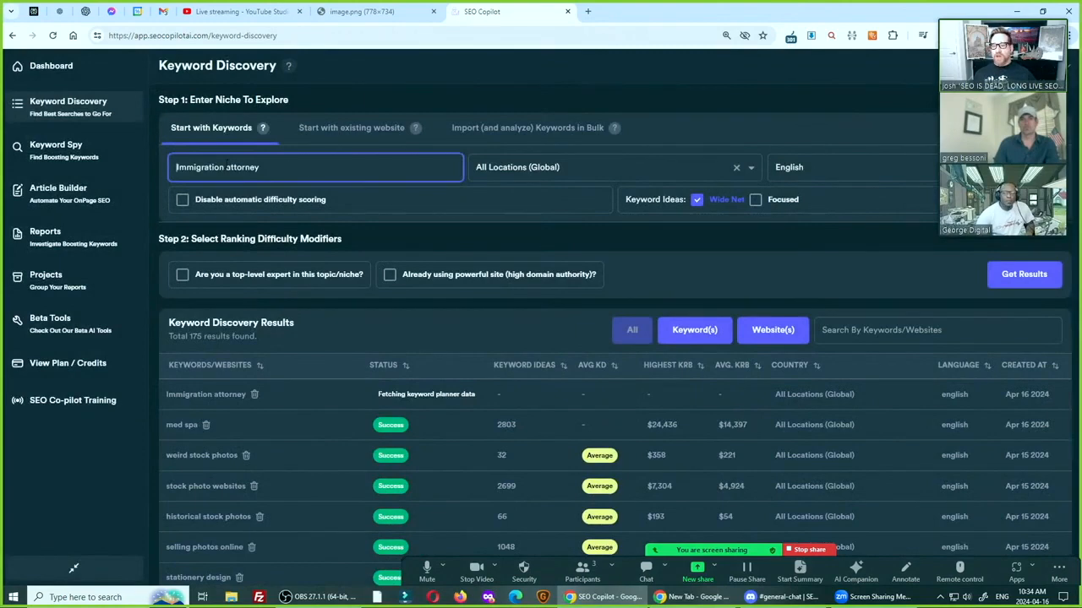
key("Delete")
key("End")
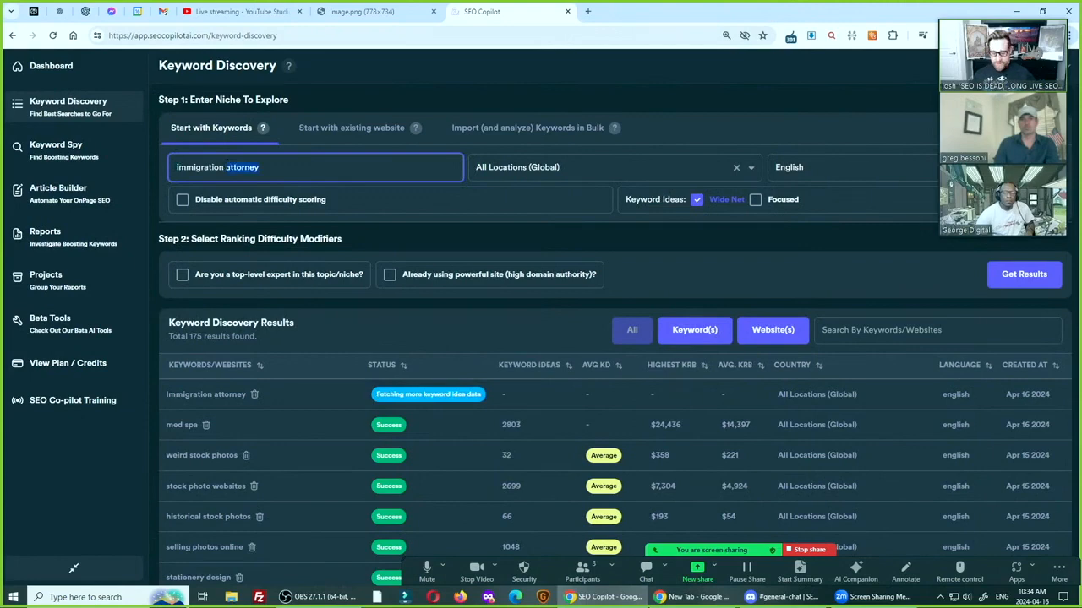
type("awye")
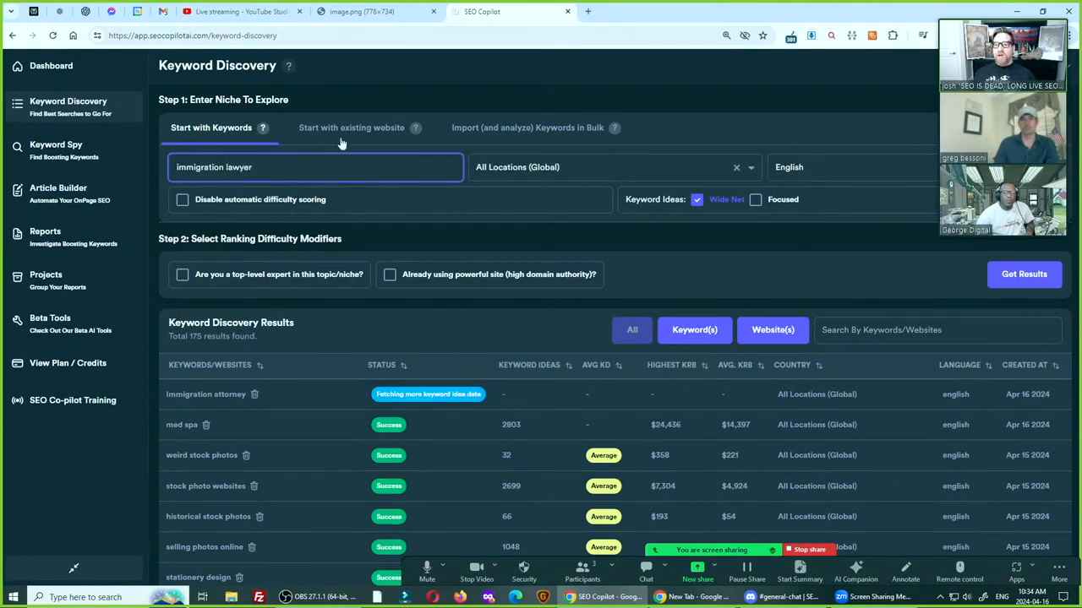
left_click(1024, 274)
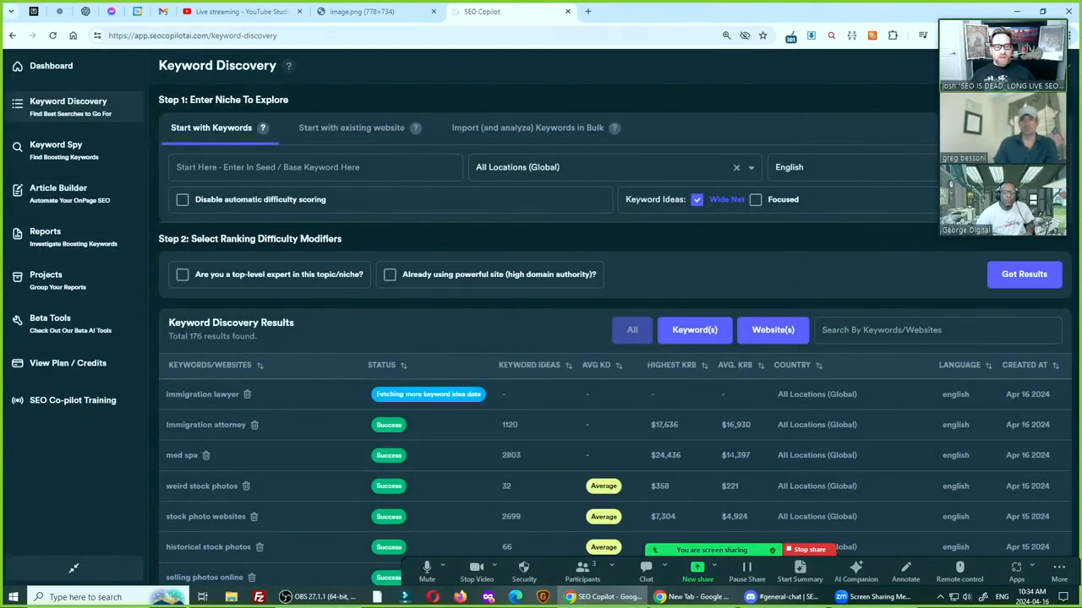
Check the average keyword difficulty of "immigration lawyer" in the discovery results and open its keyword ideas report
key("ctrl")
key("ctrl")
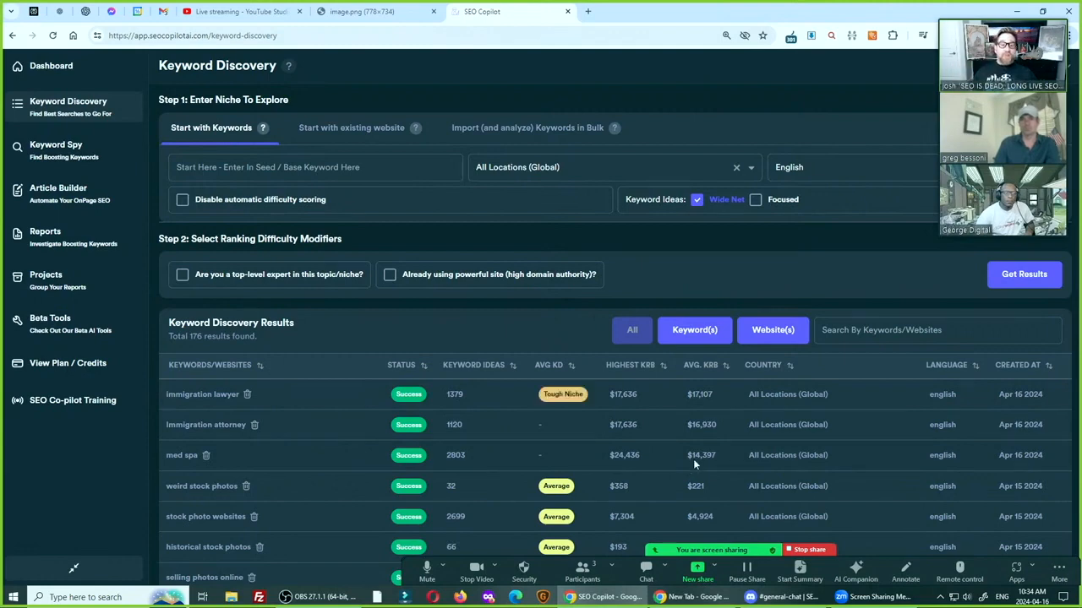
mouse_move(562, 396)
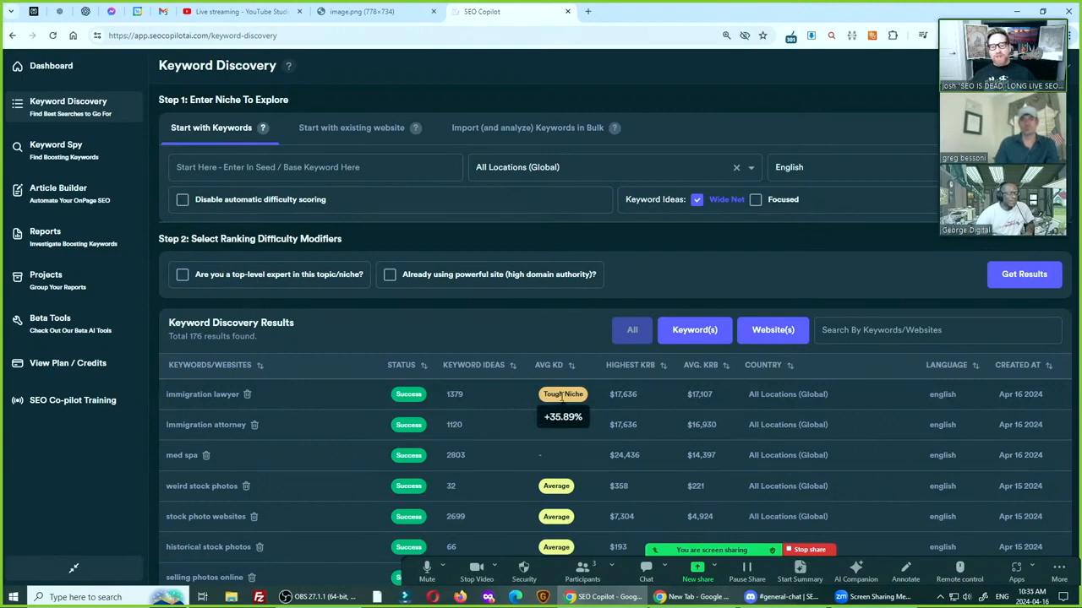
left_click(562, 396)
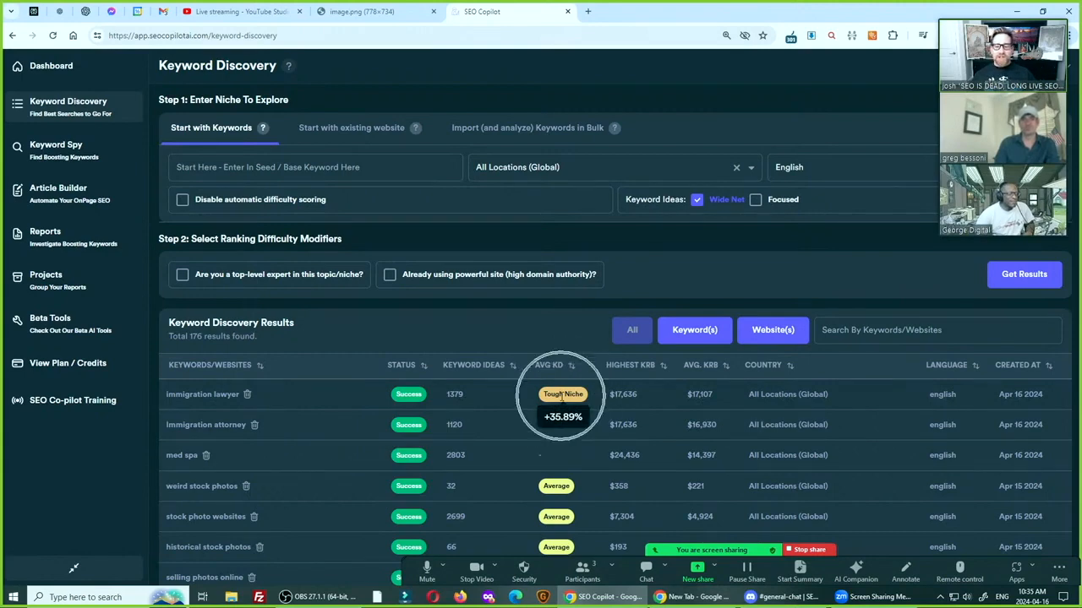
key("ctrl")
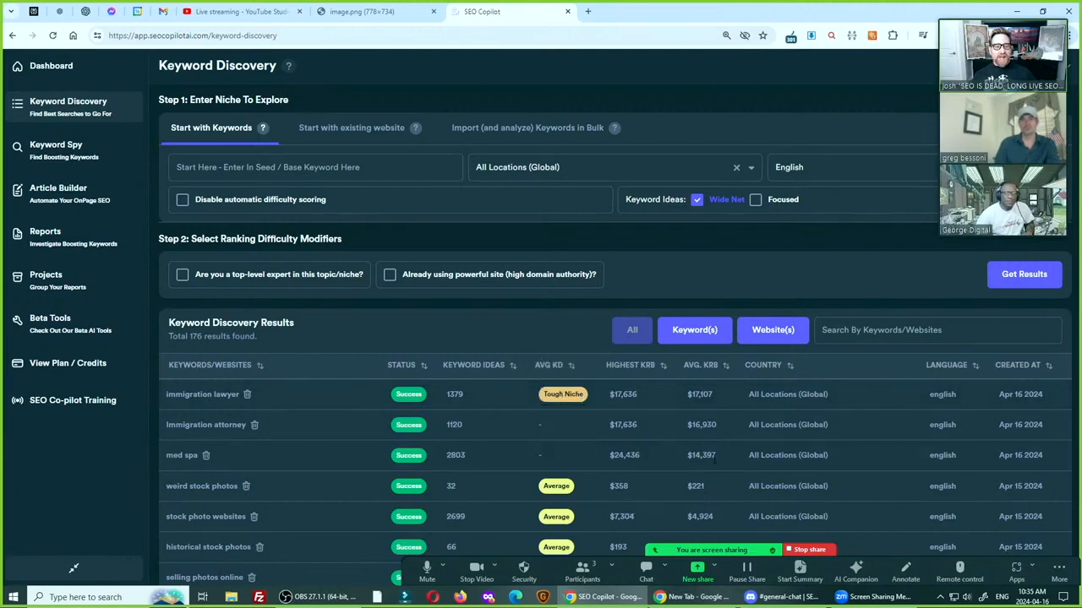
key("ctrl")
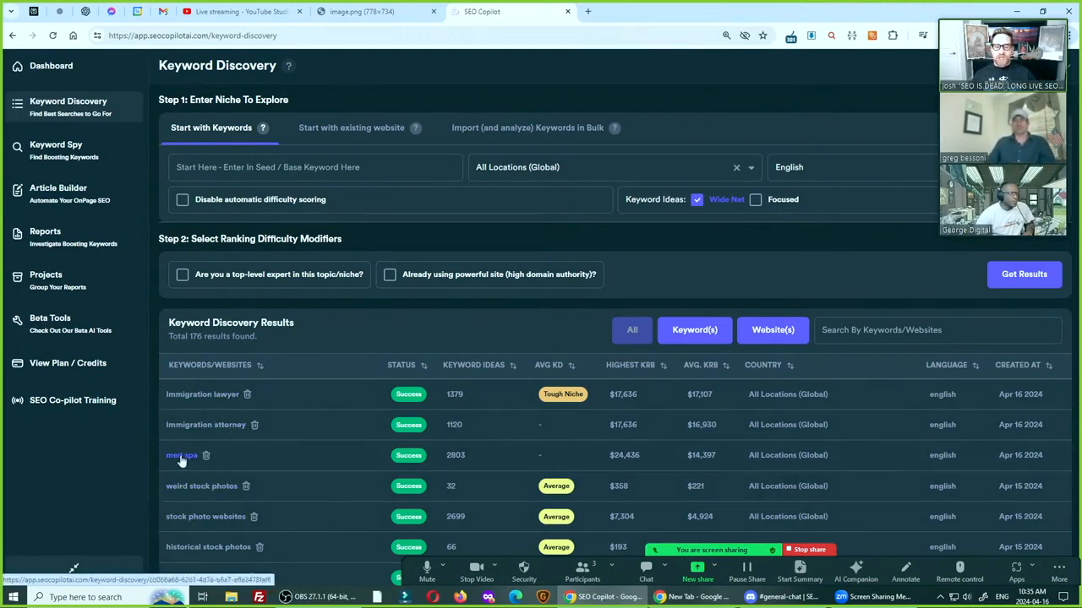
left_click(192, 396)
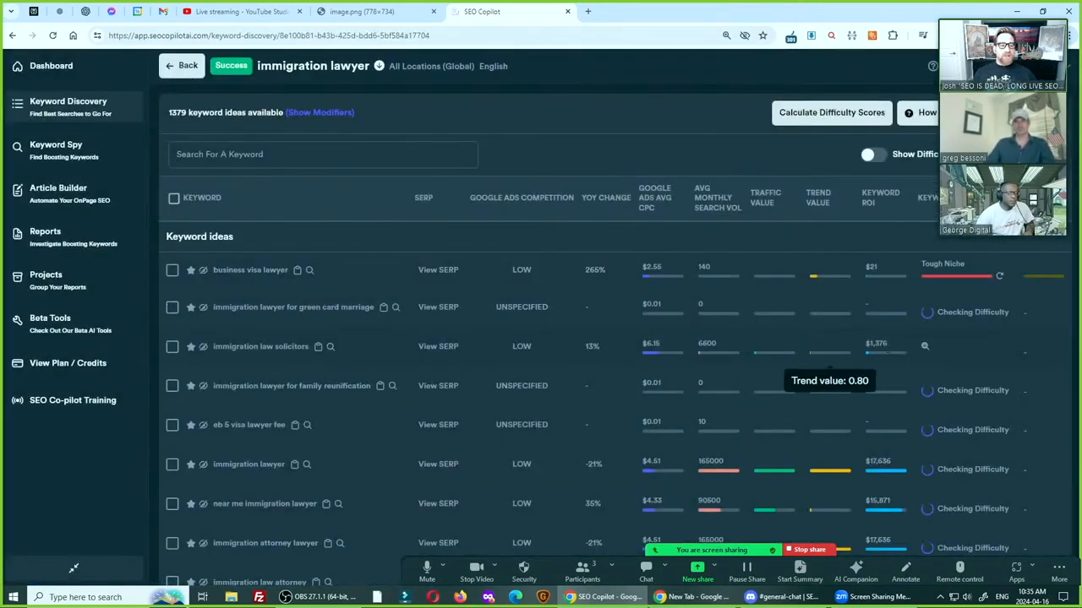
Examine the difficulty, year-over-year change, ROI, search volume, ads competition and CPC of "business visa lawyer" in the keyword ideas
mouse_move(952, 282)
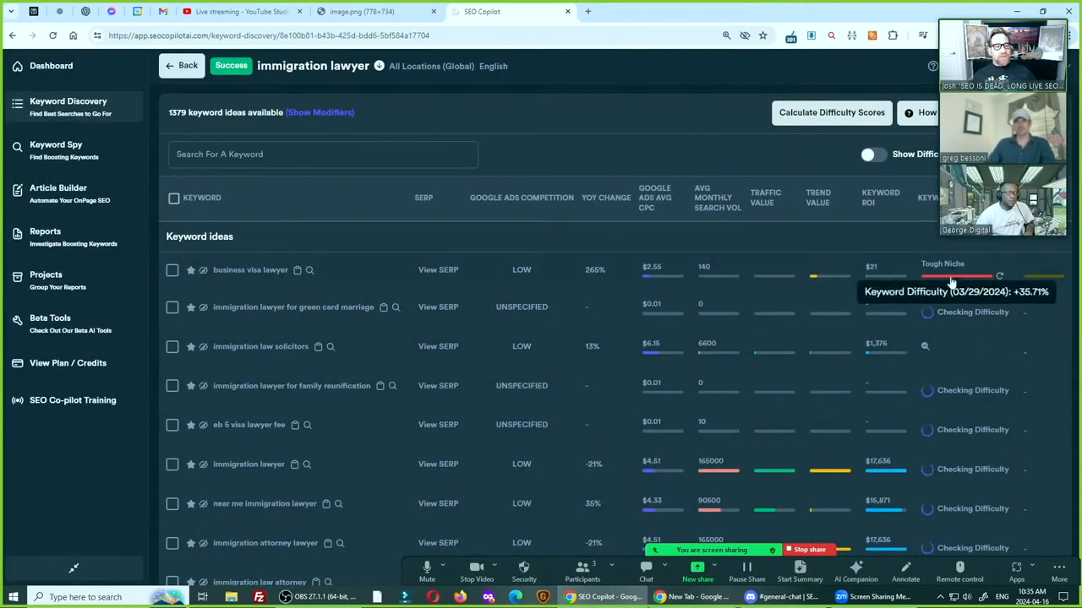
left_click(237, 269)
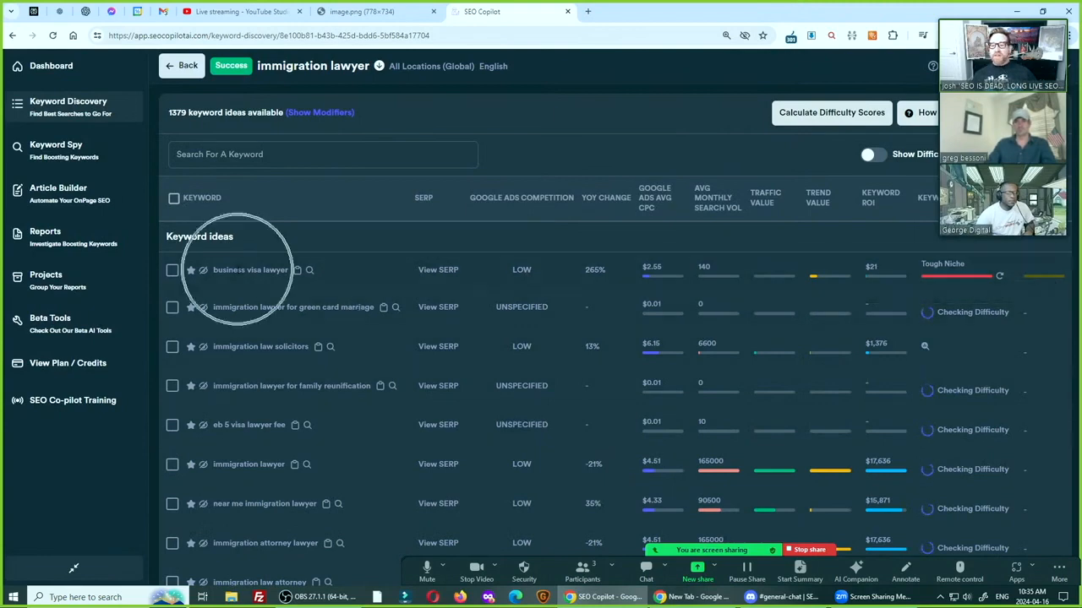
key("ctrl")
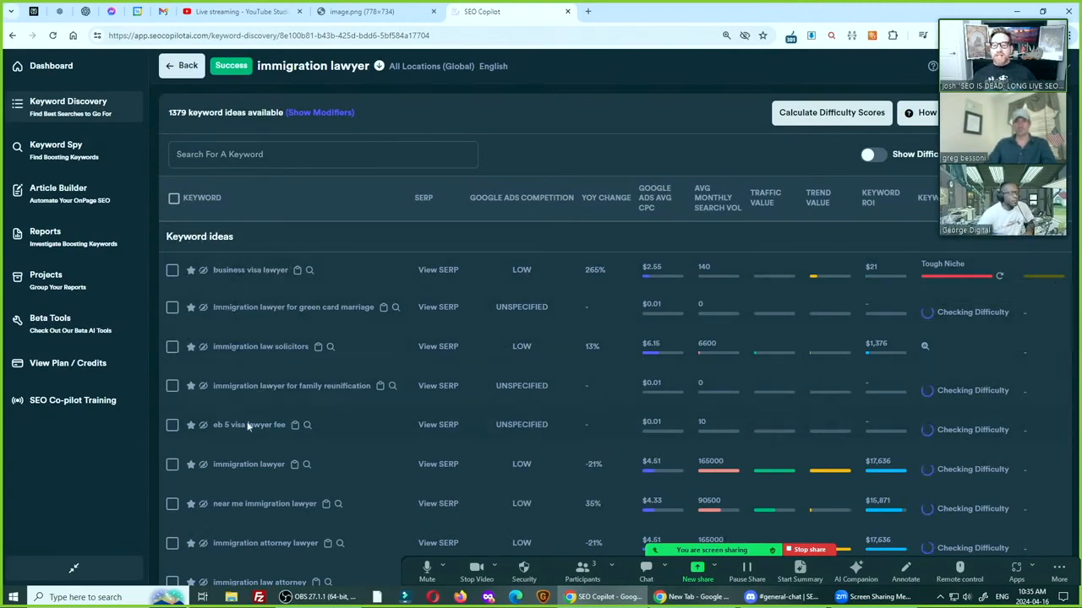
key("ctrl")
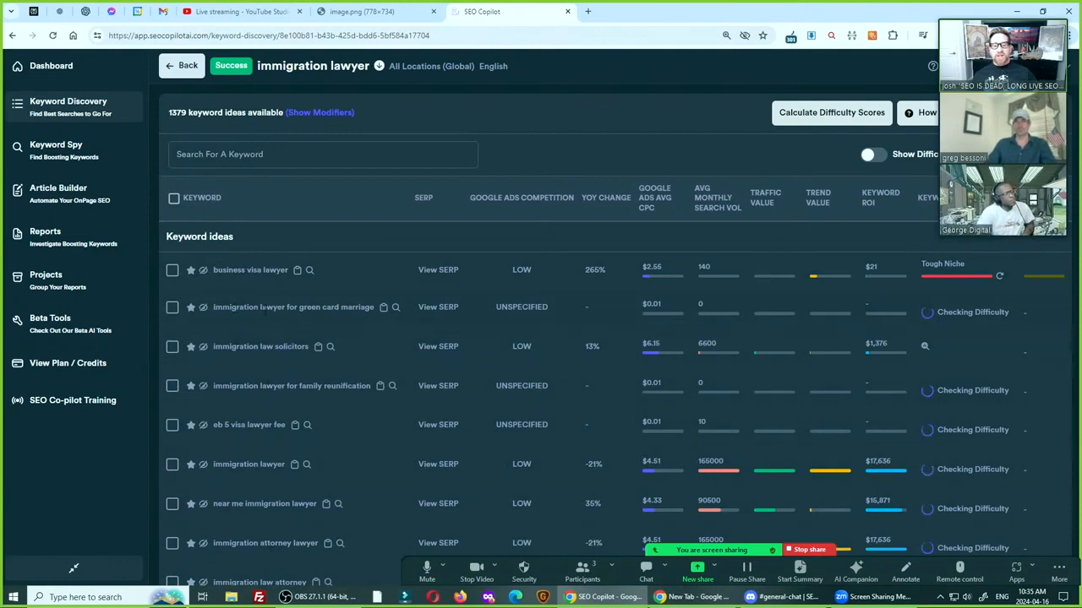
key("ctrl")
key("ctrl")
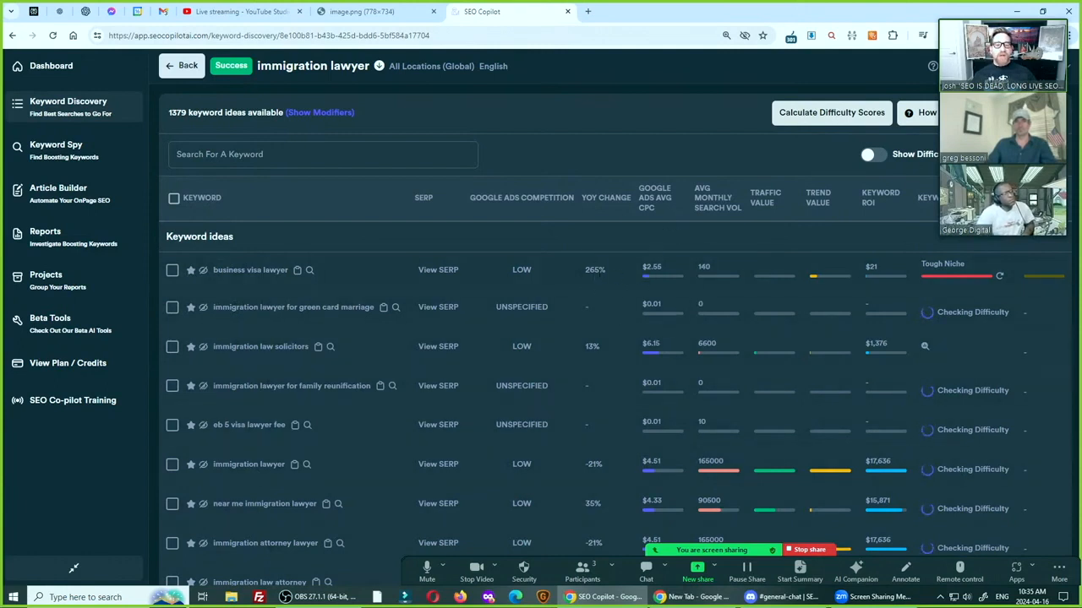
key("ctrl")
key("ctrl")
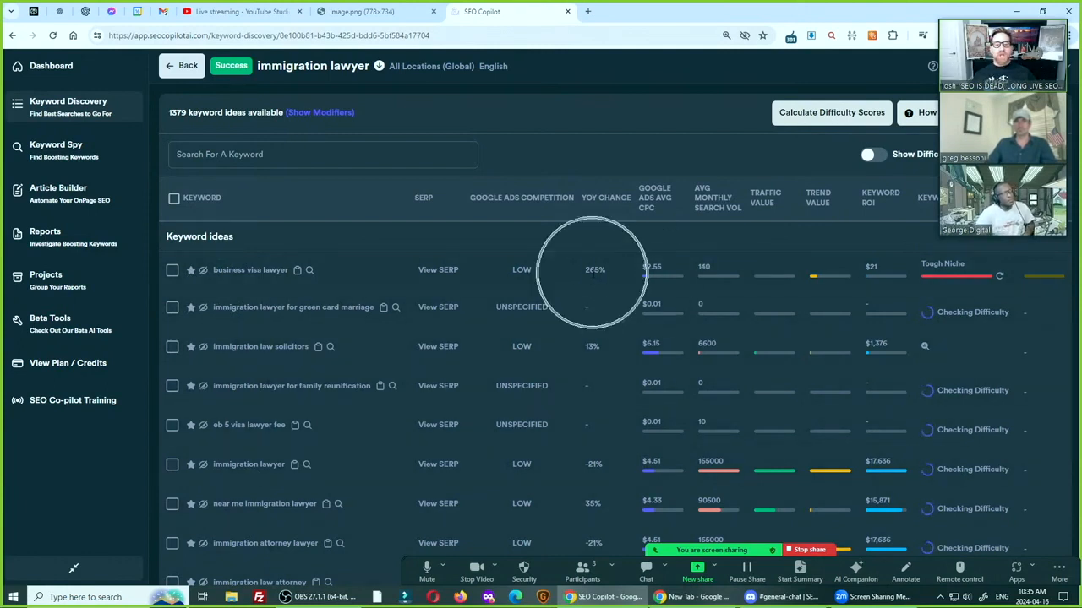
mouse_move(870, 269)
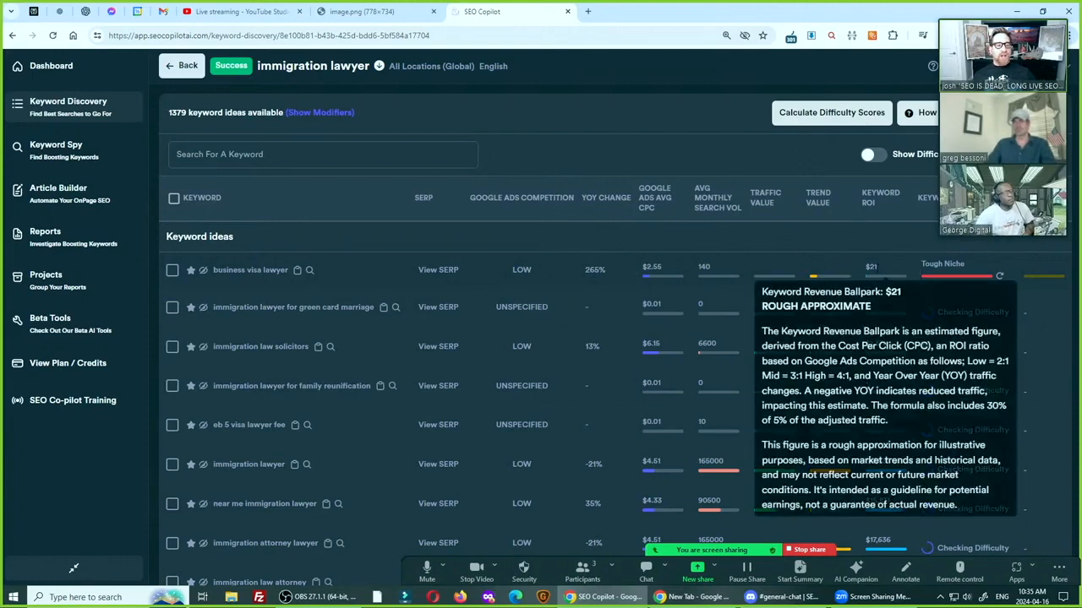
key("ctrl")
key("ctrl")
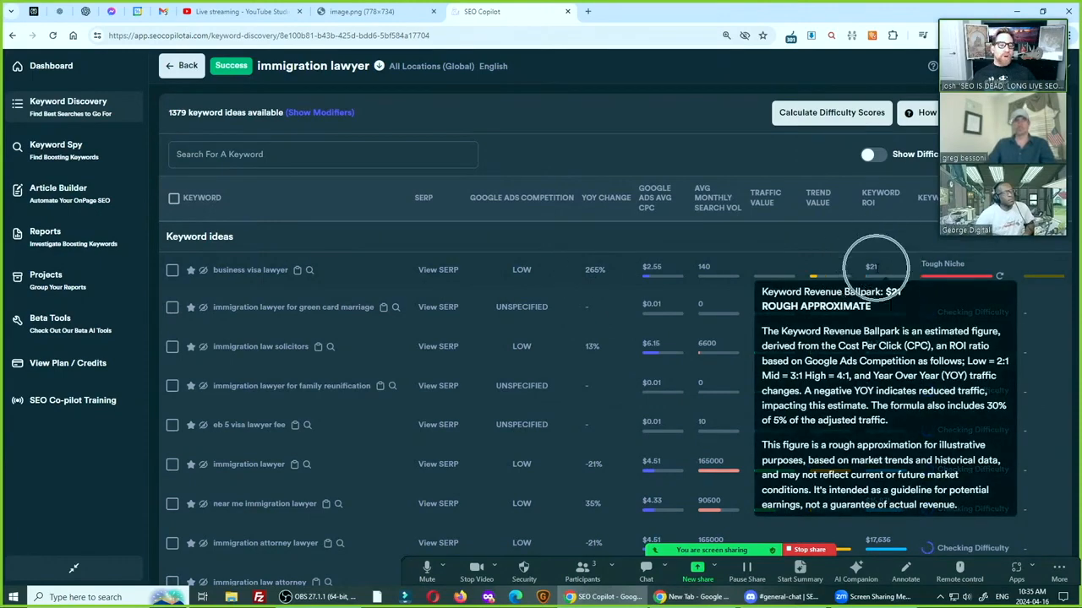
key("ctrl")
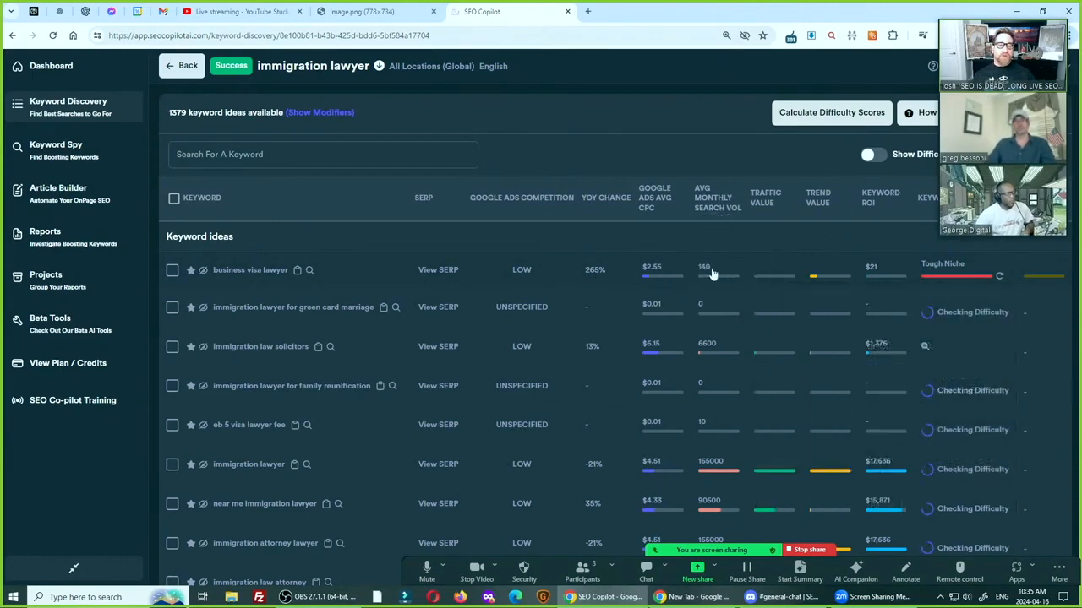
mouse_move(523, 289)
key("ctrl")
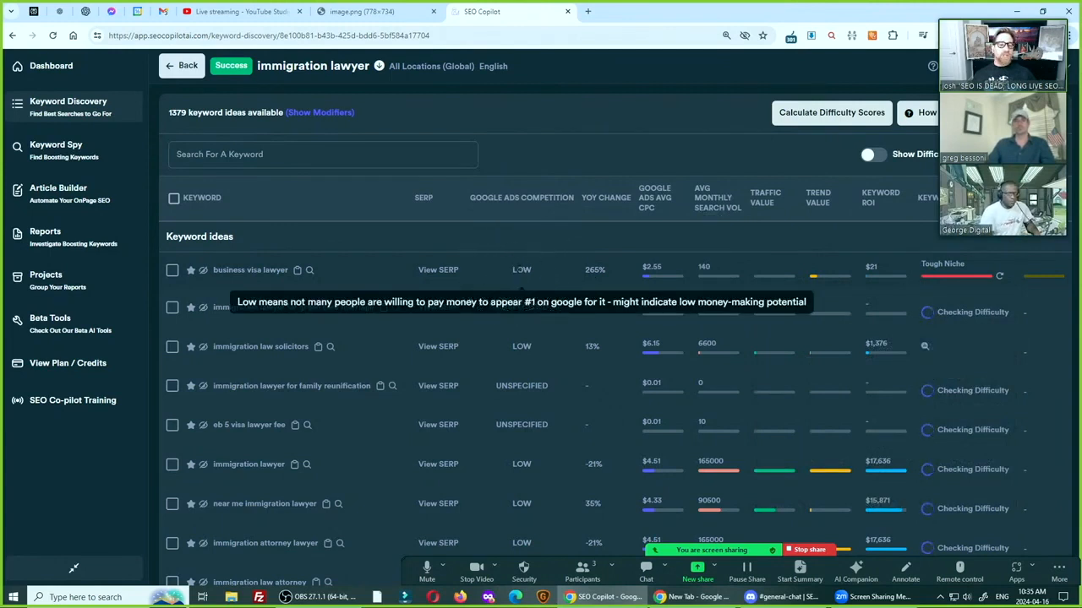
key("ctrl")
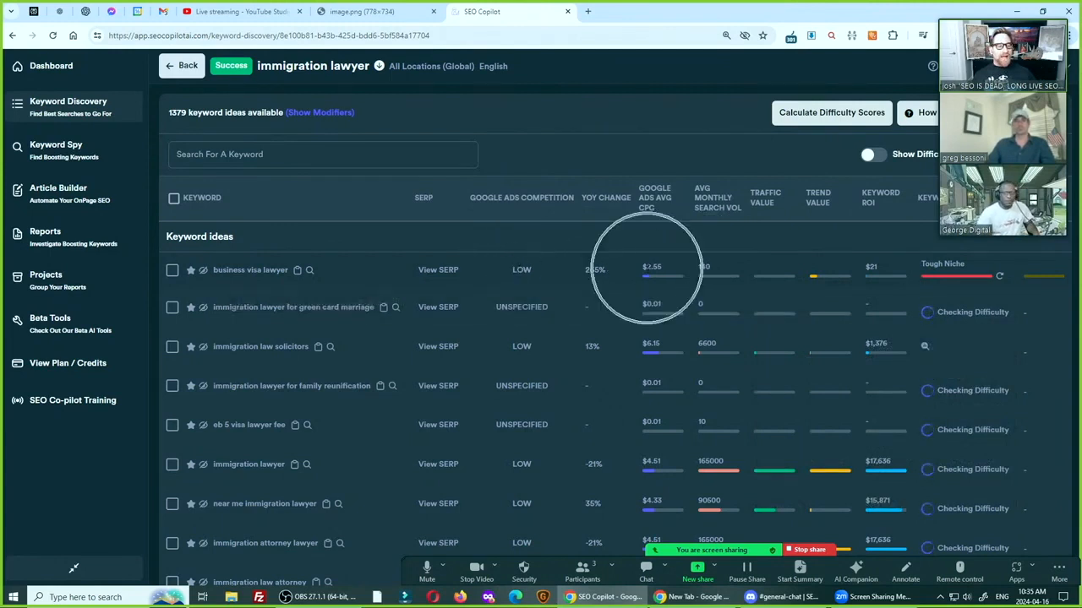
Return to the keyword discovery list and open the keyword ideas report for "med spa"
left_click(182, 66)
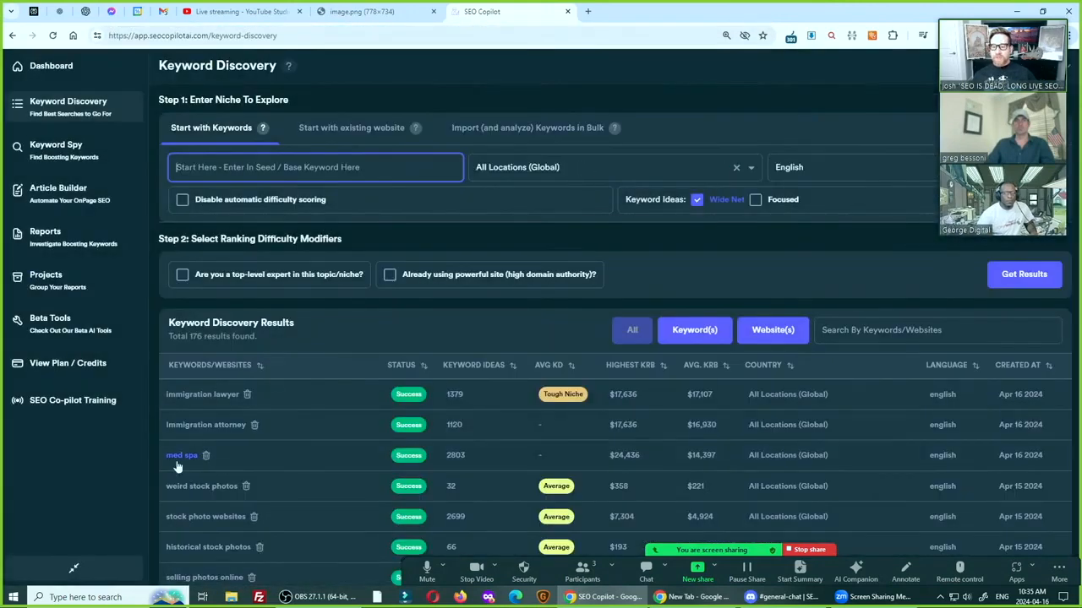
left_click(181, 455)
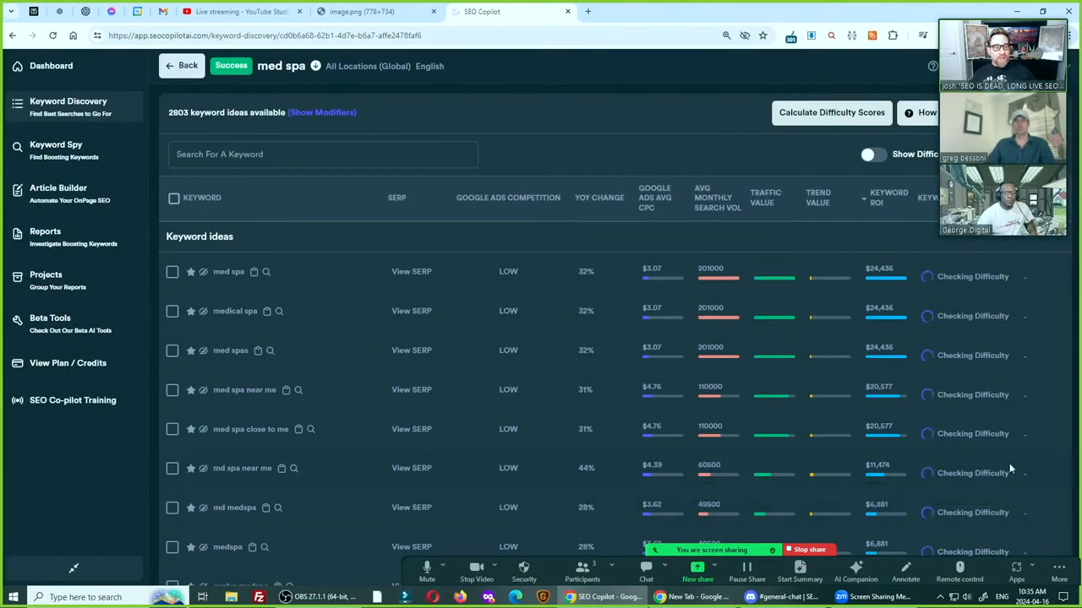
key("ctrl")
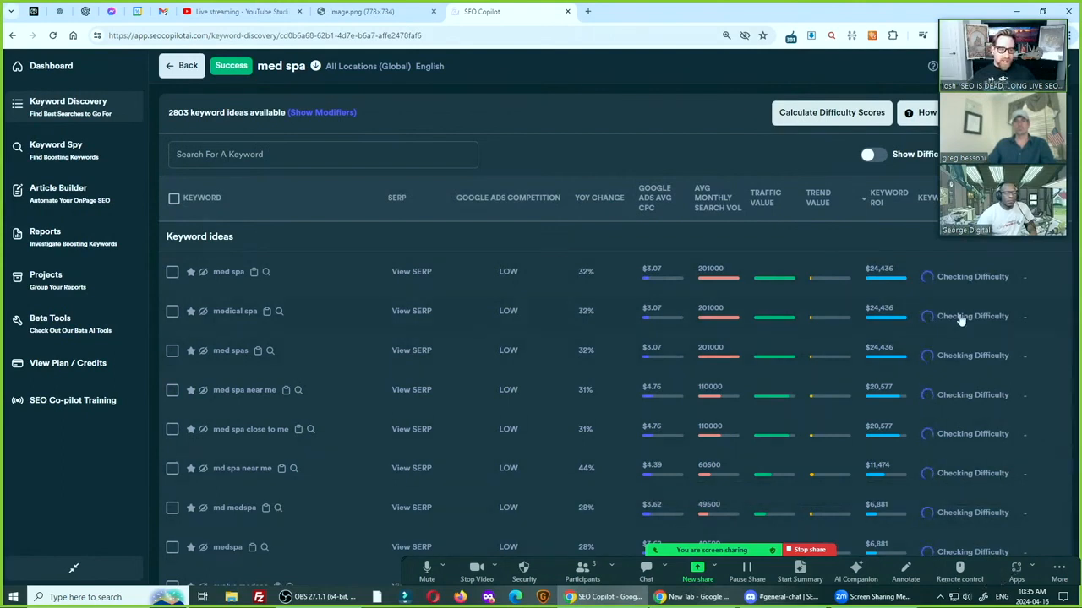
key("ctrl")
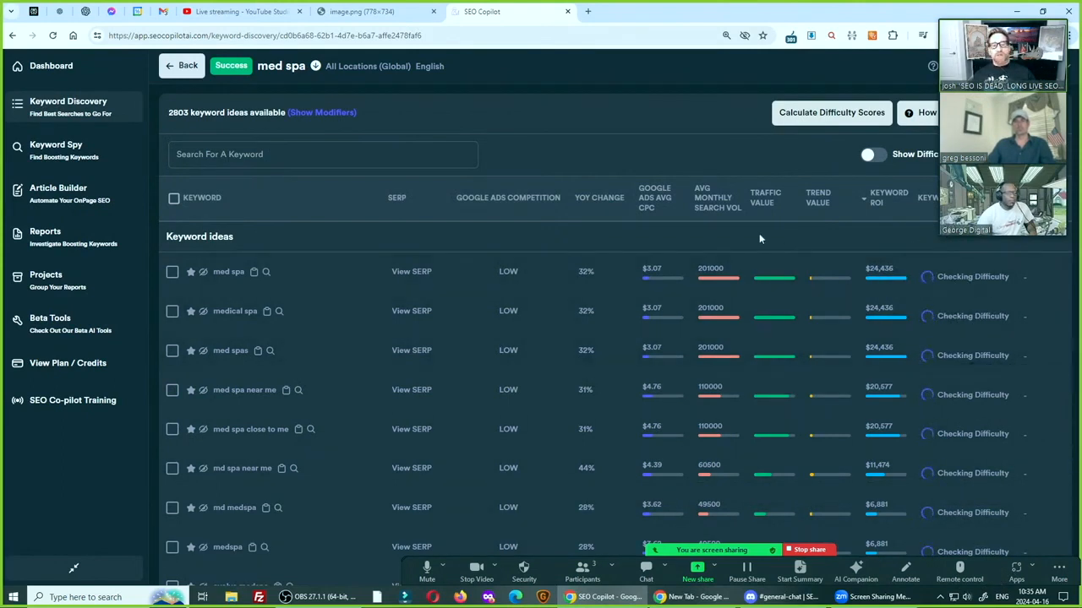
Browse the med spa keyword ideas, comparing branded terms such as "evolve medspa" with generic ones such as "med spa near me"
key("ctrl")
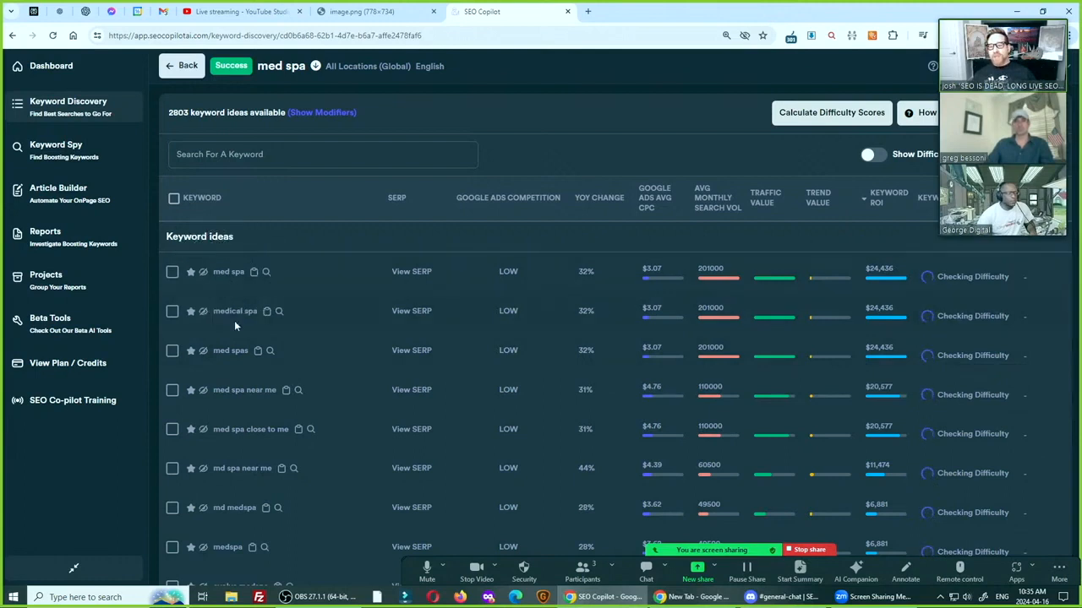
key("ctrl")
scroll(240, 395, "down", 2)
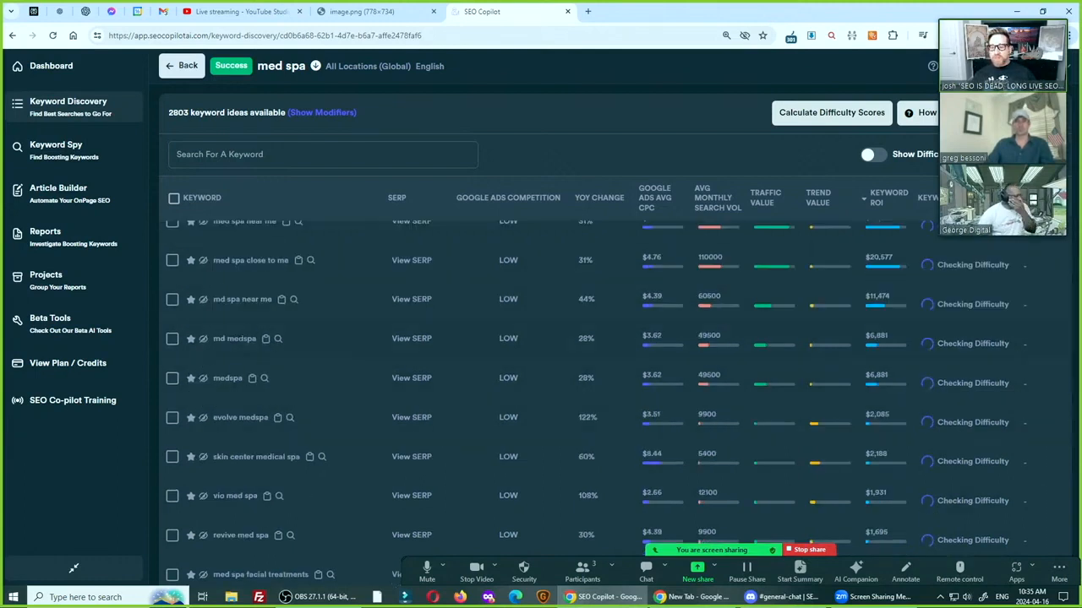
key("ctrl")
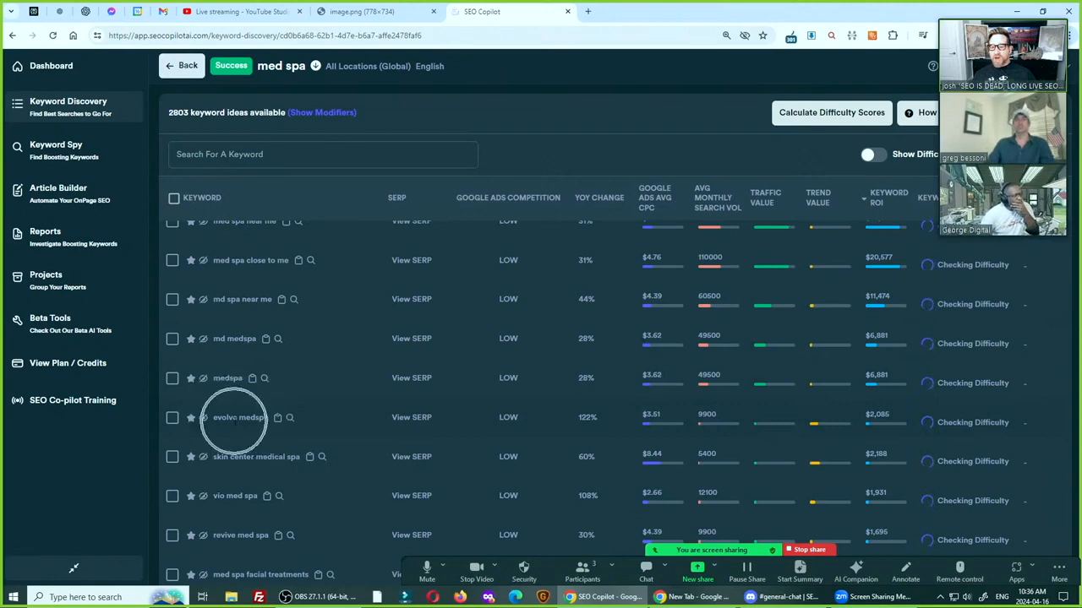
scroll(304, 359, "down", 2)
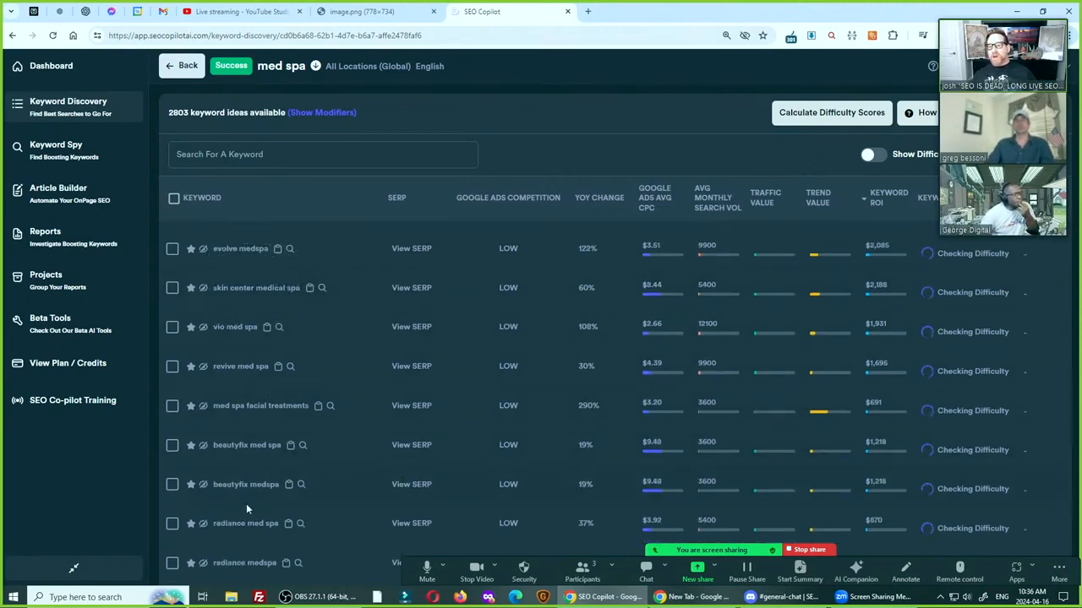
key("ctrl")
scroll(229, 336, "up", 3)
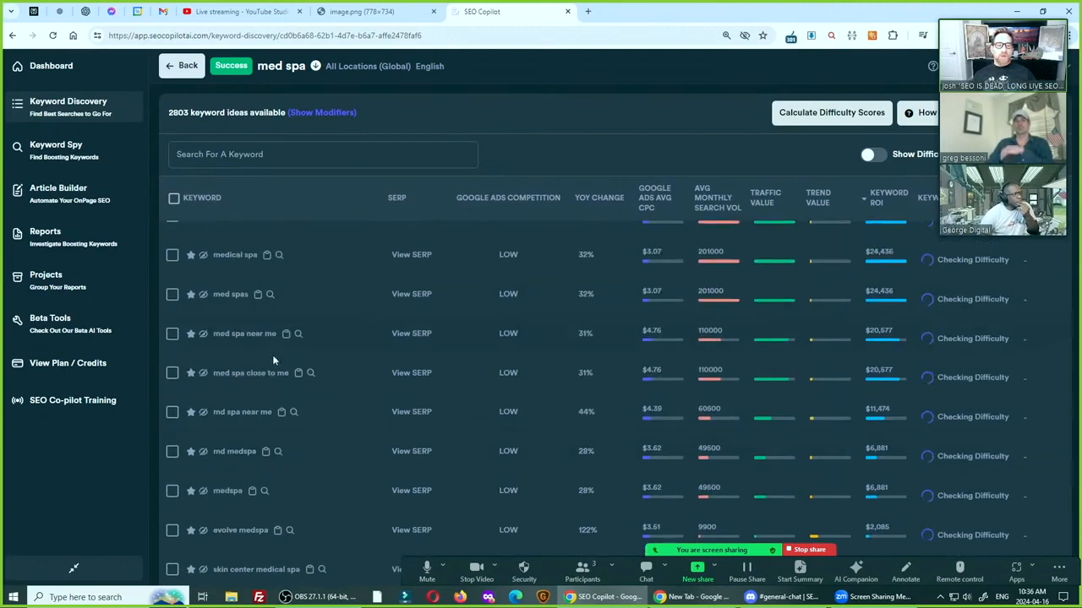
scroll(273, 357, "up", 1)
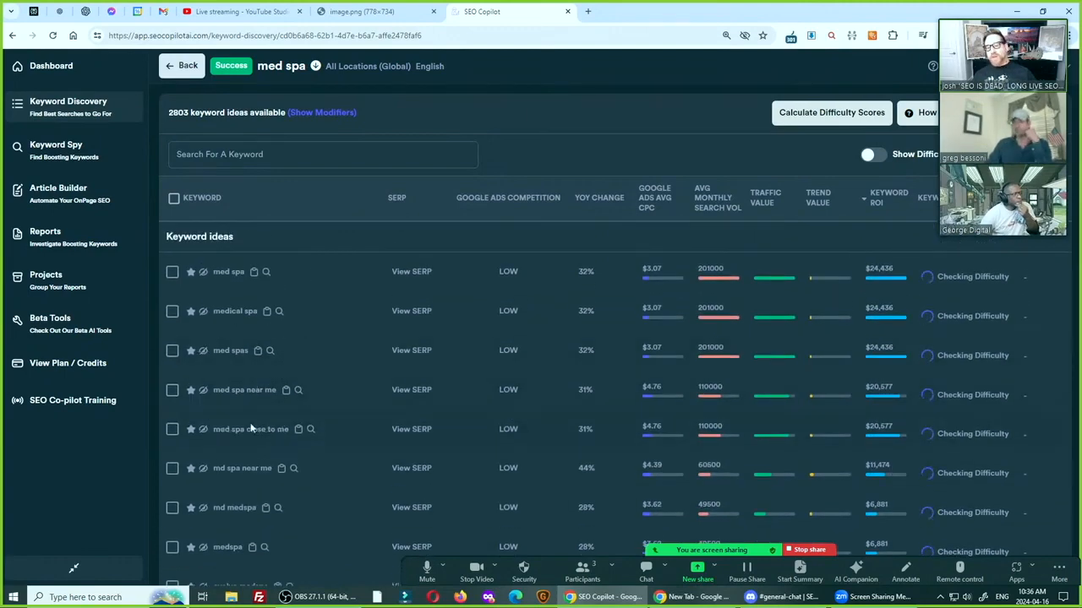
key("ctrl")
key("ctrl")
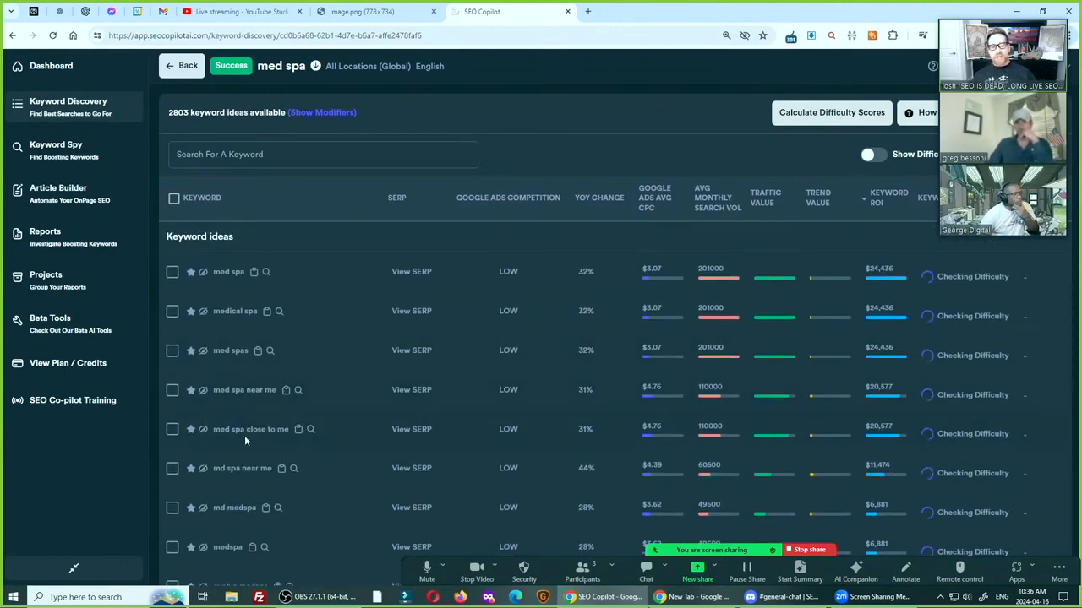
scroll(241, 414, "down", 2)
scroll(236, 386, "up", 2)
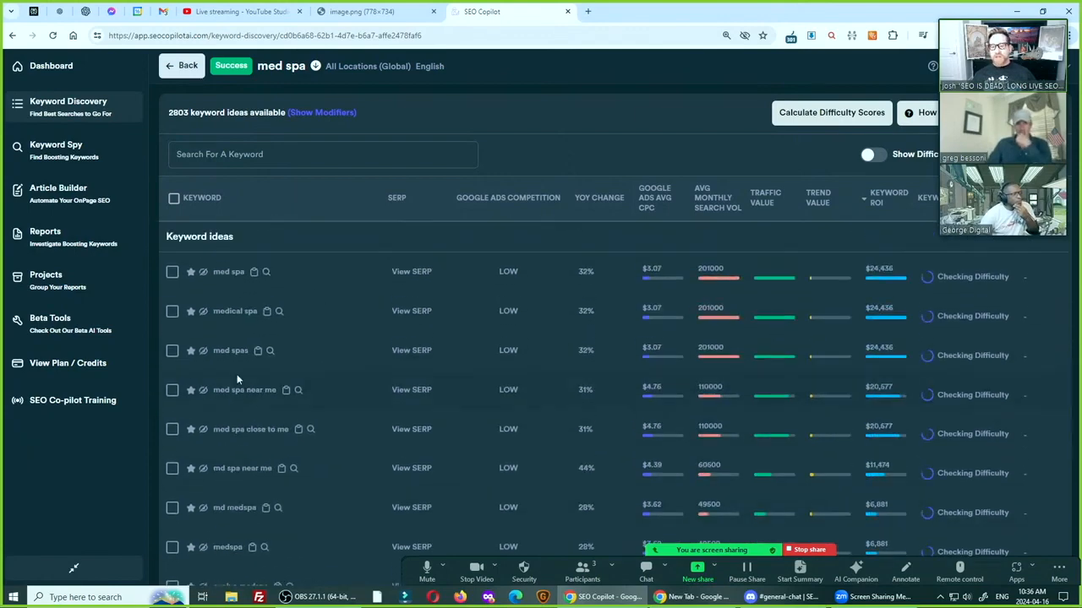
key("ctrl")
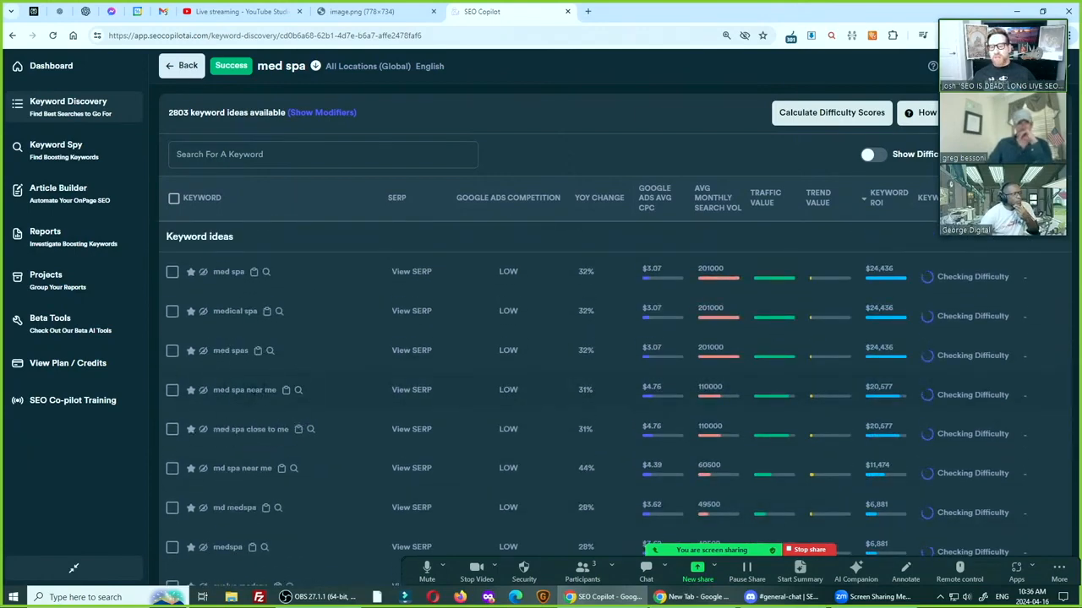
key("ctrl")
key("ctrl")
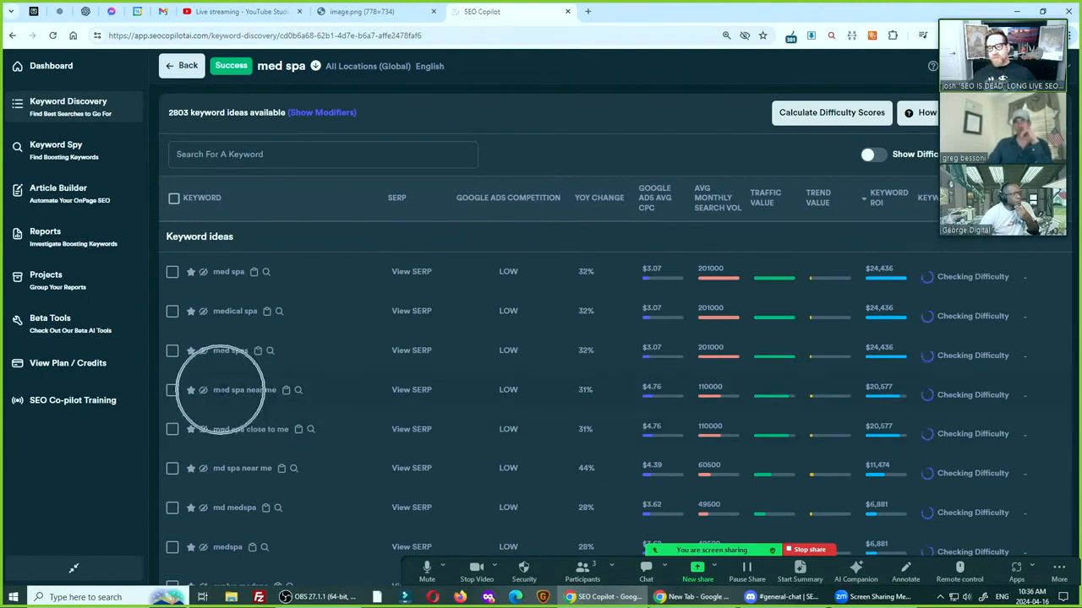
key("ctrl")
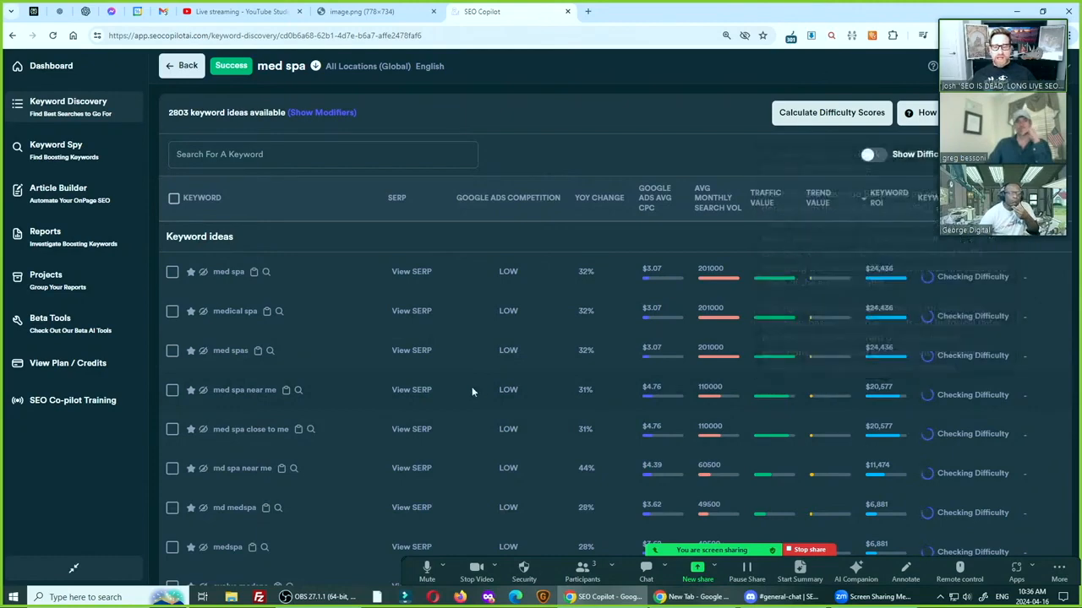
Examine the keyword difficulty, revenue ballpark, monthly search volume, CPC and ads competition of "medical spa"
key("ctrl")
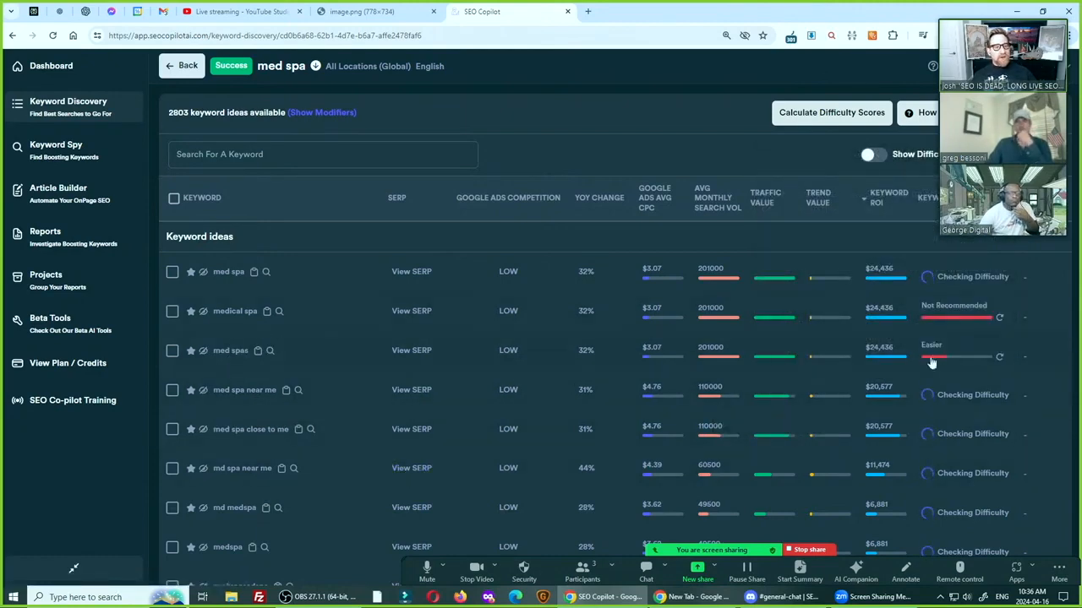
mouse_move(938, 321)
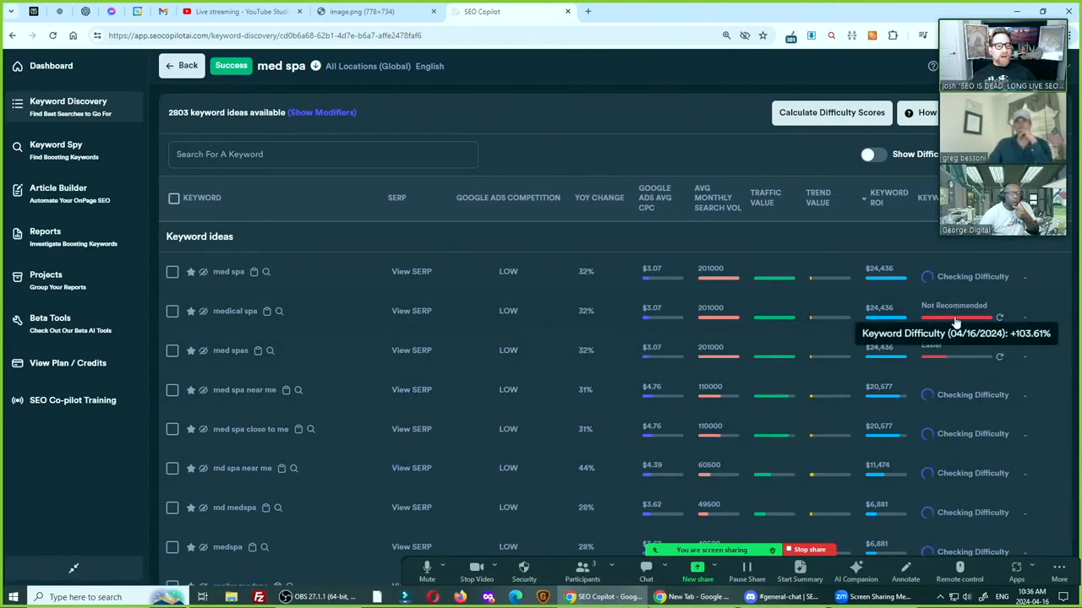
mouse_move(879, 318)
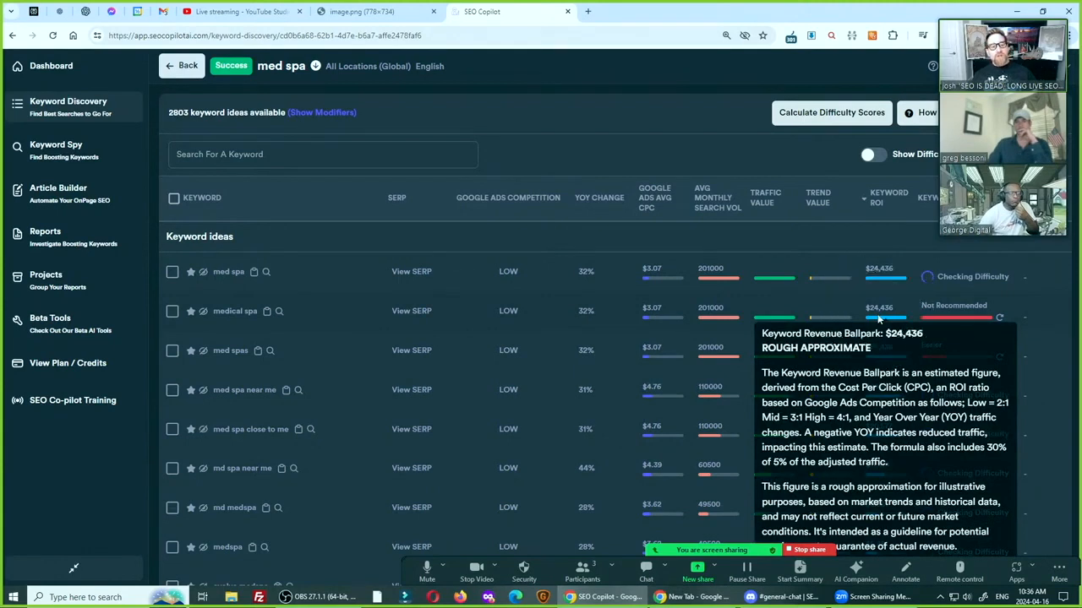
key("ctrl")
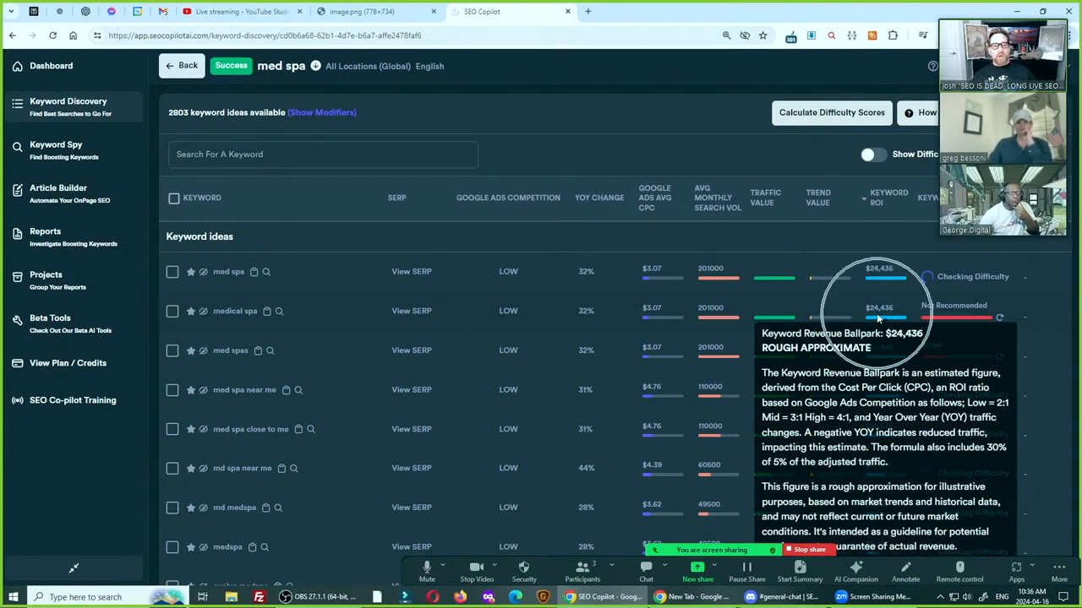
key("ctrl")
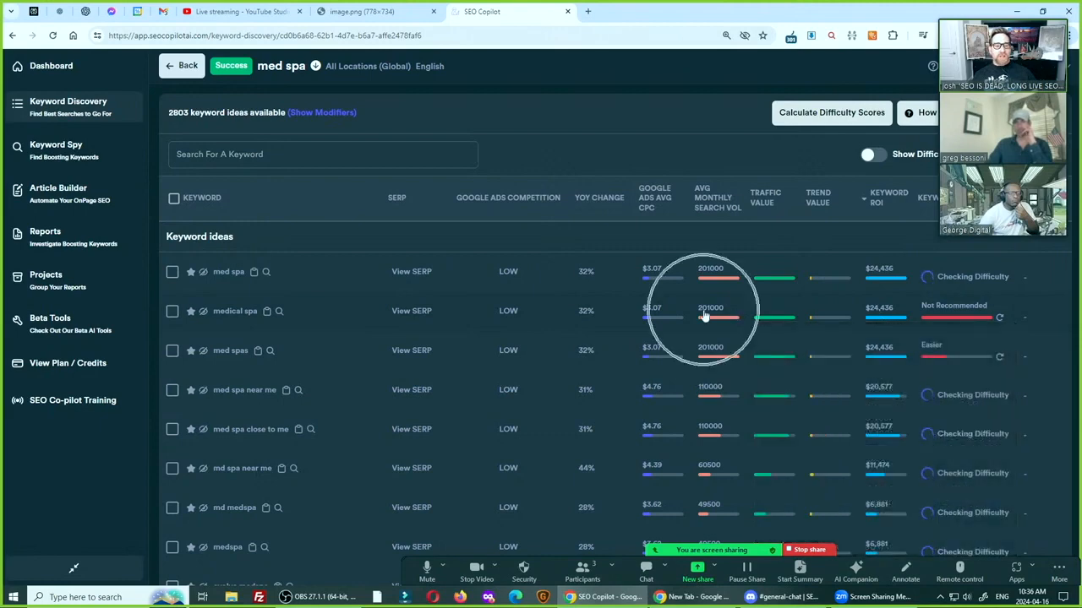
key("ctrl")
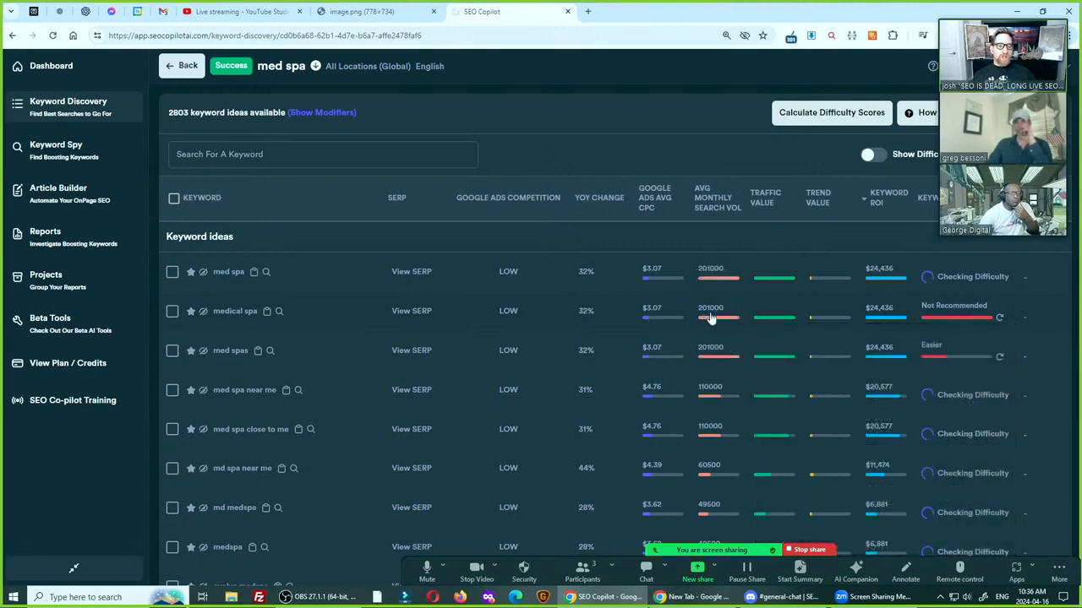
key("ctrl")
key("ctrl")
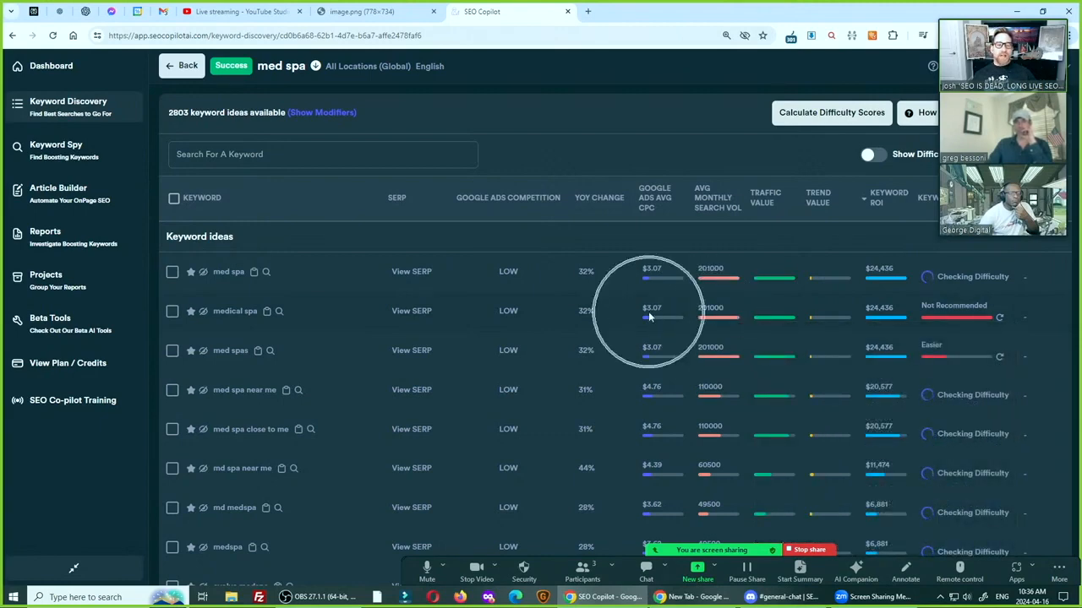
mouse_move(520, 312)
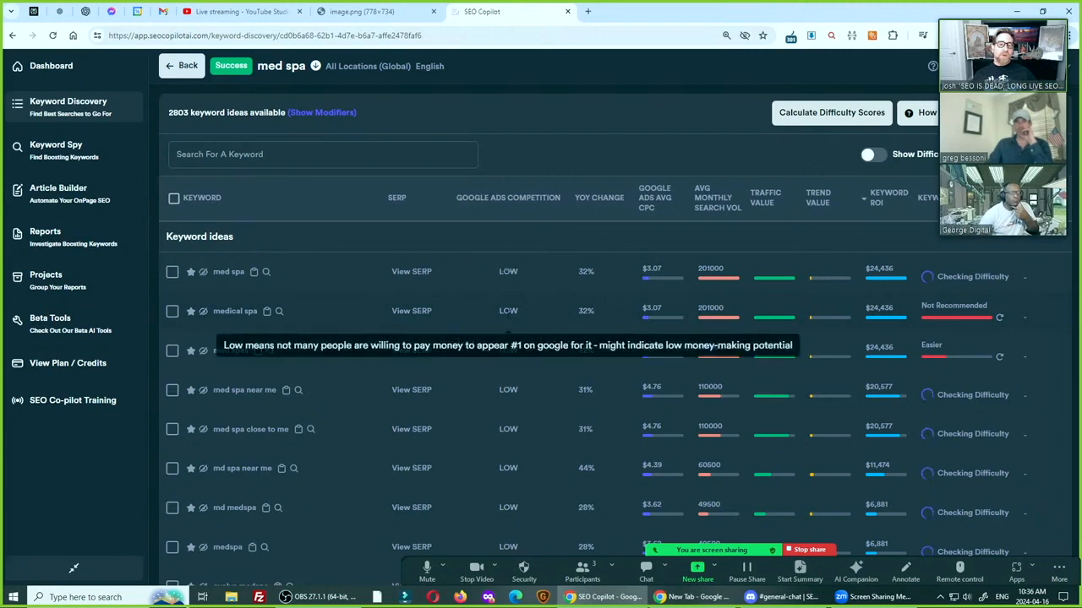
key("ctrl")
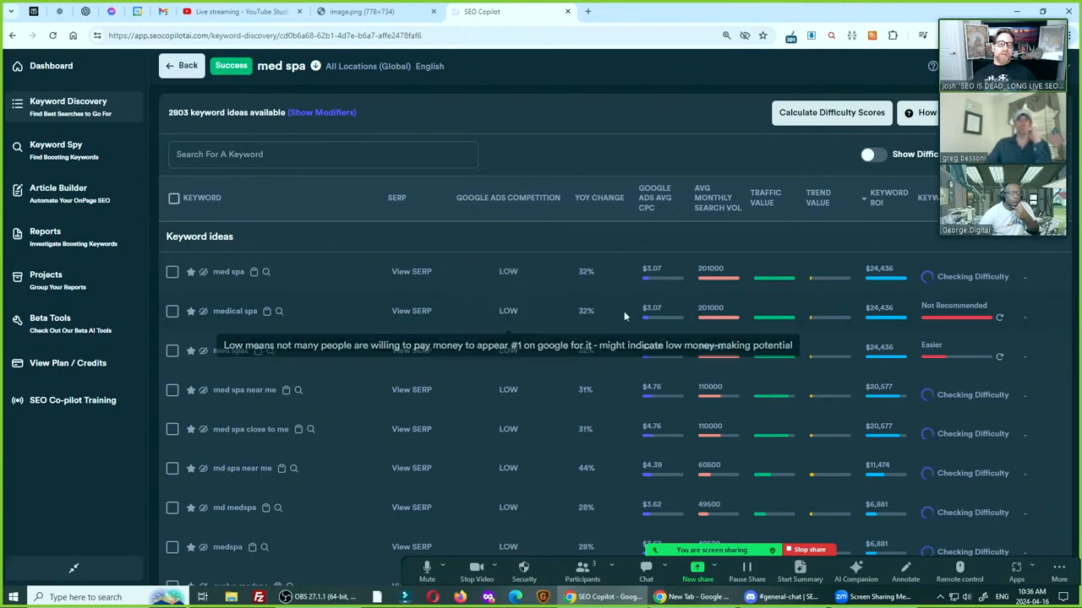
Compare the Google Ads competition, year-over-year change, average CPC and monthly search volume of "medical spa" in the keyword ideas
key("ctrl")
key("ctrl")
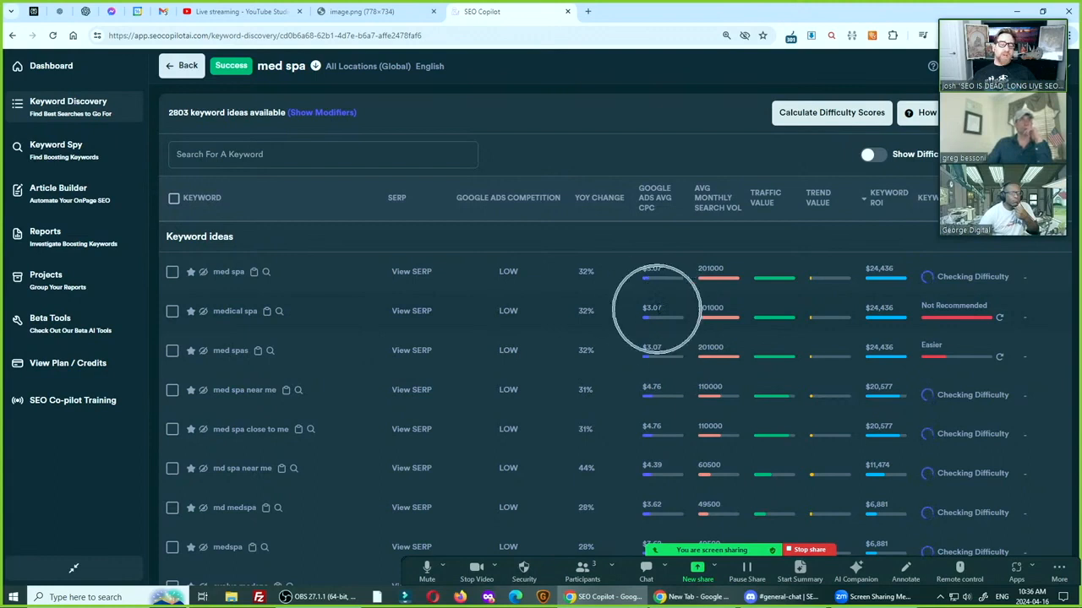
key("ctrl")
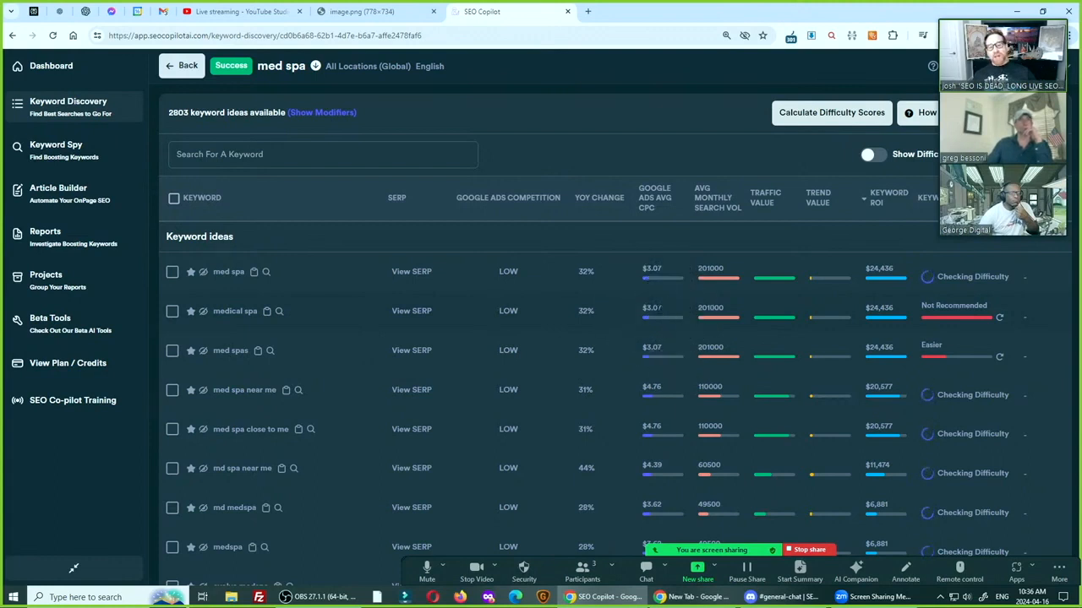
key("ctrl")
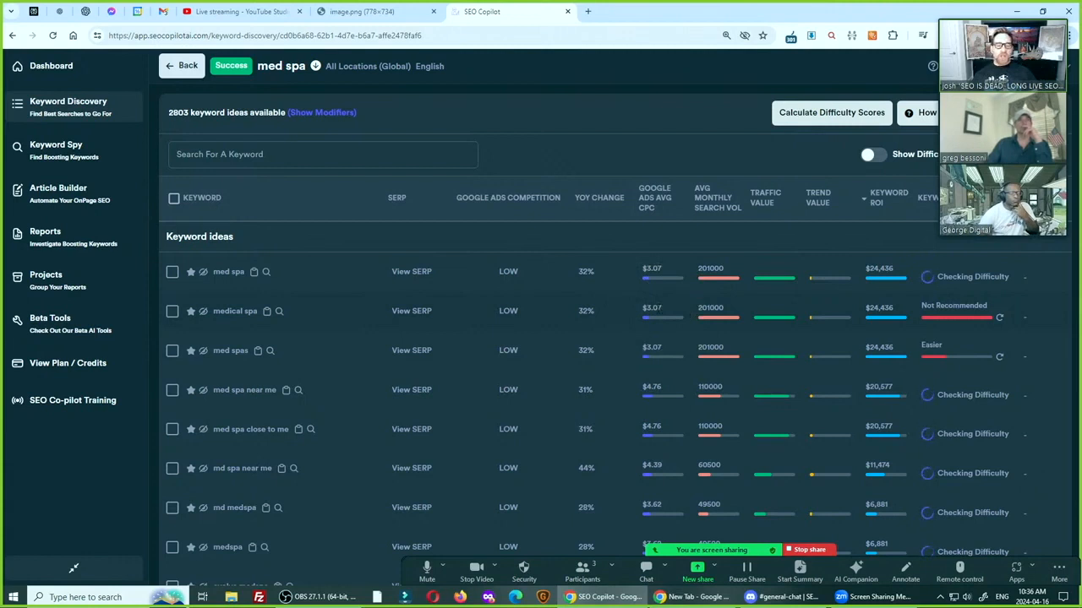
key("ctrl")
key("ctrl")
key("ctrl")
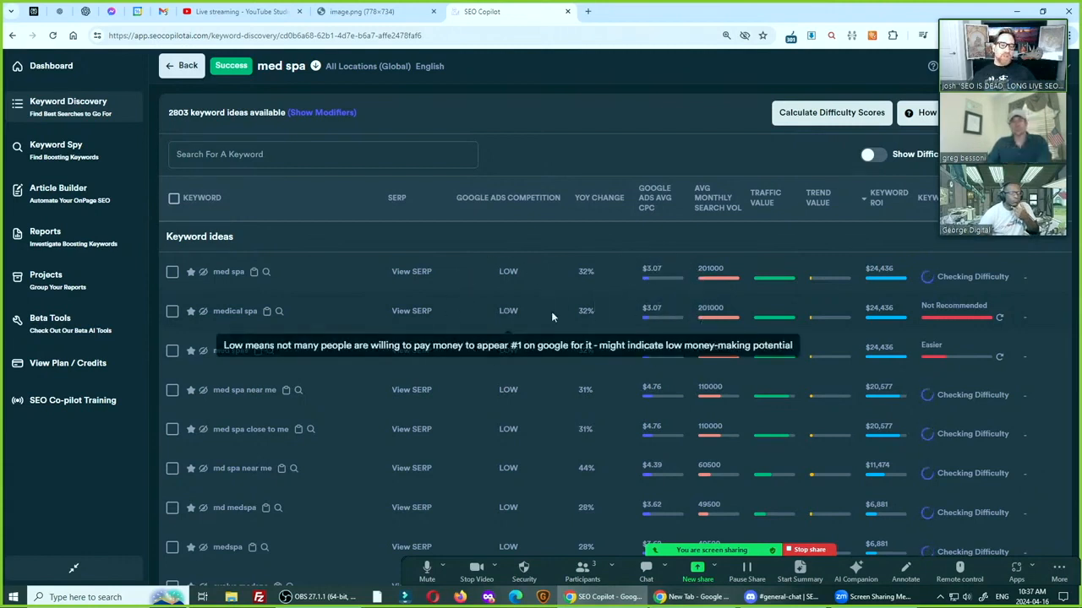
key("ctrl")
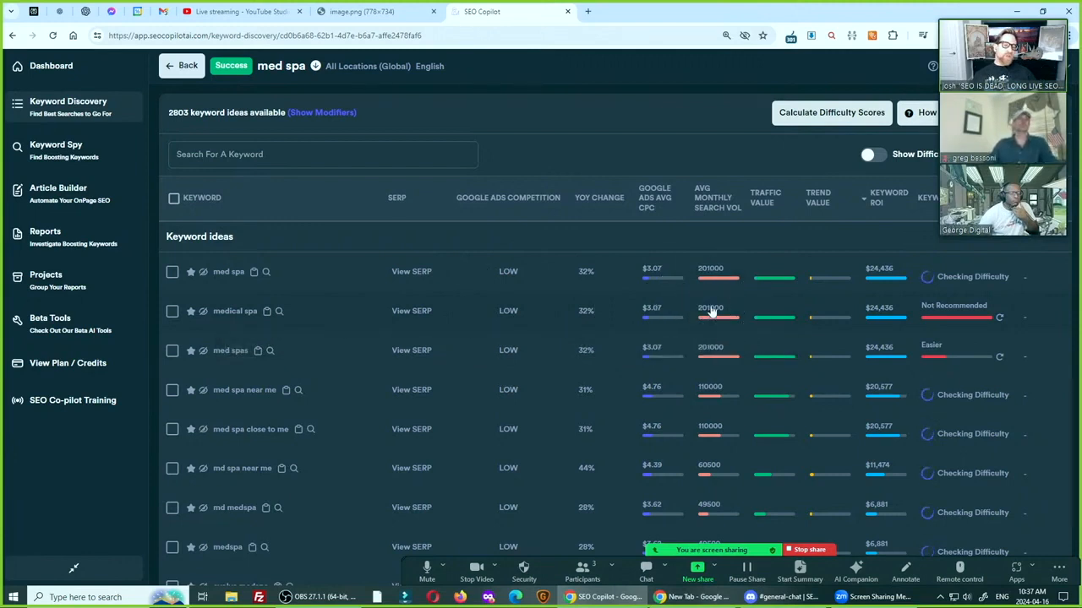
key("ctrl")
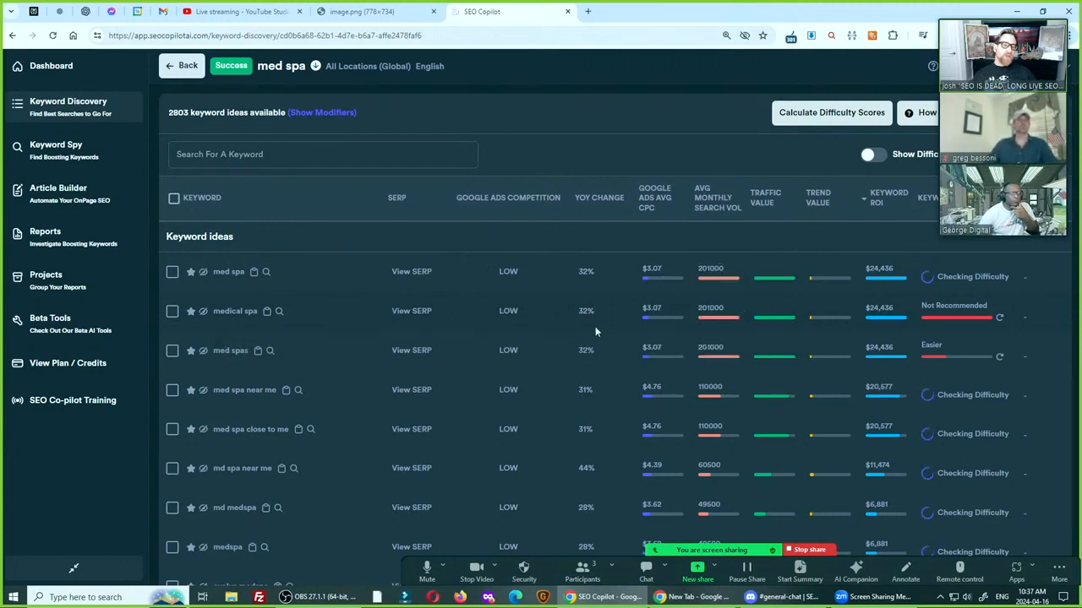
key("ctrl")
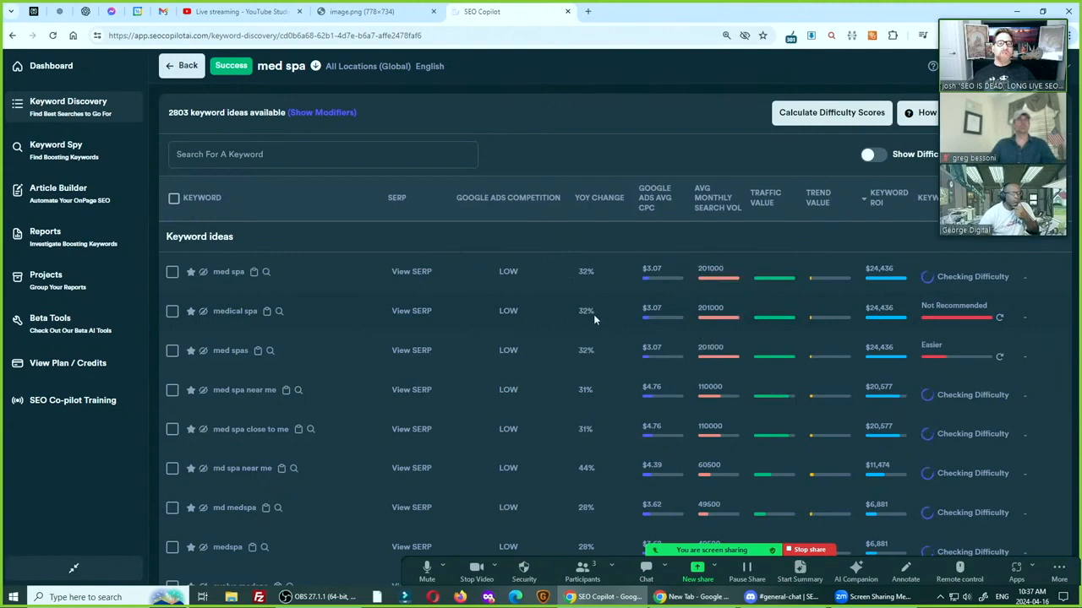
key("ctrl")
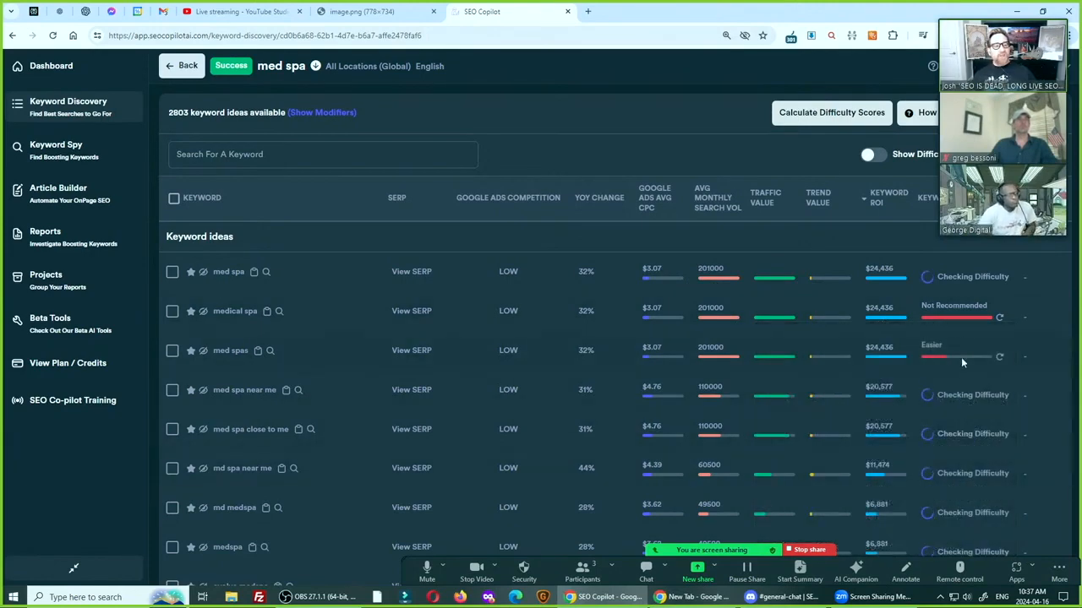
Examine the difficulty results for "medical spa", reviewing the exact-match page, title and URL scores of the ranking sites
left_click(952, 319)
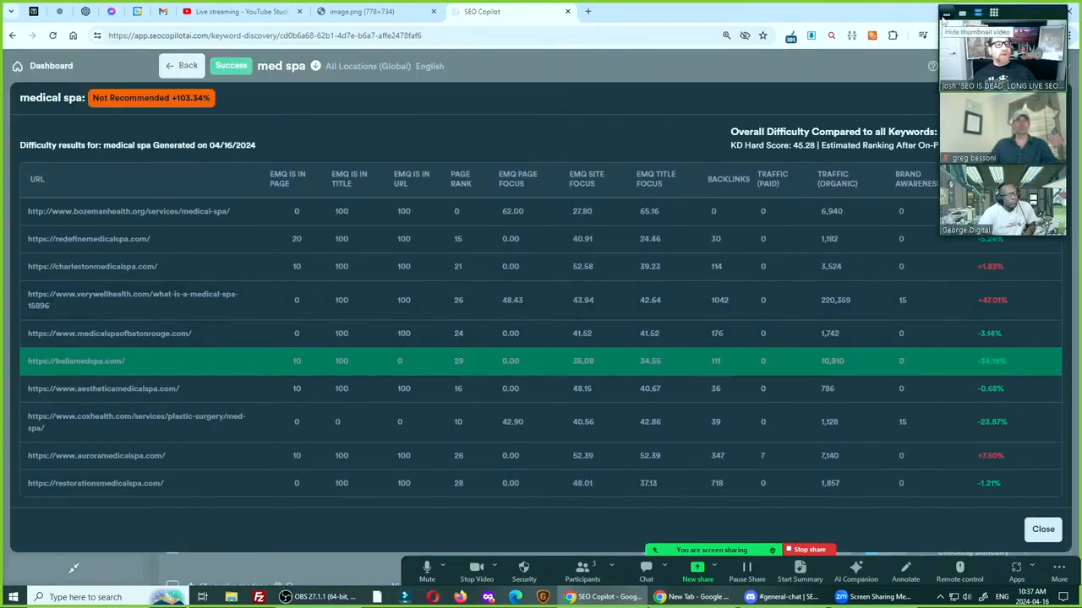
left_click(958, 17)
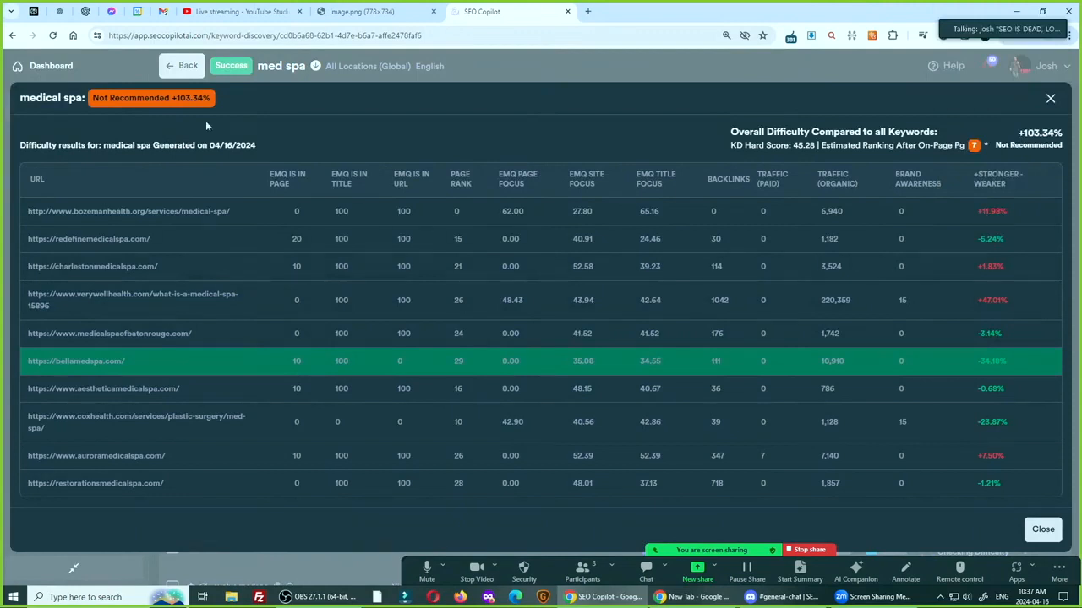
key("ctrl")
key("ctrl")
key("ctrl")
key("ctrl")
key("ctrl")
key("ctrl")
key("ctrl")
key("ctrl")
key("ctrl")
key("ctrl")
key("ctrl")
key("ctrl")
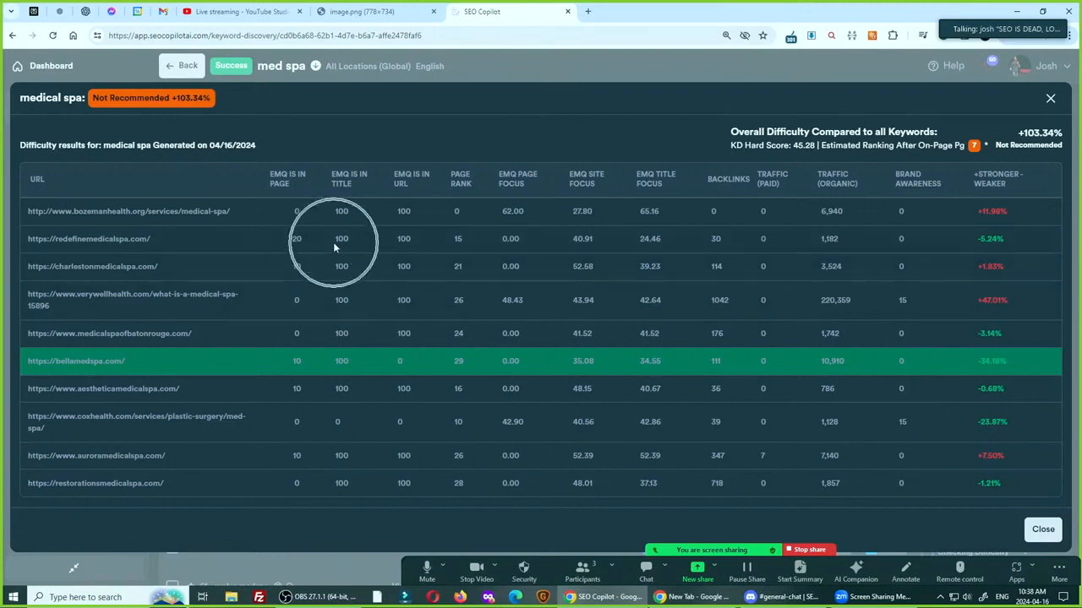
key("ctrl")
key("ctrl")
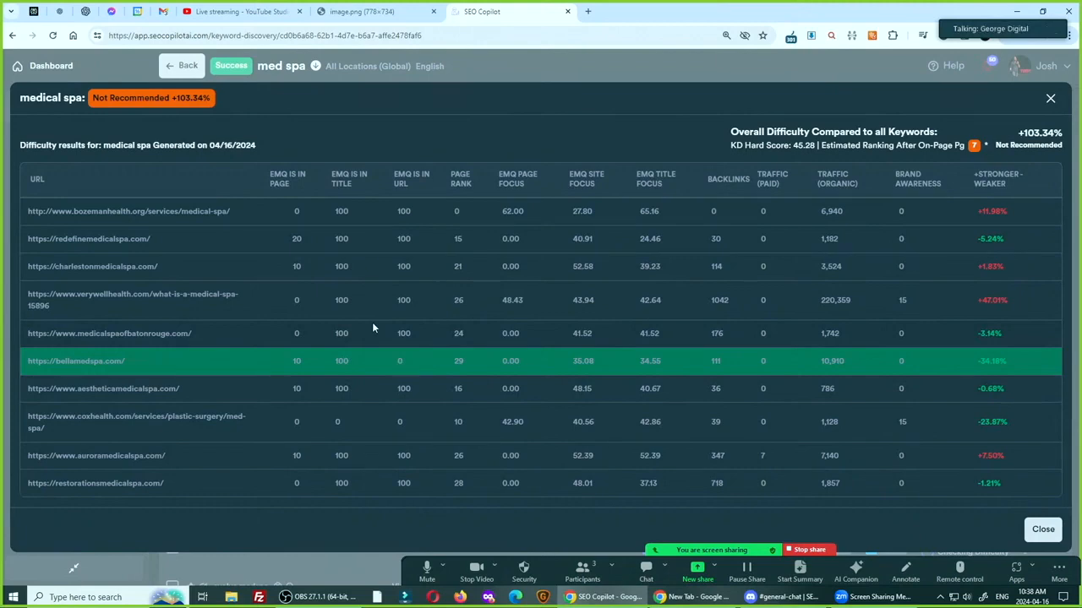
key("ctrl+plus")
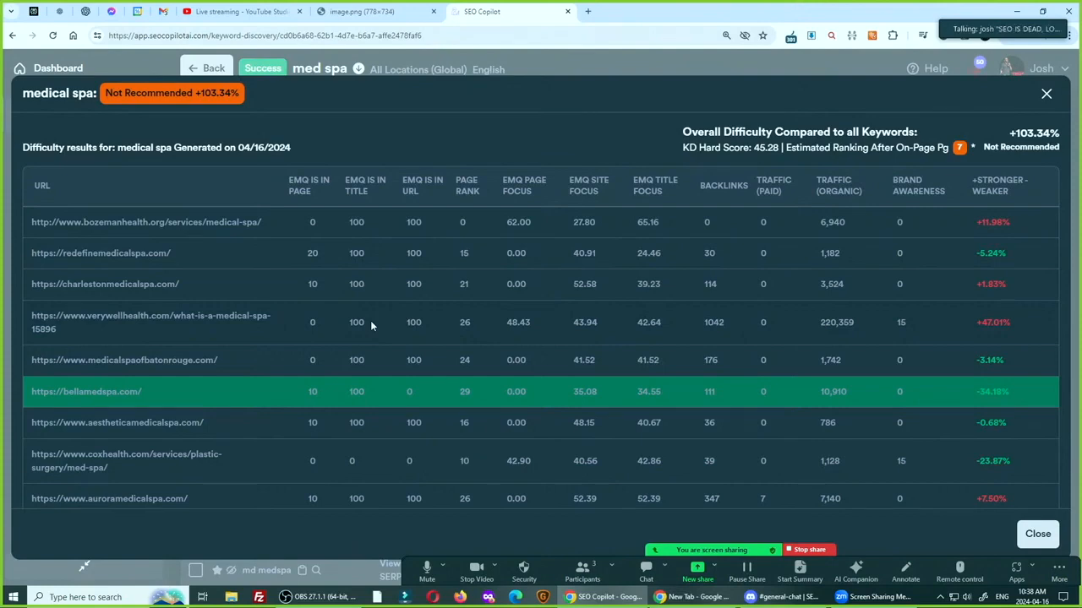
left_click(1045, 95)
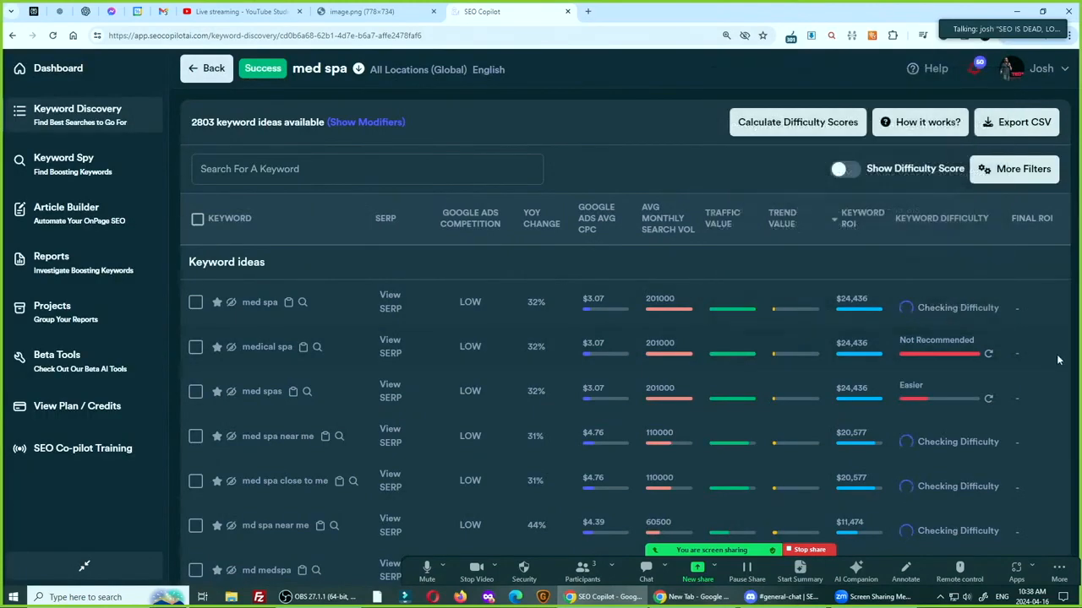
Weigh the Keyword Revenue Ballpark explanation for "medical spa" against its keyword difficulty score in the keyword ideas
mouse_move(850, 355)
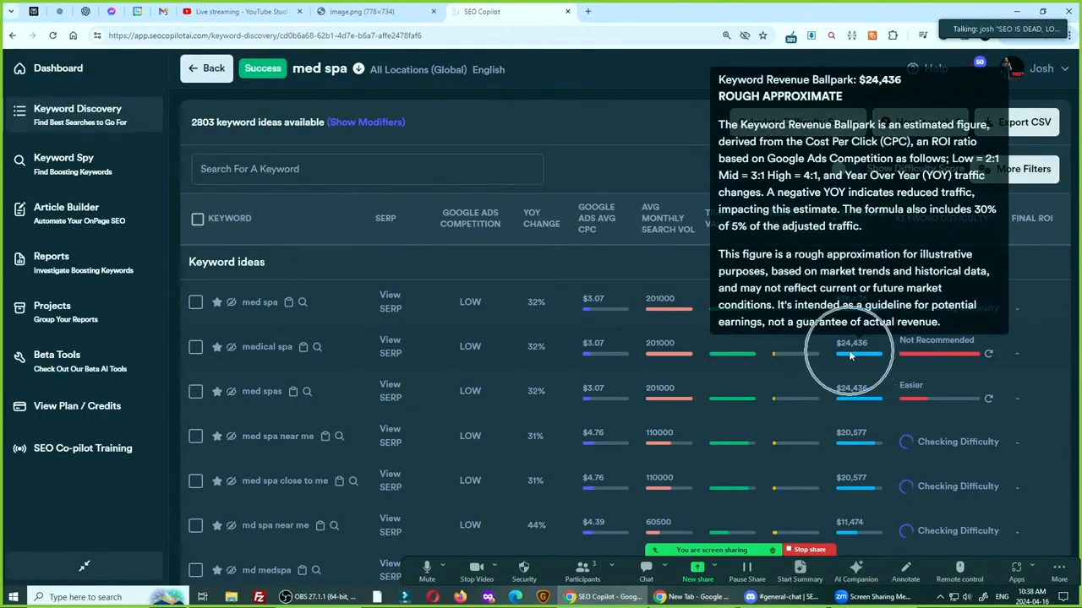
key("ctrl")
key("ctrl")
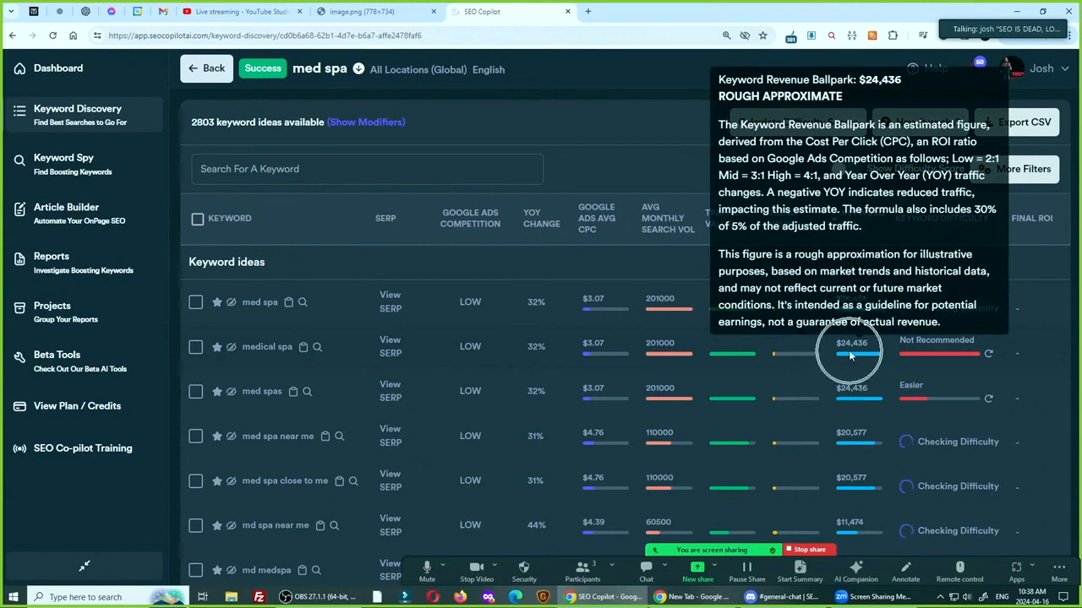
key("ctrl")
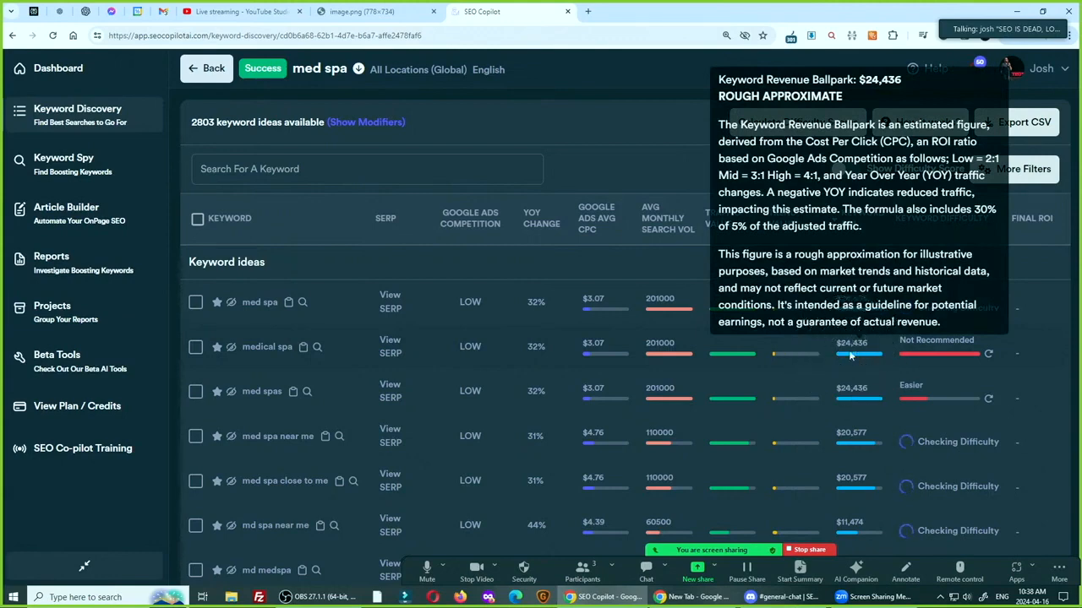
key("ctrl")
key("ctrl")
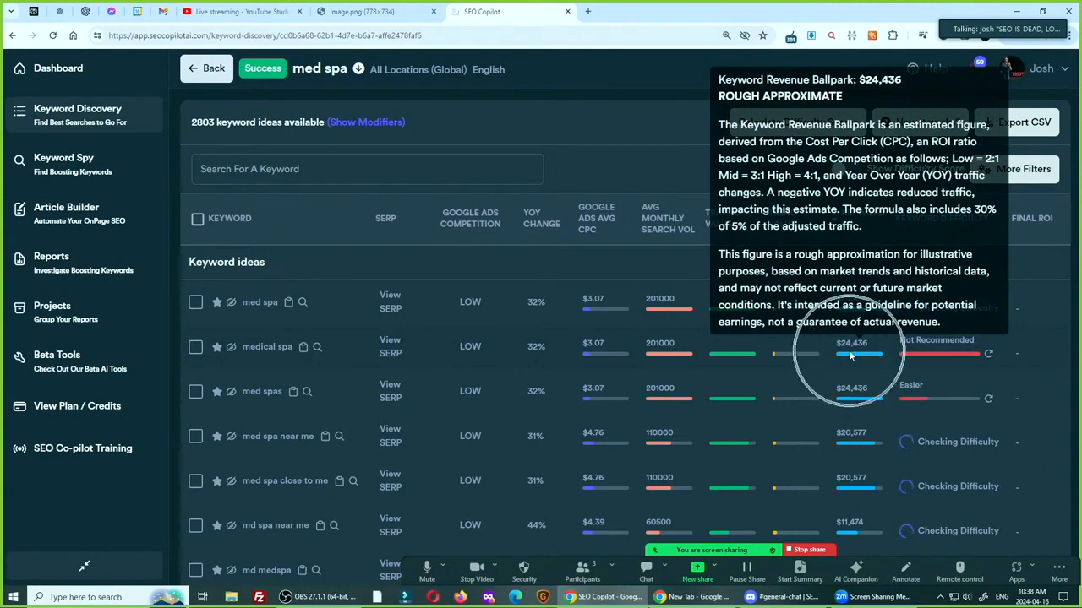
key("ctrl")
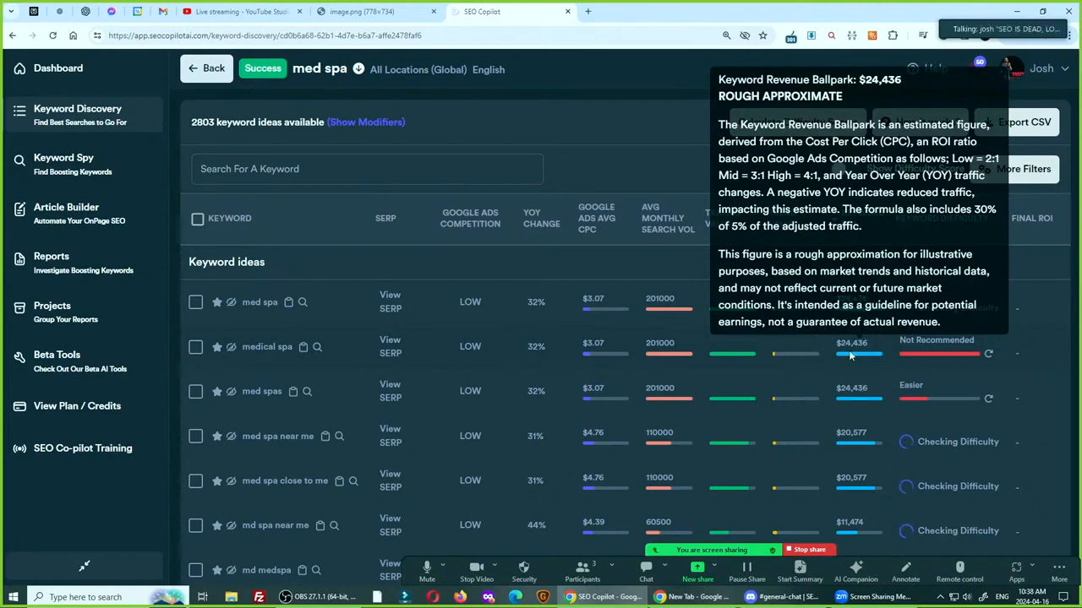
mouse_move(927, 359)
key("ctrl")
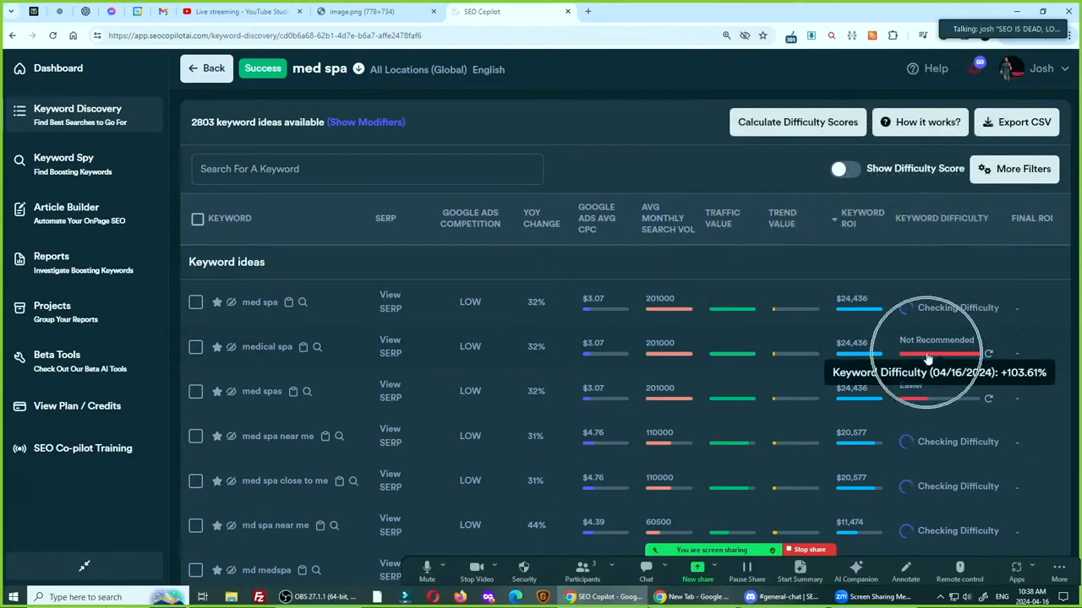
key("ctrl")
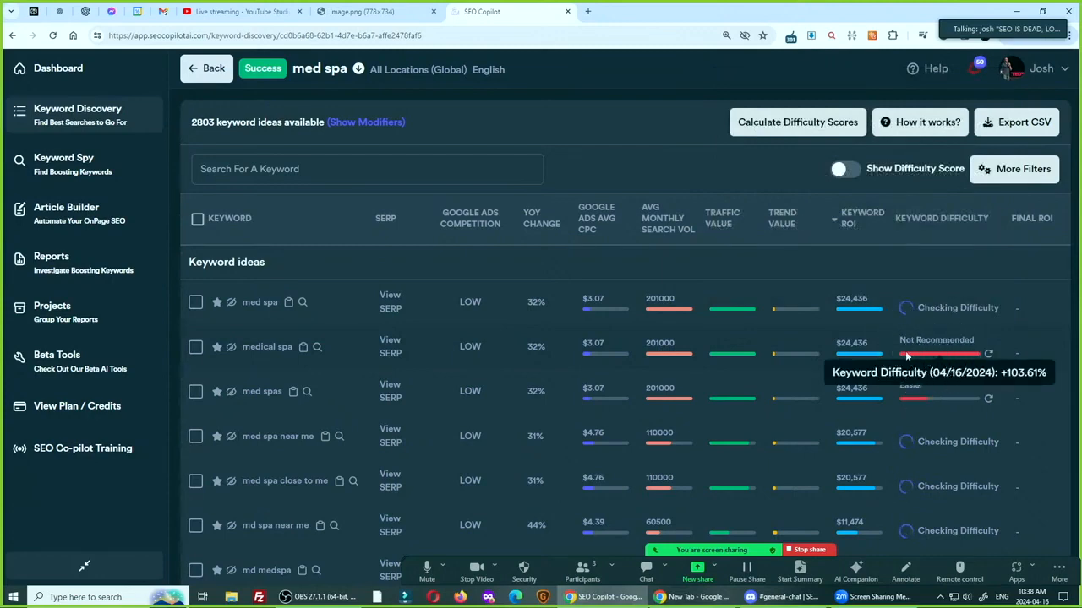
key("ctrl")
key("ctrl")
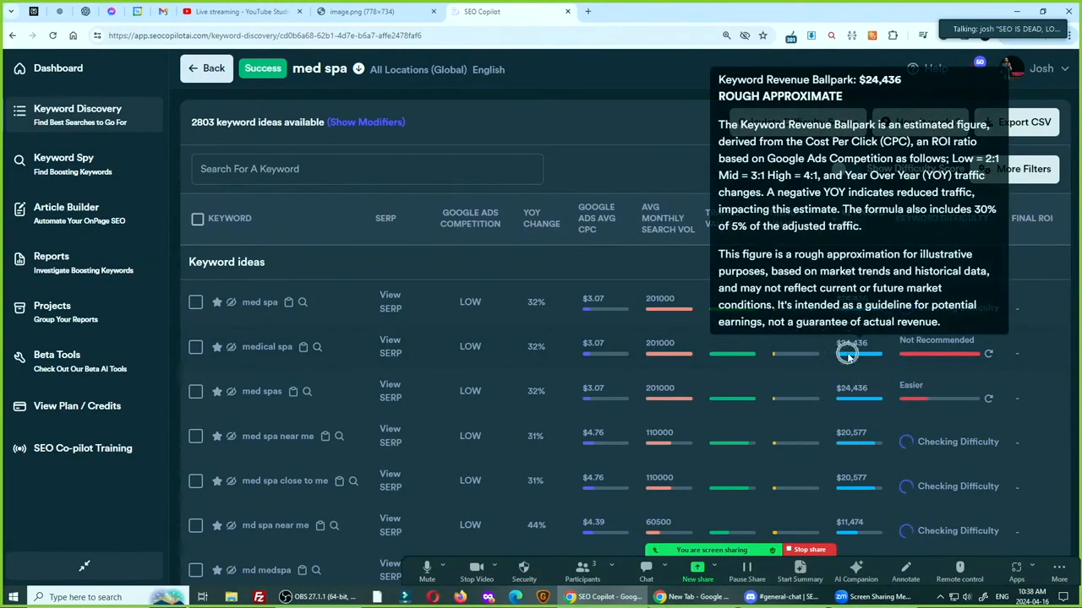
key("ctrl")
key("ctrl")
key("ctrl")
key("ctrl")
key("ctrl")
key("ctrl")
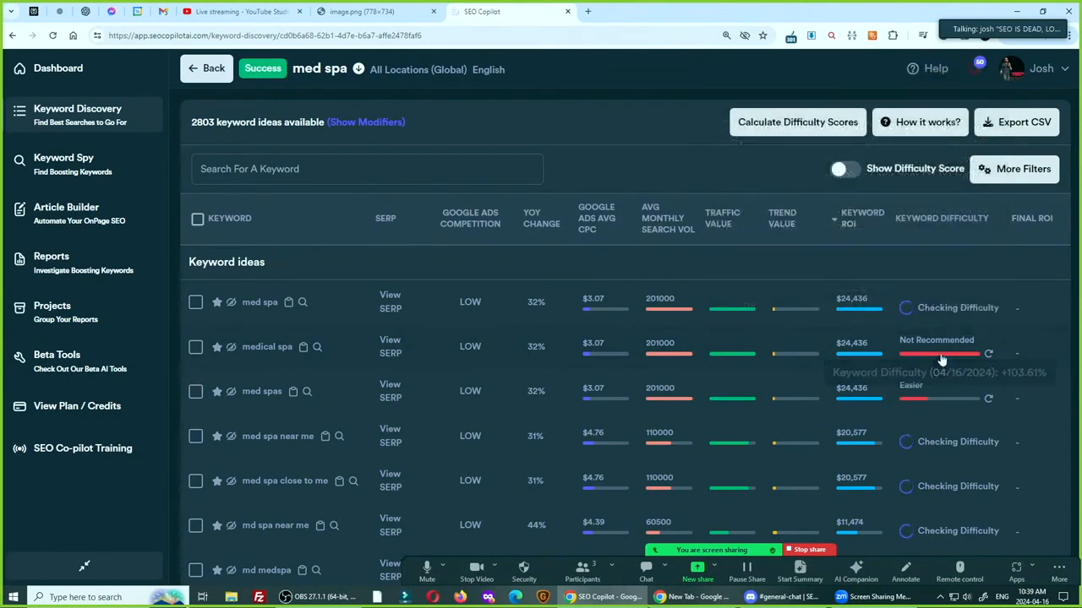
Reopen the "medical spa" difficulty results to review the overall difficulty, KD Hard Score and estimated ranking page
left_click(945, 358)
key("ctrl+plus")
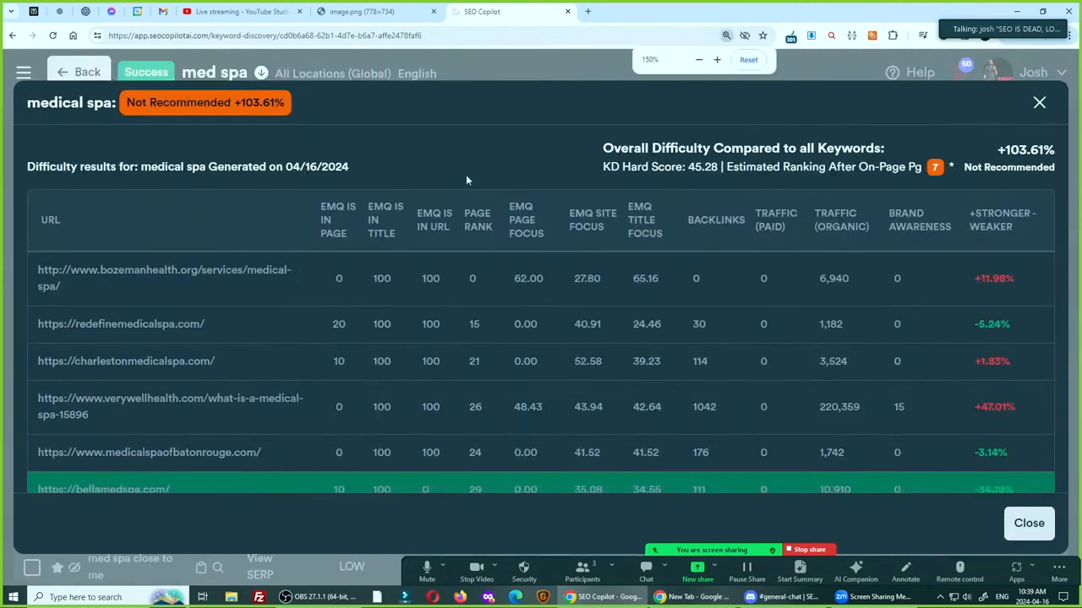
key("ctrl+minus")
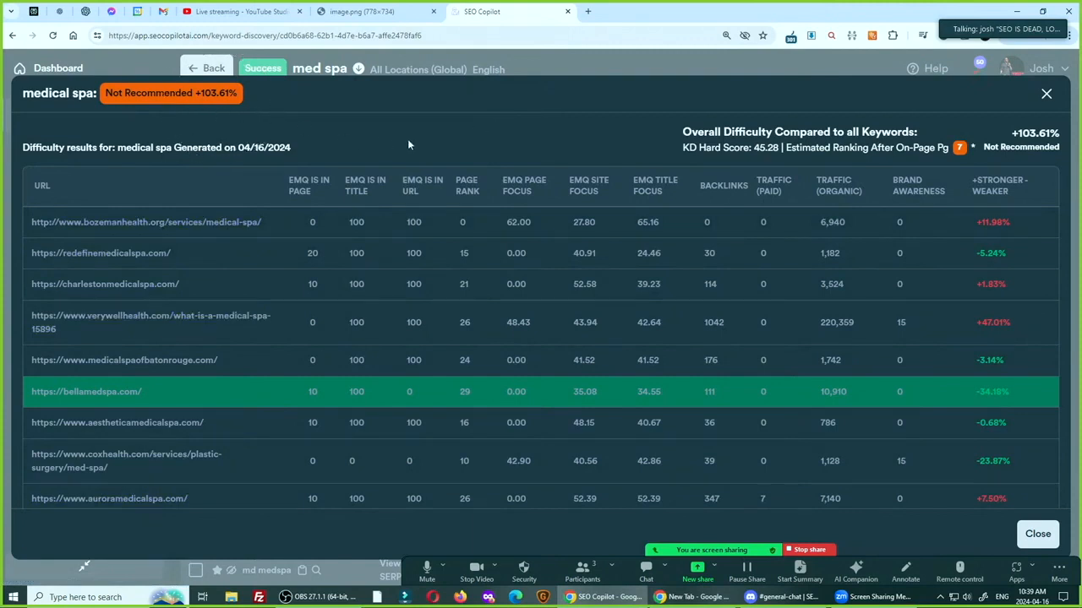
left_click(1046, 94)
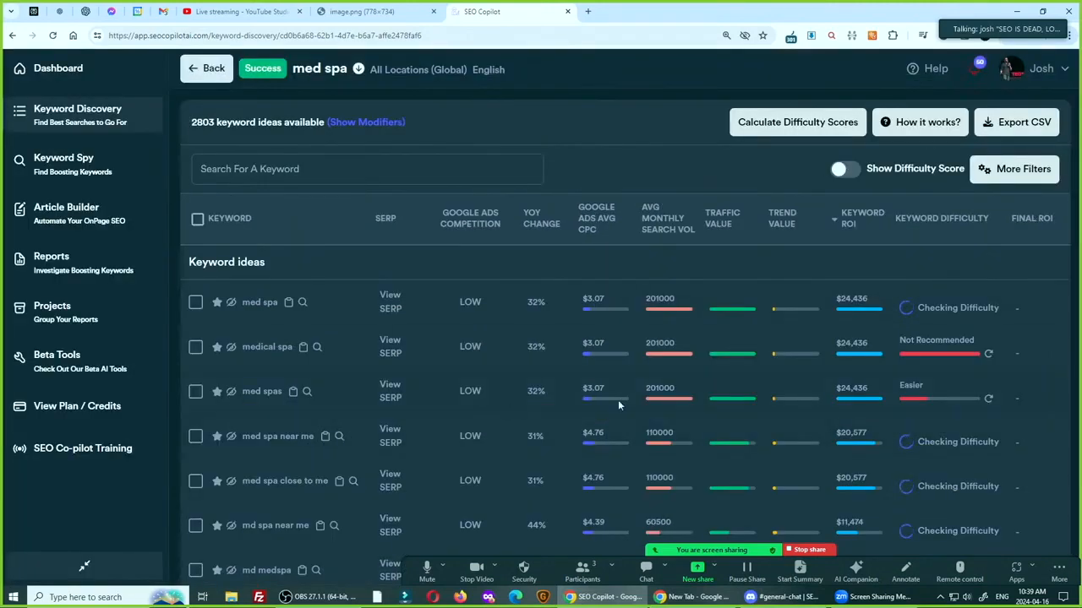
left_click(941, 358)
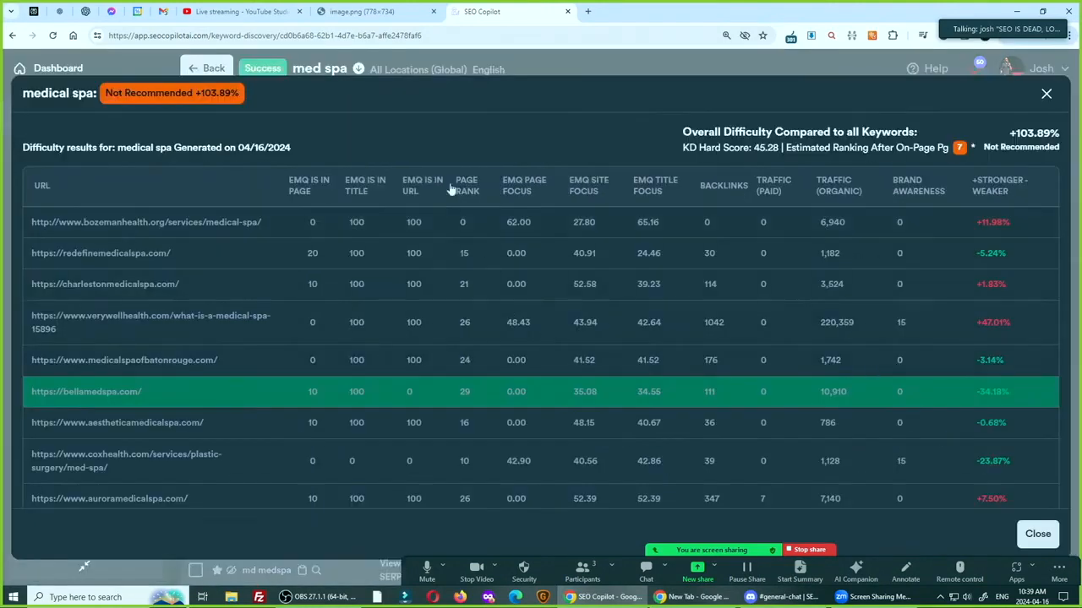
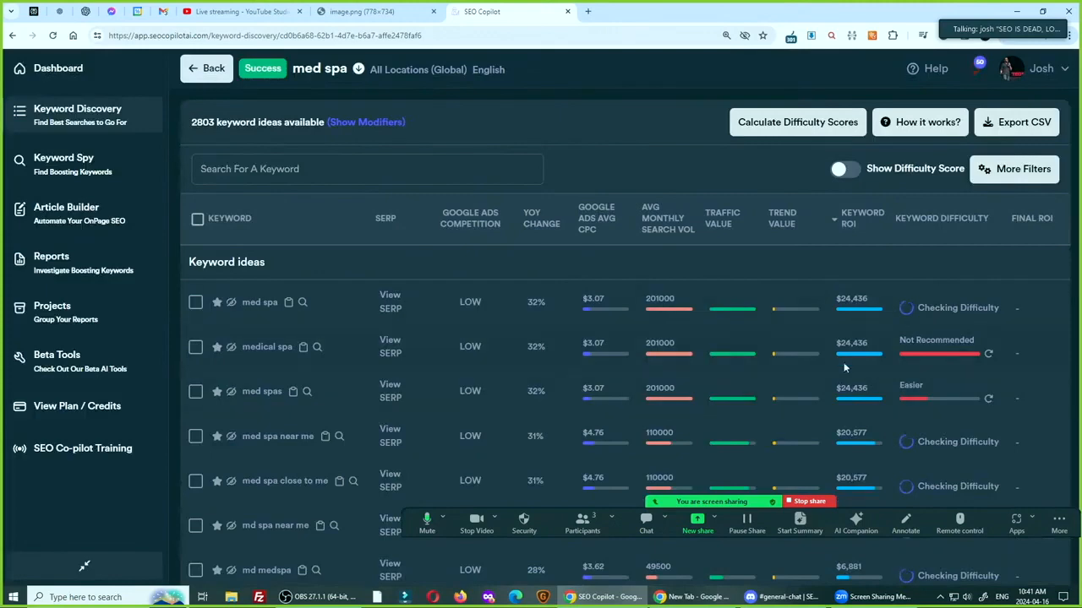
Return from the "med spa" keyword ideas to the Keyword Discovery results and sort them by highest KRB in descending order
mouse_move(846, 347)
left_click(208, 74)
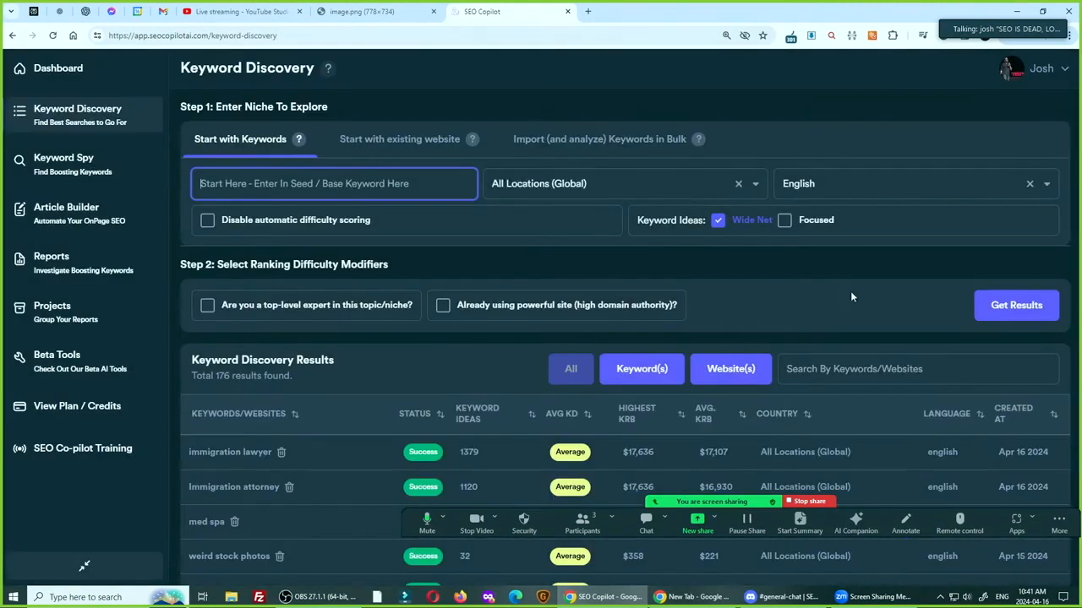
scroll(907, 383, "down", 3)
scroll(907, 383, "down", 1)
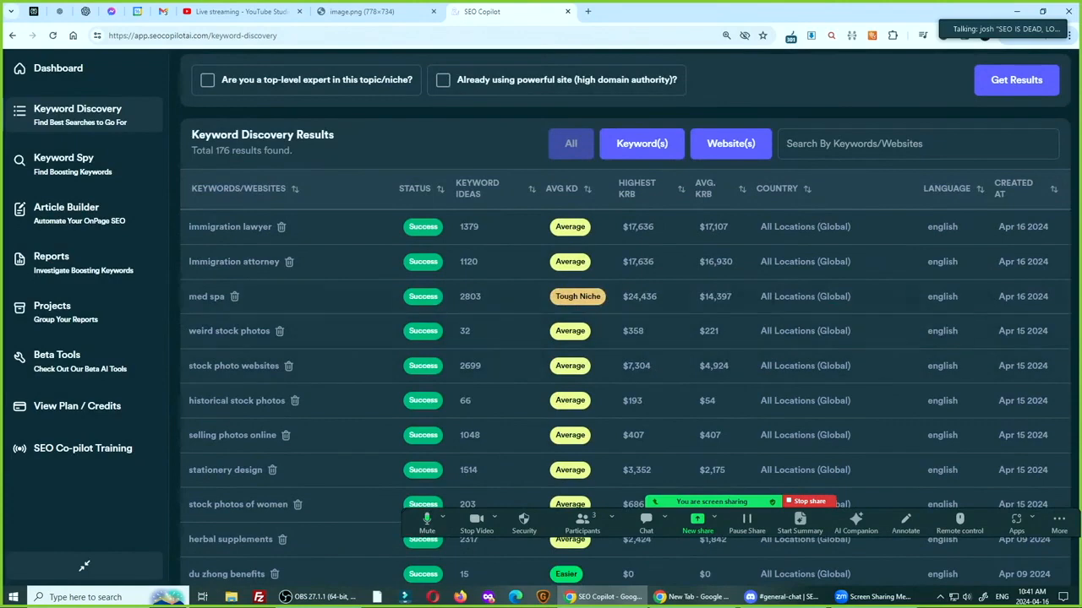
left_click(641, 191)
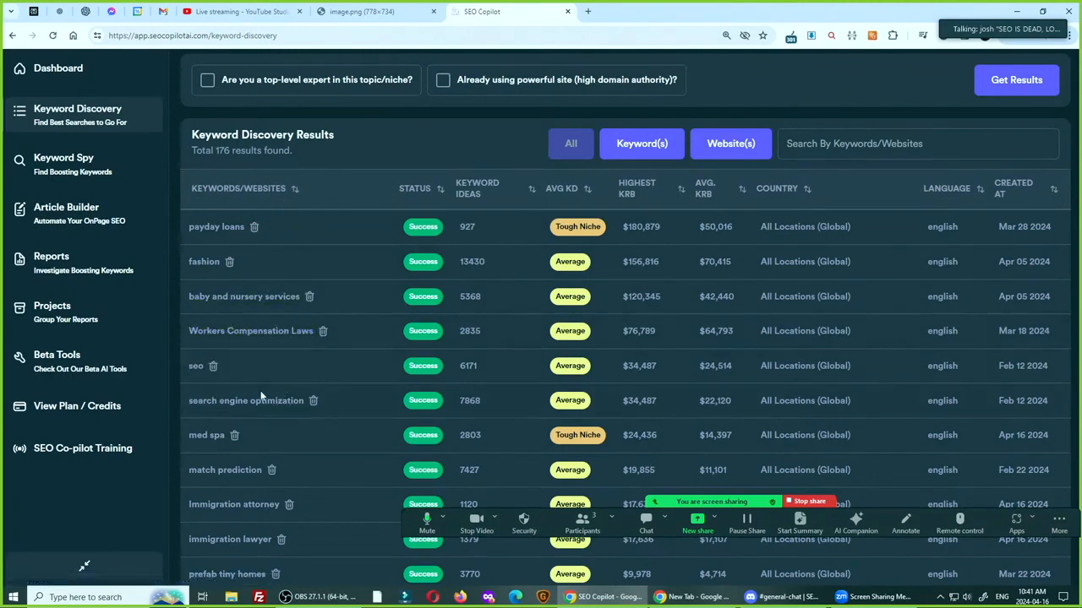
Compare the average keyword difficulty and highest KRB of "med spa" with the other niches in the sorted results
key("ctrl")
key("ctrl")
key("ctrl")
key("ctrl")
key("ctrl")
key("ctrl")
key("ctrl")
mouse_move(569, 440)
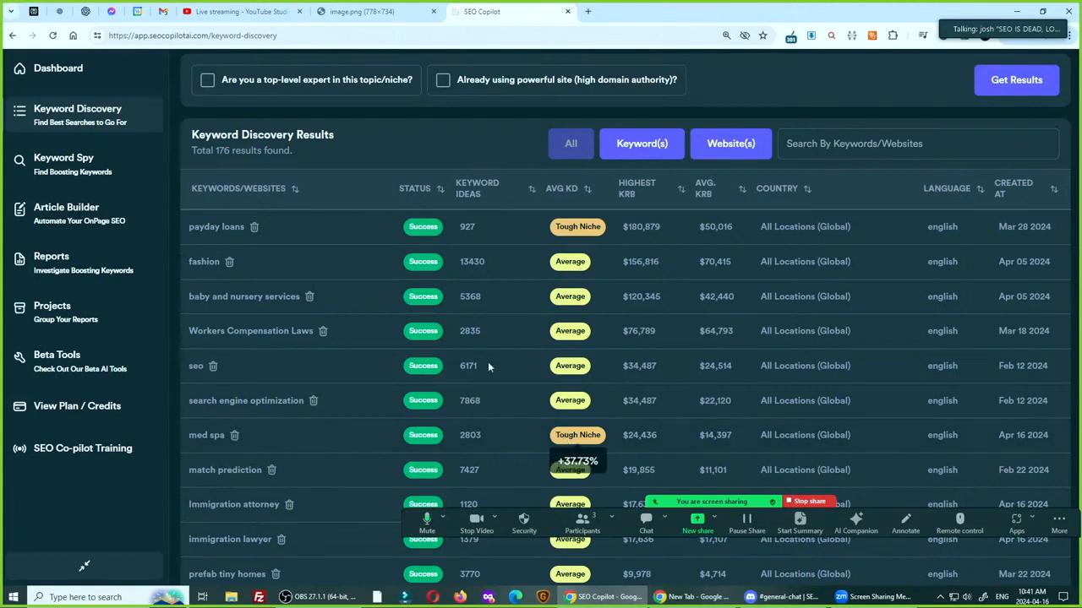
key("ctrl")
scroll(355, 245, "up", 3)
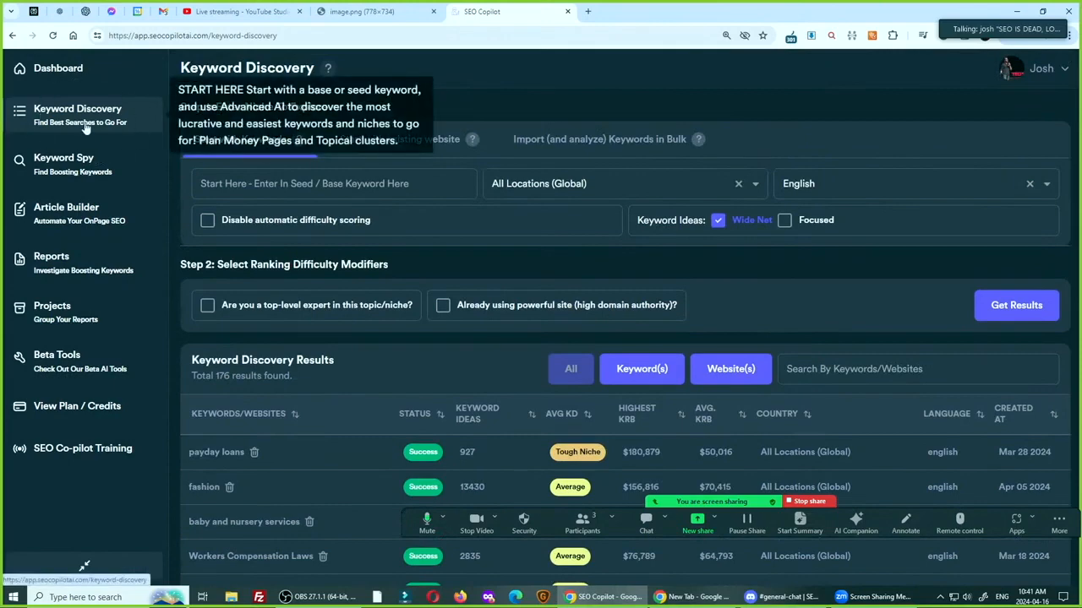
scroll(535, 305, "down", 3)
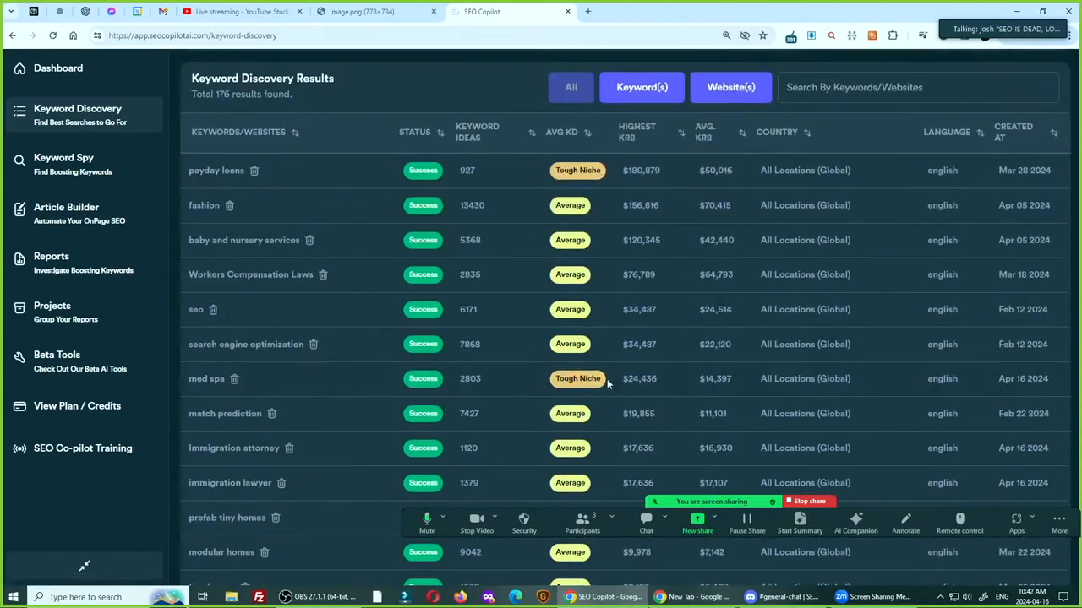
mouse_move(601, 380)
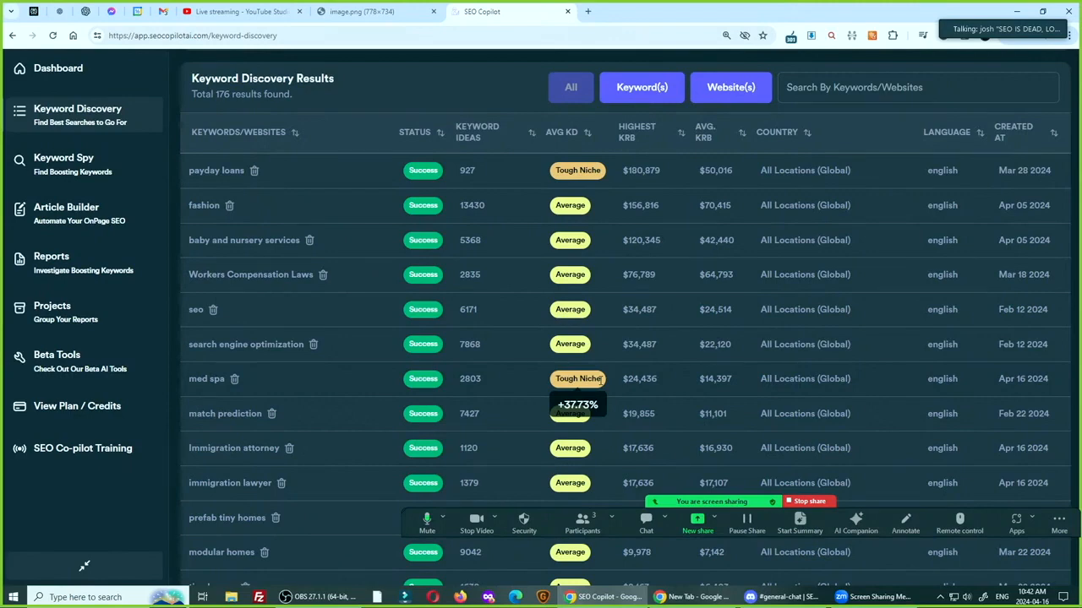
left_click(977, 19)
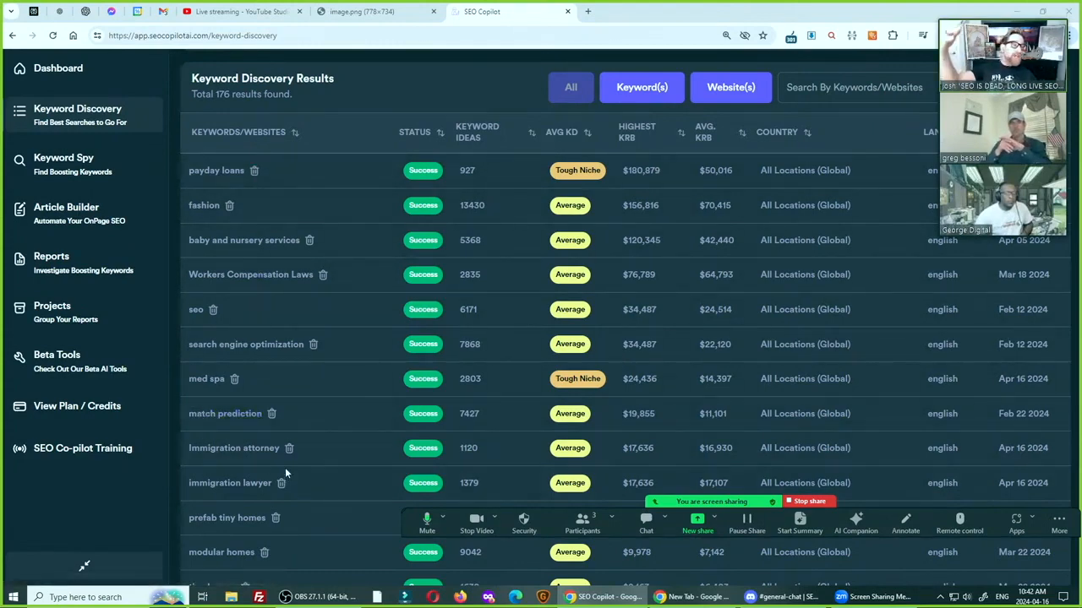
Open the "fashion" results, skim the keyword ideas, and return to the Keyword Discovery results
left_click(207, 207)
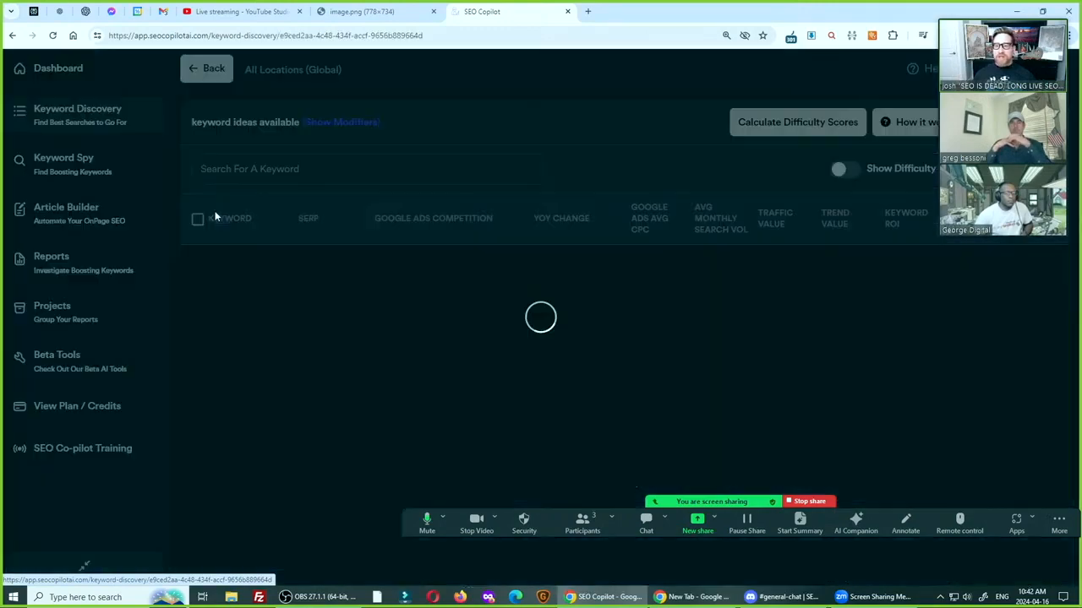
scroll(293, 359, "down", 5)
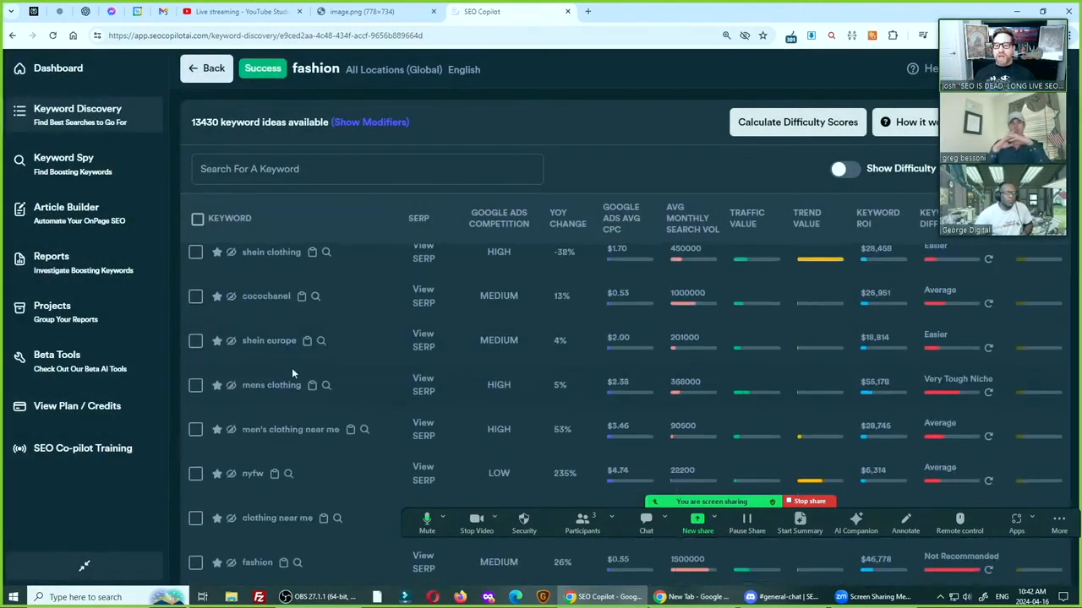
scroll(278, 414, "up", 6)
left_click(211, 71)
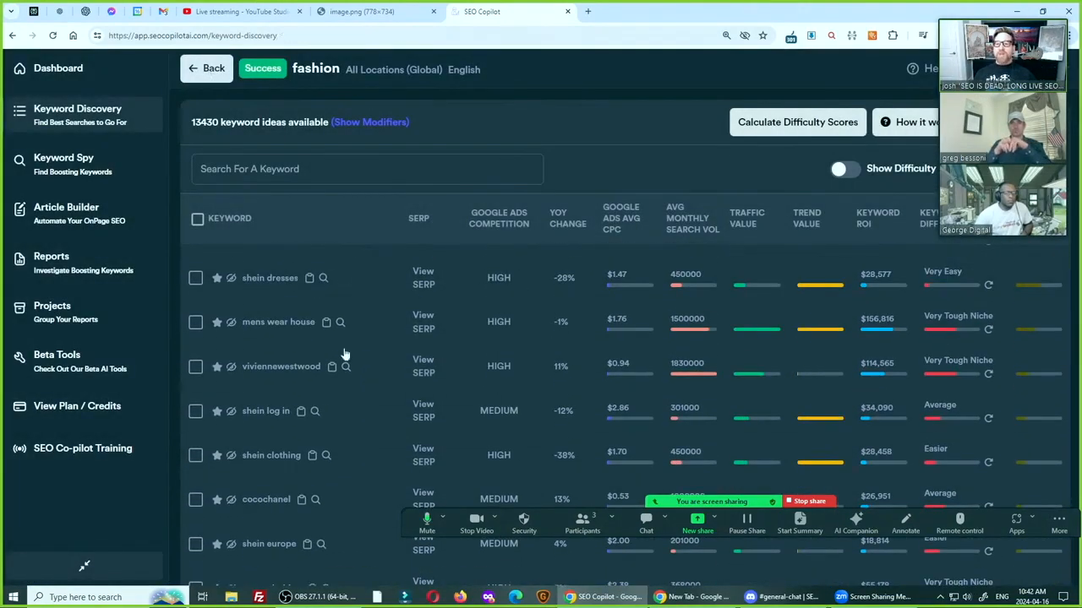
Sort the Keyword Discovery results by highest KRB again and check the average difficulty of "fashion"
scroll(369, 423, "up", 4)
scroll(621, 211, "down", 4)
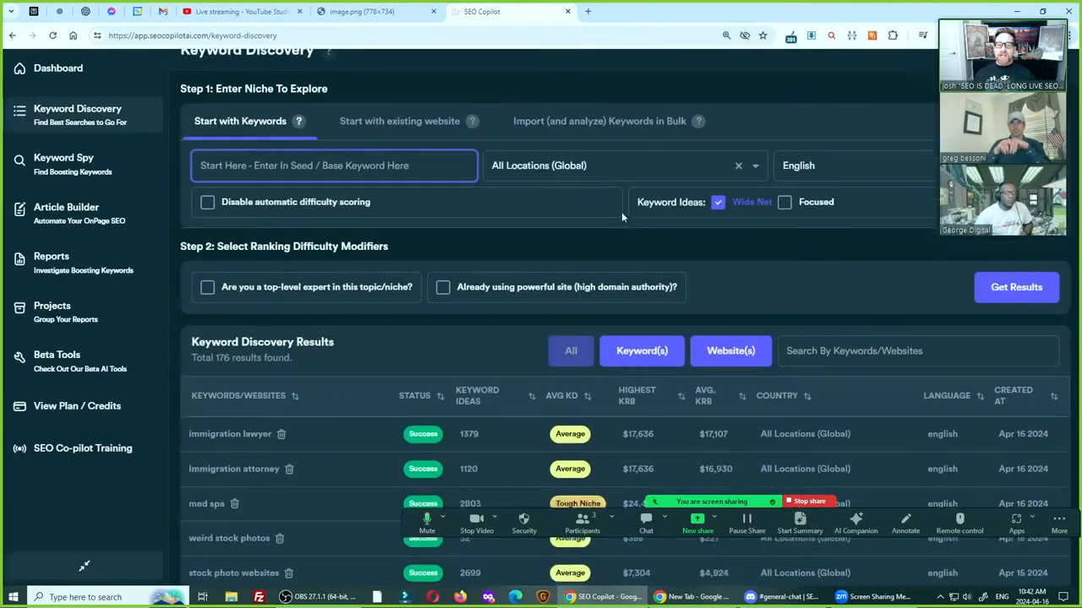
scroll(357, 72, "up", 4)
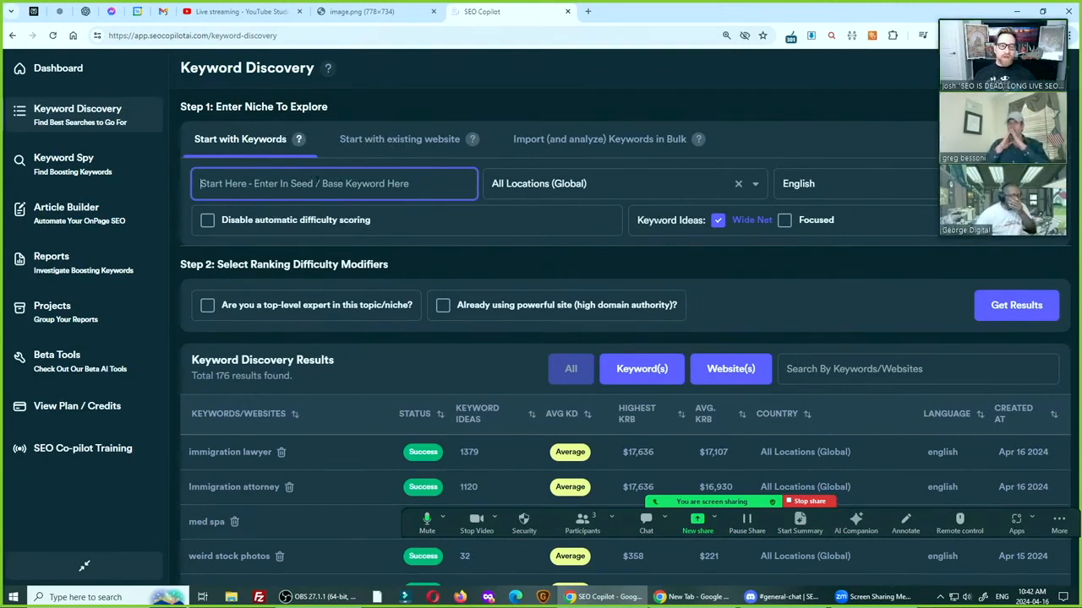
scroll(836, 290, "down", 3)
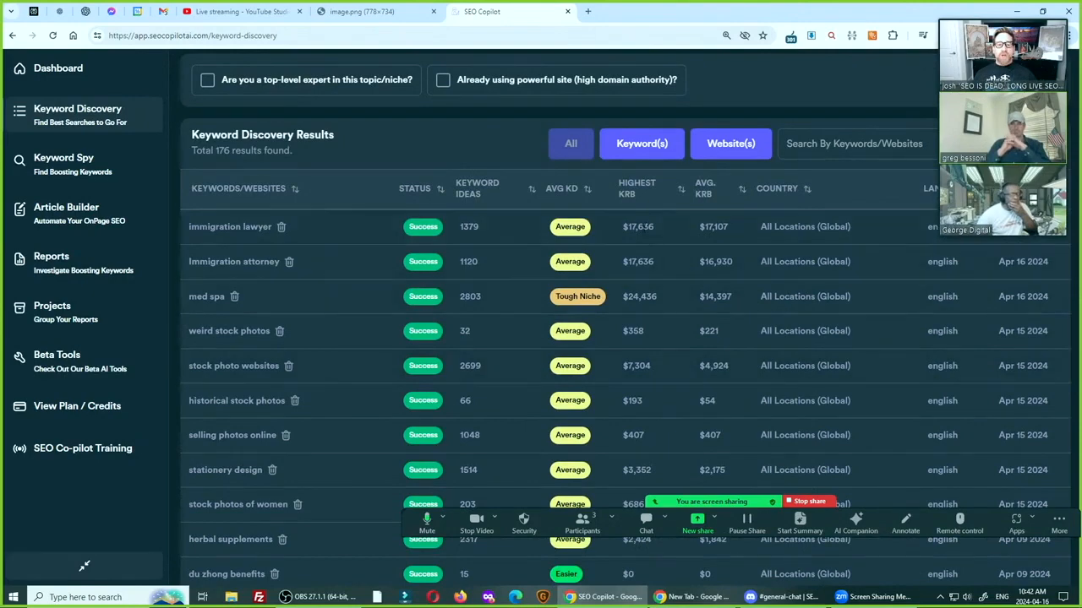
left_click(632, 189)
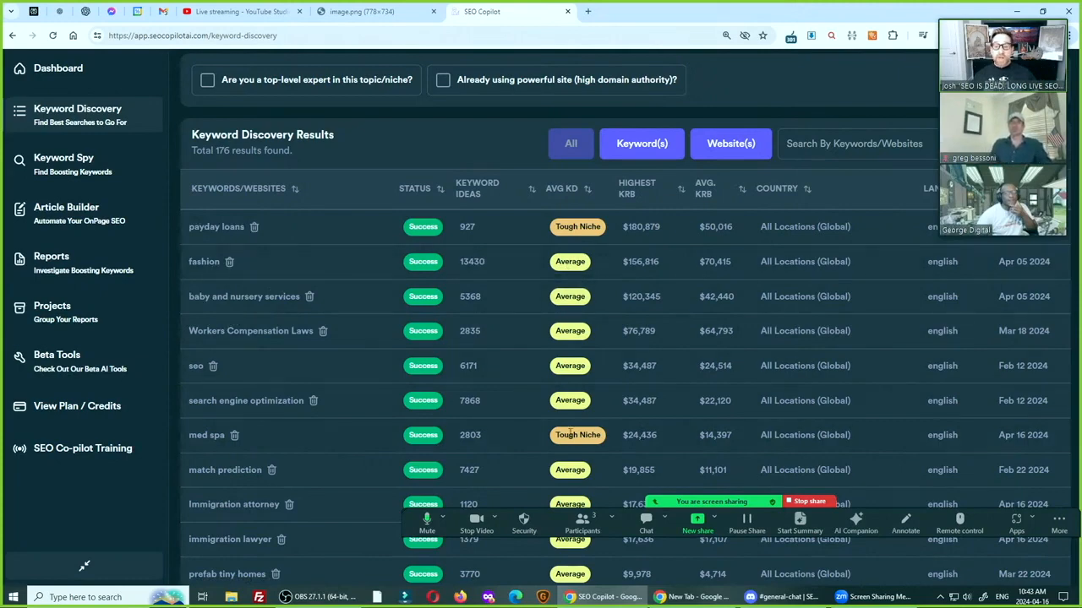
mouse_move(574, 261)
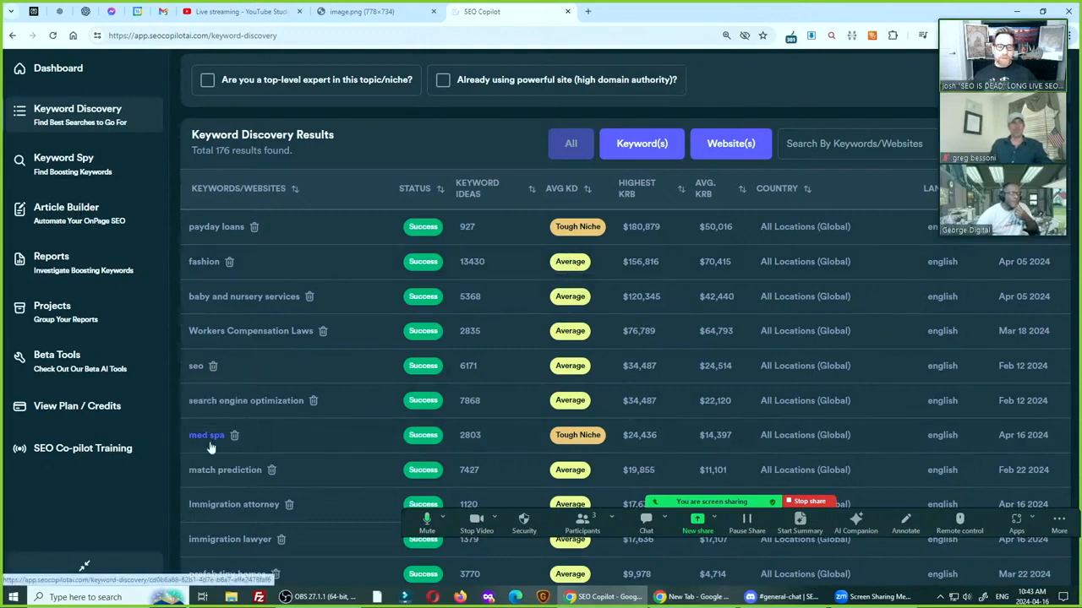
Open the "fashion" keyword ideas and search the page for "mens sh"
left_click(209, 262)
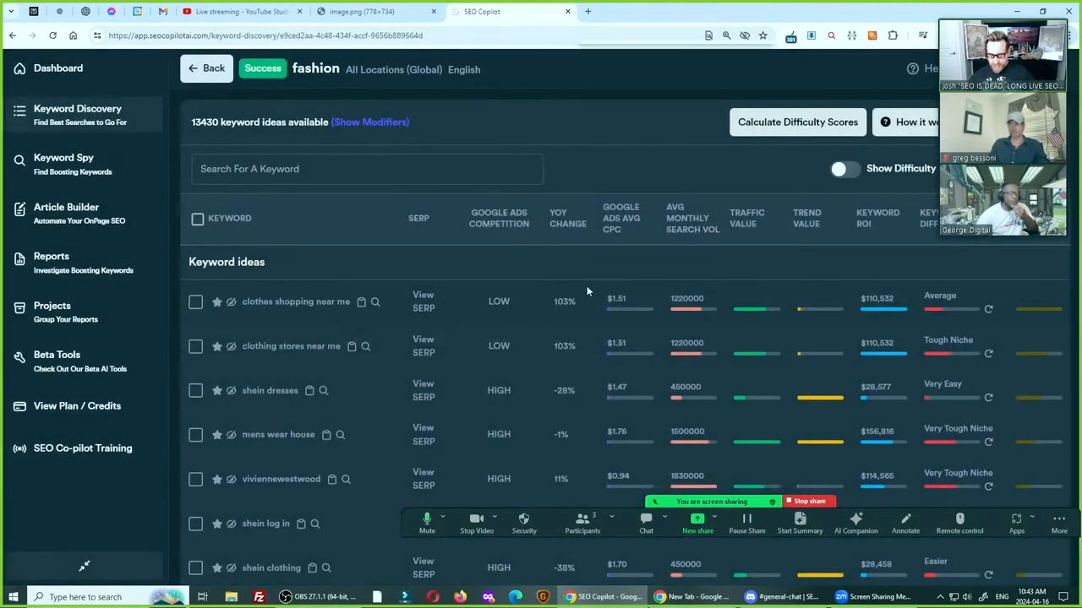
key("ctrl+f")
type("mens sh")
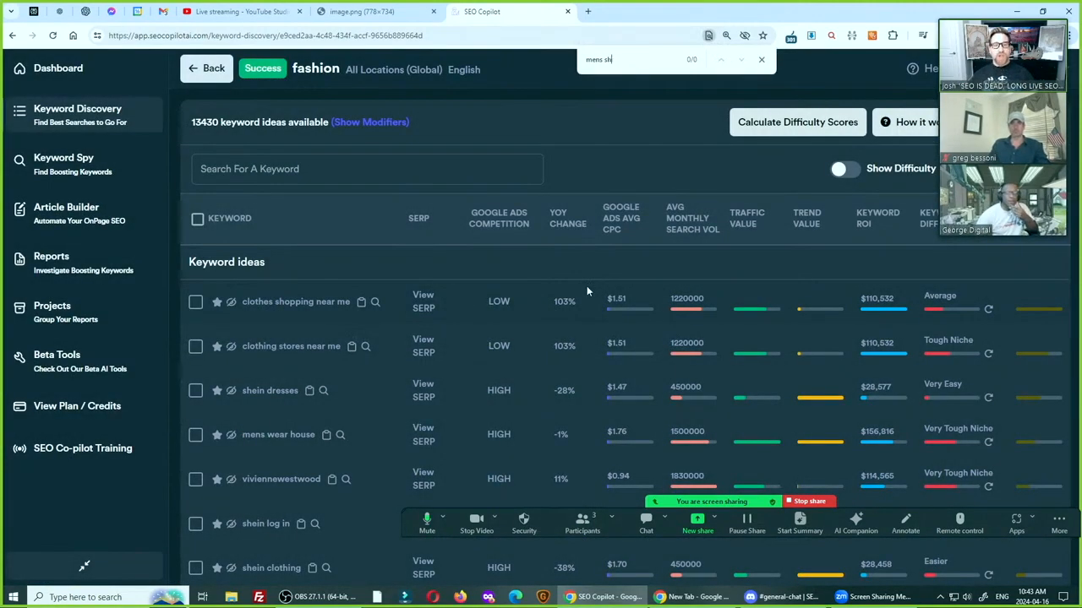
key("BackSpace")
key("BackSpace")
key("BackSpace")
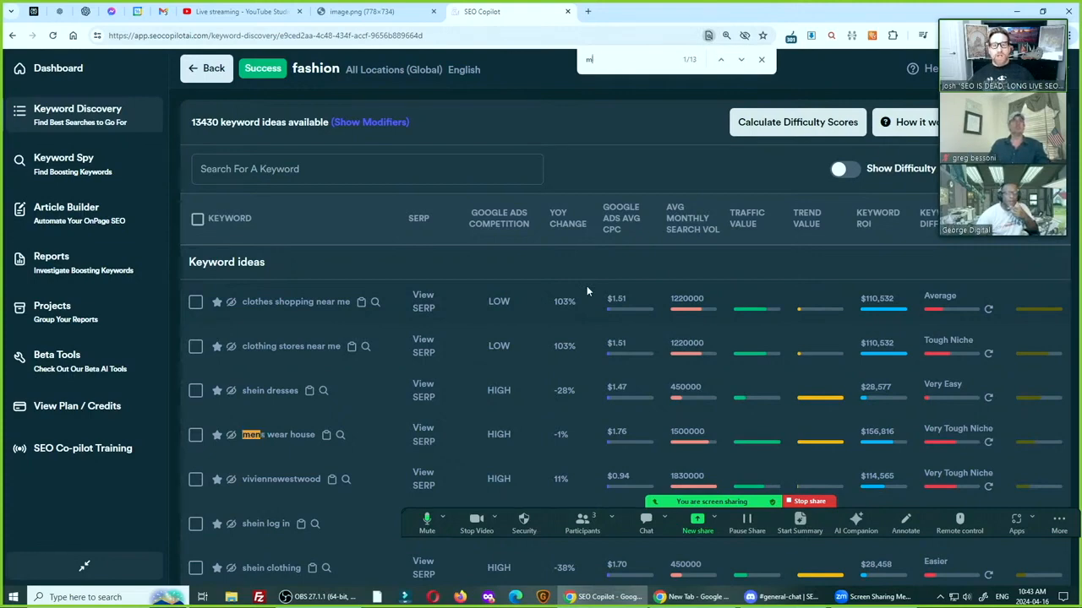
key("BackSpace")
Search the page for "shirts", clear the search text, and skim the first page of "fashion" keyword ideas
type("shirts")
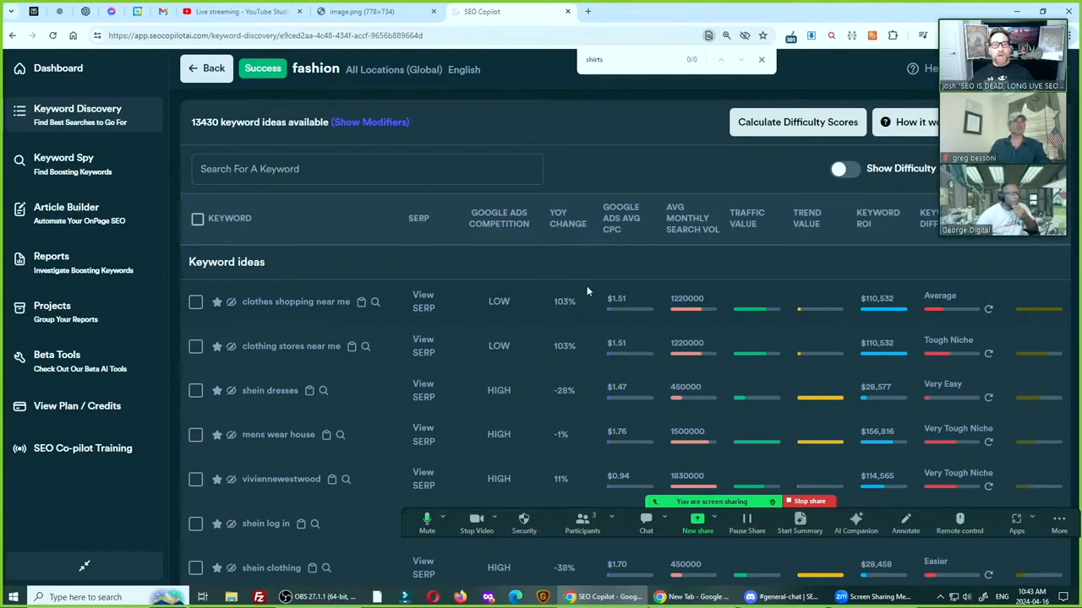
key("BackSpace")
key("BackSpace")
key("BackSpace")
key("BackSpace")
key("BackSpace")
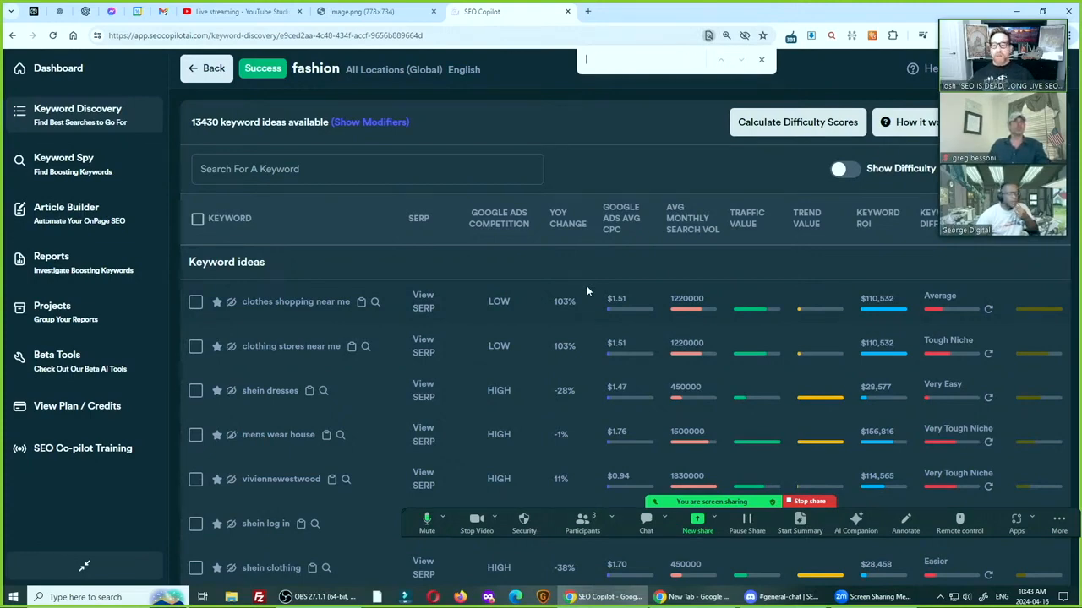
scroll(588, 291, "down", 15)
scroll(575, 414, "down", 5)
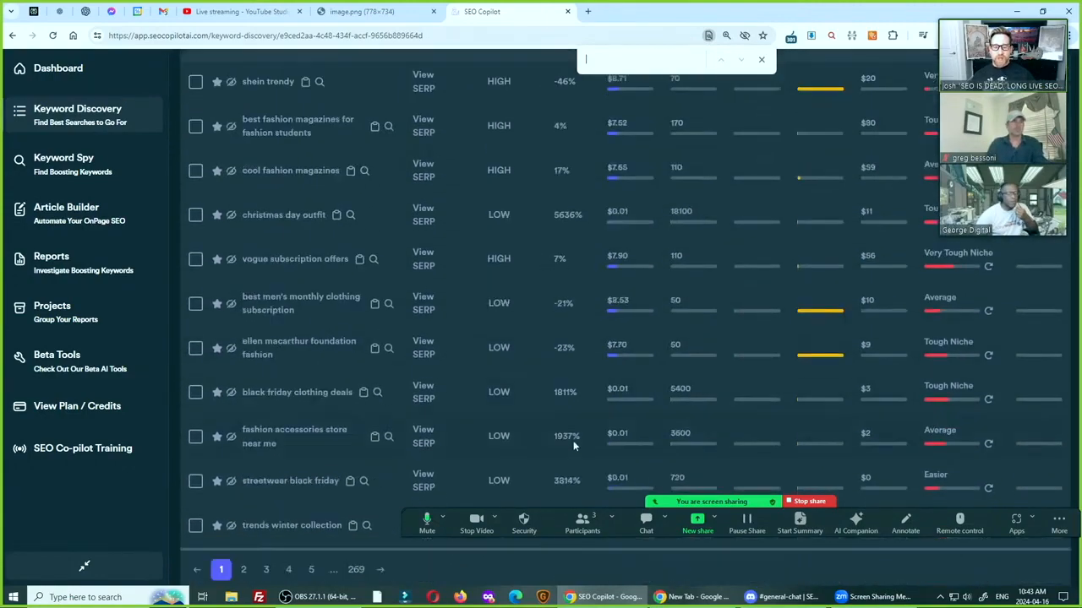
scroll(464, 349, "up", 20)
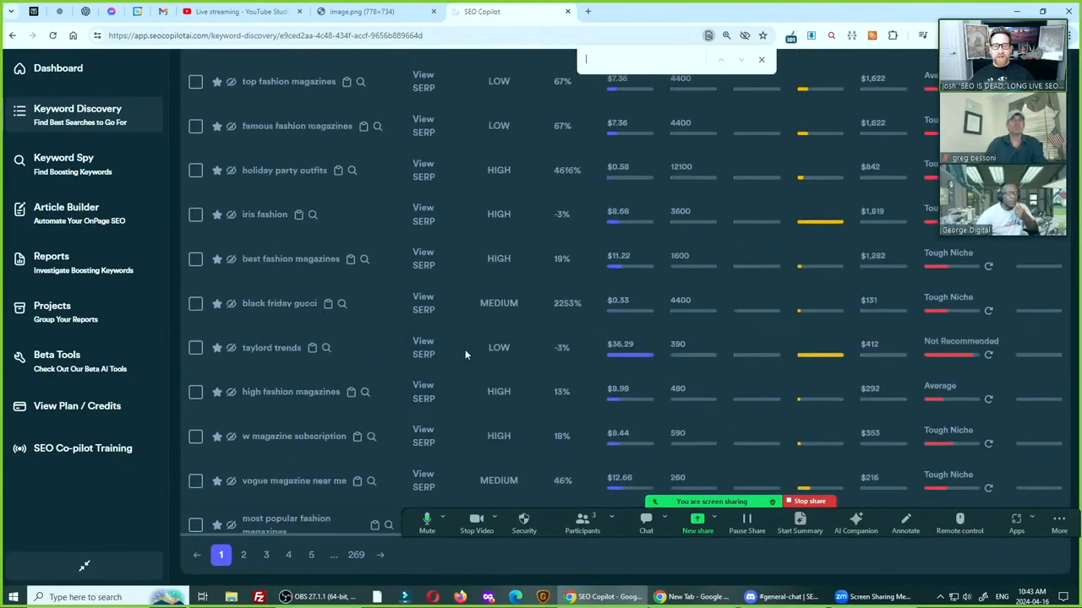
scroll(461, 348, "up", 5)
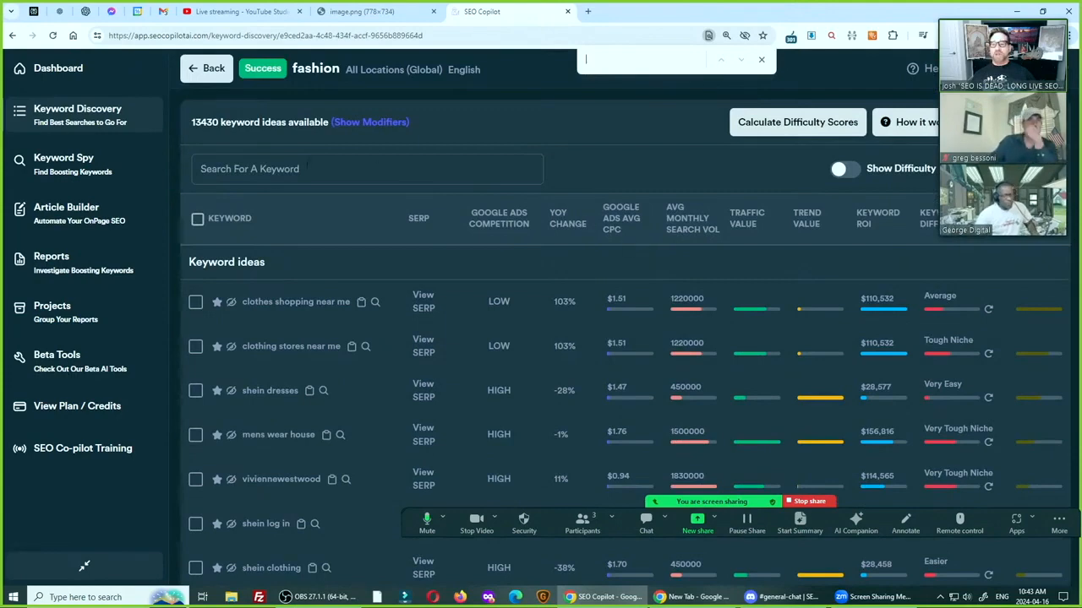
Filter the "fashion" keyword ideas by "shirts" and highlight "men" within the filtered list
left_click(307, 164)
type("shirts")
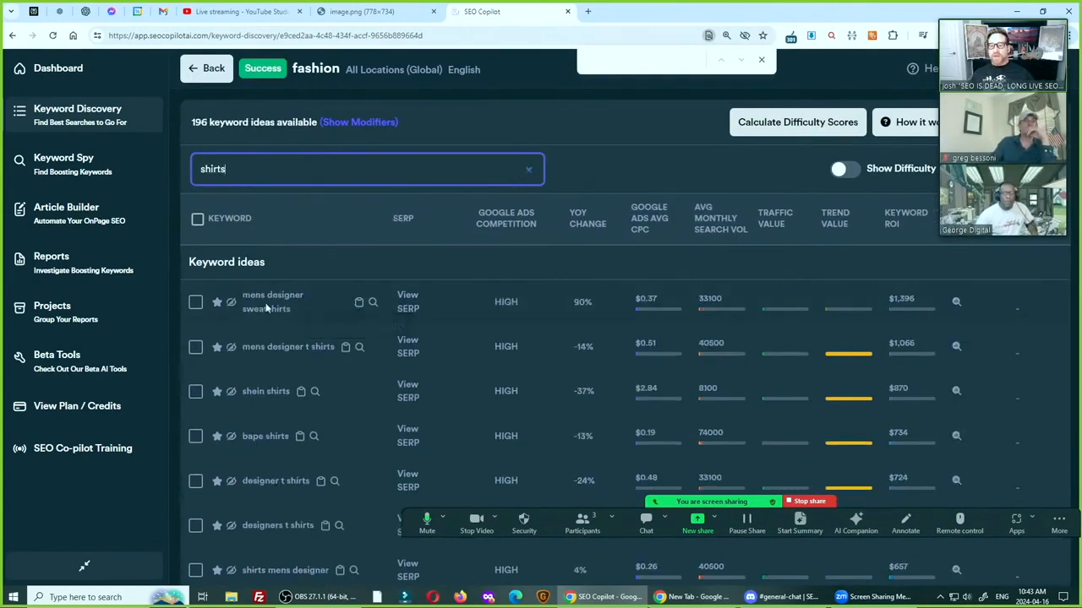
key("ctrl+f")
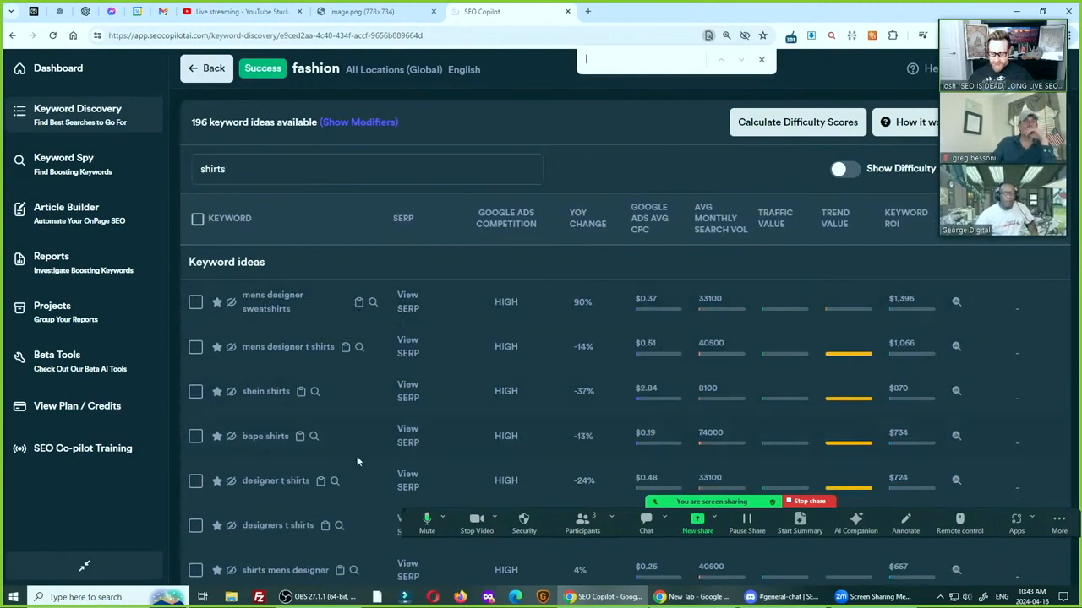
type("shir")
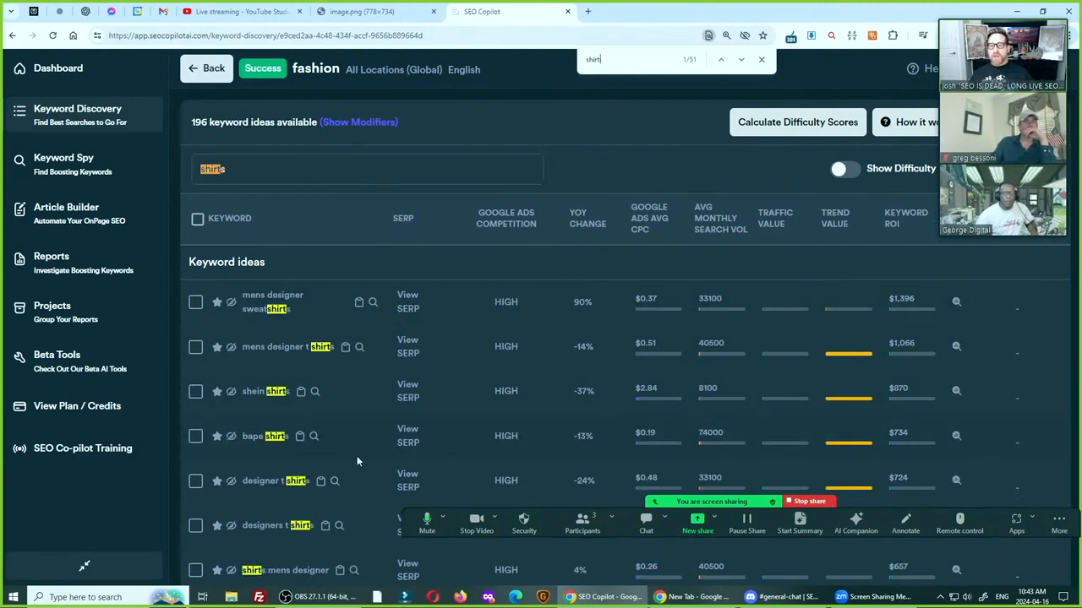
key("BackSpace")
type("men")
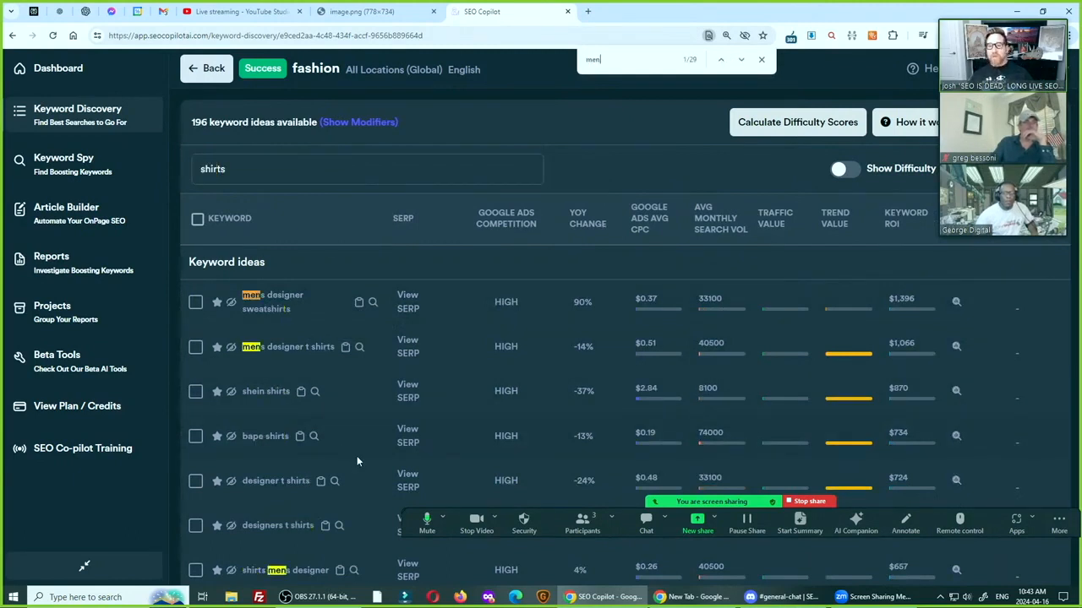
Examine the search volume, CPC and keyword ROI of the men's shirt keywords in the filtered "fashion" ideas
scroll(325, 425, "down", 10)
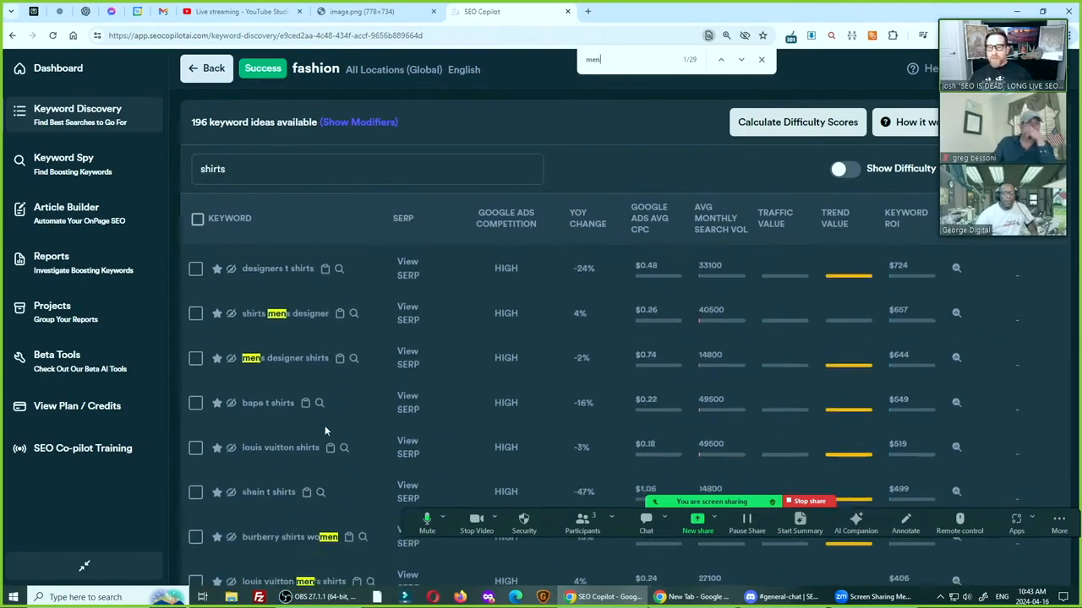
scroll(340, 436, "up", 1)
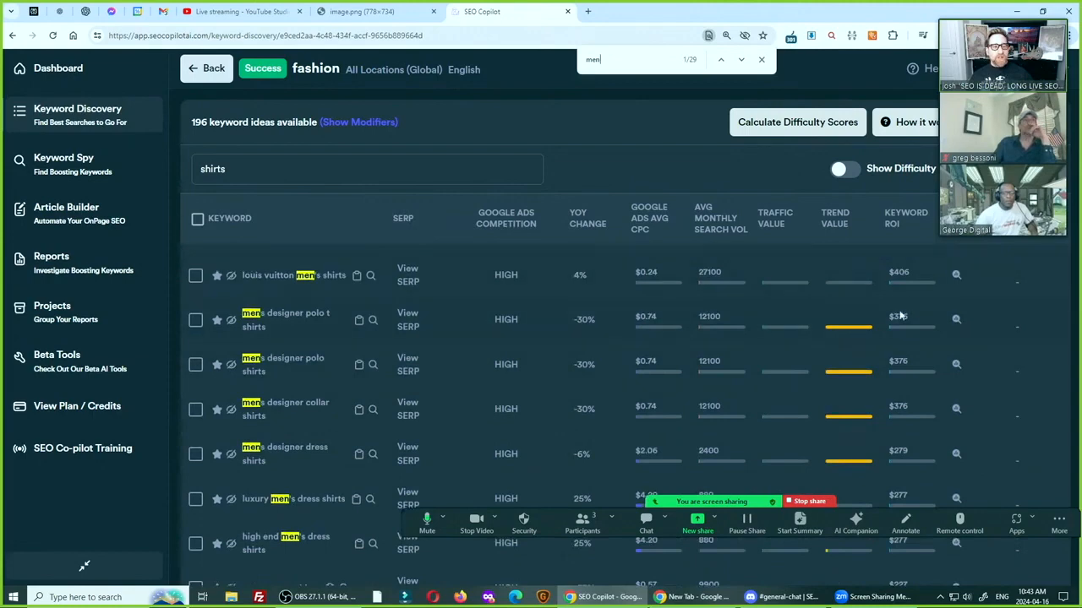
scroll(411, 383, "down", 1)
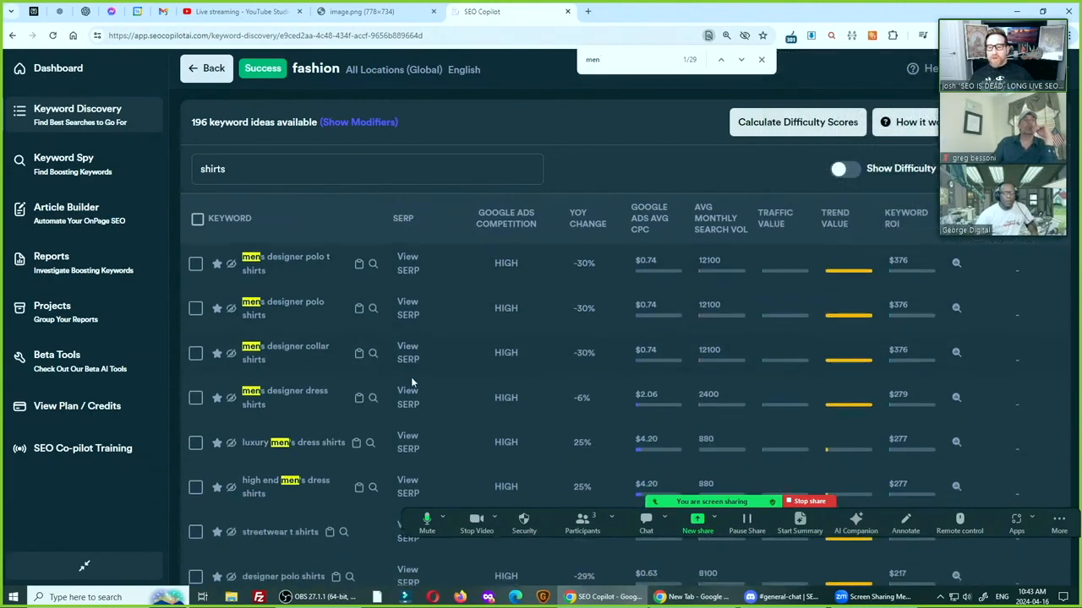
scroll(930, 426, "down", 8)
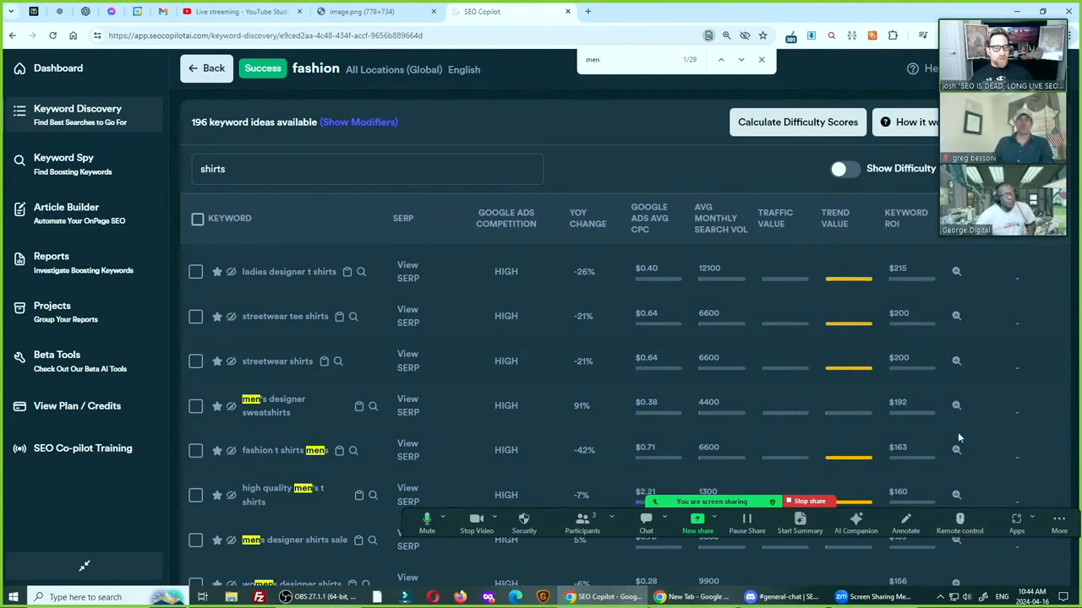
scroll(952, 467, "down", 3)
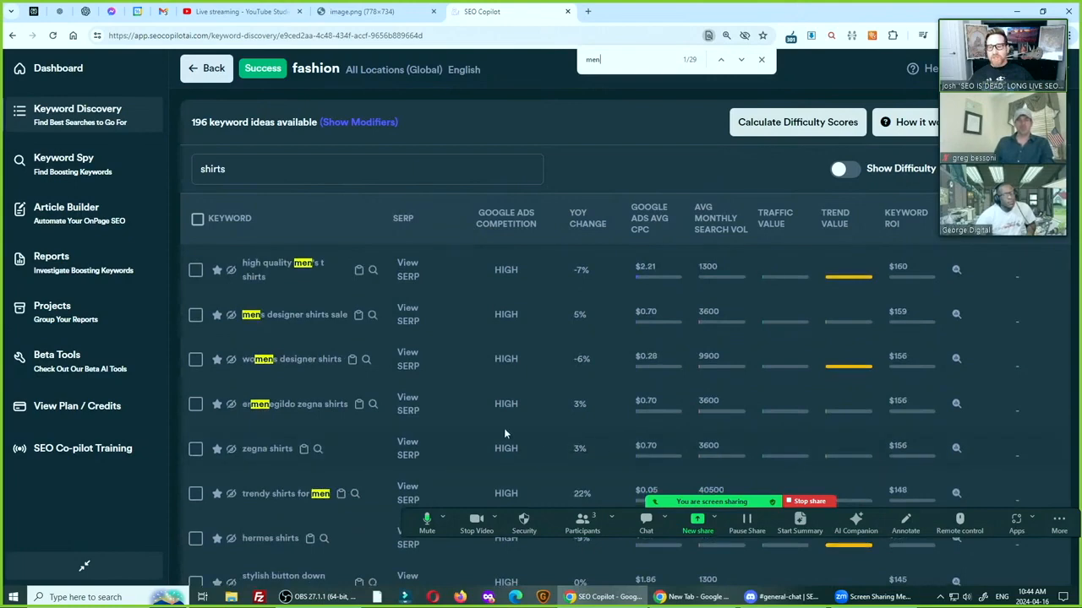
scroll(503, 427, "down", 5)
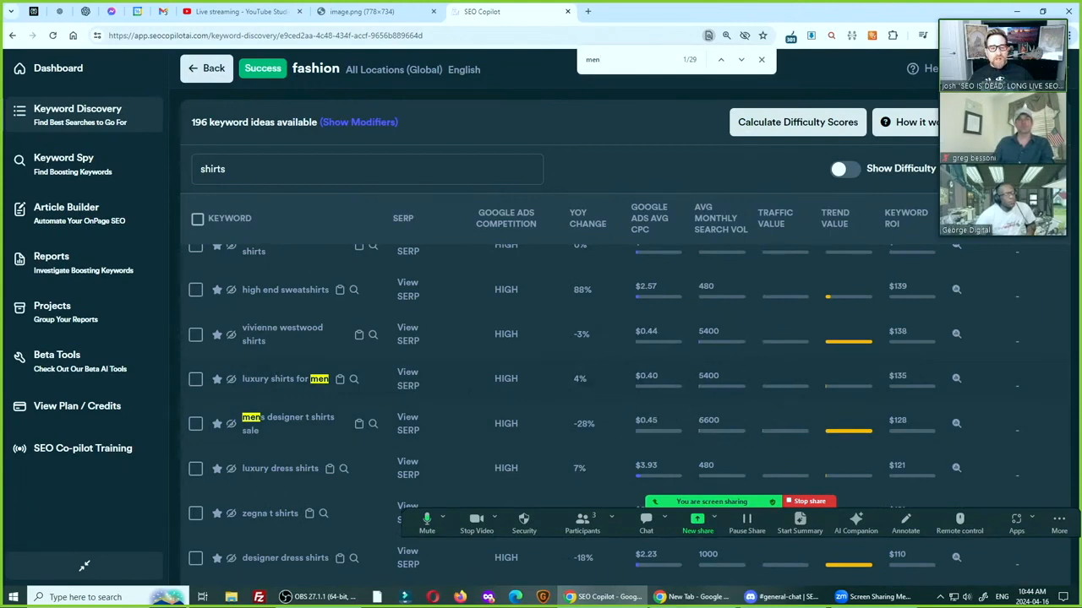
scroll(451, 418, "down", 3)
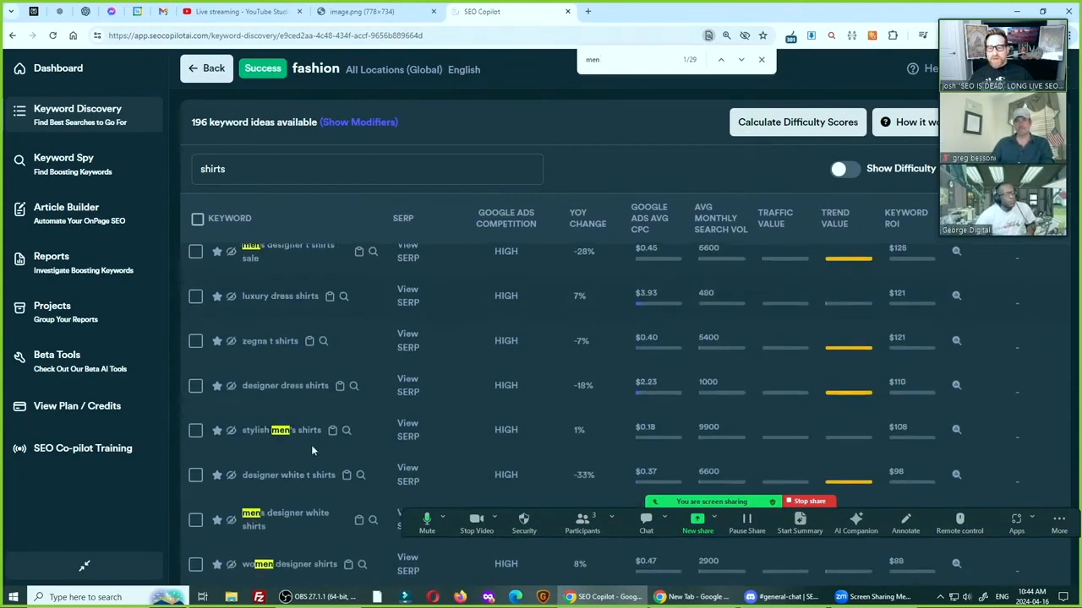
Return from the "fashion" ideas to the keyword discovery results and sort them by highest KRB, largest first
scroll(507, 435, "up", 4)
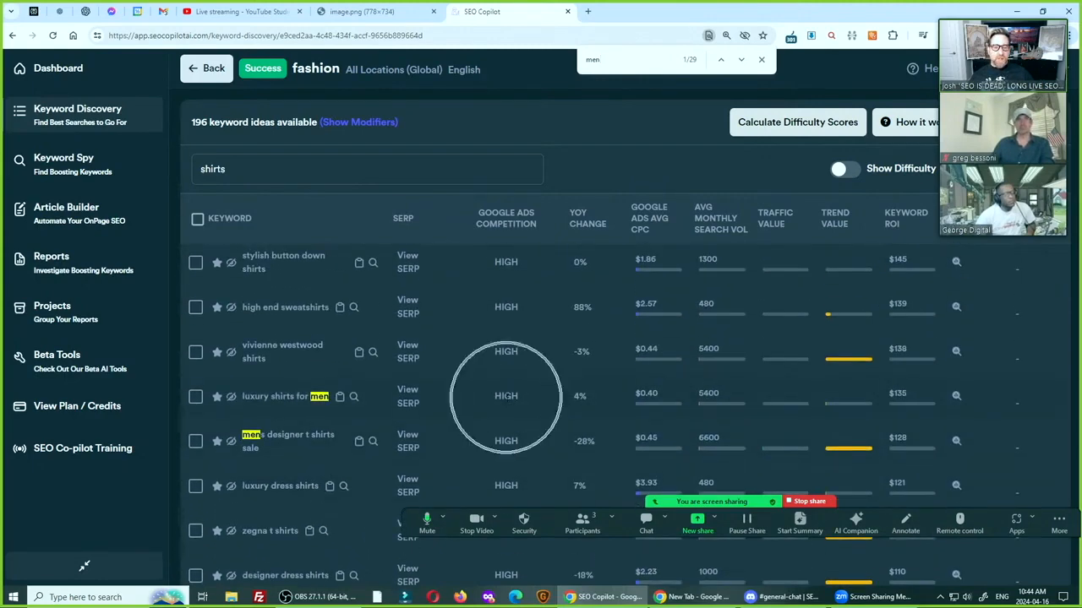
scroll(338, 467, "up", 5)
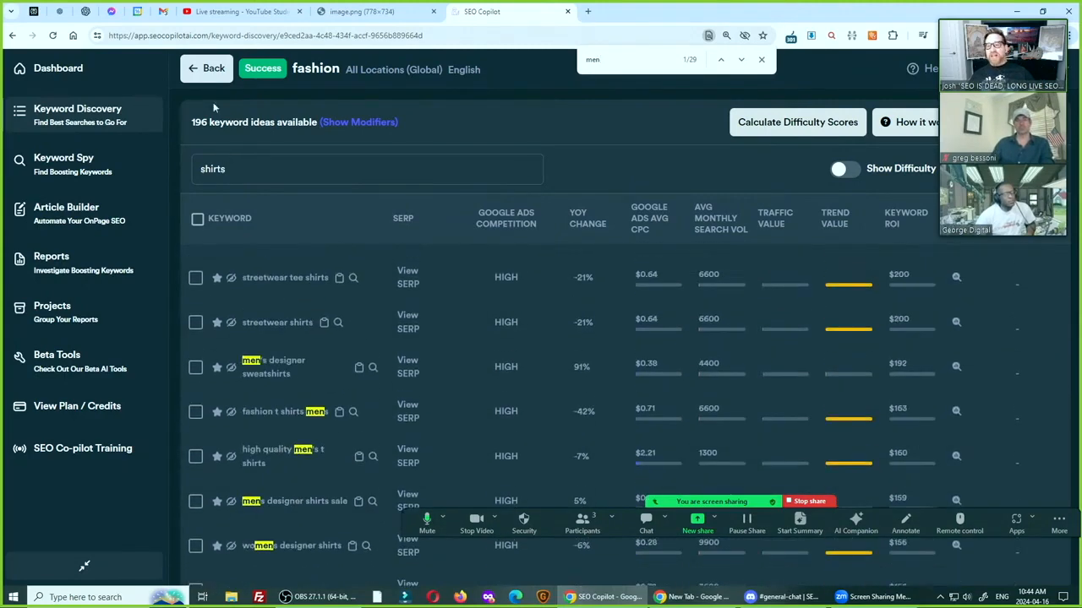
left_click(207, 69)
scroll(486, 347, "down", 2)
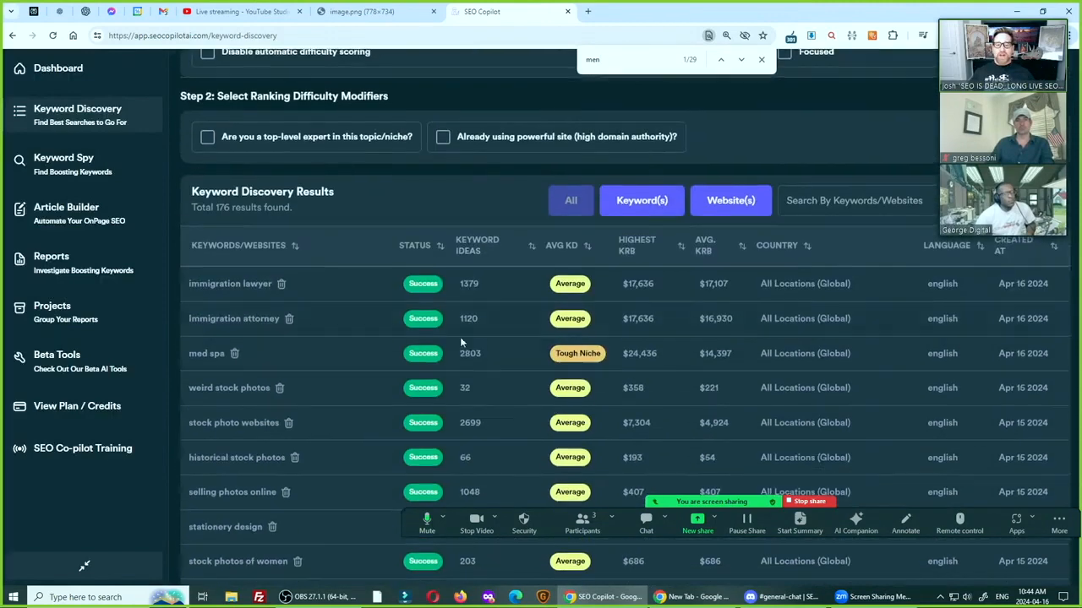
left_click(638, 258)
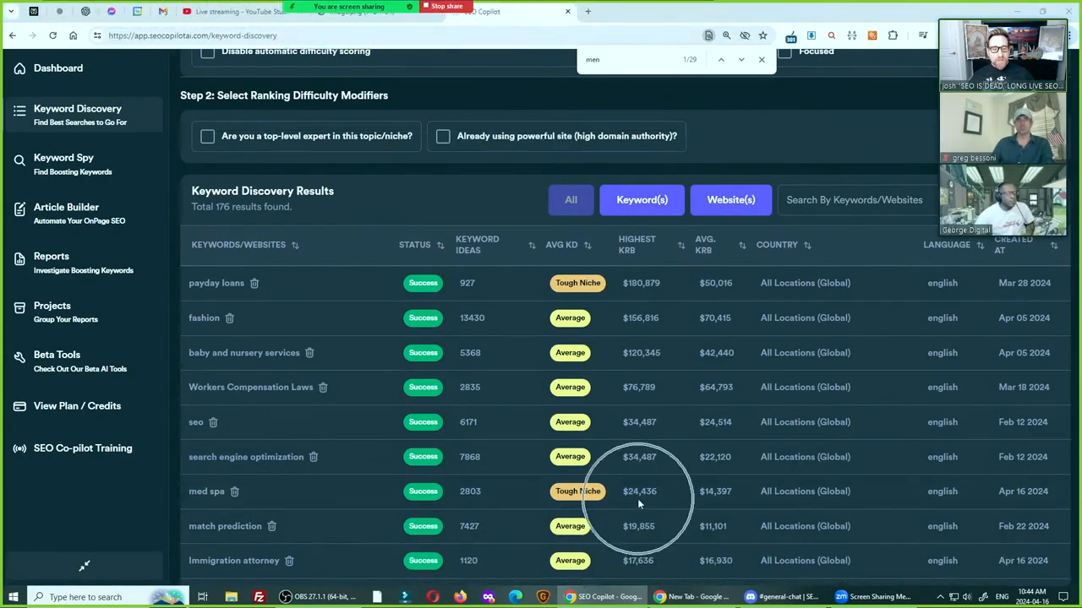
Open the "med spa" keyword ideas and compare the keyword ROI and difficulty of "med spas" and "medical spa"
left_click(203, 491)
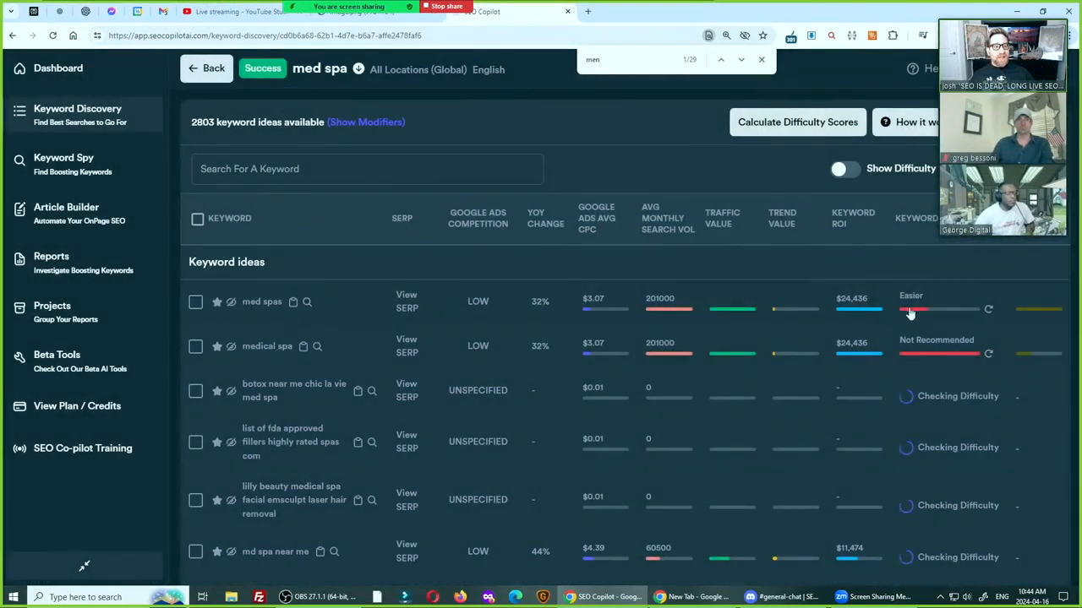
mouse_move(910, 313)
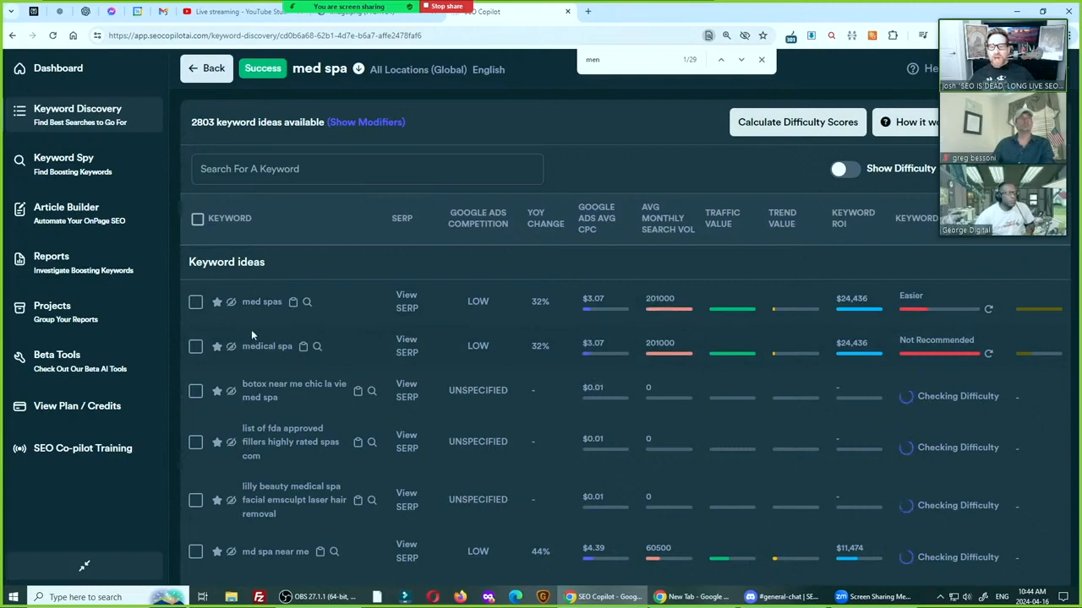
left_click(269, 351)
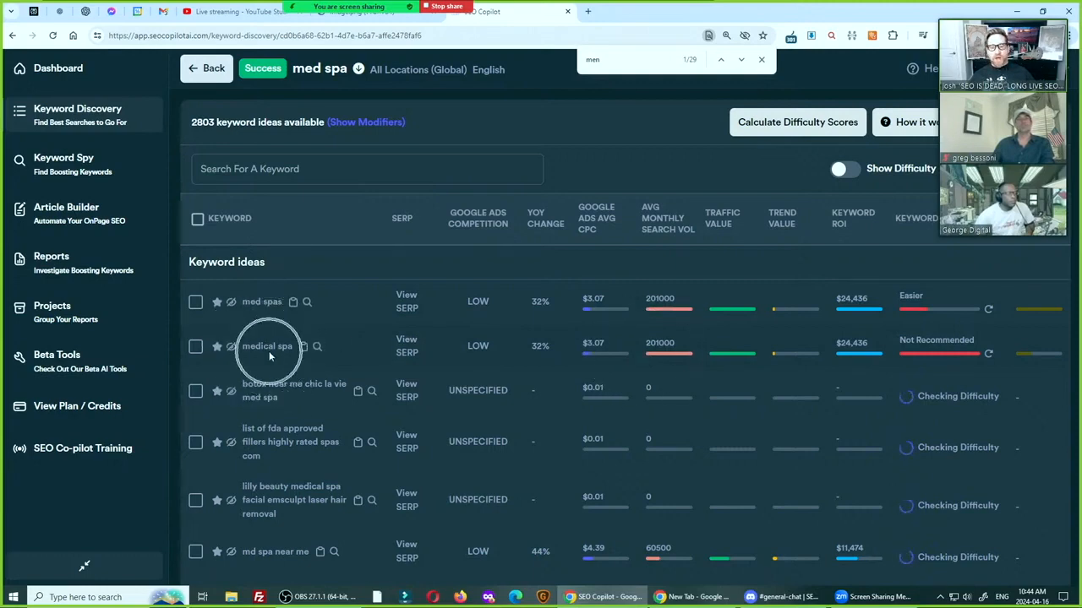
left_click(270, 302)
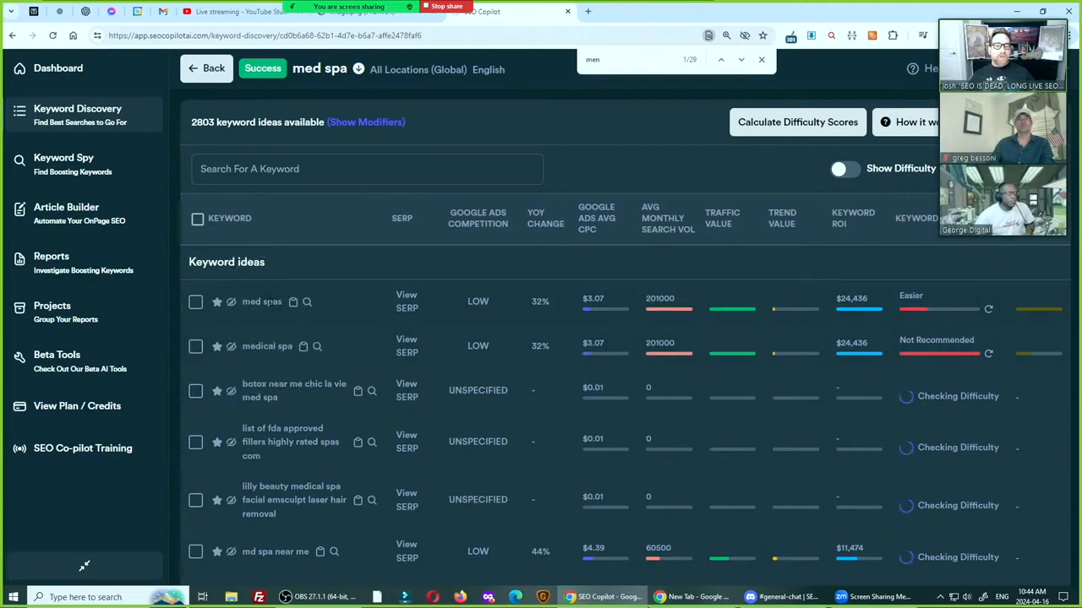
mouse_move(913, 315)
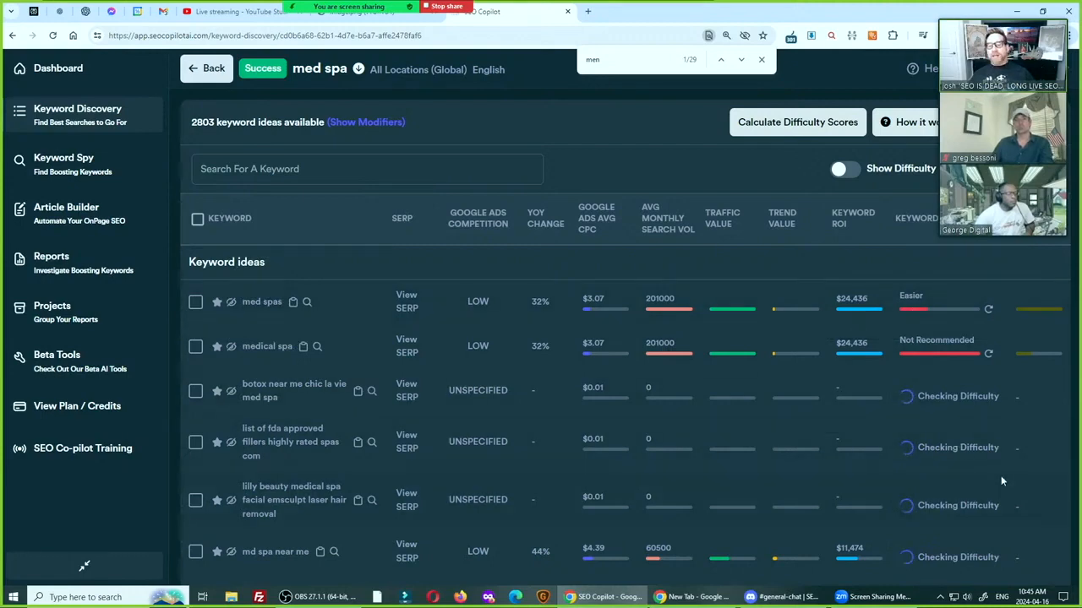
Open the difficulty results for "medical spa" and examine its overall difficulty rating
left_click(924, 351)
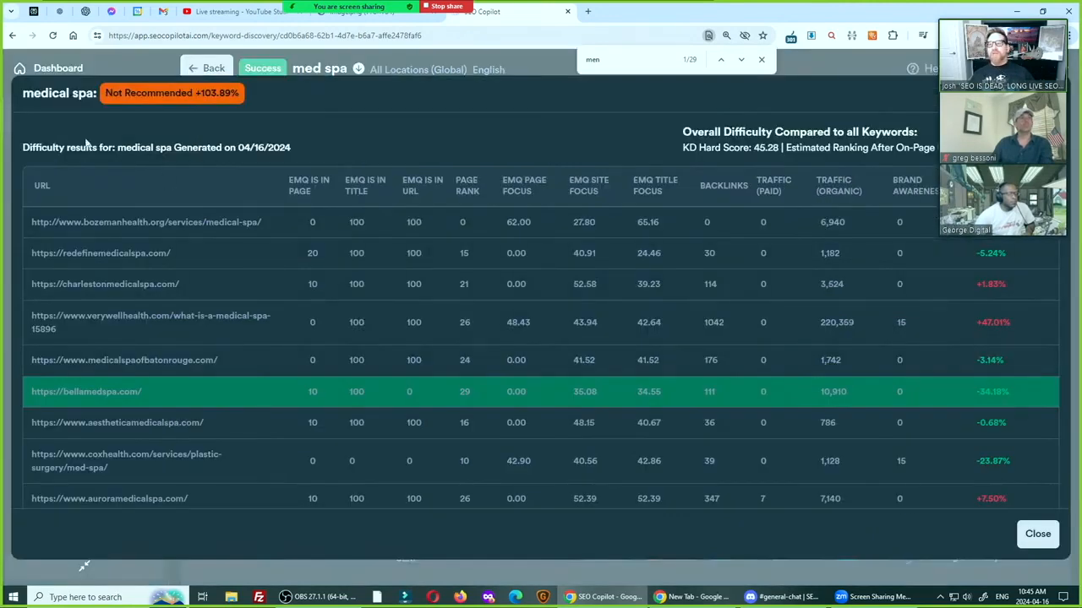
key("ctrl")
key("ctrl")
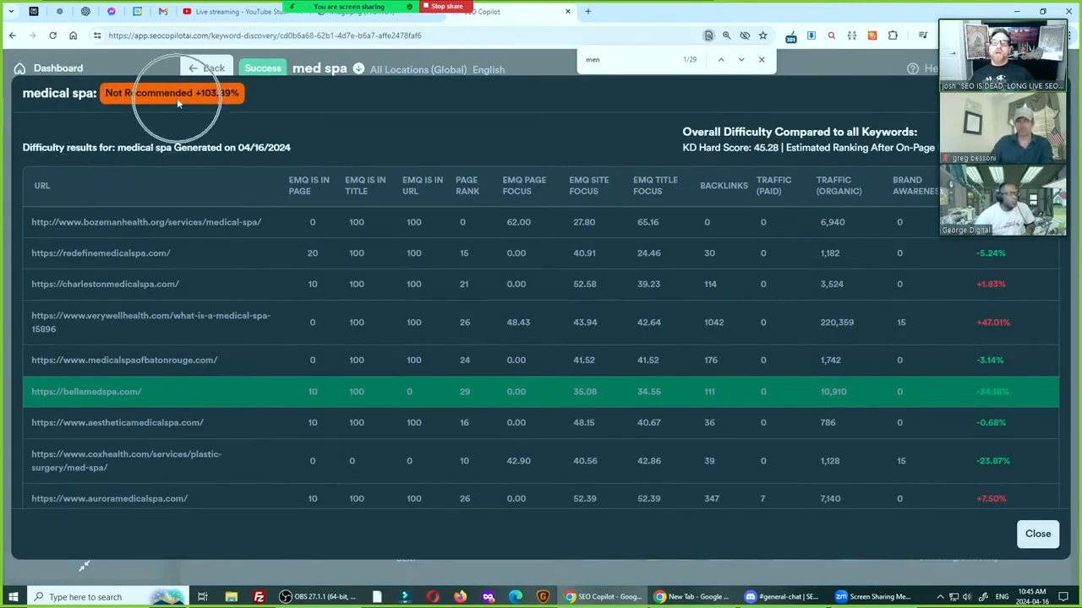
key("ctrl")
key("ctrl")
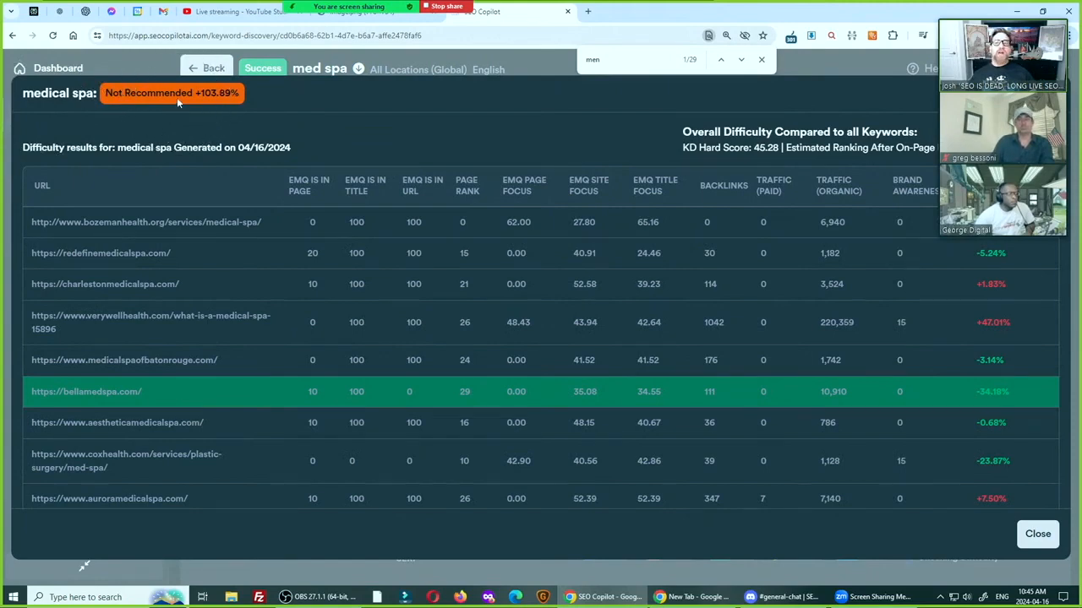
key("ctrl")
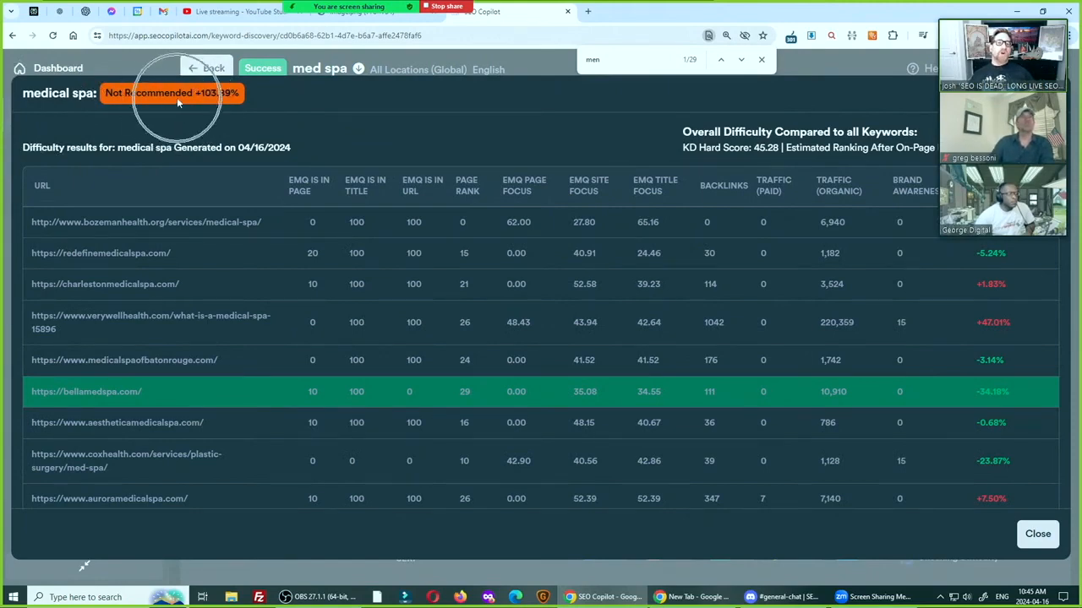
key("ctrl")
key("ctrl")
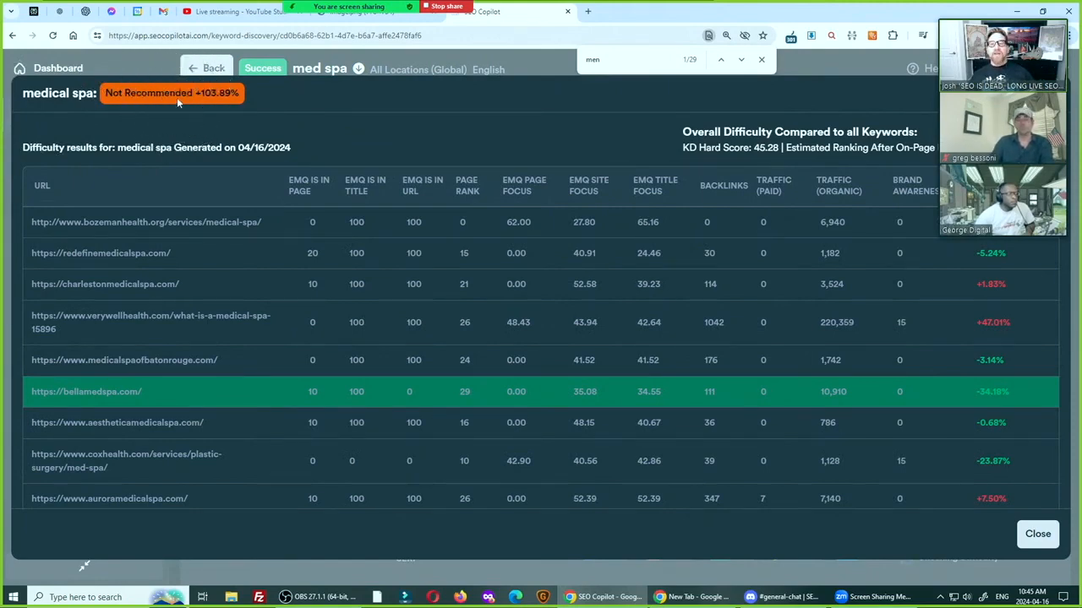
key("ctrl")
key("ctrl")
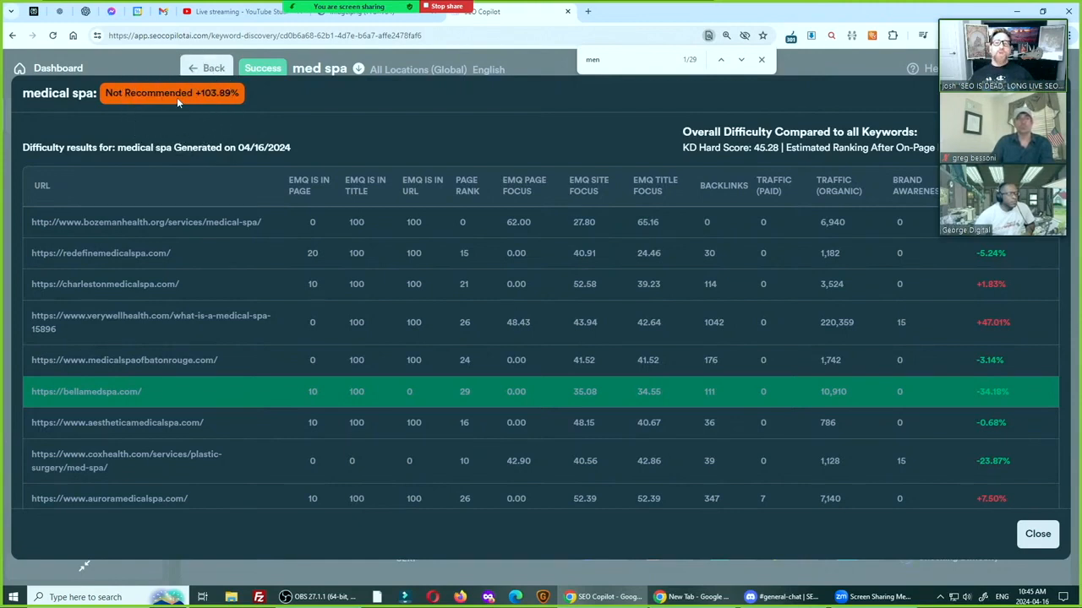
key("ctrl")
key("ctrl")
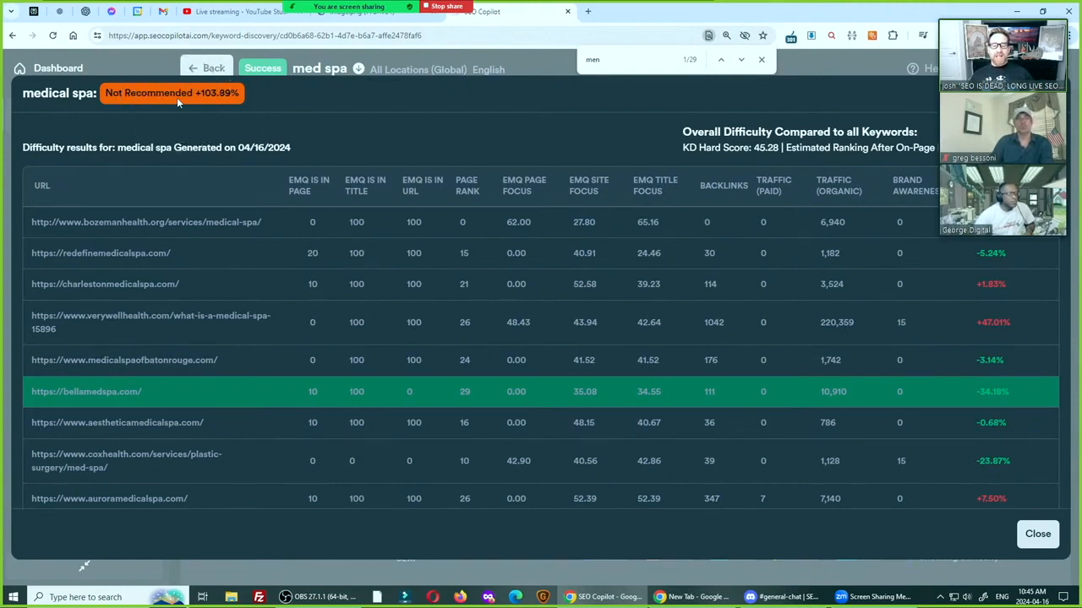
key("ctrl")
key("ctrl")
key("ctrl")
key("ctrl")
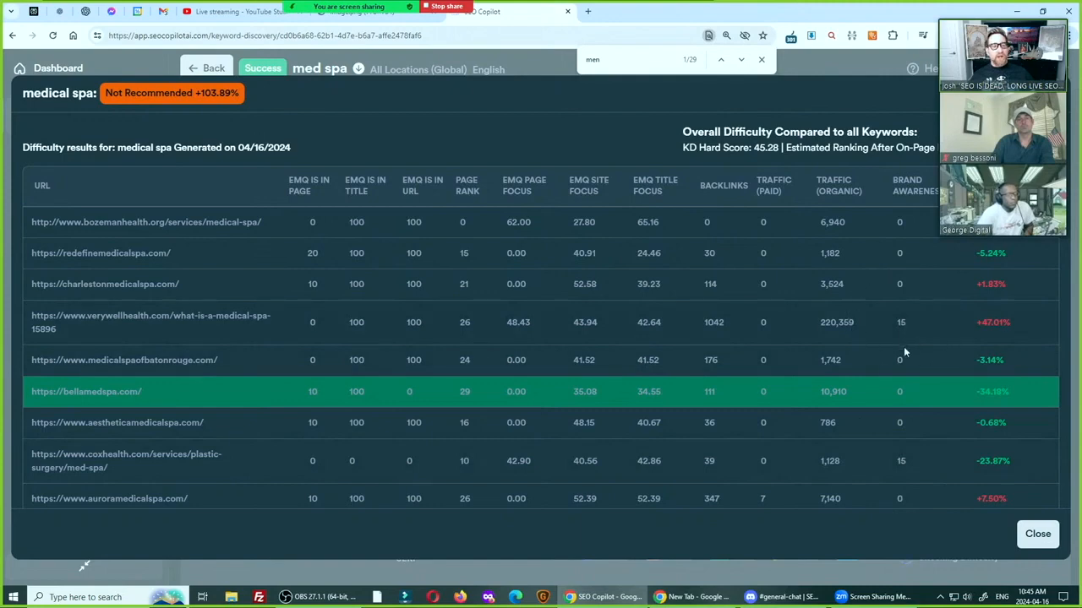
Compare the brand awareness values of the verywellhealth.com and coxhealth.com pages, and close the "medical spa" difficulty results
double_click(900, 322)
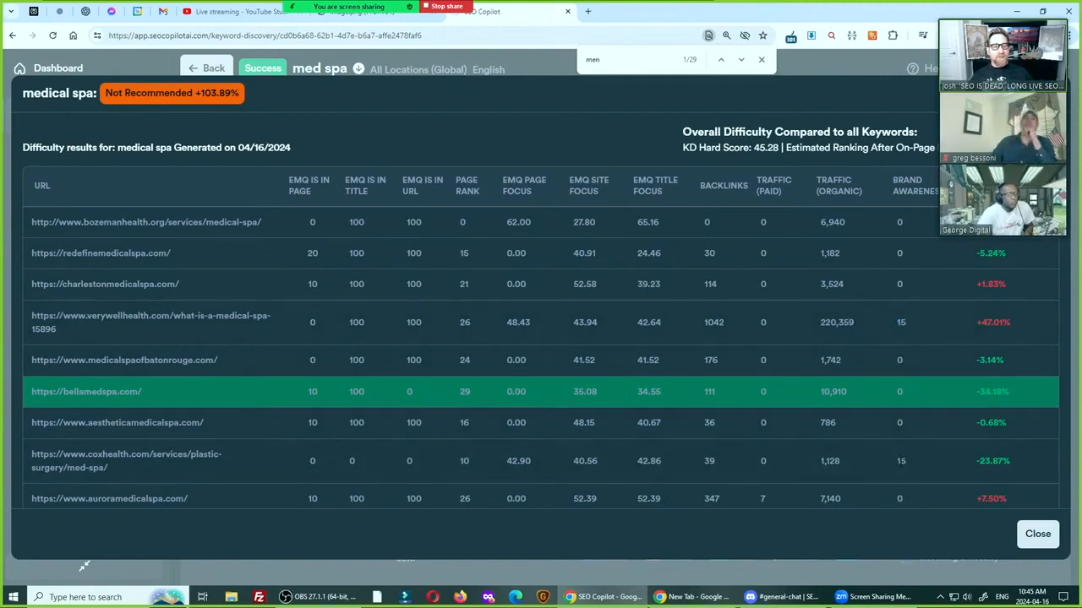
double_click(901, 460)
double_click(900, 322)
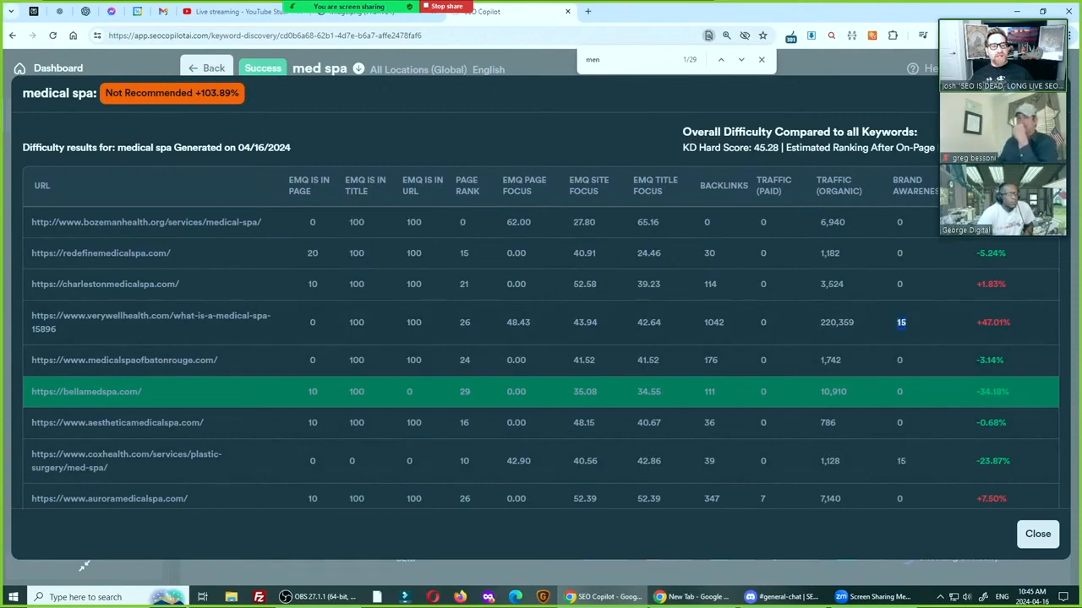
key("ctrl+c")
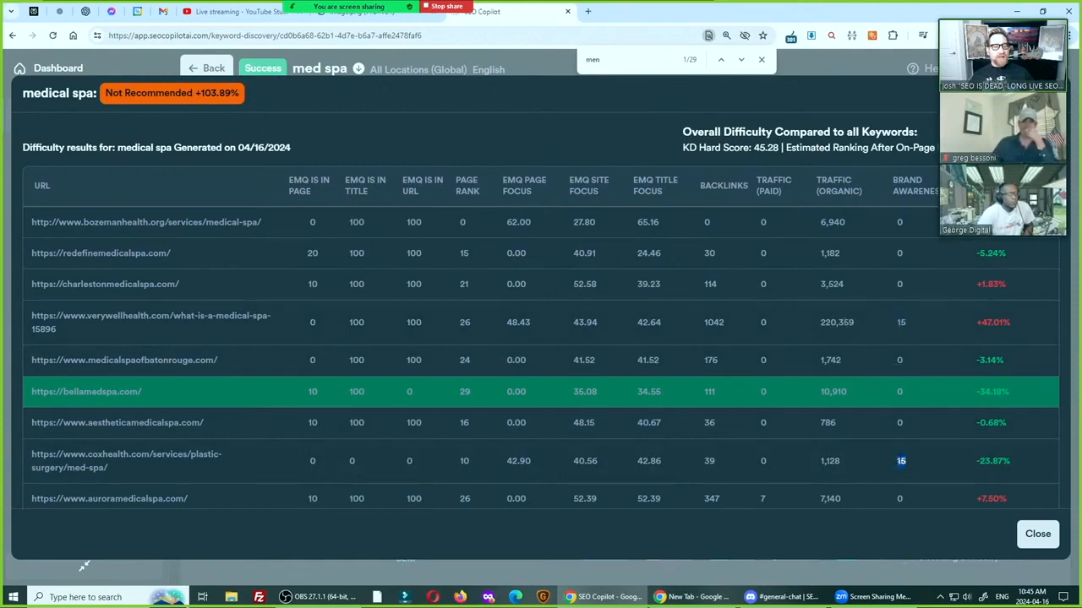
double_click(900, 322)
key("ctrl+c")
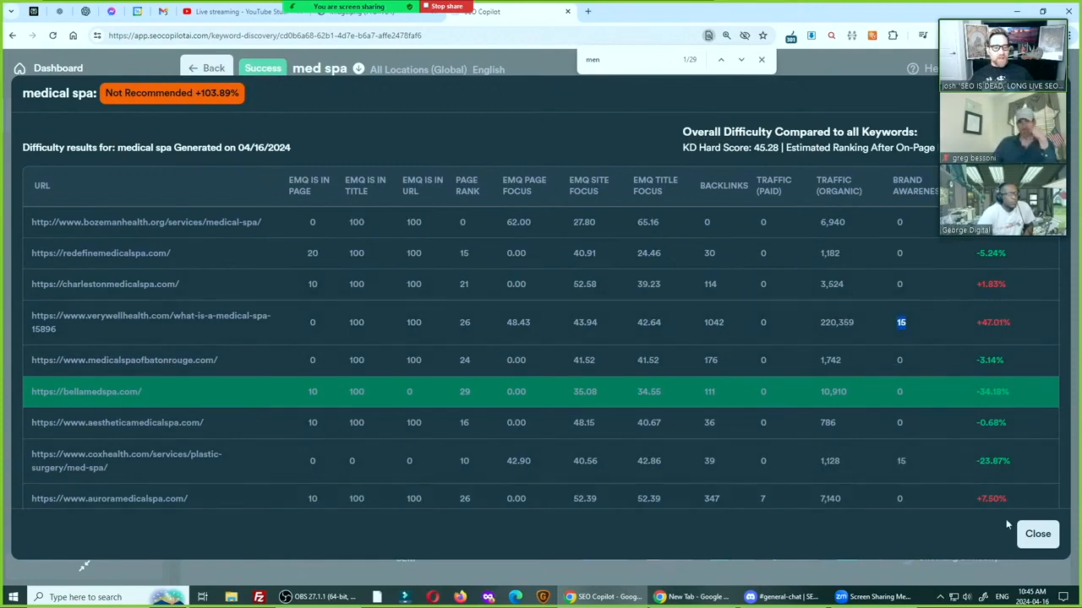
left_click(1039, 533)
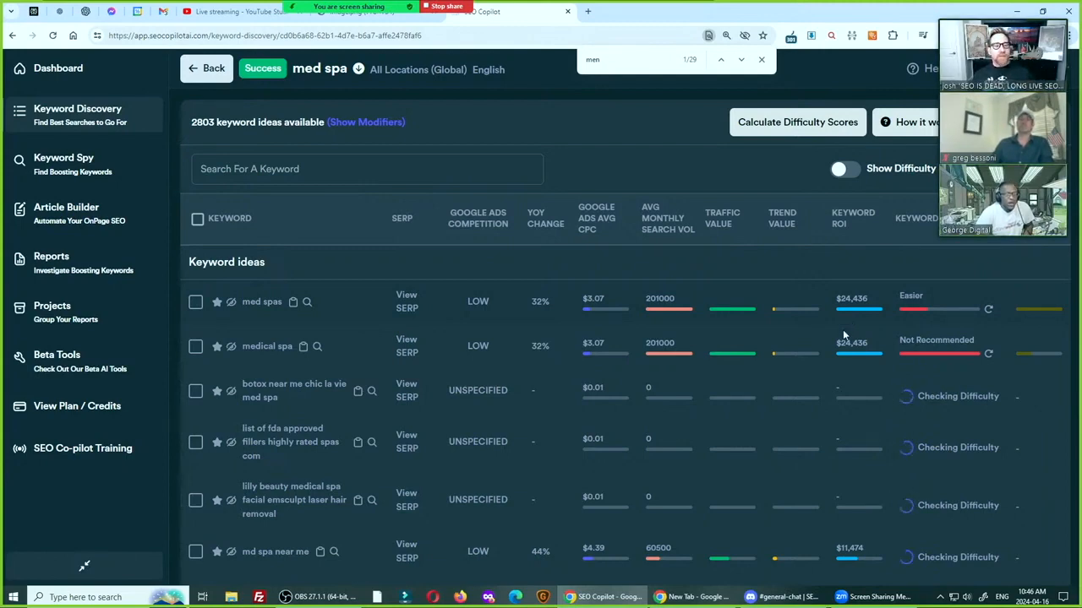
Open the difficulty results for "med spas" and minimize the meeting's video thumbnails covering them
mouse_move(853, 353)
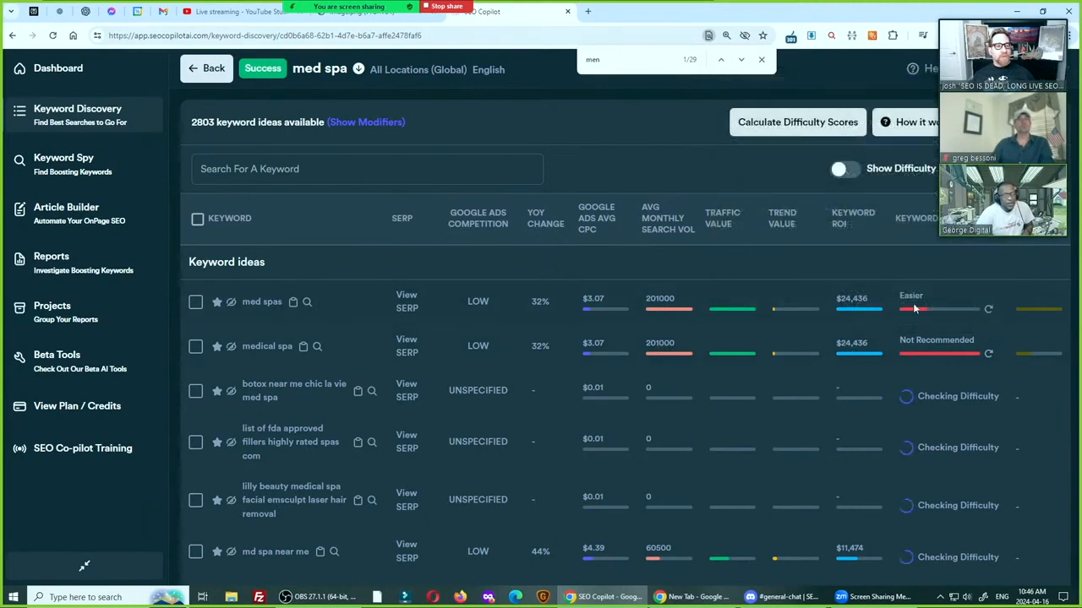
mouse_move(913, 310)
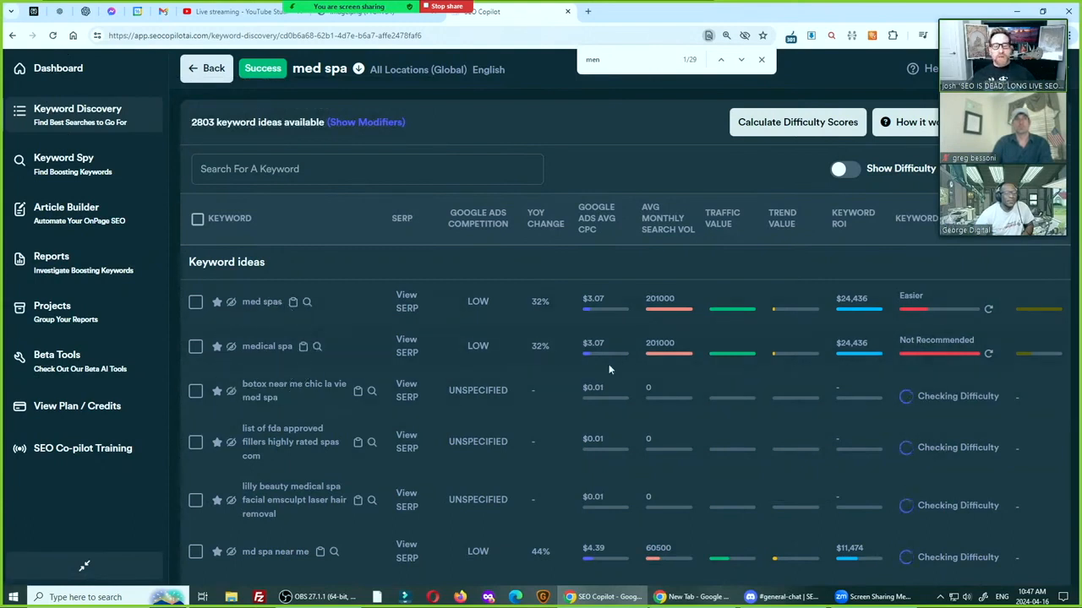
left_click(911, 313)
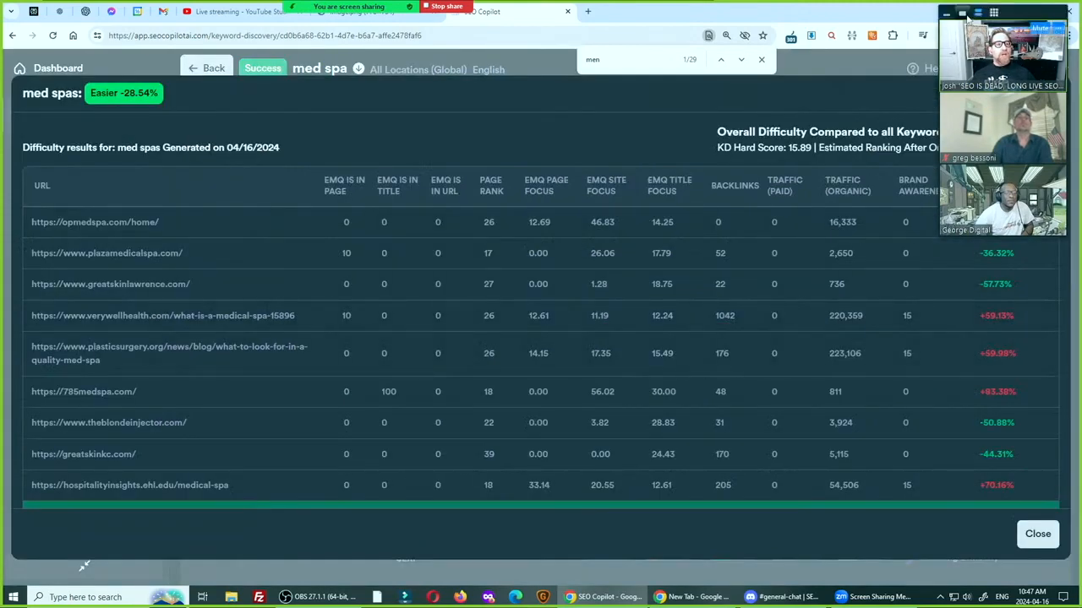
left_click(945, 11)
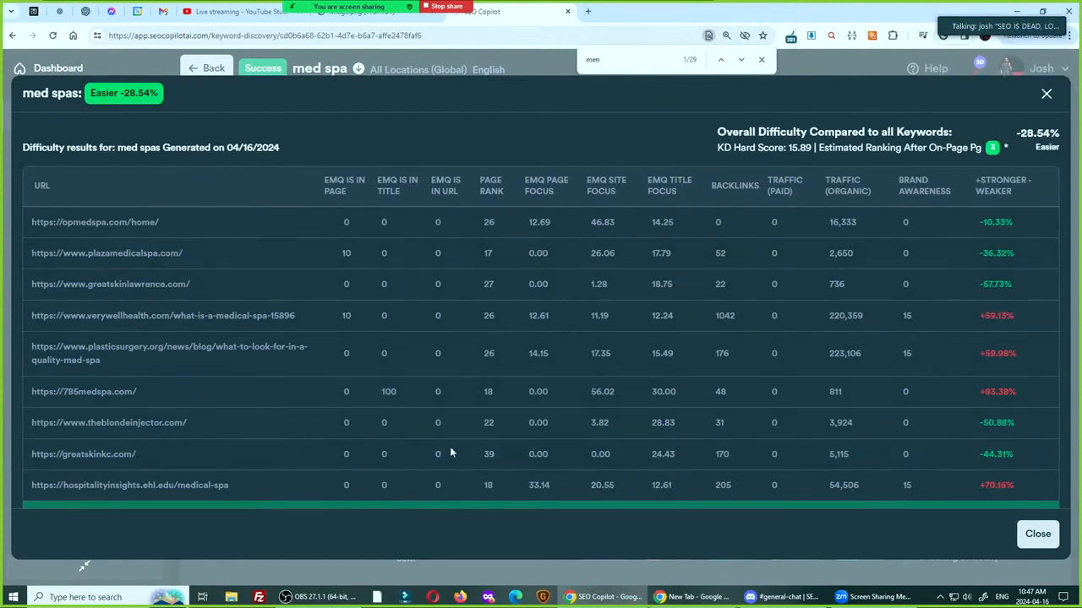
Reduce the page zoom to 110% to fit the whole "med spas" difficulty table on screen
key("ctrl")
key("ctrl")
scroll(409, 361, "down", 1)
scroll(409, 360, "up", 1)
key("ctrl+minus")
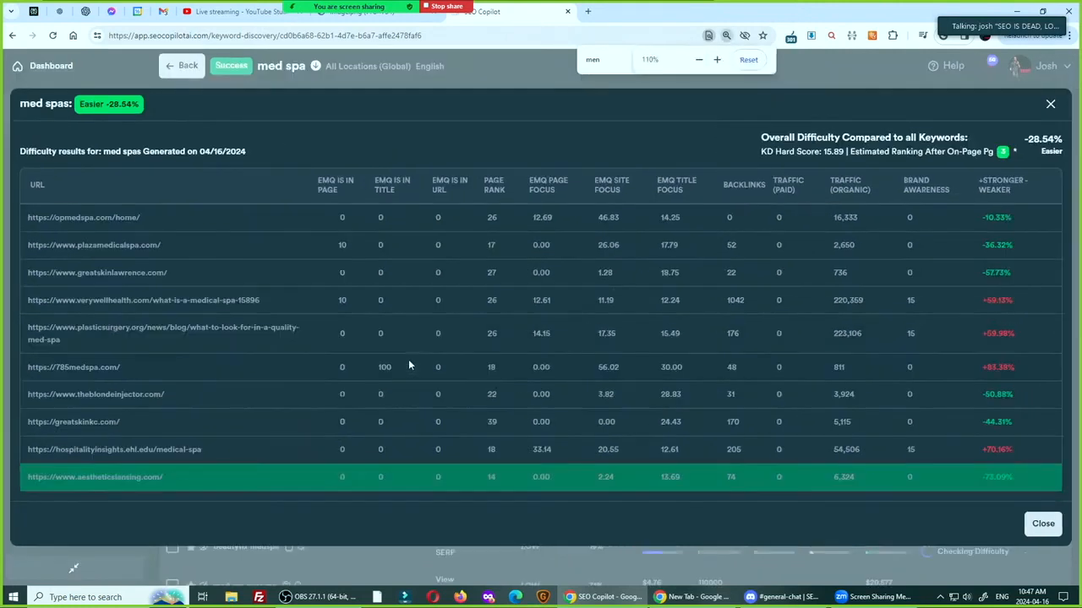
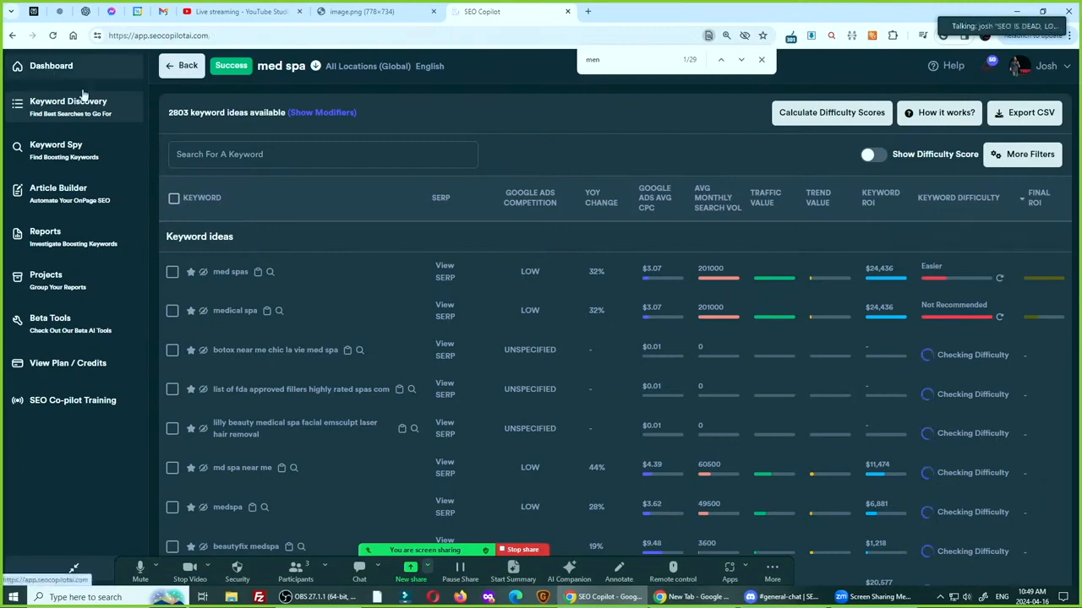
Open Keyword Spy from the dashboard and enter the keyword "med spas" with China as the location
left_click(51, 66)
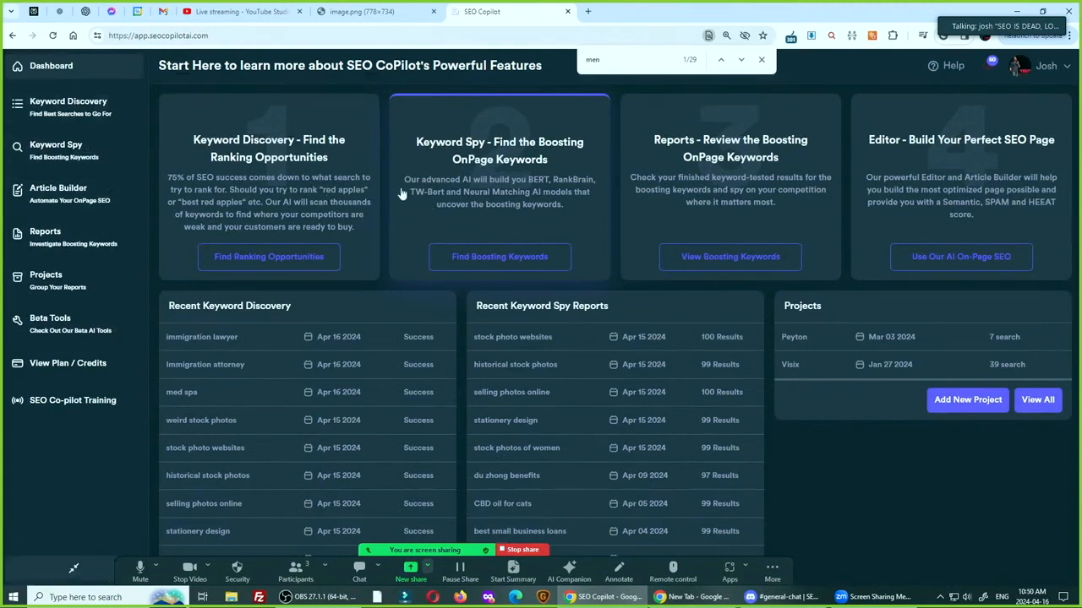
left_click(447, 186)
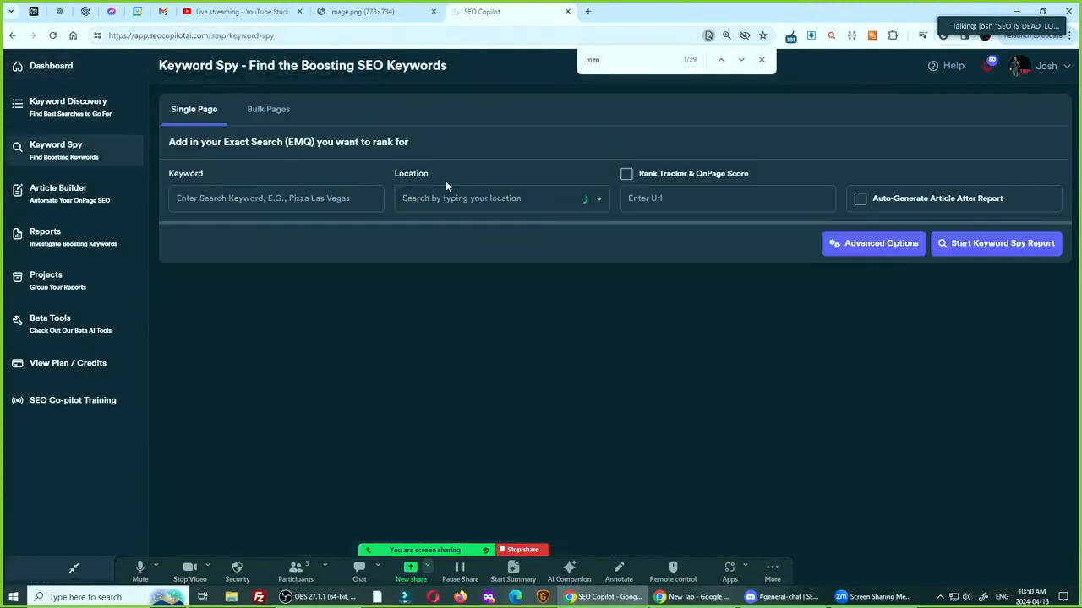
left_click(224, 200)
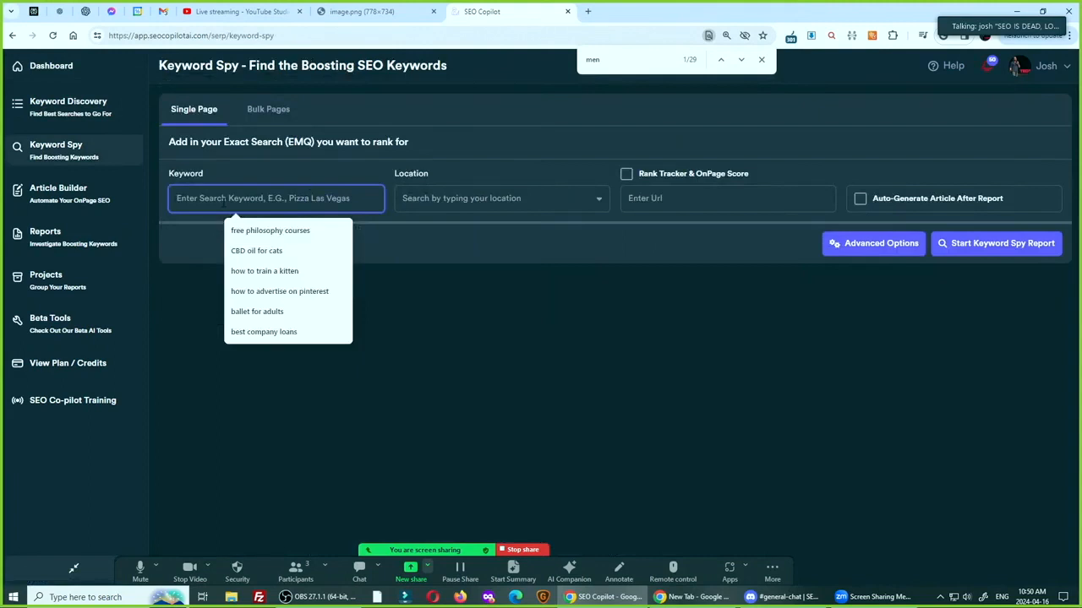
type("med spas")
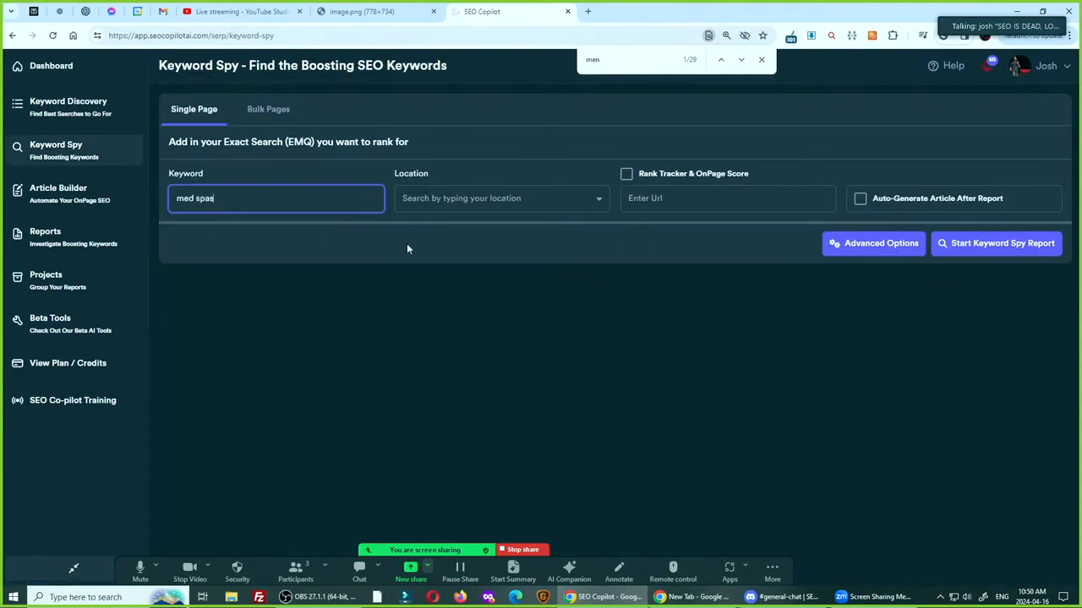
left_click(518, 199)
type("china")
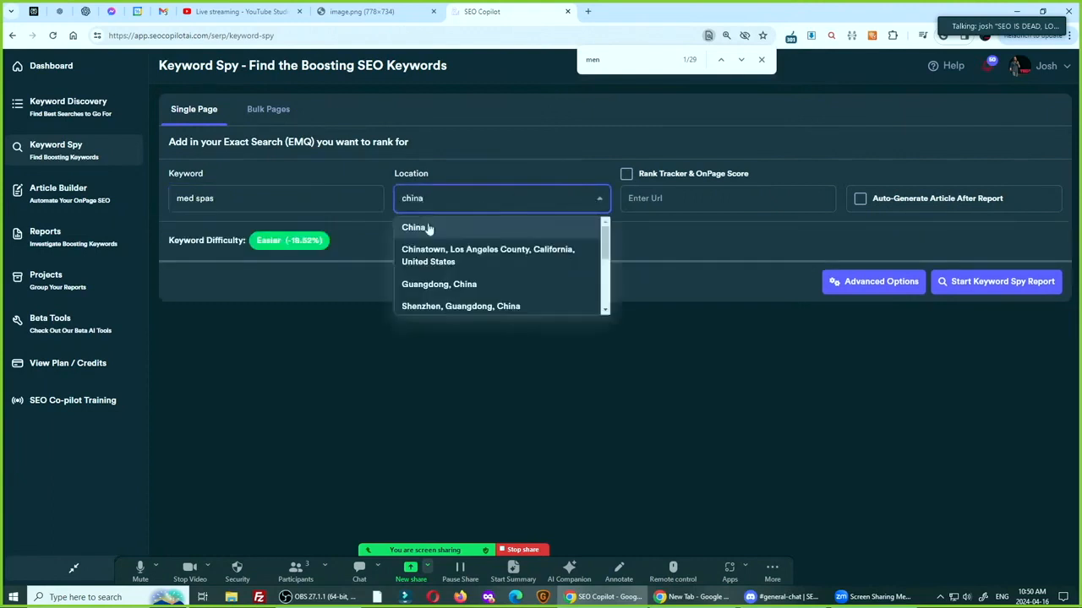
left_click(431, 227)
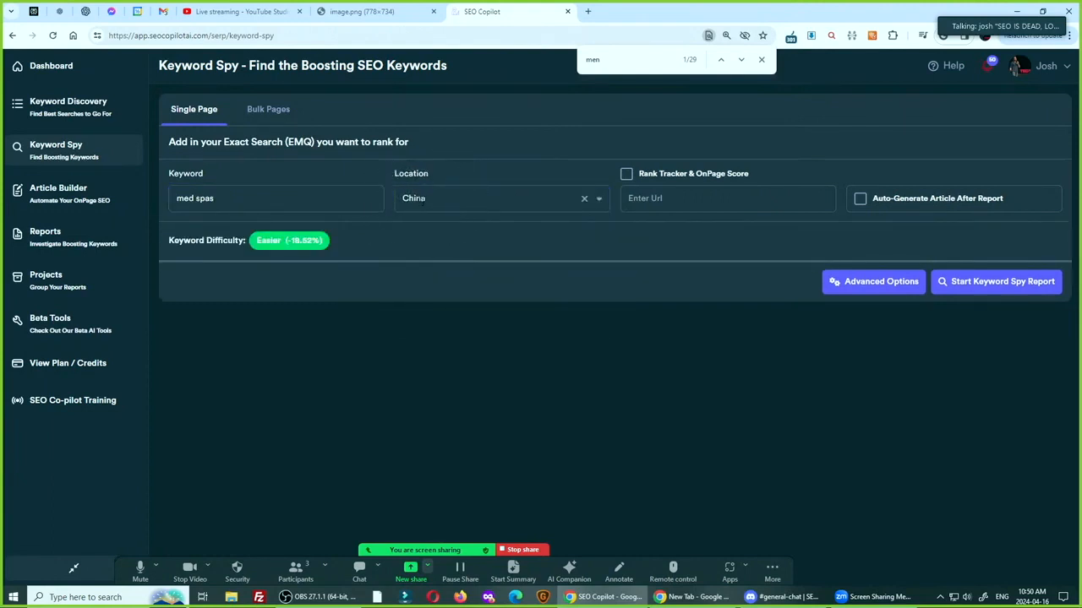
Set the advanced search options to google.com and English, and start the Keyword Spy report for "med spas"
left_click(850, 286)
left_click(428, 222)
type("g")
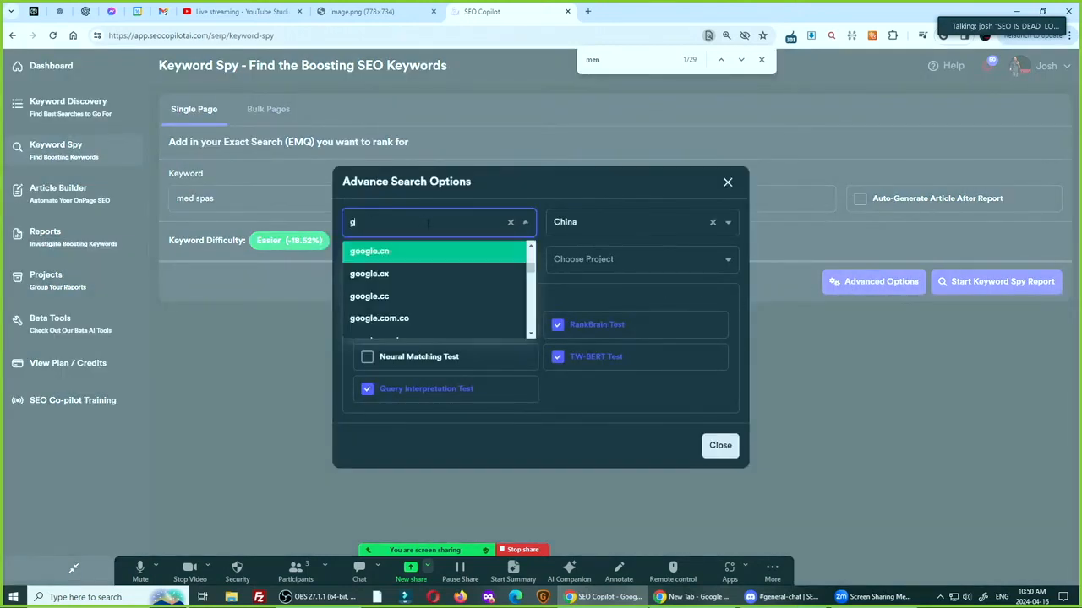
type("oogle.com")
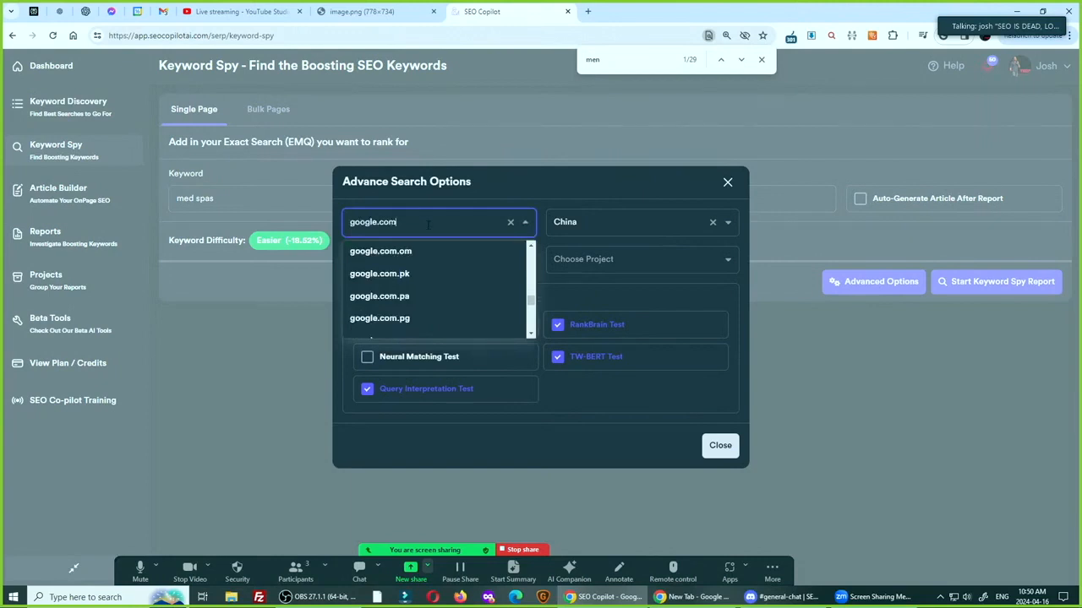
scroll(408, 297, "up", 3)
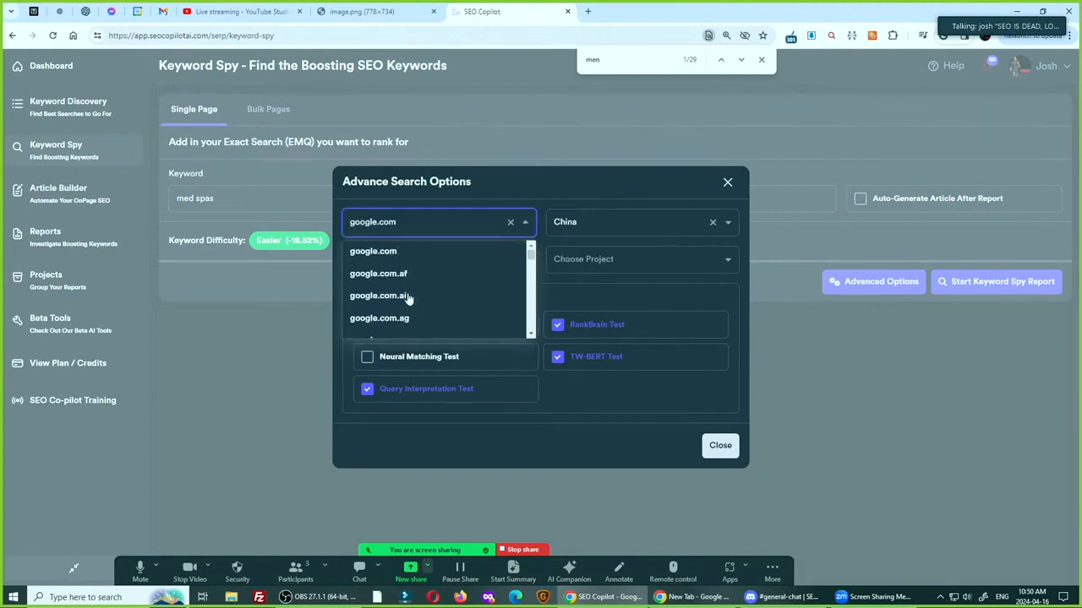
left_click(402, 252)
left_click(467, 257)
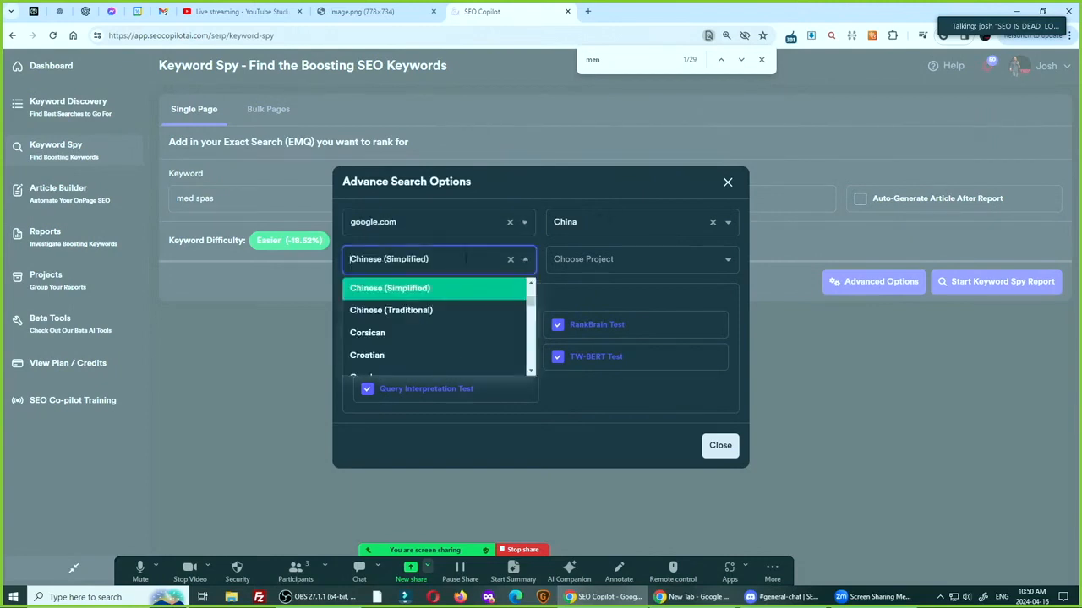
type("engli")
left_click(370, 289)
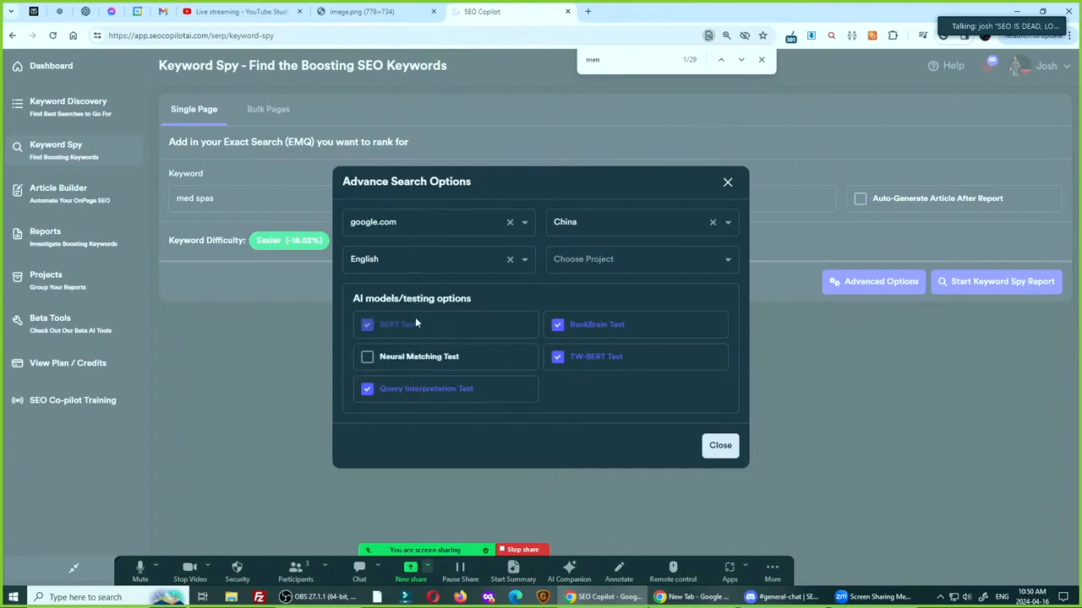
left_click(722, 445)
left_click(968, 294)
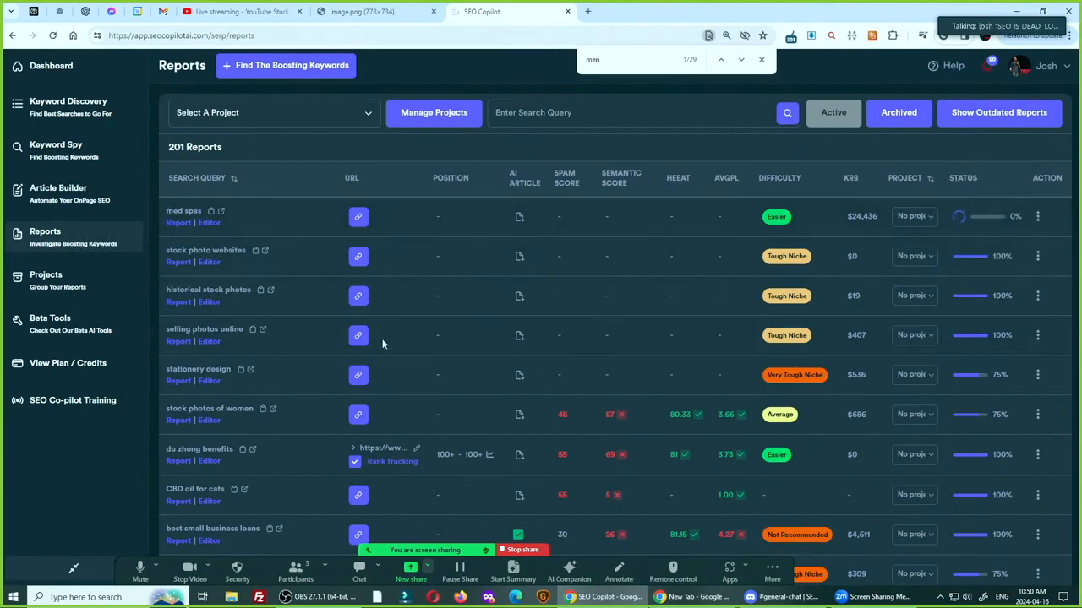
Open the "selling photos online" report and examine its RankBrain test entities, phrase frequency tables and BERT entities
left_click(178, 342)
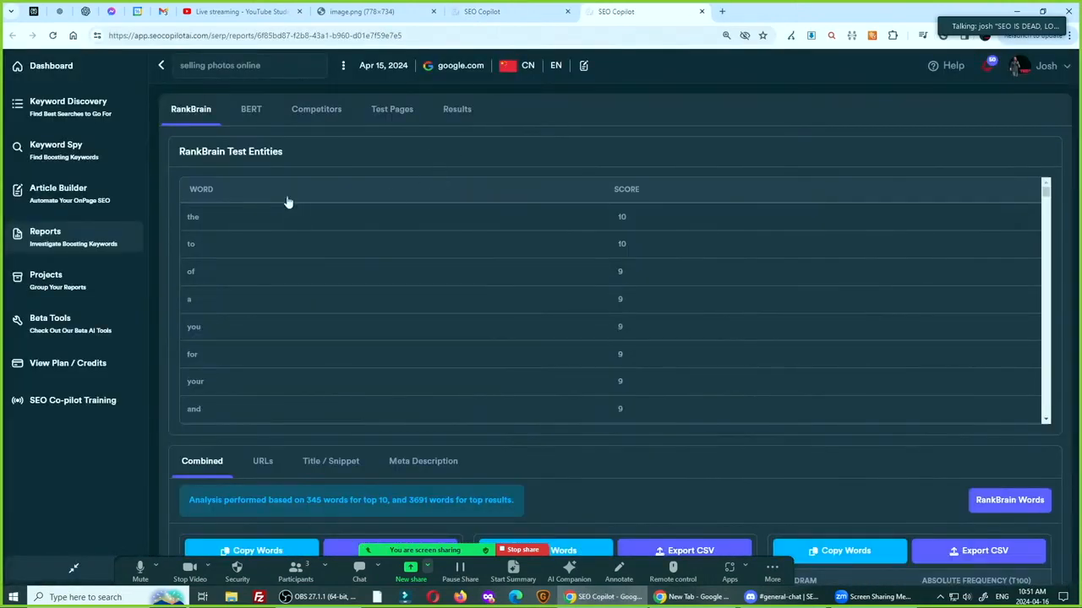
scroll(295, 246, "down", 7)
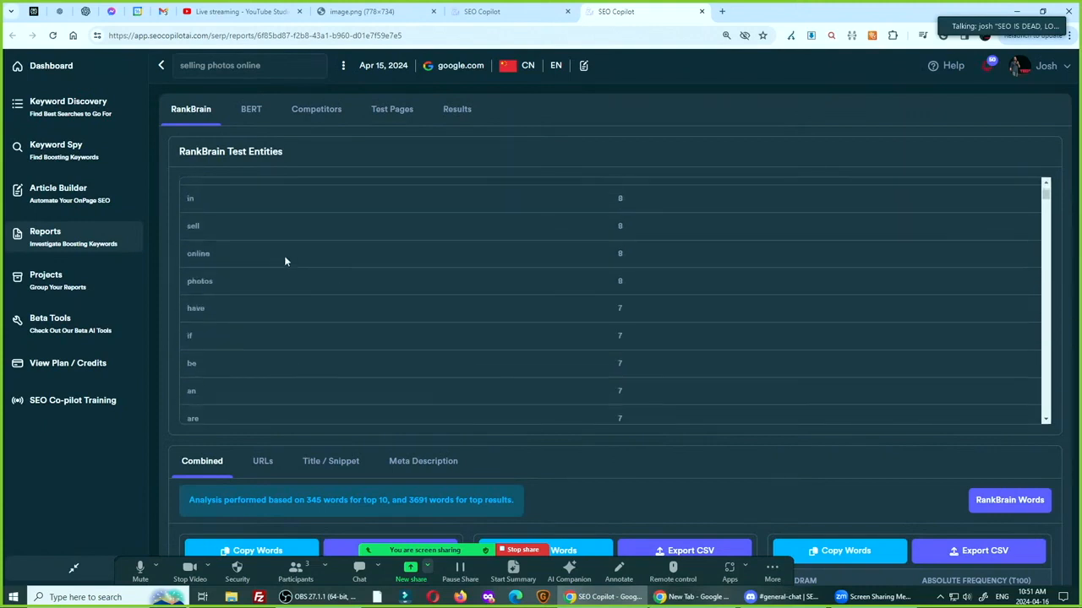
scroll(285, 256, "up", 7)
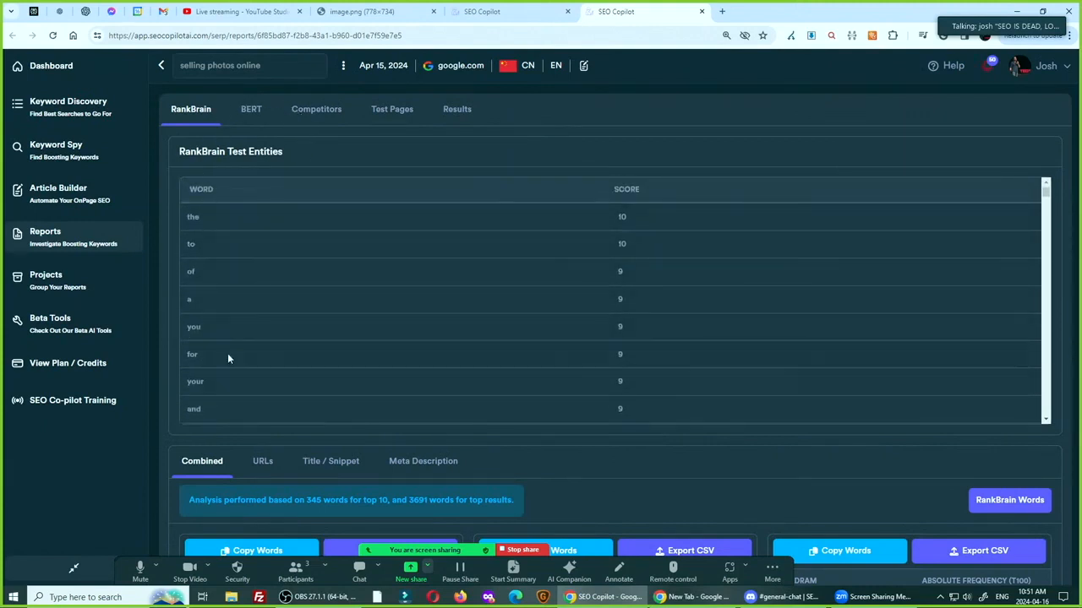
scroll(808, 483, "down", 2)
left_click(531, 447)
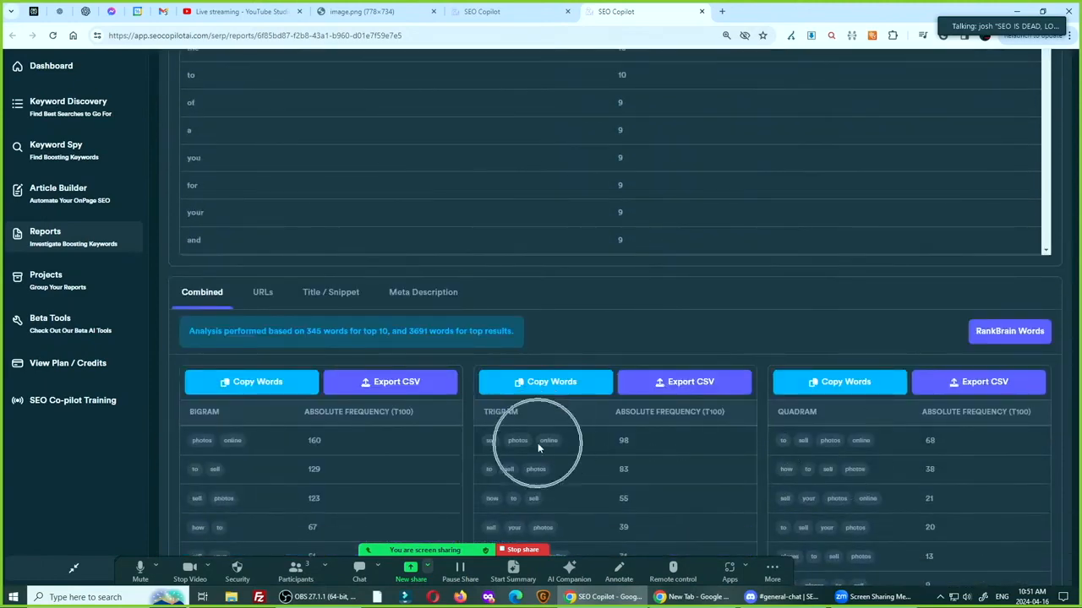
scroll(383, 338, "up", 2)
left_click(247, 115)
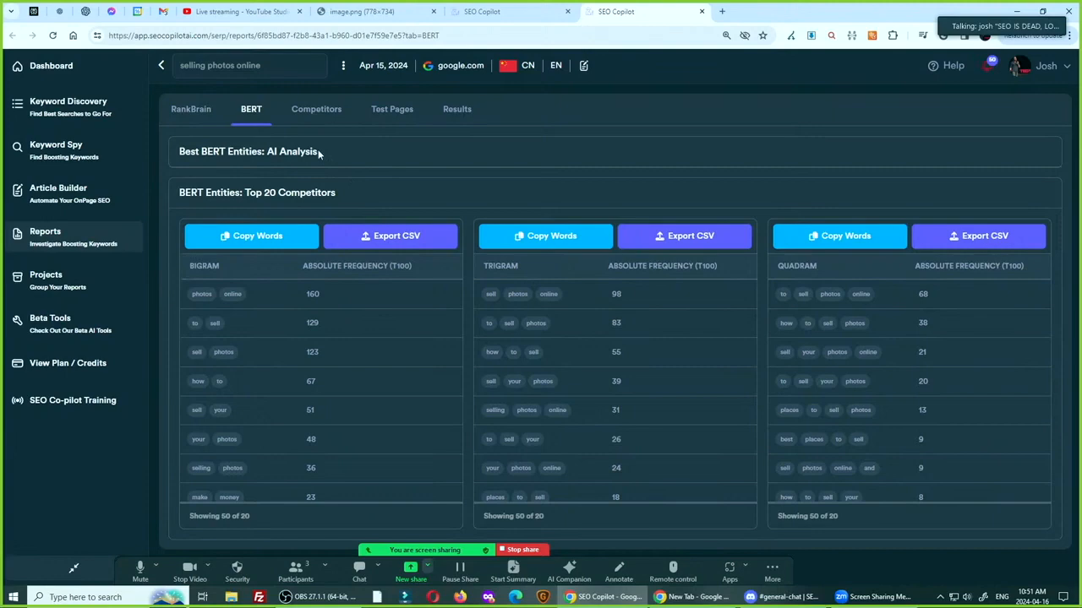
Open the bookmarked Google Search ranking systems guide in a new browser tab and find its BERT section
left_click(722, 11)
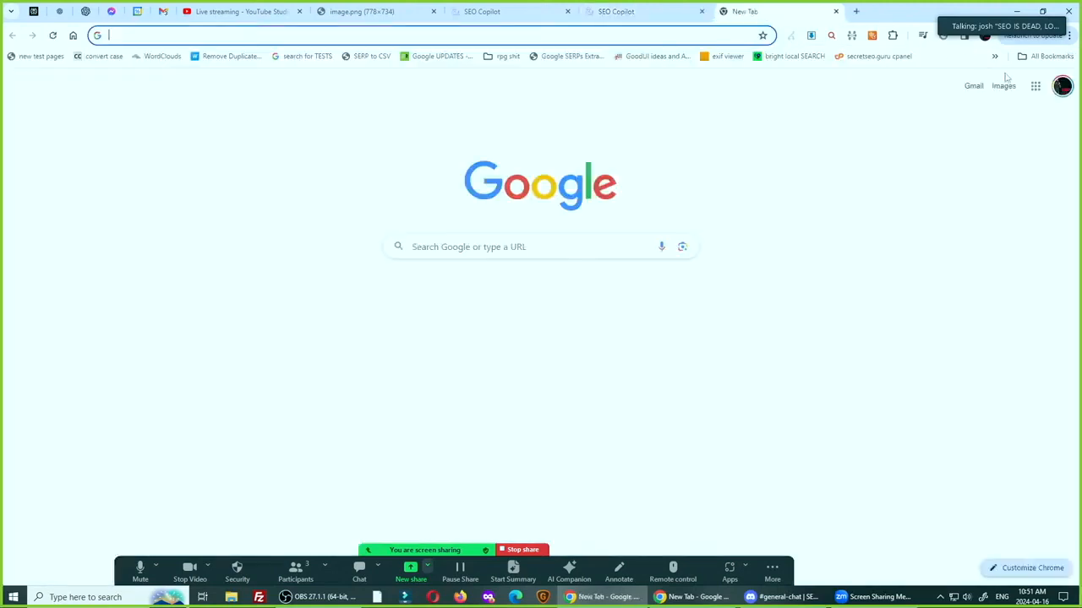
left_click(994, 56)
scroll(902, 374, "down", 1)
left_click(901, 455)
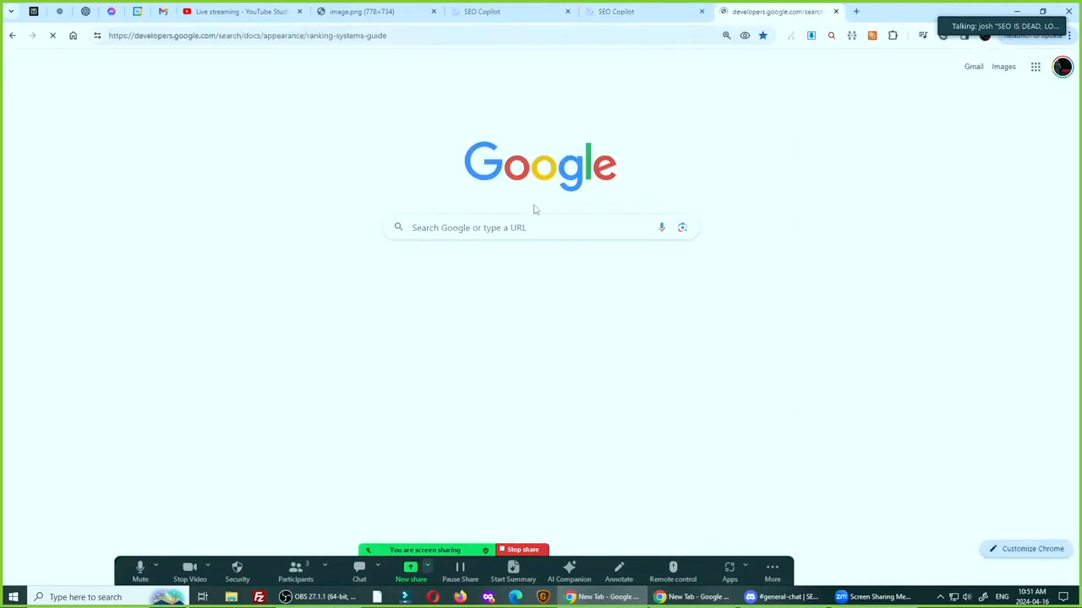
scroll(443, 218, "down", 2)
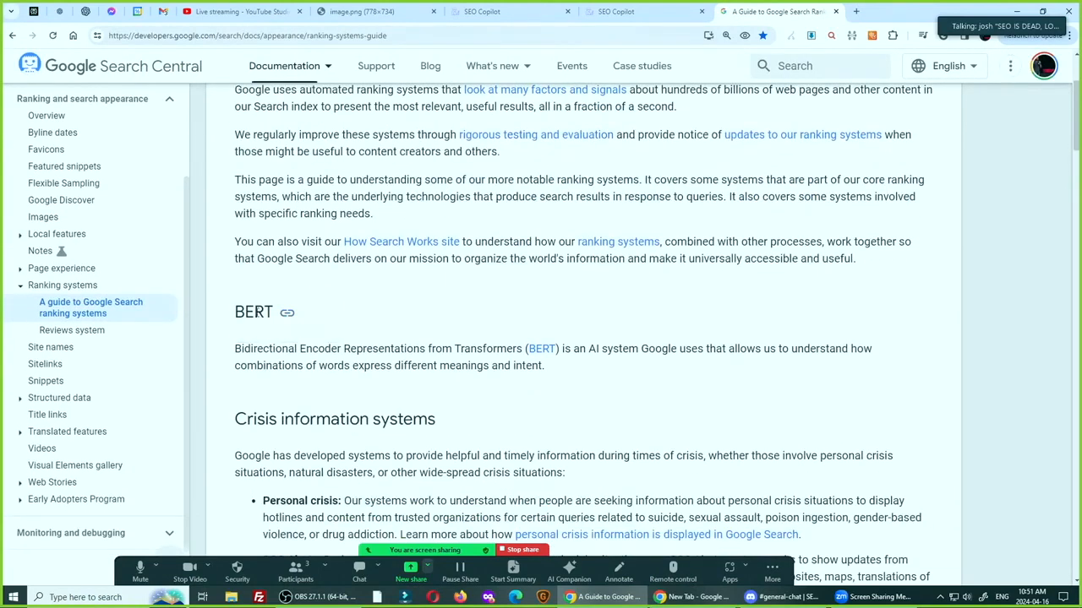
Highlight the BERT heading and read its description in the ranking systems guide
double_click(258, 312)
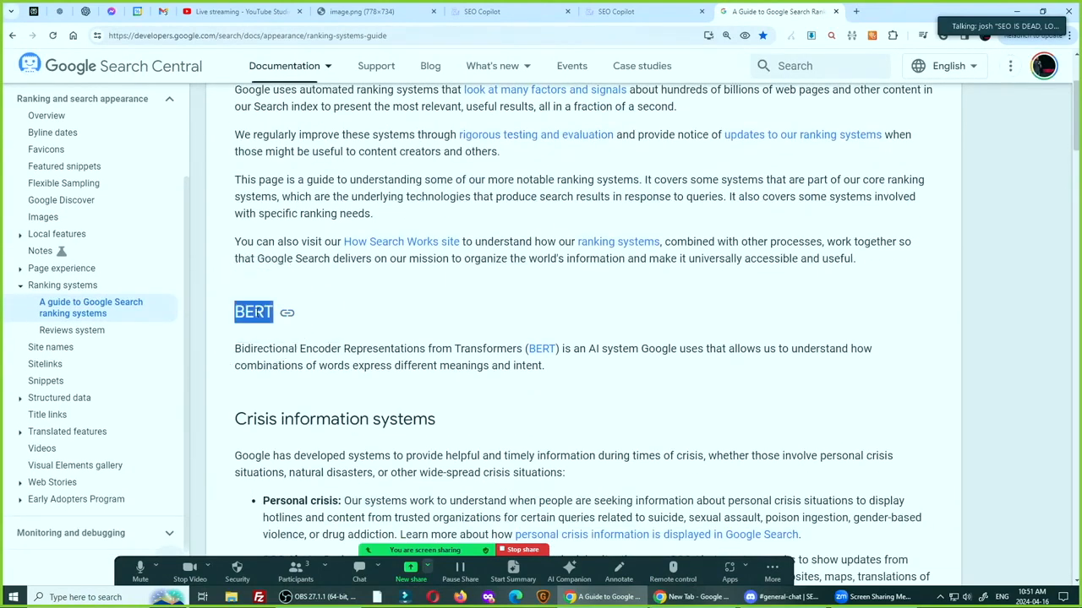
left_click(269, 313)
left_click_drag(270, 313, 284, 316)
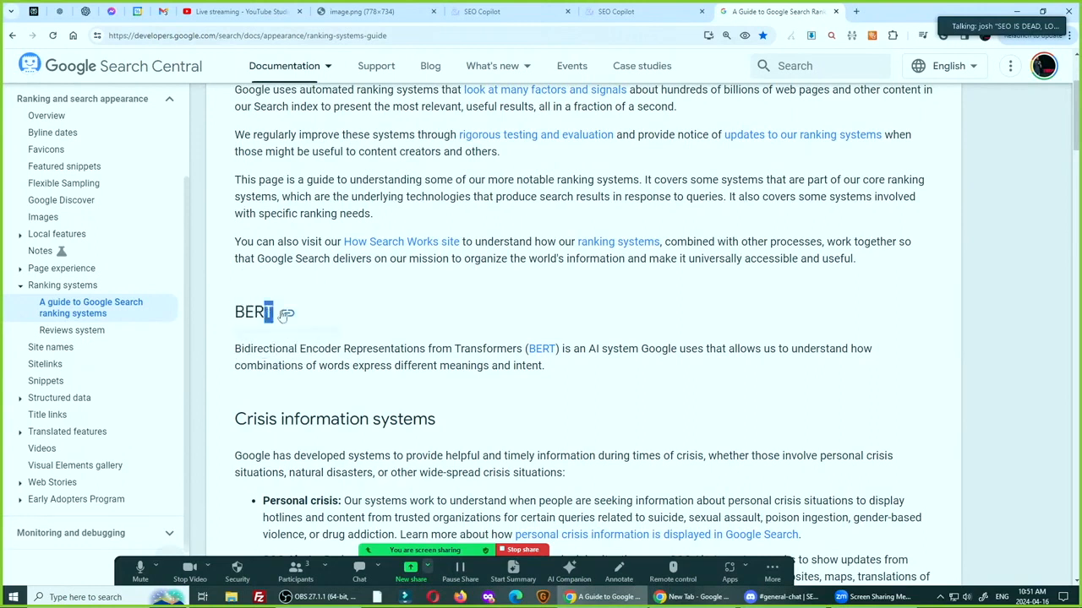
double_click(268, 312)
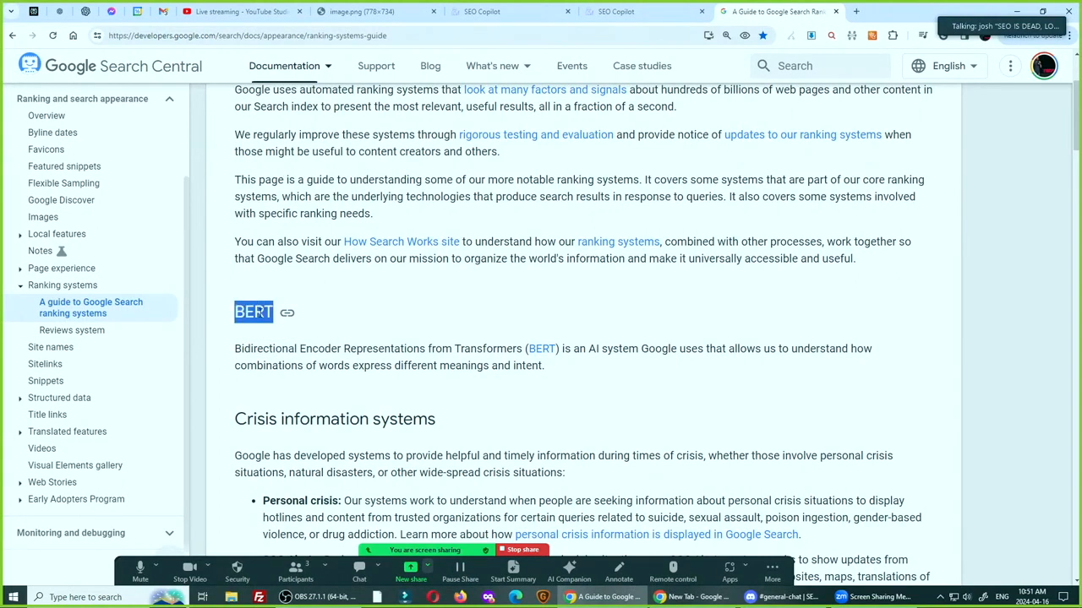
triple_click(430, 349)
left_click(264, 330)
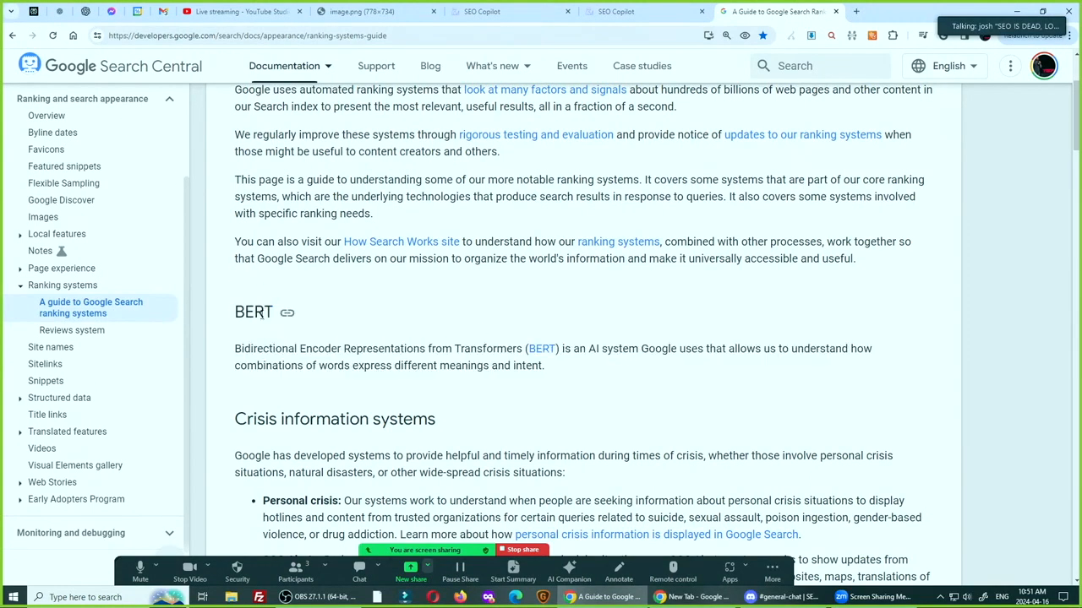
Return to the "selling photos online" report and examine the best BERT entities from the AI analysis
left_click(610, 12)
key("ctrl")
key("ctrl")
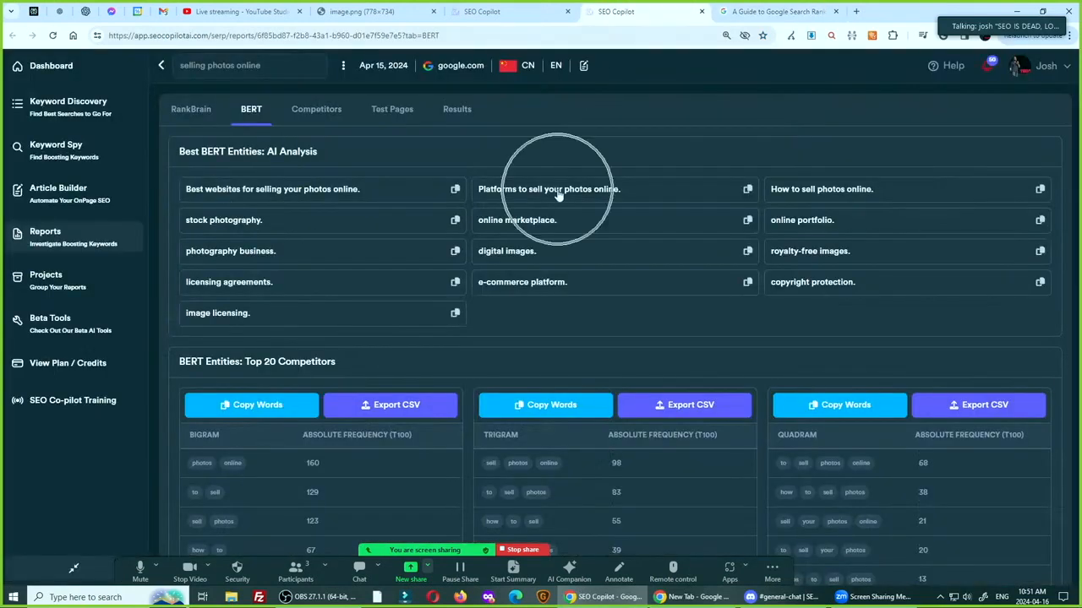
key("ctrl")
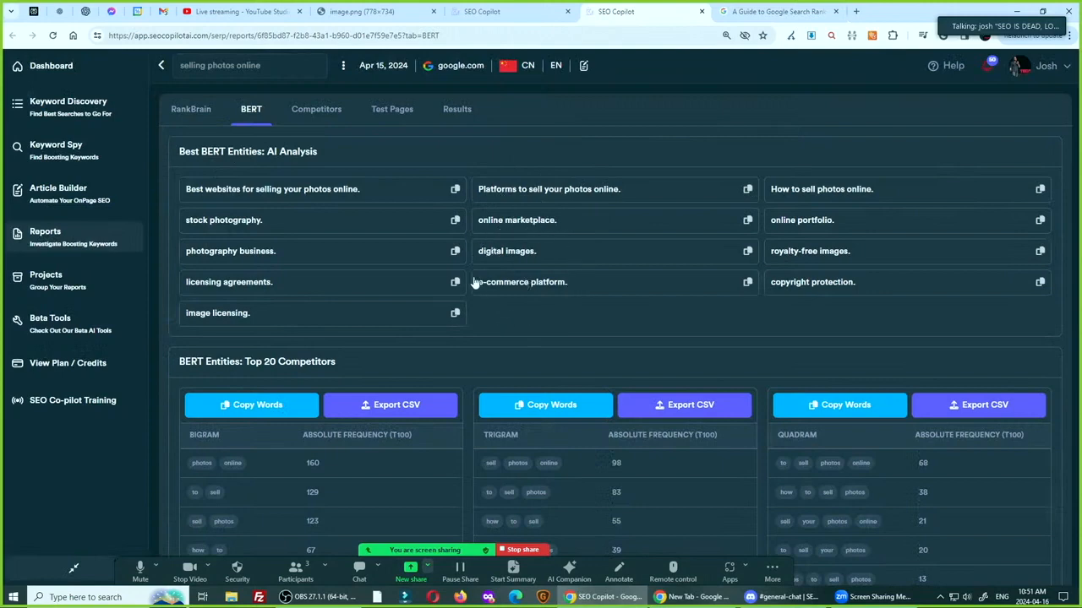
key("ctrl")
key("ctrl")
key("ctrl")
Open the competitor analysis and compare the pages' headers by count, exact match and partial match
left_click(320, 111)
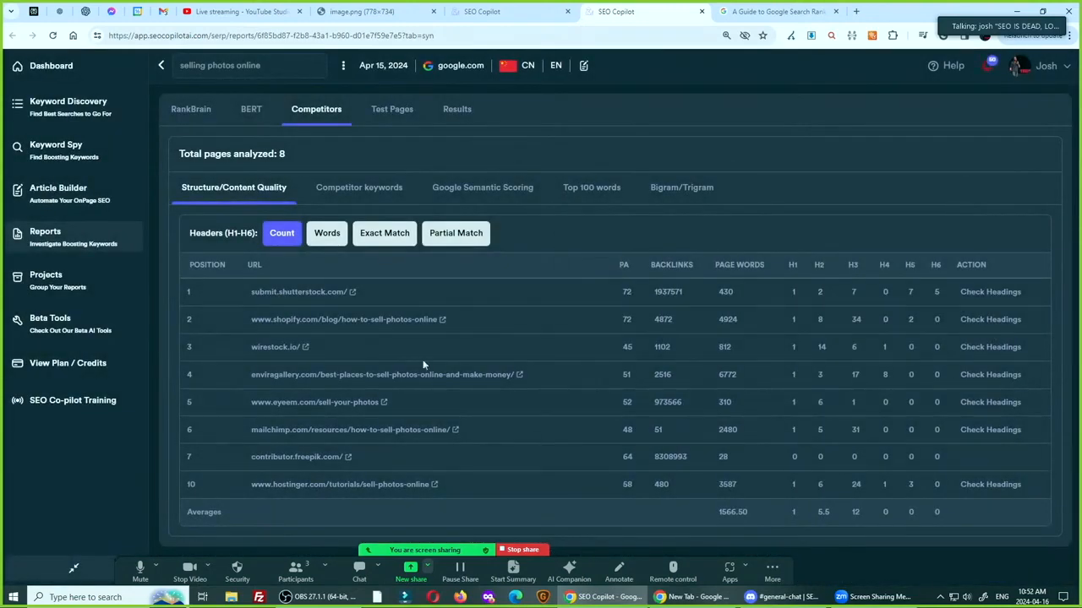
left_click(391, 236)
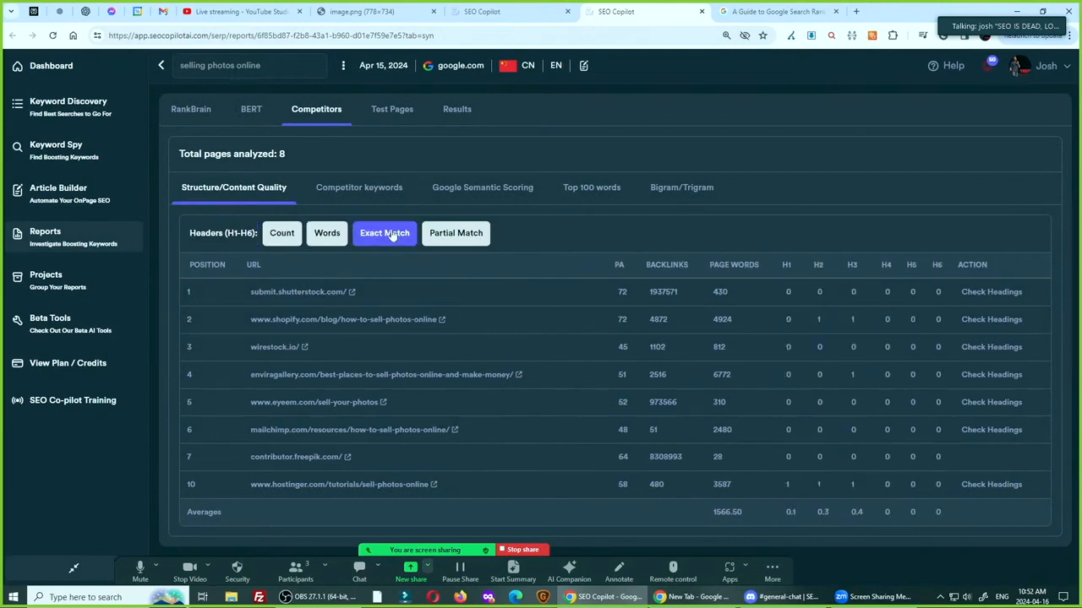
left_click(463, 238)
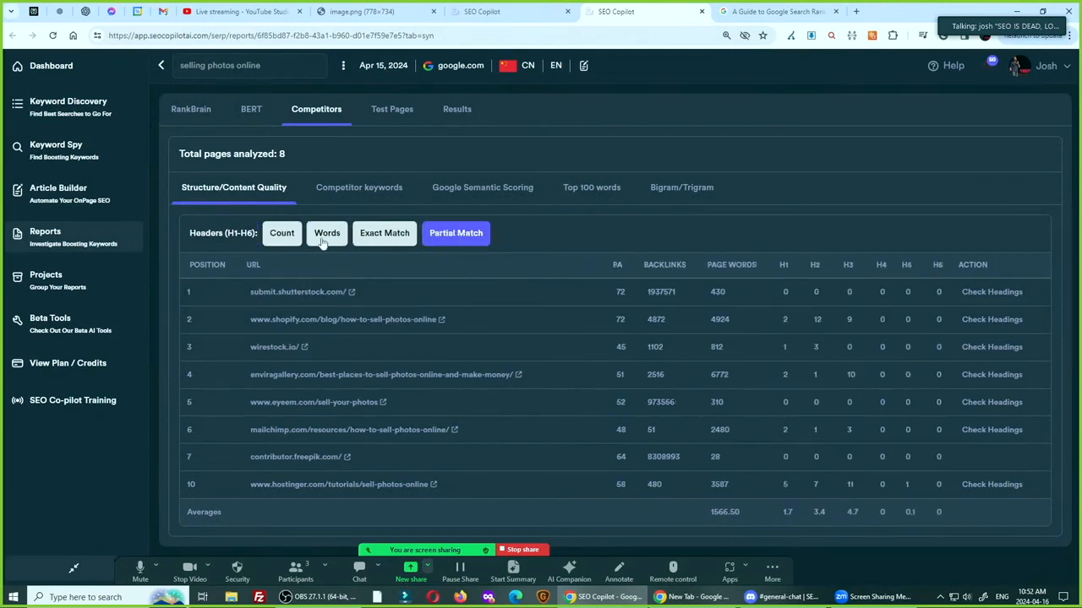
Review the competitor keywords, Google semantic scoring and top 100 words of the analyzed pages
left_click(369, 189)
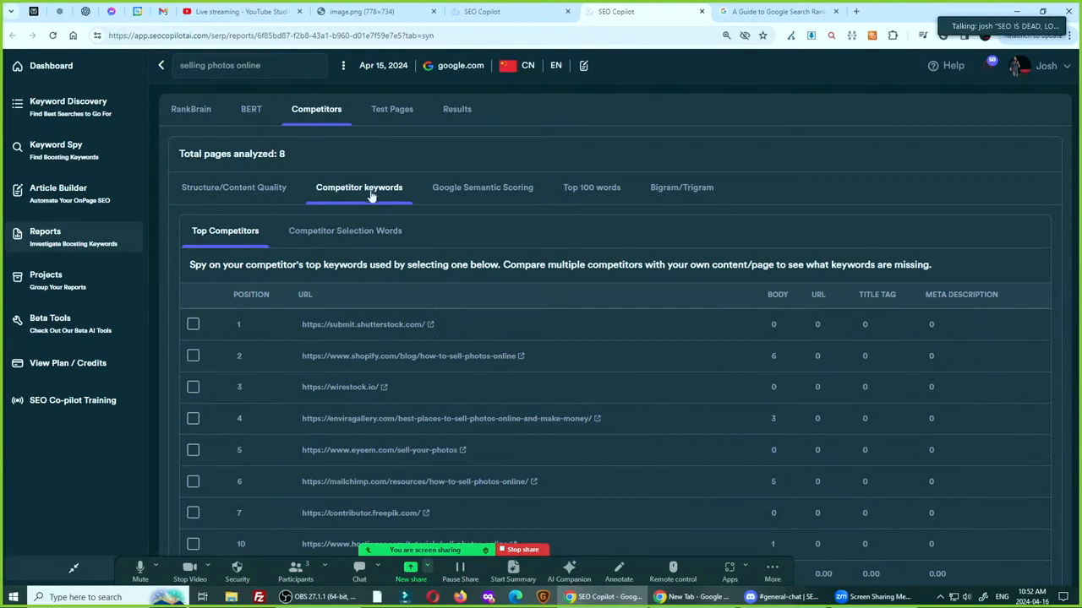
left_click(469, 198)
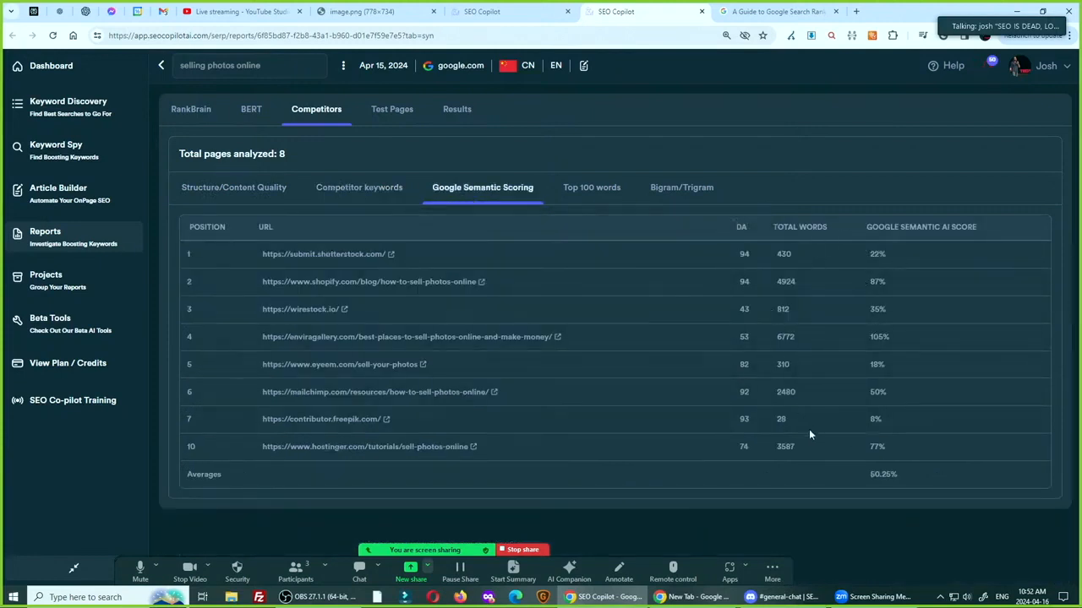
left_click(580, 186)
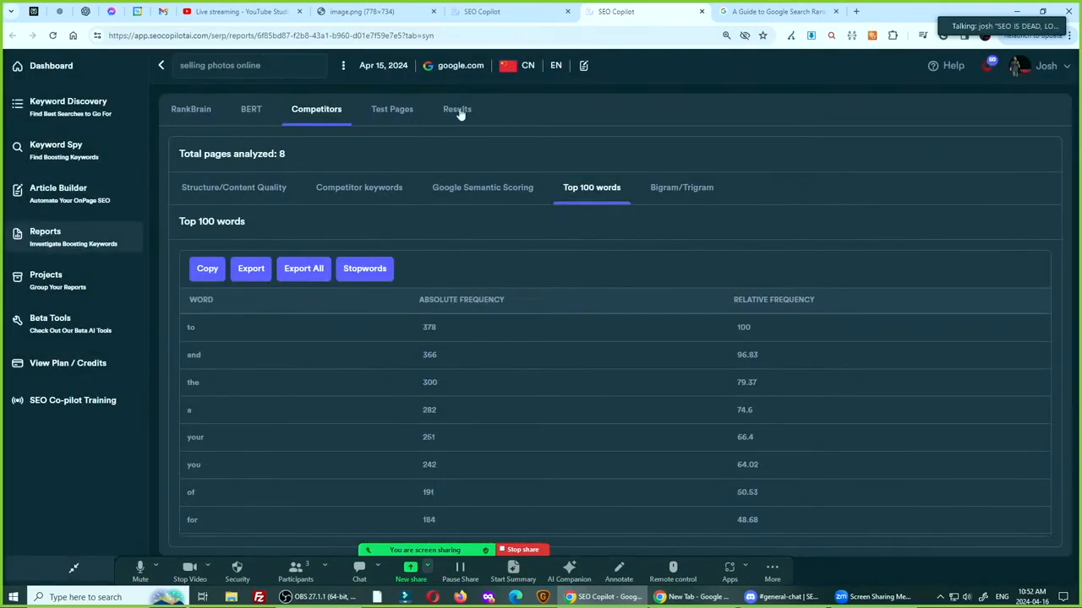
Open the report's final results and sort the boosting entities by total score, highest first
left_click(394, 114)
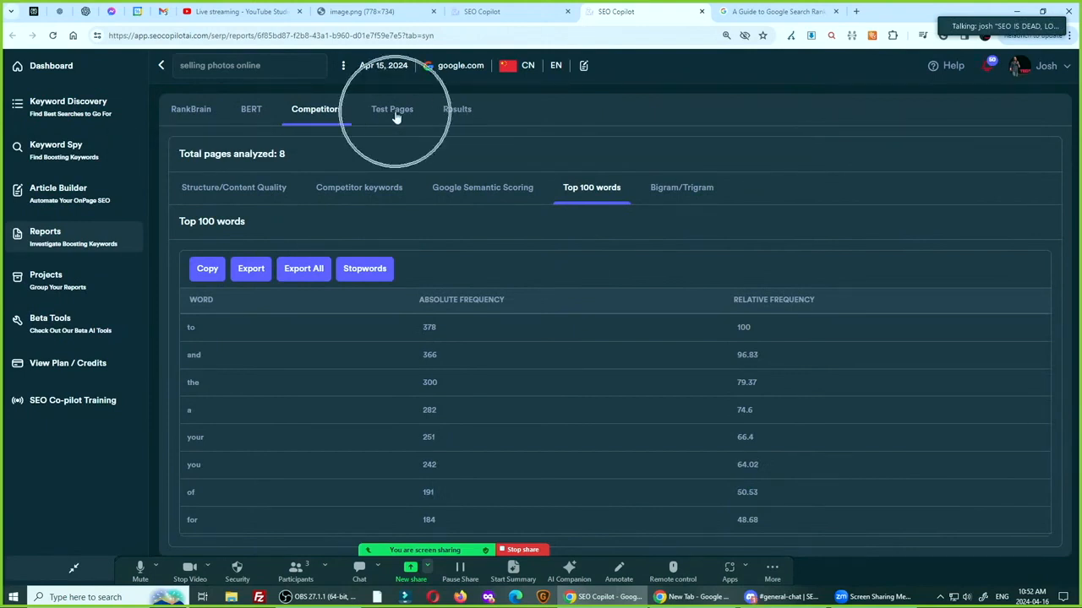
left_click(471, 111)
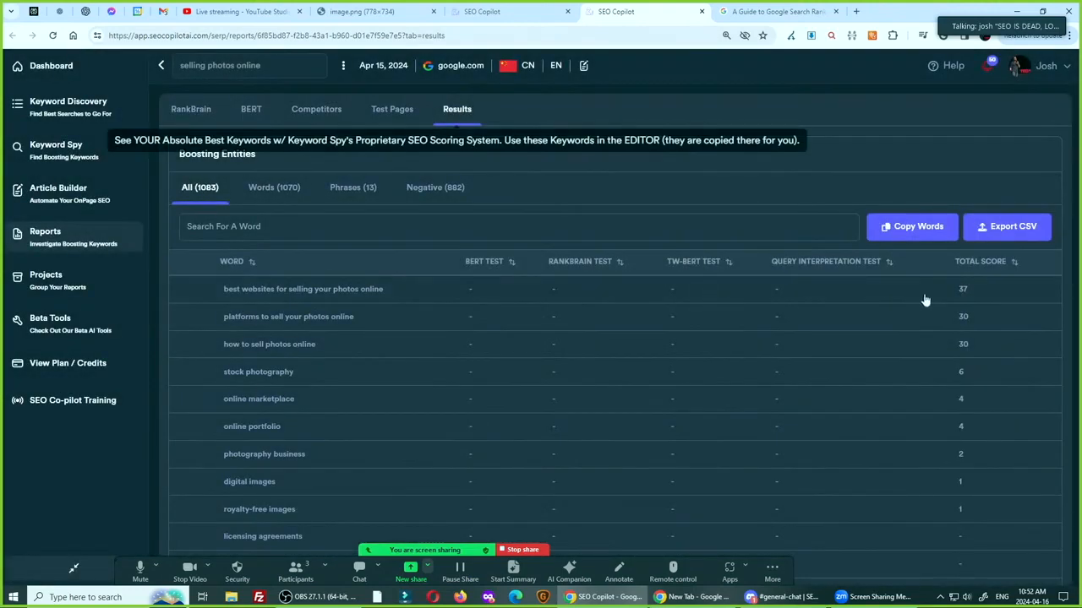
left_click(977, 269)
left_click(977, 269)
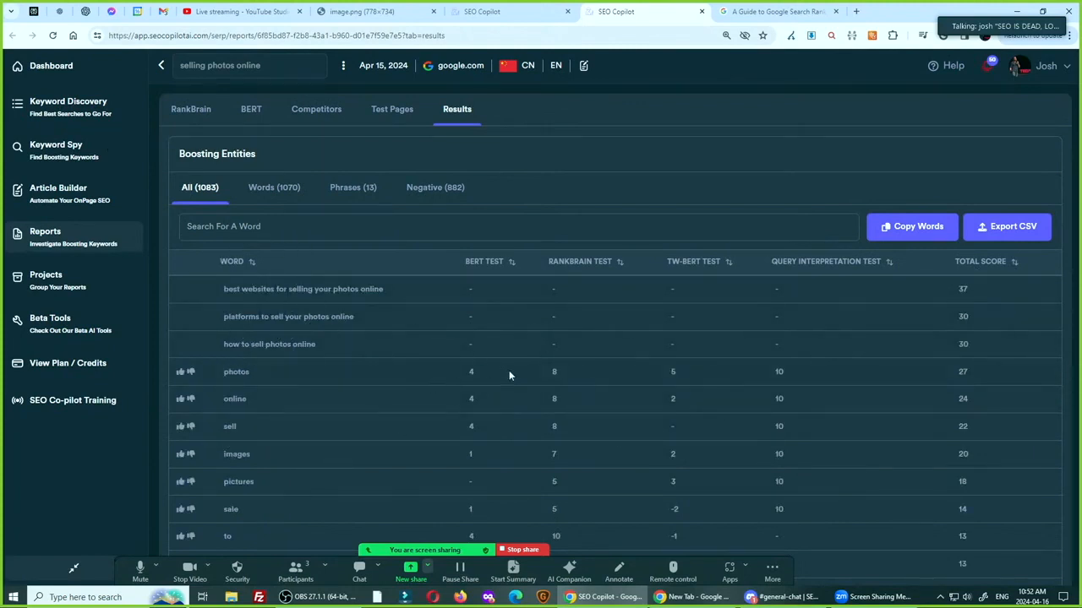
key("ctrl")
key("ctrl")
left_click(980, 12)
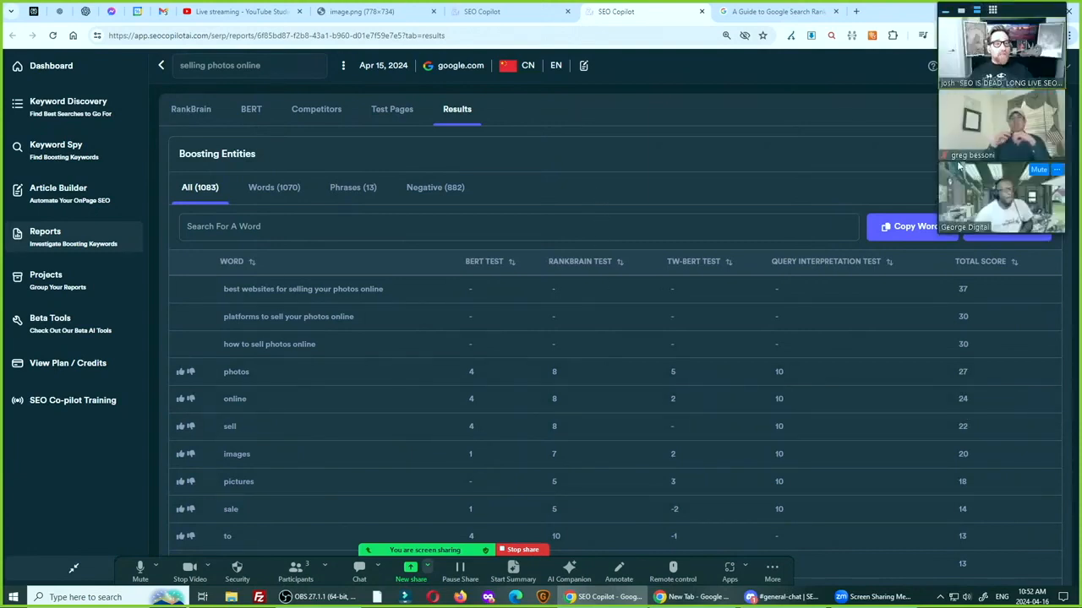
key("ctrl")
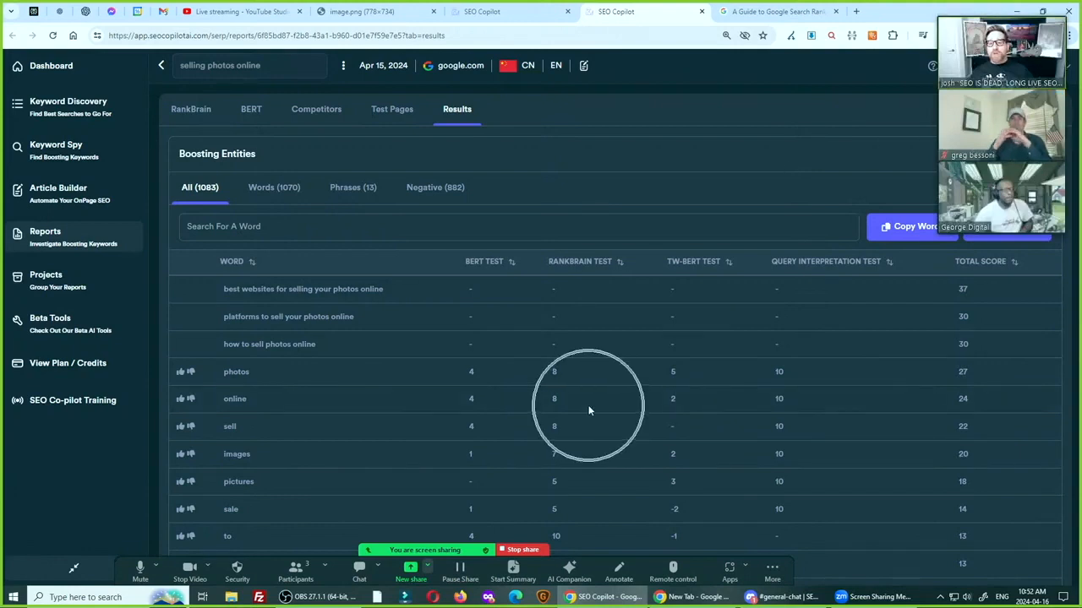
key("ctrl")
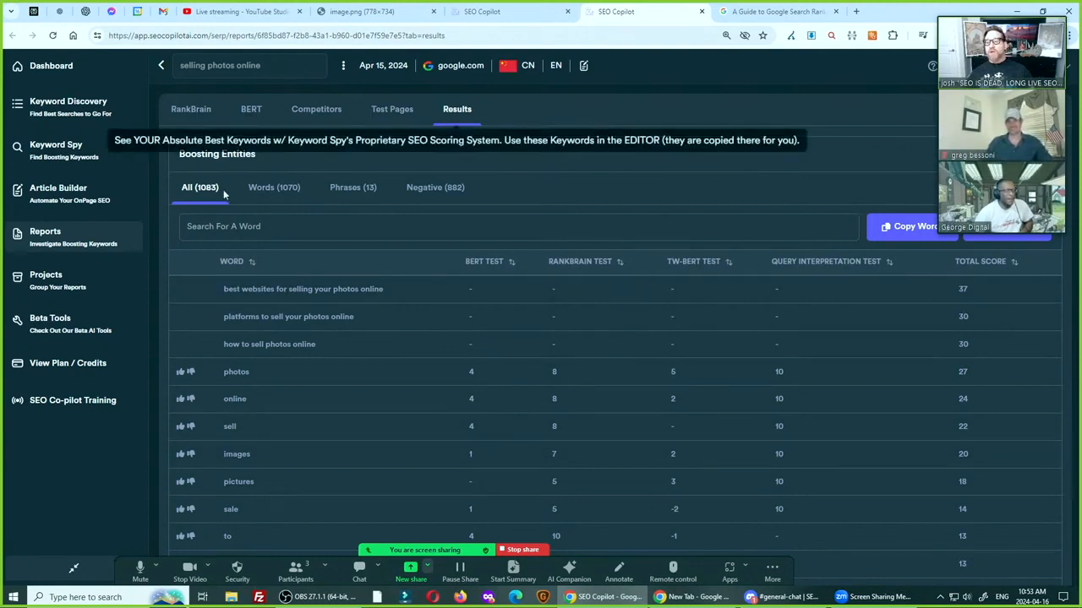
Return to the list of reports and open the content editor for "med spas"
left_click(89, 157)
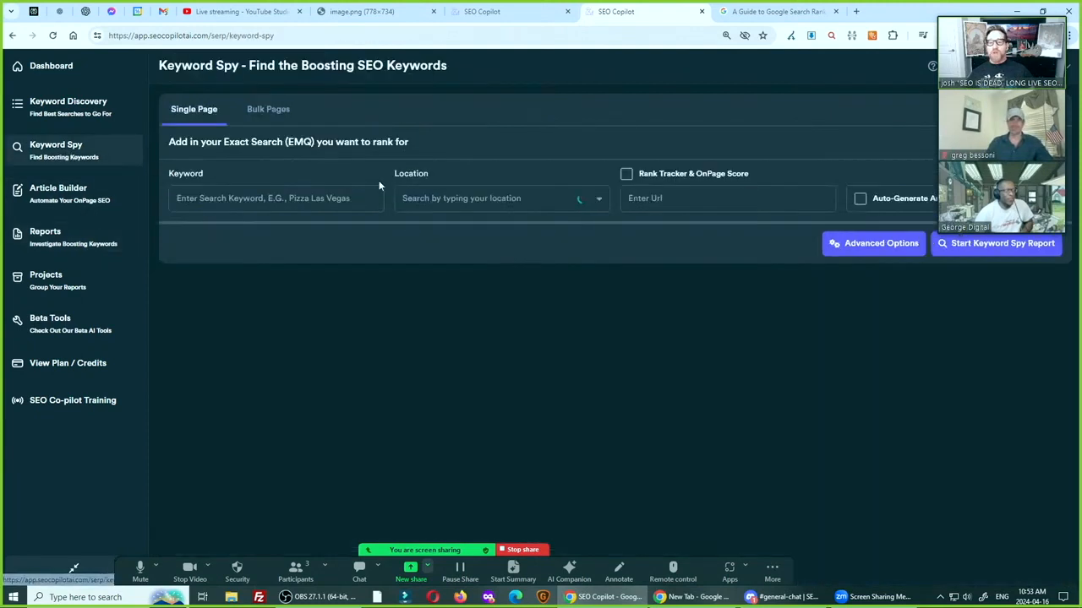
left_click(46, 244)
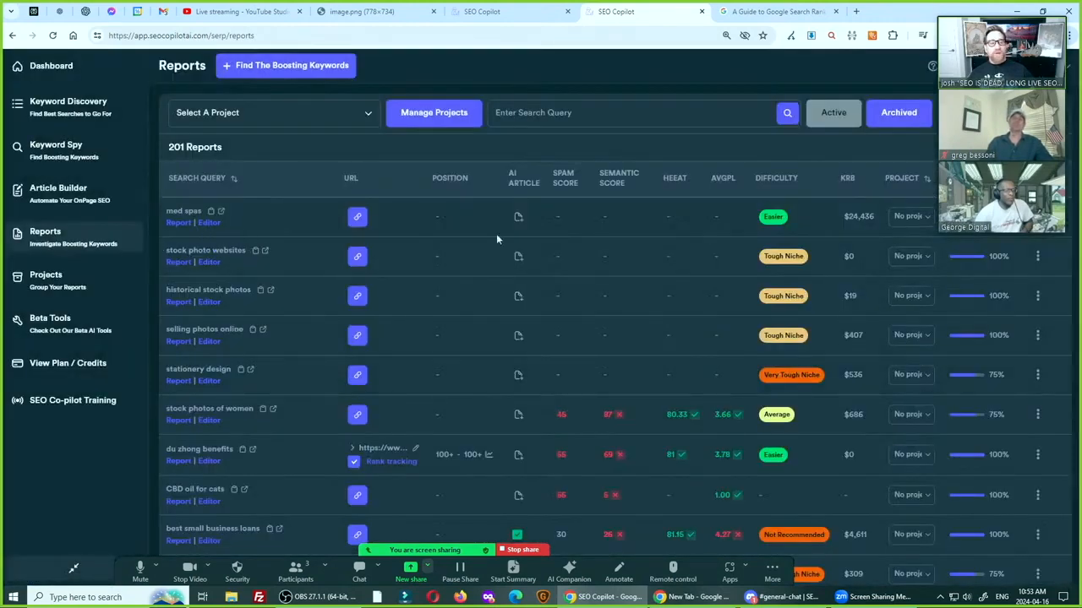
left_click_drag(1024, 27, 887, 32)
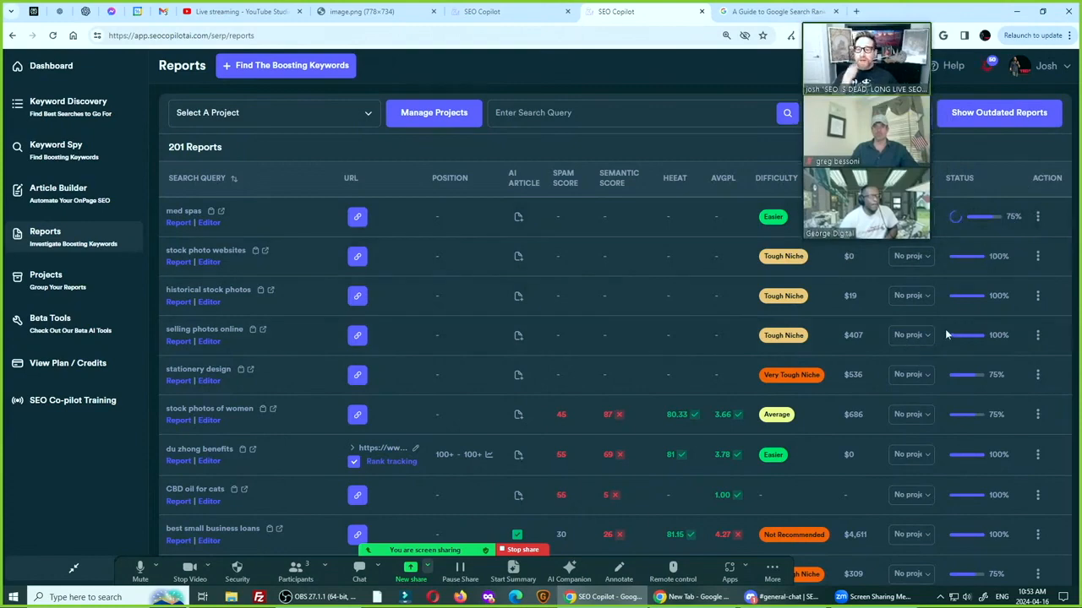
key("ctrl")
key("ctrl")
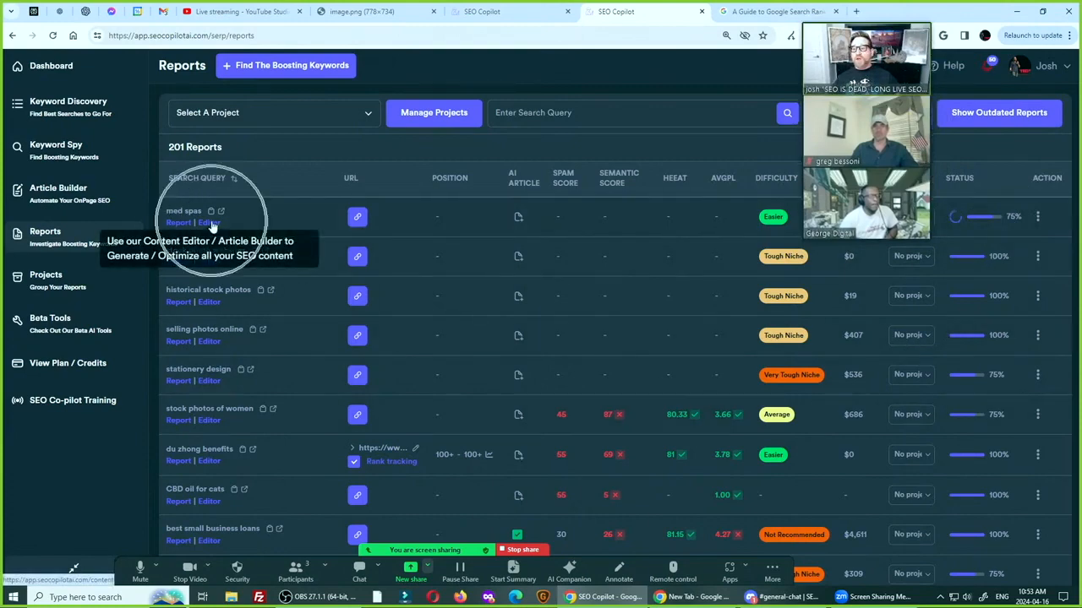
key("ctrl")
key("ctrl")
key("ctrl")
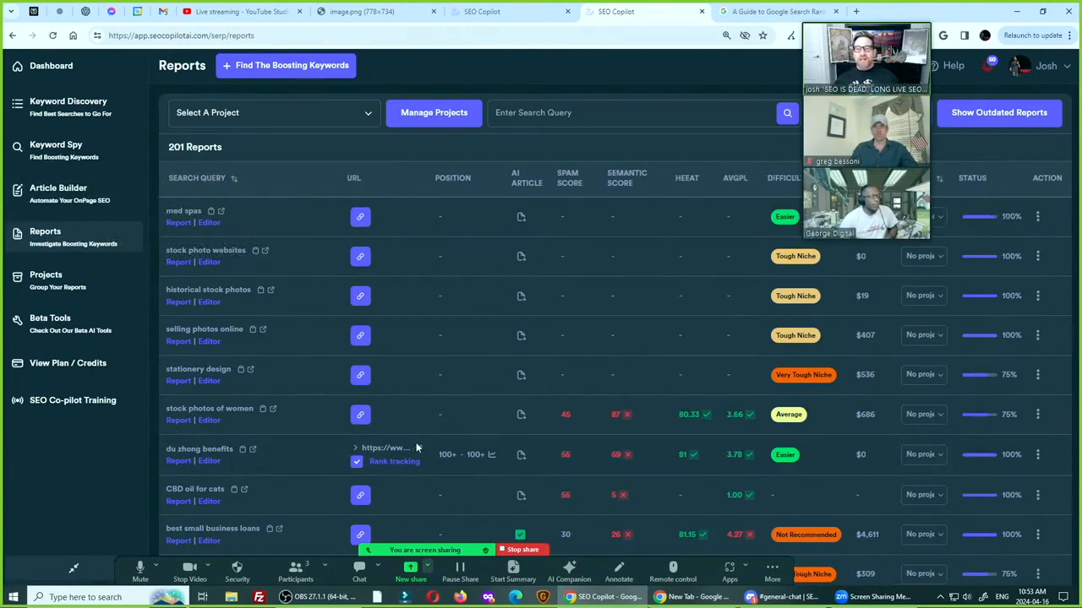
left_click(210, 222)
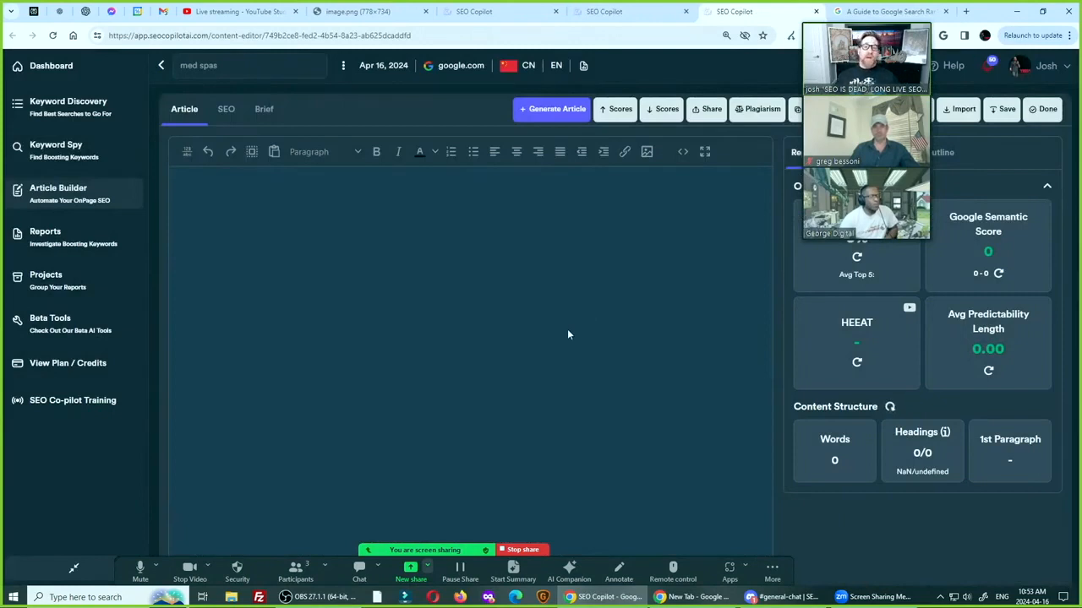
Open the "med spas" report and examine its best BERT entities from the AI analysis
left_click(546, 113)
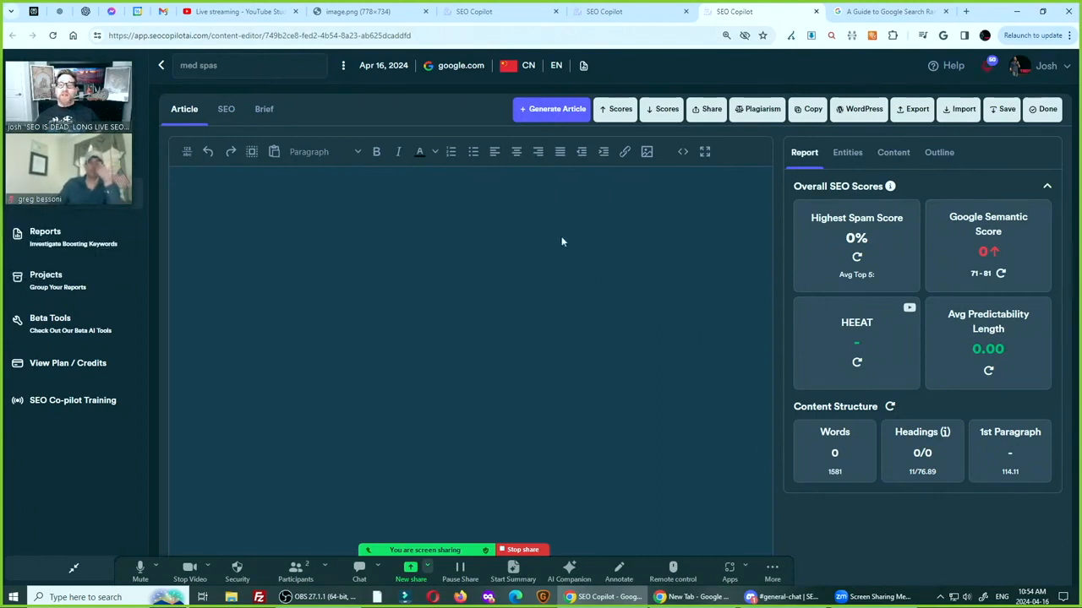
left_click(584, 66)
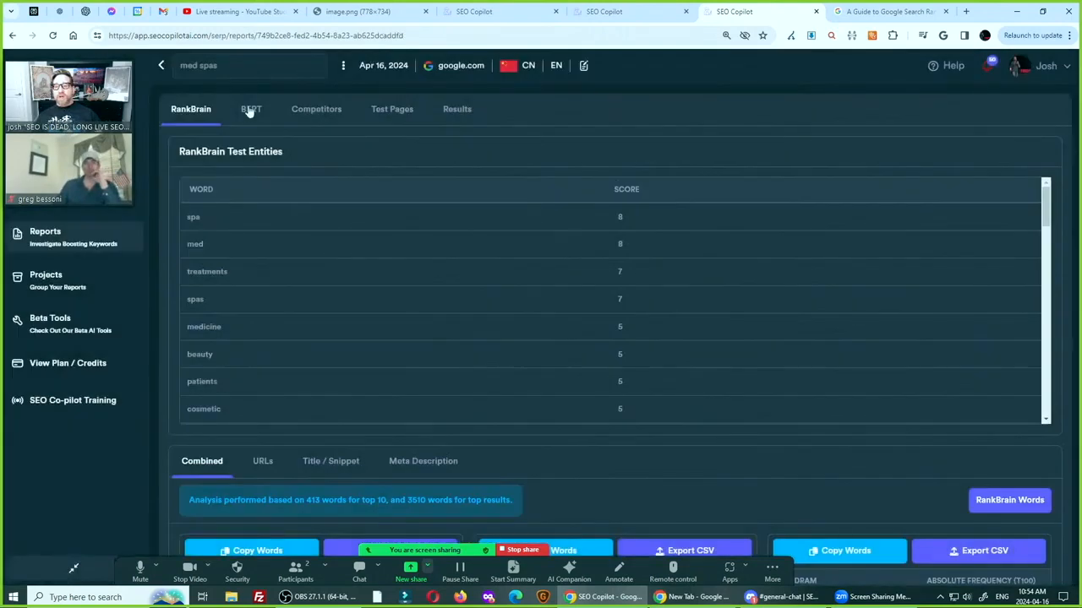
left_click(250, 110)
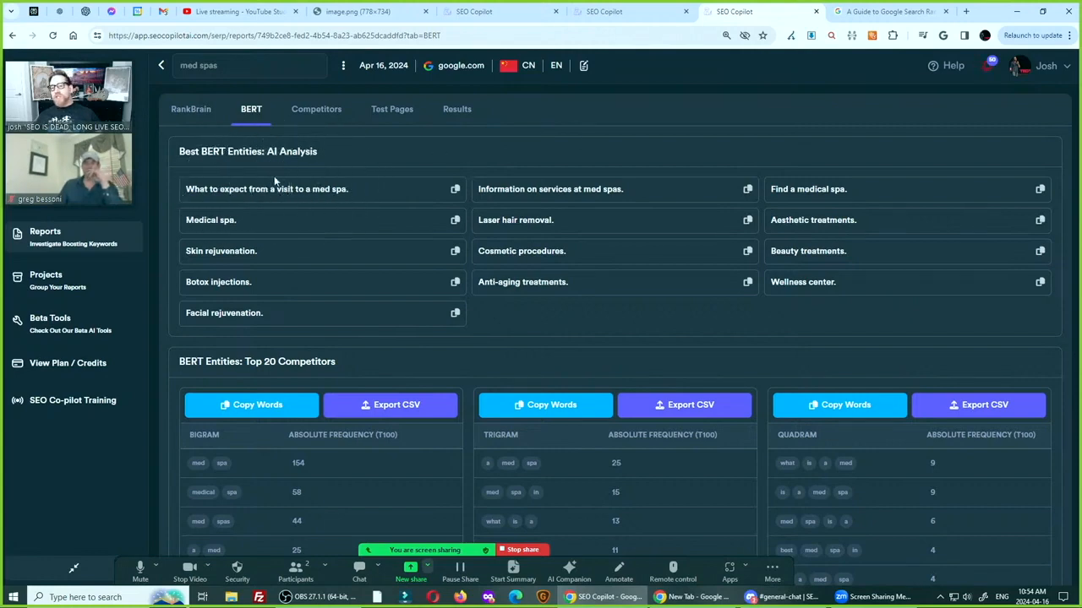
Return to the "med spas" content editor and open the settings for generating an optimized article
left_click(583, 65)
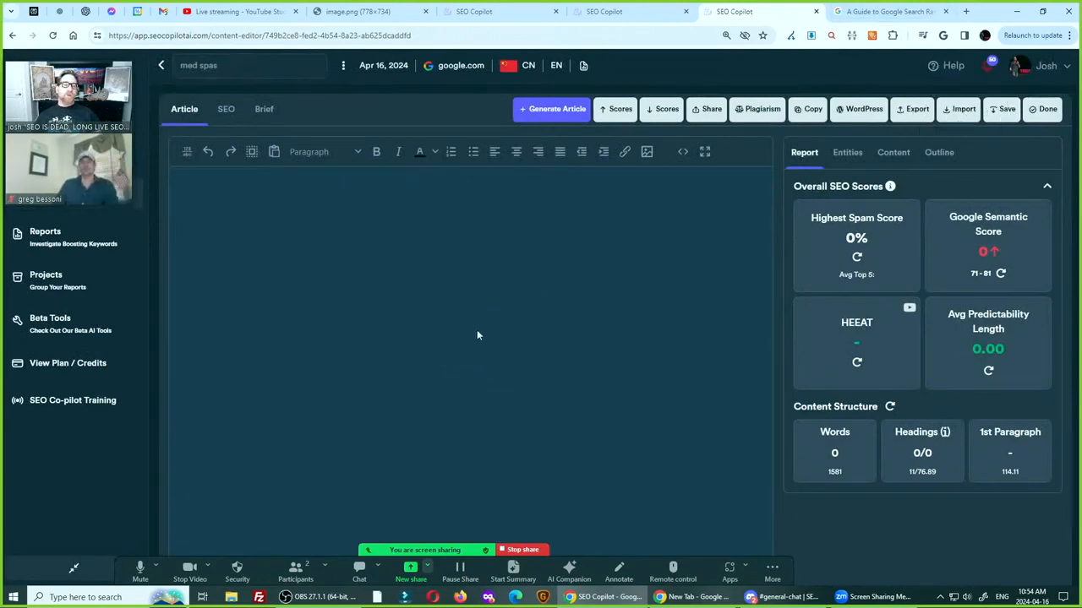
left_click(554, 112)
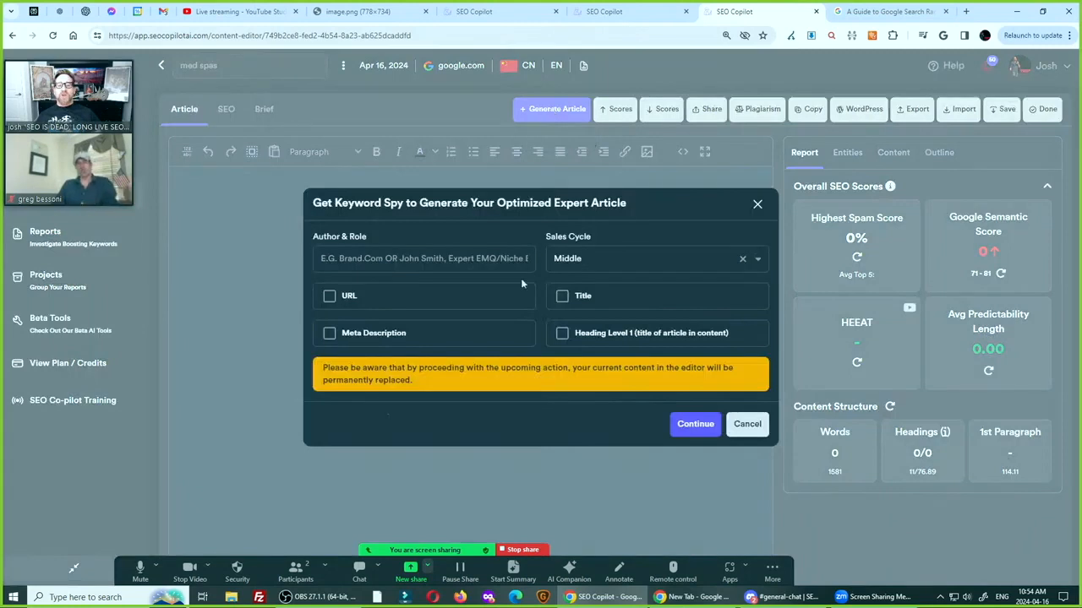
Enter "medical spa with 30 years experience" as the article's author and role
left_click(376, 258)
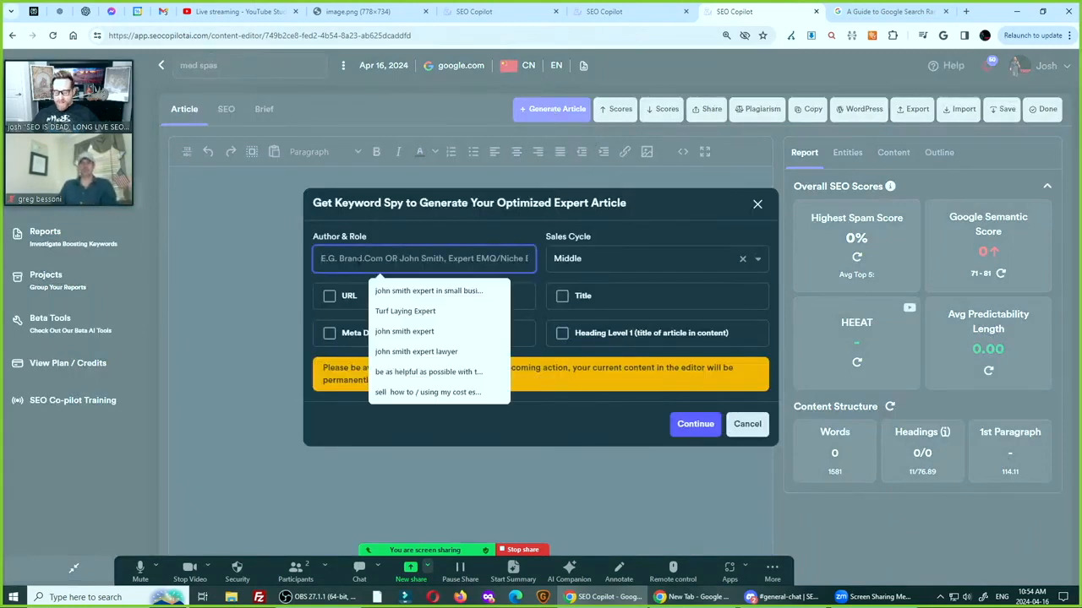
type("medical s")
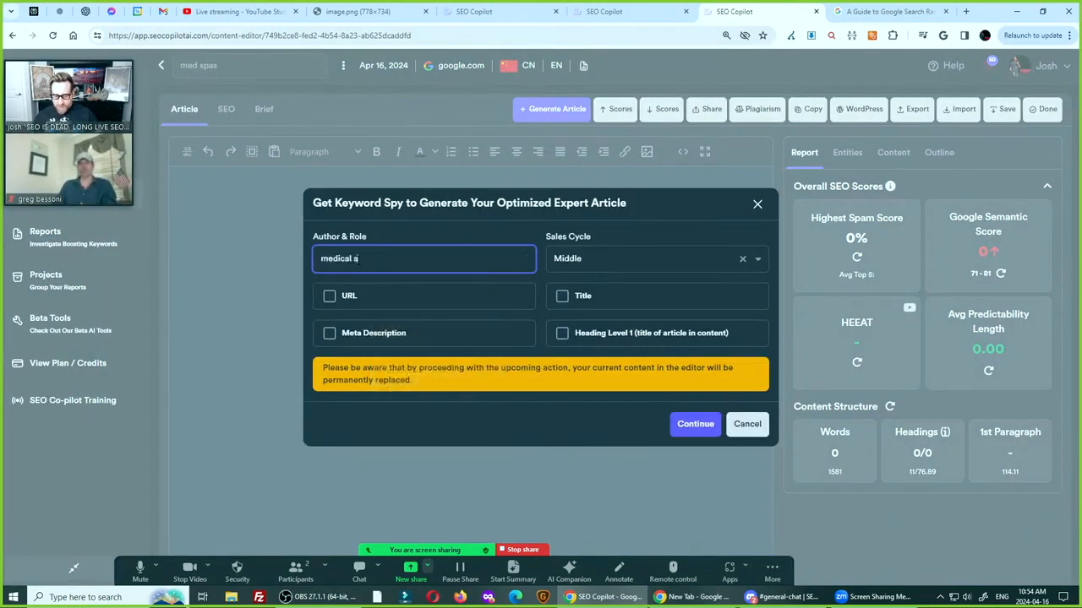
type("pa with 30 ")
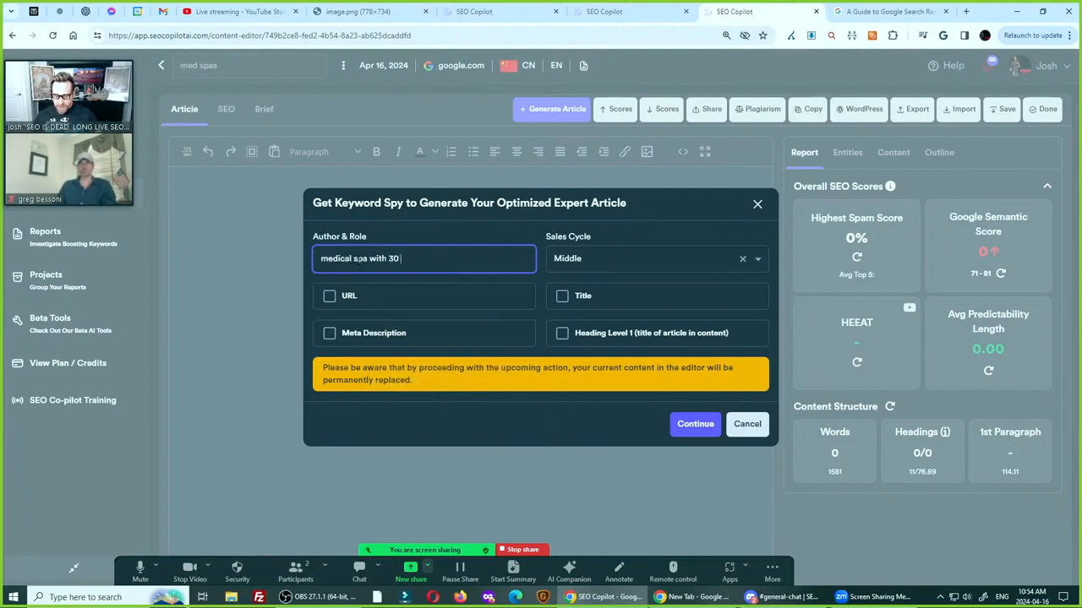
type("yers experience")
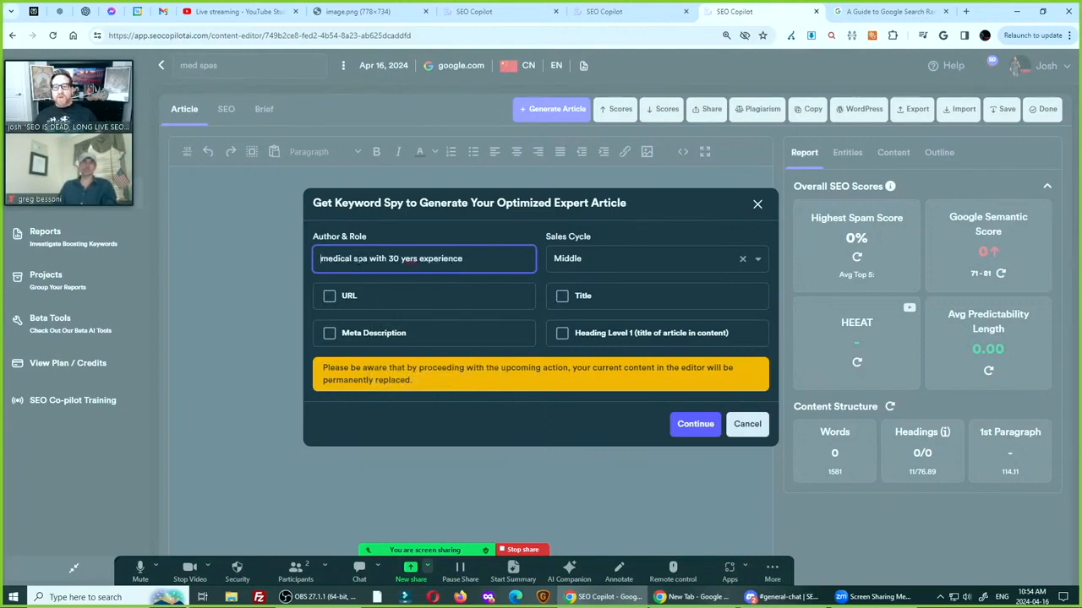
left_click(410, 259)
type("a")
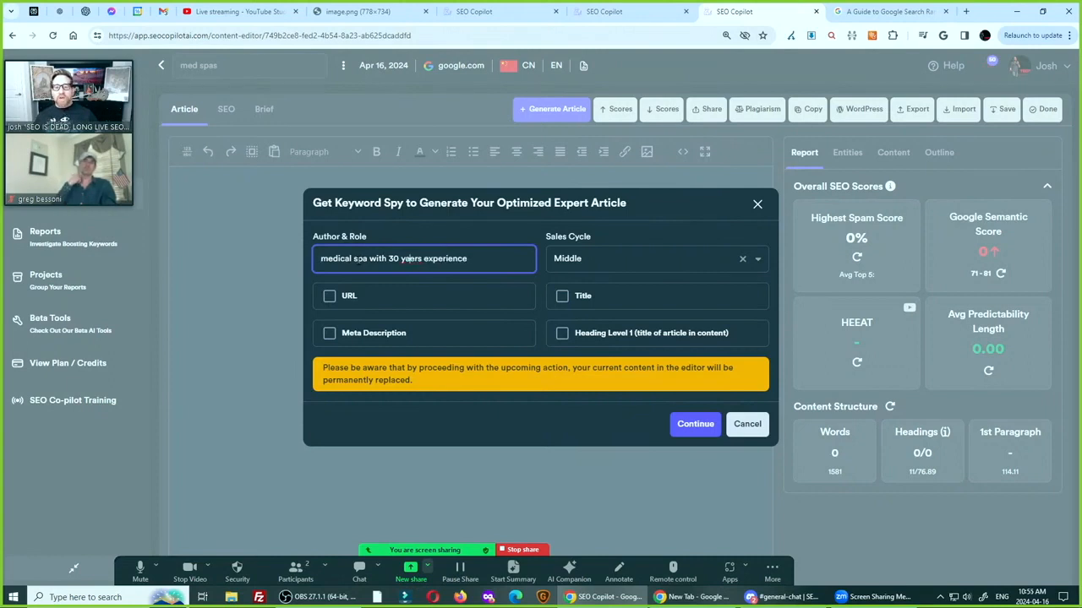
key("ctrl+a")
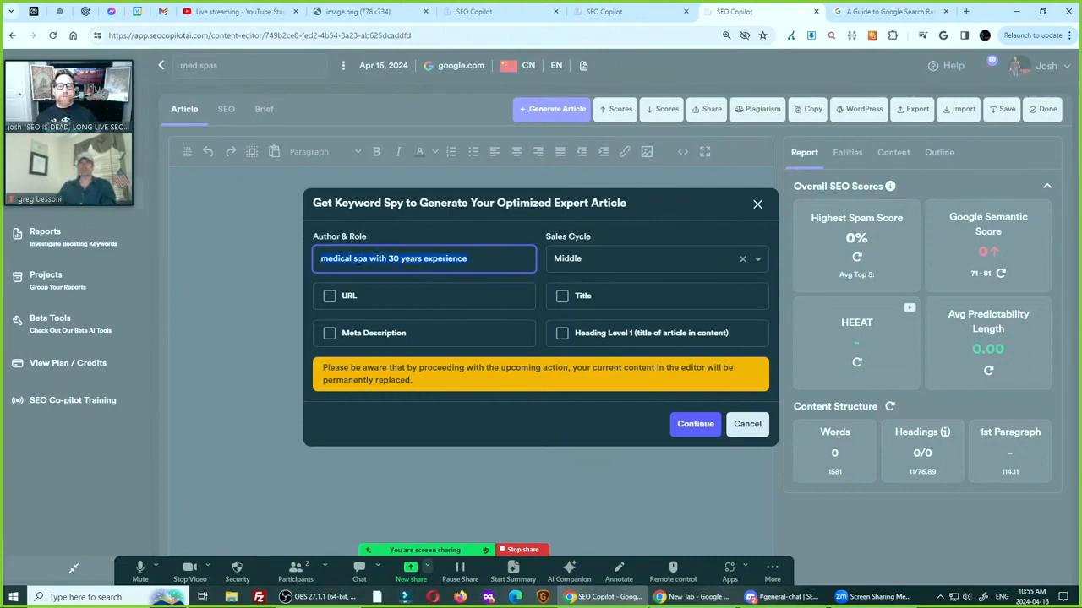
key("Left")
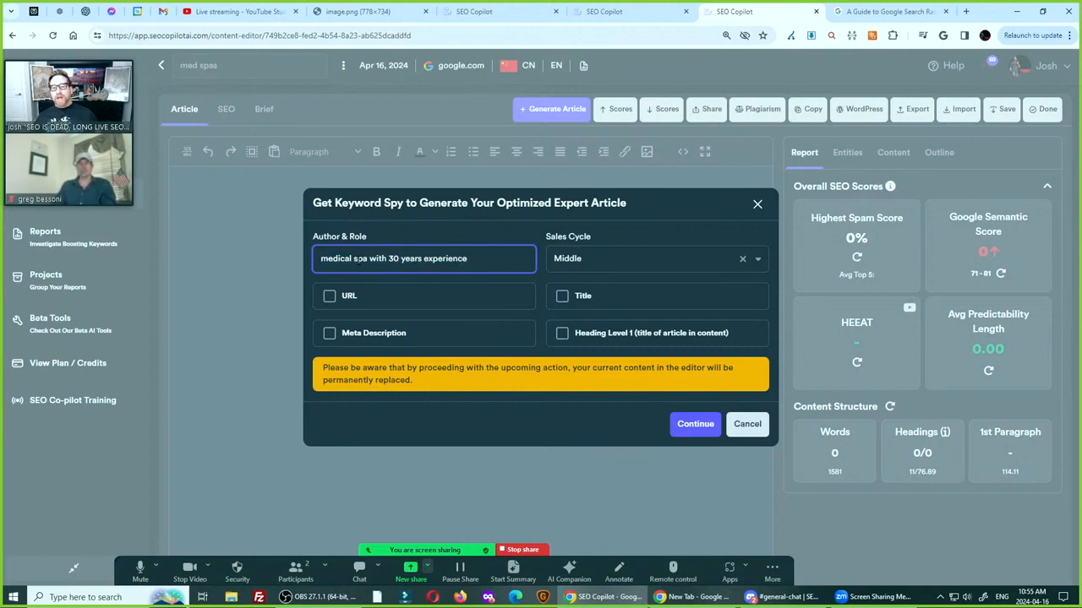
Replace the author and role with "write this from the perspective of someone wanting to know the pros and cons of visiting a medical spa" and copy it
key("ctrl+a")
type("write thi")
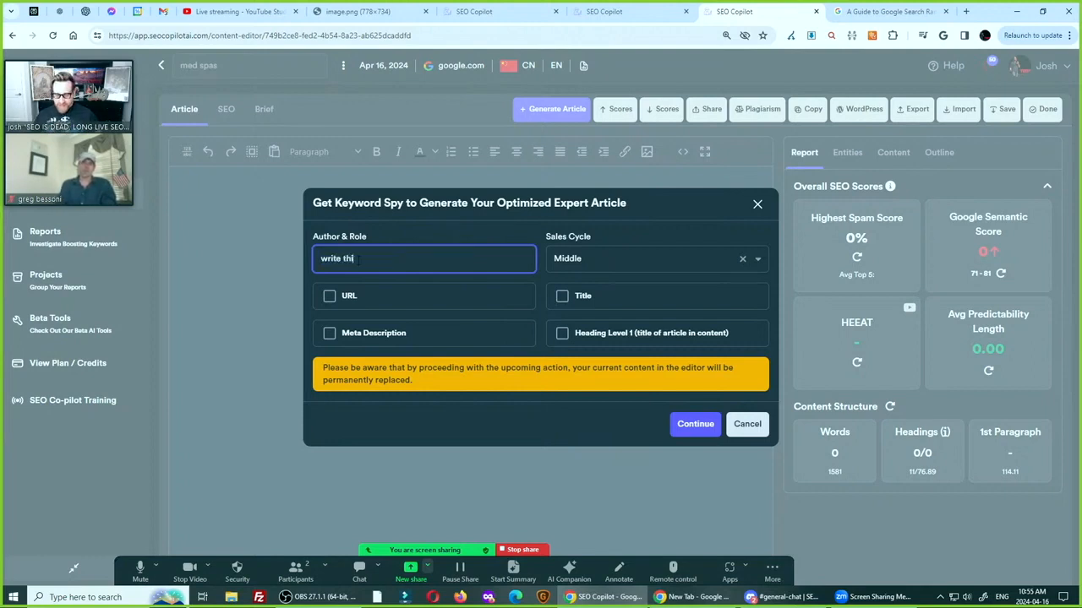
type("s from the perspect")
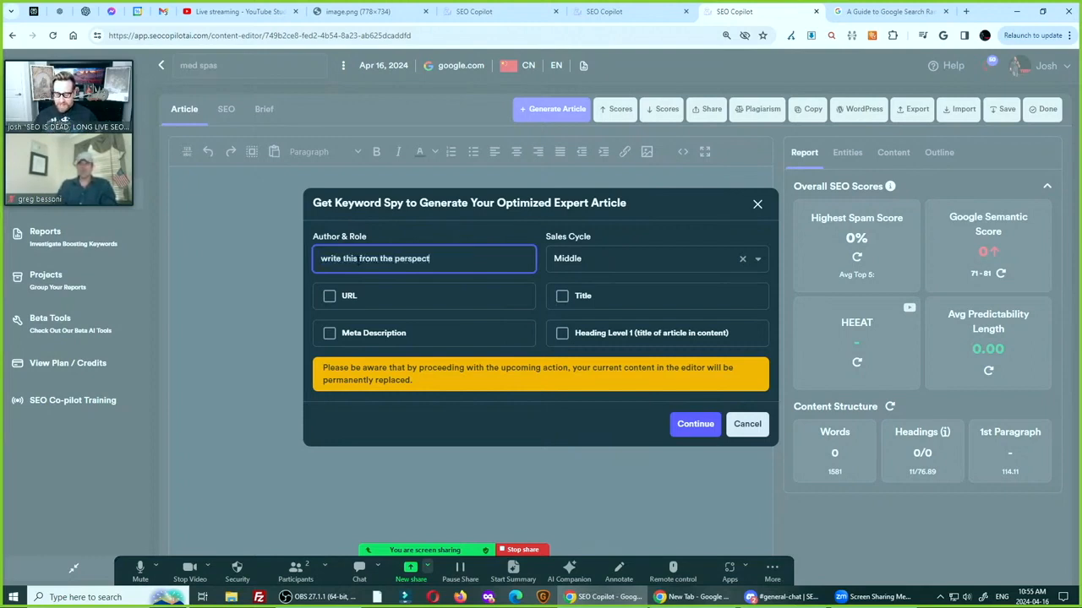
type("ive of someone wan")
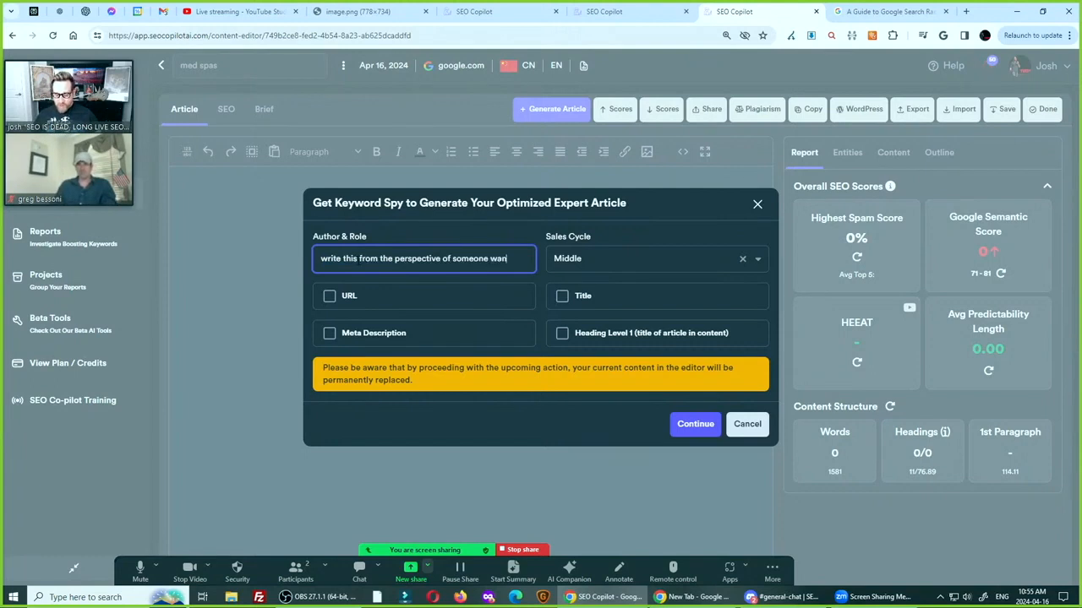
type("ting to know th")
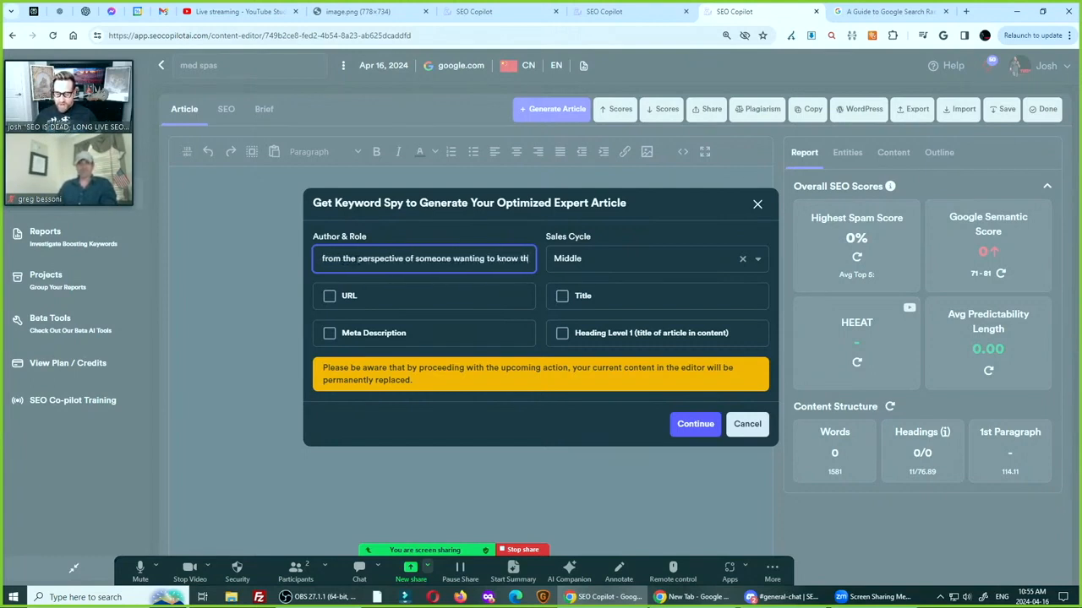
type("e procs and cons of")
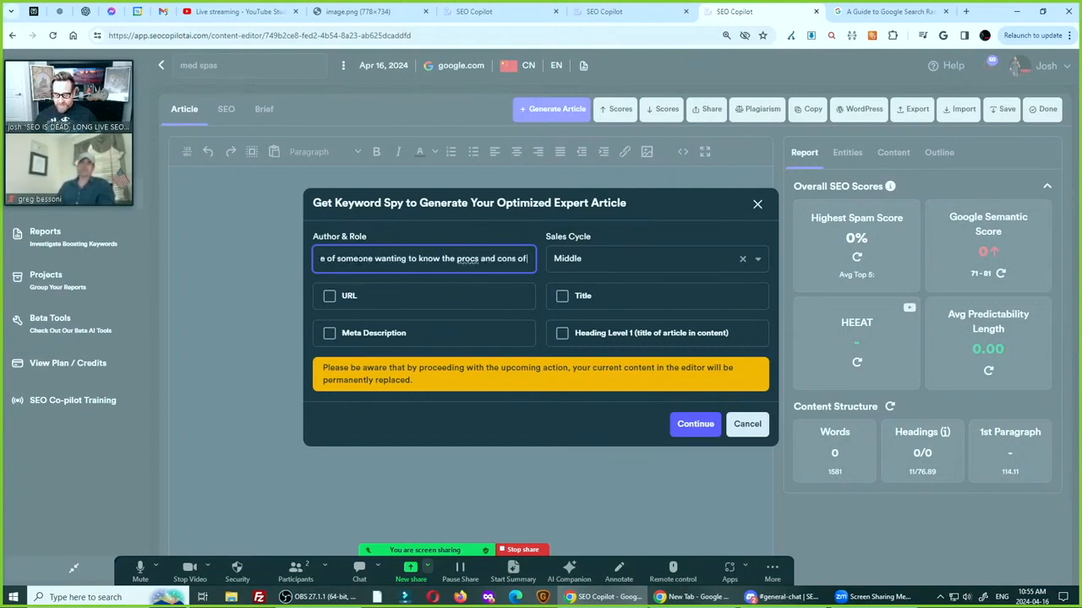
type(" visiting a medical spa")
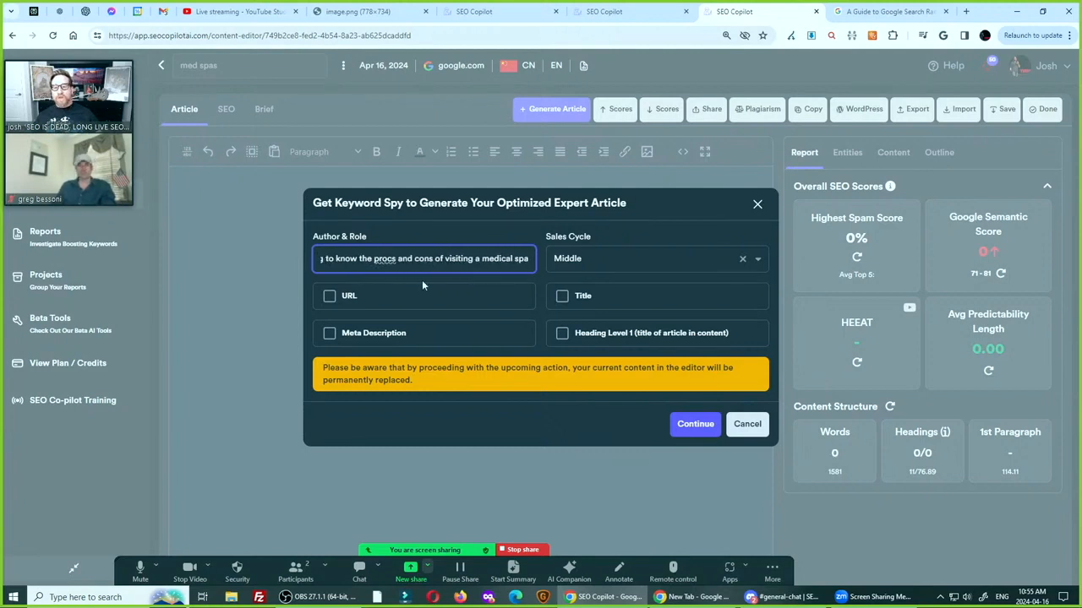
key("Home")
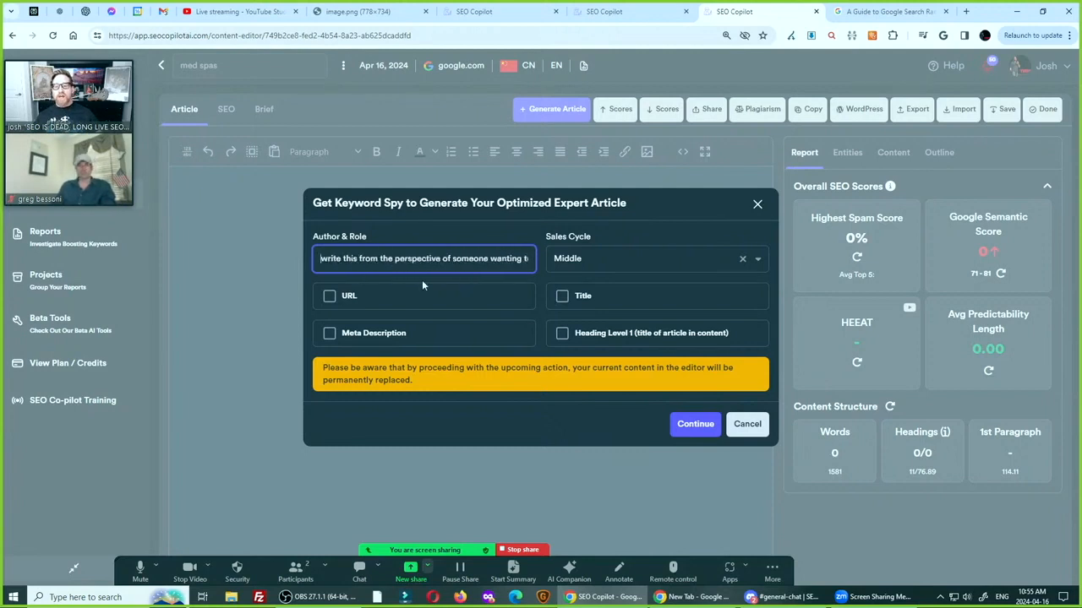
key("End")
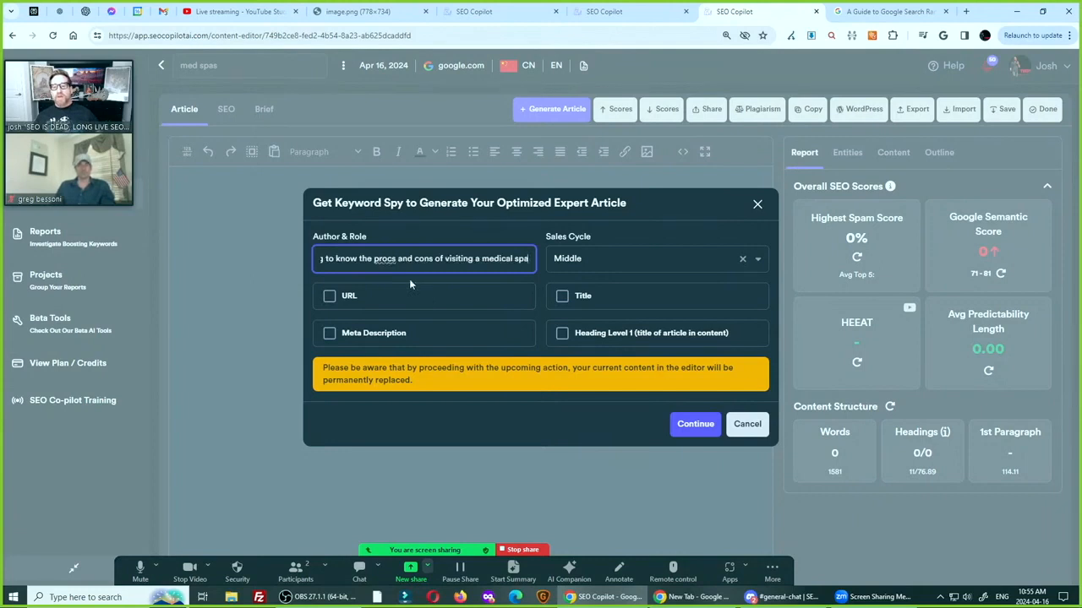
key("Delete")
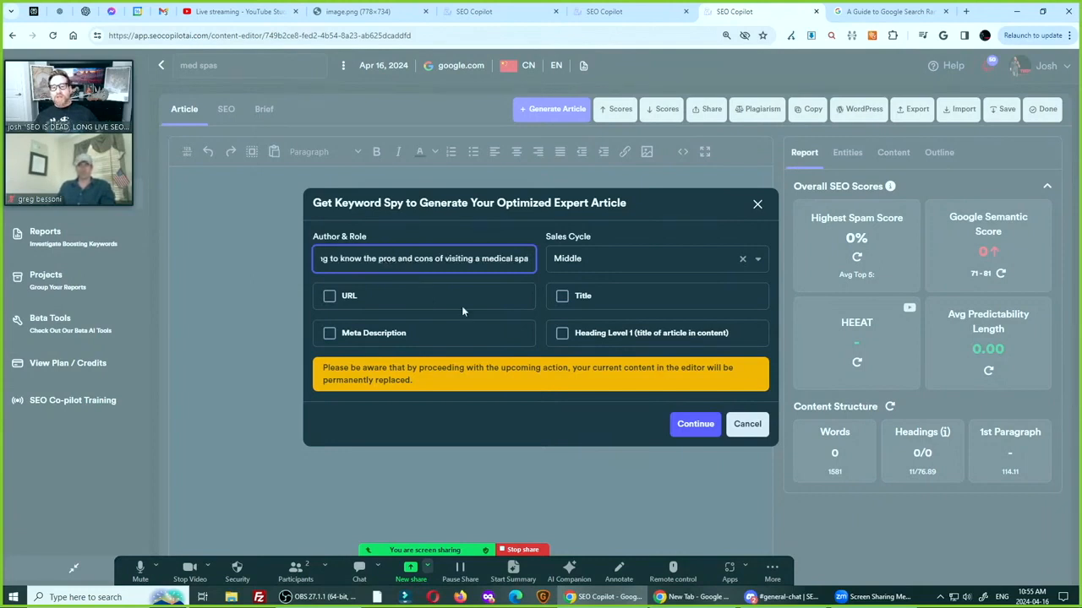
key("Home")
key("shift+End")
key("ctrl+c")
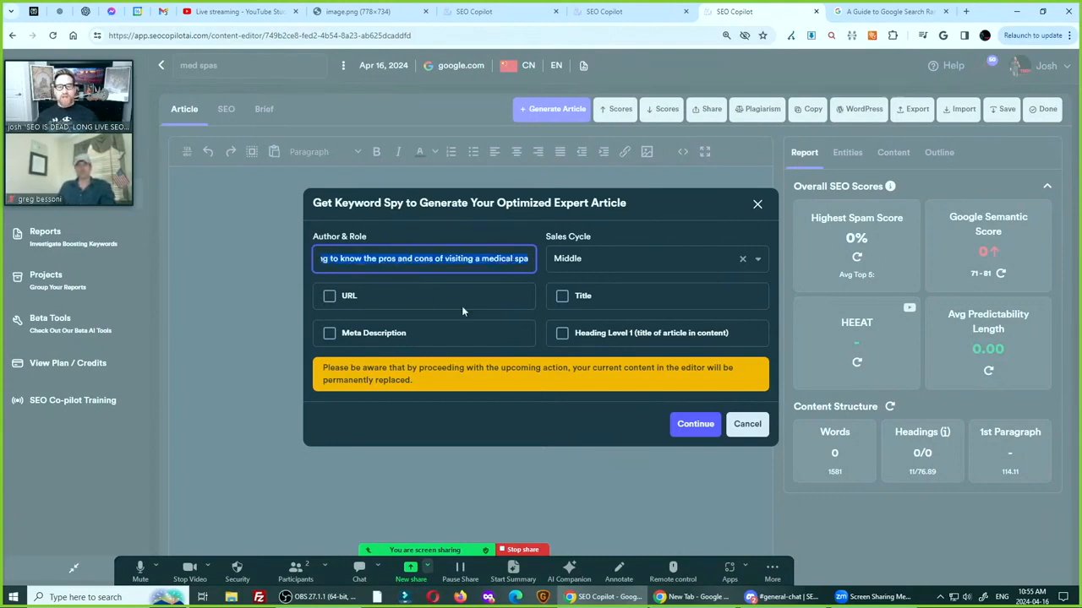
Set the sales cycle to Bottom and enable the meta description with the copied perspective text as both its angle and perks
left_click(571, 261)
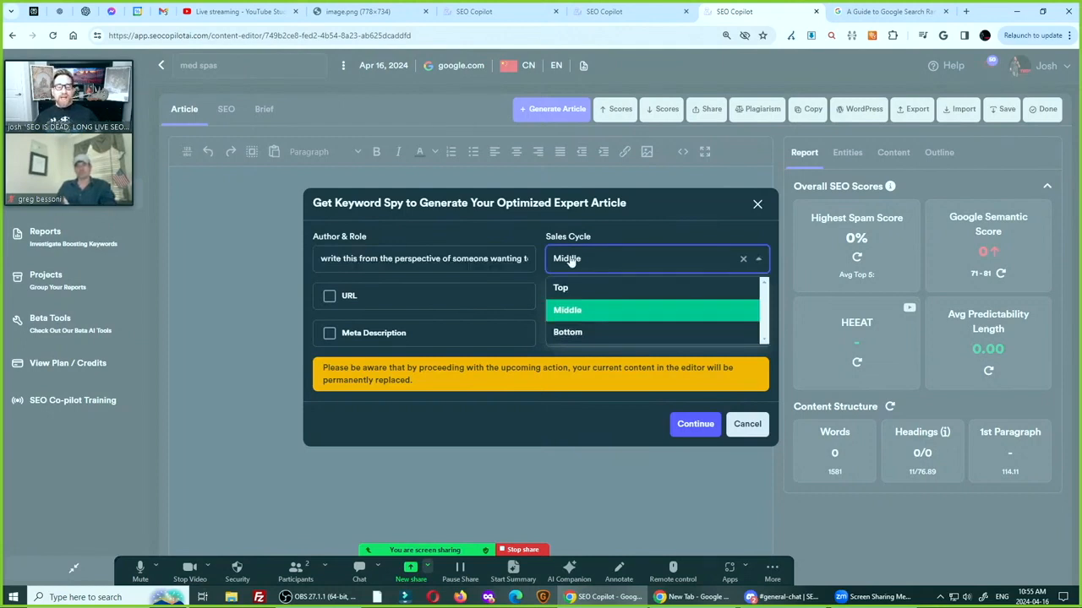
left_click(578, 335)
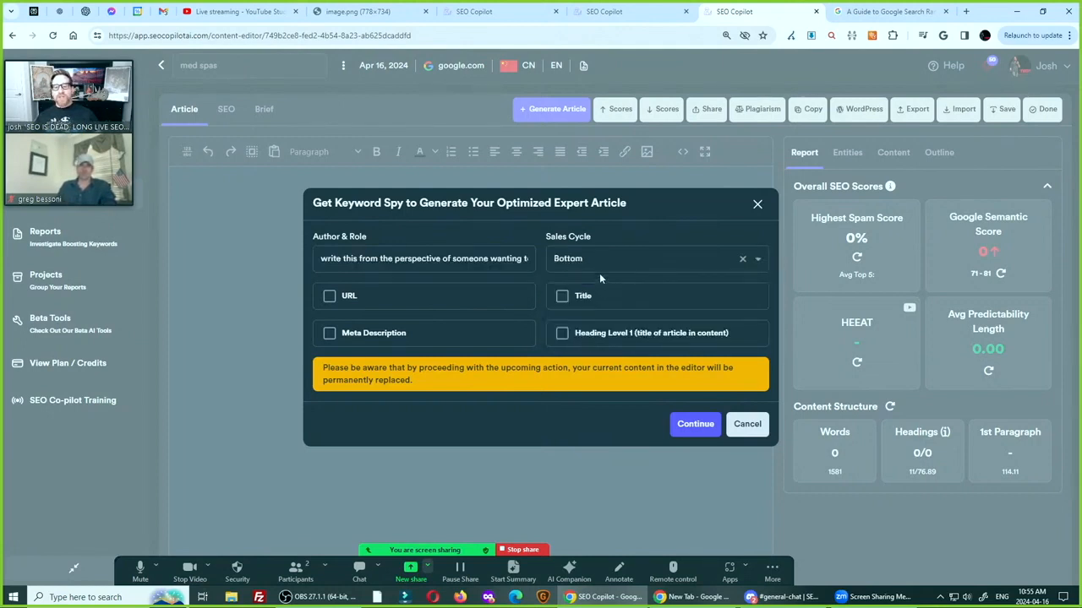
left_click(330, 334)
left_click(359, 358)
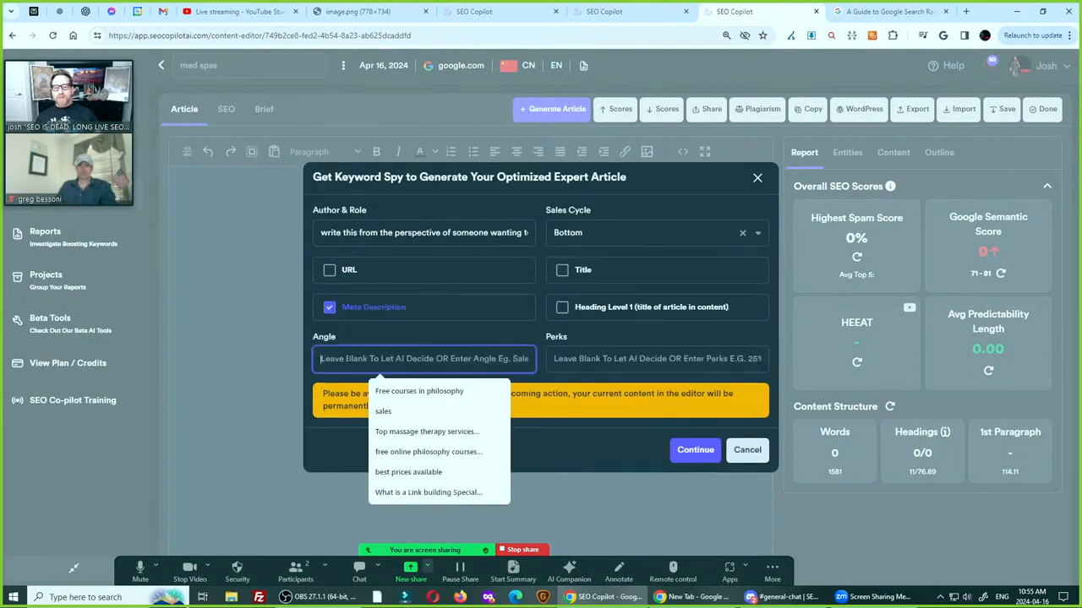
key("ctrl+v")
key("Tab")
key("ctrl+v")
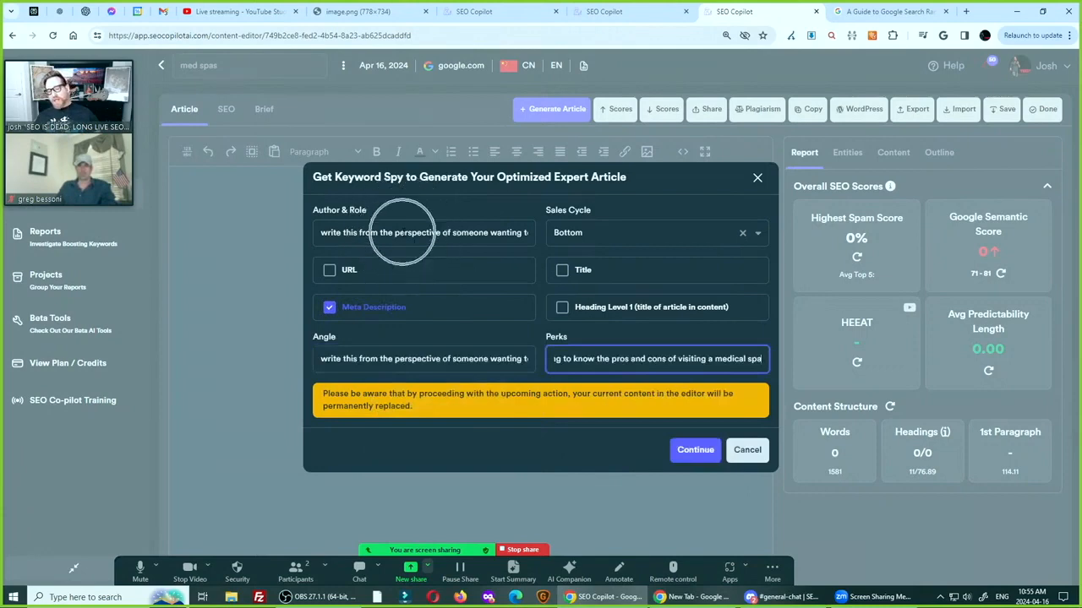
Start generating the optimized expert article with the entered perspective, Bottom sales cycle and meta description settings
left_click(697, 451)
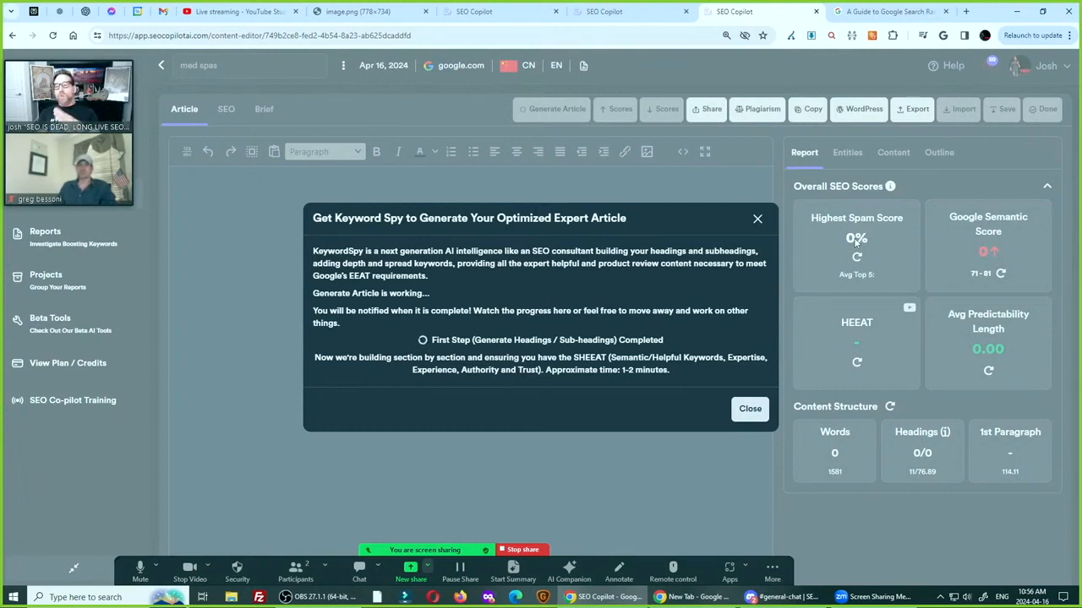
key("ctrl")
key("ctrl")
key("ctrl")
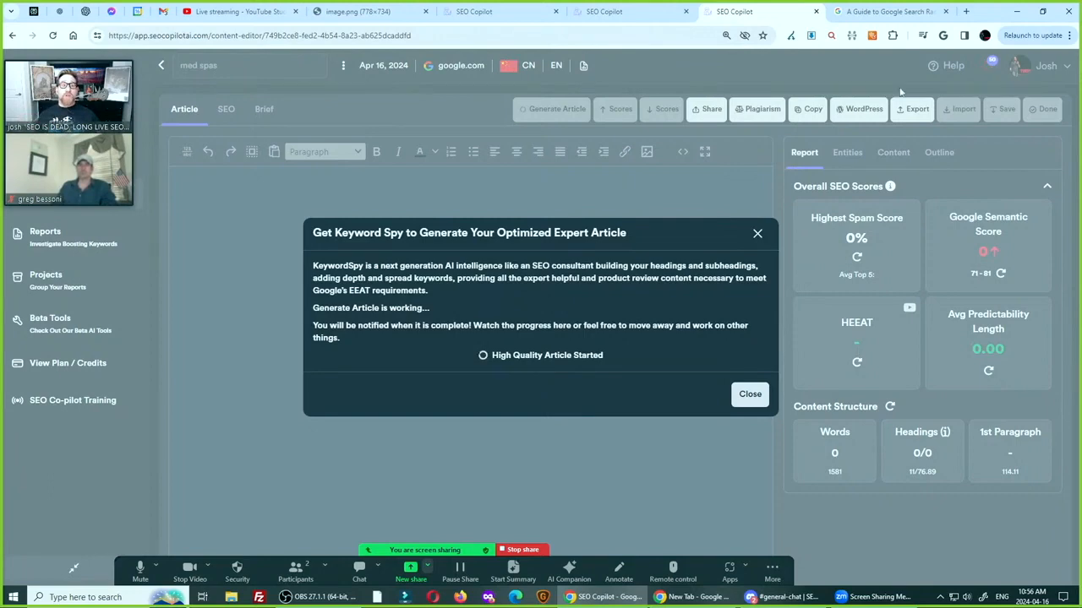
Search Google's ranking systems guide for "help" and go through the matches to the Helpful content system section
key("ctrl+Tab")
key("ctrl+f")
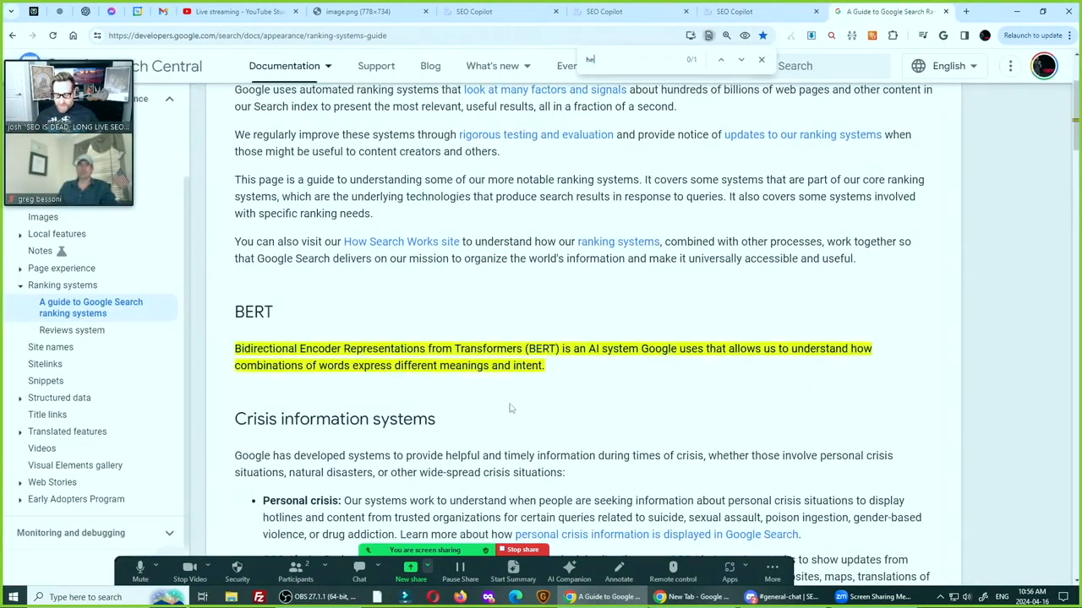
type("help")
key("Return")
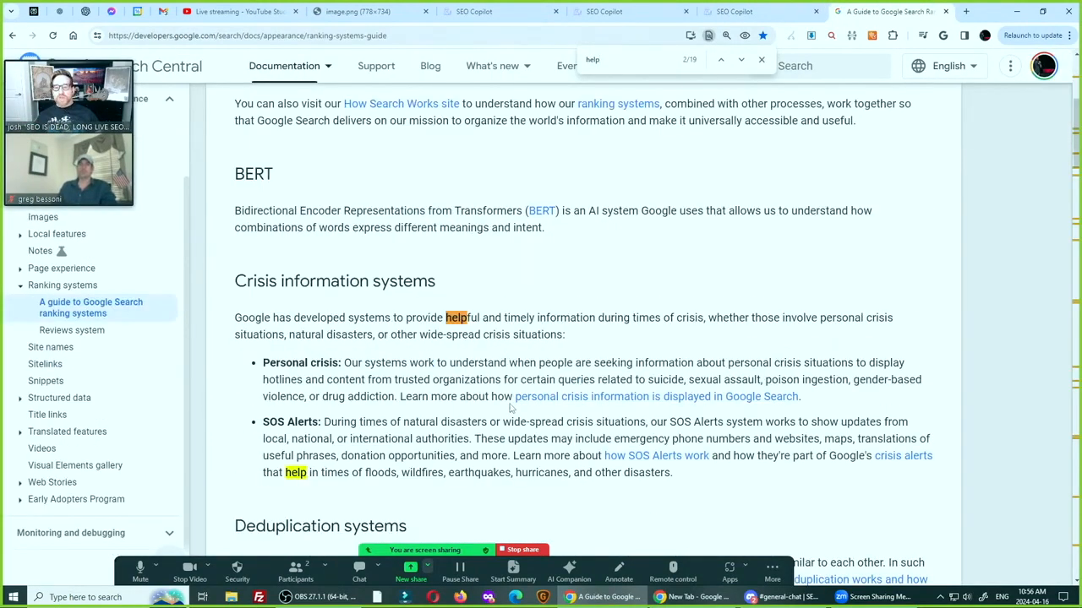
key("Return")
key("Return")
key("Return")
key("Return")
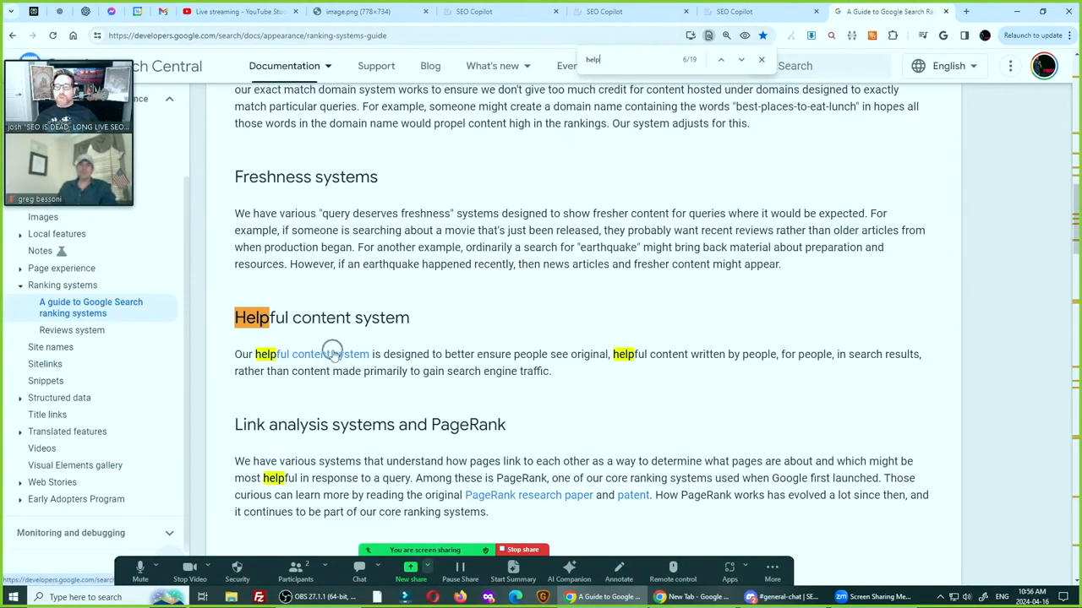
Close the duplicate SEO Copilot page and return to the generated article in the "med spas" content editor
left_click(744, 11)
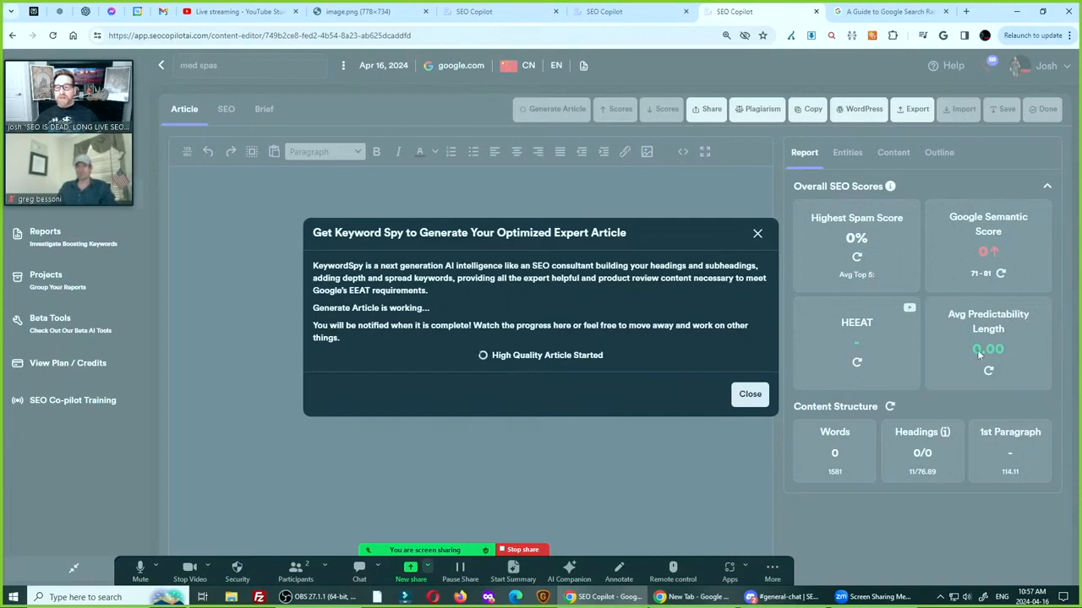
left_click(511, 12)
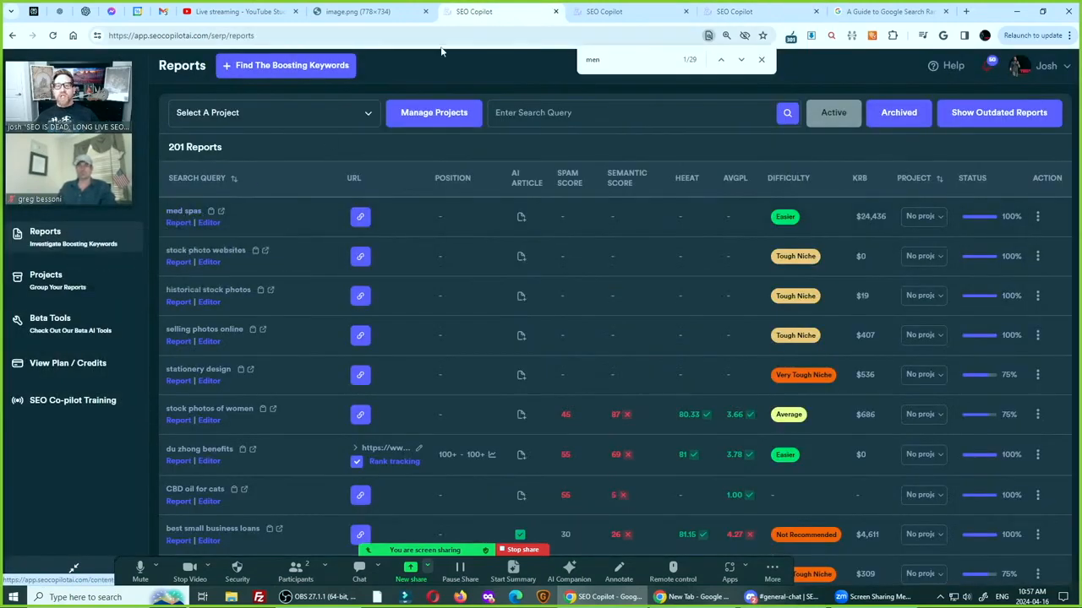
left_click(595, 18)
left_click(686, 11)
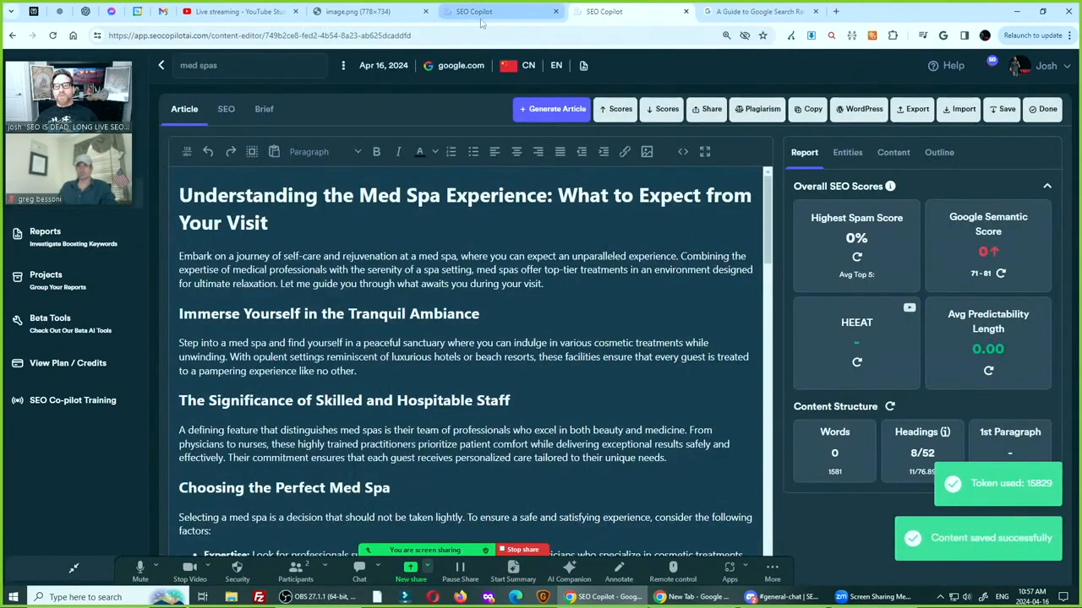
left_click(480, 20)
left_click(615, 12)
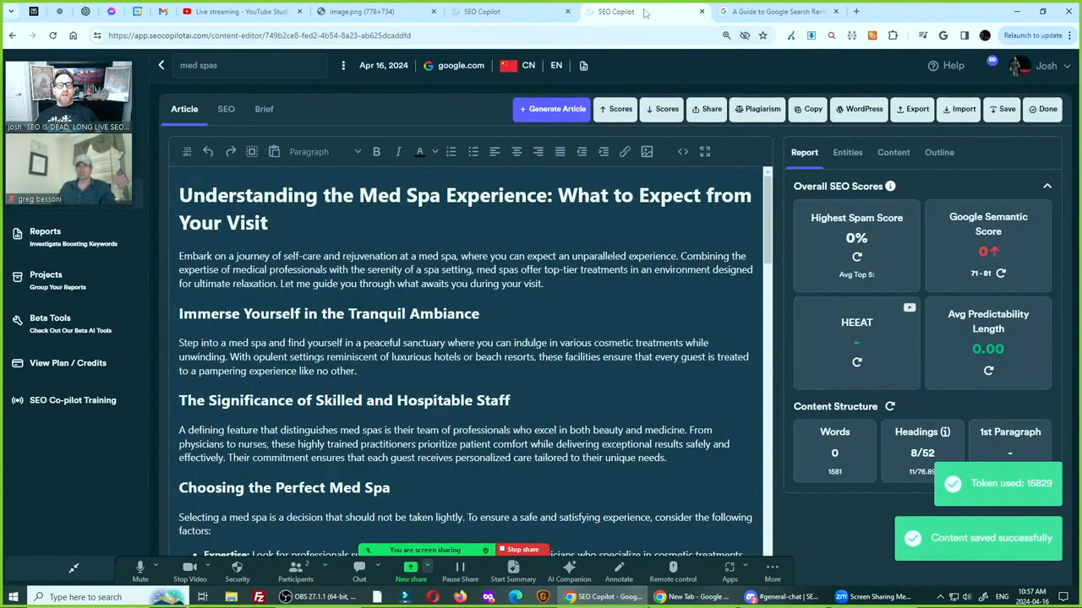
Calculate the article's spam score, Google semantic score, HEEAT and average predictability length, and dismiss the spam score explanation
left_click(858, 257)
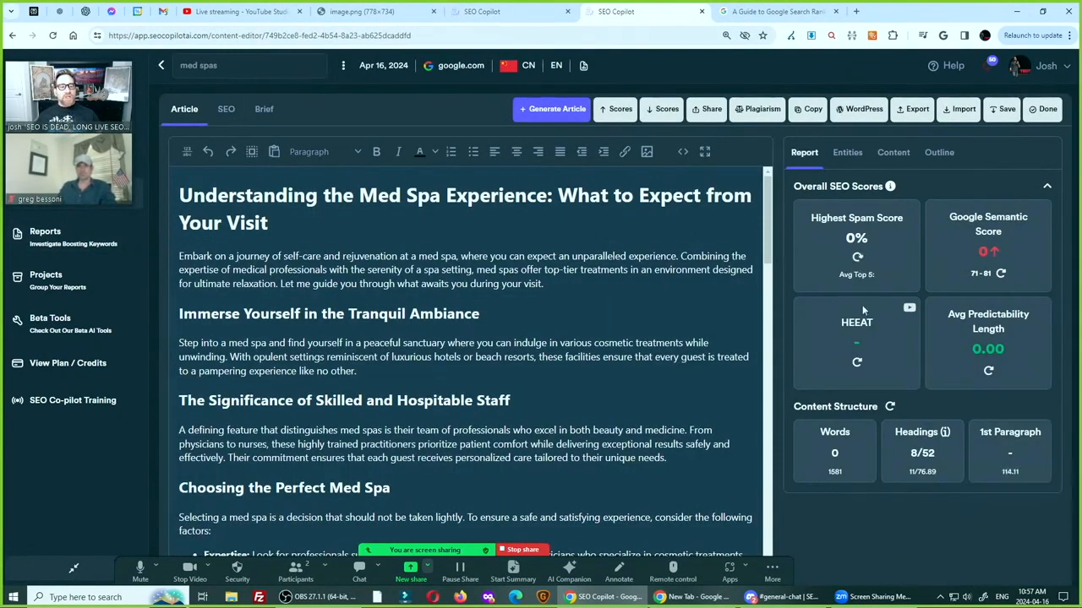
left_click(1002, 274)
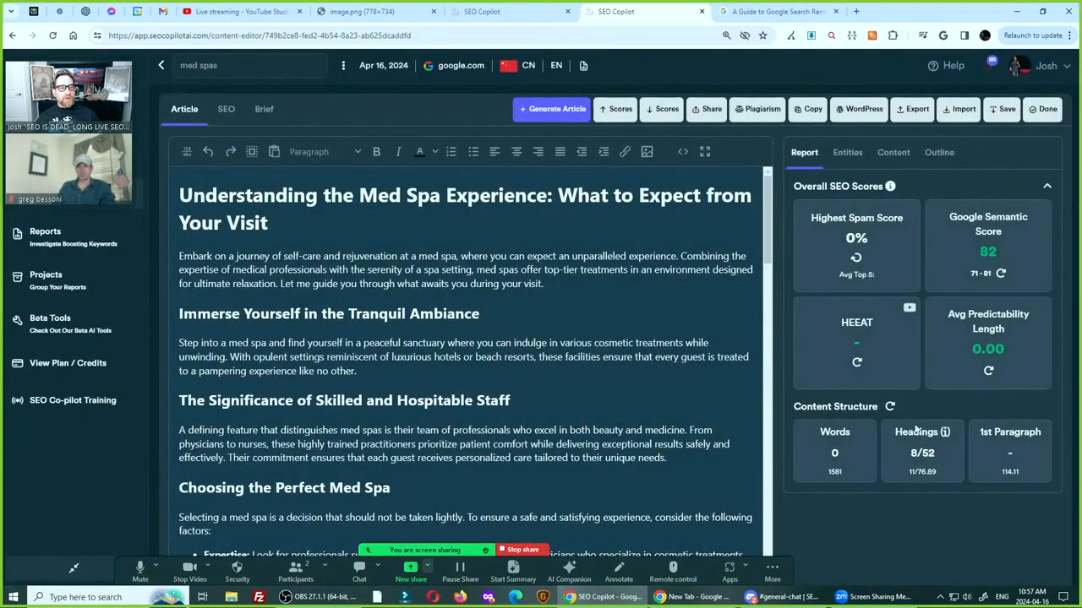
left_click(856, 363)
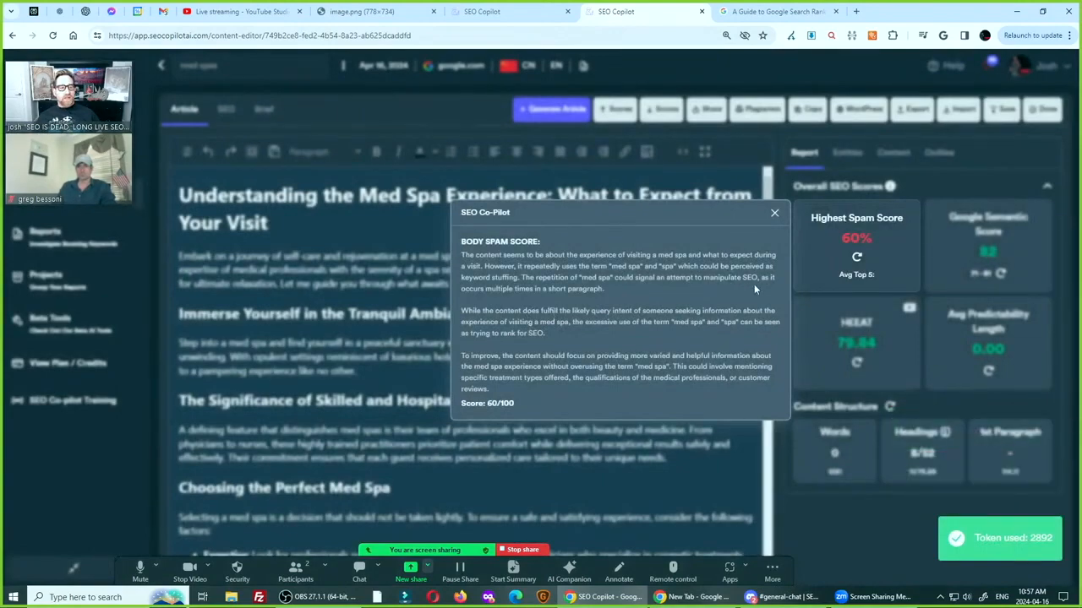
left_click(774, 212)
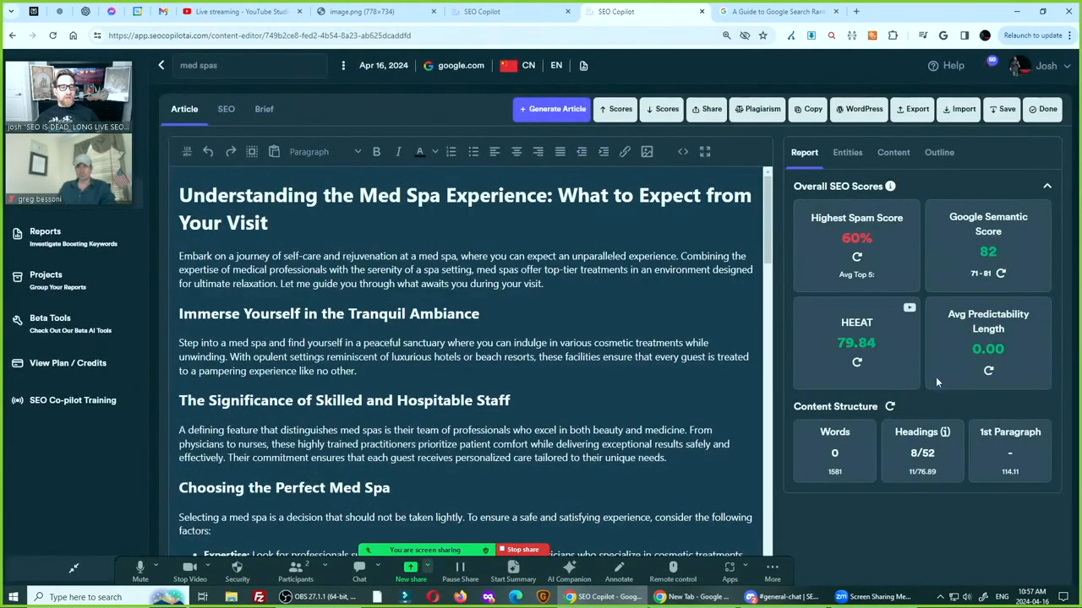
left_click(993, 372)
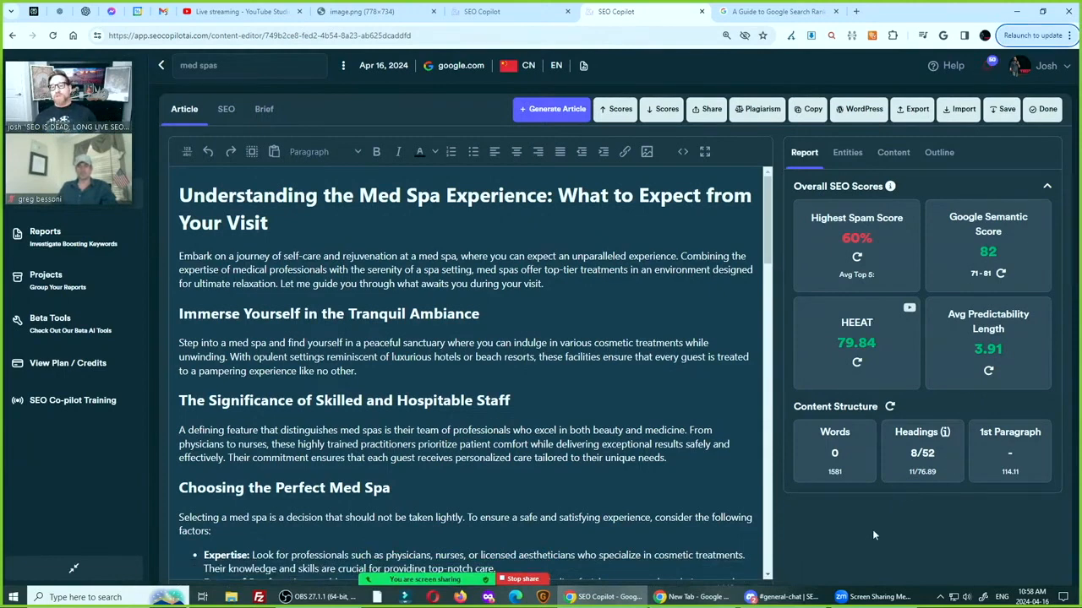
Recheck the generation settings without regenerating, then read the article through its "Making the Most of Your Med Spa Visit" section and check its word count
left_click(552, 114)
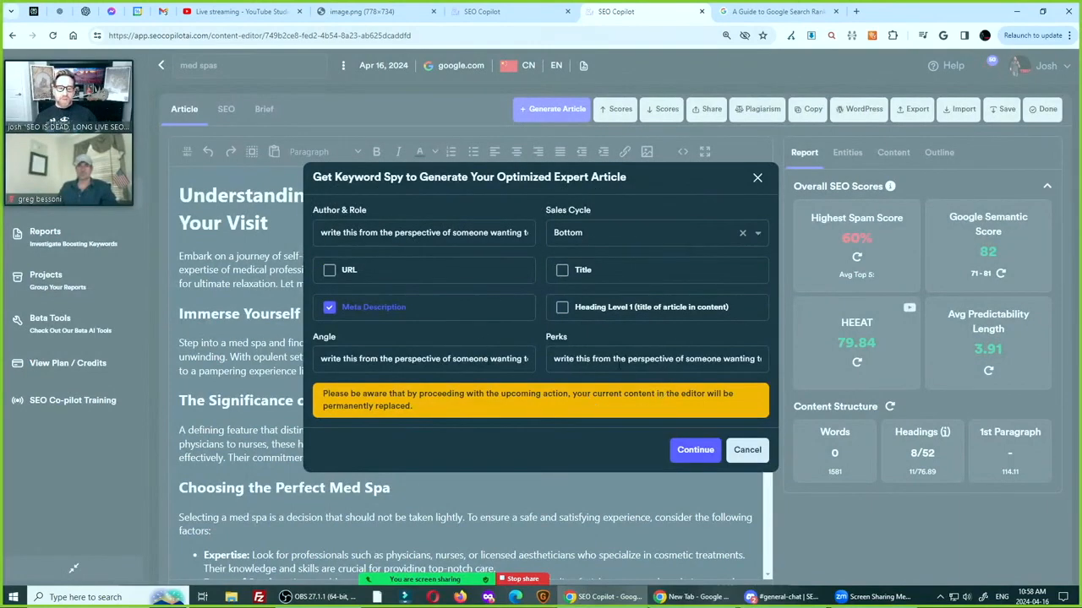
left_click(749, 452)
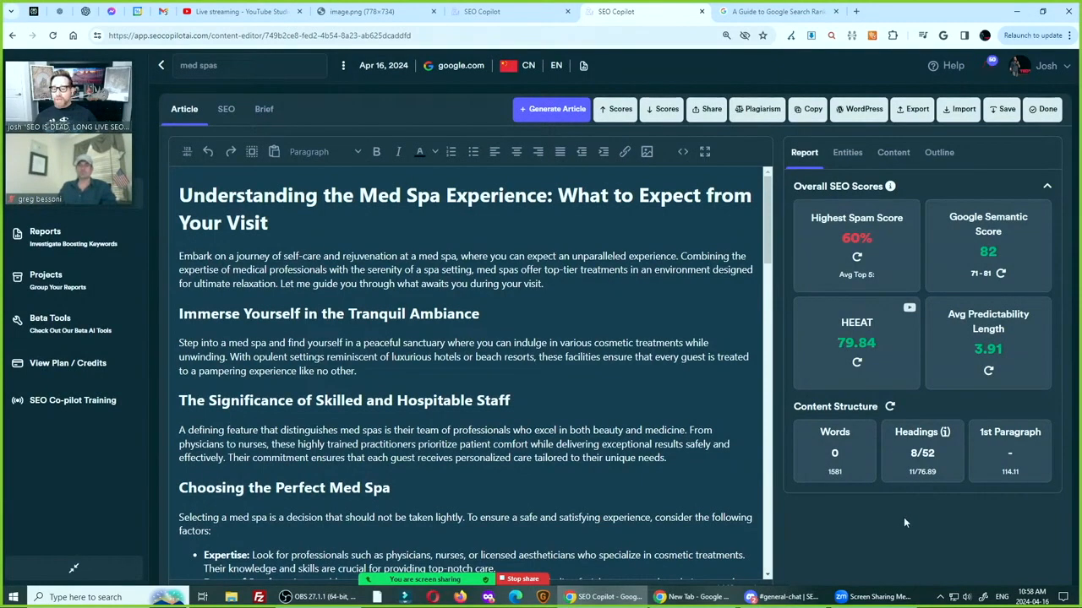
triple_click(333, 195)
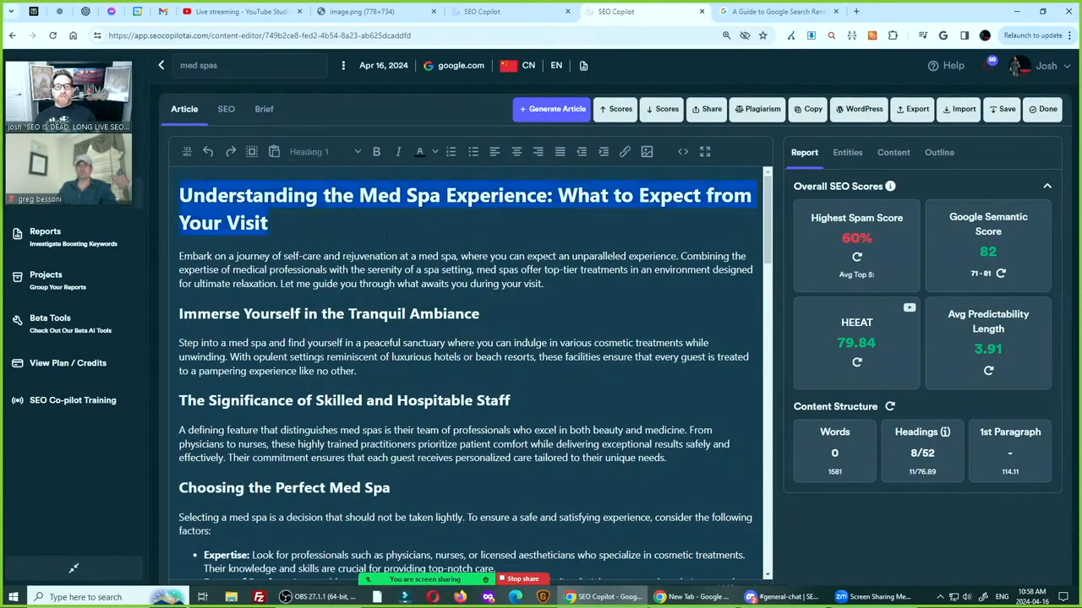
left_click(382, 228)
scroll(393, 279, "down", 5)
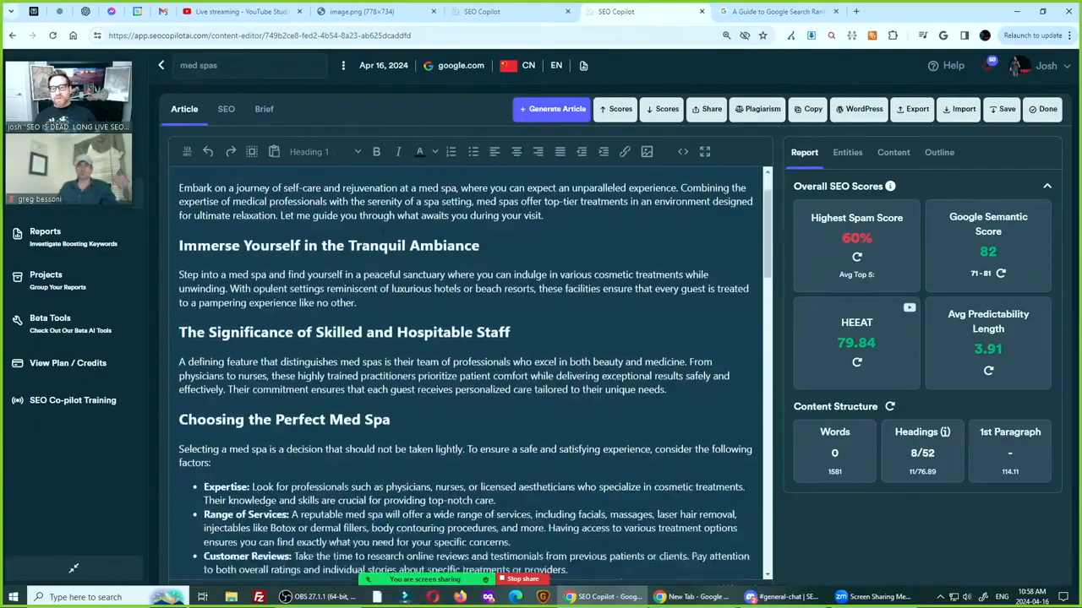
scroll(404, 328, "down", 9)
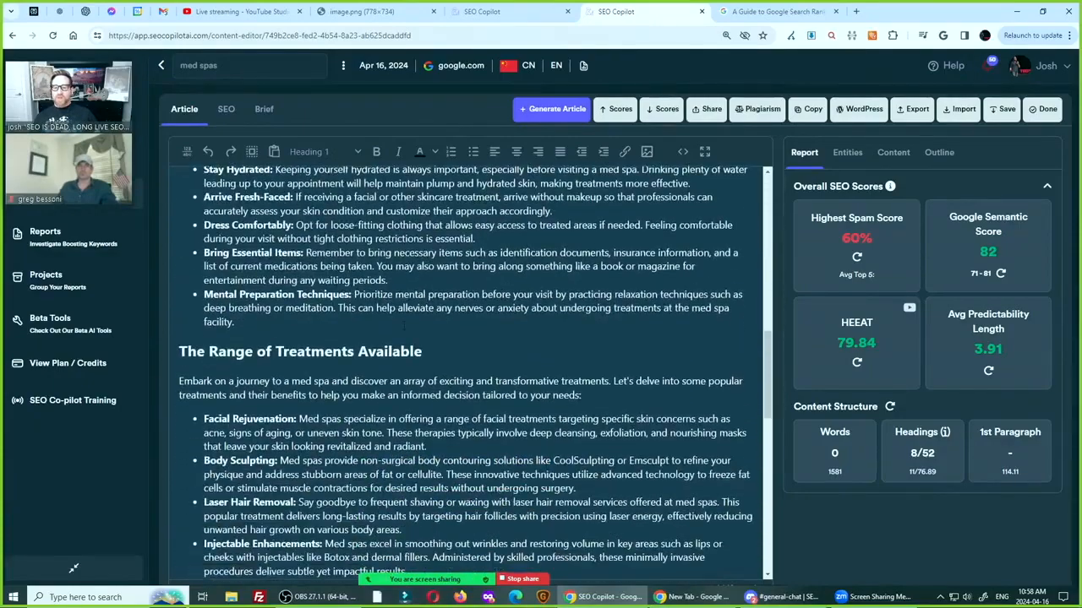
scroll(404, 327, "down", 5)
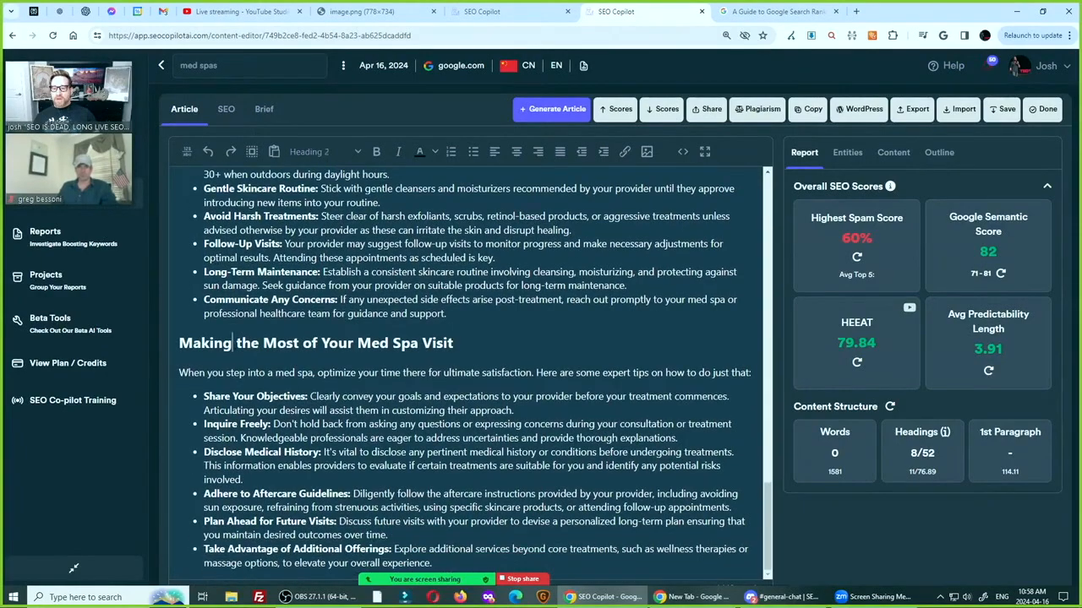
left_click_drag(234, 343, 509, 558)
left_click(480, 537)
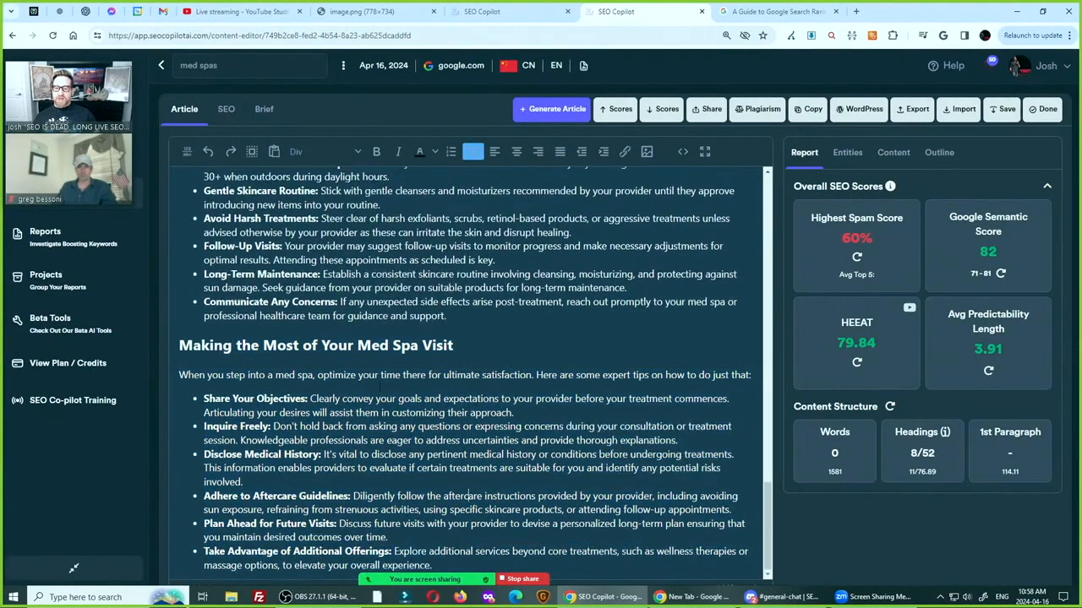
scroll(373, 372, "up", 17)
scroll(372, 372, "up", 1)
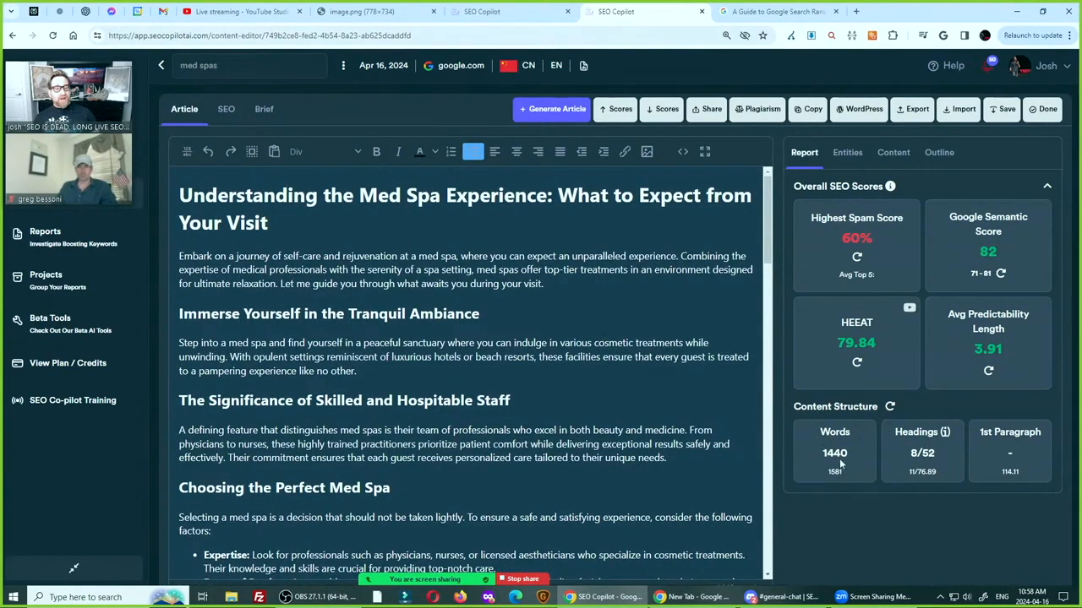
mouse_move(837, 473)
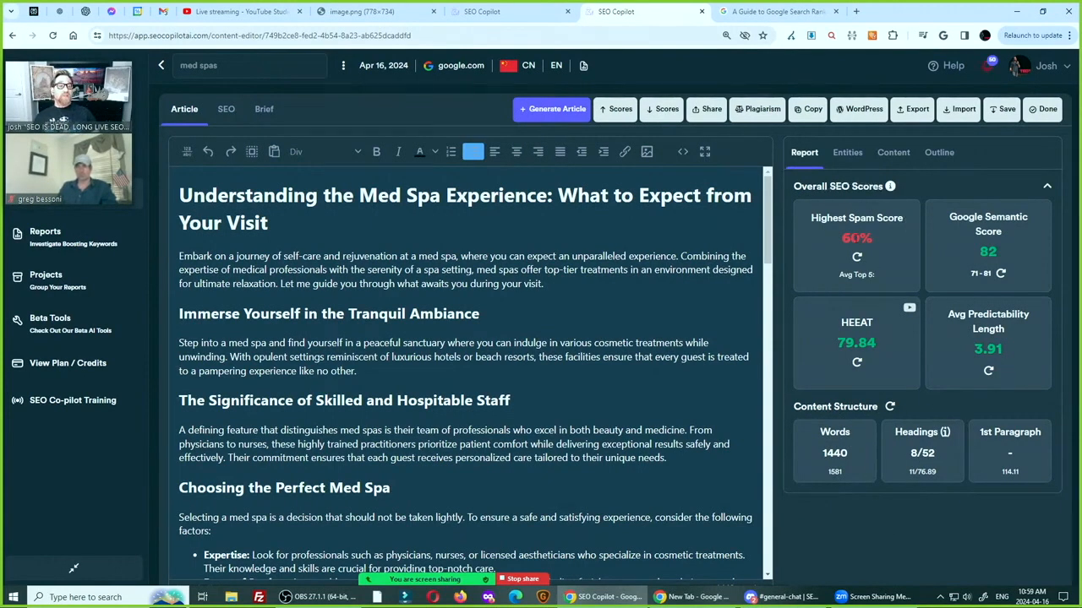
Read the explanation behind the article's highest spam score, focusing on the paragraph about keyword stuffing
left_click(856, 238)
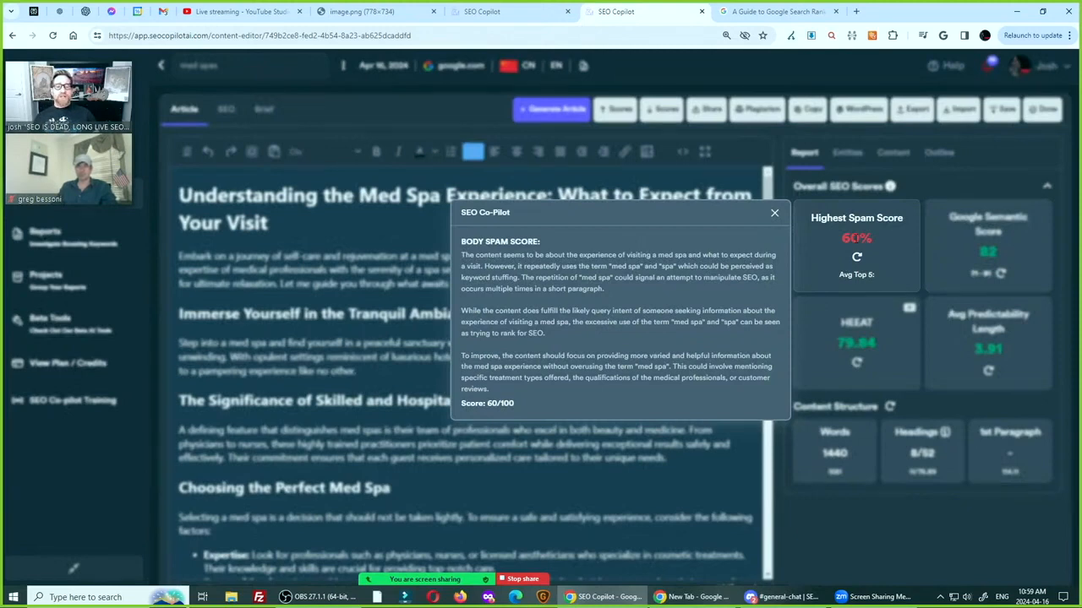
triple_click(553, 266)
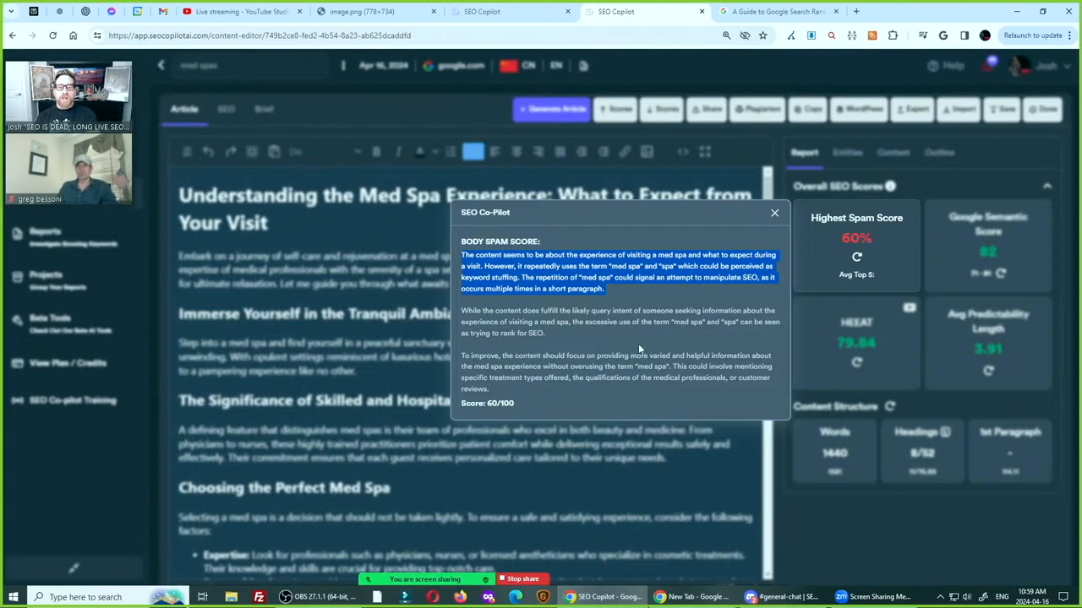
left_click(774, 214)
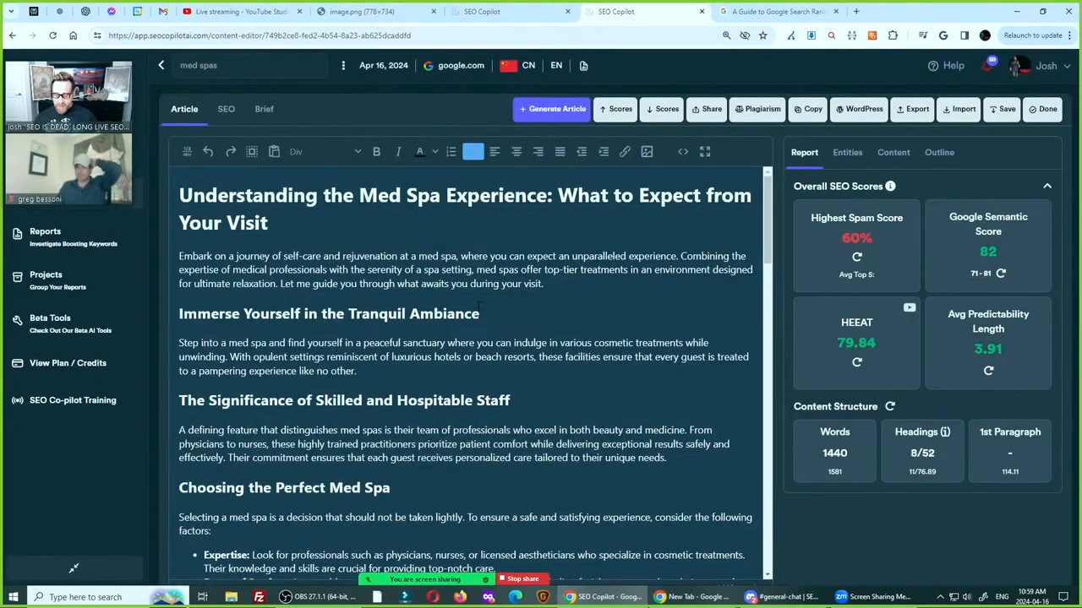
Find "med spa" throughout the article and change its first use in the opening paragraph to "medical spa"
key("ctrl+f")
type("med spa")
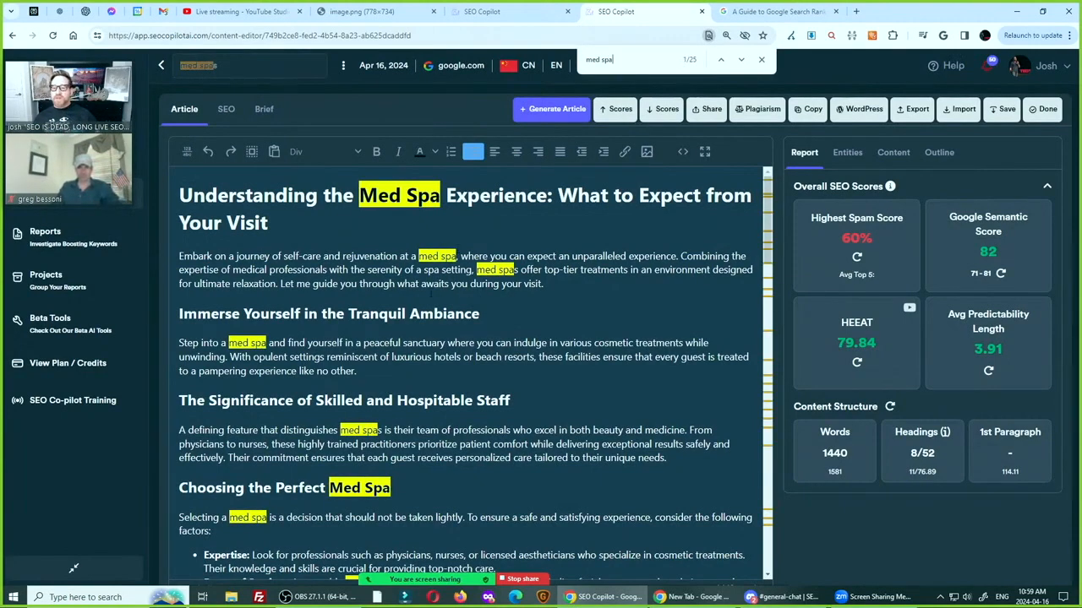
left_click(438, 254)
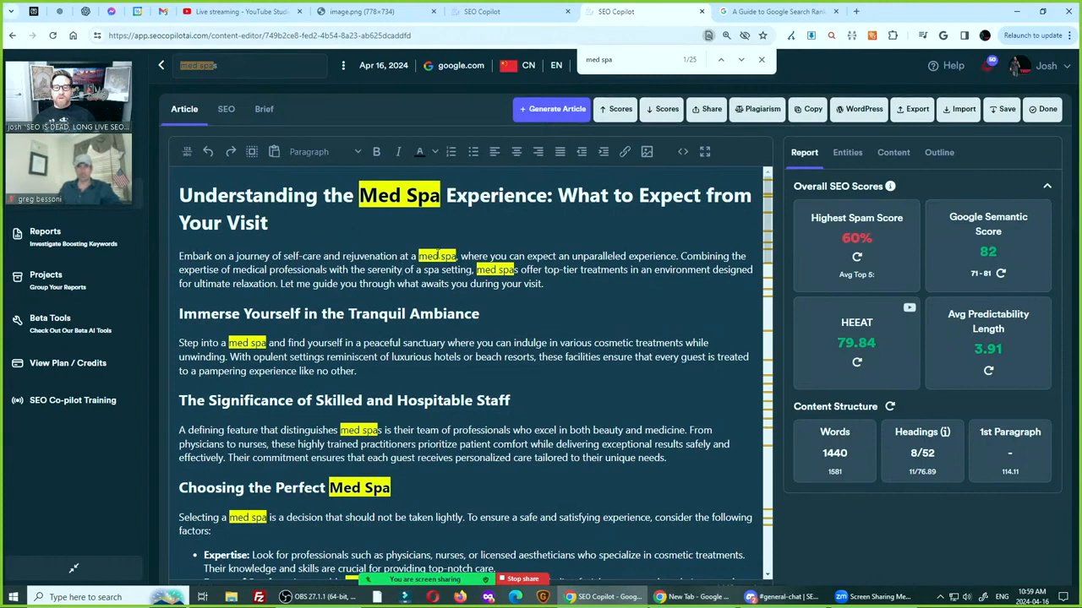
type("ical")
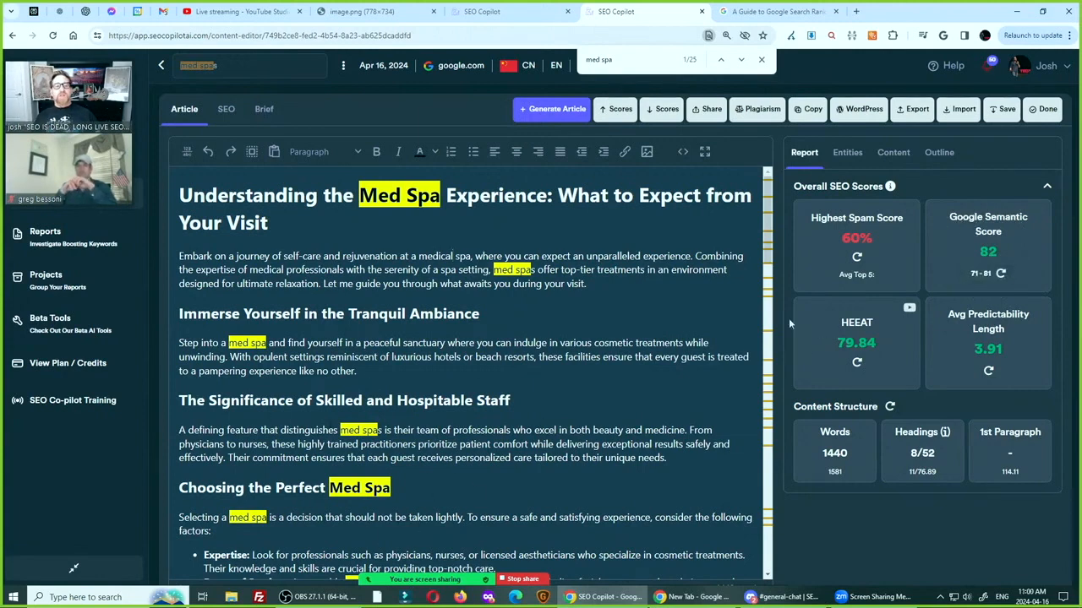
left_click(534, 485)
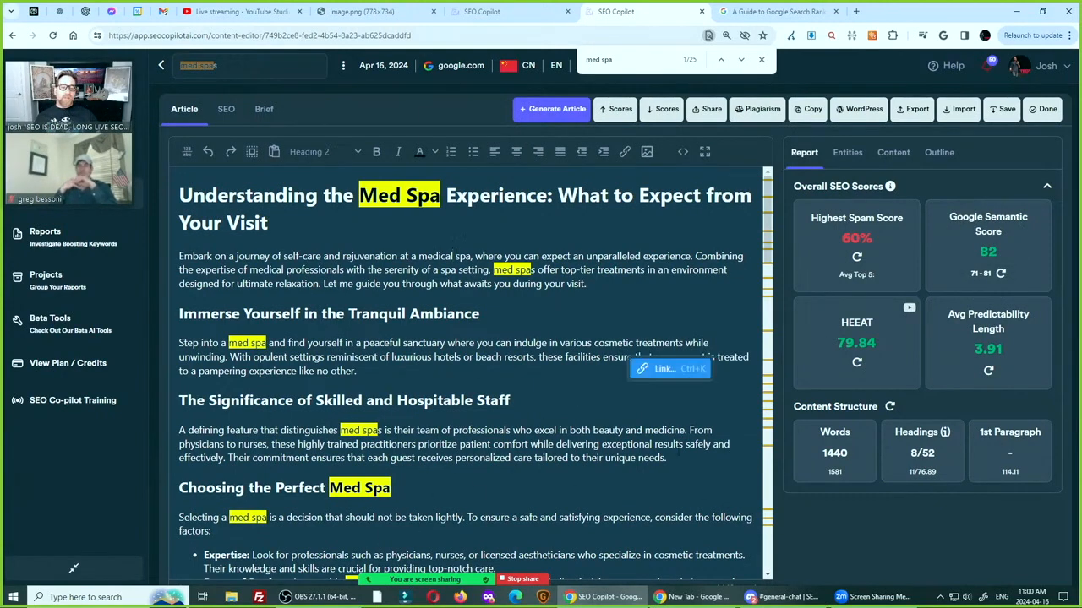
mouse_move(835, 554)
left_mouse_down()
mouse_move(892, 496)
mouse_move(867, 506)
mouse_move(885, 506)
mouse_move(902, 551)
mouse_move(904, 529)
mouse_move(882, 541)
mouse_move(878, 458)
mouse_move(837, 253)
mouse_move(815, 278)
mouse_move(808, 552)
left_mouse_up()
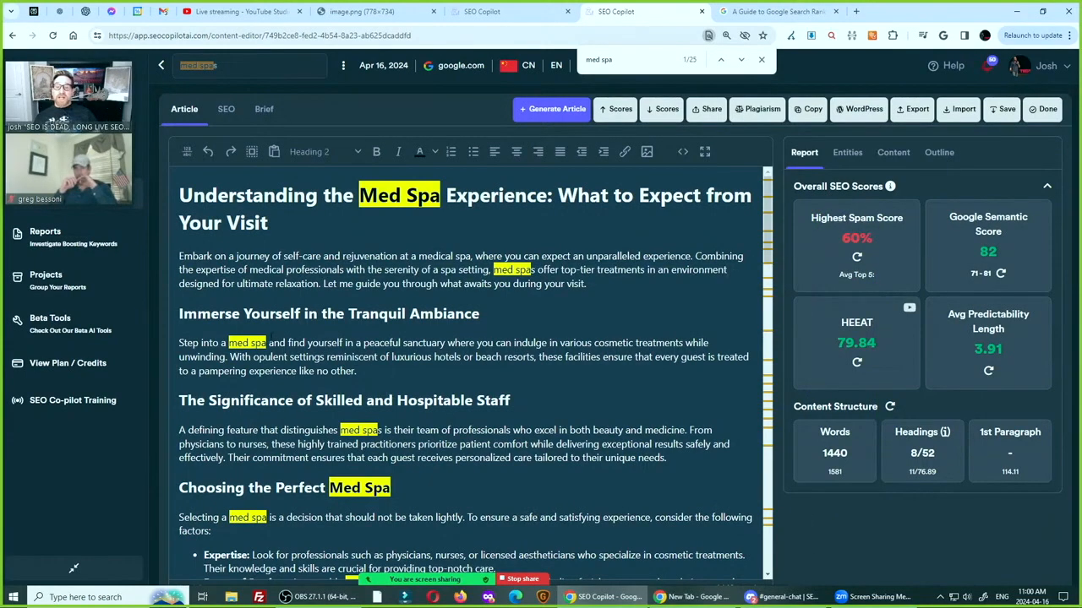
Reword "med spa" as "spa for medicla treatment" in the first sentence under "Immerse Yourself in the Tranquil Ambiance"
scroll(270, 331, "down", 4)
scroll(308, 344, "up", 4)
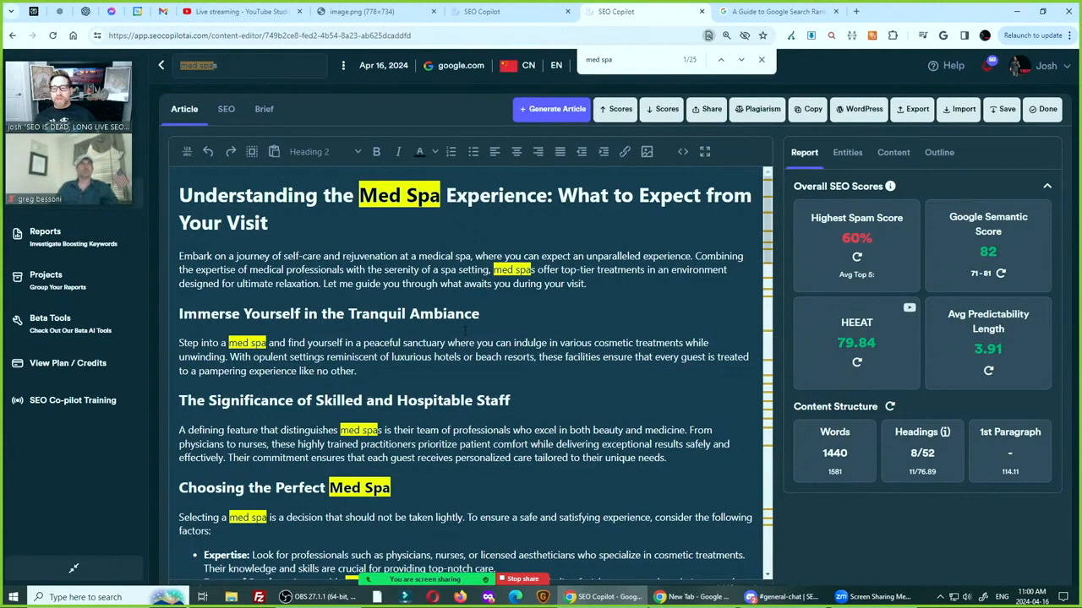
double_click(238, 343)
key("BackSpace")
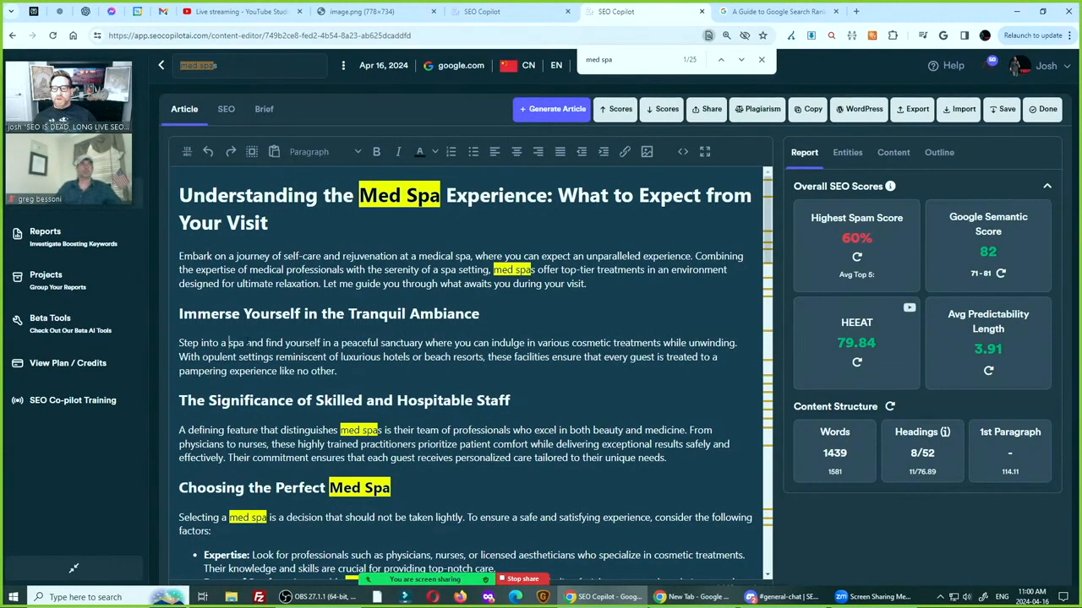
type("for medicla tre")
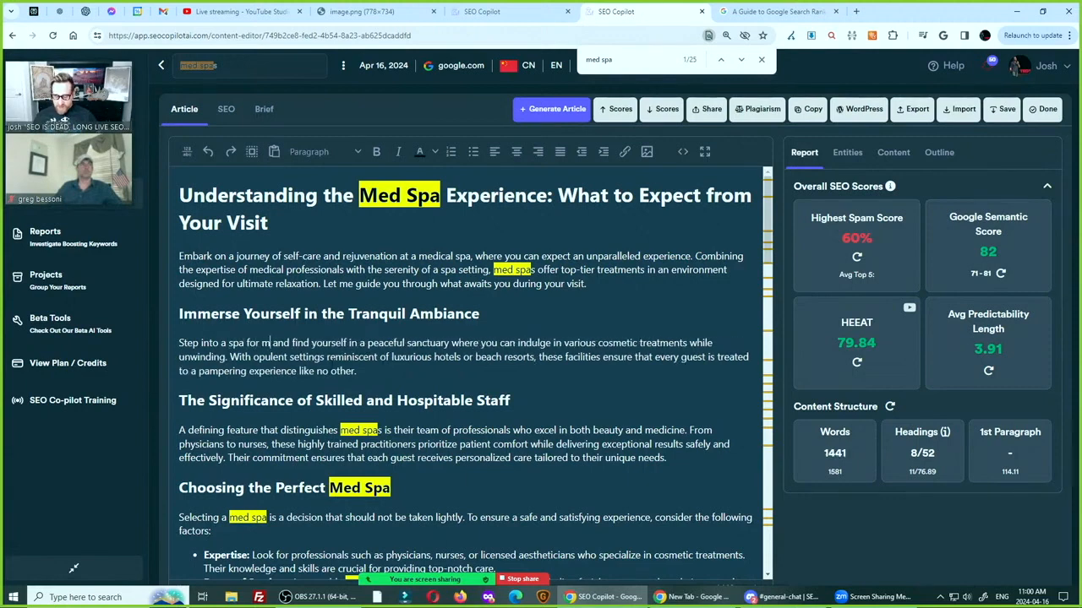
type("atment")
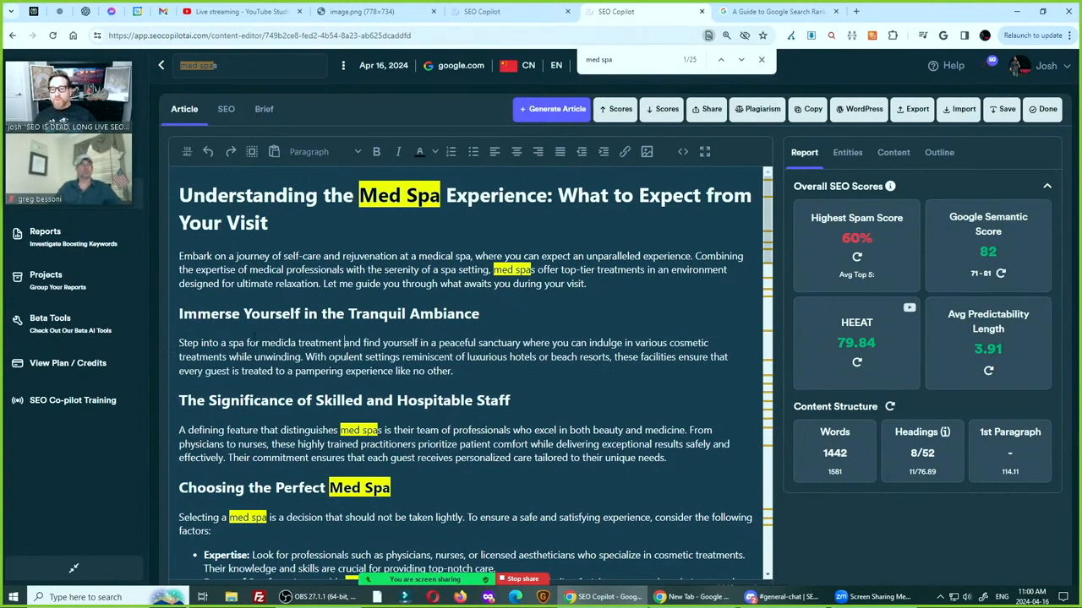
Correct the phrase under "Immerse Yourself in the Tranquil Ambiance" to "spa dedicated to medical treatment" and copy it
double_click(254, 342)
type("dedicated to")
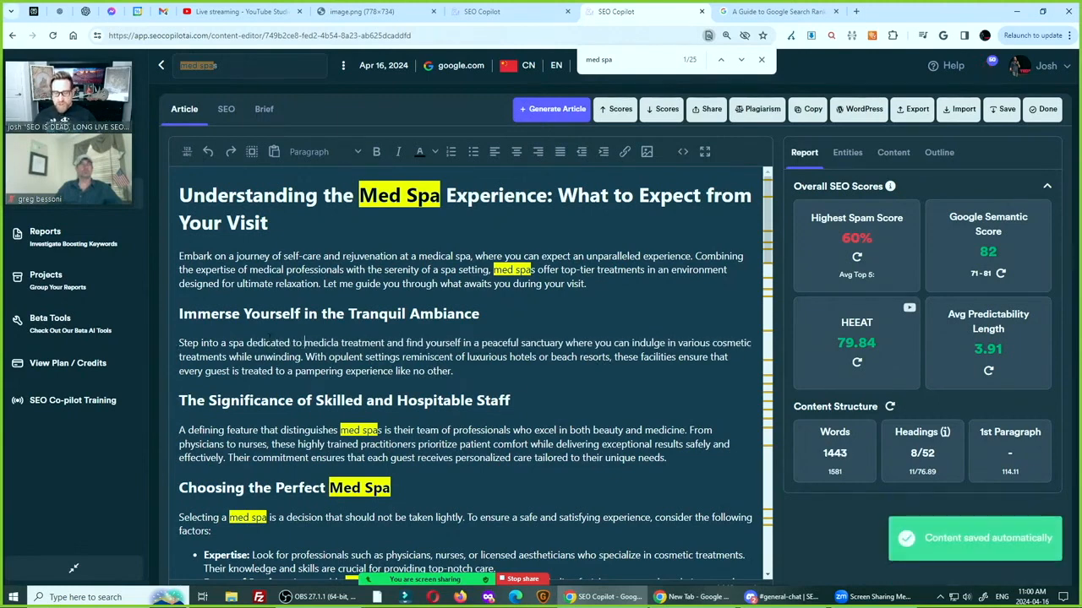
key("Right")
key("Right")
key("Right")
key("Right")
key("Right")
key("Right")
key("BackSpace")
key("Right")
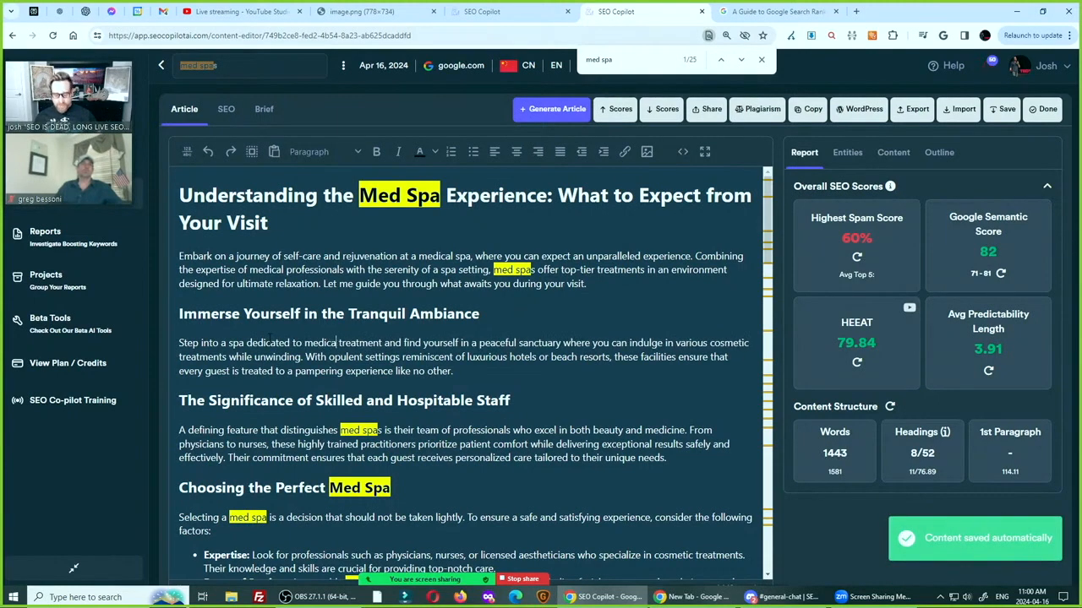
type("l")
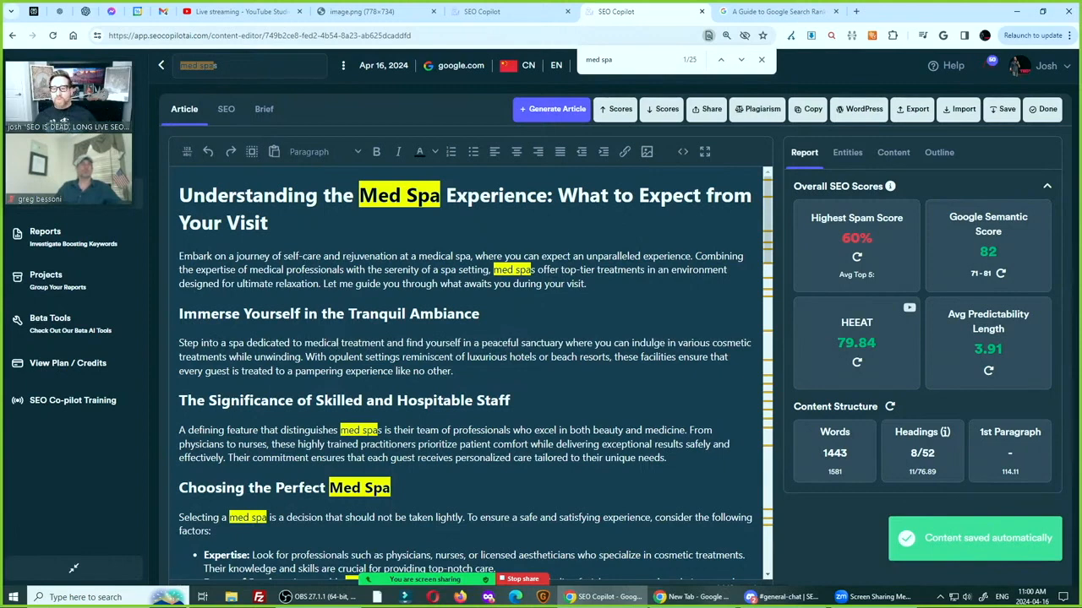
left_click_drag(230, 343, 390, 335)
key("ctrl+c")
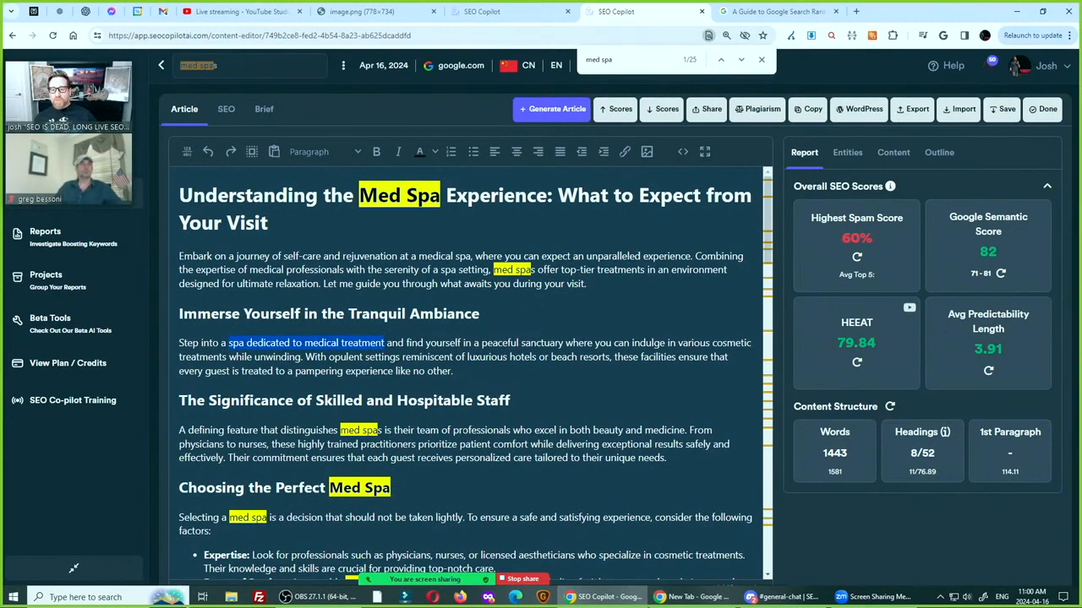
Change "med spas" to "medical spas" in the skilled staff paragraph and reword the following heading as "Choosing the Perfect Medical Spa"
double_click(353, 430)
key("BackSpace")
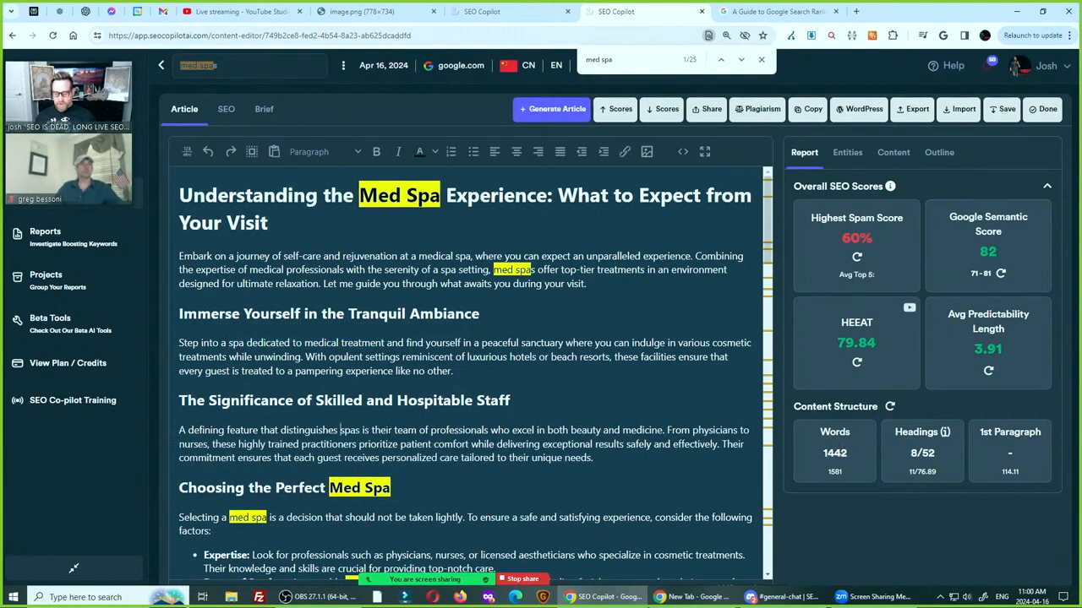
type("medical")
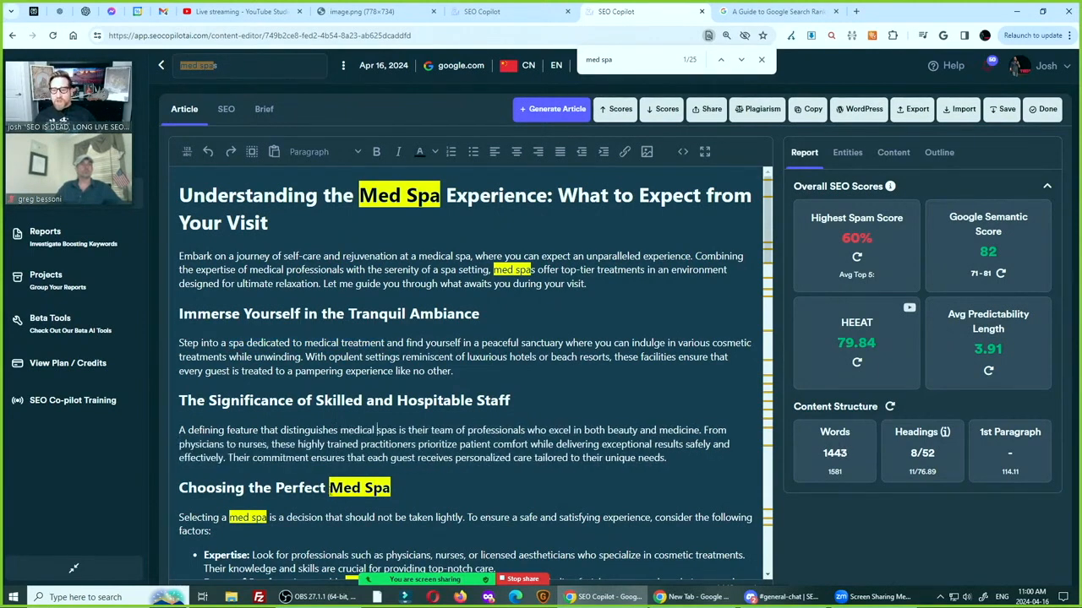
left_click(331, 489)
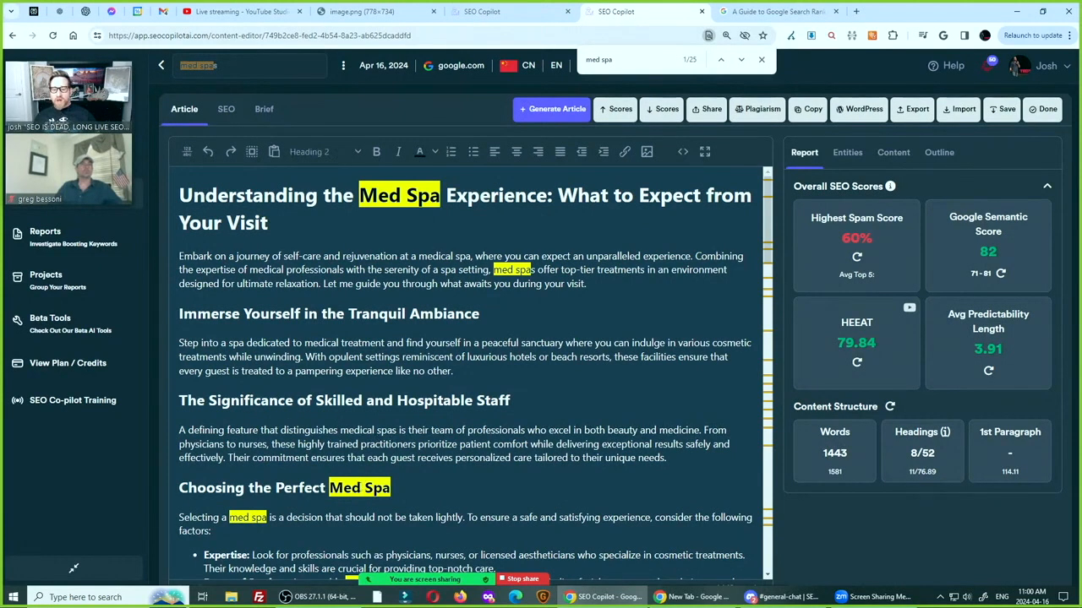
type("ical")
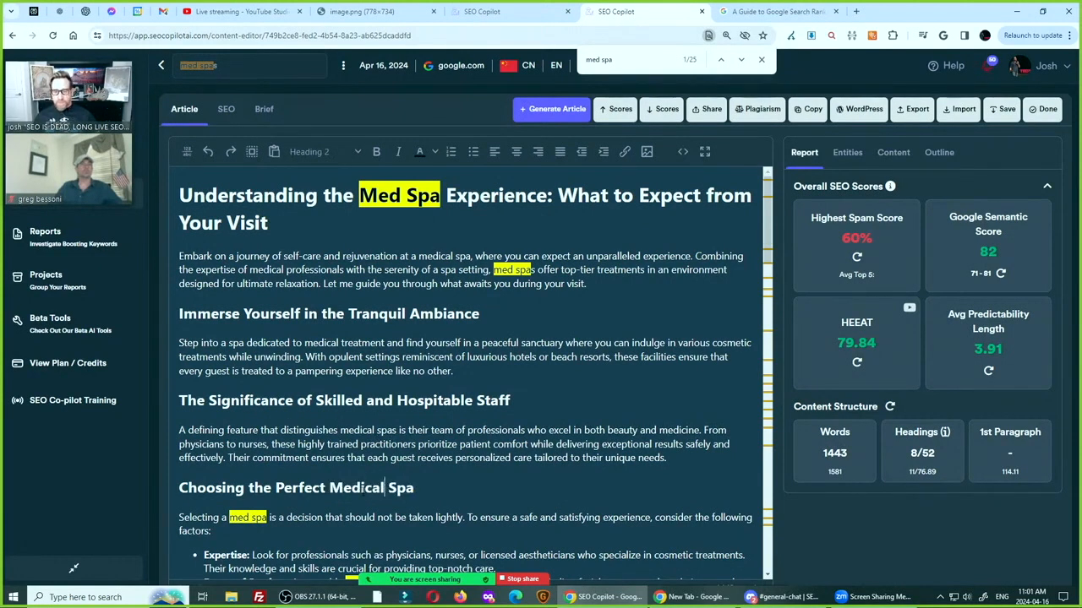
Replace "med spa" with the copied "spa dedicated to medical treatment" in the first sentence under "Choosing the Perfect Medical Spa"
scroll(363, 423, "down", 2)
left_click_drag(229, 348, 269, 348)
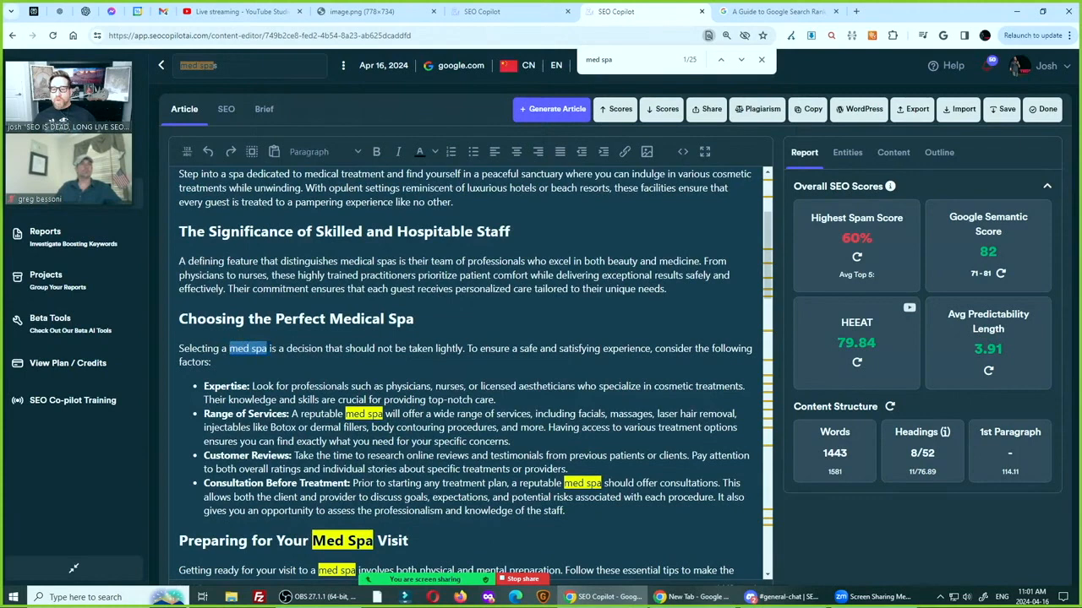
key("ctrl+v")
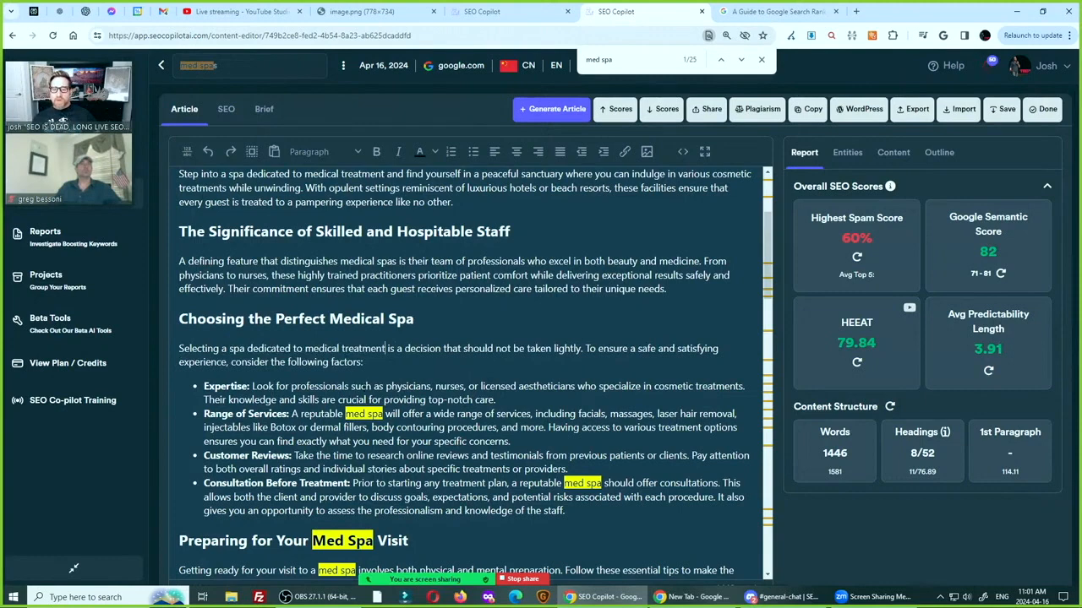
Shorten "med spa" to "spa" in the "Range of Services" and "Consultation Before Treatment" bullets
double_click(353, 414)
key("BackSpace")
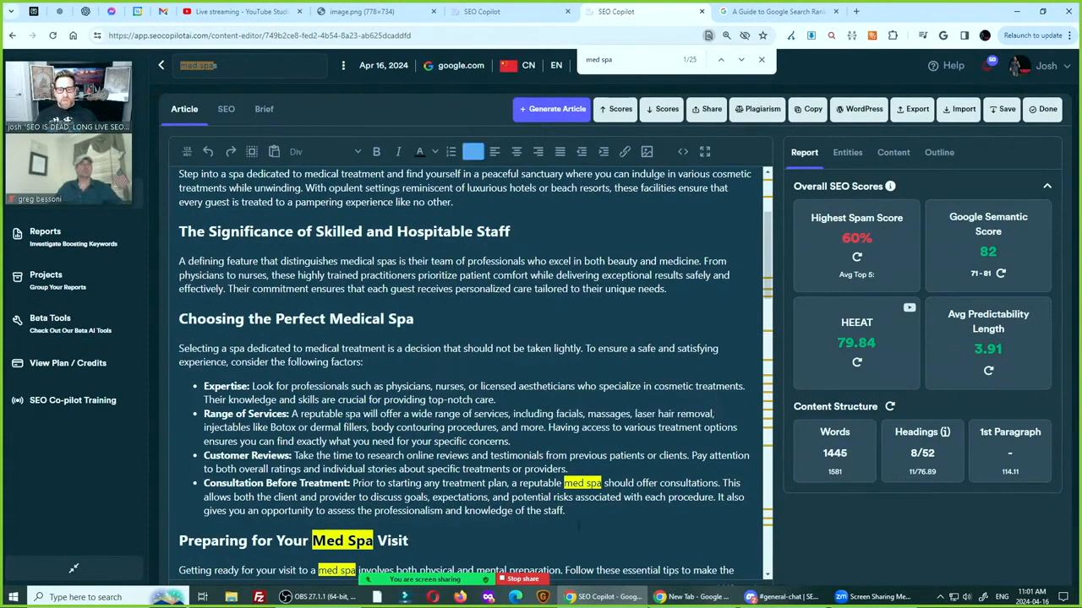
double_click(571, 484)
key("BackSpace")
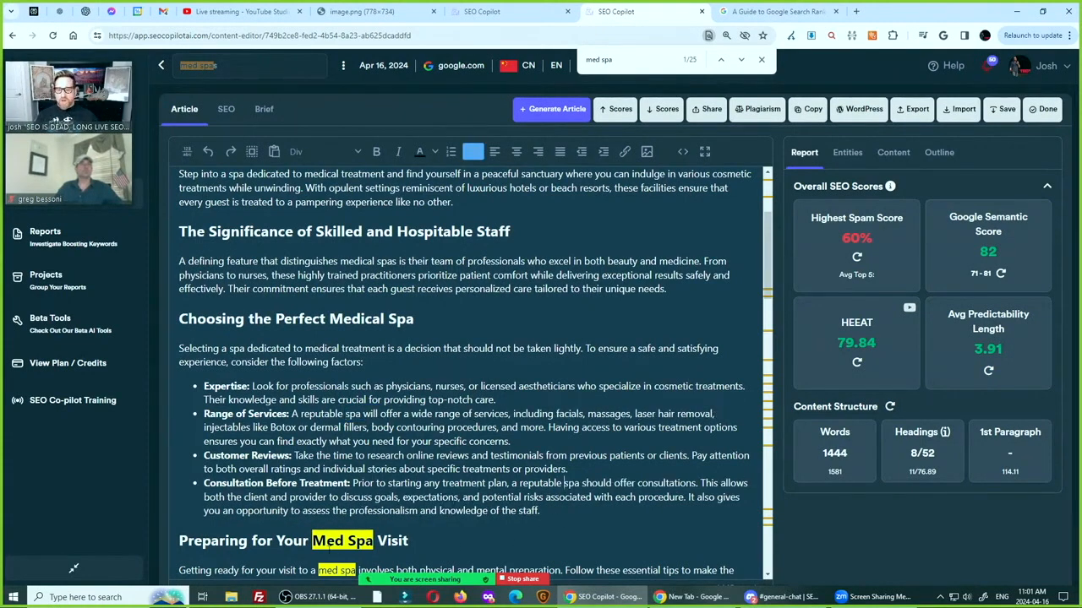
Change "med spa" to "medical spa" in the introductory sentence under "Preparing for Your Med Spa Visit"
scroll(474, 371, "down", 2)
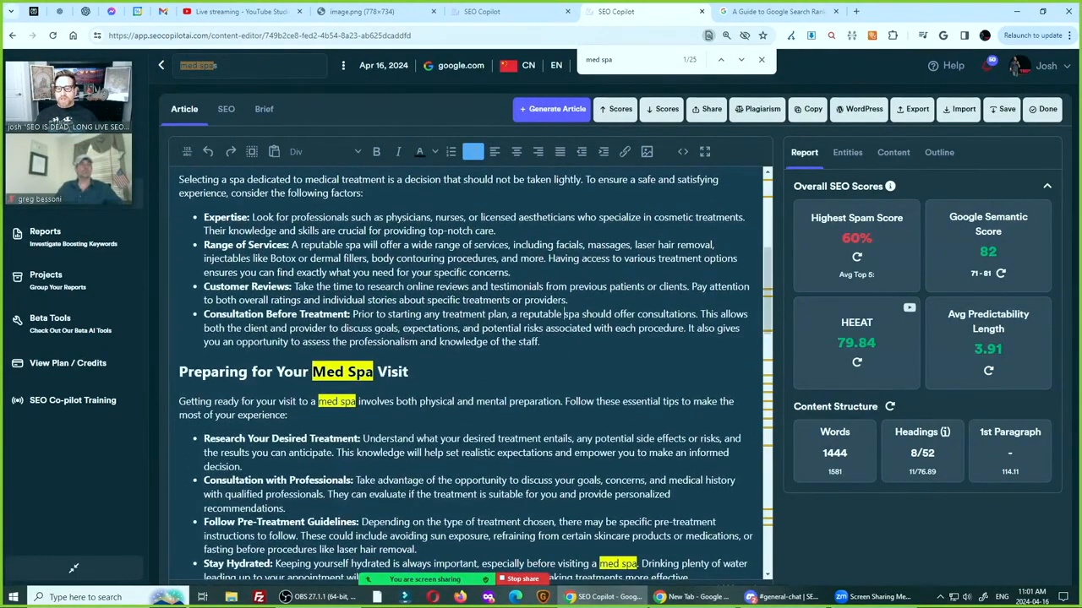
double_click(328, 402)
type("medsp")
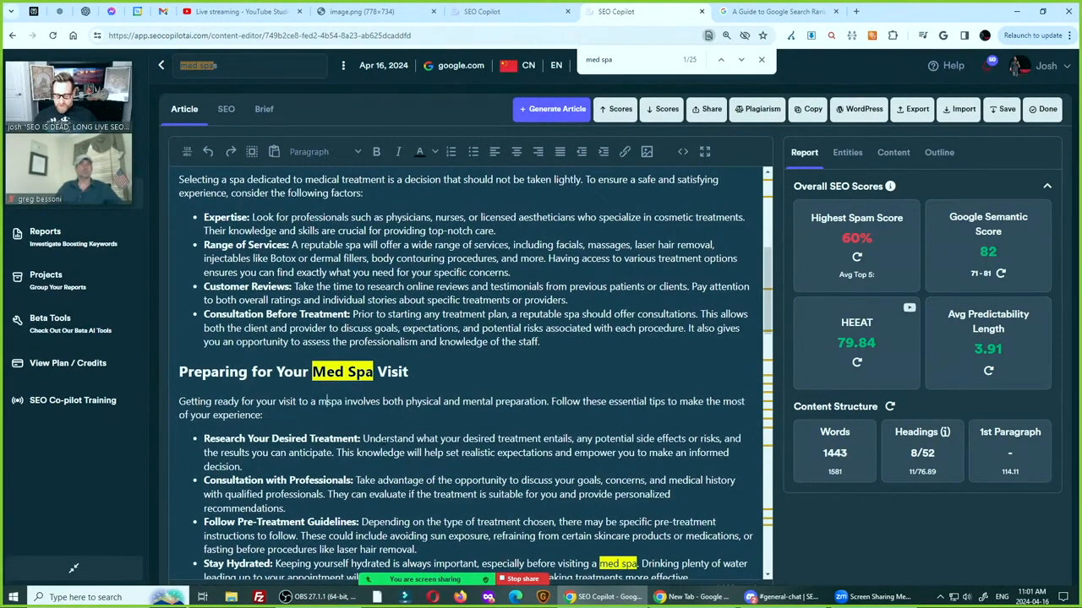
key("BackSpace")
key("BackSpace")
type("ical")
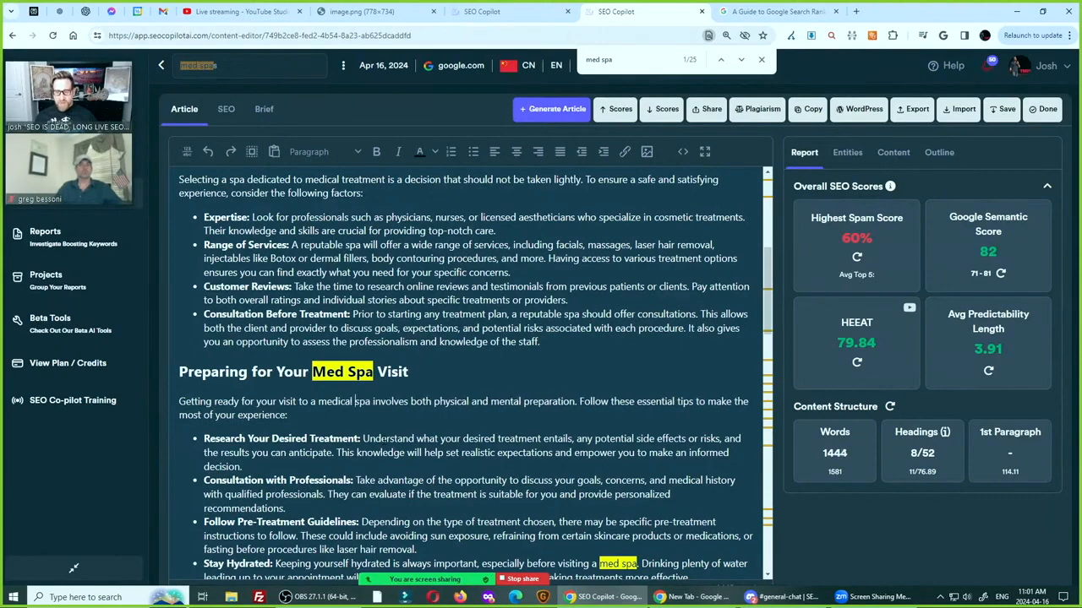
Reword "a med spa" as "our spa" in the "Stay Hydrated" bullet
scroll(473, 372, "down", 2)
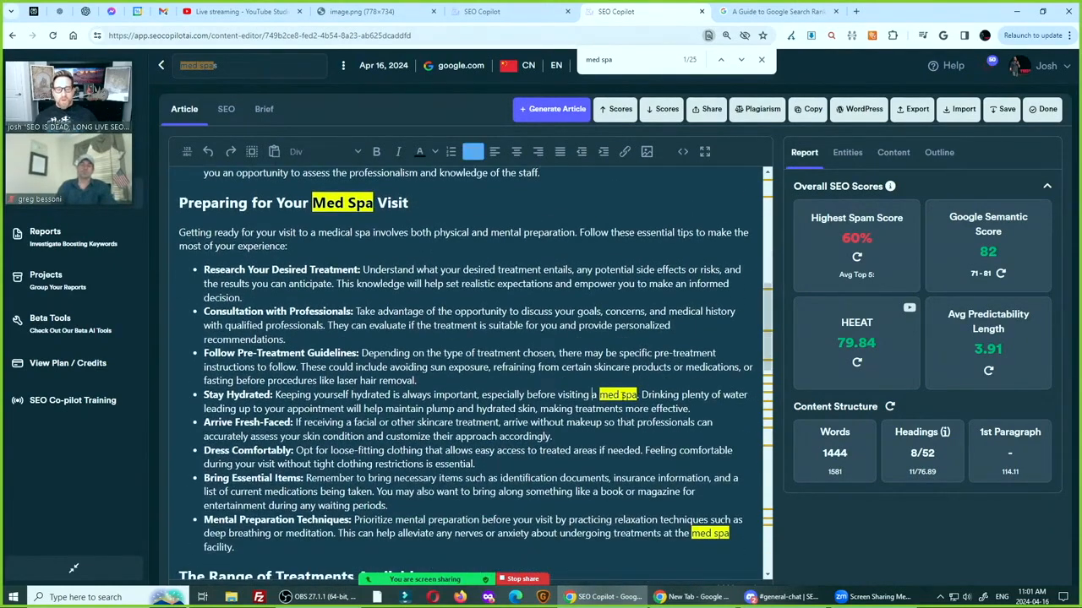
key("BackSpace")
type("our")
key("Delete")
key("Delete")
key("Delete")
key("Delete")
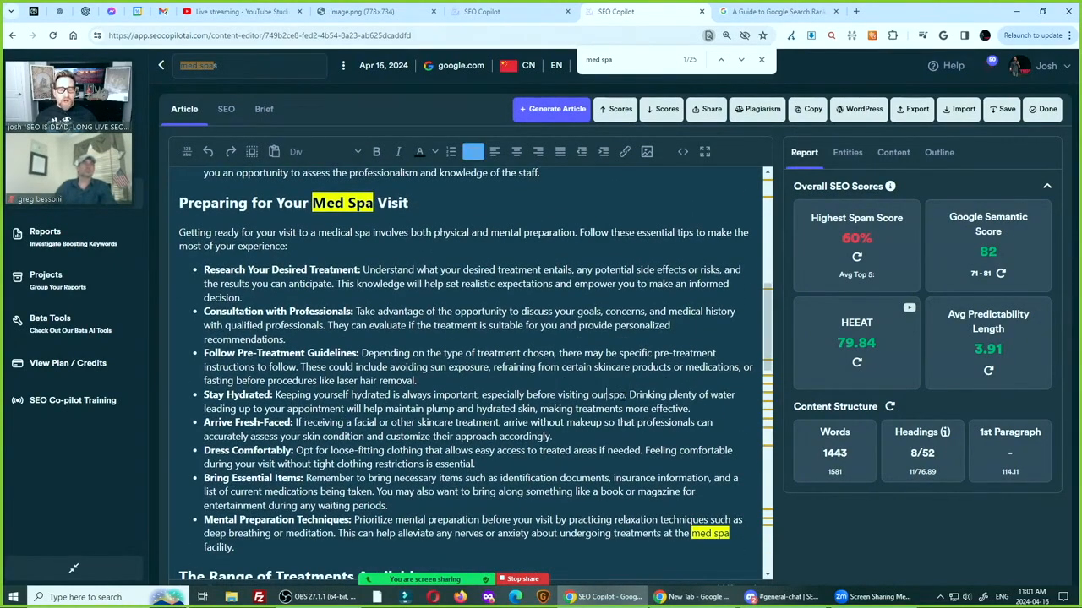
Reword "the med spa facility" as "our spa facility" in the "Mental Preparation Techniques" bullet
scroll(690, 307, "down", 3)
left_click(690, 308)
key("Delete")
key("Delete")
key("Delete")
key("Delete")
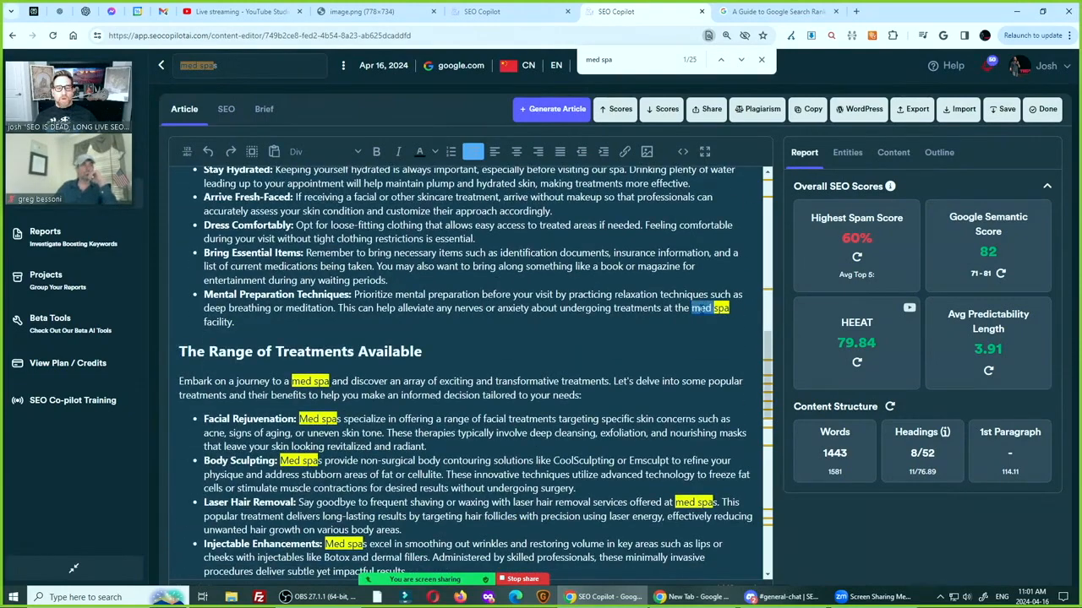
key("BackSpace")
key("BackSpace")
key("BackSpace")
type("our")
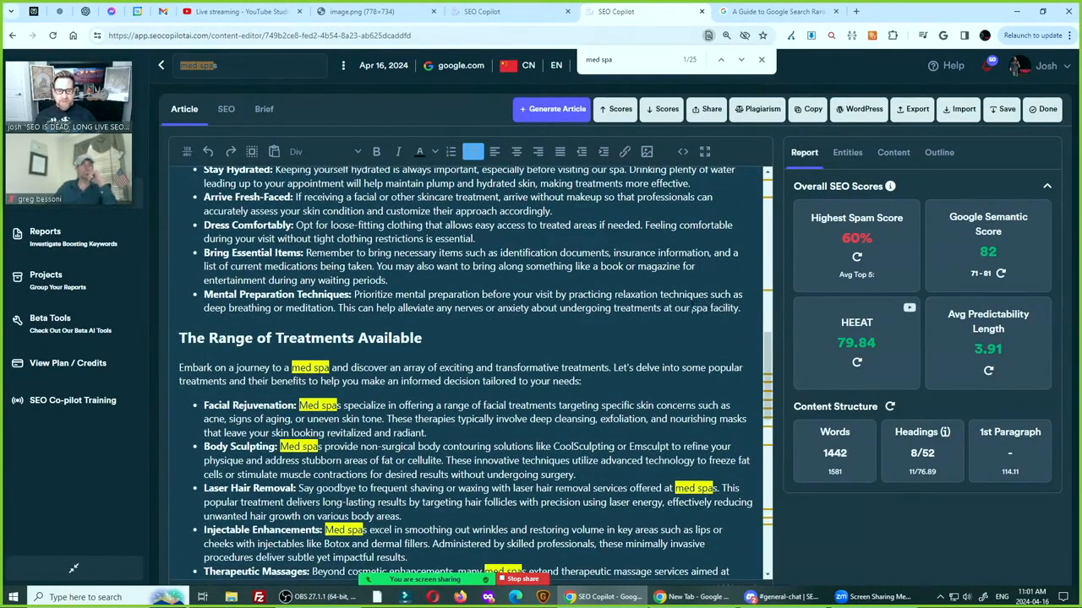
Delete the intro paragraph under "The Range of Treatments Available" and reword "Med spas" in the Facial Rejuvenation bullet as "Spas dedicated to medical treatments"
triple_click(376, 368)
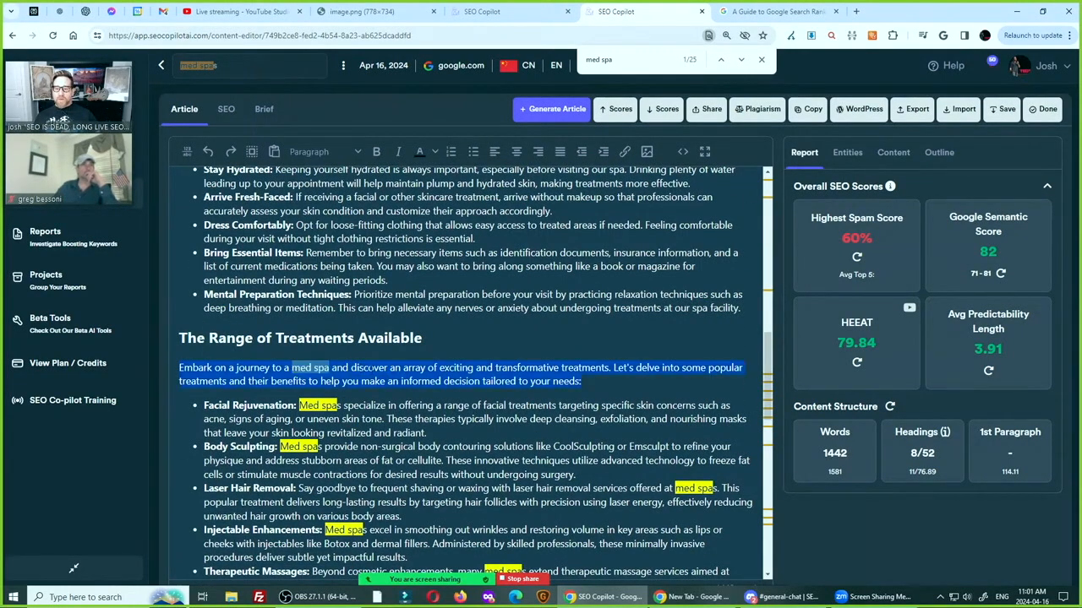
key("BackSpace")
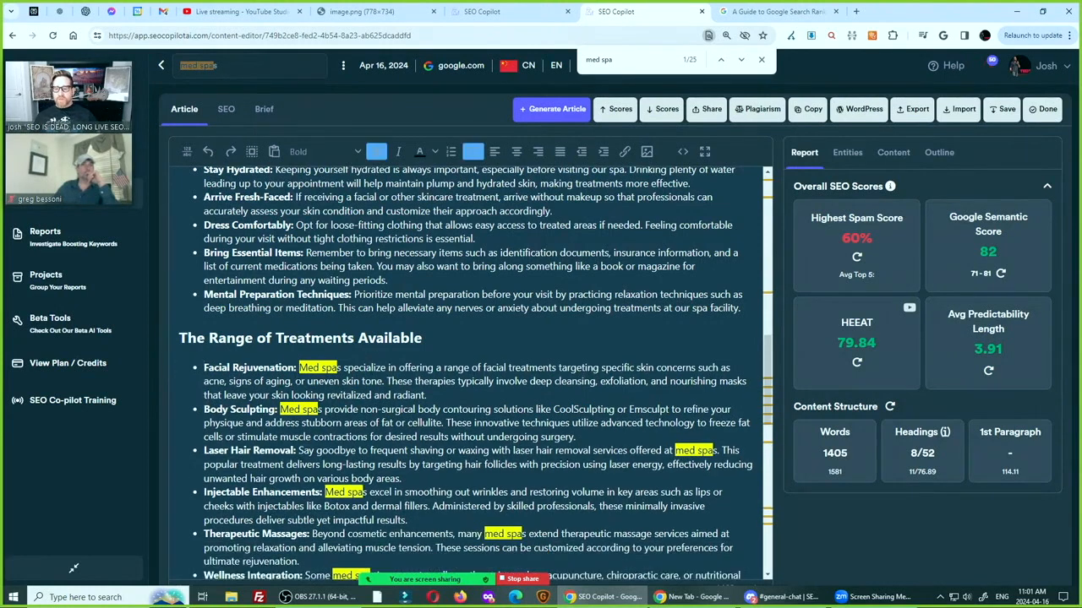
left_click_drag(299, 368, 341, 368)
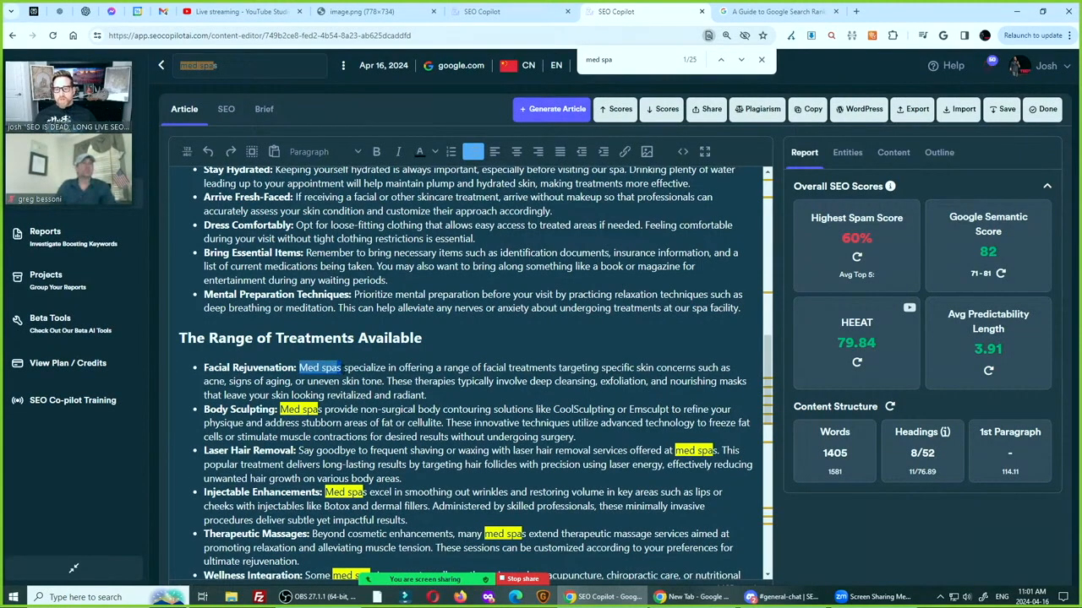
type("spa dedicated to medical treatment")
left_click(304, 368)
key("BackSpace")
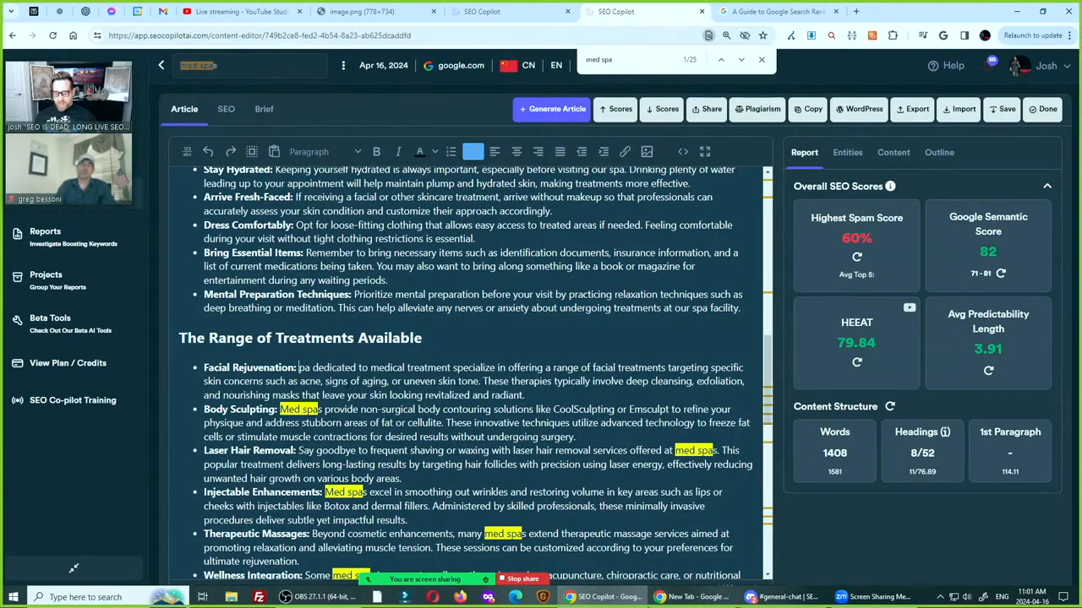
type("Spad")
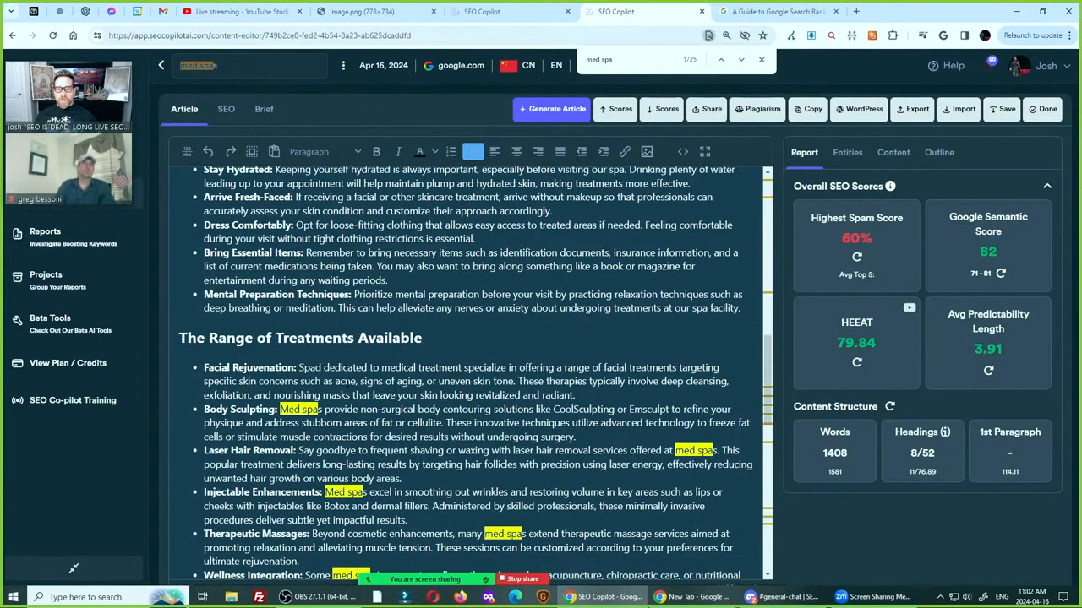
type("s")
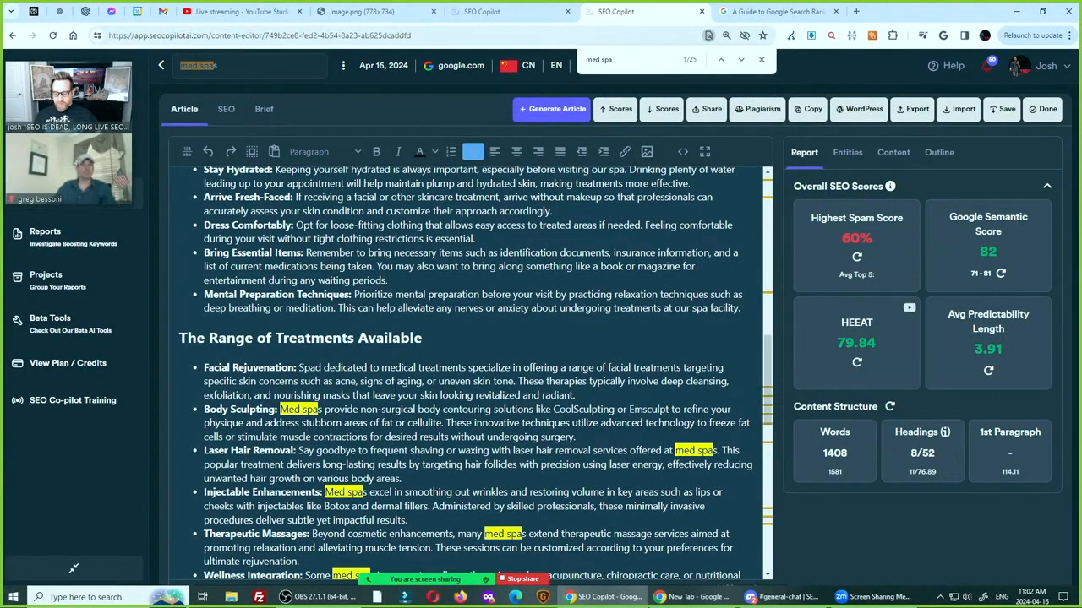
key("BackSpace")
type("s")
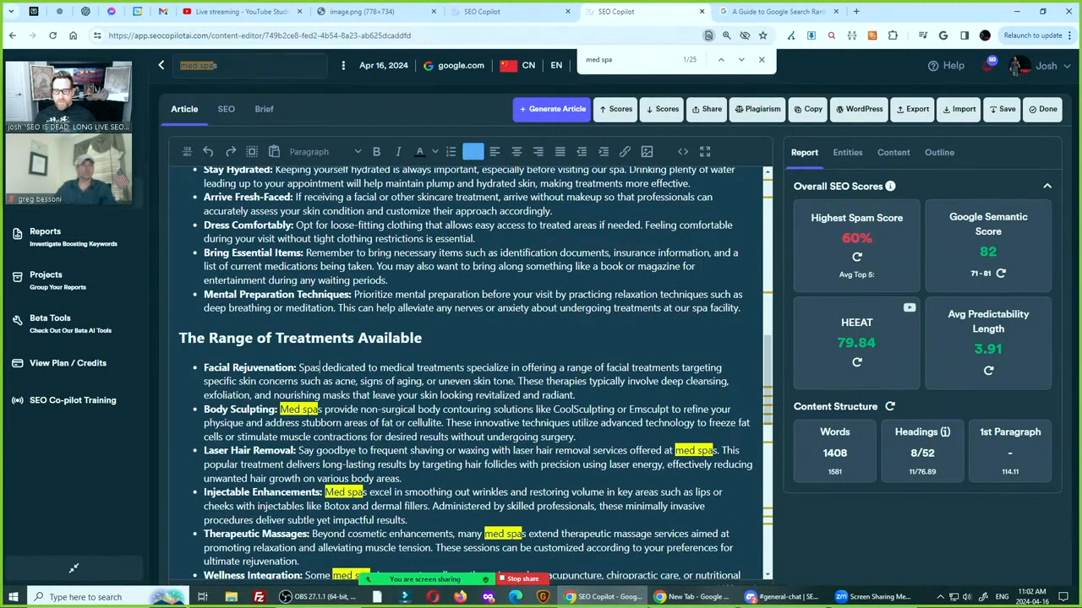
Undo the Facial Rejuvenation rewording and the deletion of the intro paragraph above it
key("ctrl+z")
key("ctrl+z")
key("ctrl+z")
key("ctrl+z")
key("ctrl+z")
key("ctrl+z")
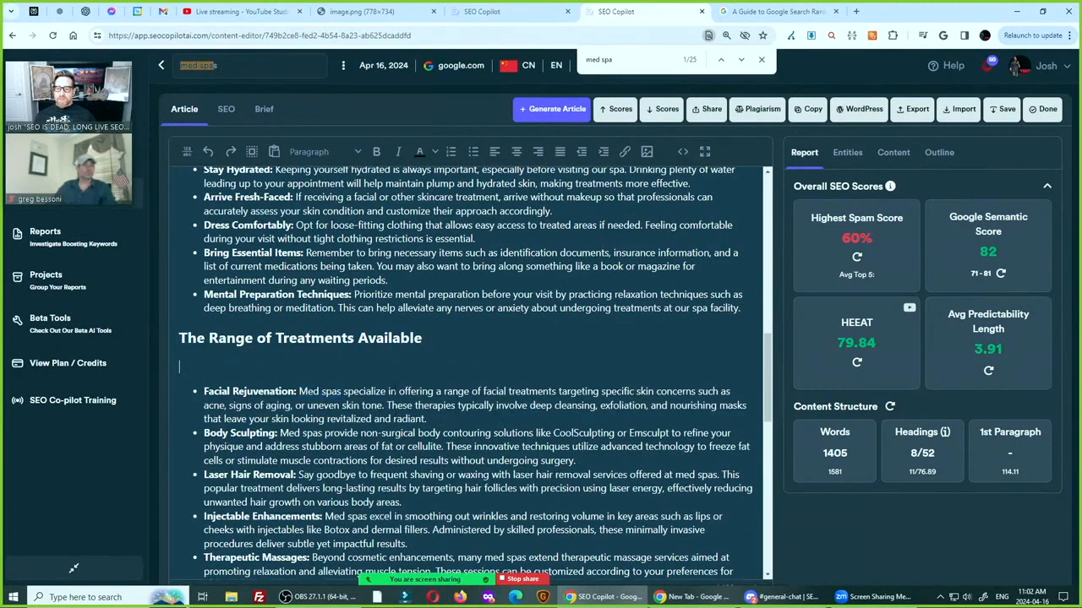
key("ctrl+z")
Replace the intro paragraph under "The Range of Treatments Available" with "Medical Spas can provide:"
left_click(351, 367)
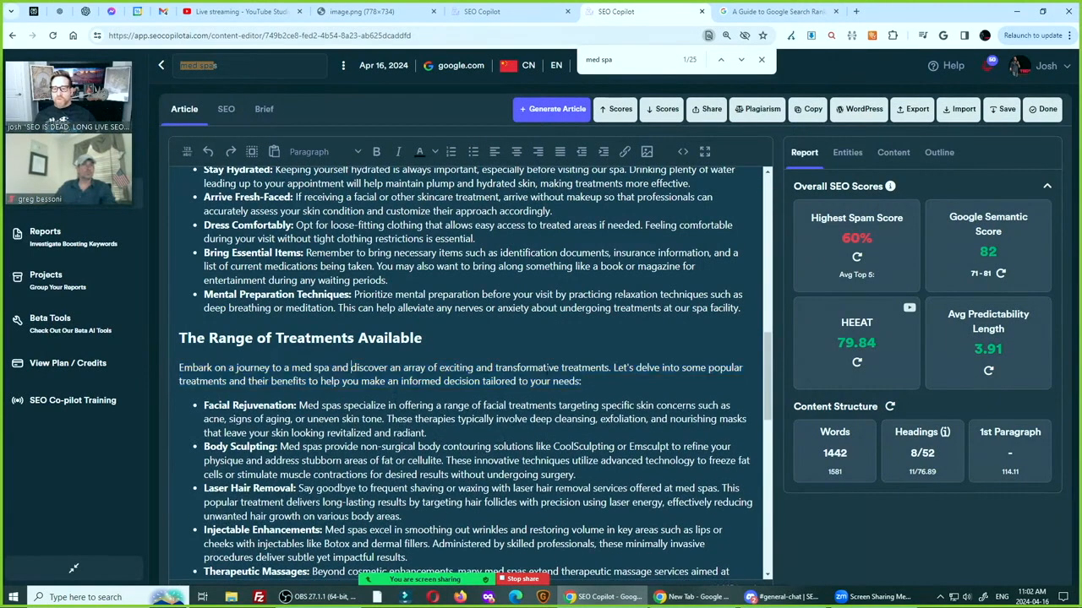
left_click_drag(611, 381, 177, 371)
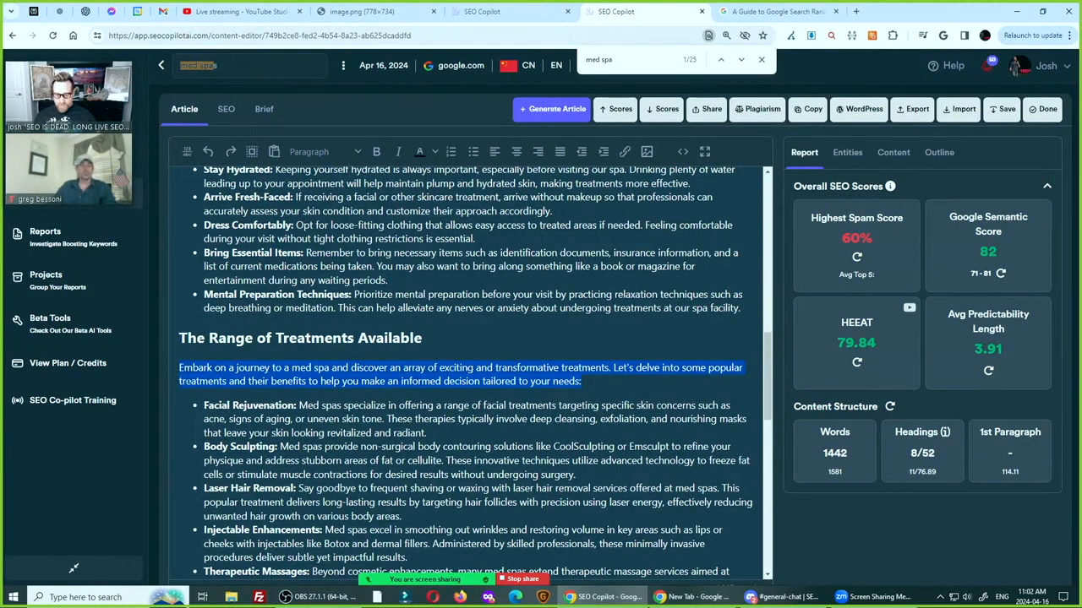
type("Medicla Spas  ")
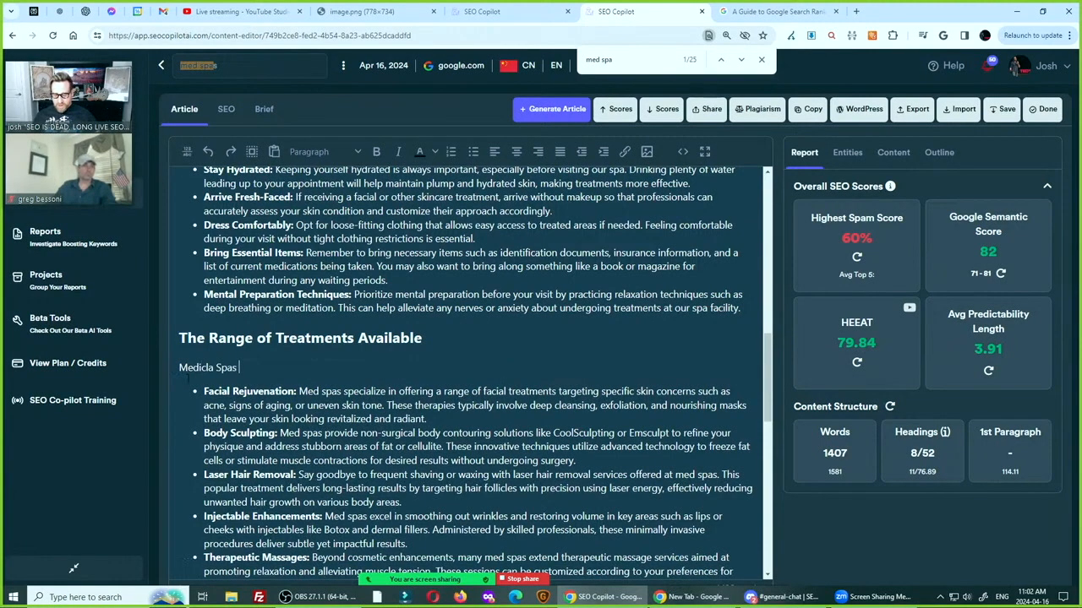
type("can provide:")
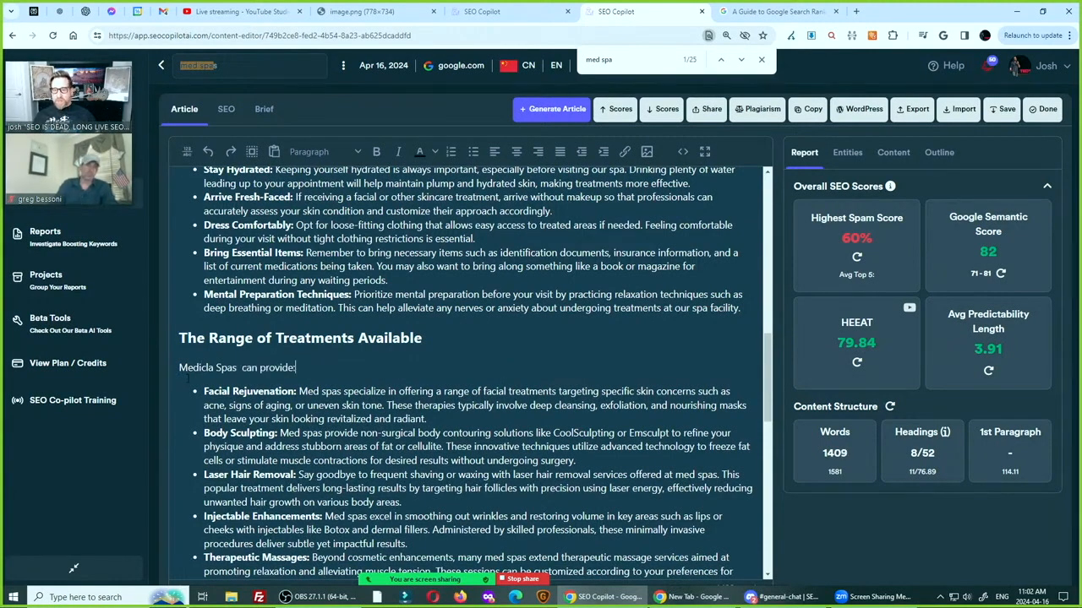
left_click_drag(202, 368, 206, 368)
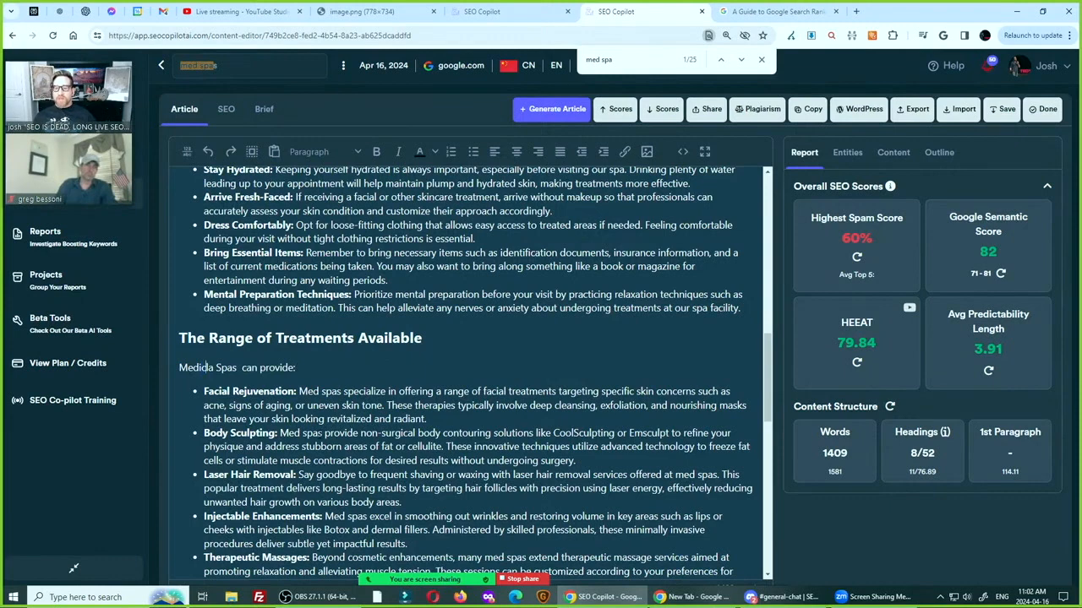
key("Delete")
key("Right")
type("l")
key("Delete")
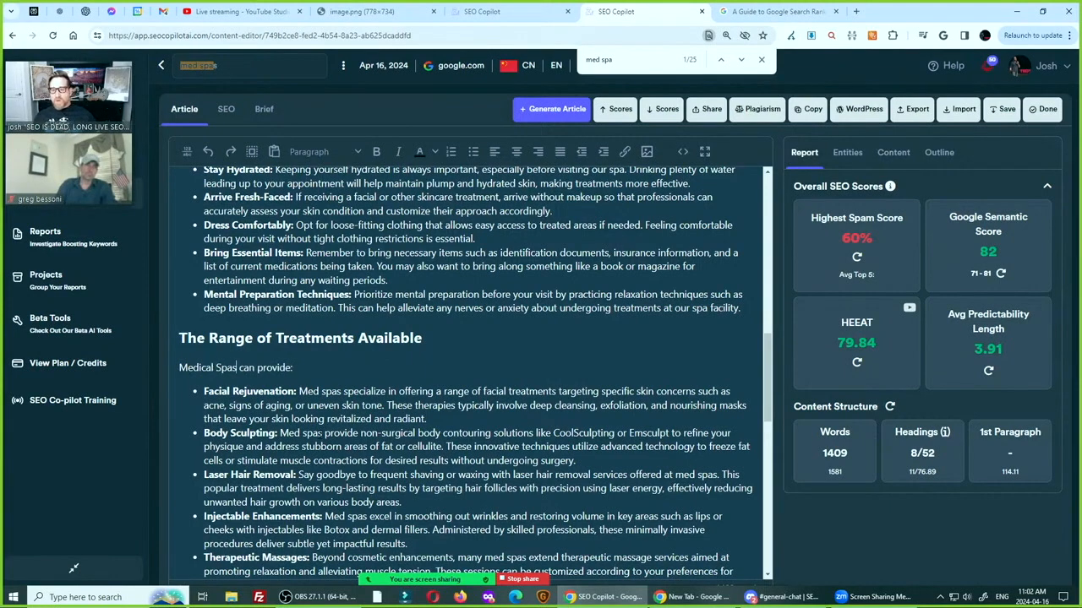
Shorten "Med spas" to "Spas" at the start of the "Facial Rejuvenation" bullet text
double_click(310, 391)
key("Delete")
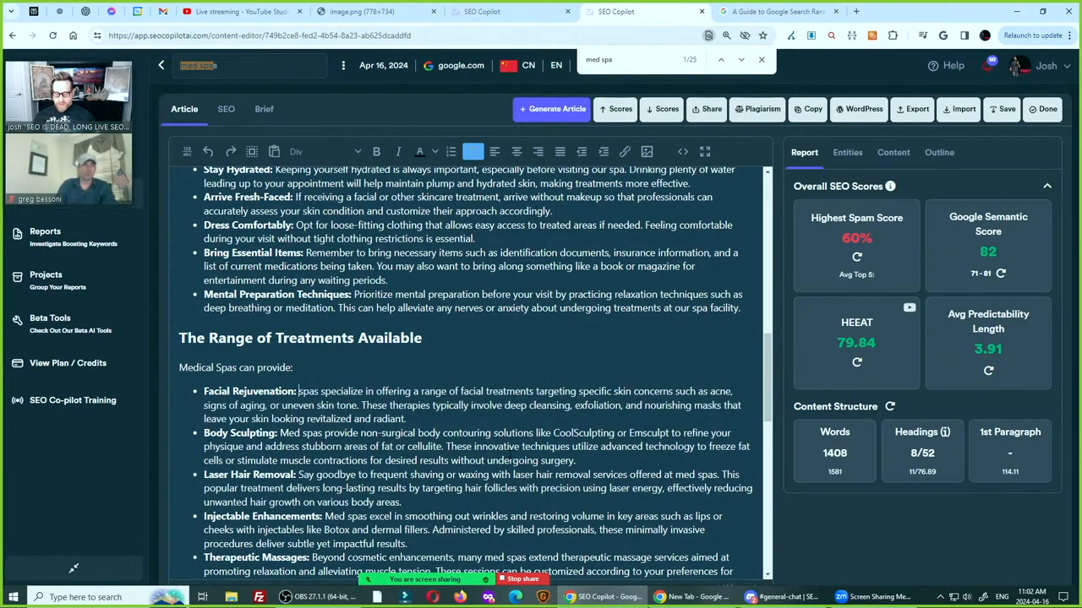
key("Delete")
type("S")
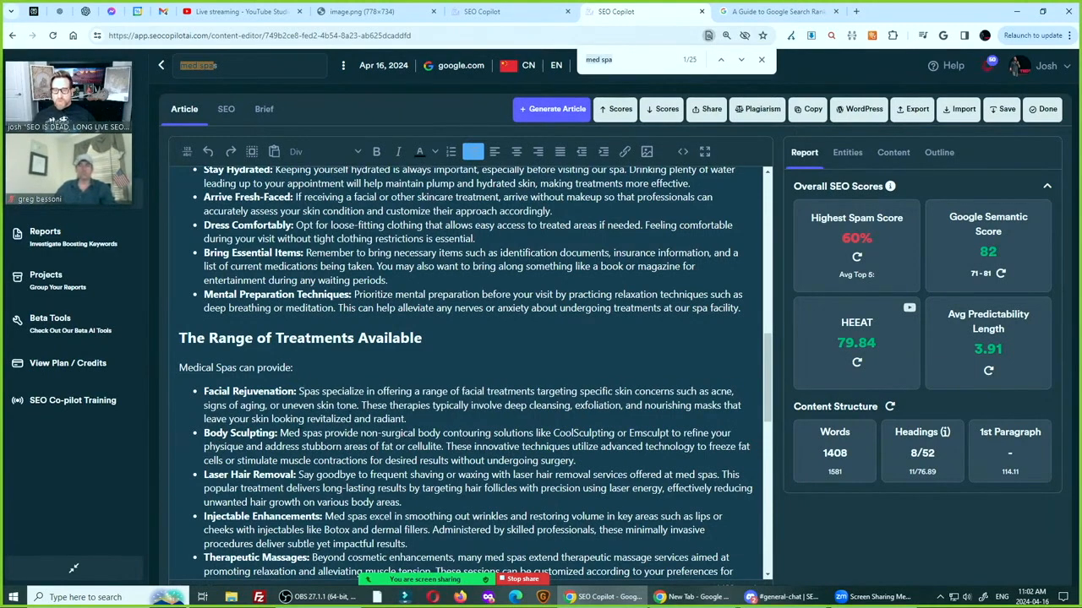
Find the "med spa" mentions and cut "Med spas provide non-surgical" from the Body Sculpting bullet so its text starts with "Body contouring solutions"
key("Return")
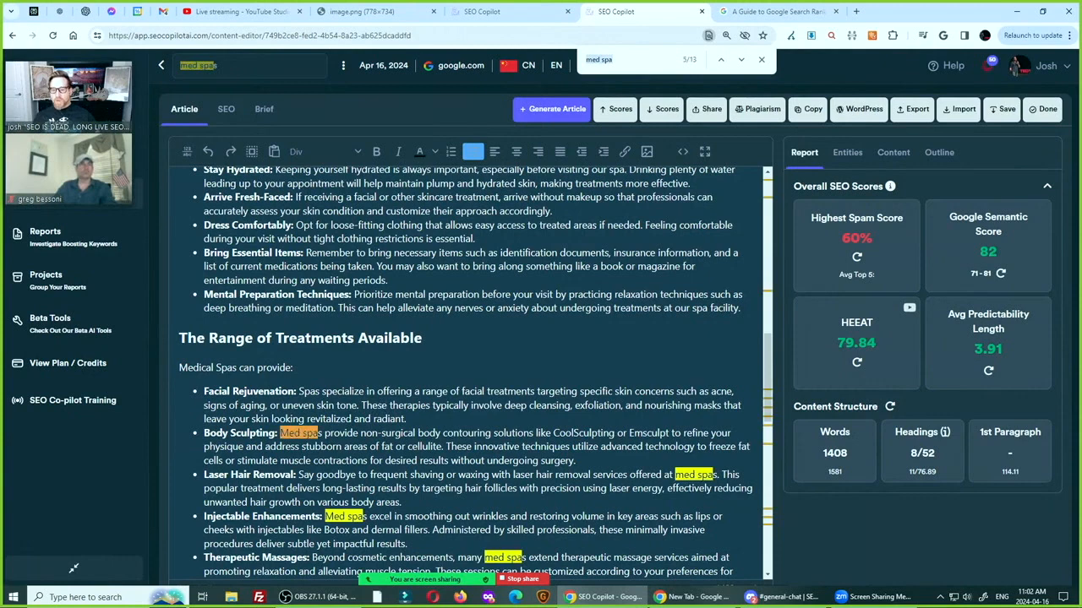
double_click(291, 434)
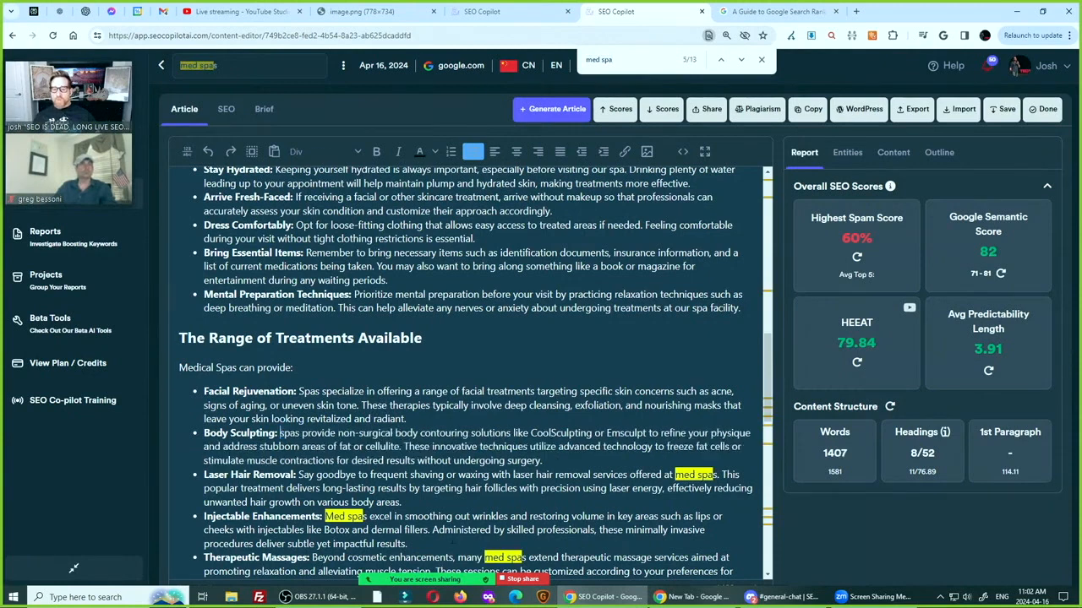
key("Delete")
key("Delete")
key("Delete")
key("Delete")
key("Delete")
key("Delete")
key("Delete")
key("Delete")
key("Delete")
key("Delete")
key("Delete")
key("Delete")
key("Delete")
key("Delete")
key("Delete")
key("Delete")
key("Delete")
key("Delete")
key("Delete")
key("Delete")
key("Delete")
key("Delete")
key("Delete")
key("Delete")
key("Delete")
key("Delete")
key("Delete")
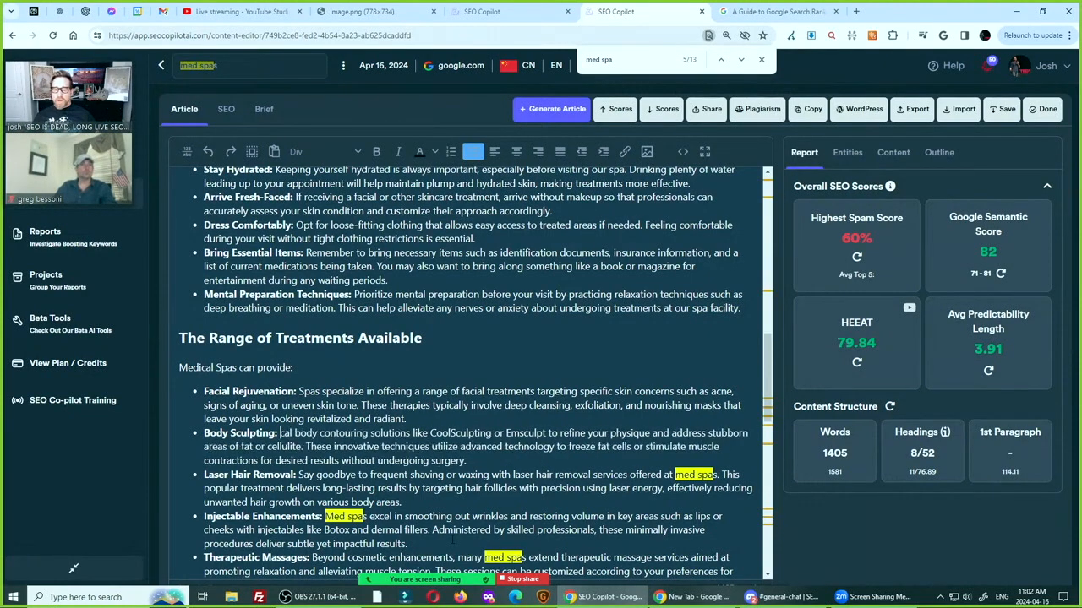
type("B")
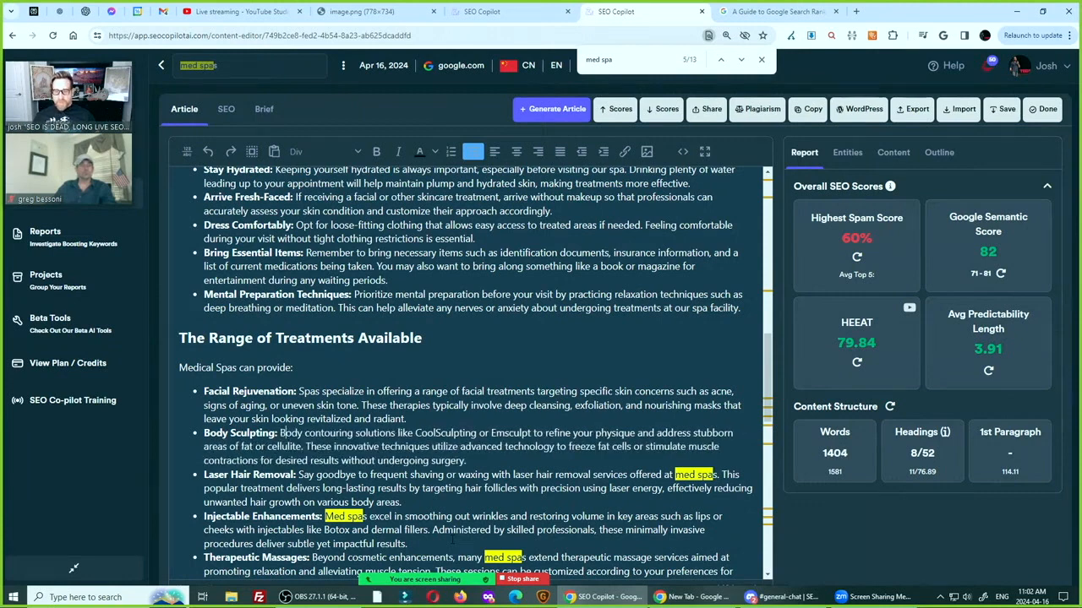
Delete "offered at med spas" from the end of the first sentence in the Laser Hair Removal bullet
left_click_drag(630, 475, 718, 475)
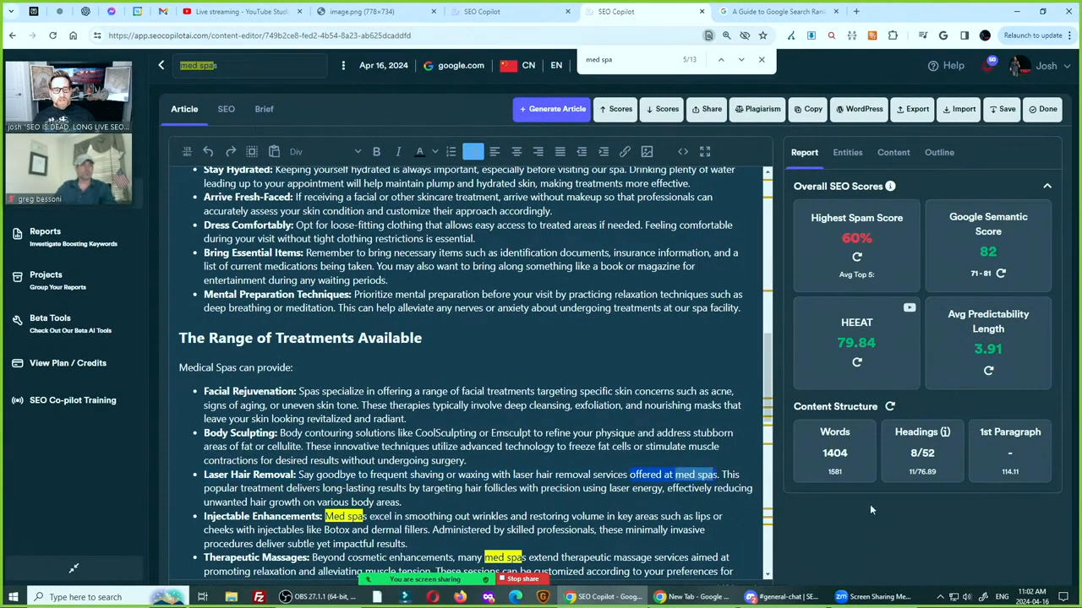
key("BackSpace")
key("BackSpace")
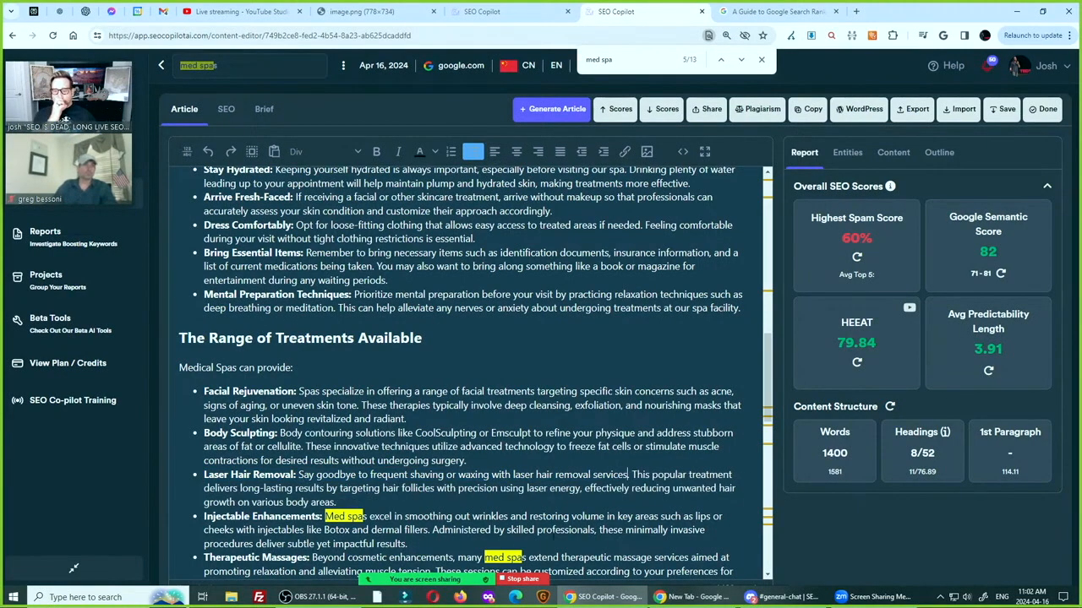
Read the explanation behind the article's highest spam score and close it
scroll(469, 372, "down", 2)
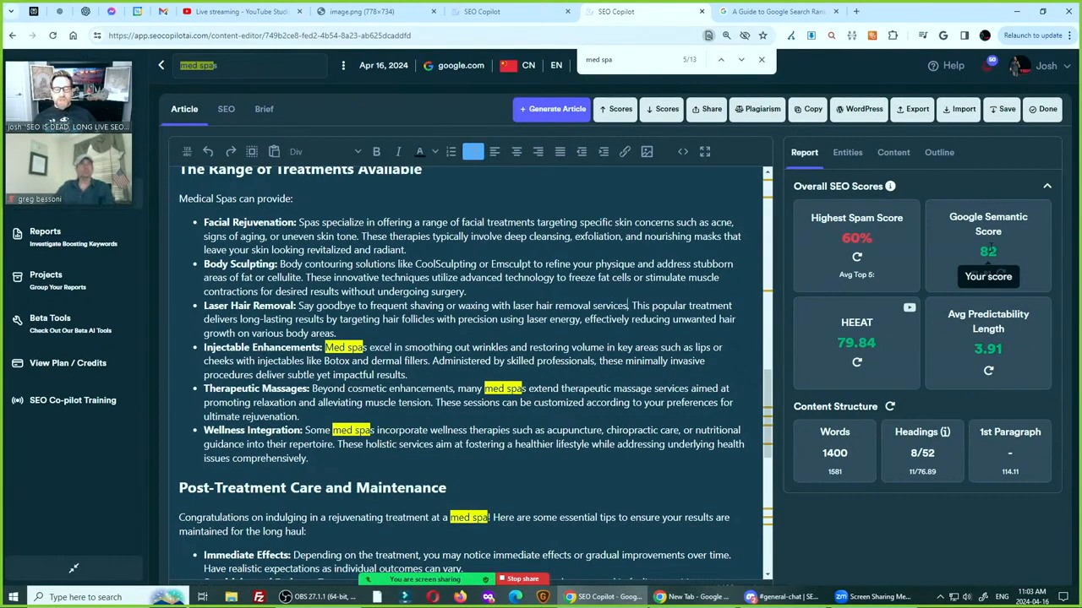
left_click(861, 250)
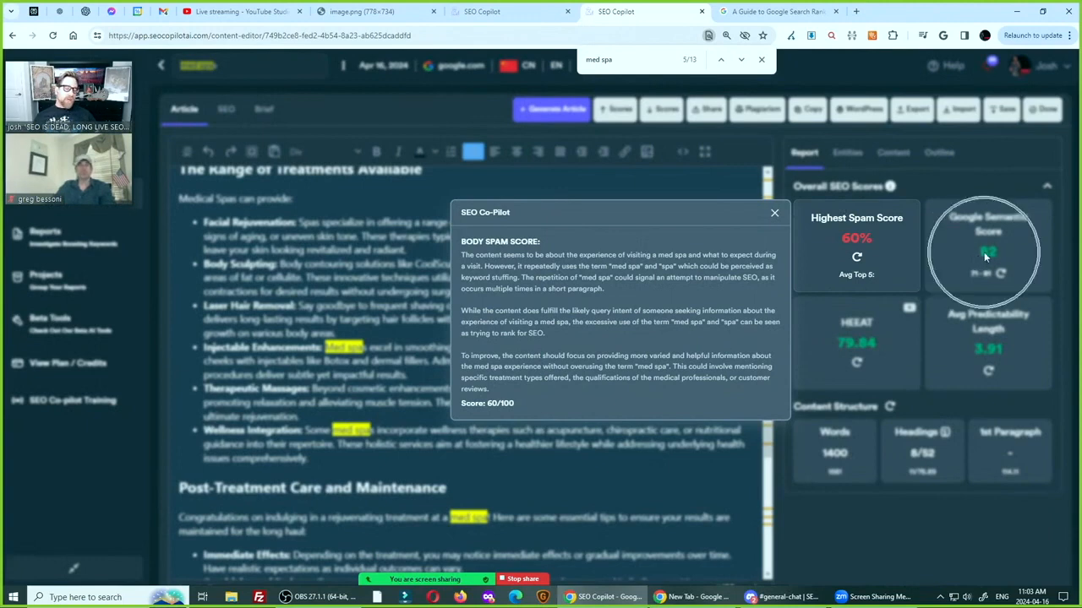
left_click(774, 215)
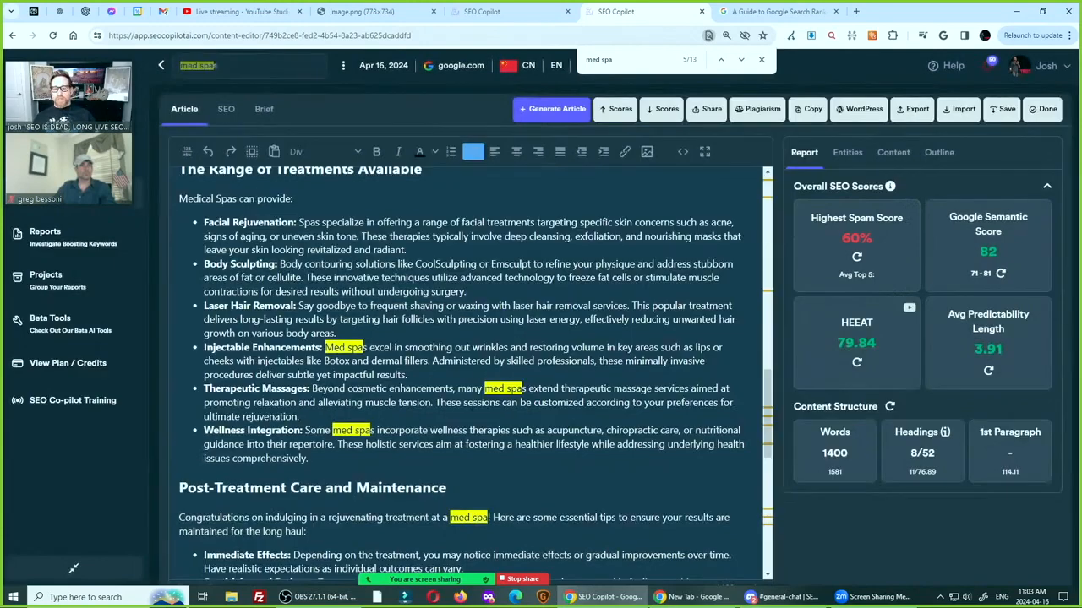
Replace "Med spas excel in smoothing" with "Smooth" at the start of the Injectable Enhancements bullet text
key("BackSpace")
key("BackSpace")
key("BackSpace")
key("BackSpace")
key("BackSpace")
key("BackSpace")
key("BackSpace")
key("BackSpace")
key("BackSpace")
key("BackSpace")
key("BackSpace")
key("BackSpace")
key("BackSpace")
key("BackSpace")
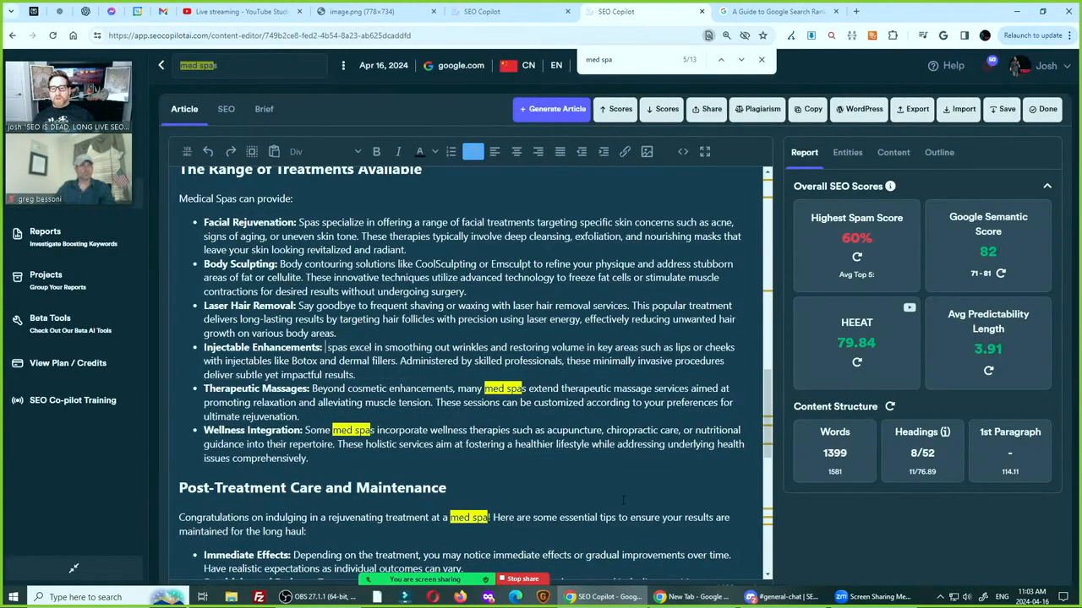
key("Delete")
key("Delete")
key("Delete")
key("Delete")
key("Delete")
key("Delete")
key("Delete")
key("Delete")
key("Delete")
key("Delete")
key("Delete")
key("Delete")
key("Delete")
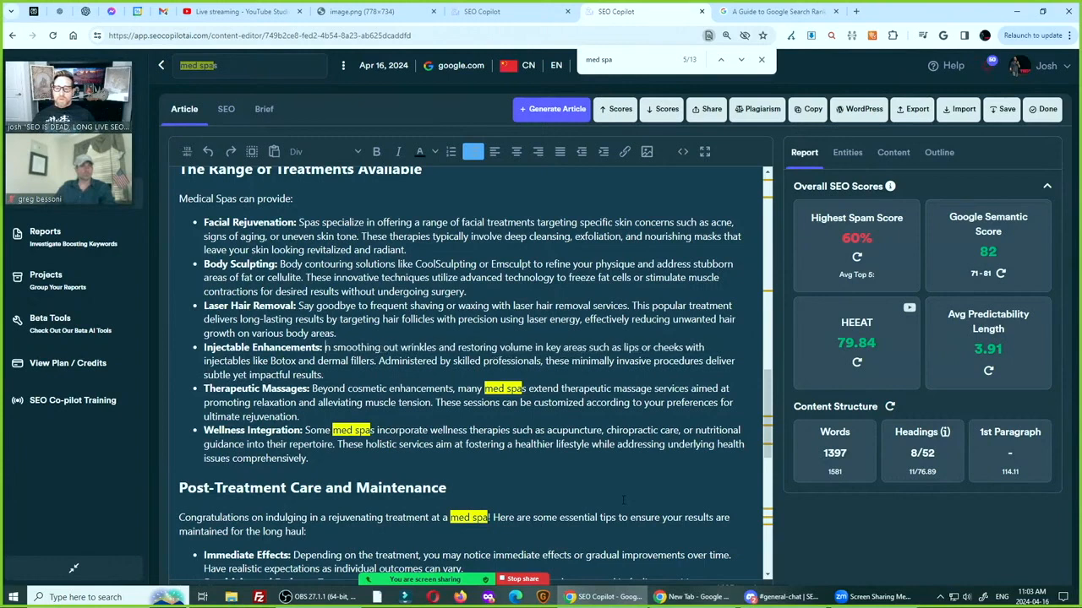
key("Delete")
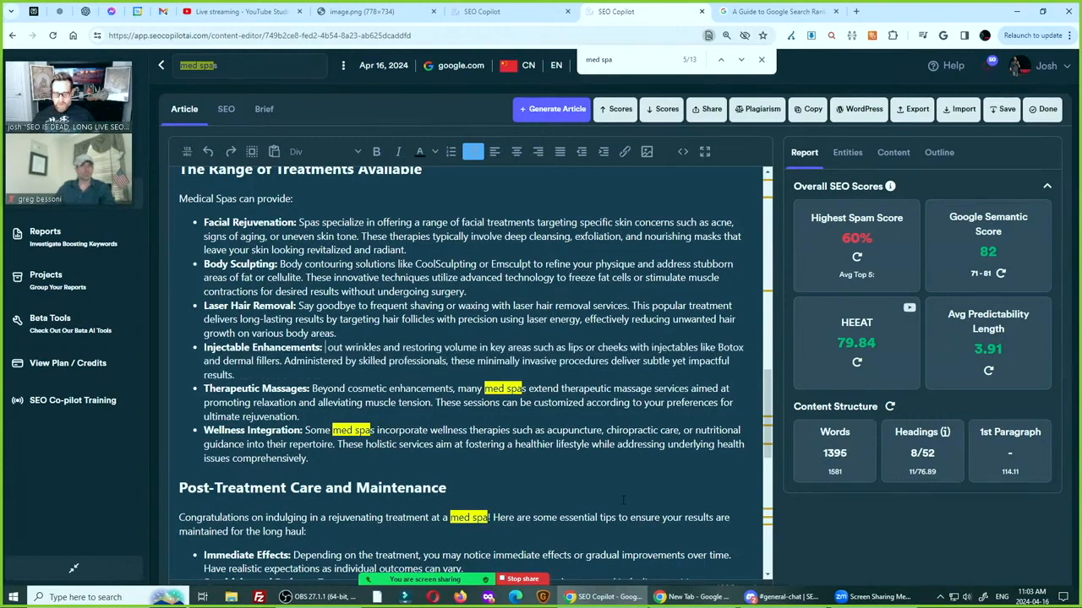
type("Smooth")
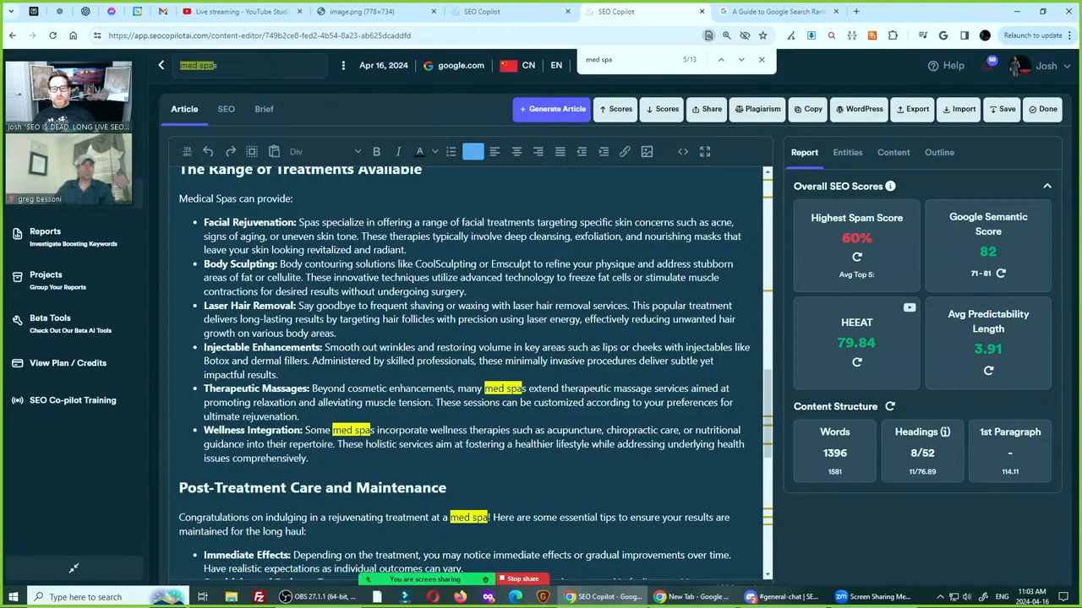
Change "restoring" to "restore" in the first sentence of the Injectable Enhancements bullet
key("Right")
type("e")
key("Delete")
key("Delete")
key("Delete")
key("Delete")
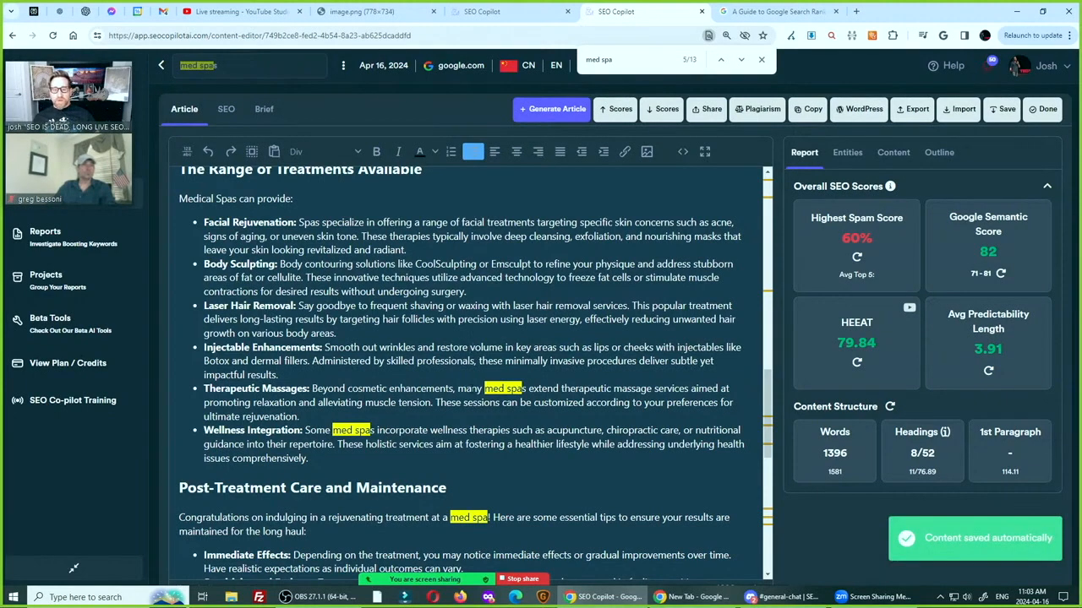
Reword "many med spas" as "many spas dedicated to medicine" in the Therapeutic Massages bullet
double_click(491, 389)
left_click(622, 483)
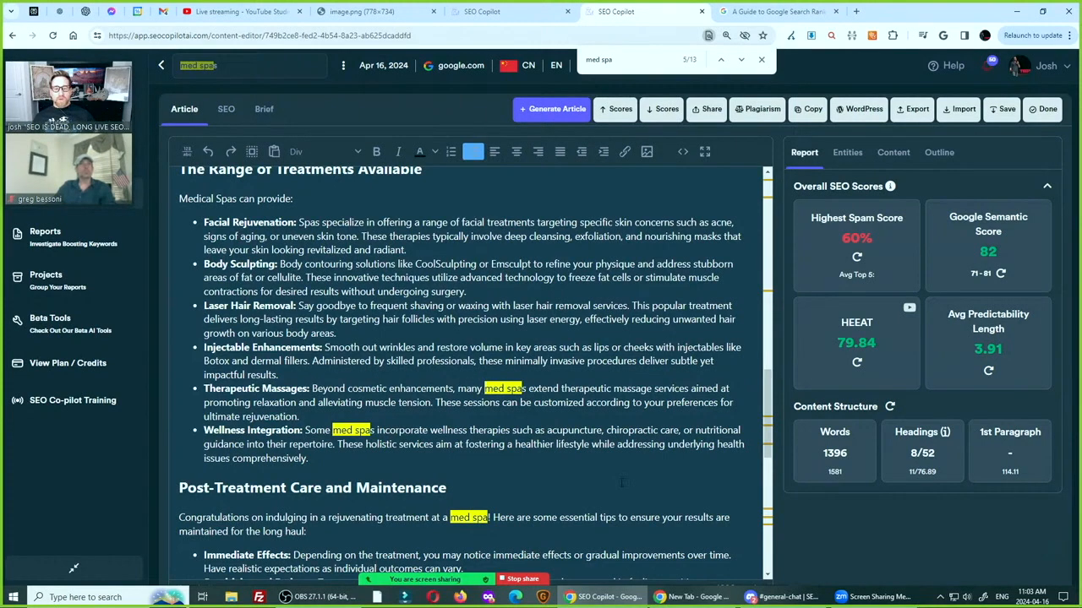
key("BackSpace")
key("BackSpace")
key("BackSpace")
key("BackSpace")
key("Right")
key("Right")
key("Right")
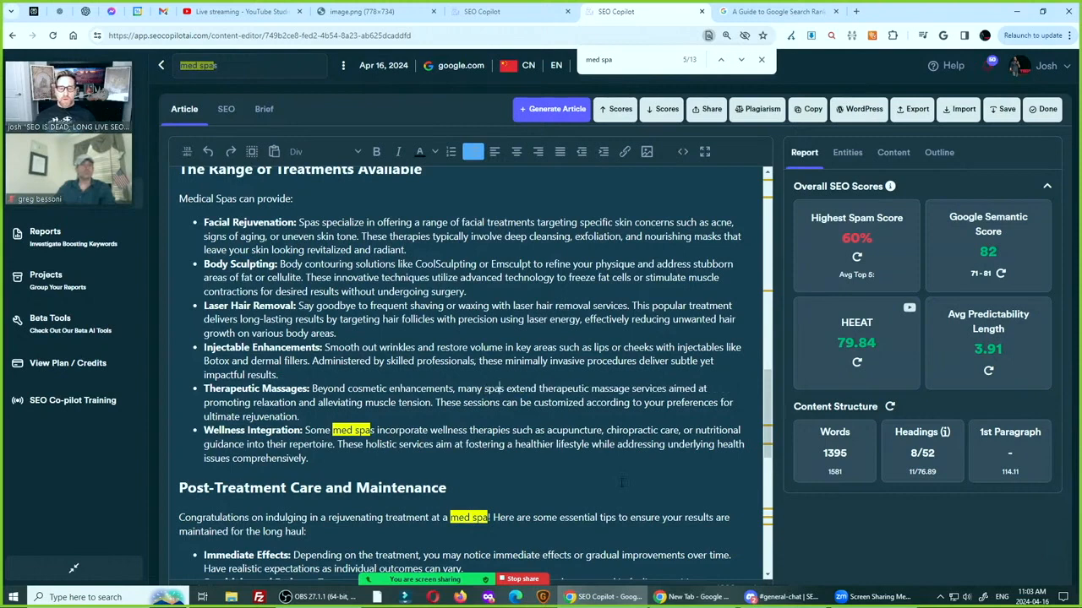
type("dedicated to th")
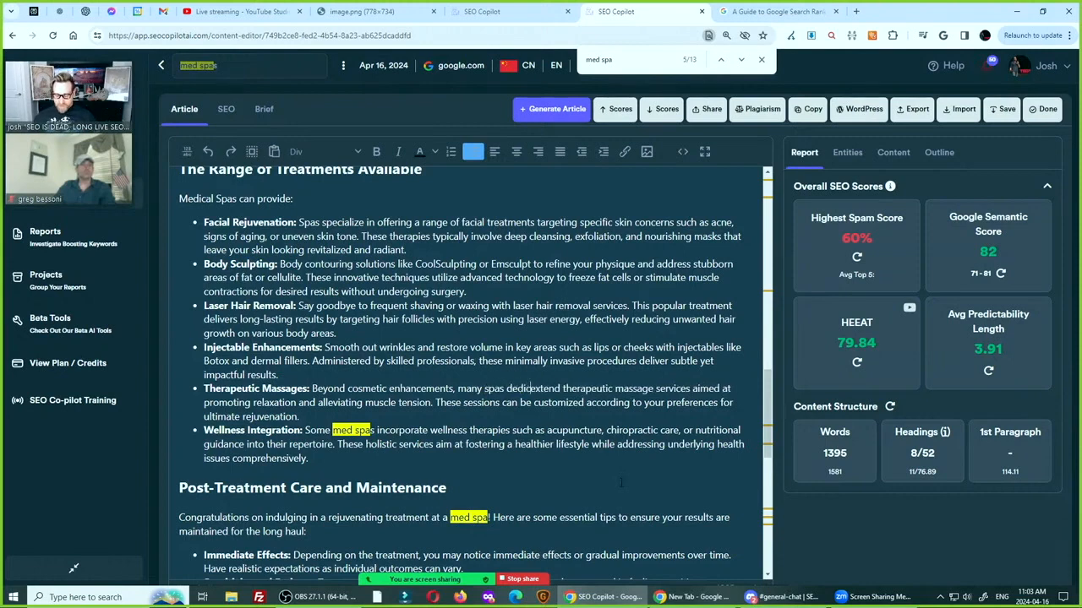
key("BackSpace")
key("BackSpace")
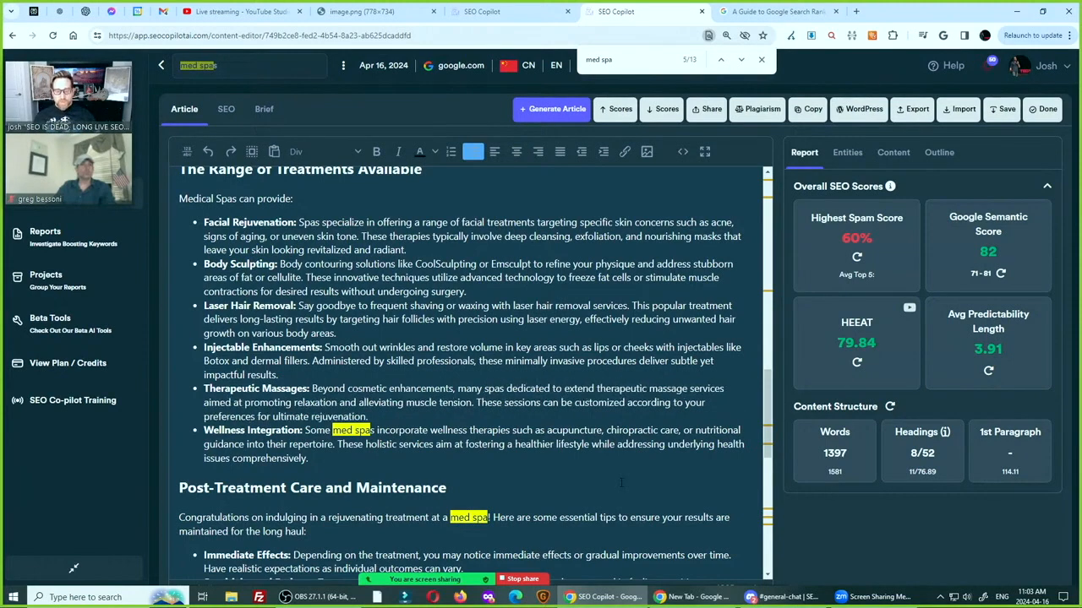
type("medicine")
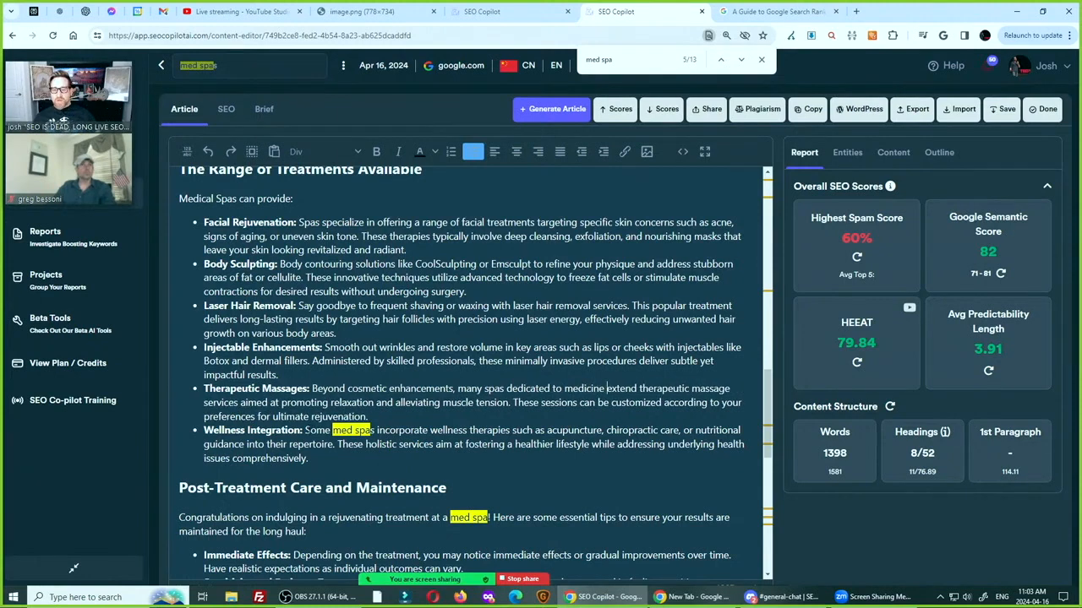
Replace "Some med spas" with "Many spas" at the start of the Wellness Integration bullet text
left_click_drag(305, 430, 503, 430)
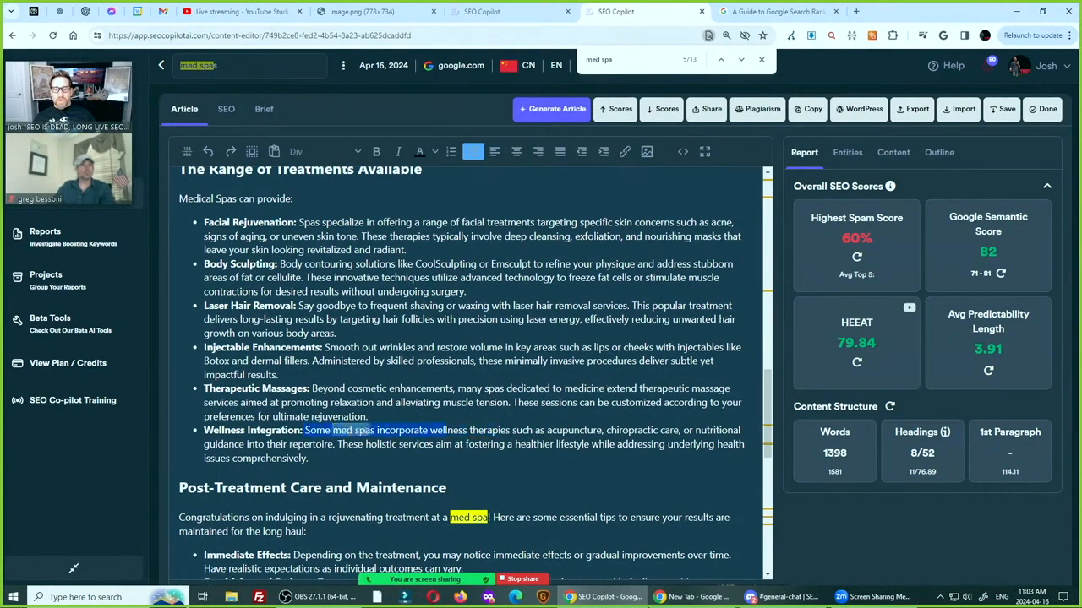
left_click(371, 431)
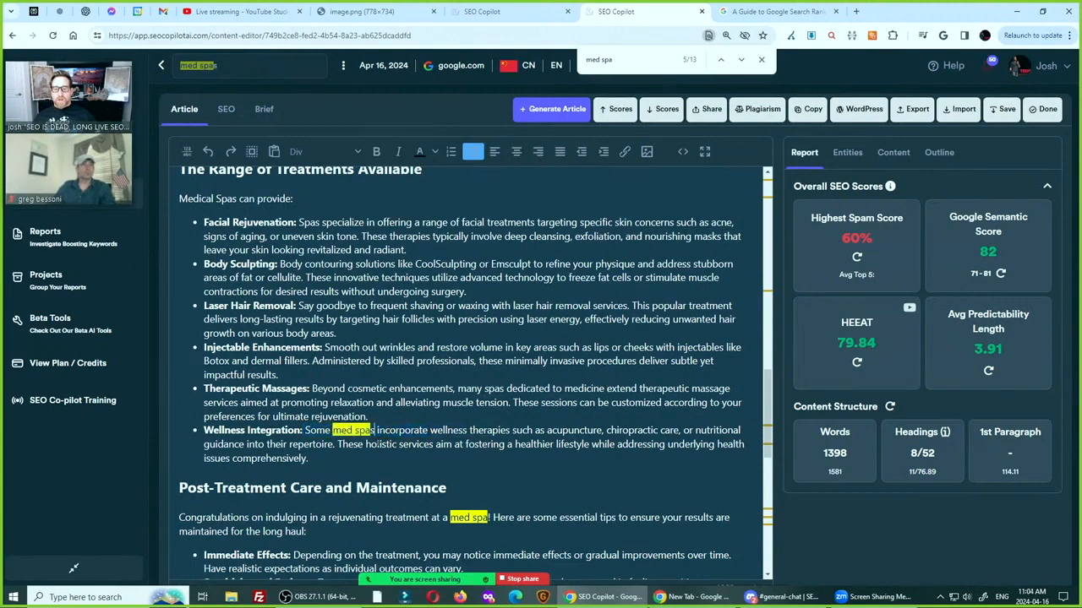
left_click_drag(341, 431, 305, 431)
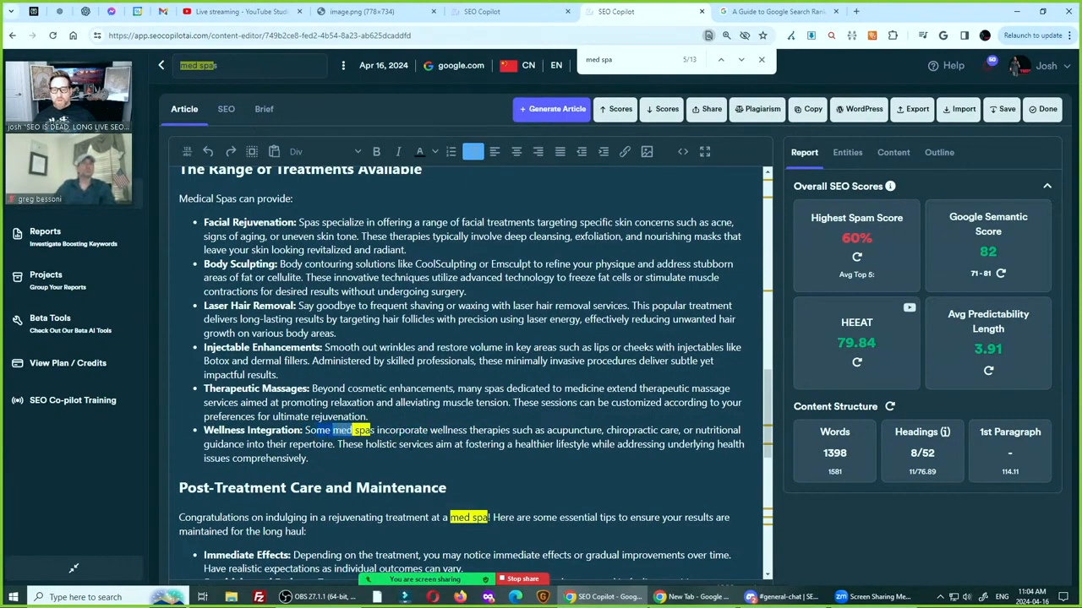
type("Many")
key("BackSpace")
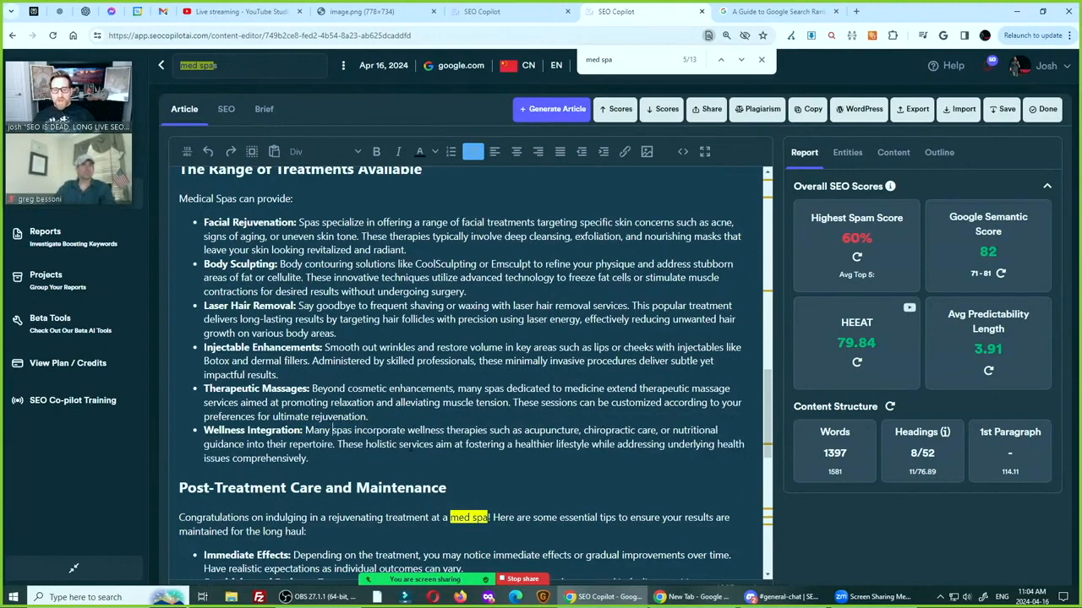
Delete the opening "Congratulations on indulging in a rejuvenating treatment at a med spa!" sentence under "Post-Treatment Care and Maintenance"
scroll(473, 372, "down", 2)
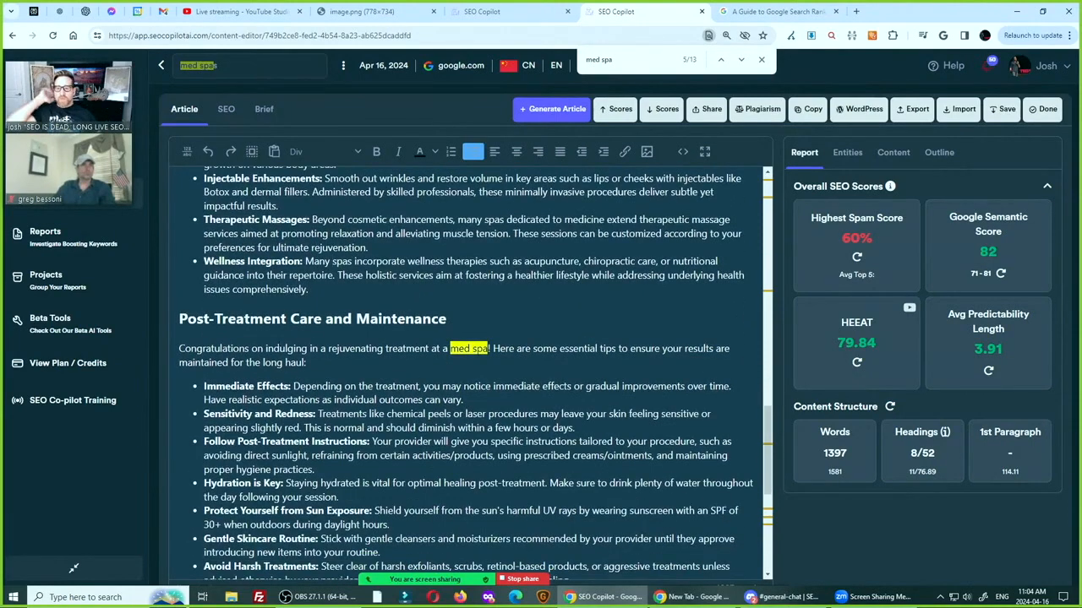
scroll(473, 372, "down", 3)
scroll(473, 372, "up", 2)
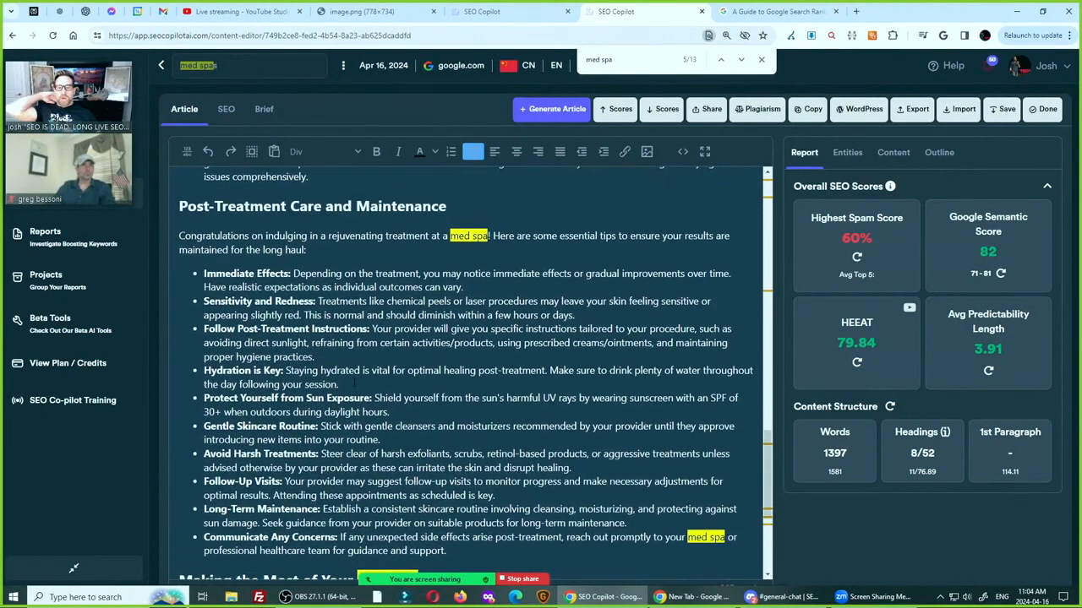
left_click(489, 293)
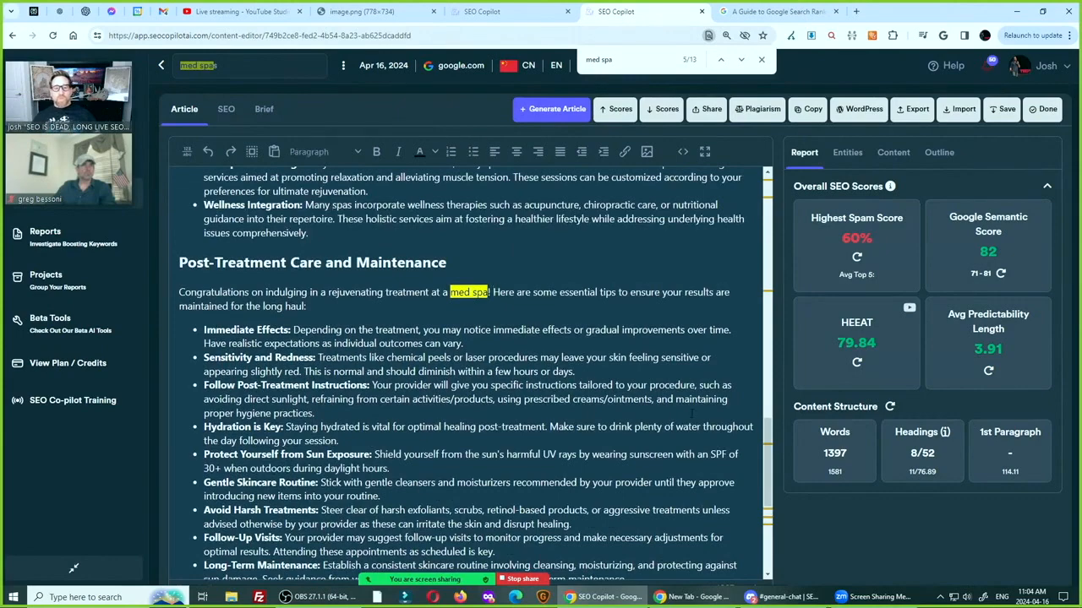
key("shift+Home")
key("BackSpace")
Replace "med spa or" with "our" before "professional healthcare team" in the Communicate Any Concerns bullet
scroll(473, 372, "down", 2)
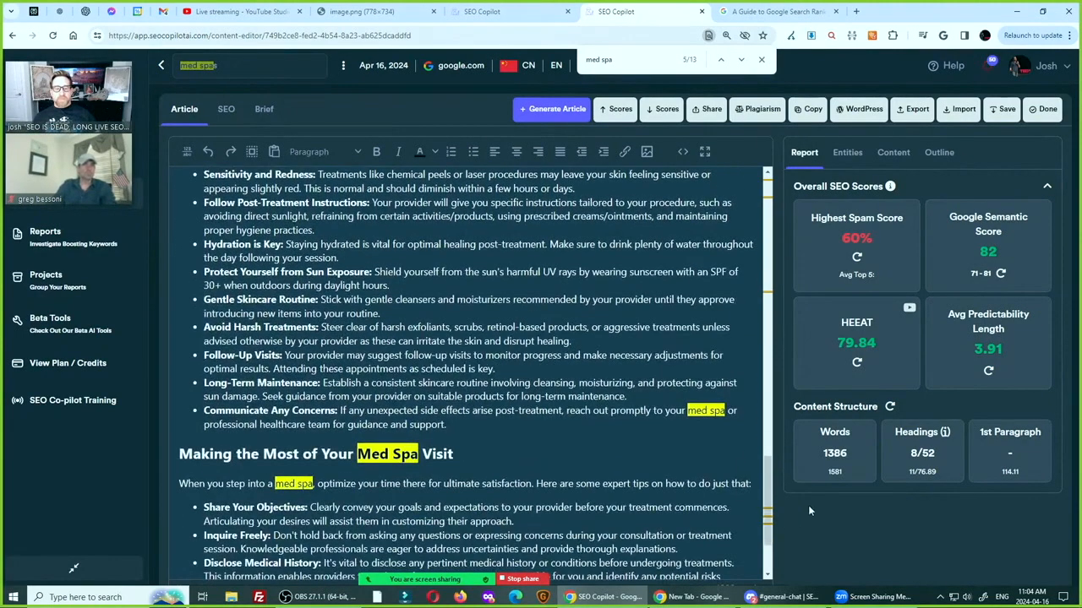
left_click(686, 413)
key("ctrl+shift+Right")
left_click(679, 423)
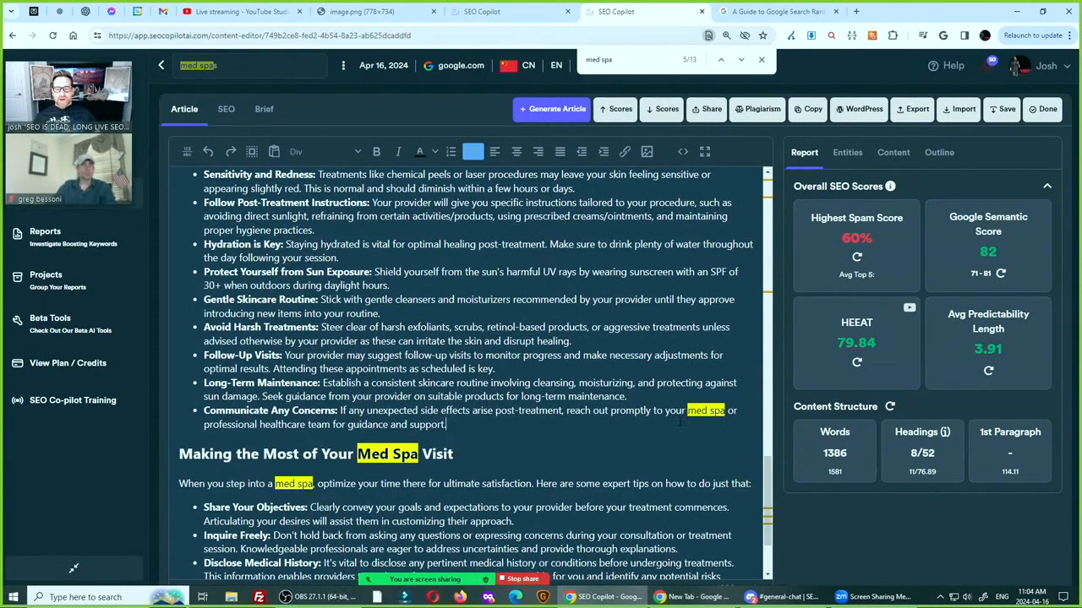
double_click(688, 411)
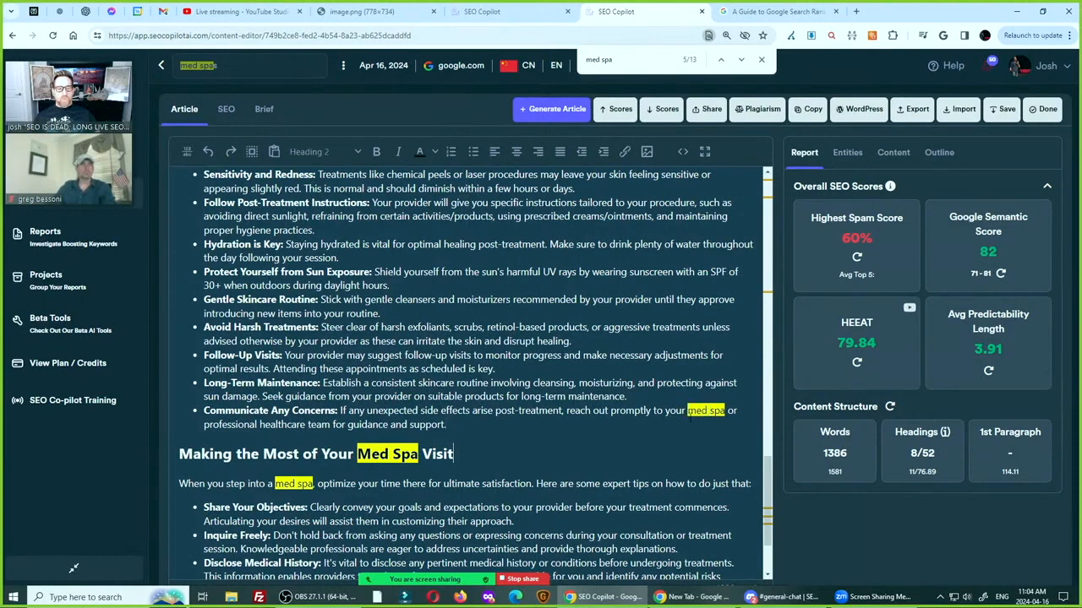
key("BackSpace")
key("Delete")
key("Delete")
key("Delete")
key("Delete")
key("Delete")
key("Delete")
key("Delete")
key("Delete")
key("Delete")
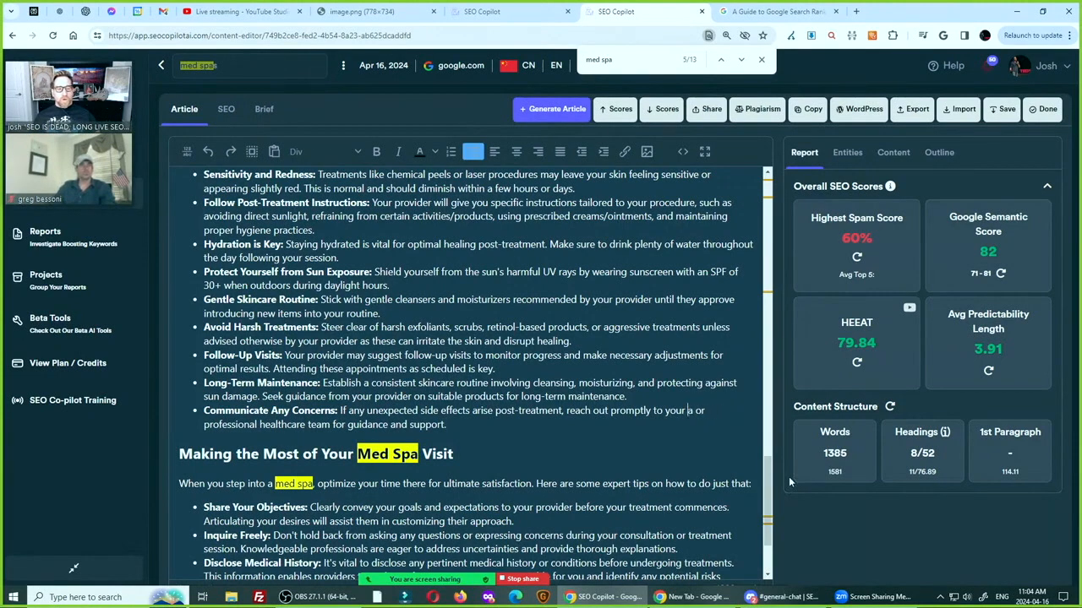
type("our")
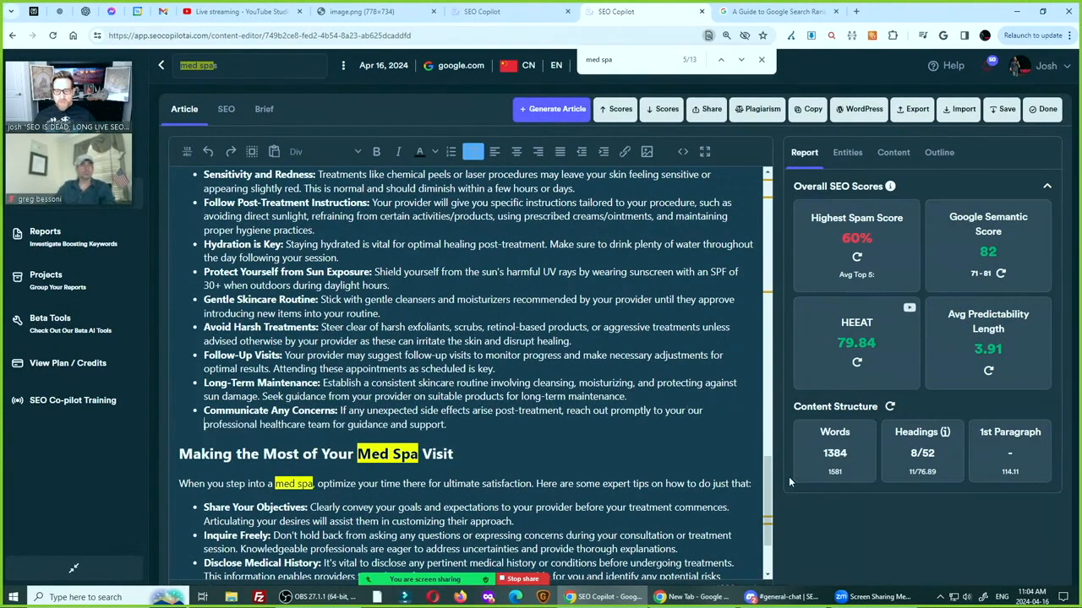
Shorten the "Making the Most of Your Med Spa Visit" heading to "Making the Most of Your Spa Visit"
scroll(332, 469, "down", 2)
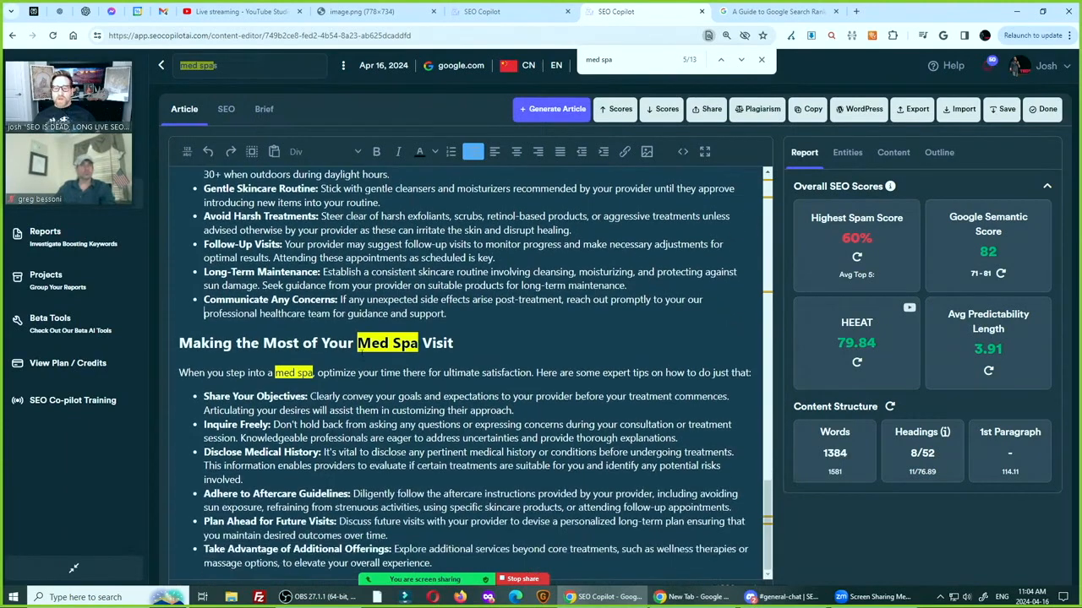
double_click(373, 343)
key("Delete")
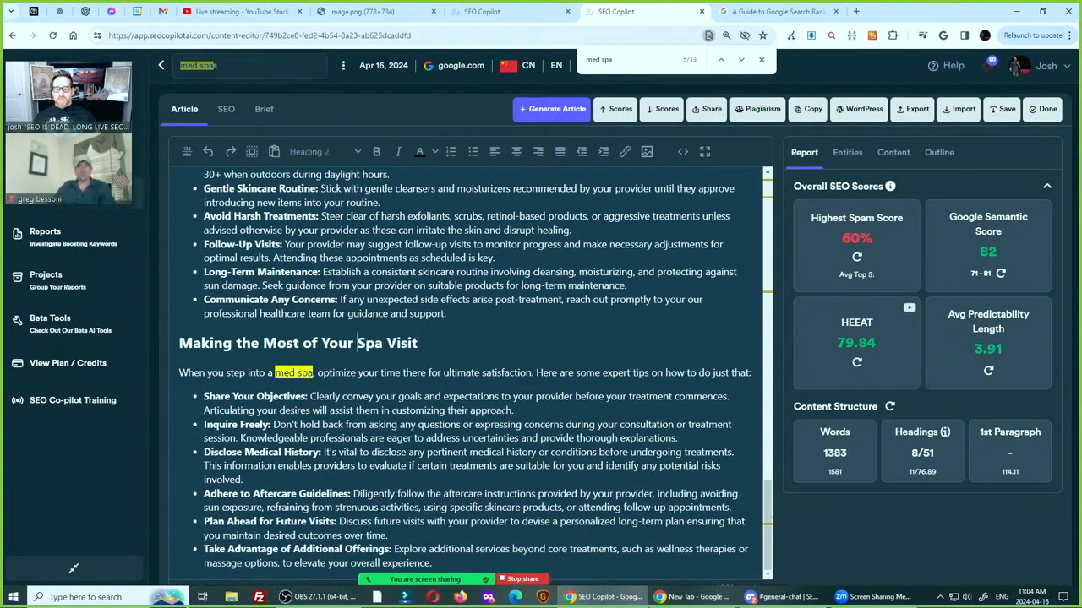
Change "med spa" to "medical facility spa" in the introductory sentence under "Making the Most of Your Spa Visit"
left_click(359, 373)
triple_click(359, 372)
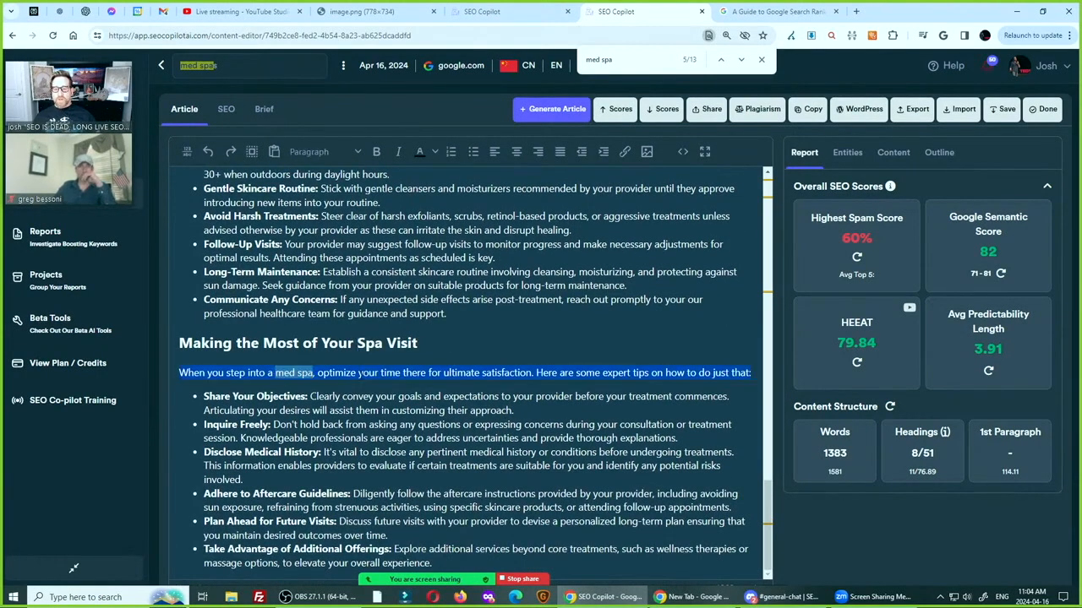
double_click(292, 373)
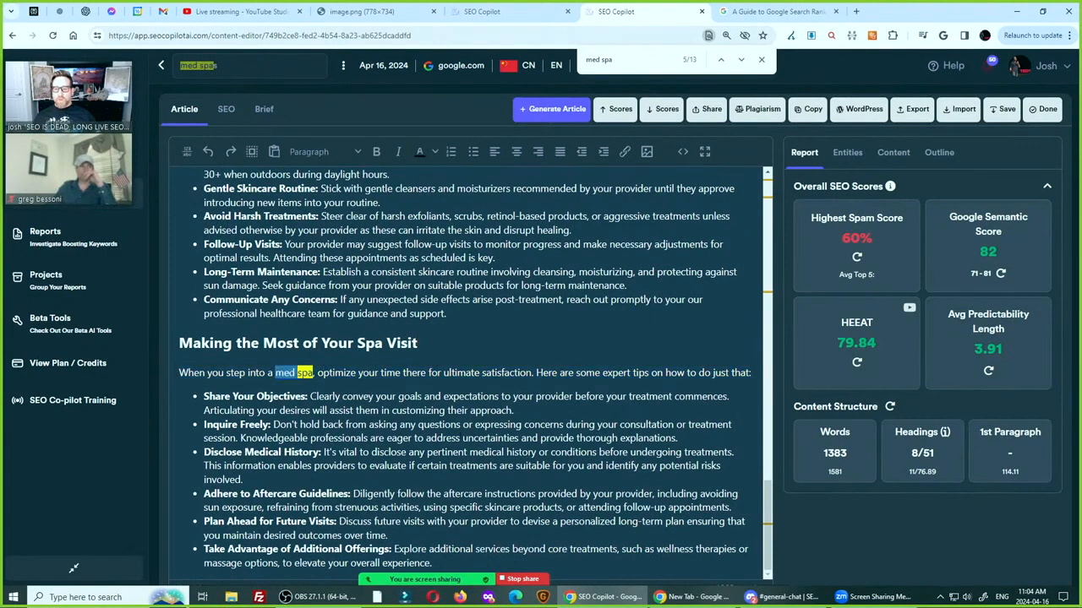
type("medical ")
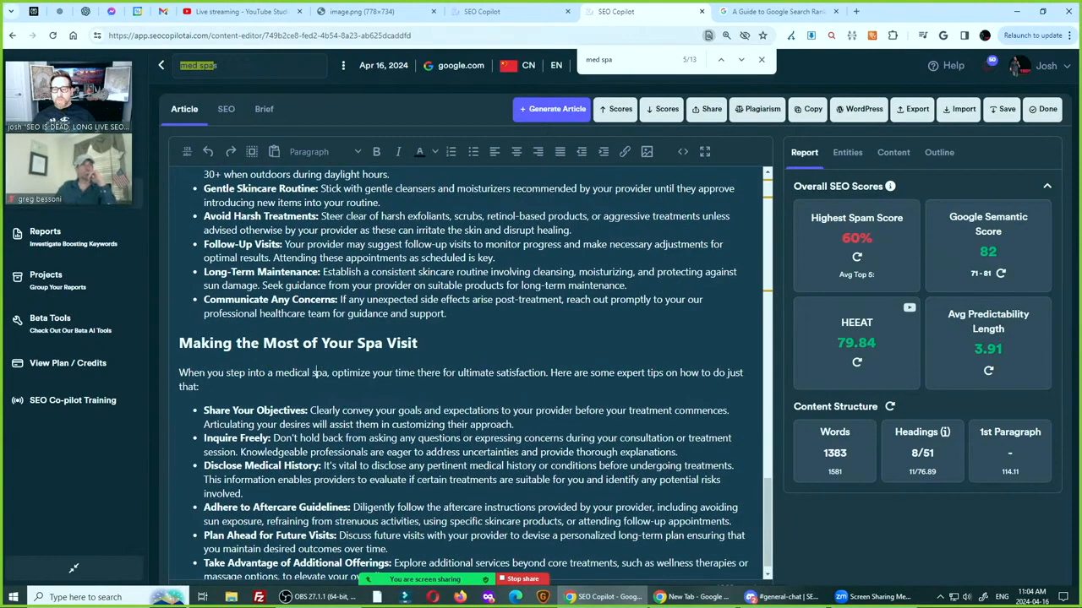
type("facility")
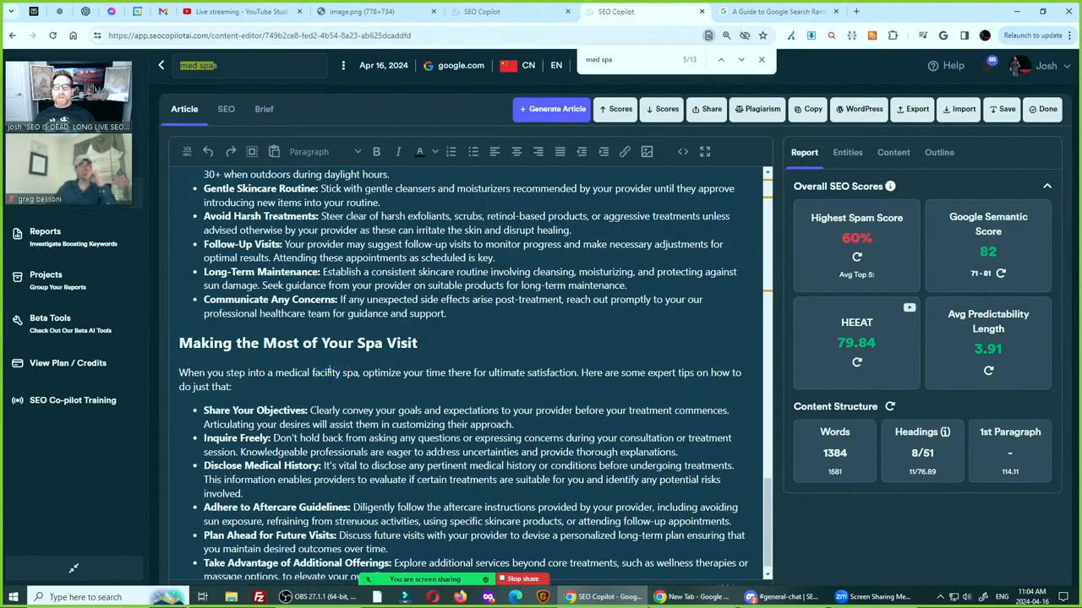
Check the article's entity word list and replace "facility" with "treatment" in the phrase "medical facility spa"
left_click(855, 159)
left_click(883, 357)
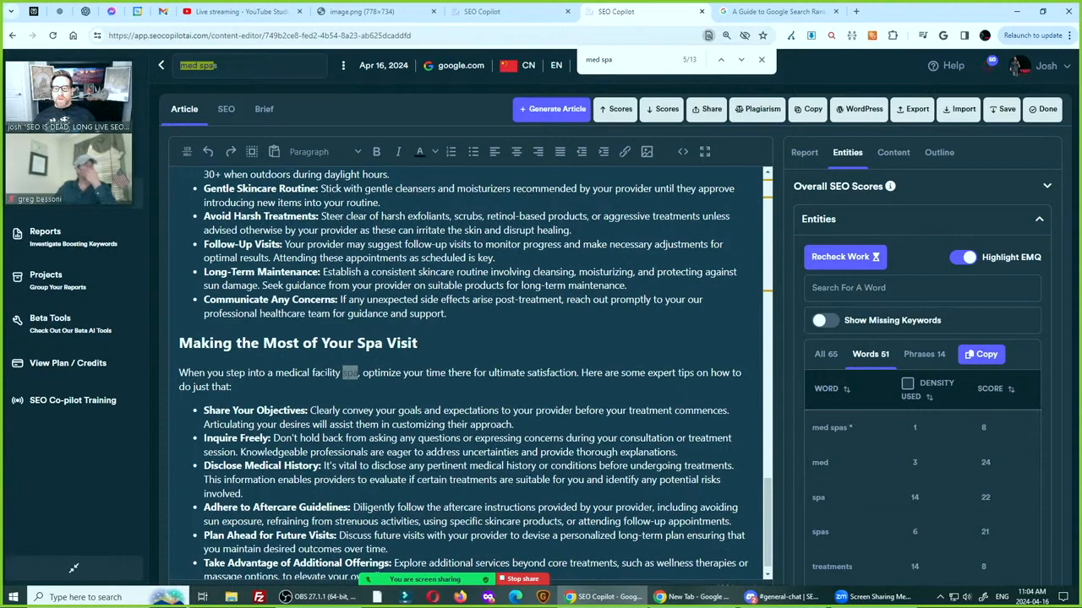
double_click(326, 373)
type("t")
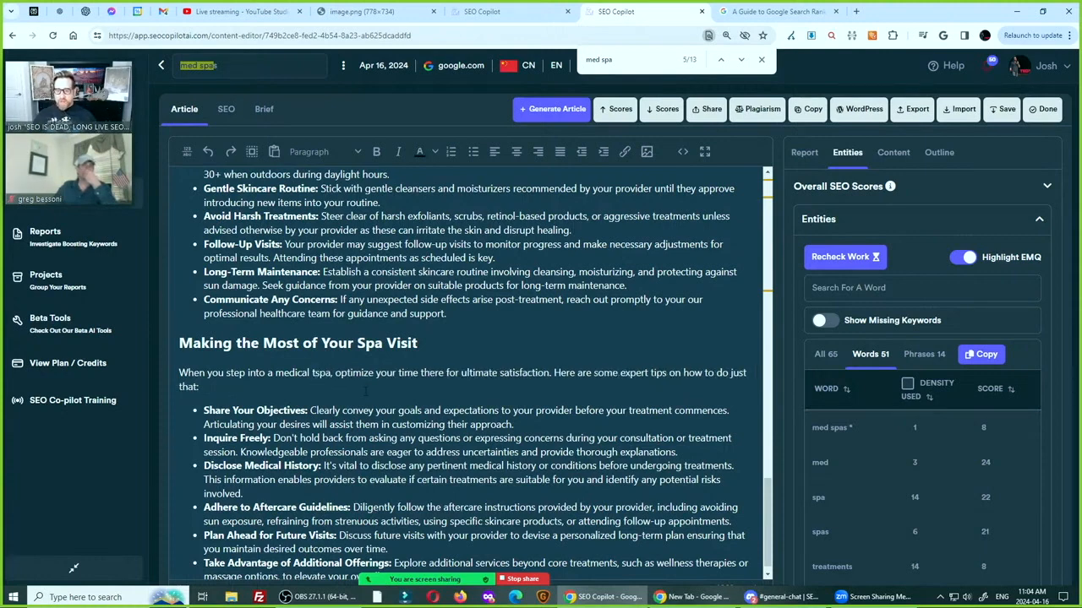
type("reatment")
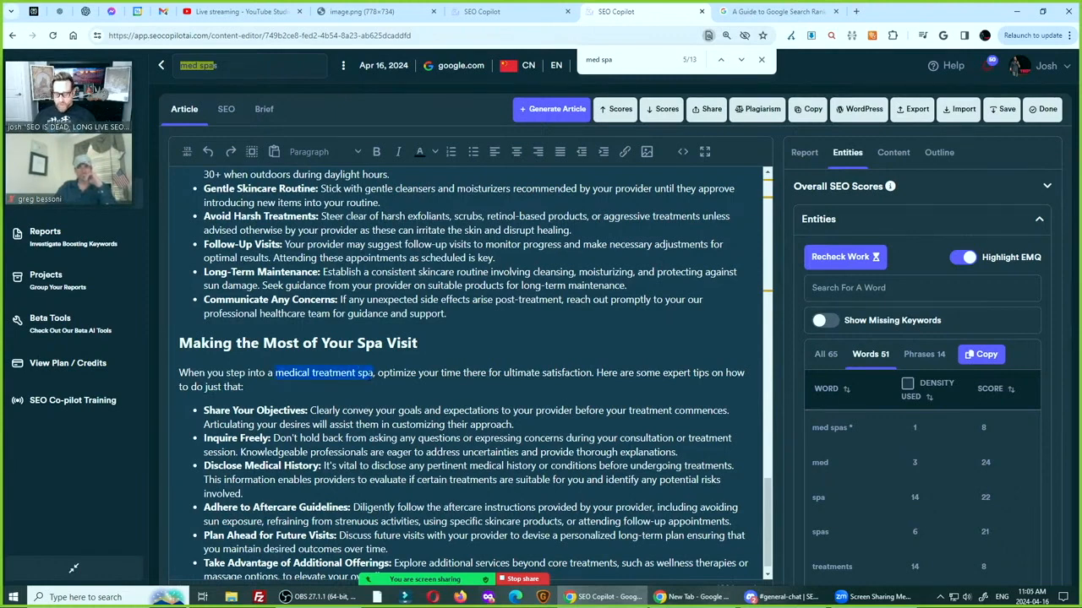
Copy "medical treatment spa" over "med spa" in the introduction's "med spas offer top-tier treatments" sentence
key("ctrl+f")
scroll(538, 452, "down", 2)
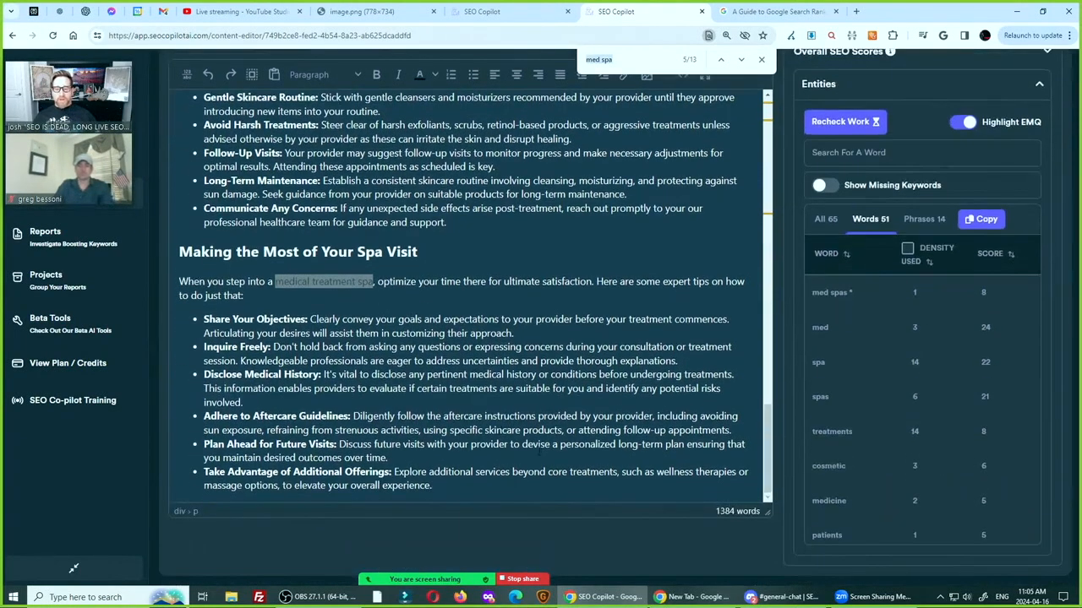
scroll(473, 296, "up", 20)
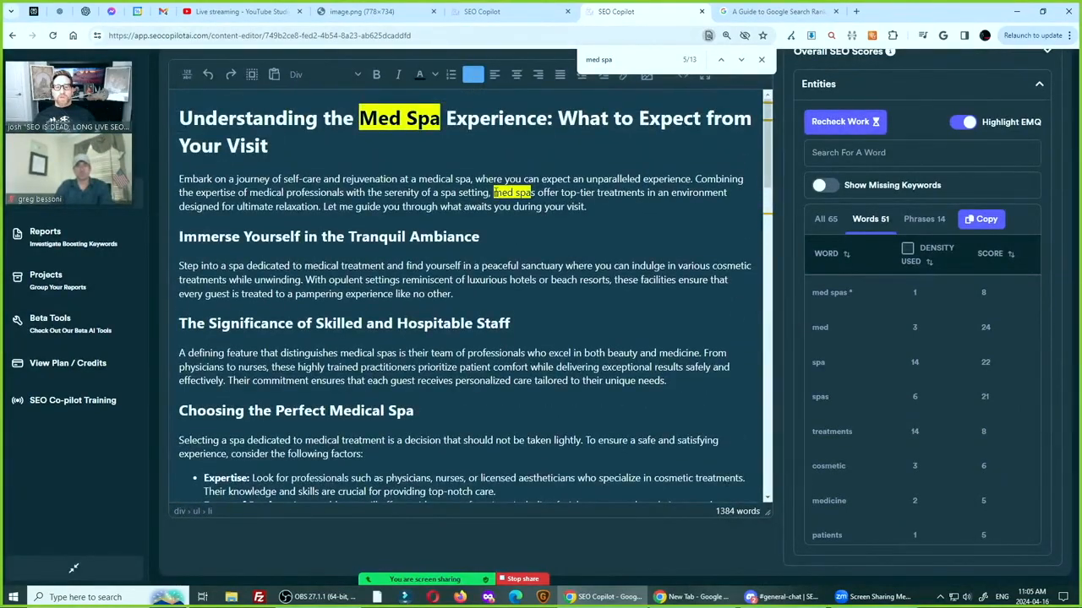
left_click_drag(495, 193, 532, 192)
type("medical treatment spa")
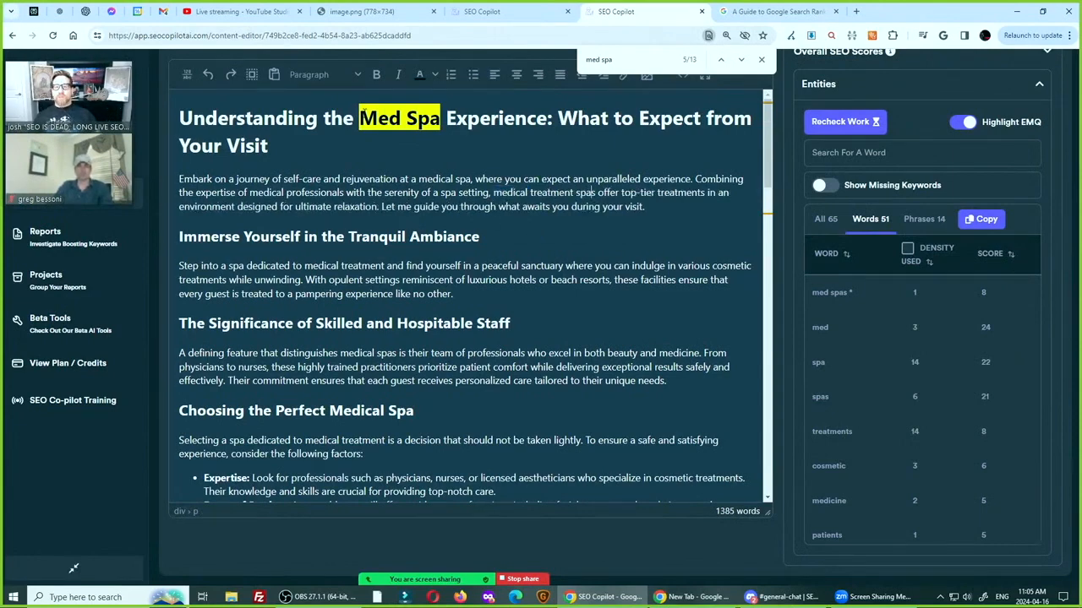
Replace "Med Spa" in the article title with "medical treatment spa" and capitalize the word "Medical"
left_click_drag(359, 118, 440, 118)
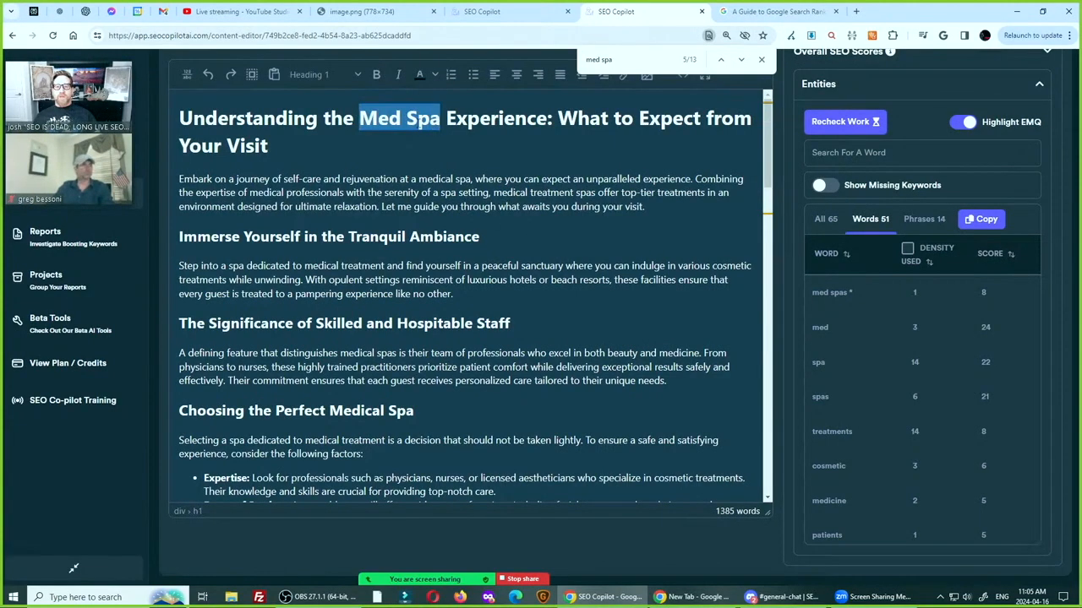
type("medical treatment spa")
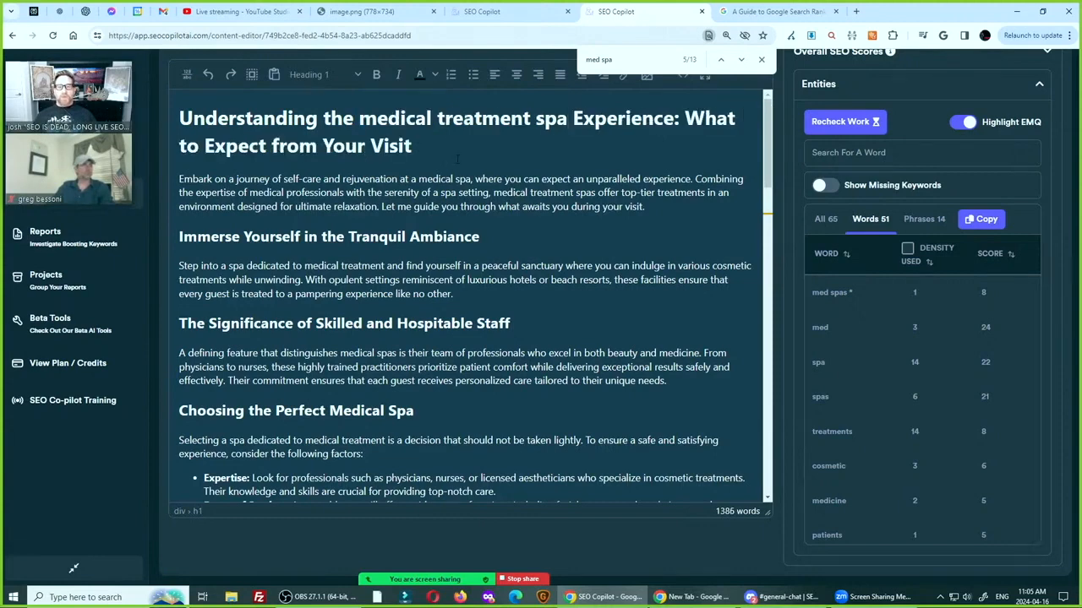
key("Left")
key("Left")
key("Left")
key("Left")
key("Left")
key("Left")
key("Left")
key("Left")
key("Left")
key("Left")
key("Left")
key("Left")
key("Left")
key("Left")
key("Left")
key("Left")
key("Left")
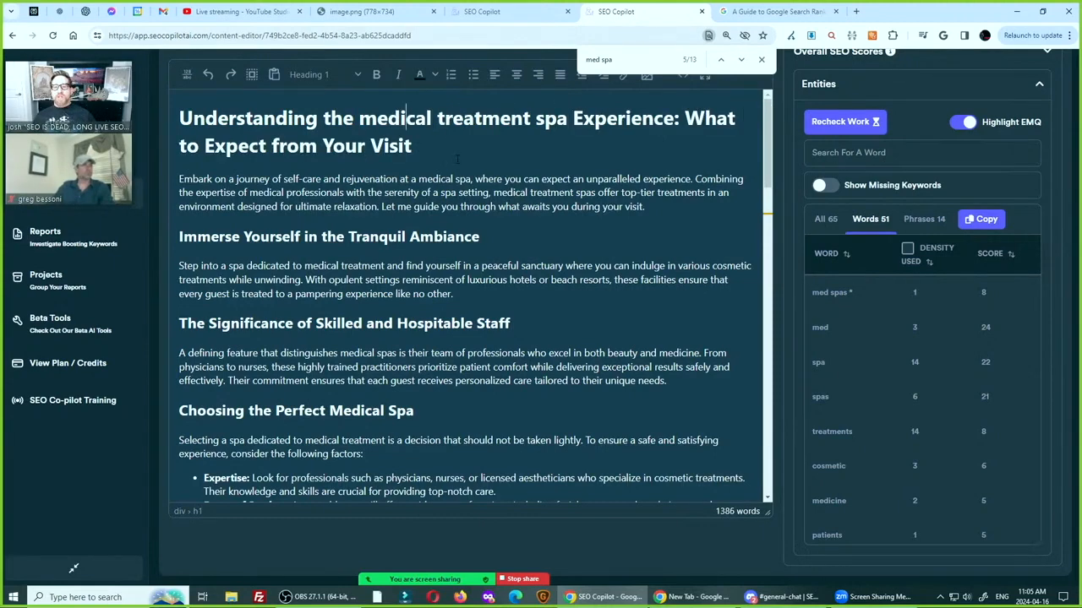
key("BackSpace")
key("BackSpace")
key("BackSpace")
key("BackSpace")
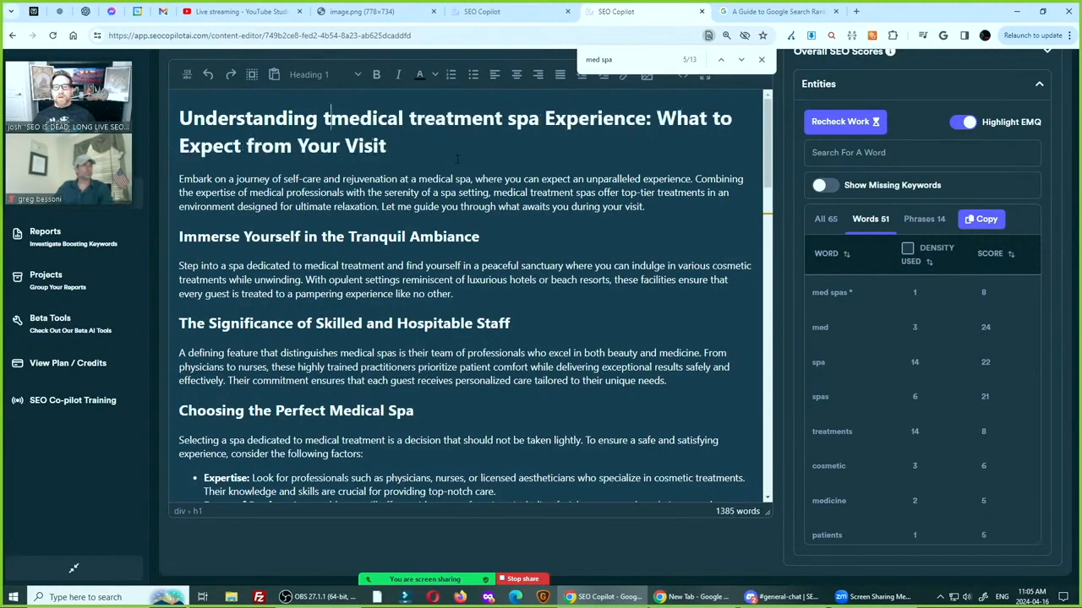
type("the")
key("Delete")
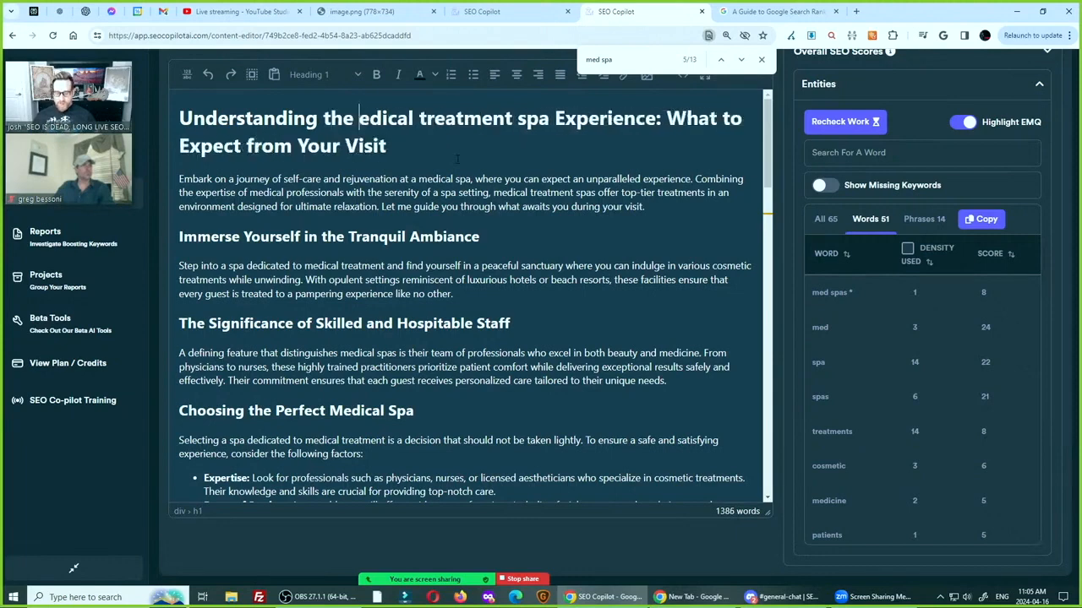
type("M")
Capitalize "Treatment" and "Spa" in the article title
key("Right")
key("Right")
key("Right")
key("Right")
key("Right")
key("Right")
key("Right")
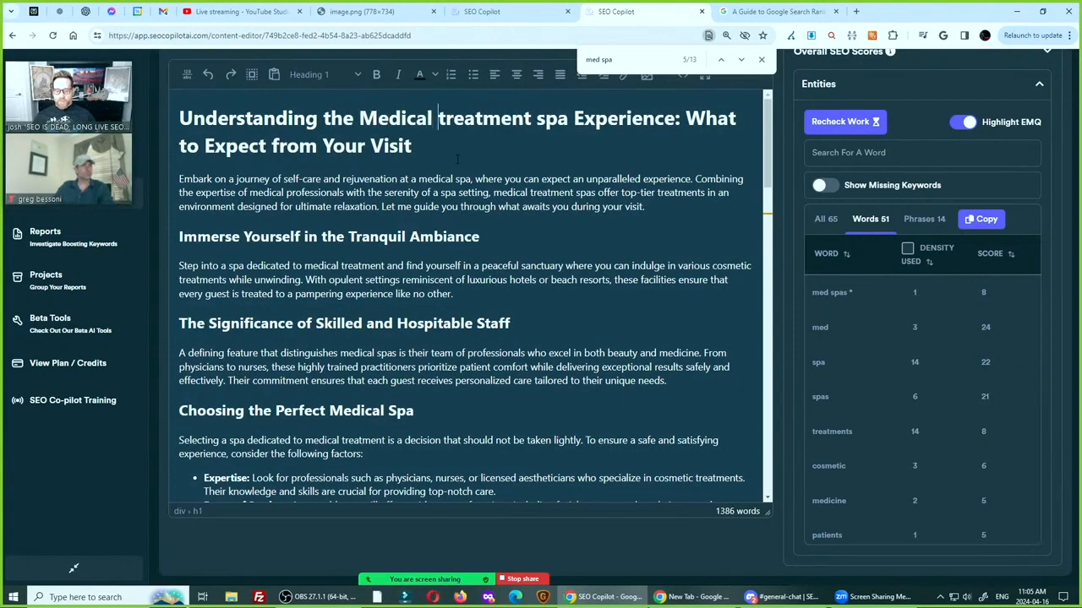
key("Delete")
type("T")
key("Right")
key("Right")
key("Right")
key("Right")
key("Right")
key("Right")
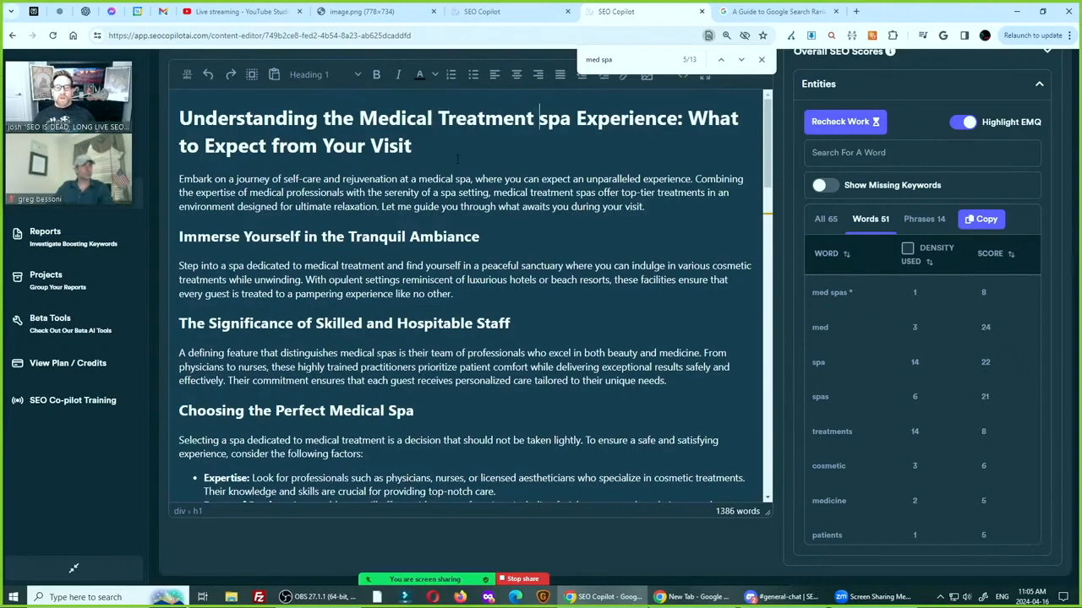
key("Delete")
type("S")
Look through the article for the remaining "med spa" matches
scroll(457, 159, "down", 4)
scroll(457, 158, "up", 4)
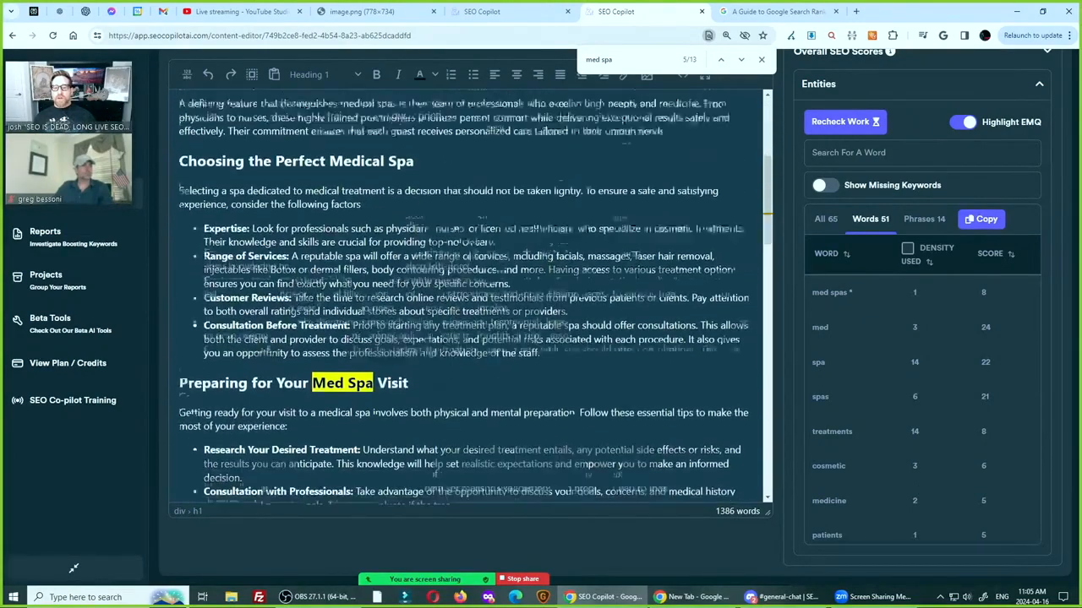
scroll(457, 159, "down", 3)
scroll(469, 296, "up", 3)
left_click(741, 60)
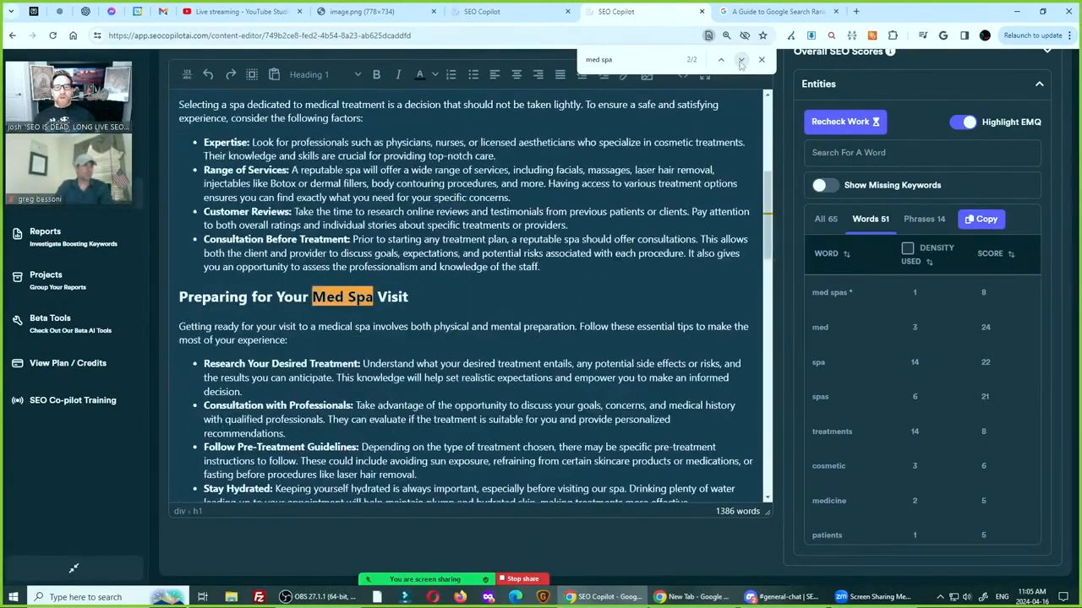
left_click(741, 60)
left_click(741, 60)
left_click(741, 62)
left_click(742, 61)
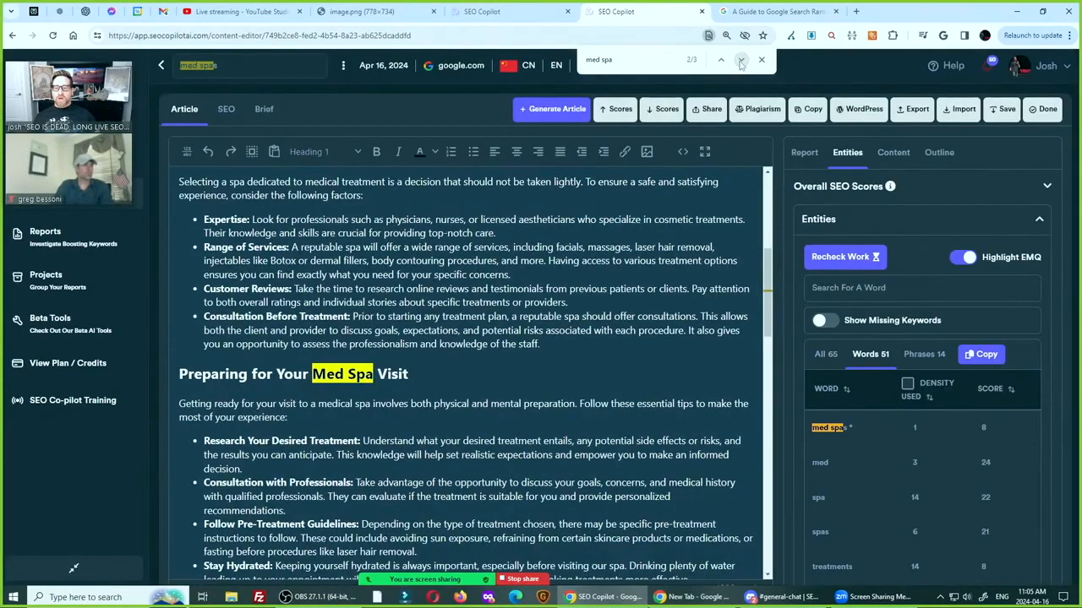
left_click(742, 62)
left_click(742, 62)
left_click(741, 62)
left_click(741, 62)
left_click(742, 62)
left_click(741, 62)
scroll(332, 373, "up", 5)
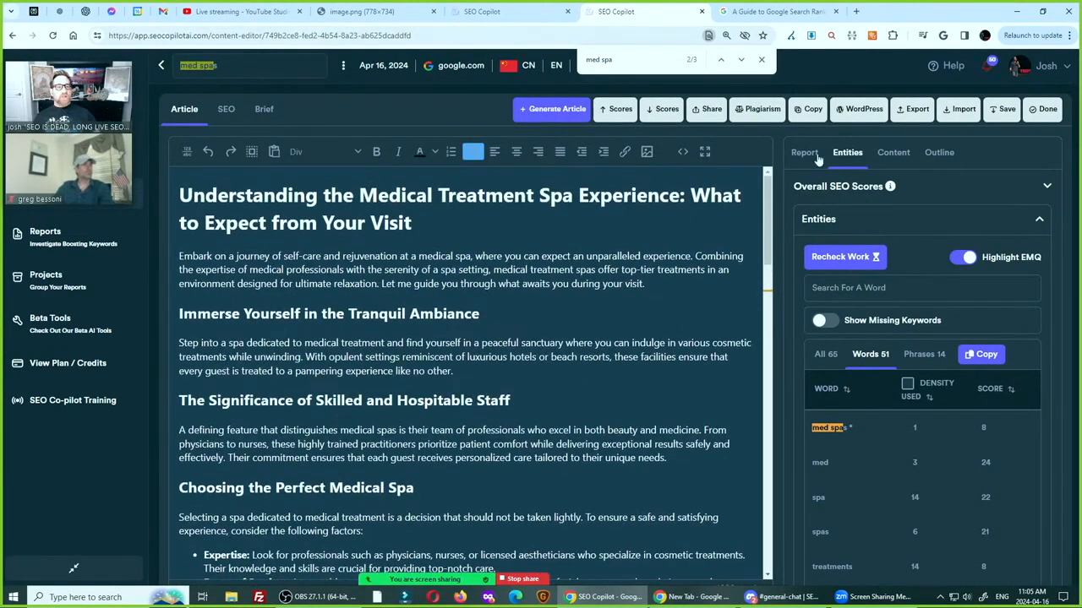
Recalculate the report's spam and Google semantic scores and read the body spam score explanation
left_click(804, 152)
left_click(1000, 274)
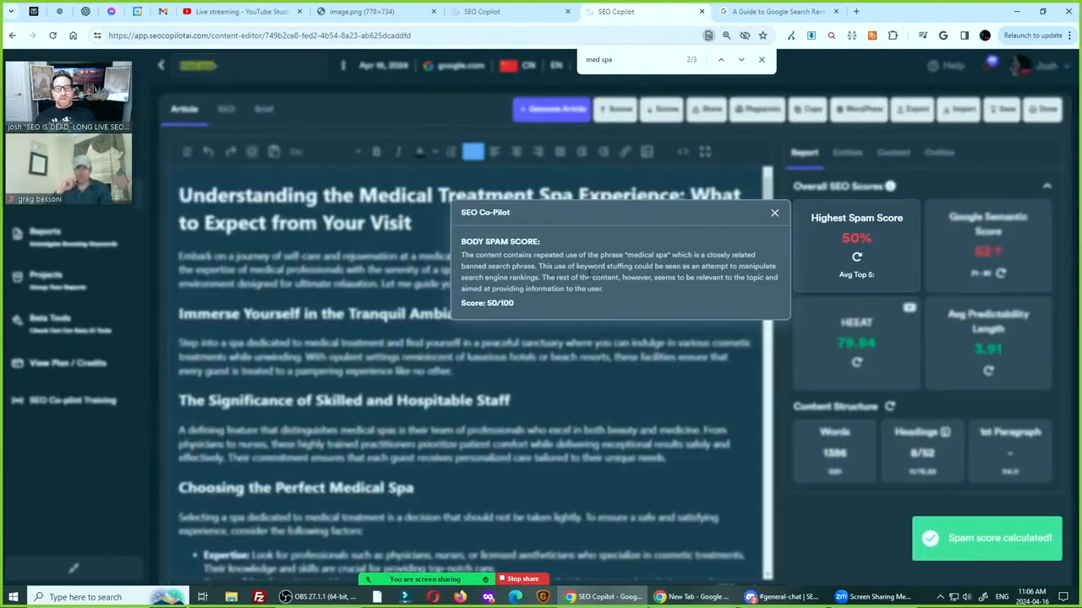
triple_click(554, 265)
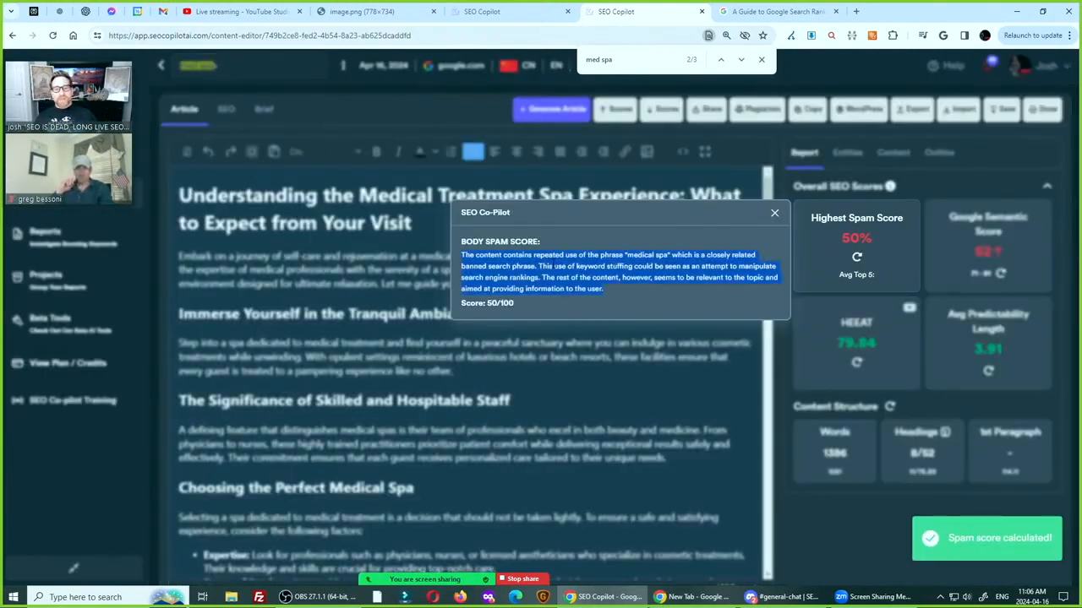
left_click(620, 295)
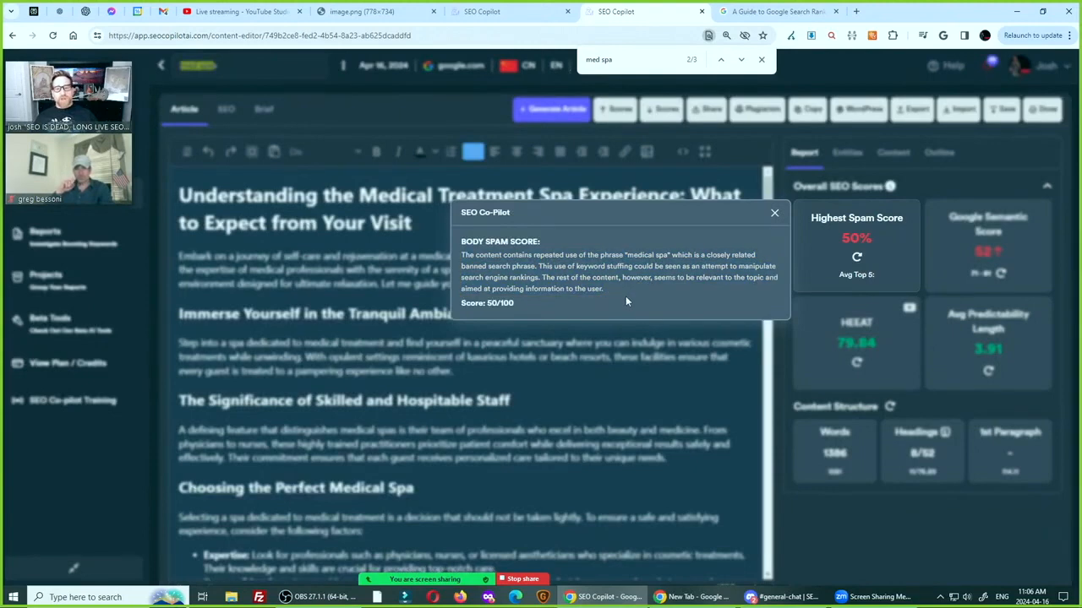
left_click(774, 213)
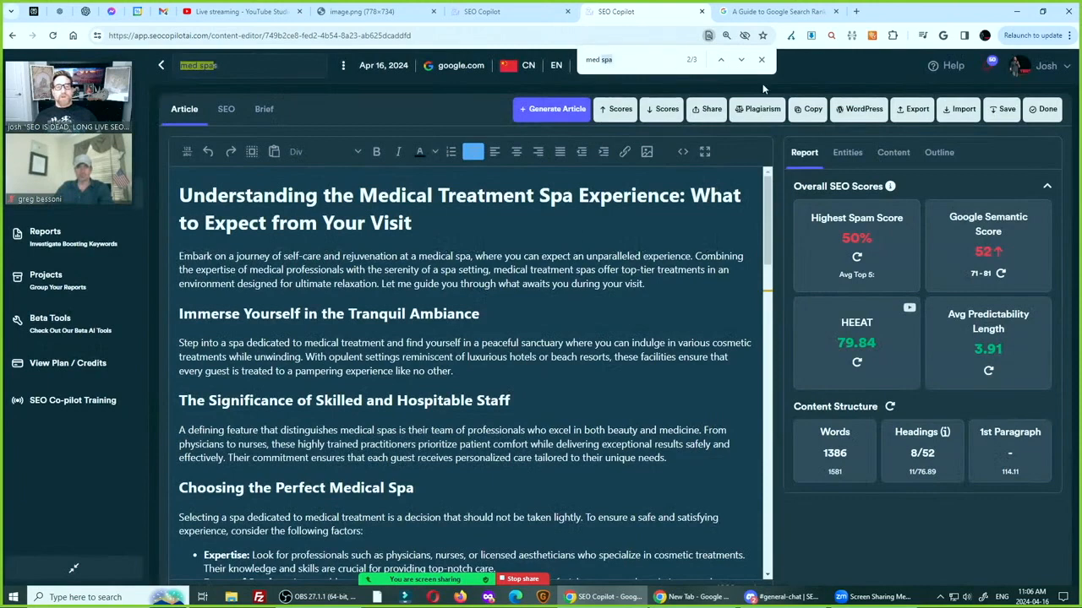
Search for "medical spa" and change it to "medical treatment spa" in the sentence under "Preparing for Your Med Spa Visit"
type("medical ")
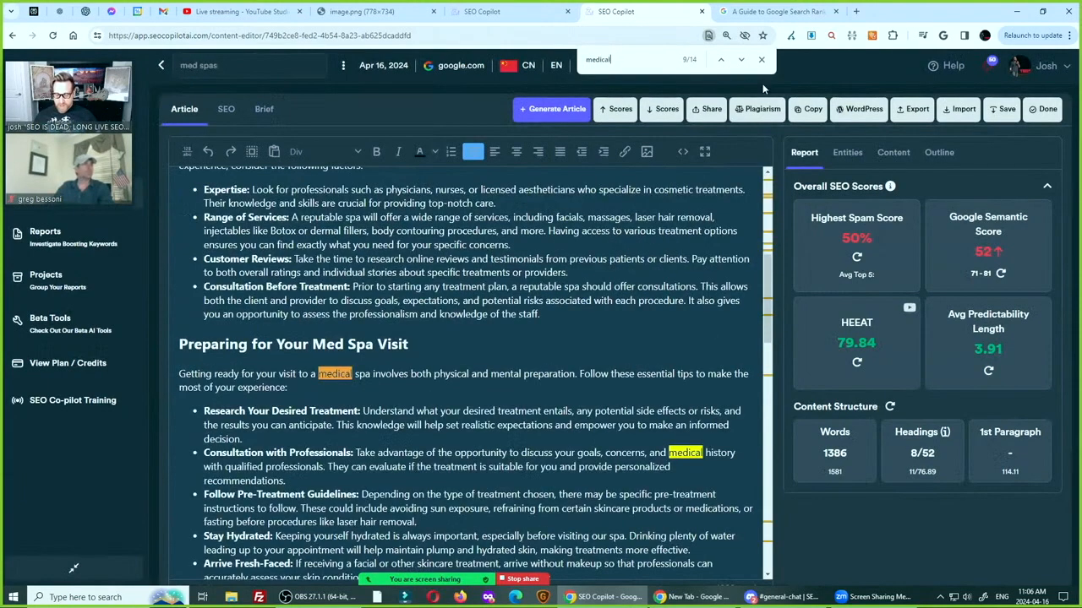
type("spa")
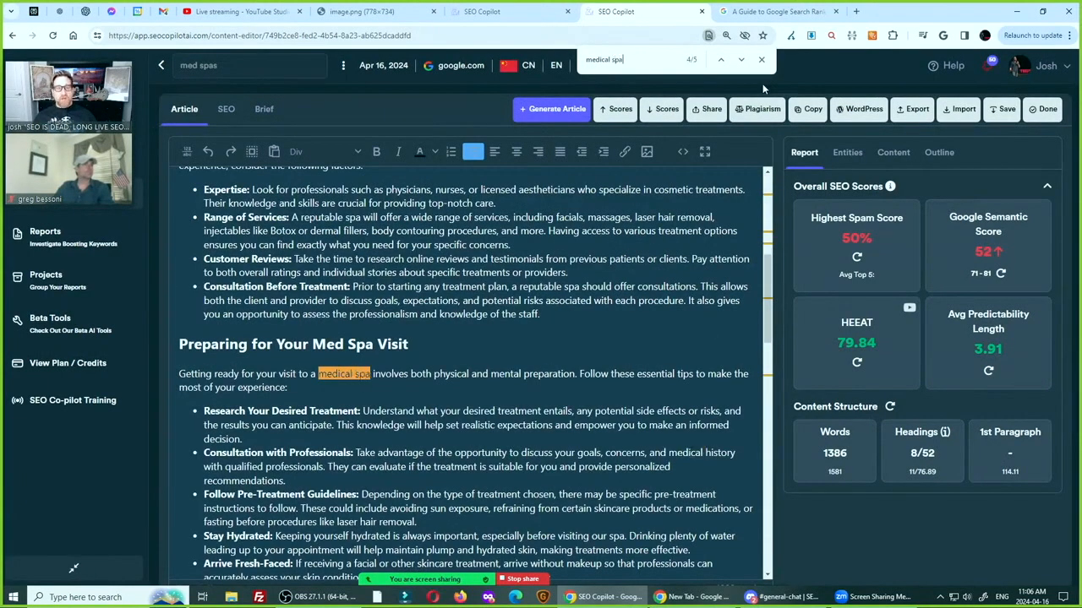
left_click(319, 374)
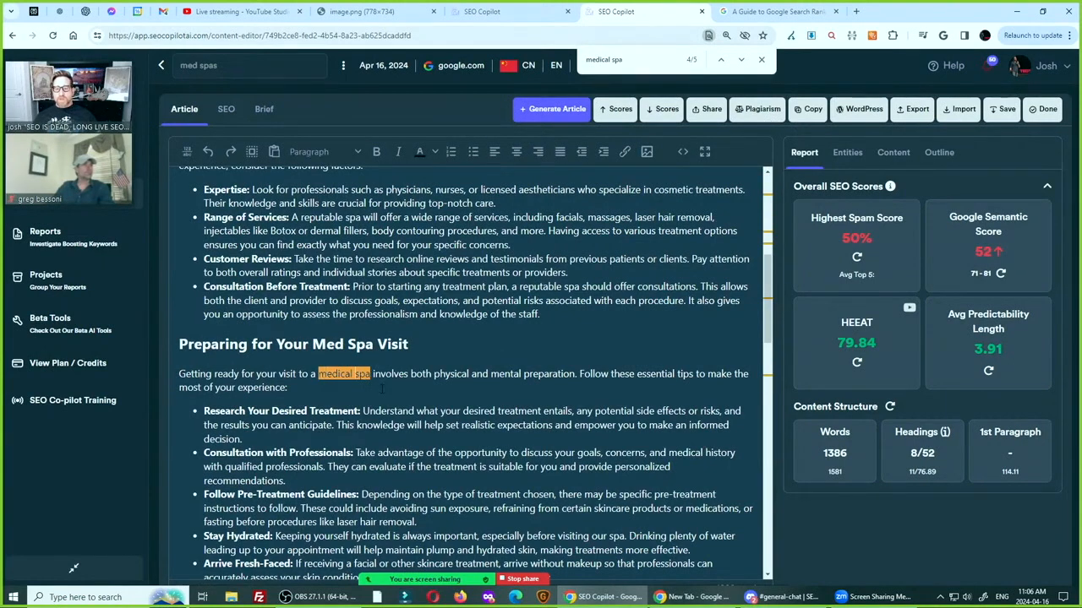
key("BackSpace")
key("BackSpace")
key("BackSpace")
key("BackSpace")
key("BackSpace")
type("ical trea")
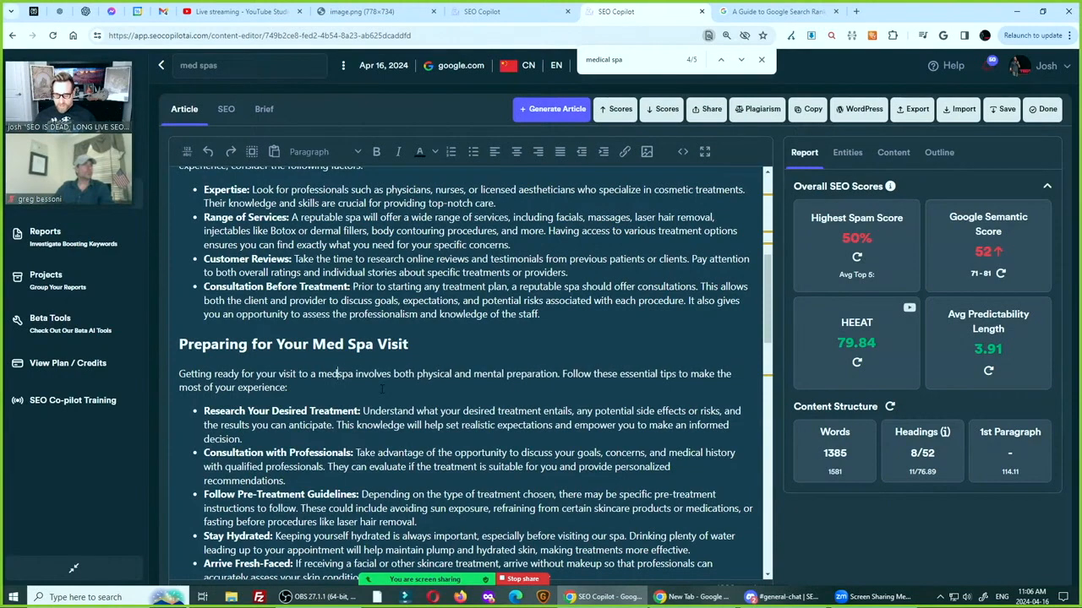
type("tment")
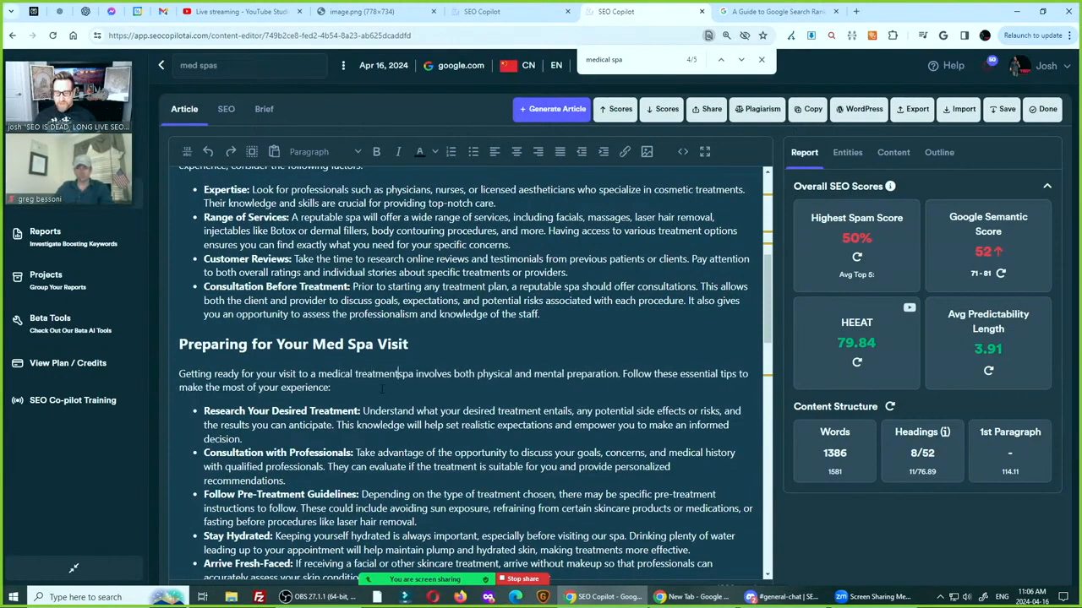
Reword "Medical Spas can provide:" as "Medical treatment spas can provide:" under "The Range of Treatments Available"
left_click(742, 59)
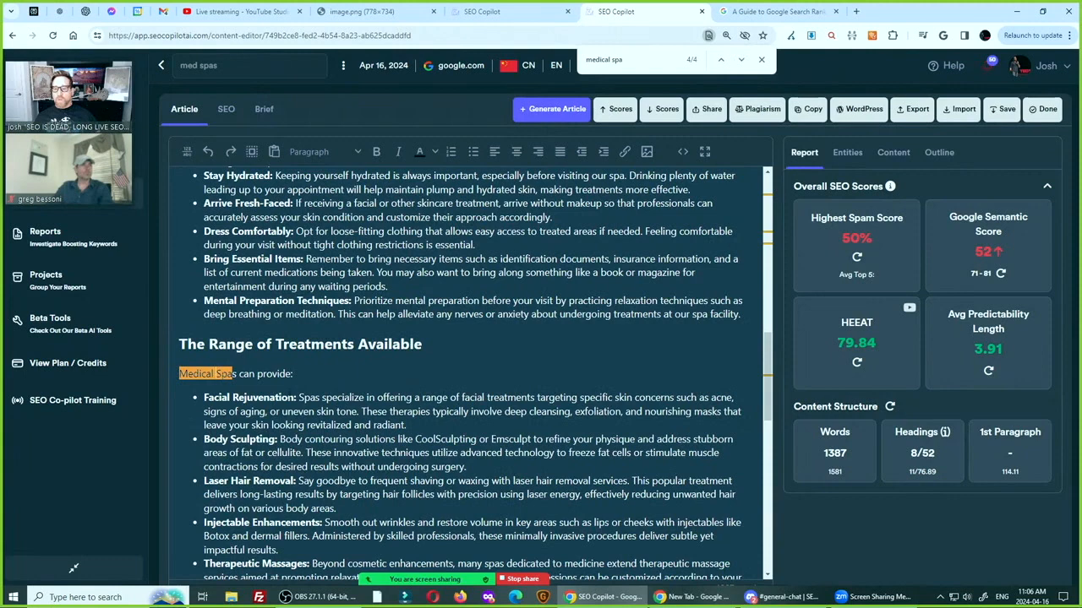
type("T")
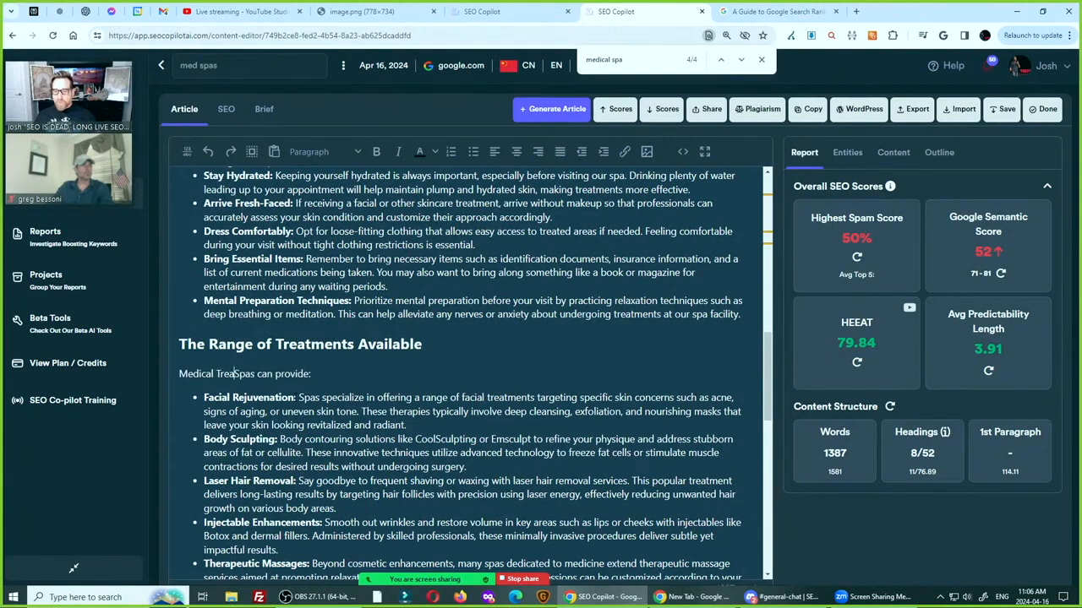
key("BackSpace")
type("treatment")
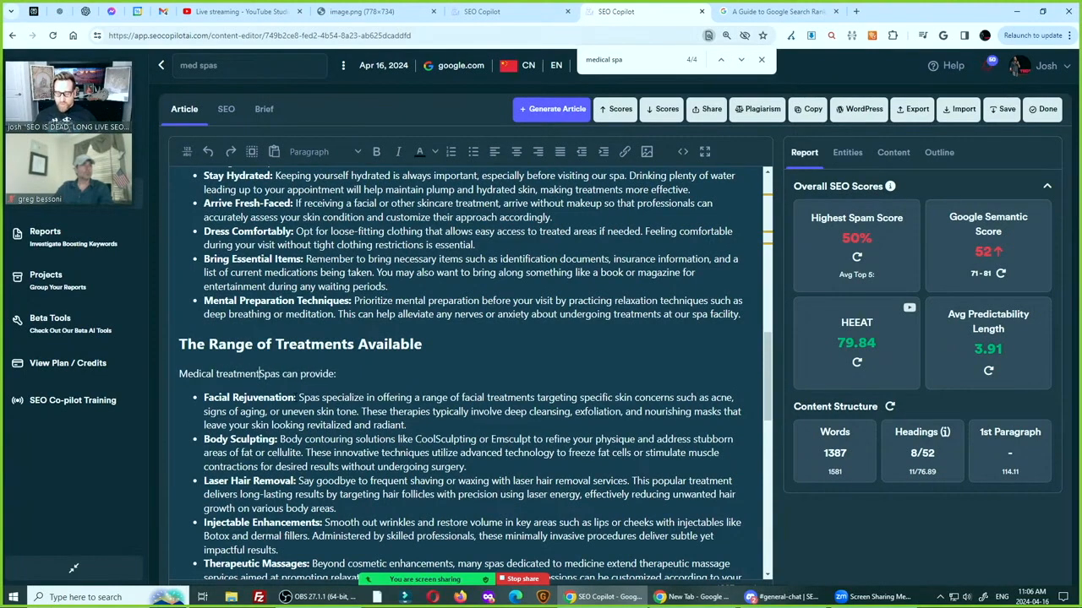
key("Delete")
type("s")
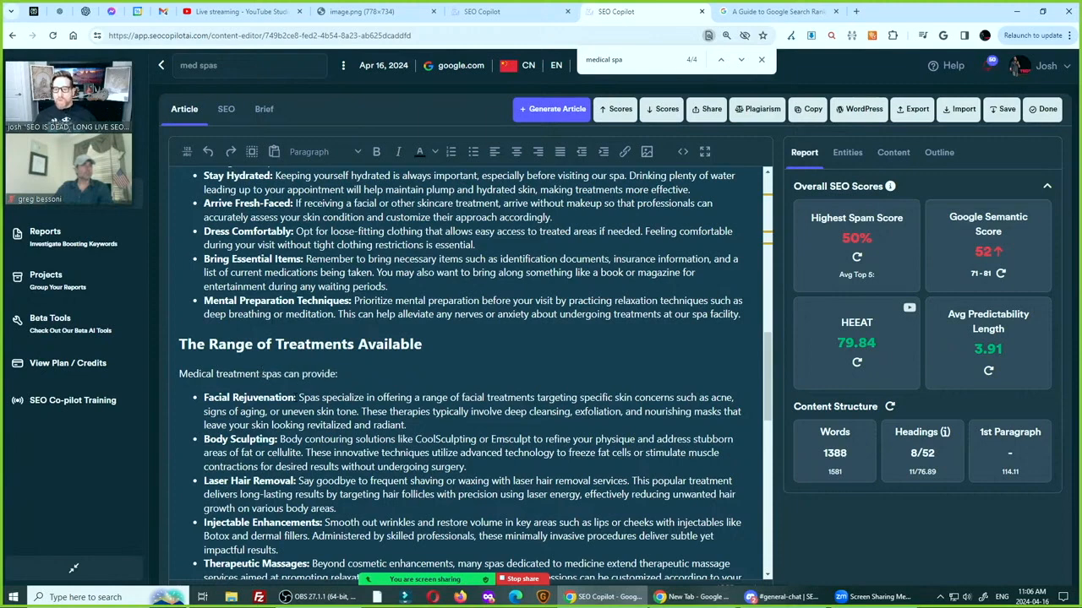
Change "medical spa" to "medical treatment spa" in the article's opening paragraph, close the text search and recalculate the Google semantic score
left_click(742, 60)
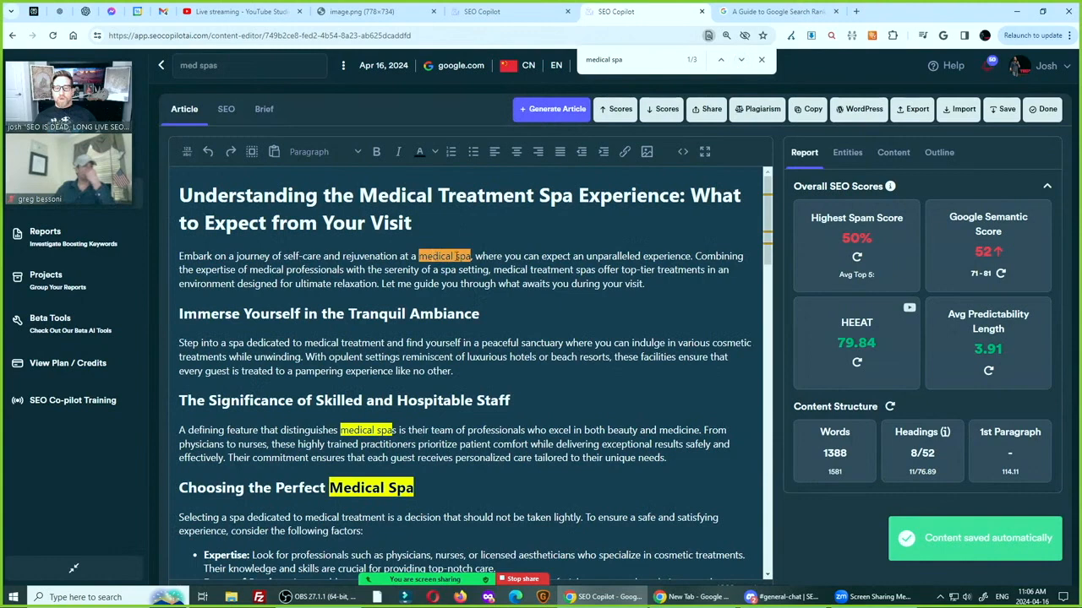
type("treatment")
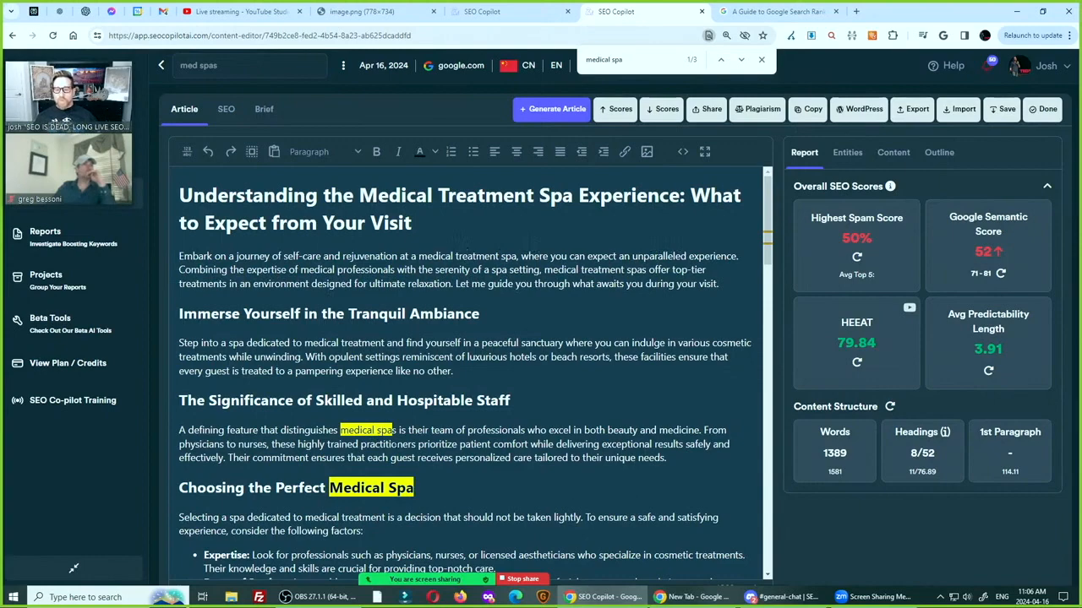
left_click(762, 60)
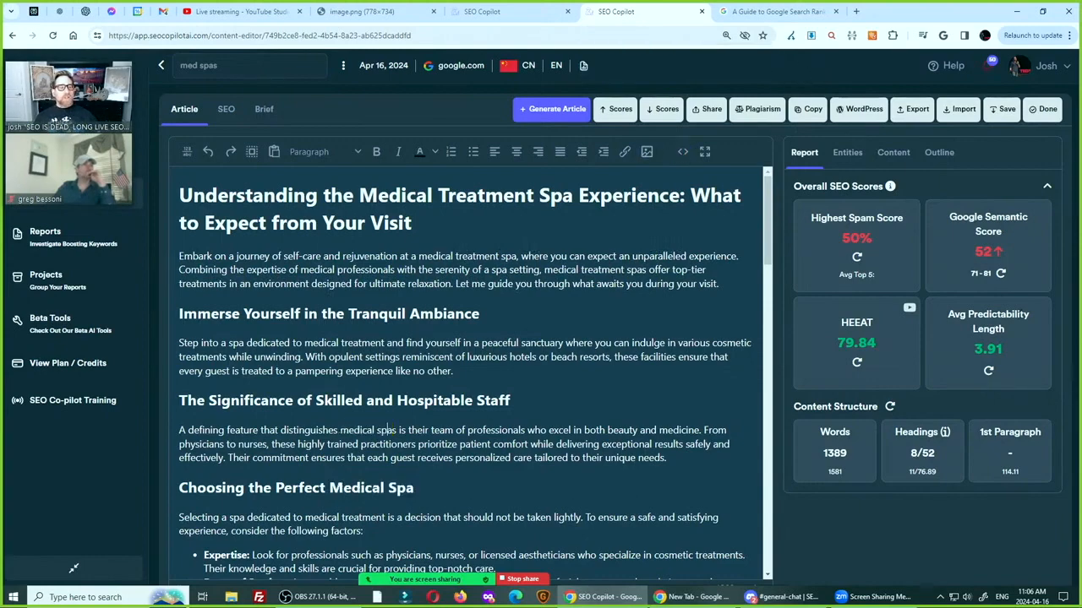
left_click(1001, 275)
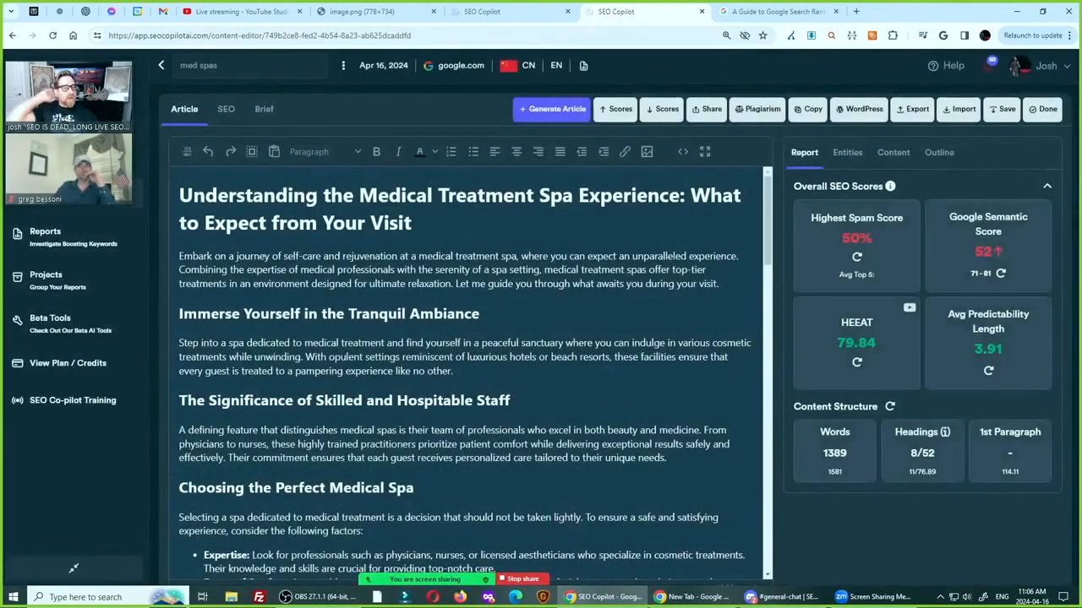
Add an empty paragraph below the final list item of the "Making the Most of Your Spa Visit" section
scroll(469, 372, "down", 8)
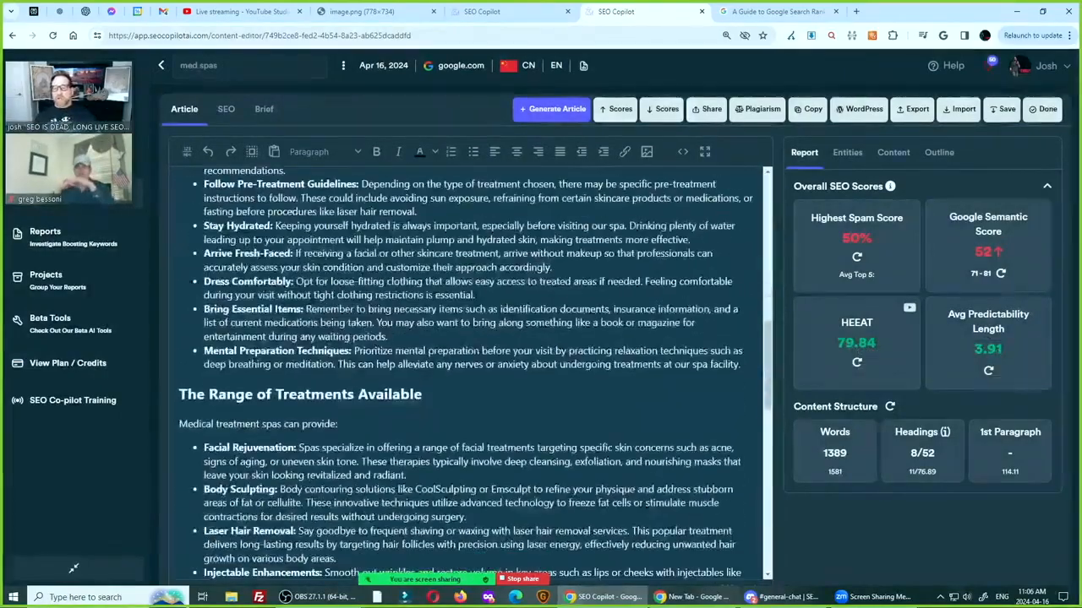
scroll(469, 371, "up", 3)
scroll(469, 372, "down", 10)
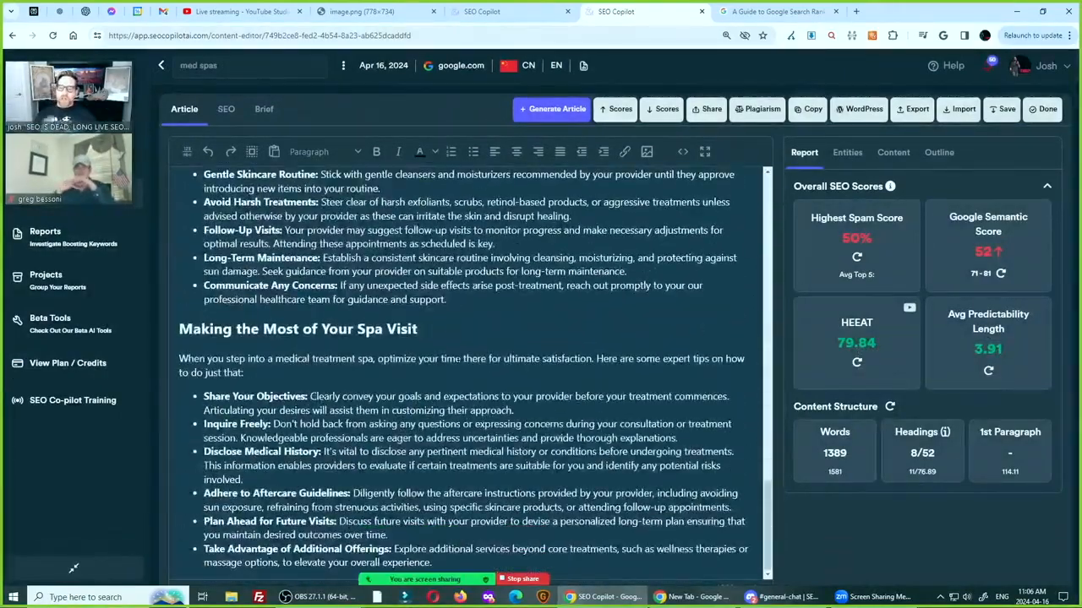
scroll(458, 359, "up", 8)
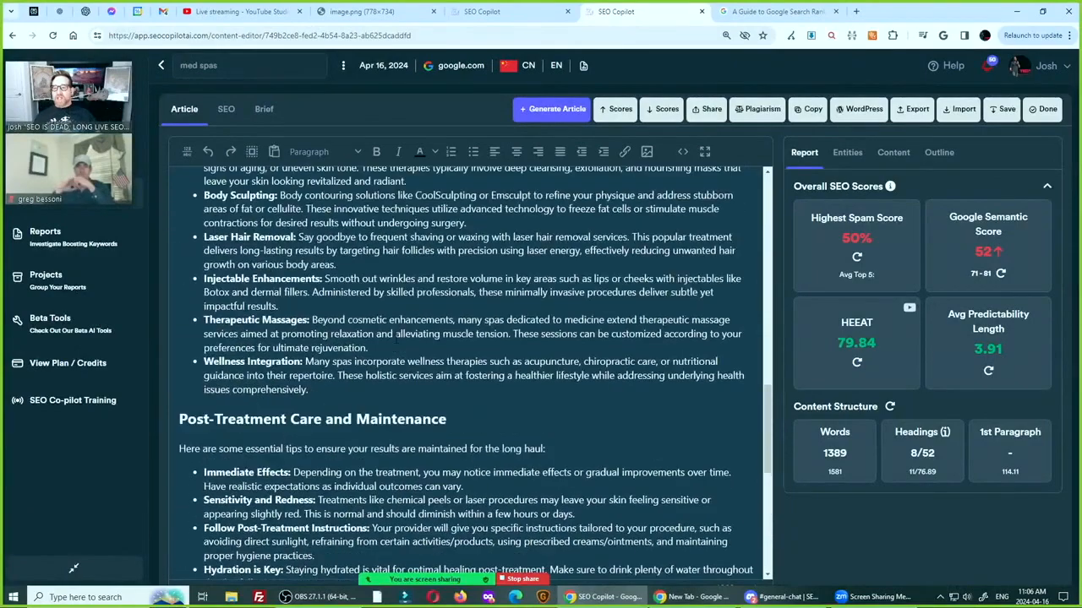
scroll(396, 338, "down", 1)
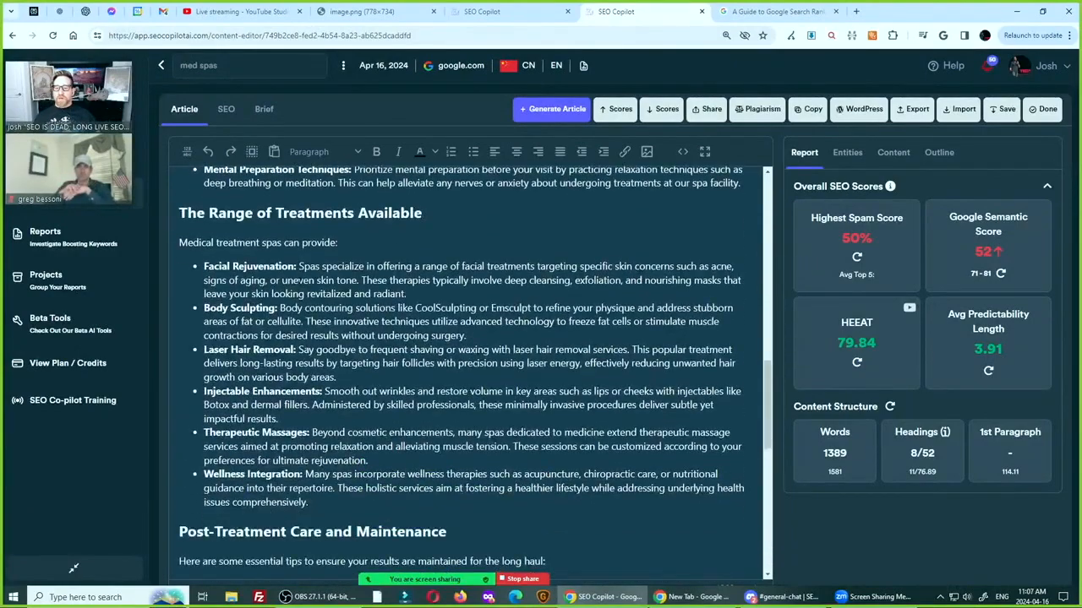
scroll(395, 372, "down", 5)
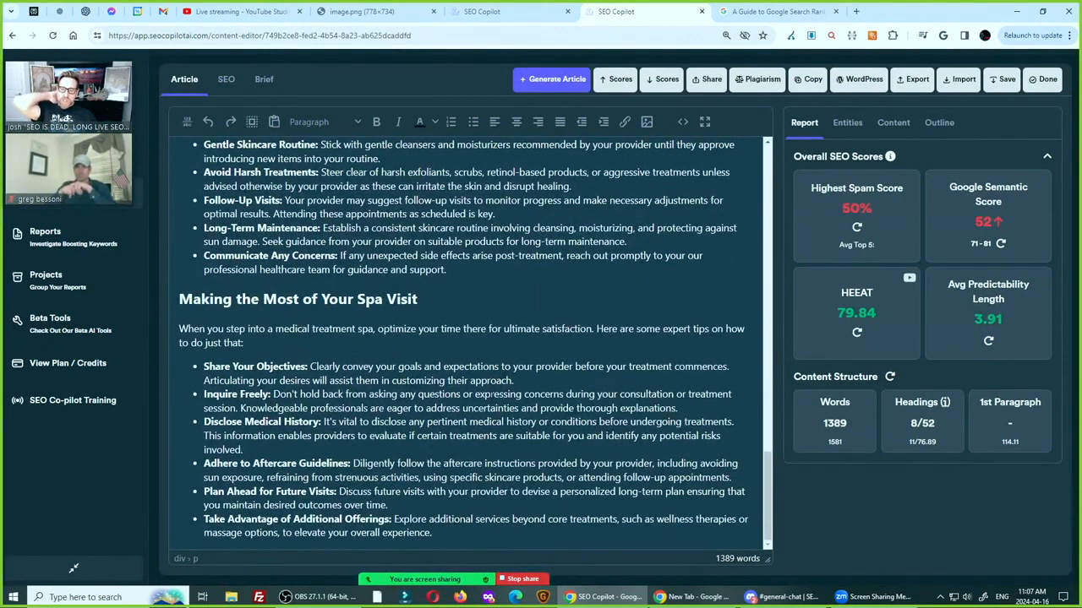
left_click(485, 533)
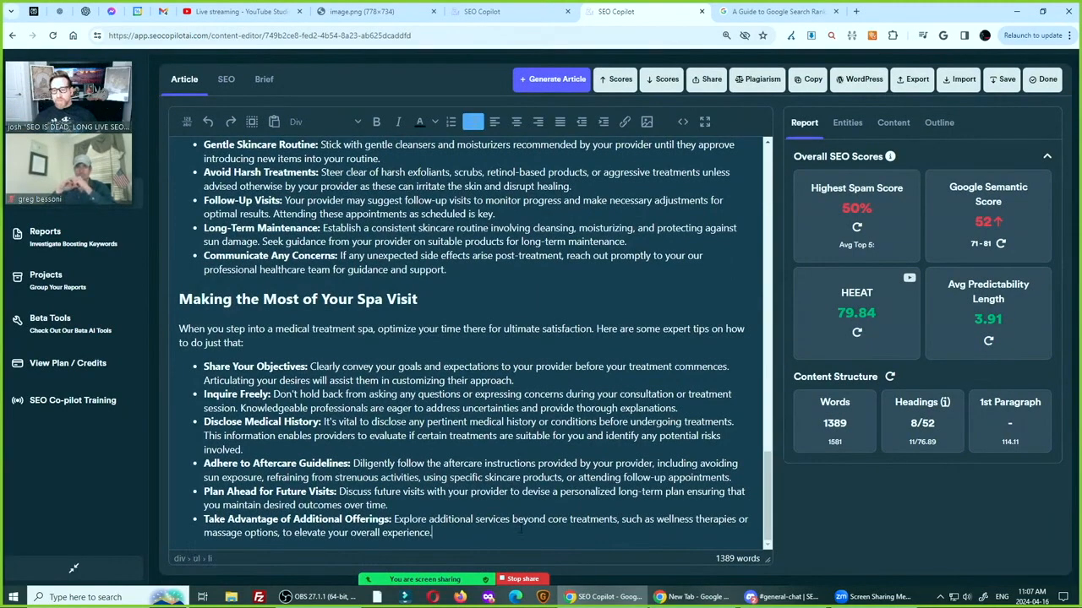
key("Return")
key("Return")
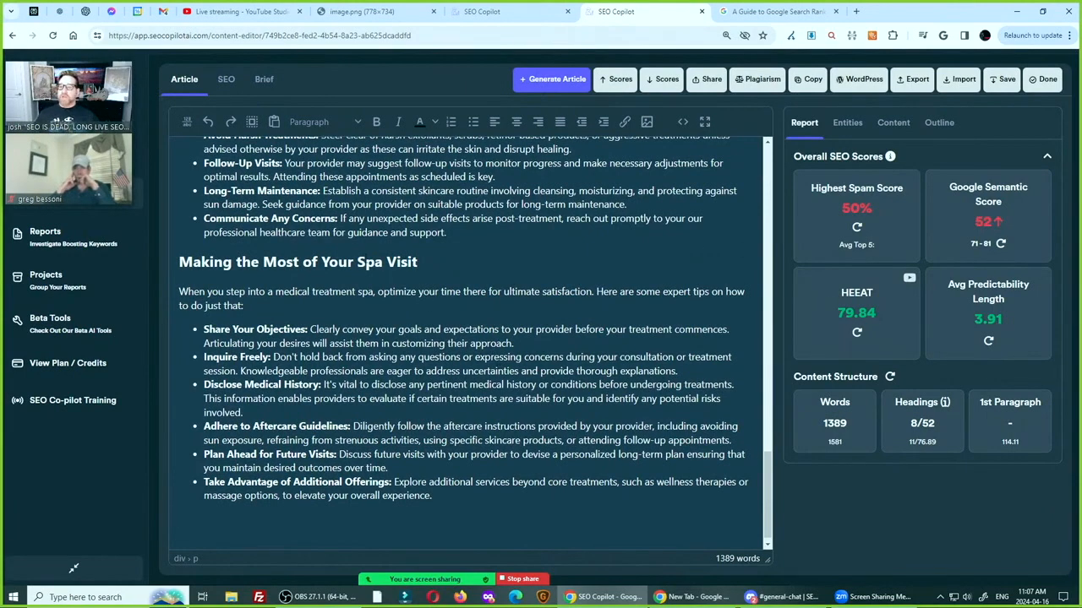
Select all four questions of the Helpful Content Update tool
left_click(893, 125)
left_click(888, 194)
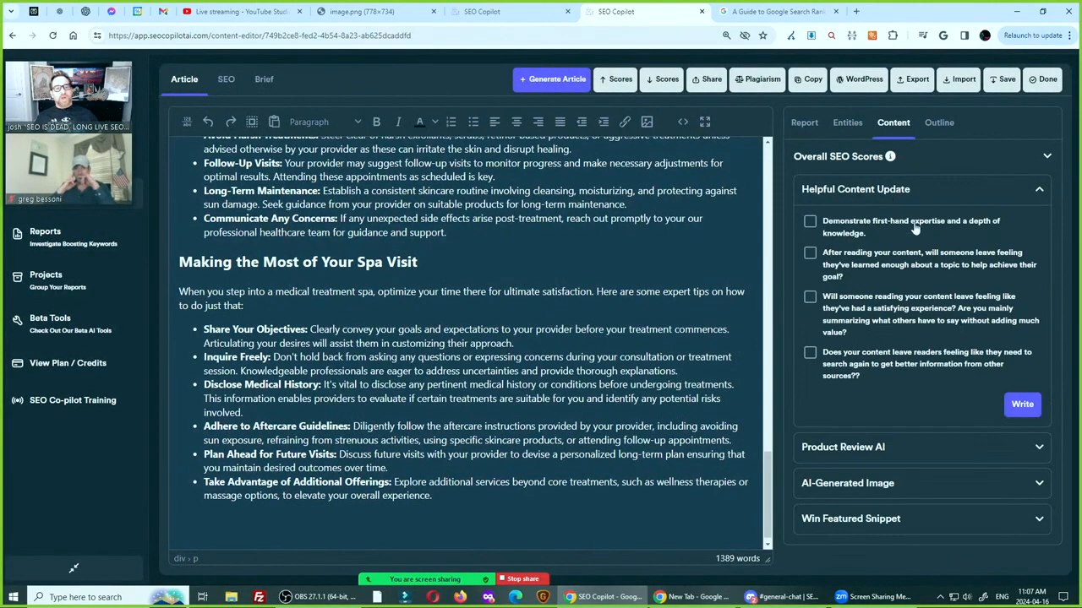
left_click(810, 222)
left_click(810, 253)
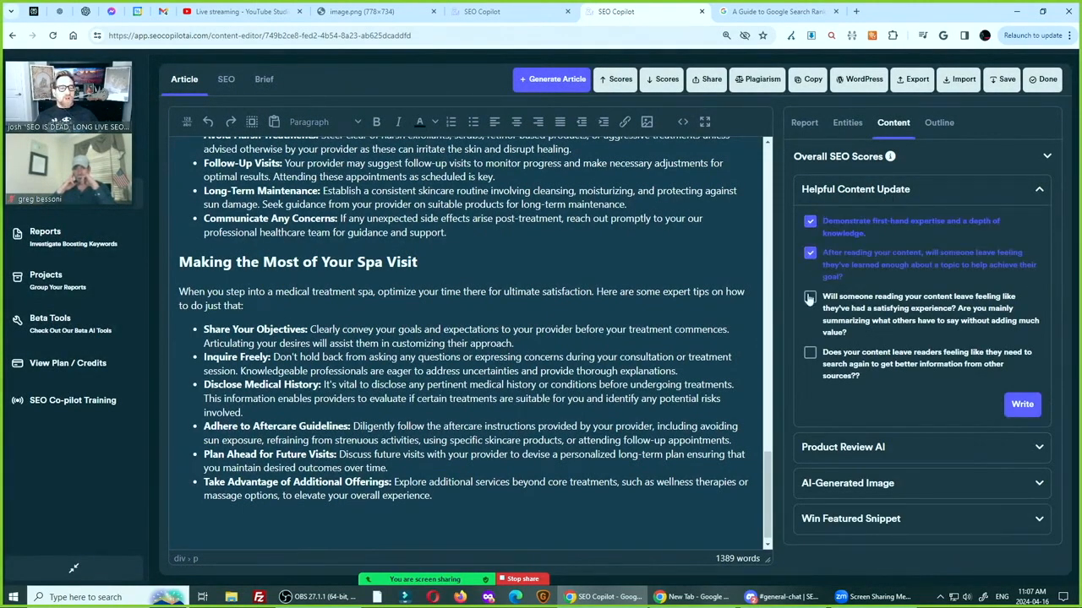
left_click(809, 296)
left_click(809, 353)
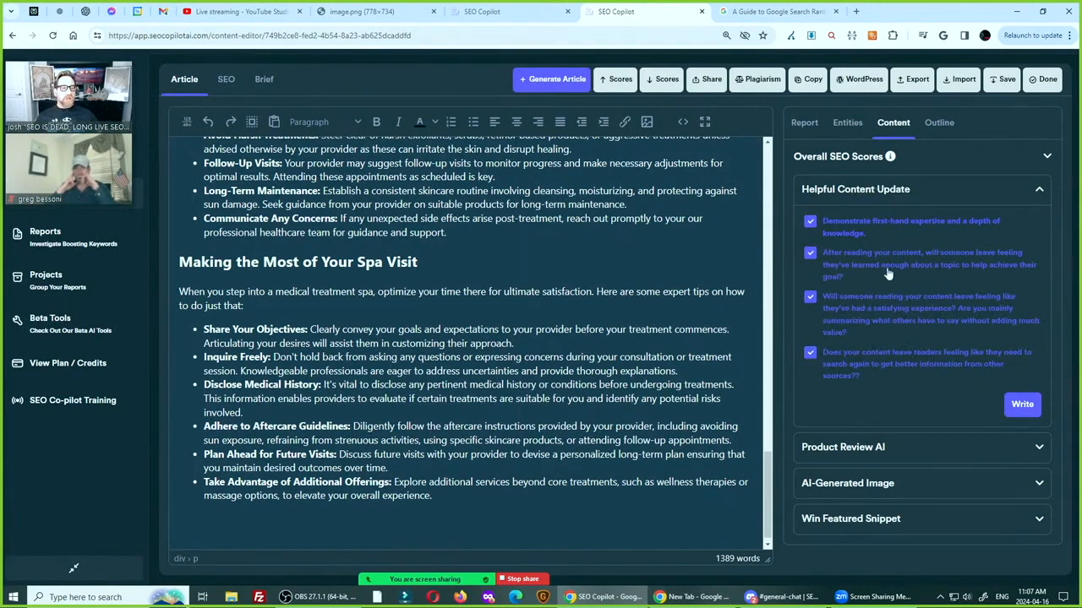
Read through the four selected Helpful Content Update questions
key("ctrl")
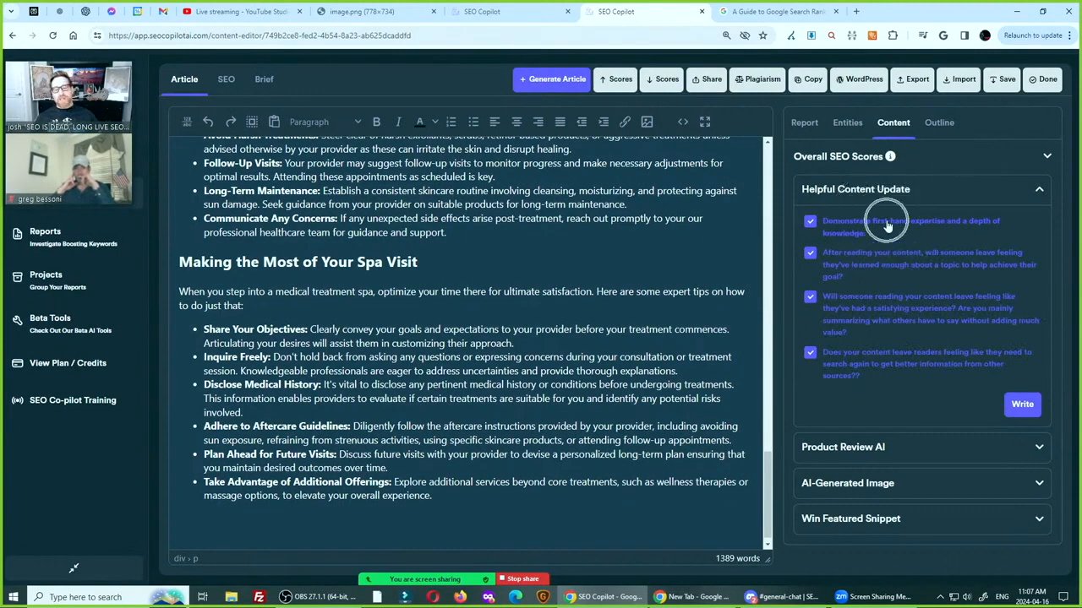
key("ctrl")
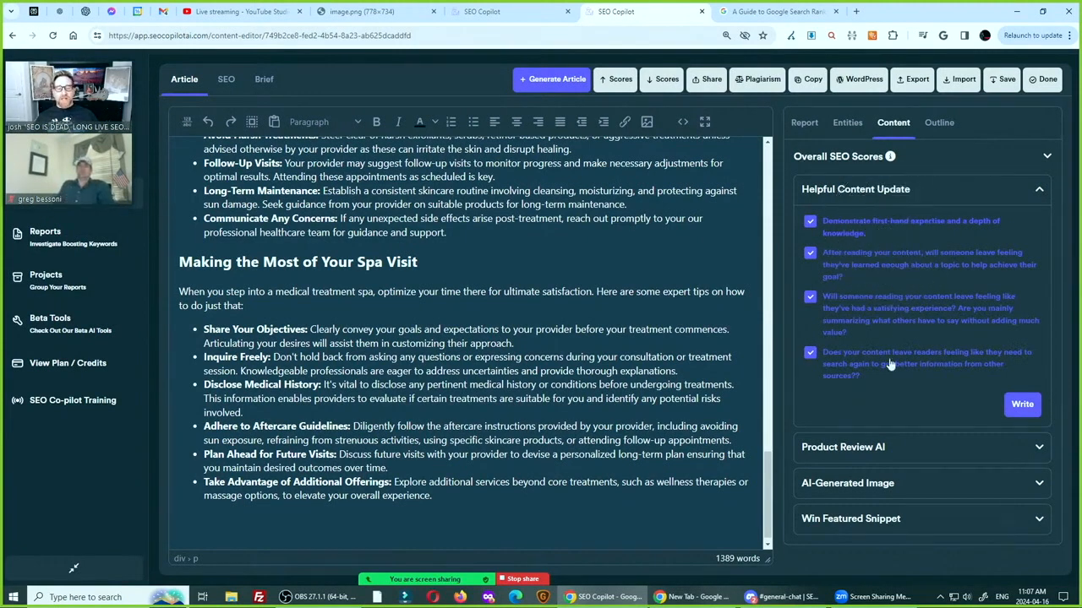
key("ctrl")
key("ctrl")
key("ctrl")
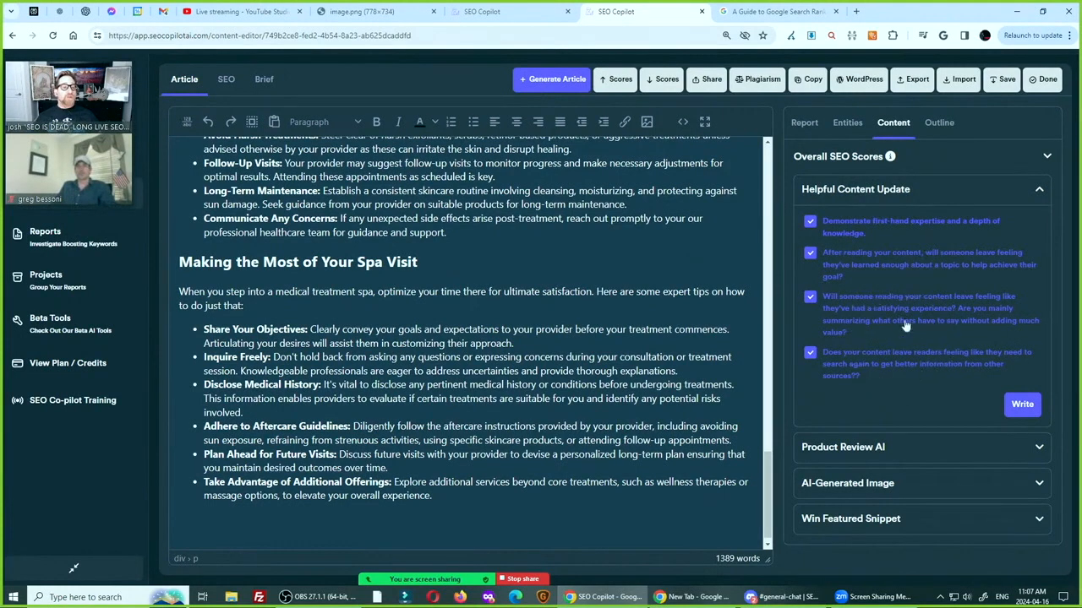
key("ctrl")
key("ctrl")
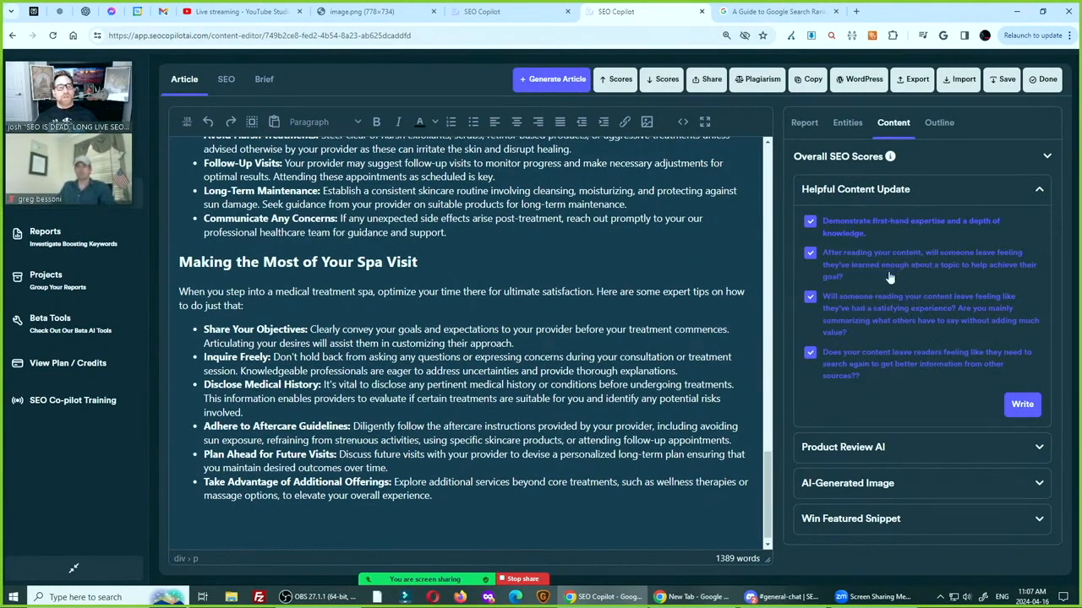
key("ctrl")
key("ctrl")
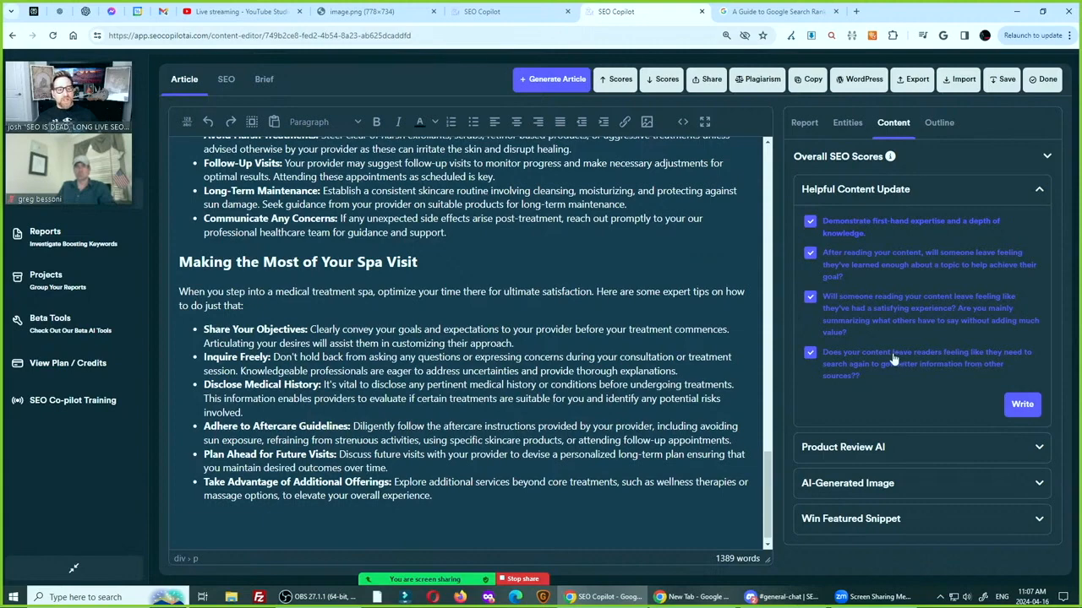
Generate the Helpful Content Update answers, copy the text of all four sections and close the results
left_click(1022, 404)
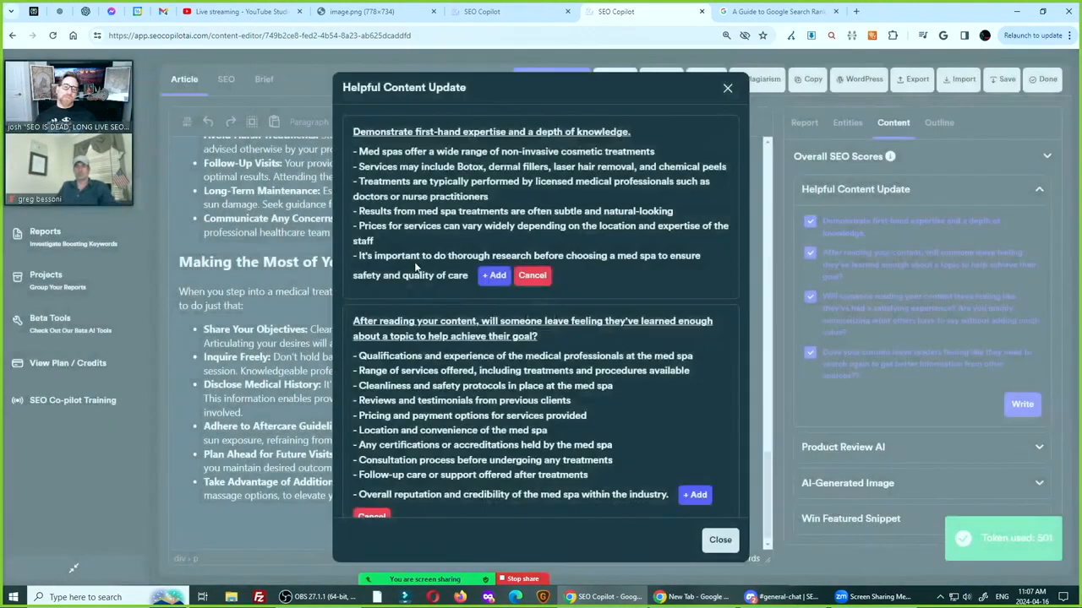
left_click_drag(350, 131, 644, 507)
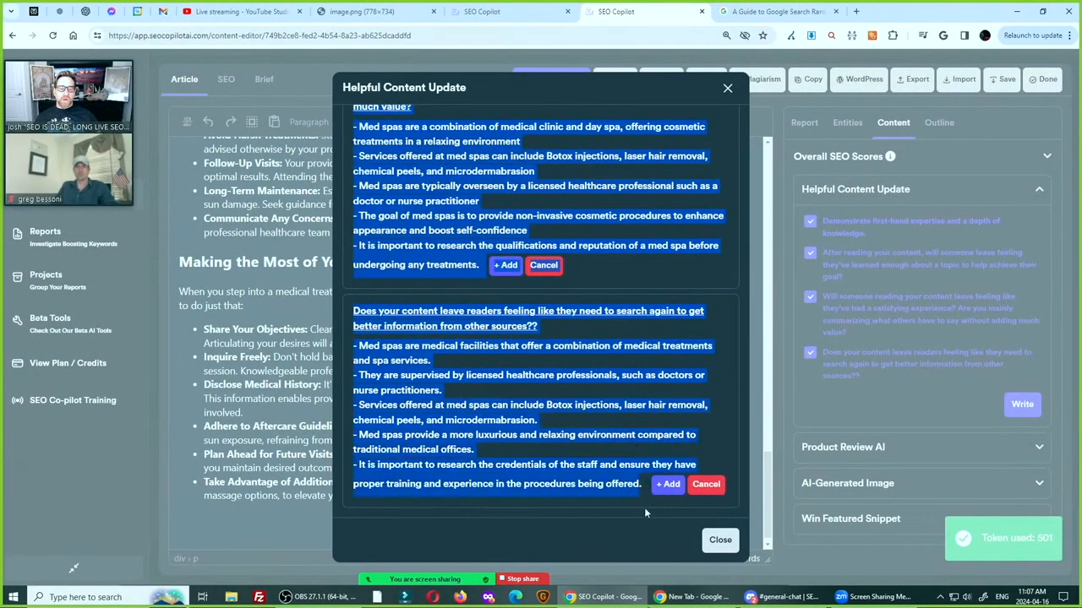
left_click(720, 539)
Open Notepad, paste the copied answers to strip their formatting, and take the plain text out again
left_click(85, 597)
type("note")
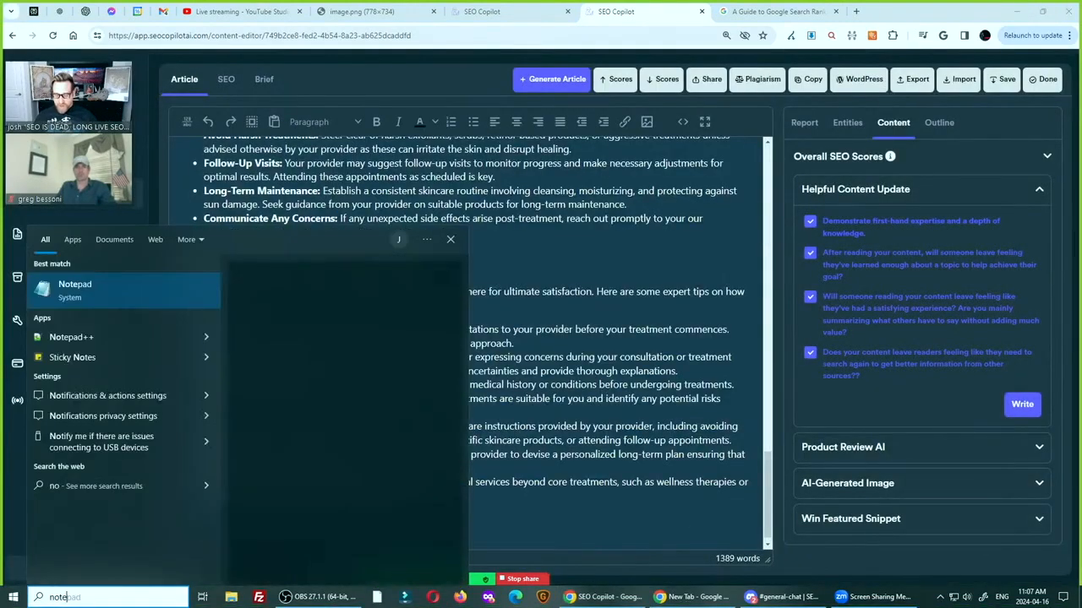
key("Return")
key("ctrl+v")
key("ctrl+a")
key("Delete")
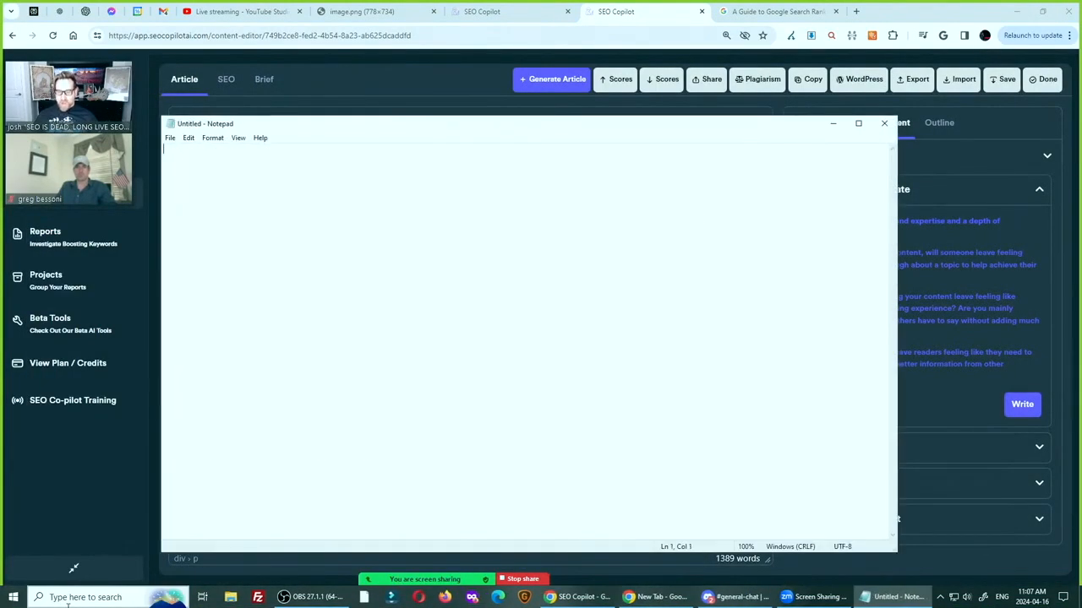
Switch back to SEO CoPilot, paste the plain-text answers at the end of the article and remove the extra blank line above them
key("alt+Tab")
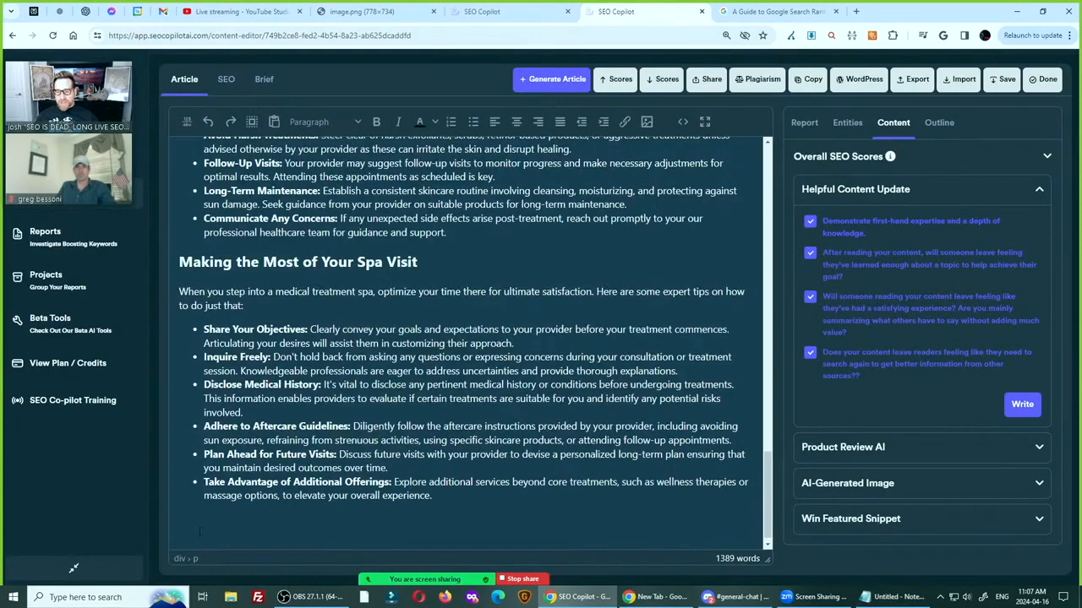
key("ctrl+v")
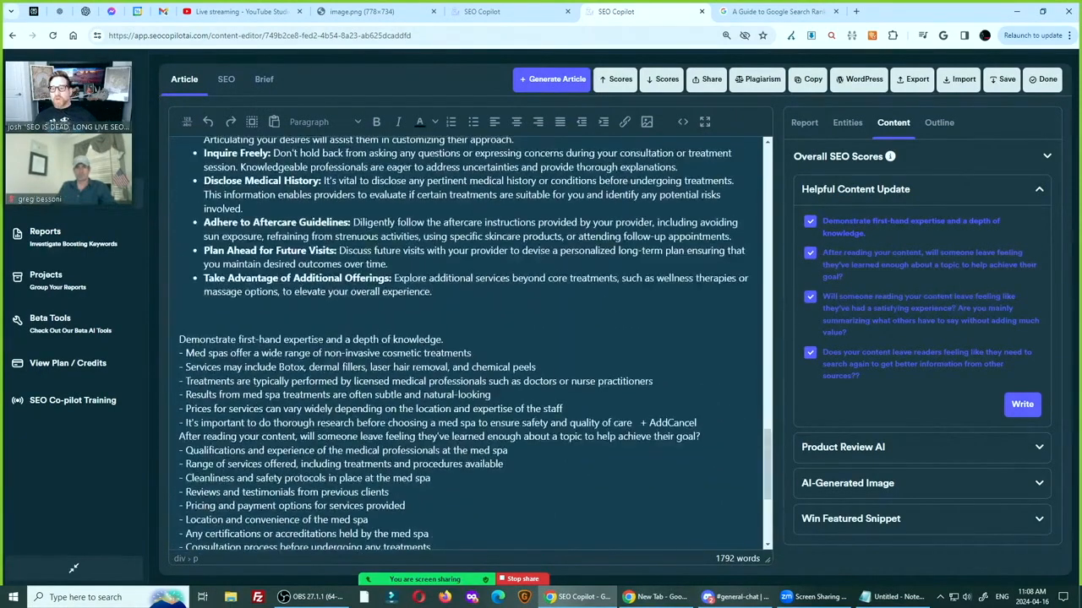
key("BackSpace")
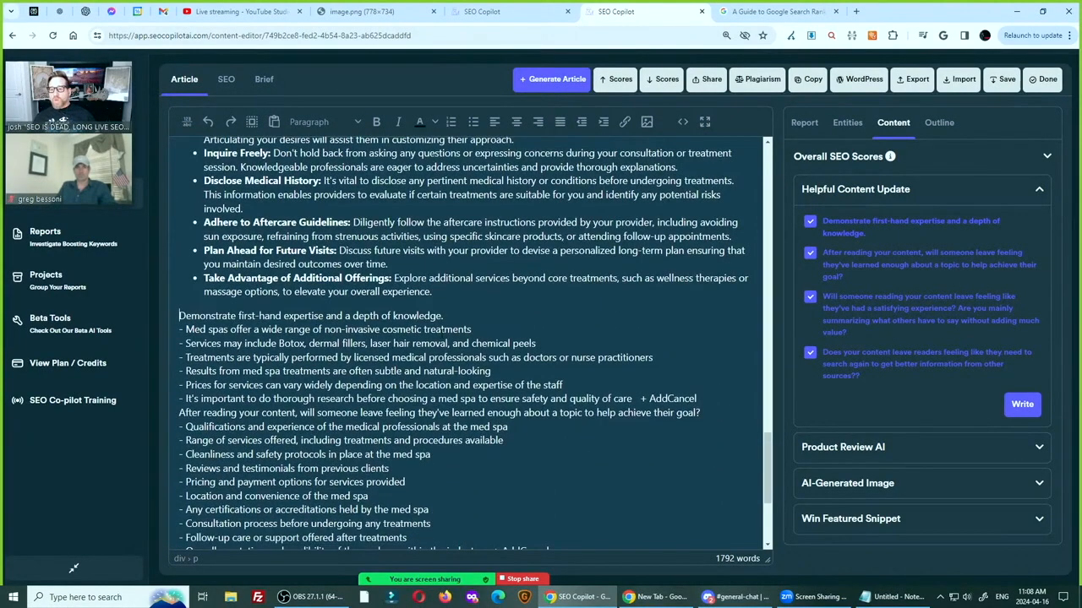
Replace the pasted line "Demonstrate first-hand expertise and a depth of knowledge." with "So remember these fast facts:", set off by a blank line
key("shift+Down")
key("Down")
key("shift+Up")
key("BackSpace")
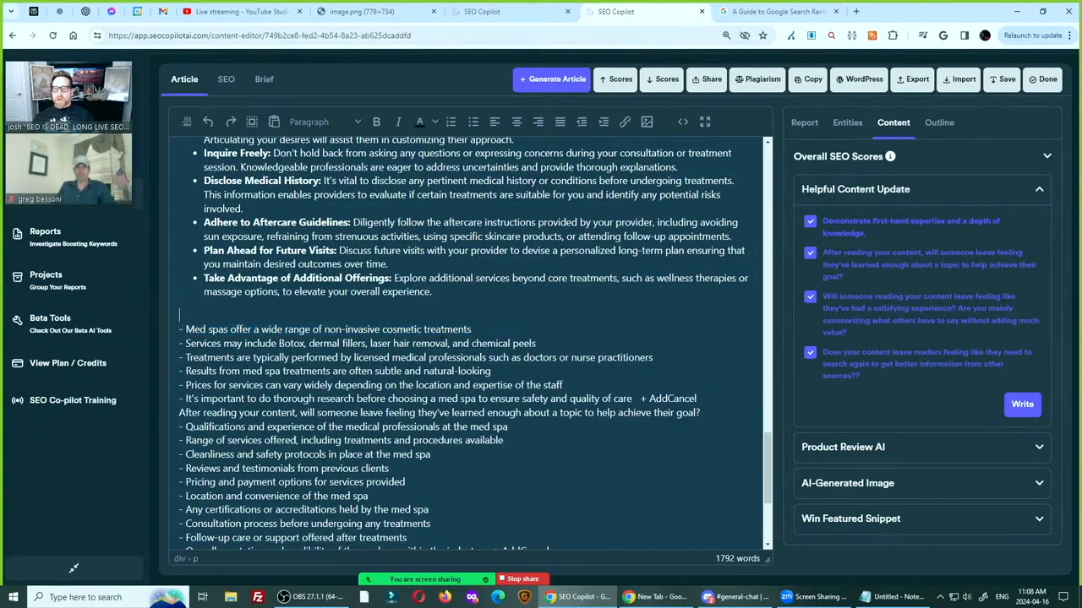
key("Return")
type("So rememb")
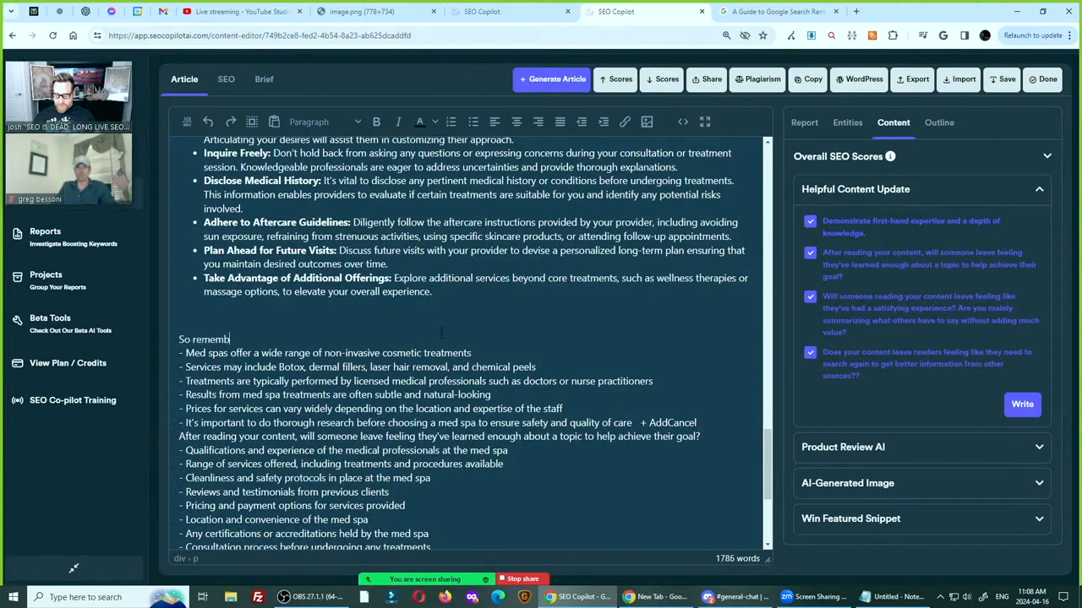
type("er these fast facts:")
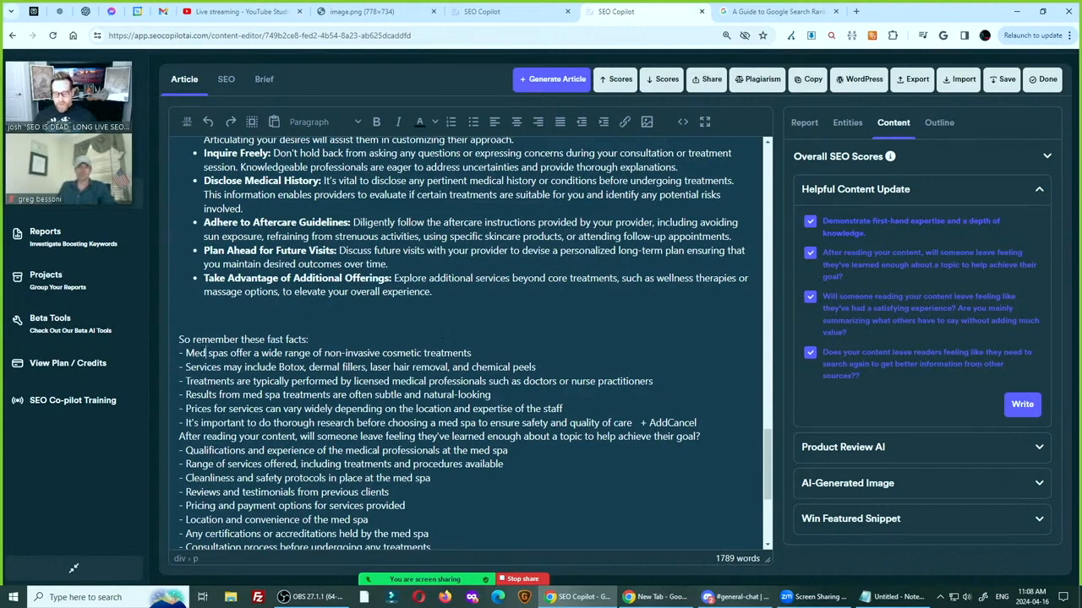
Reword the first two fast facts to begin with "Medical treatment spas" and "Med spa services", ending the first with a semicolon
type("ical treat")
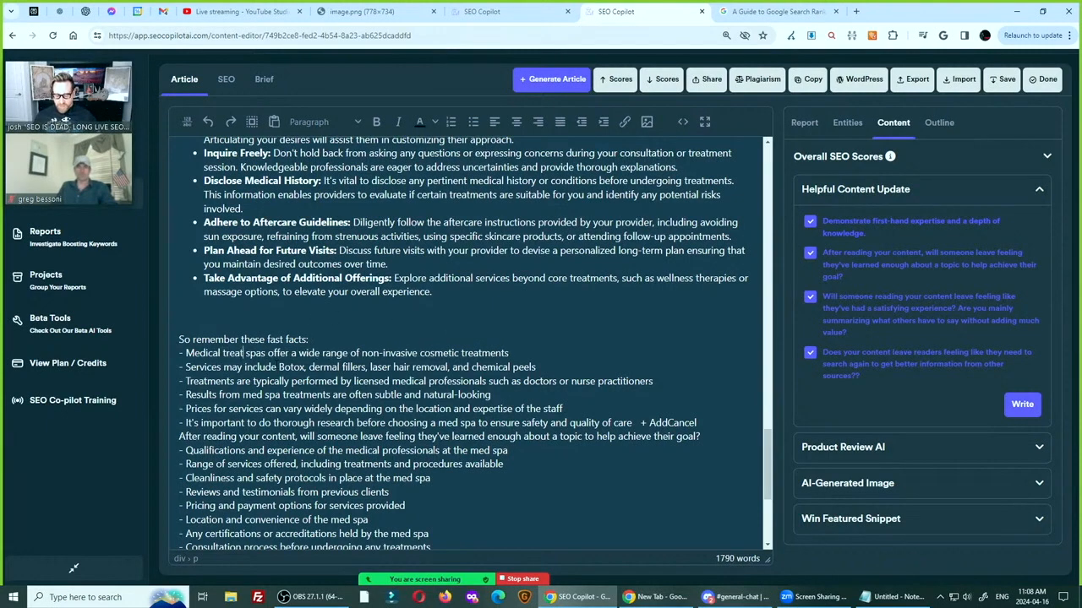
type("ment")
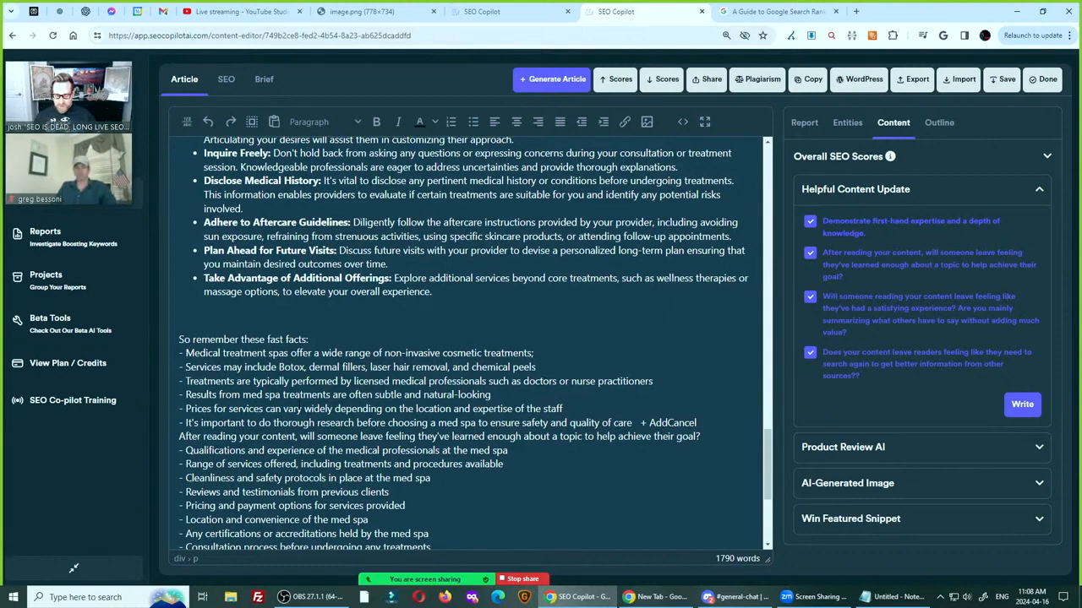
type("Med Spa")
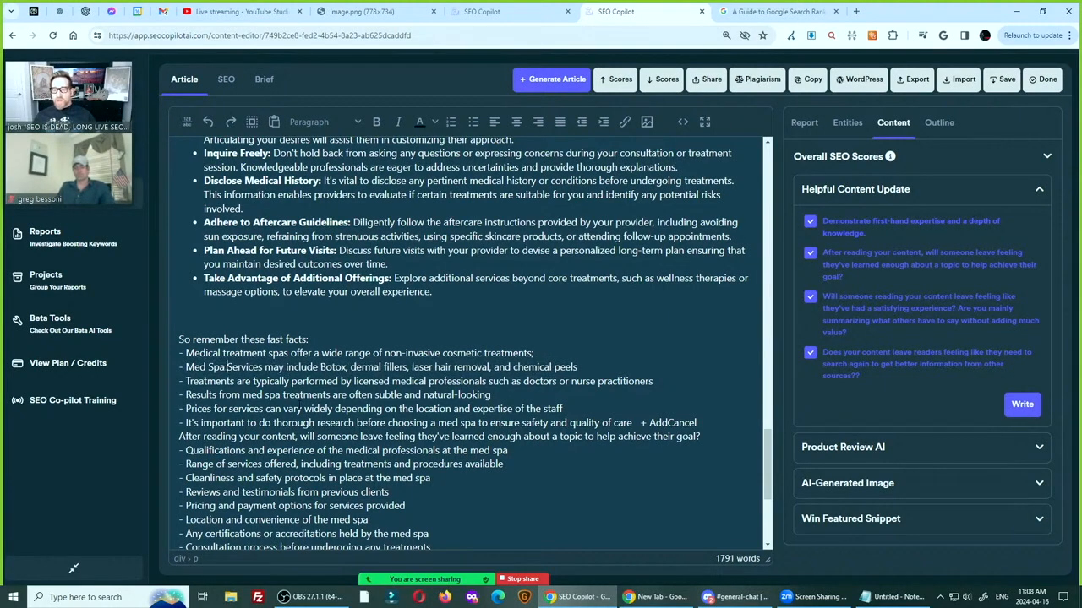
key("Left")
key("Left")
key("BackSpace")
type("s")
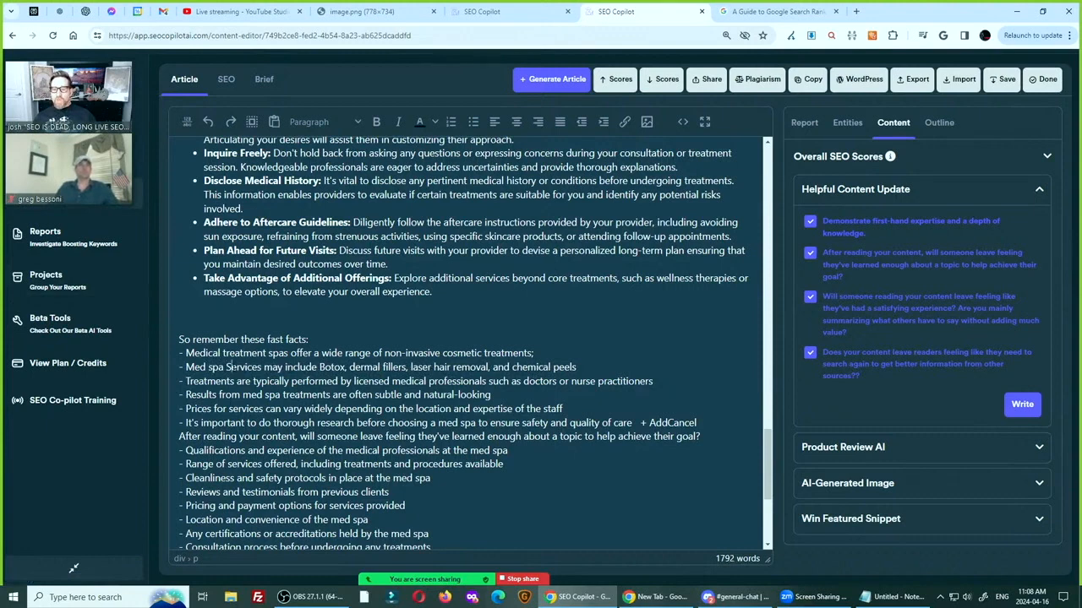
key("BackSpace")
type("s")
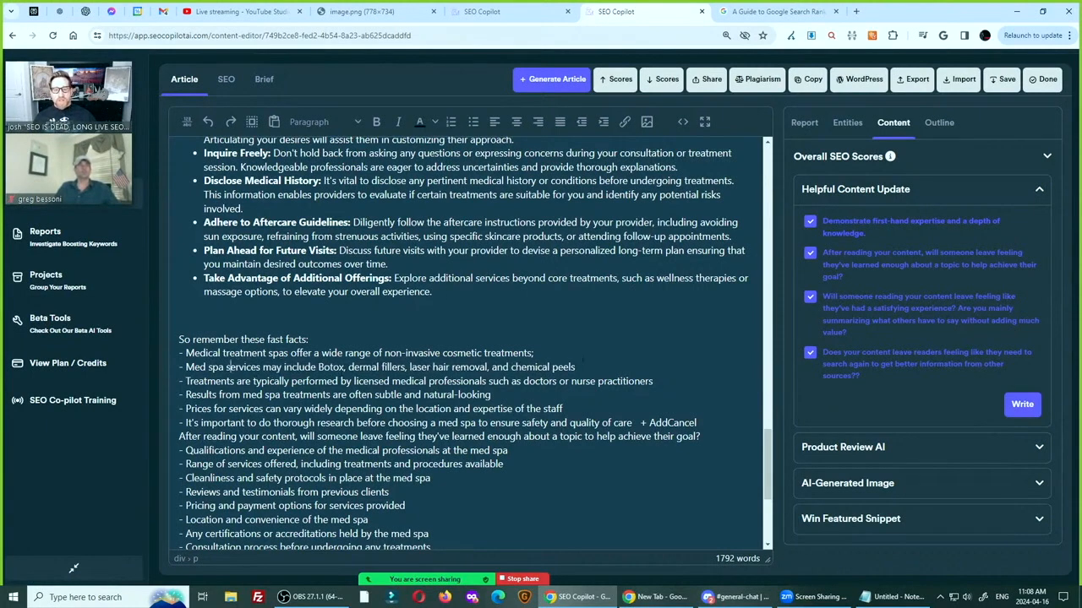
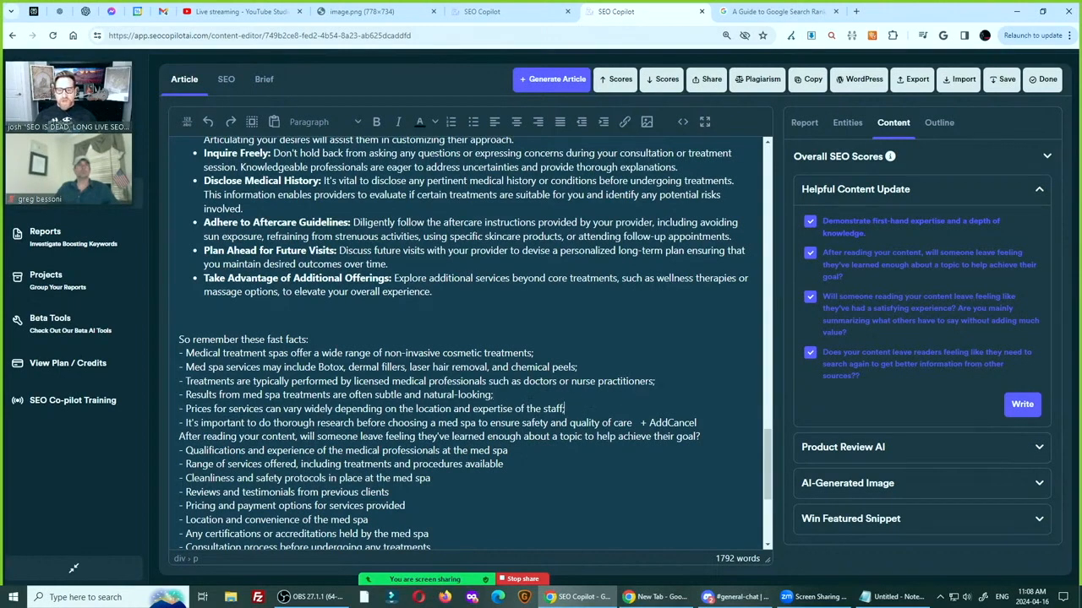
Set the first question off with a blank line in place of "+ AddCancel" and reword it as "Make sure to confirm these qualities before hiring a medical treatment spa:"
key("Return")
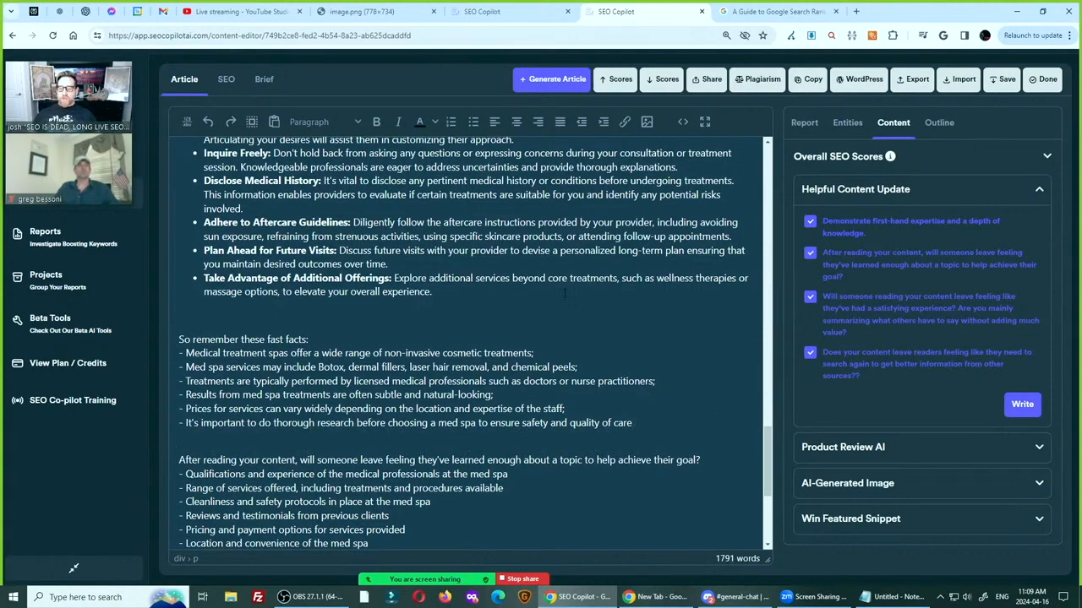
scroll(469, 338, "down", 2)
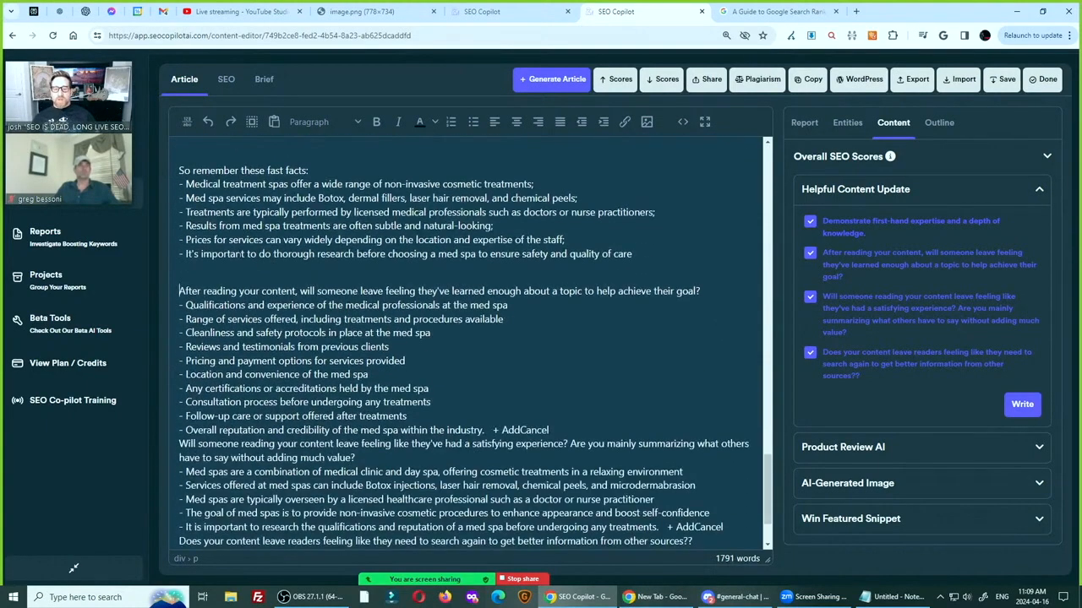
triple_click(295, 289)
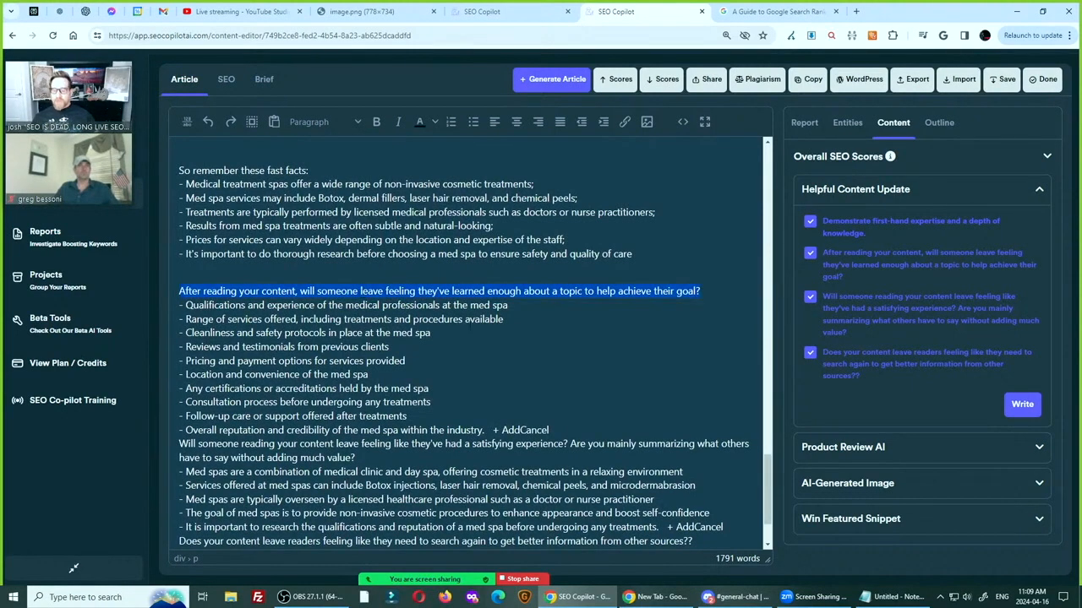
type("Make sure to")
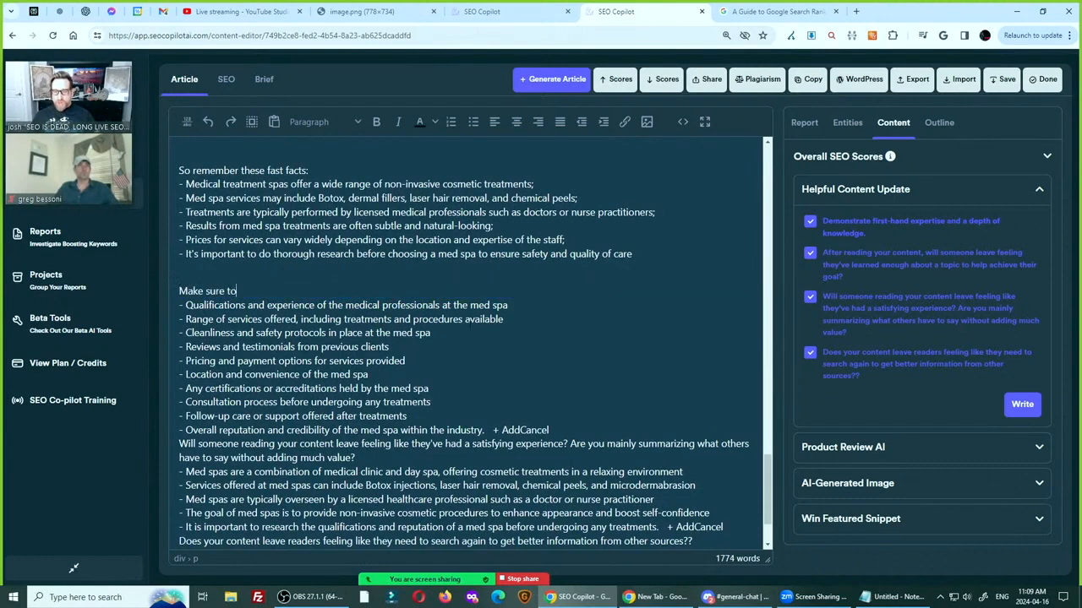
type(" confirm these")
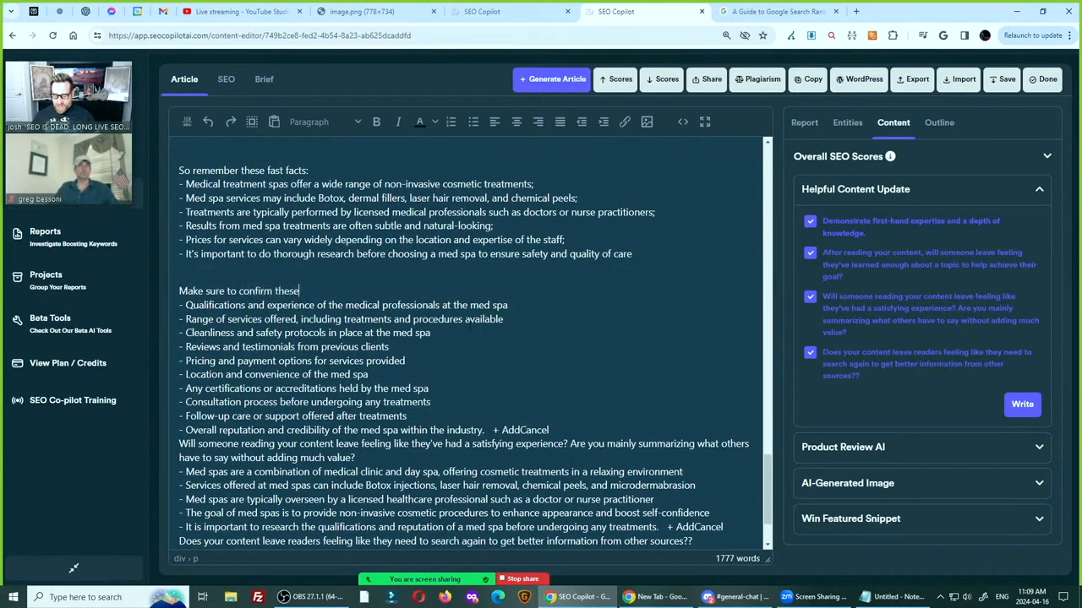
type(" qualities befo")
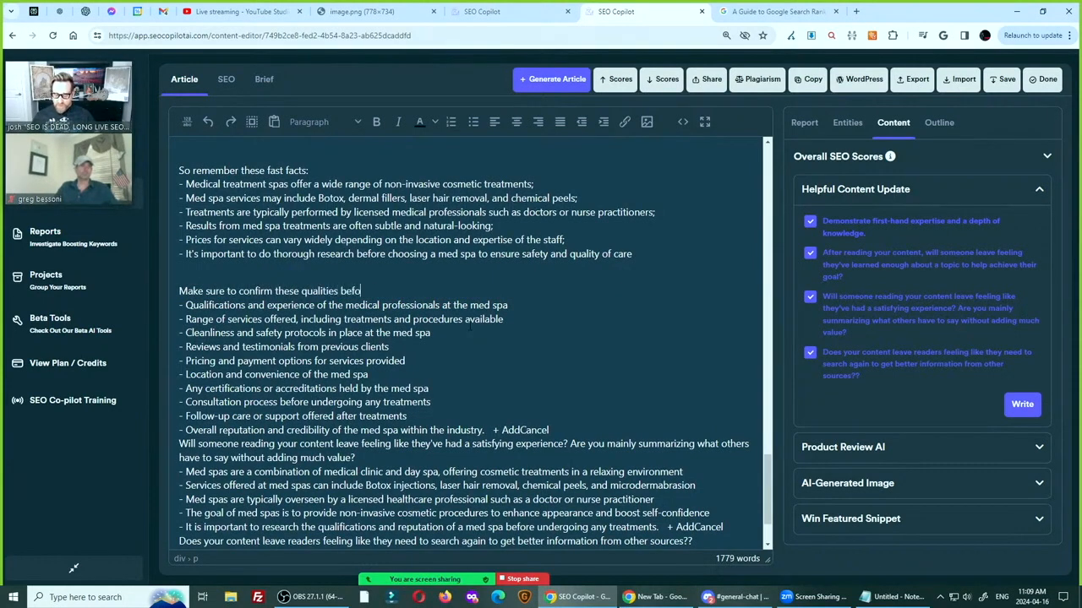
type("rte e ")
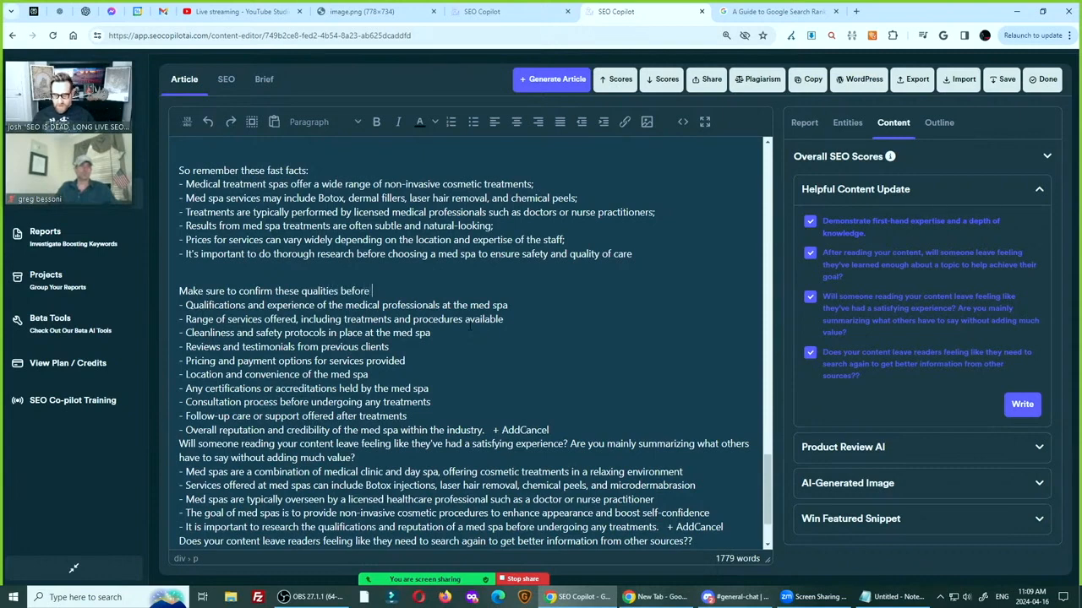
type("hiring a medicla spa")
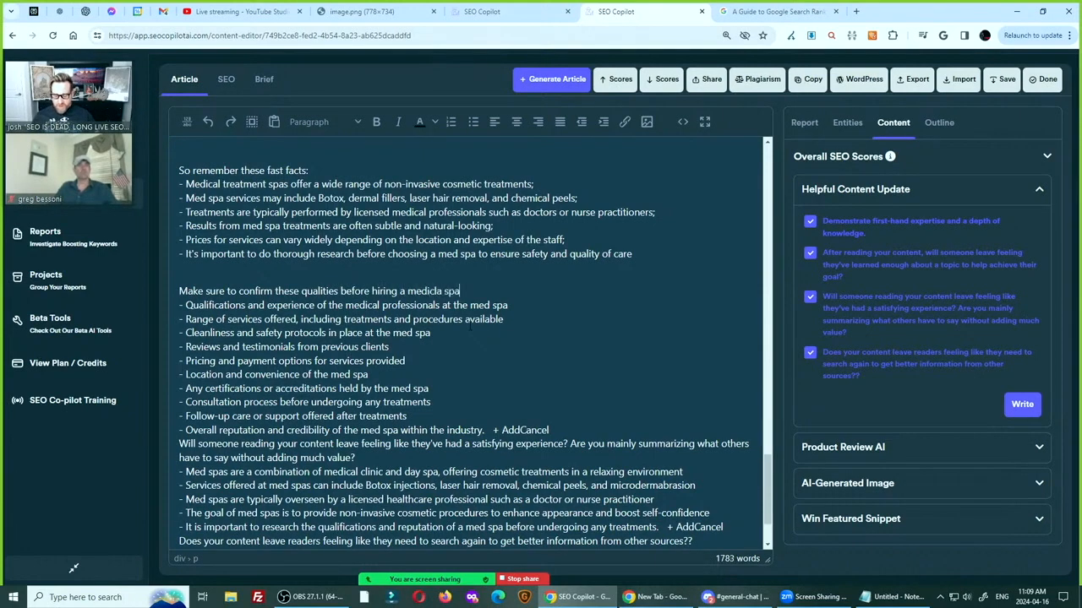
key("BackSpace")
key("BackSpace")
key("BackSpace")
key("BackSpace")
key("BackSpace")
key("BackSpace")
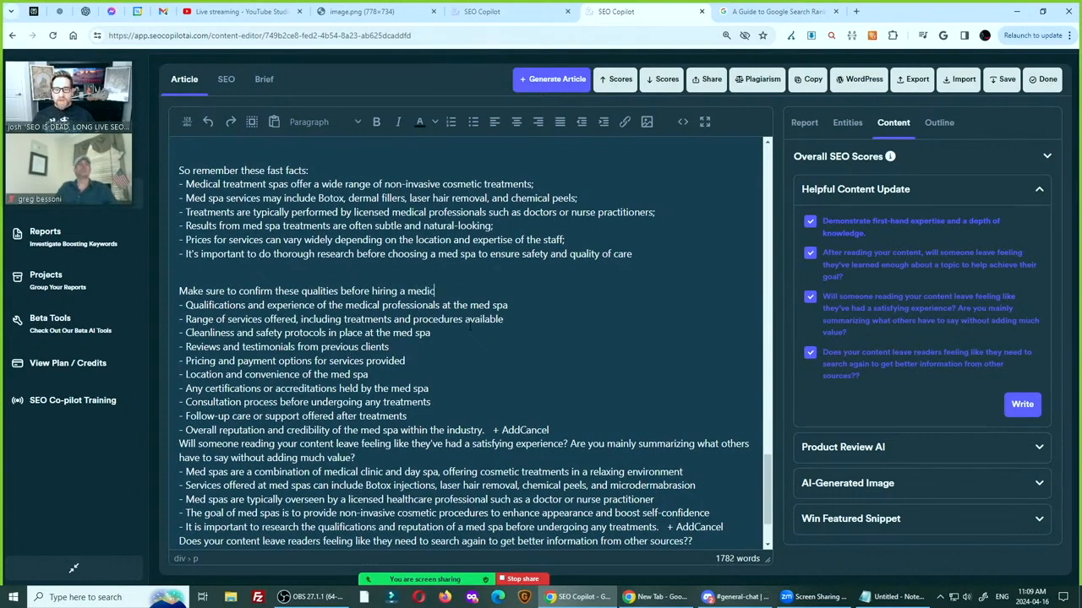
type("al treatment spa:")
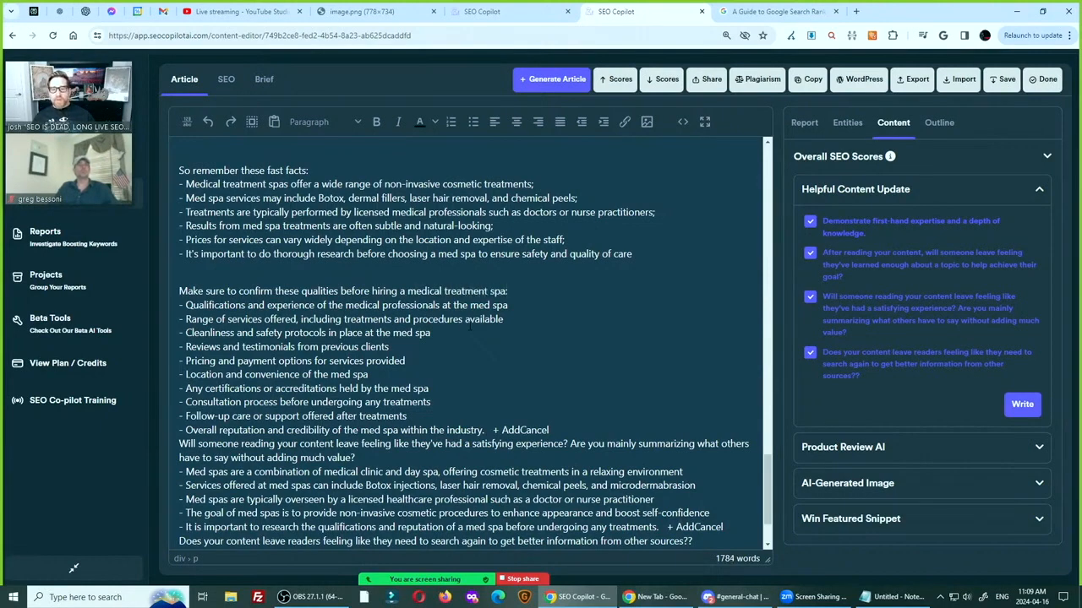
type(";")
End the first five qualities, from staff qualifications through pricing and payment options, with semicolons
left_click(526, 318)
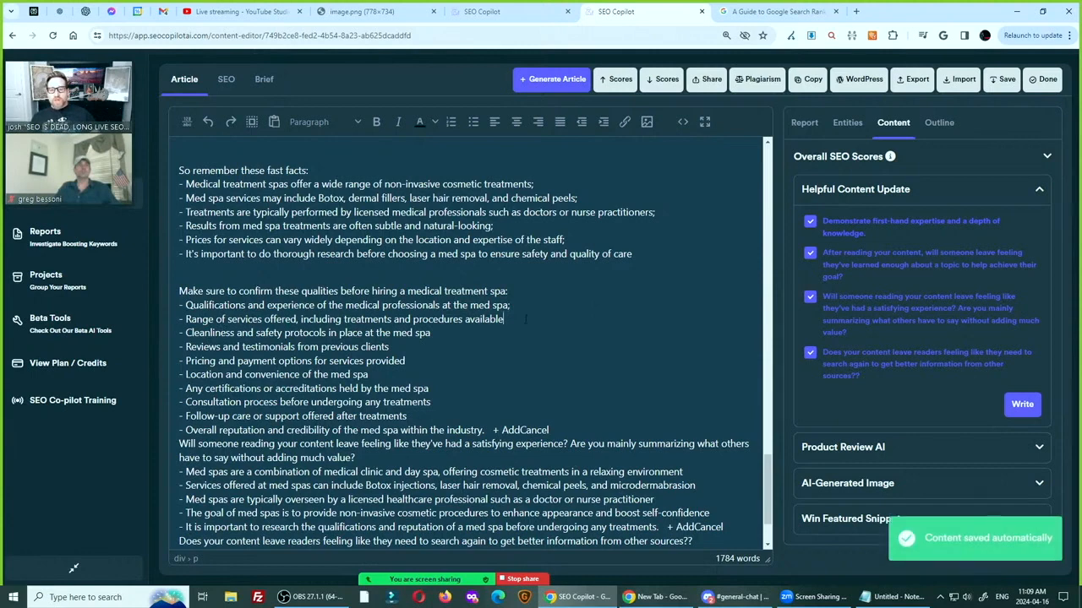
type(";")
key("Down")
type(";")
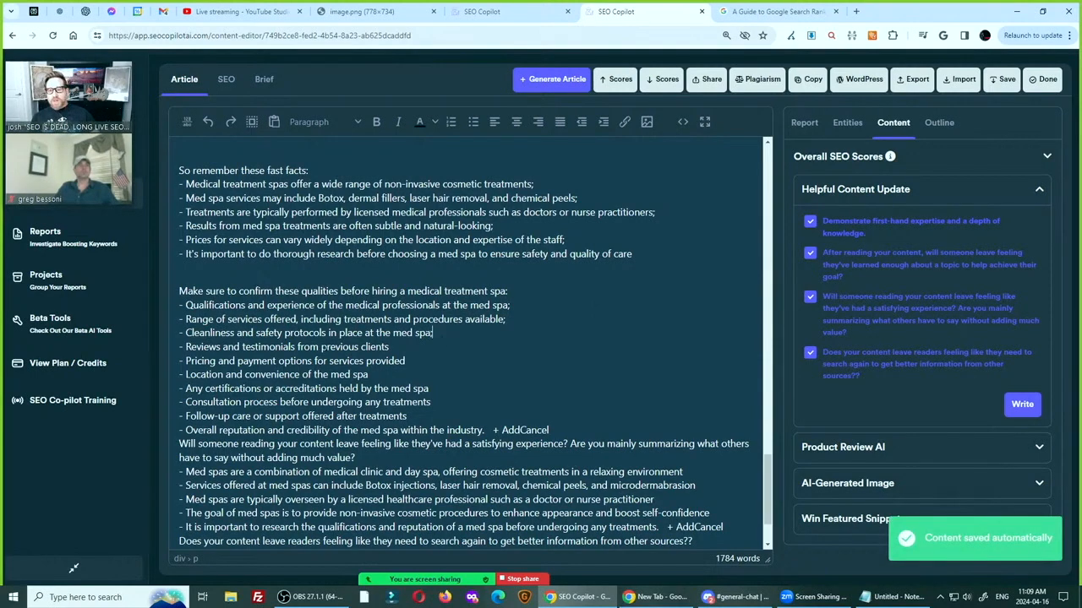
key("Down")
type(";")
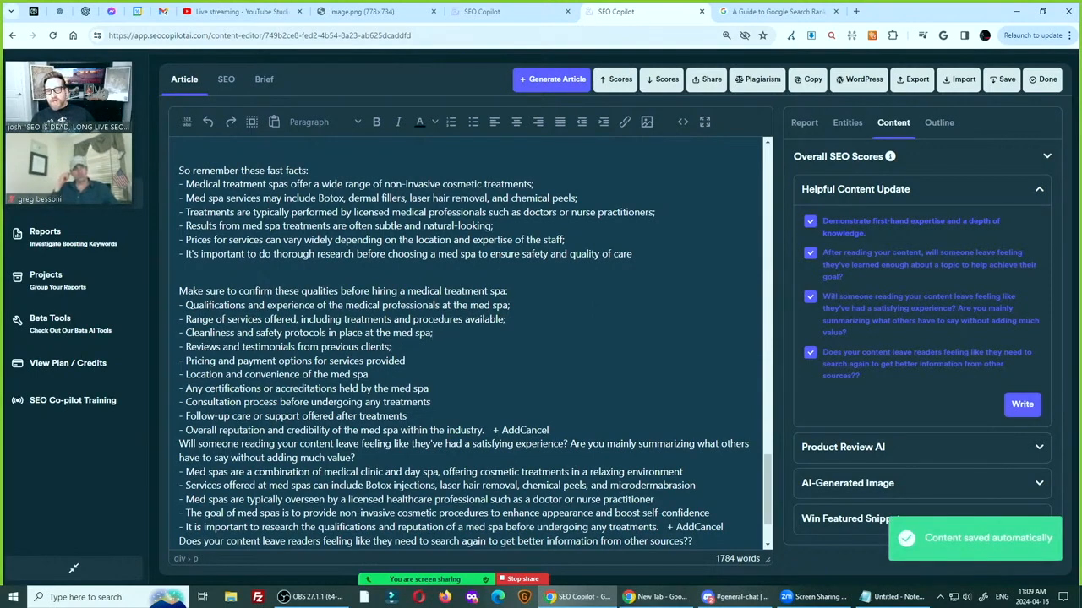
key("Down")
type(";")
Reword the location item with "medical facility;" and the certifications item with "spa", punctuate the following items, and replace the trailing "+ AddCancel" with blank space
left_click(383, 374)
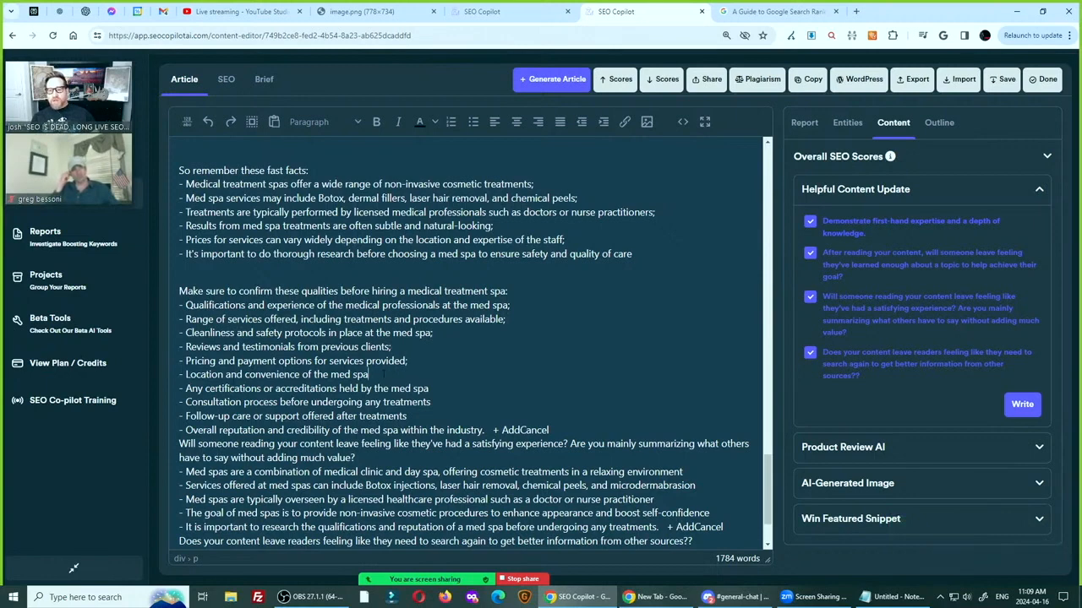
double_click(338, 375)
left_click(312, 374)
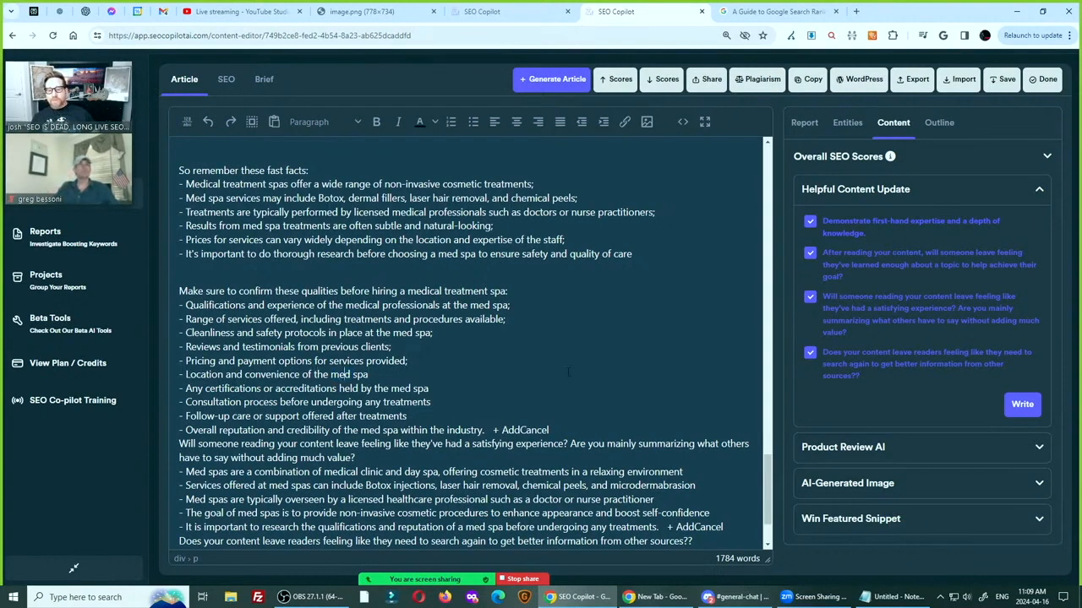
type("ical facility")
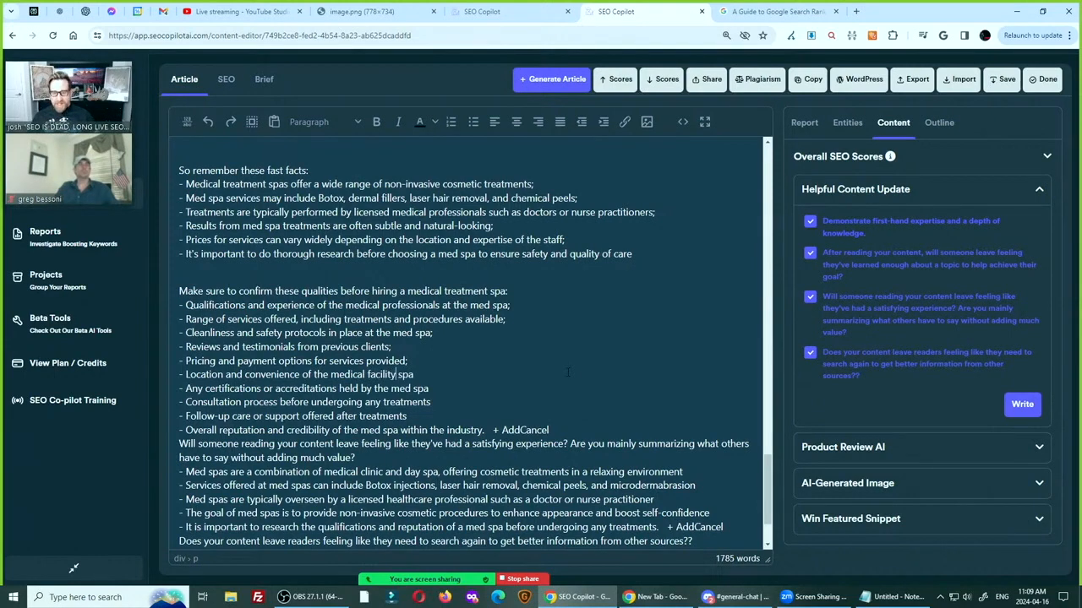
key("BackSpace")
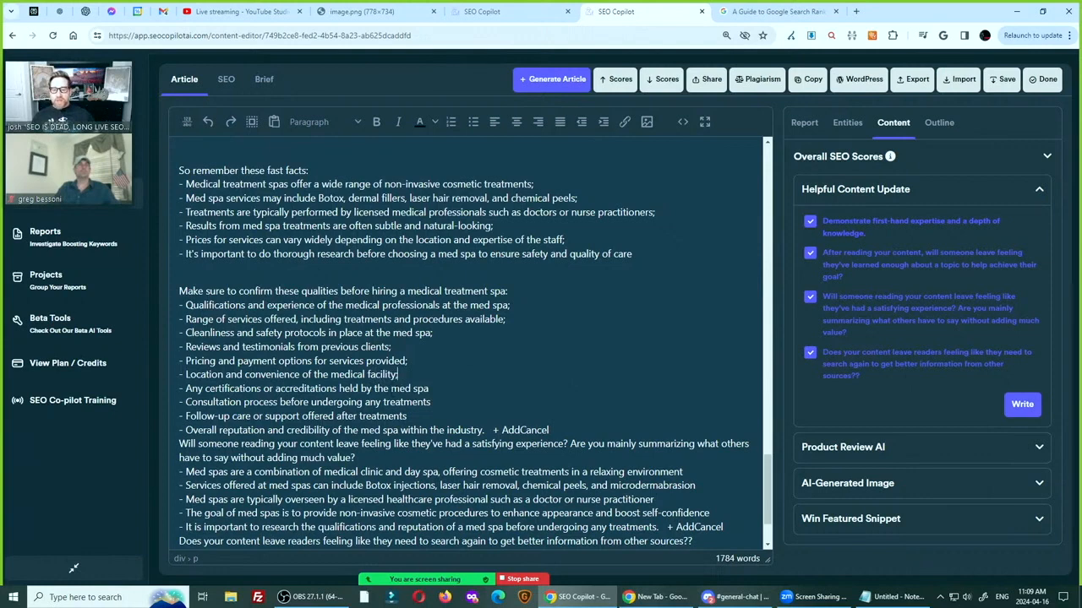
key("BackSpace")
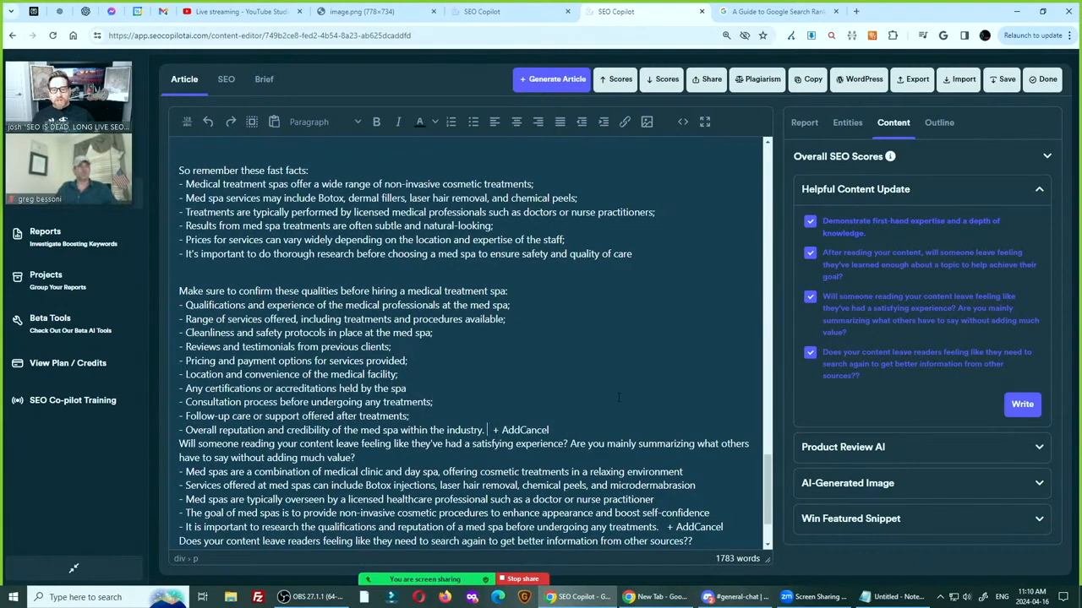
key("Return")
Bold the lines "So remember these fast facts:" and "Make sure to confirm these qualities before hiring a medical treatment spa:"
scroll(618, 397, "up", 2)
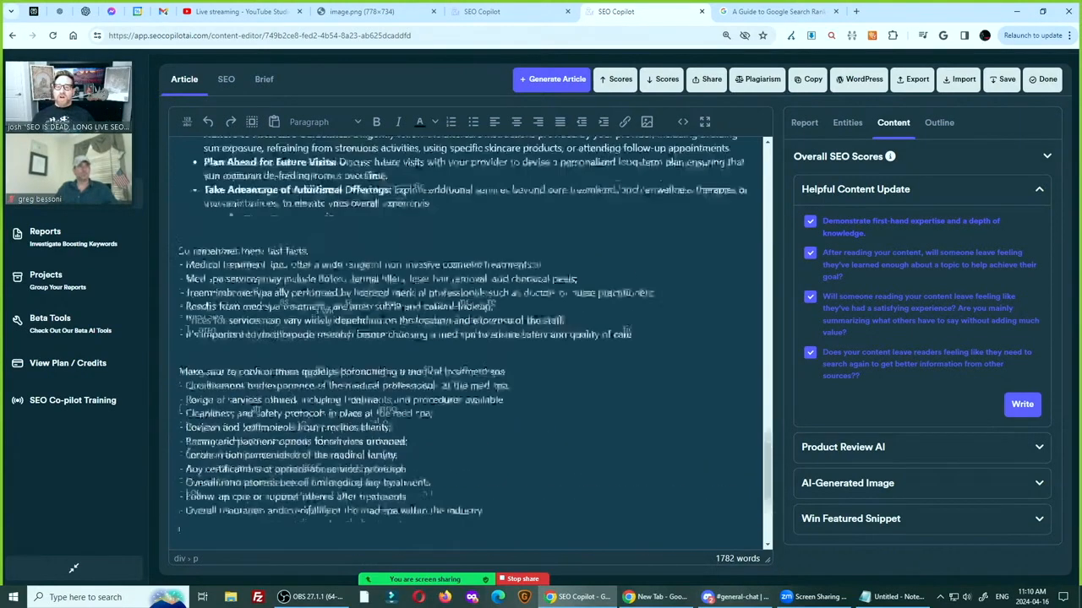
triple_click(267, 339)
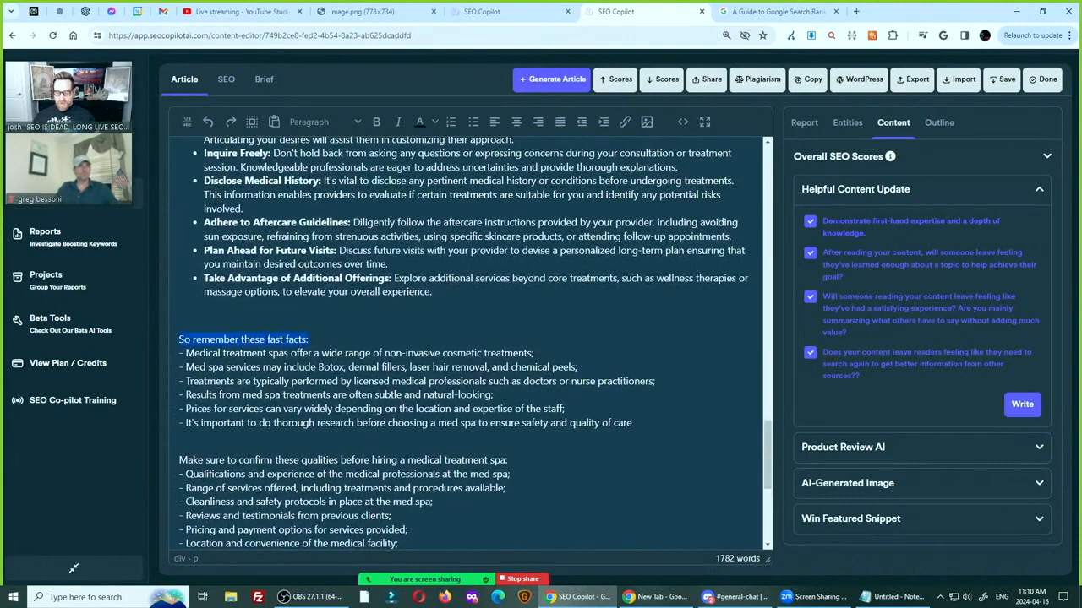
key("ctrl+b")
scroll(271, 321, "down", 2)
left_click(273, 291)
triple_click(273, 290)
key("ctrl+b")
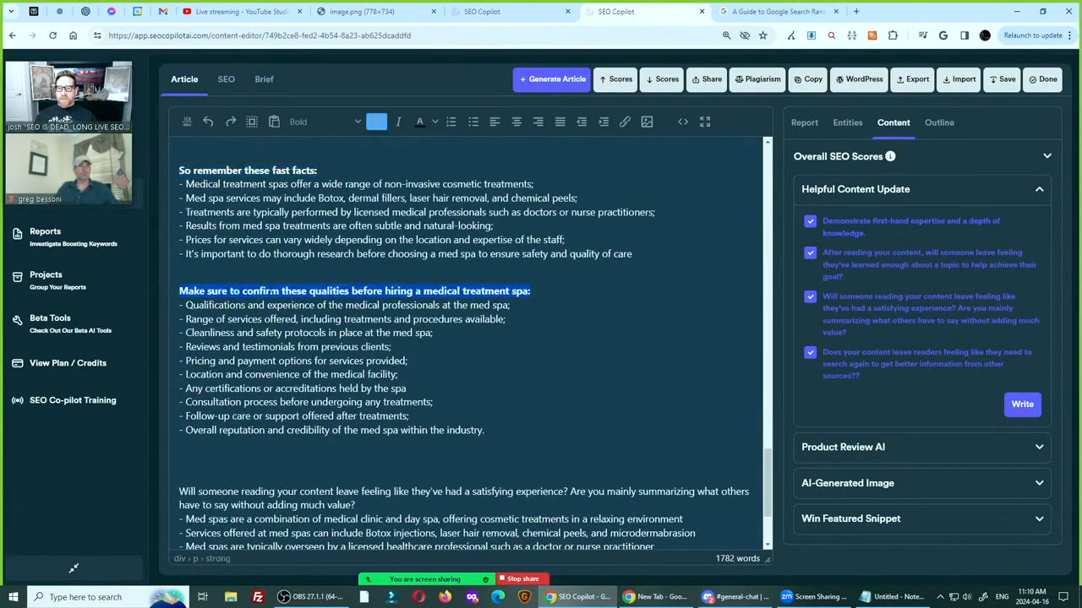
Remove the extra blank line below the qualities list and delete the satisfying-experience question with all its answers
scroll(492, 355, "down", 2)
left_click(492, 338)
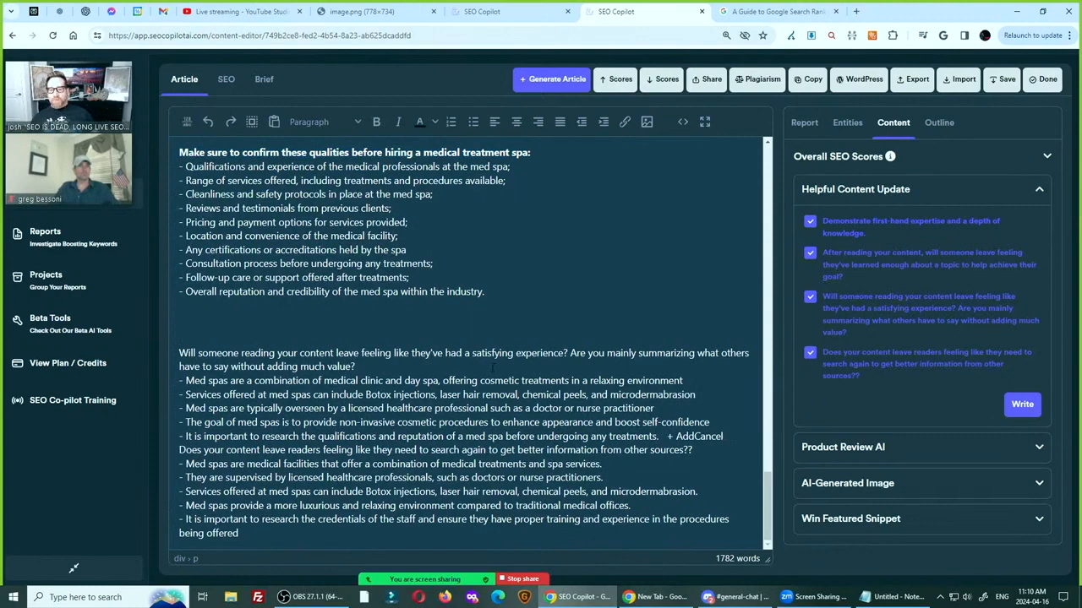
key("Delete")
key("shift+Down")
key("shift+Down")
key("shift+Down")
key("shift+Down")
key("shift+Down")
key("shift+Down")
key("shift+Down")
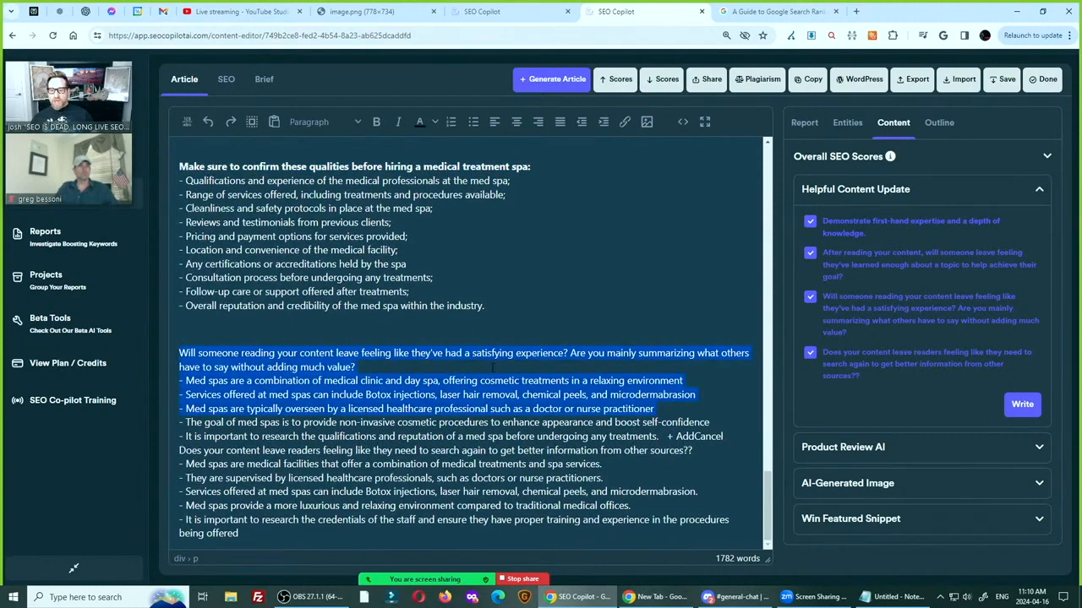
key("Delete")
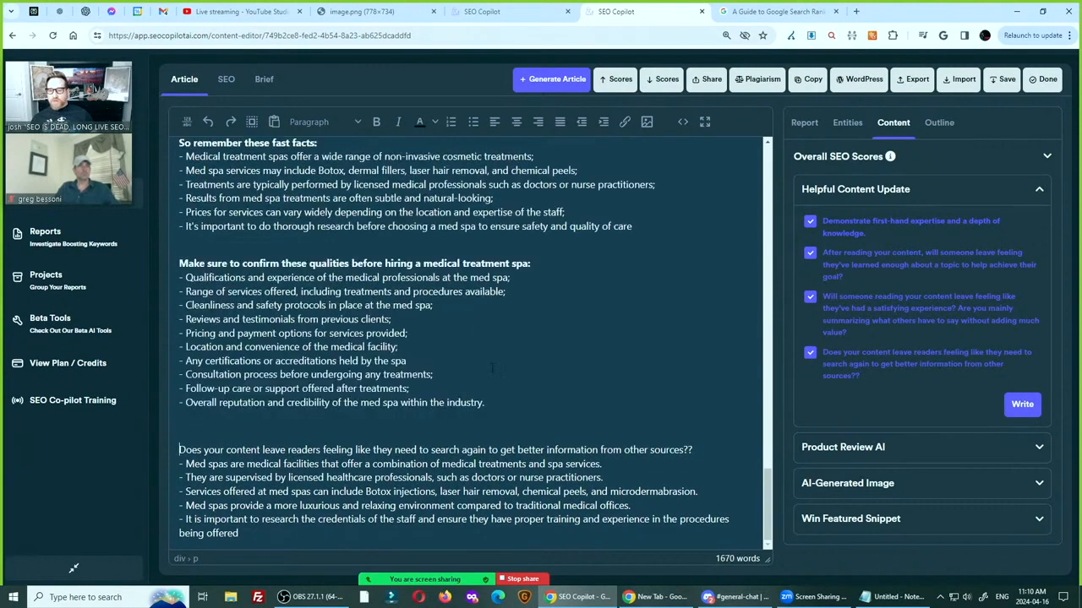
Delete the last question, about readers needing to search again, together with its answers
key("shift+Down")
key("shift+Down")
key("shift+Down")
key("shift+Down")
key("shift+Down")
key("shift+Down")
key("shift+Down")
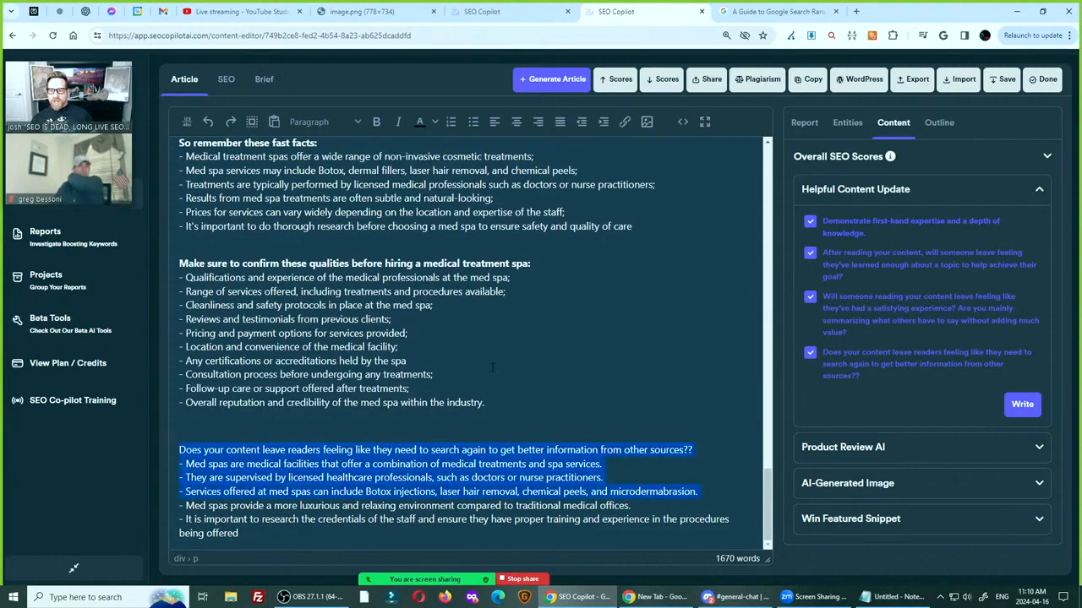
key("Delete")
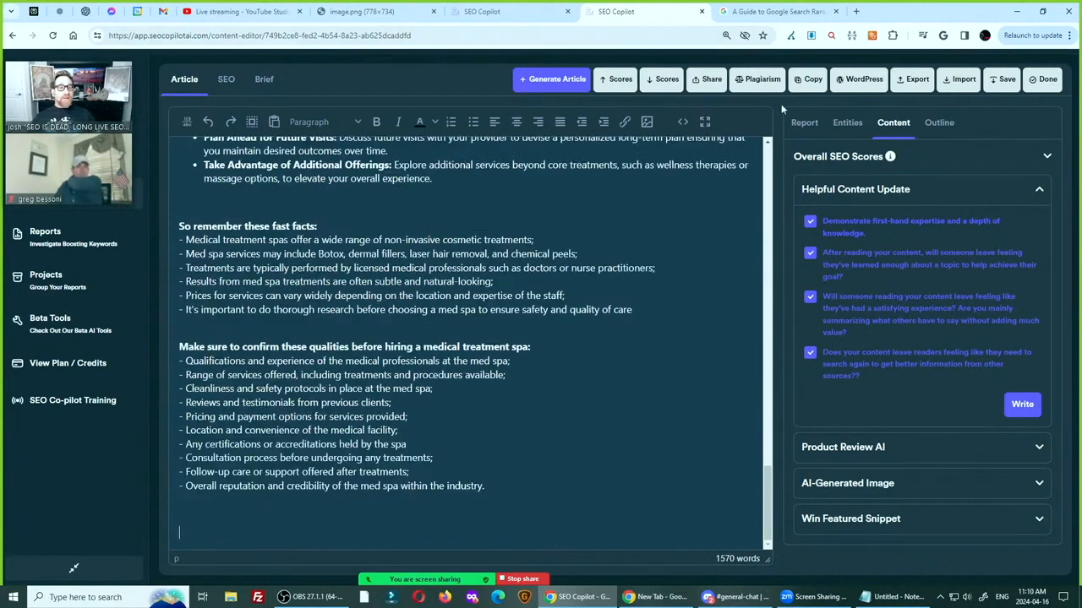
Generate Product Review AI answers for the benefits and drawbacks (Pros / Cons) and the key decision-making factors questions
left_click(879, 189)
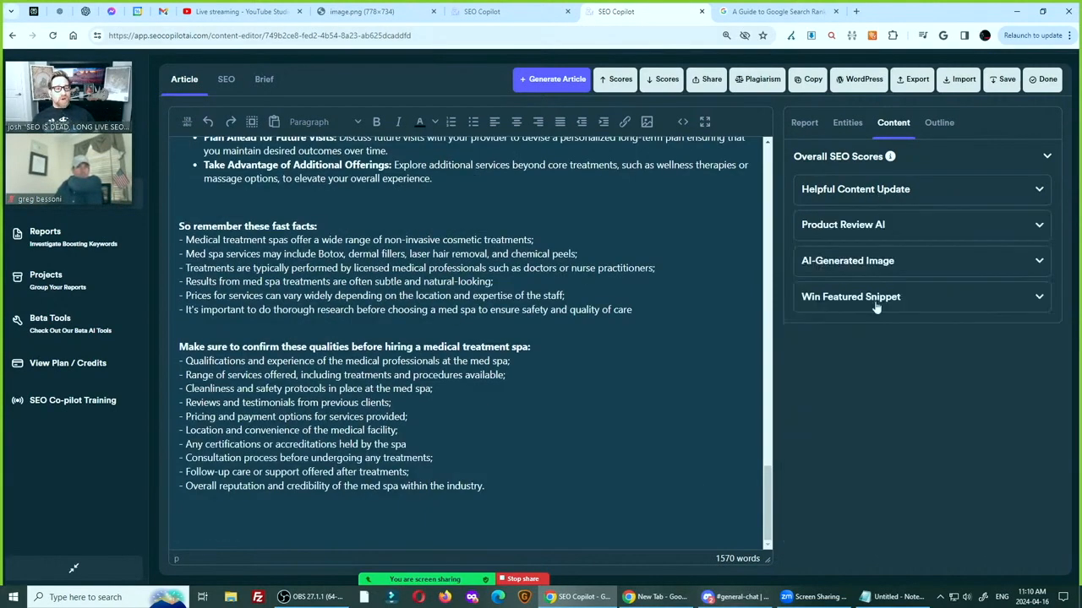
left_click(853, 227)
scroll(912, 351, "down", 3)
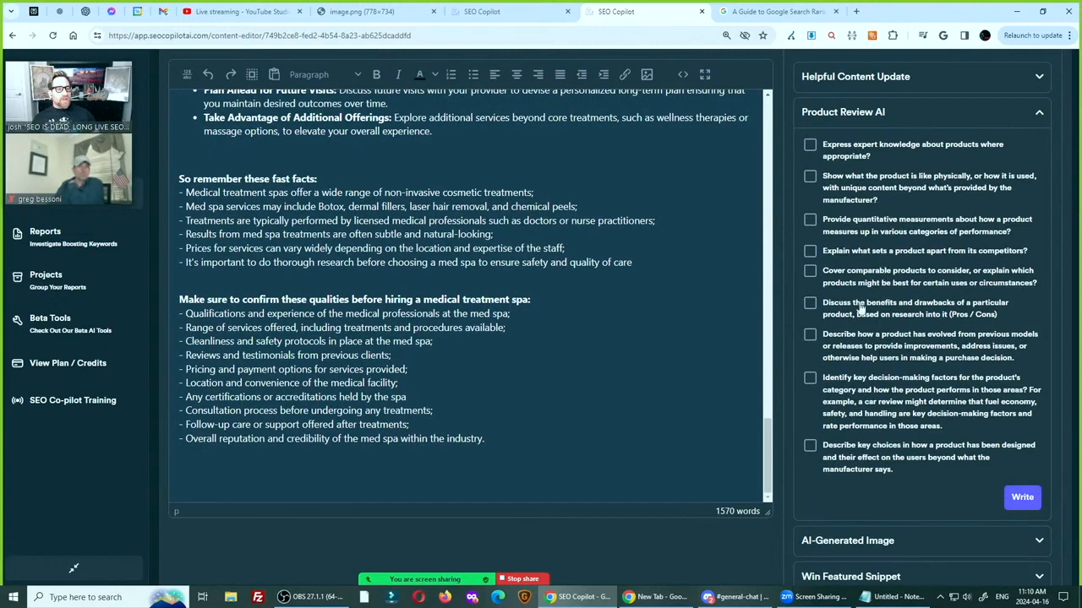
left_click(810, 304)
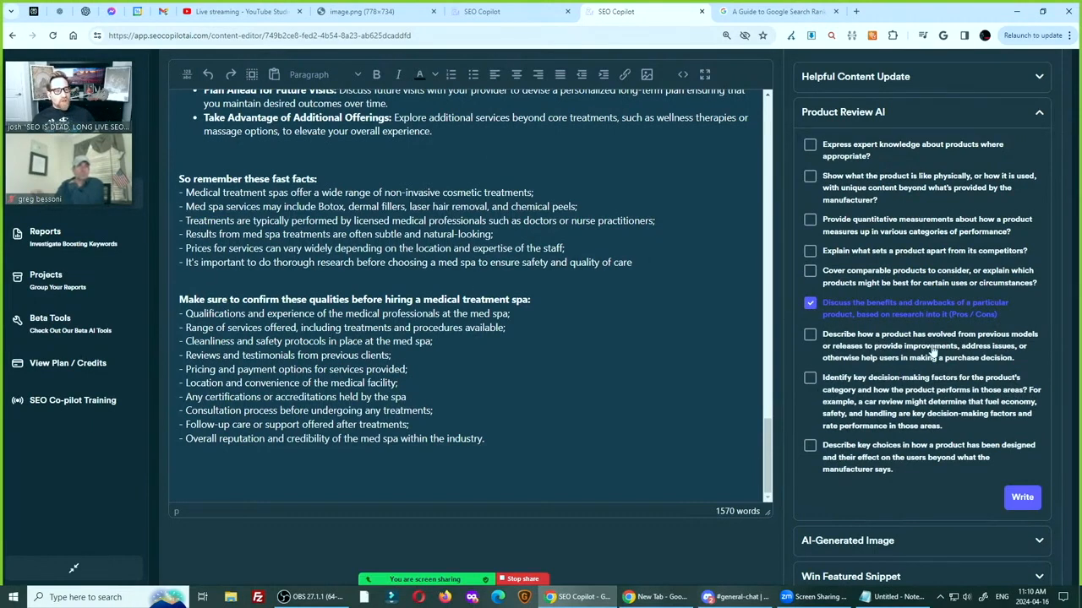
left_click(810, 380)
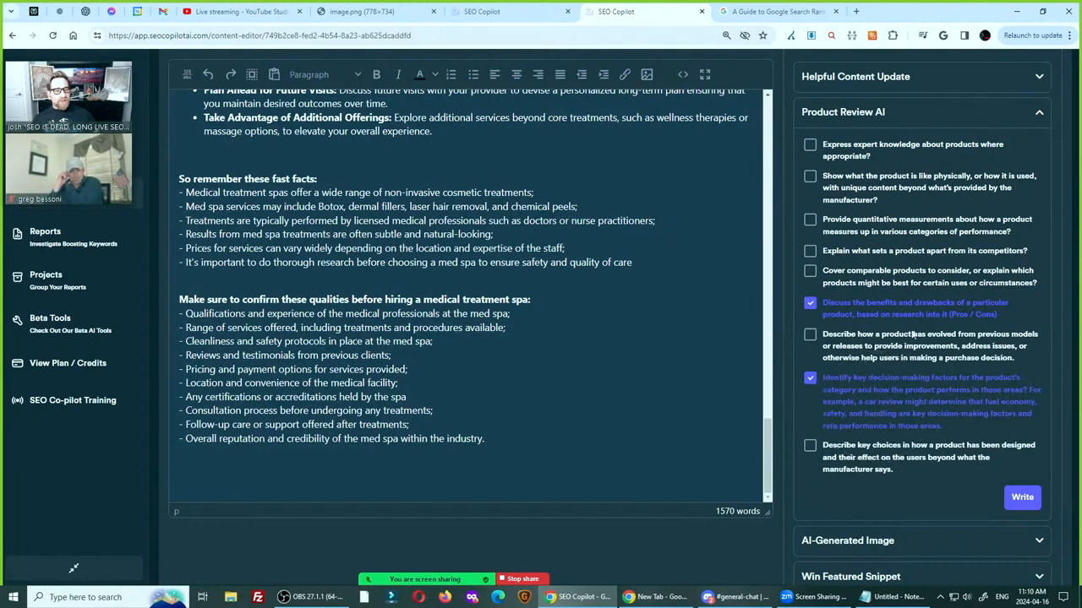
left_click(1022, 499)
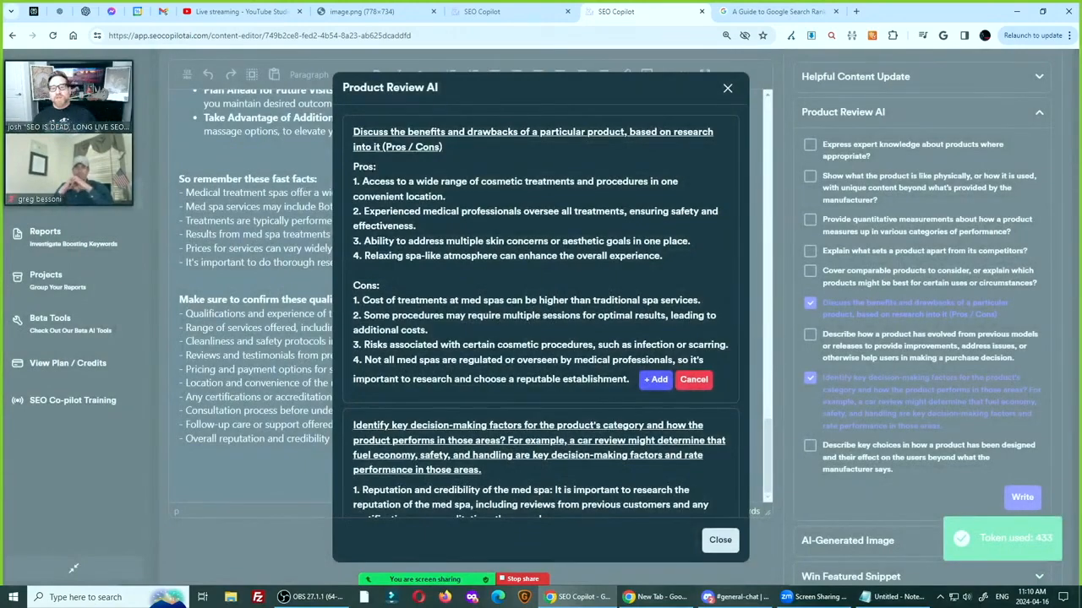
Copy the generated answers from the Pros list to the ninth decision-making factor and close the Product Review AI results
left_click_drag(353, 169, 499, 359)
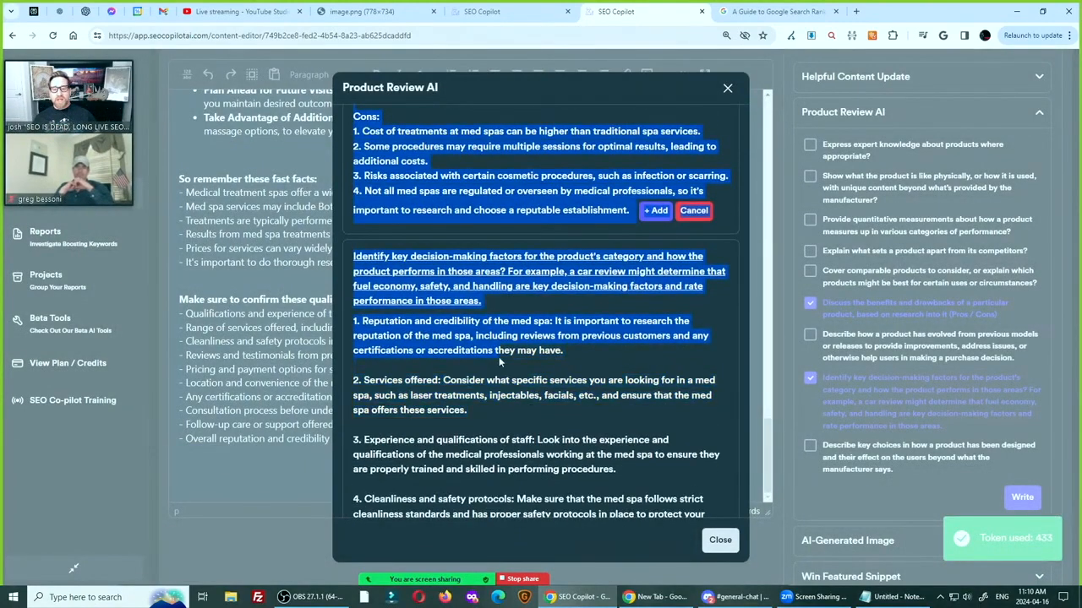
scroll(499, 357, "down", 3)
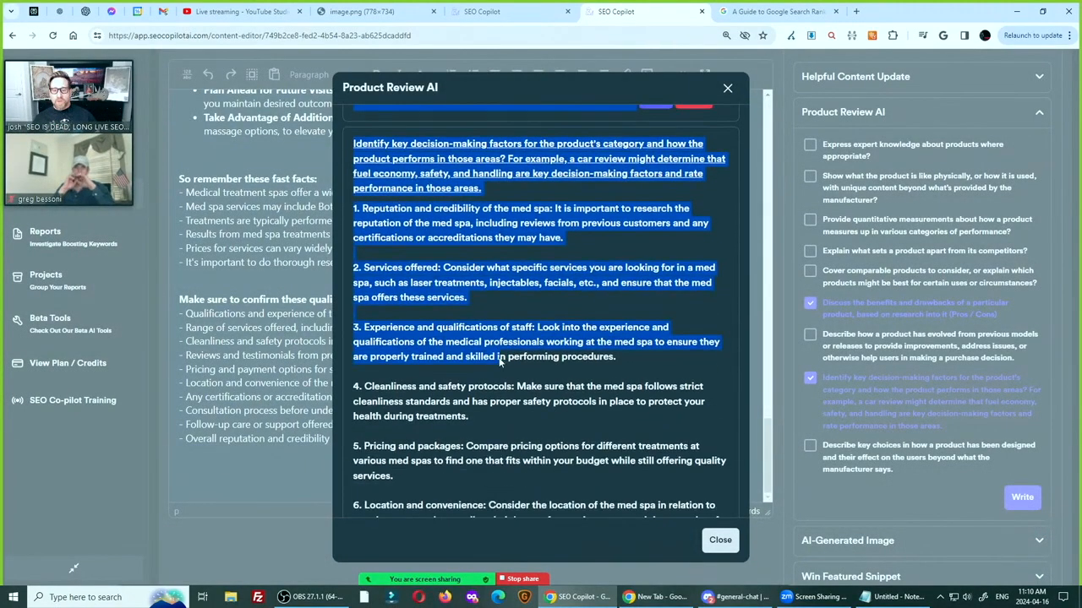
scroll(499, 359, "down", 1)
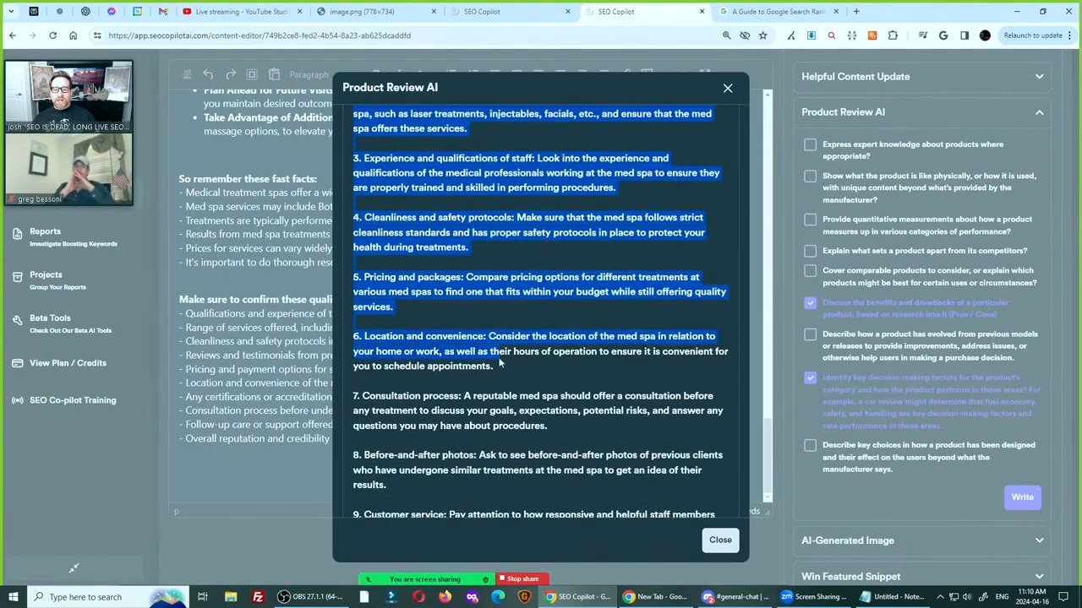
left_click_drag(499, 358, 638, 504)
scroll(523, 426, "down", 1)
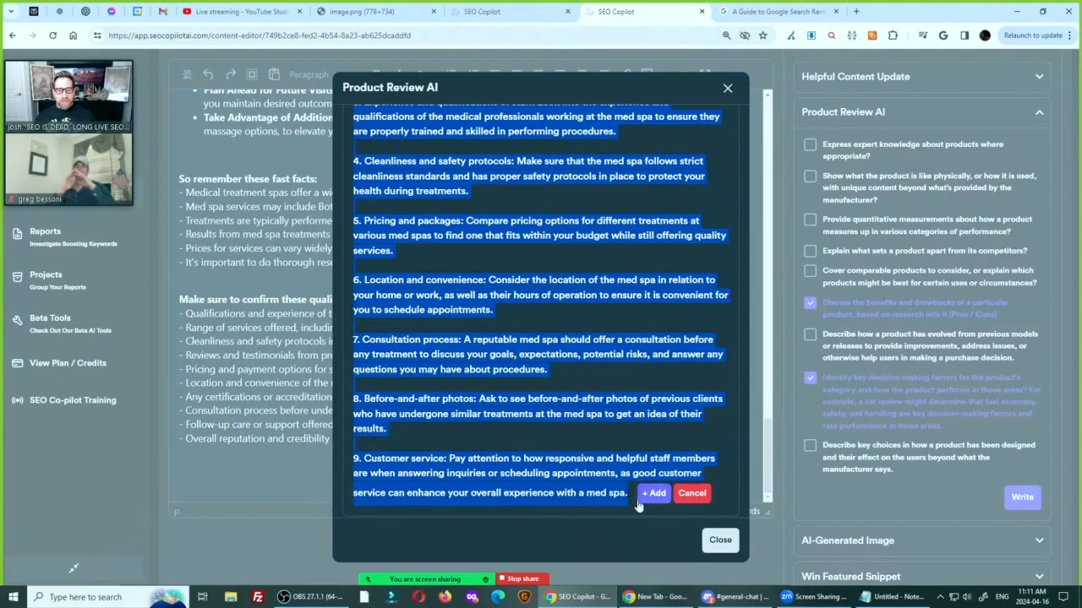
left_click(722, 541)
Open a new Notepad window and paste the copied Product Review AI answers as plain text
left_click(93, 598)
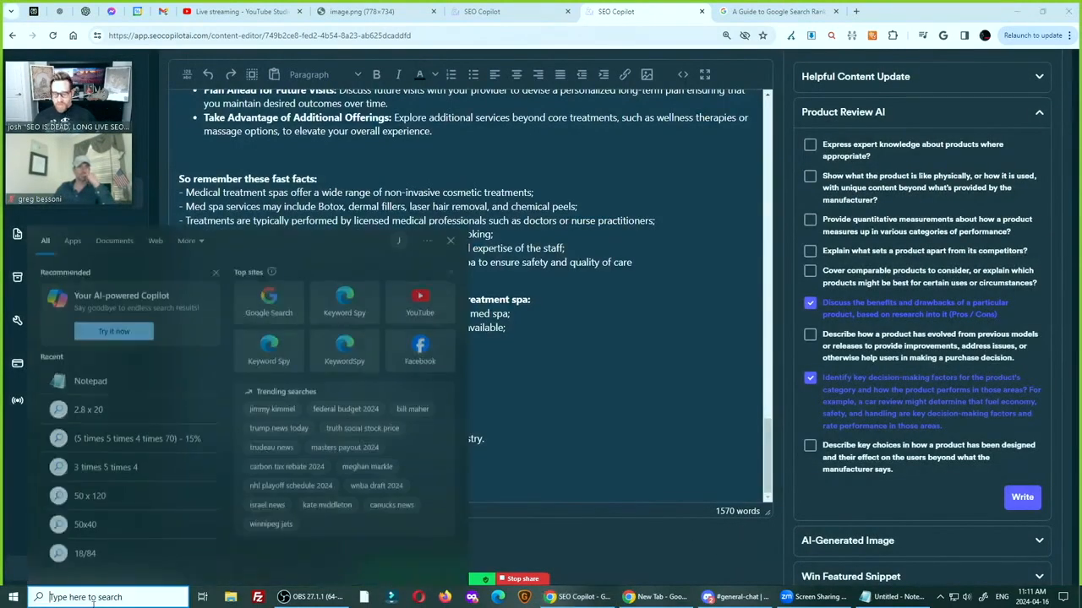
type("notepad")
key("Return")
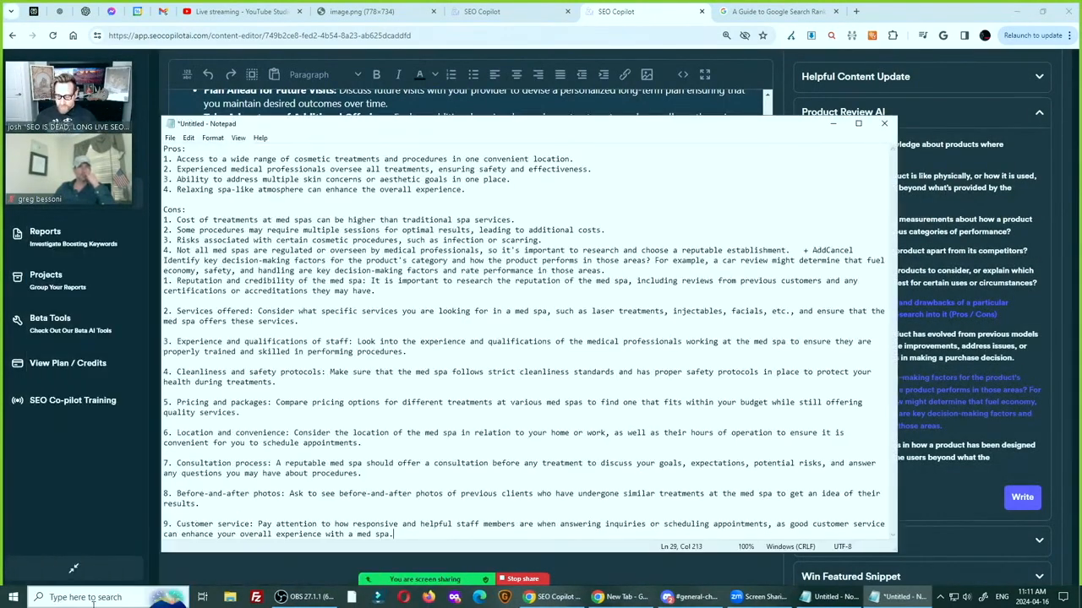
Cut all the text out of Notepad and paste it into the SEO Copilot article below the qualities list
key("ctrl+a")
key("ctrl+x")
key("alt+Tab")
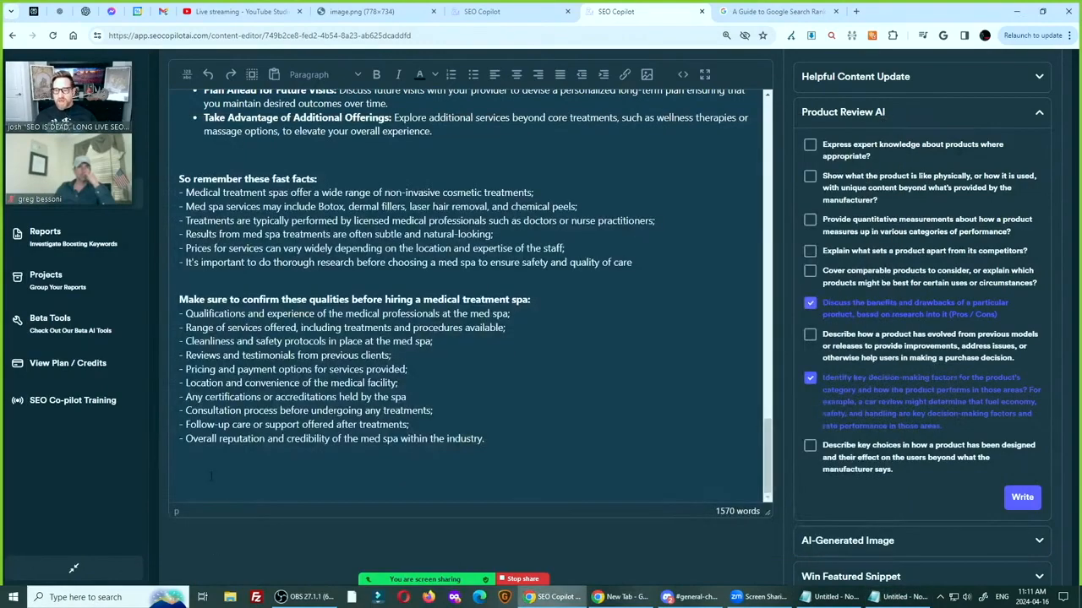
key("ctrl+v")
scroll(217, 310, "up", 8)
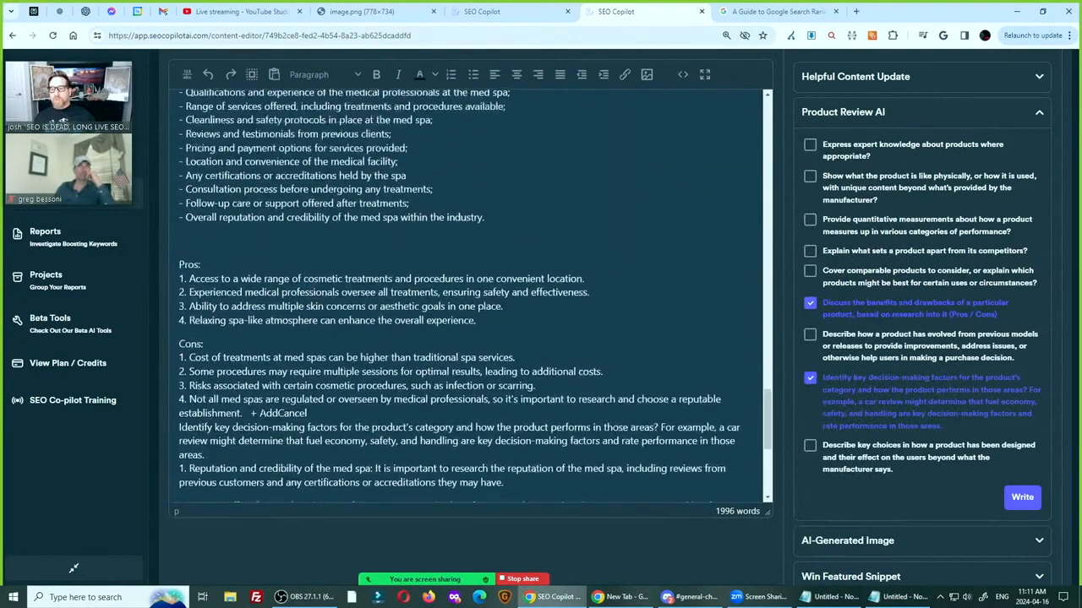
Add the heading line "Pros and Cons when deciding to engage a Medical Spa" above the Pros list
key("Return")
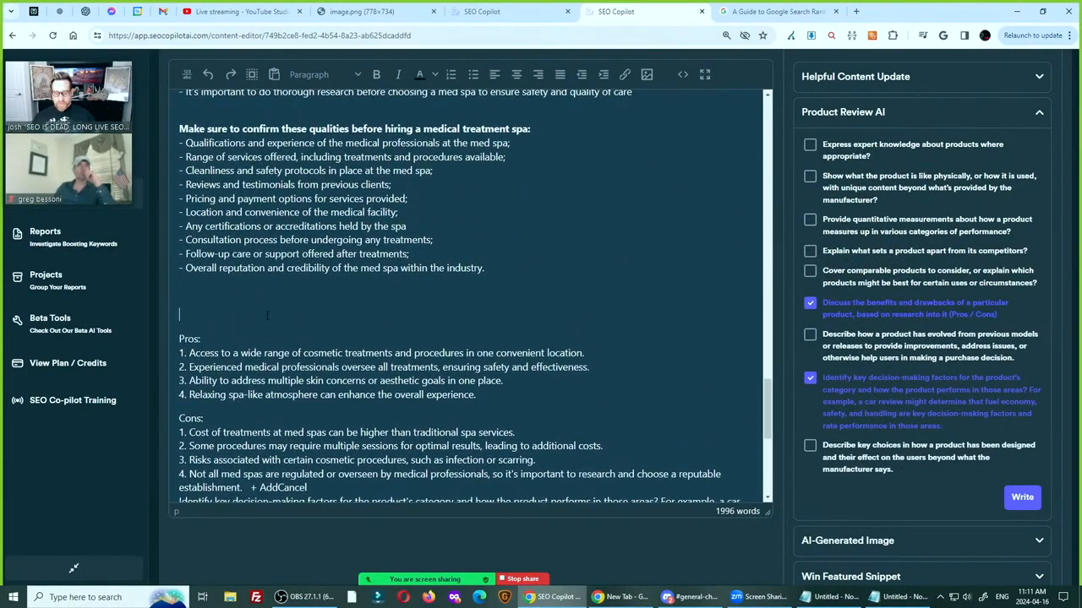
type("Pros and Cons w")
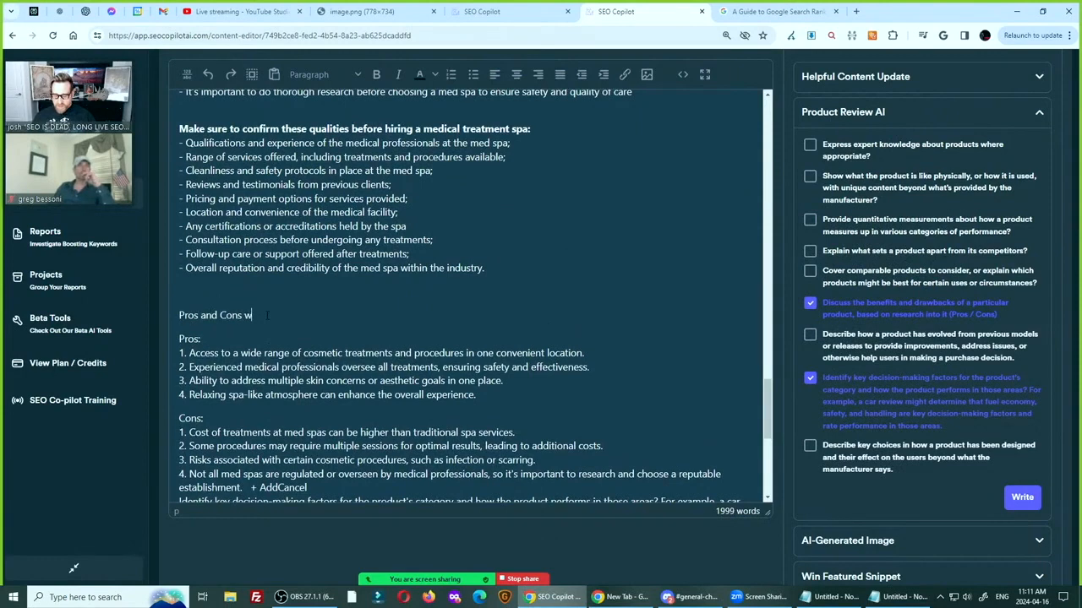
type("hen deciding to engage a Medicla Spa")
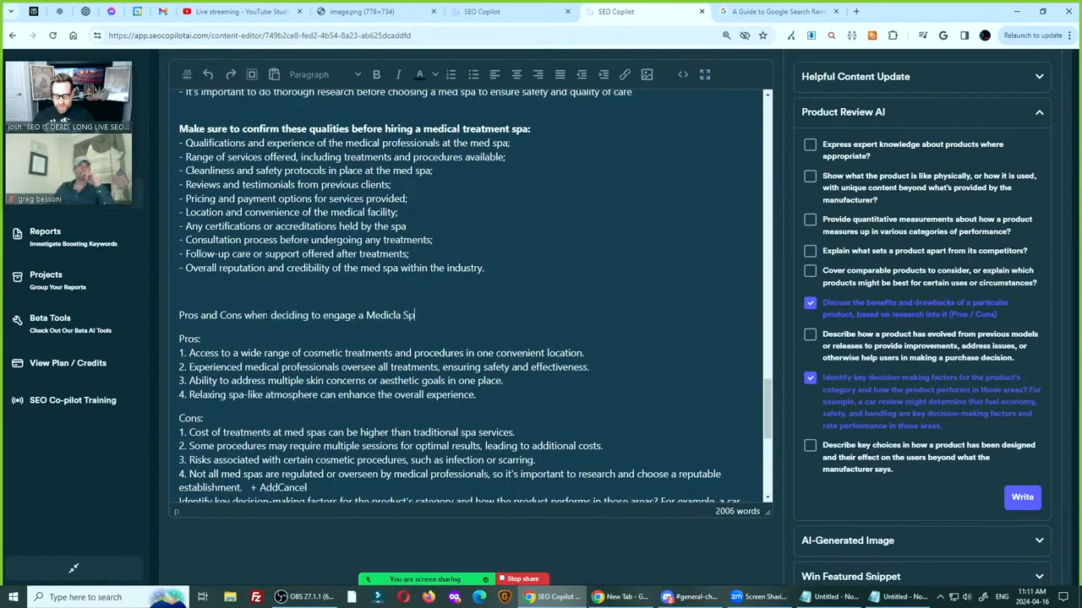
key("Left")
key("Left")
key("Left")
key("Left")
key("Left")
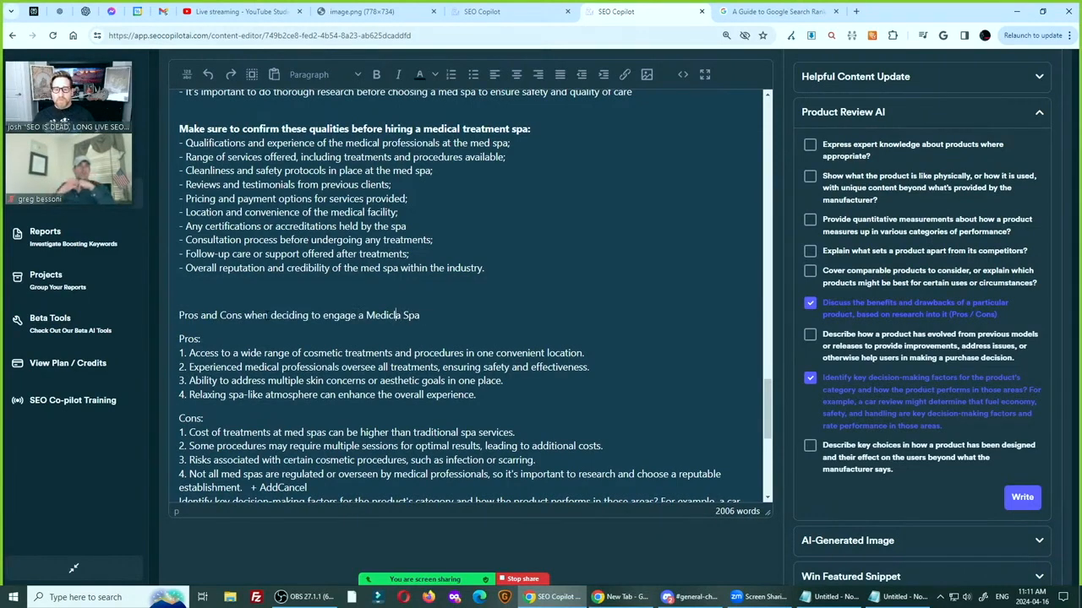
key("BackSpace")
key("Right")
type("l")
Bold the new Pros and Cons heading and end it with a colon
key("shift+End")
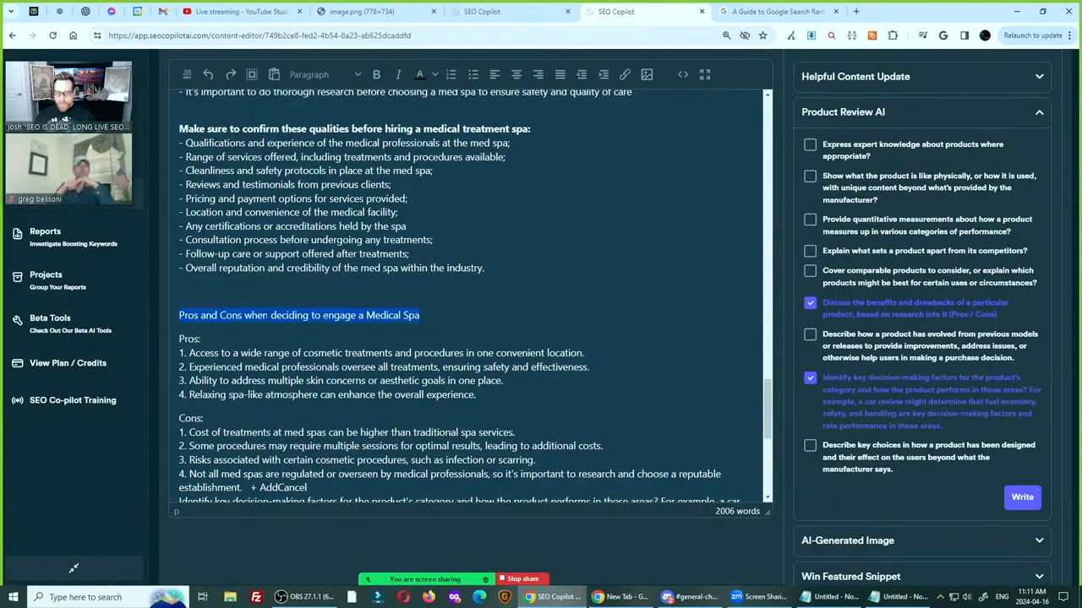
key("ctrl+b")
key("End")
type(":")
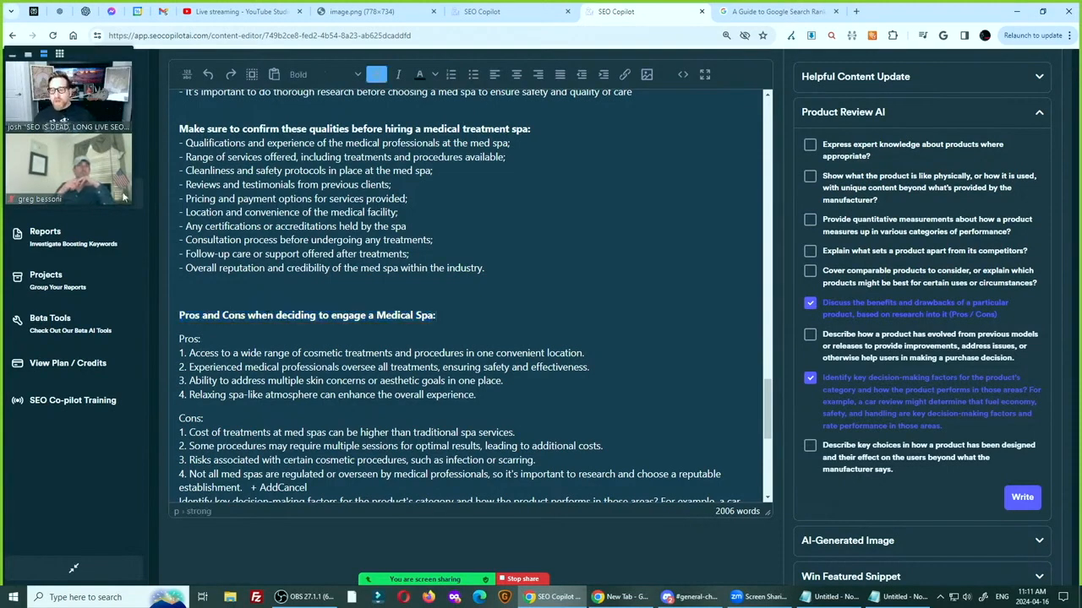
Read through the pasted Pros items one by one and the first Cons item
key("Down")
key("Down")
key("Home")
key("shift+End")
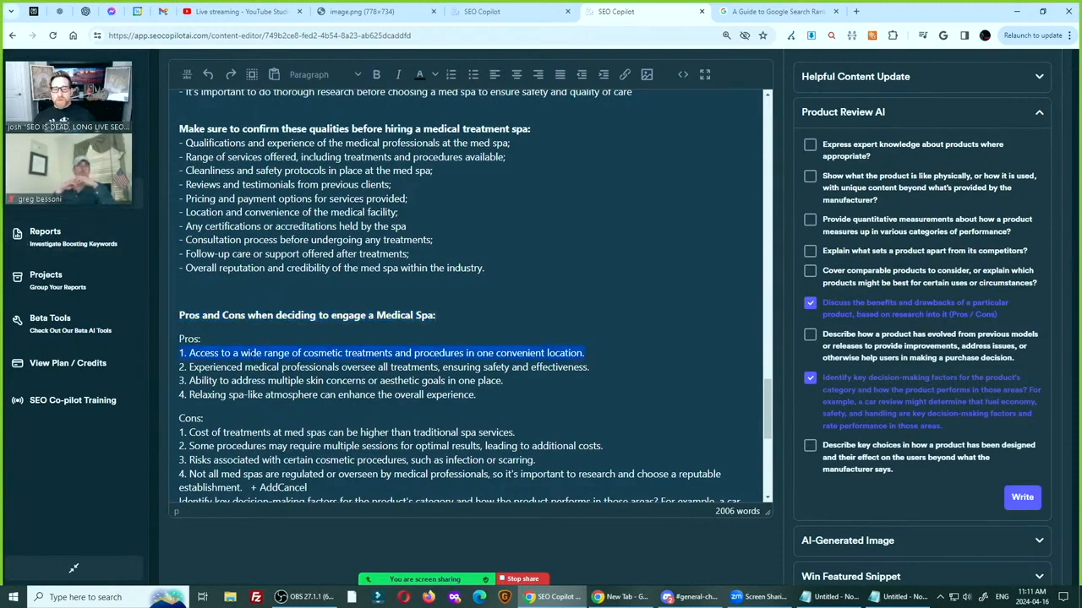
key("Down")
key("Home")
key("shift+End")
key("Down")
key("Home")
key("shift+End")
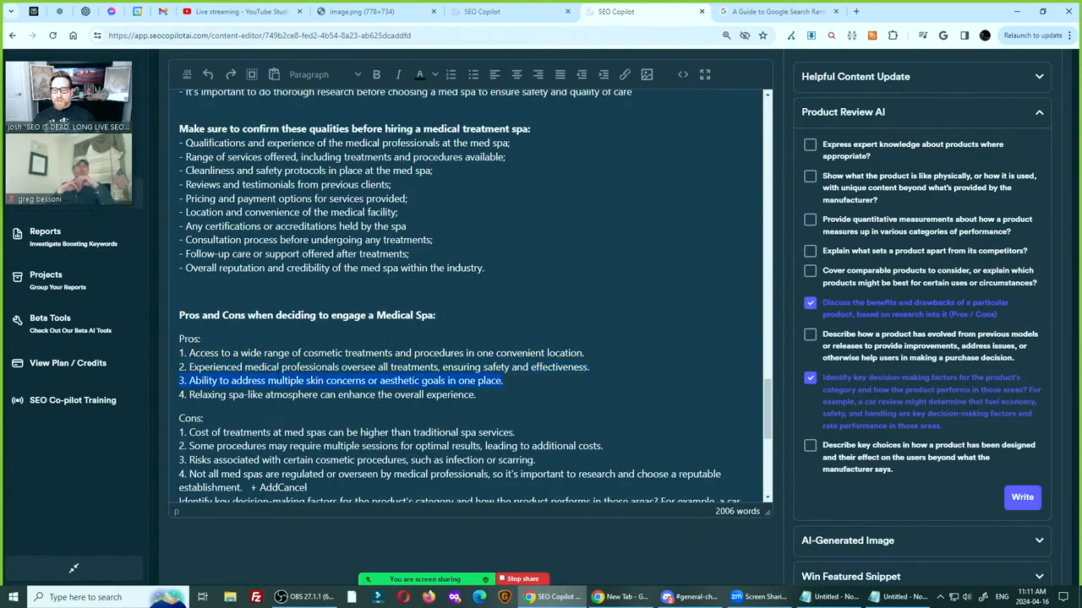
key("Down")
key("Home")
key("shift+End")
scroll(473, 296, "down", 2)
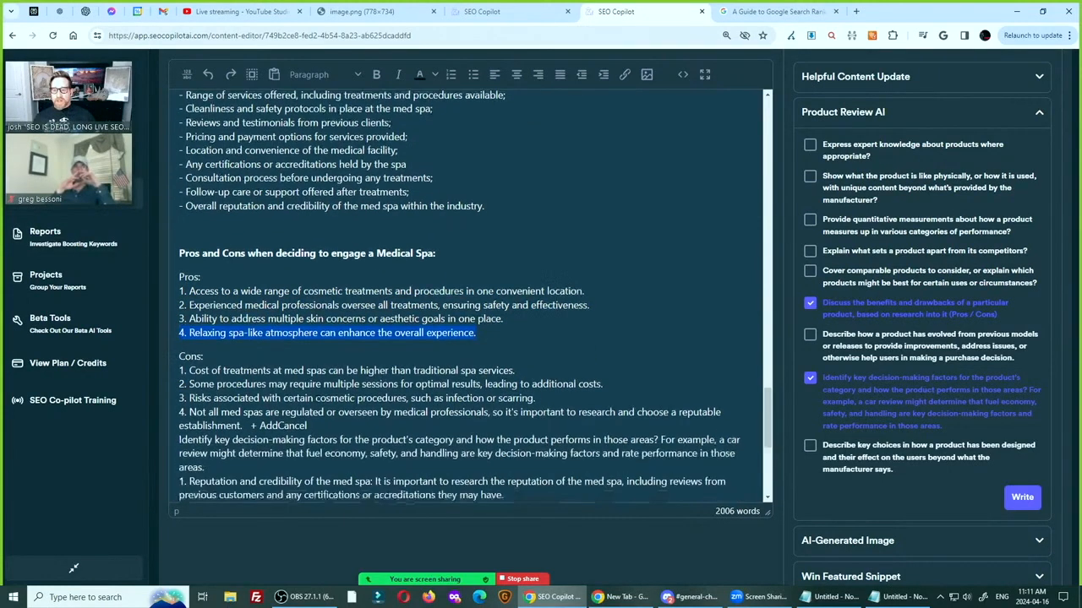
key("Down")
key("Down")
key("Home")
key("shift+End")
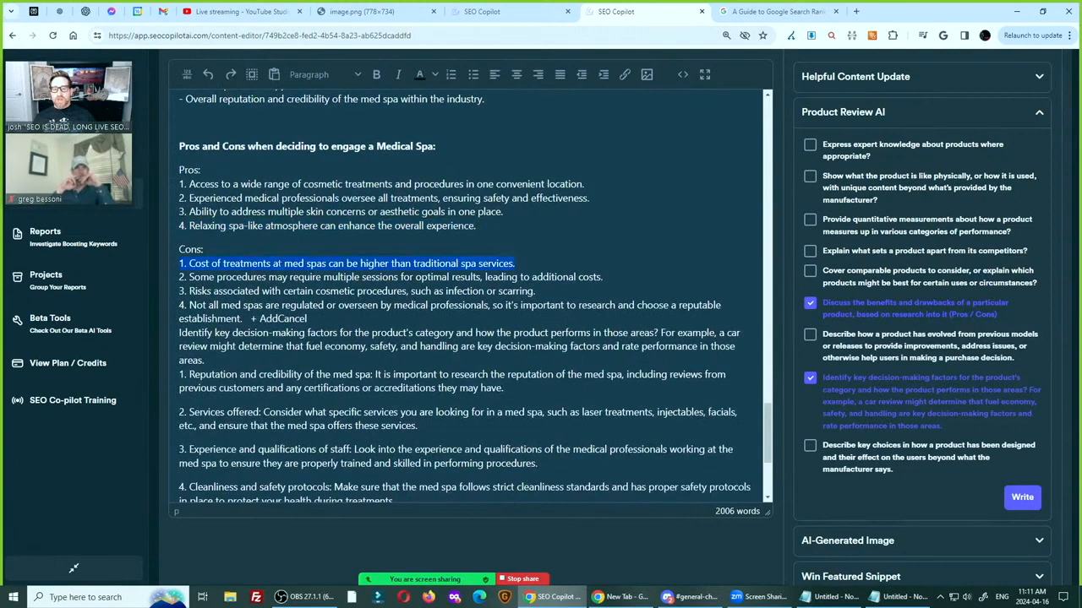
Reword "med spas" in the first Cons item as "medicla treatment facilities/spas"
left_click(288, 264)
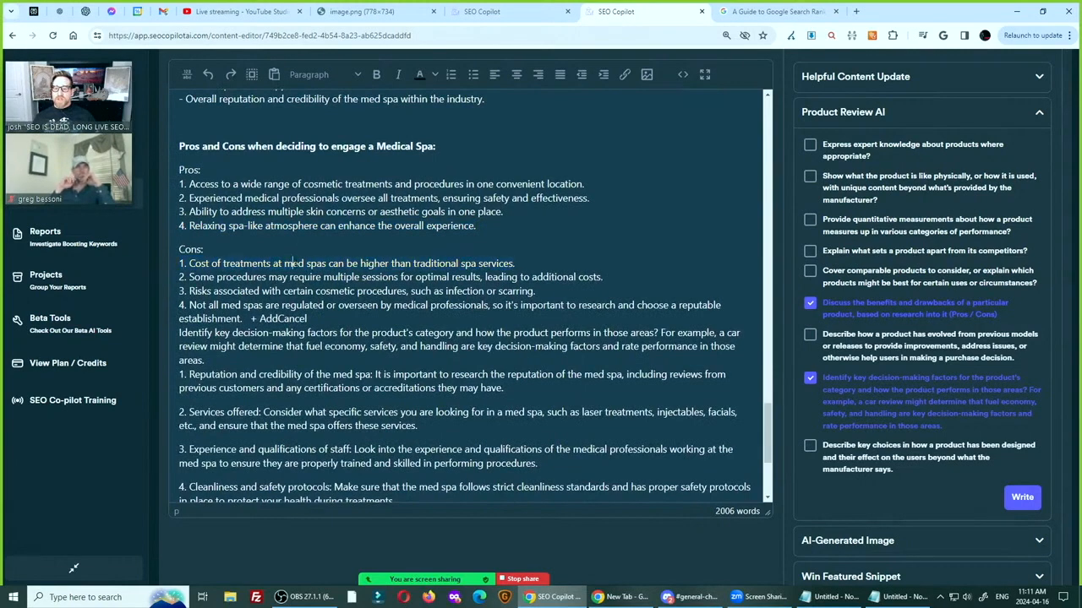
double_click(287, 264)
type("medicla treatmen")
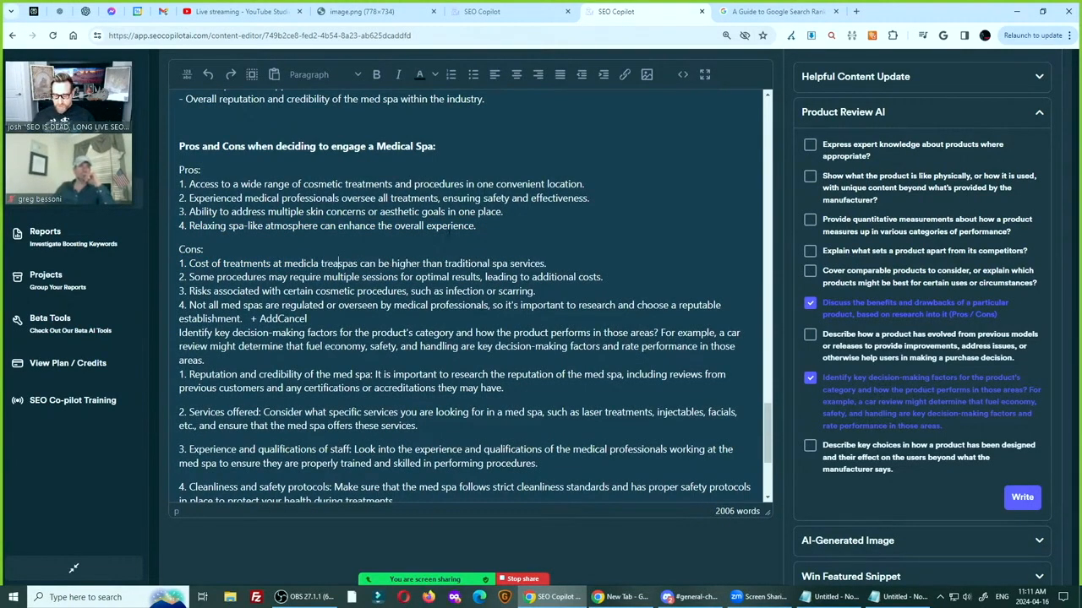
type("t facilit")
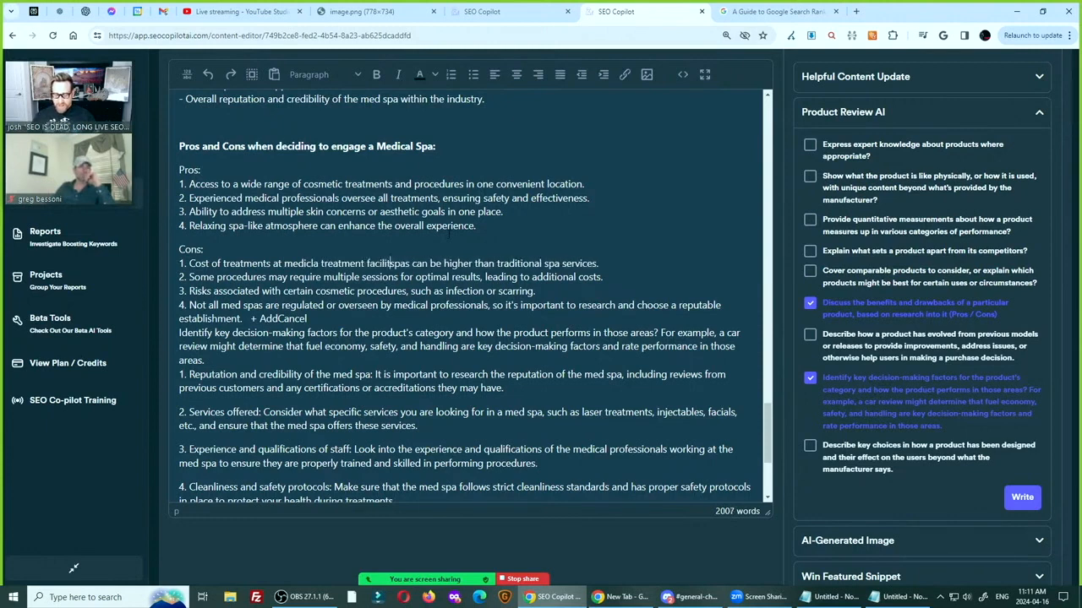
type("ies/spas")
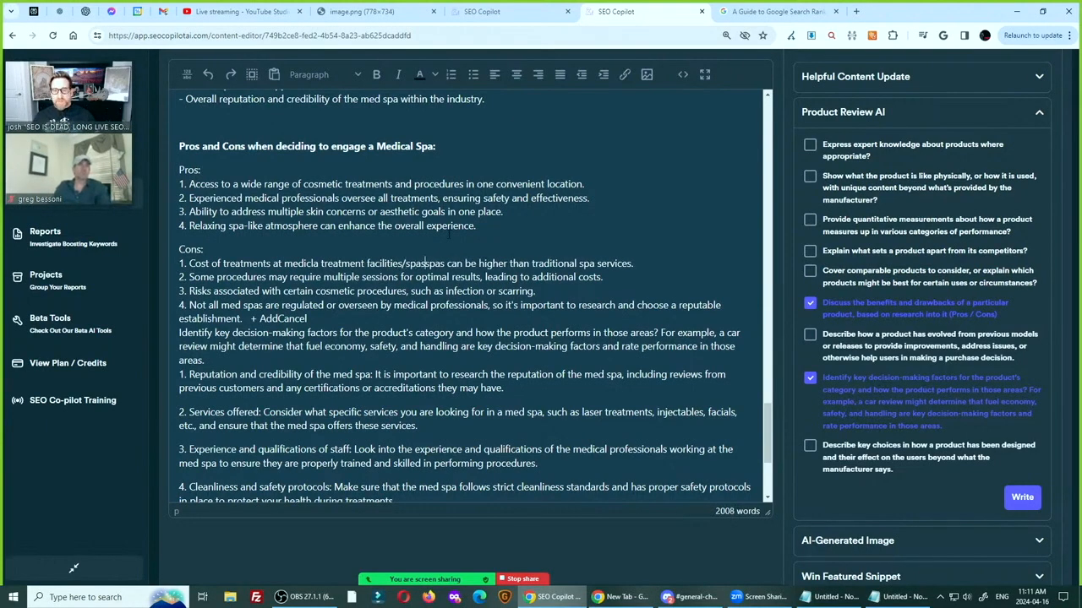
key("Delete")
key("Delete")
key("Delete")
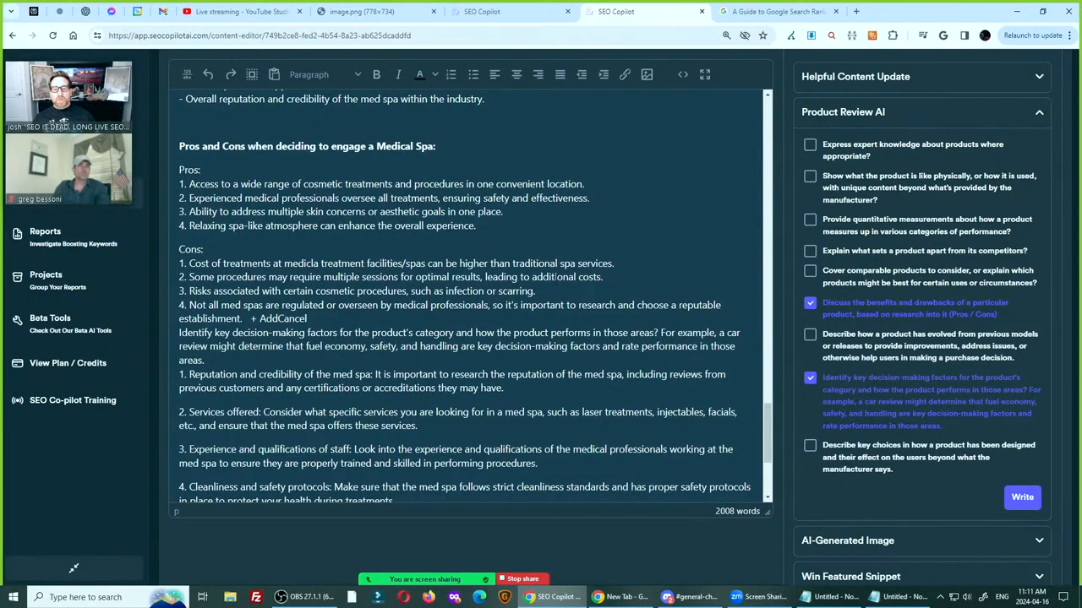
Review the third Cons item and reword "med spas" in the fourth as "medicla treatment spas"
left_click_drag(254, 291, 349, 290)
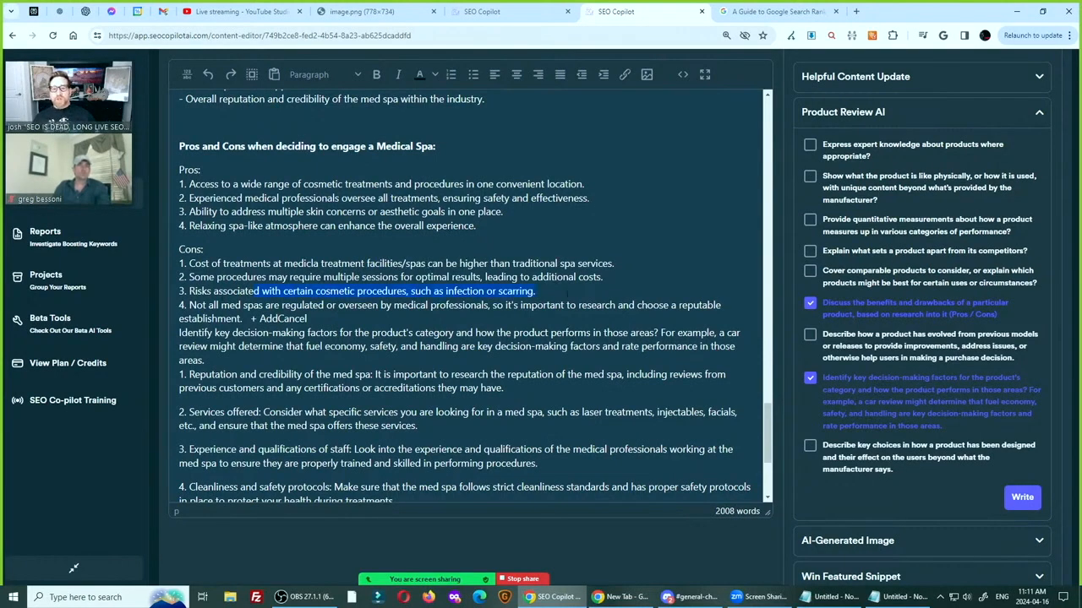
left_click(255, 305)
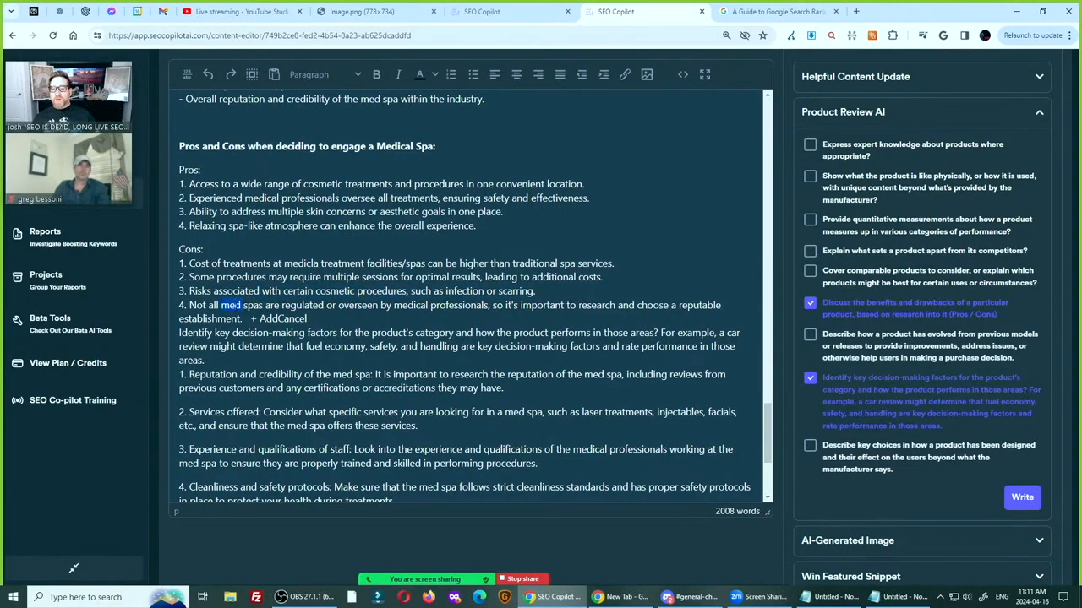
type("icla treatment")
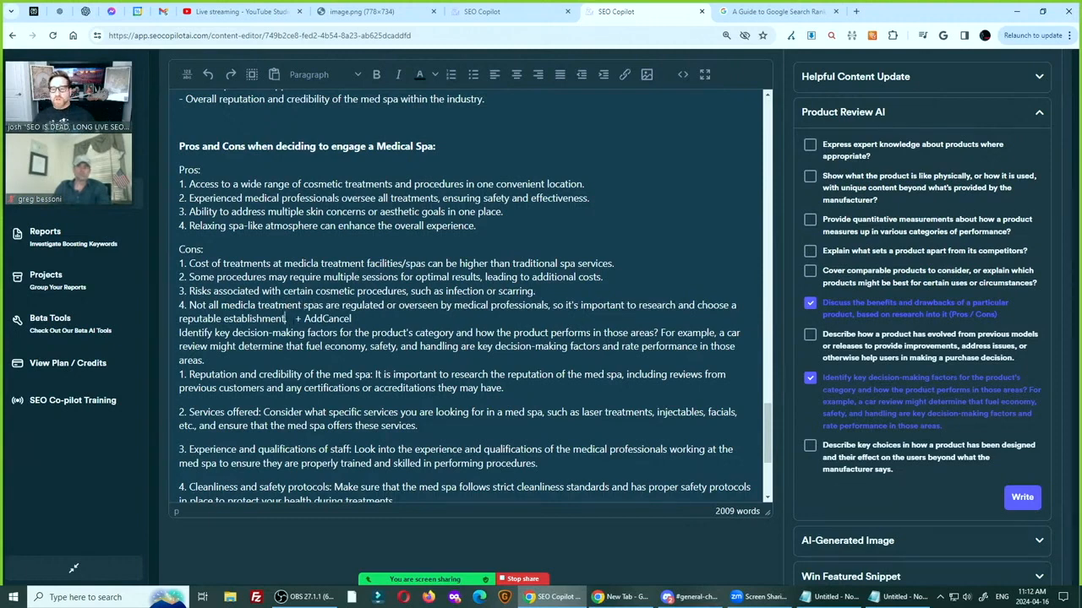
Separate the decision-making section from the Cons list with blank space and delete the leftover "+ AddCancel" text
key("Return")
key("Return")
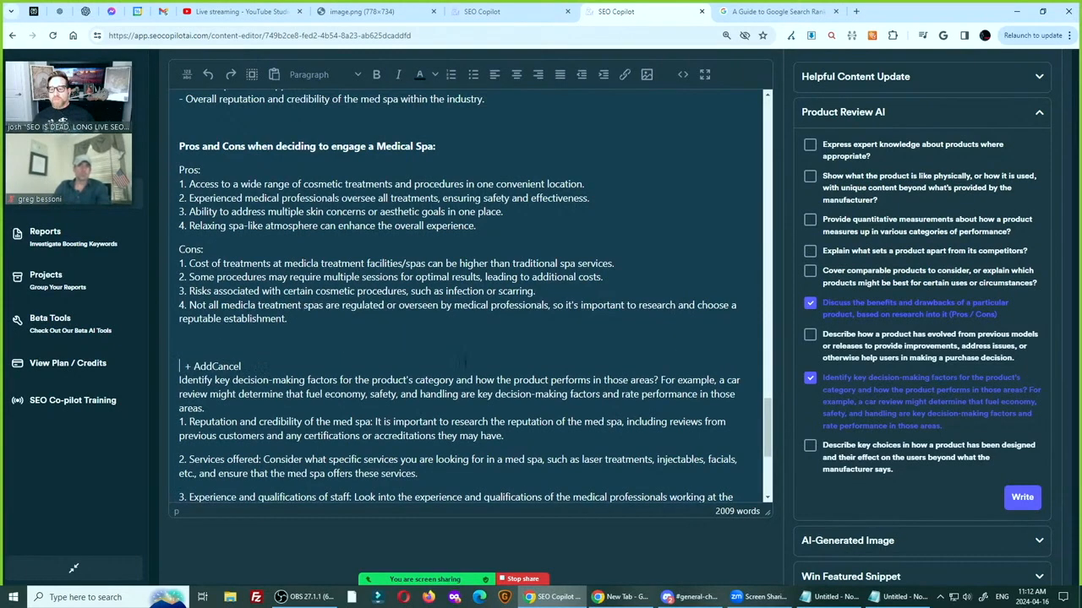
key("shift+End")
key("Delete")
Replace the decision-making question with the line "Remember these key decision makign factors when engaging a medical facility/spa:" above the numbered factors
key("shift+End")
key("shift+Down")
key("shift+Down")
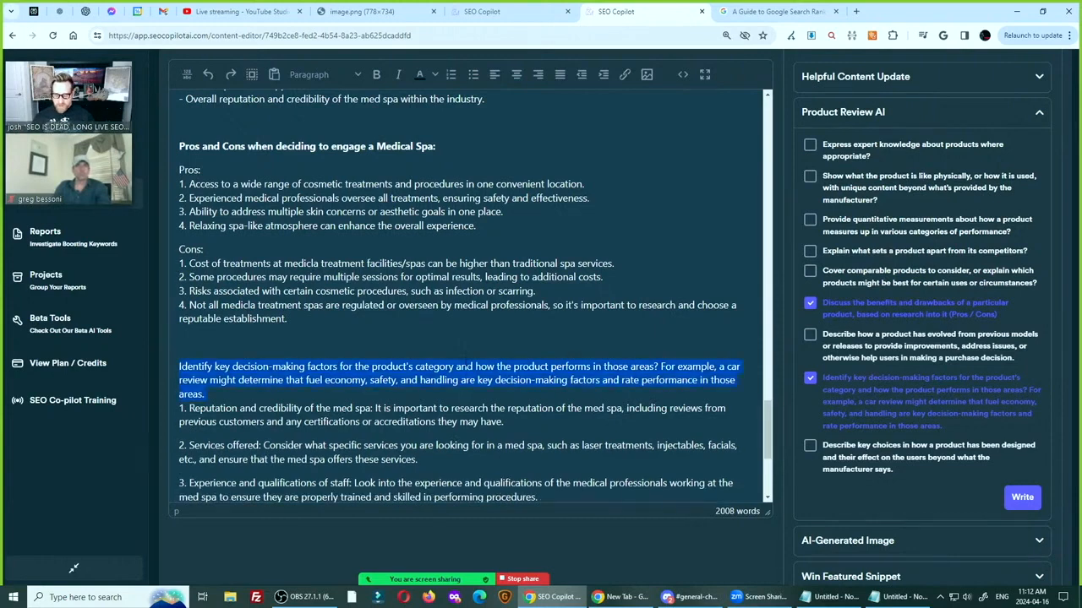
type("Remember these ")
type("key decision mak")
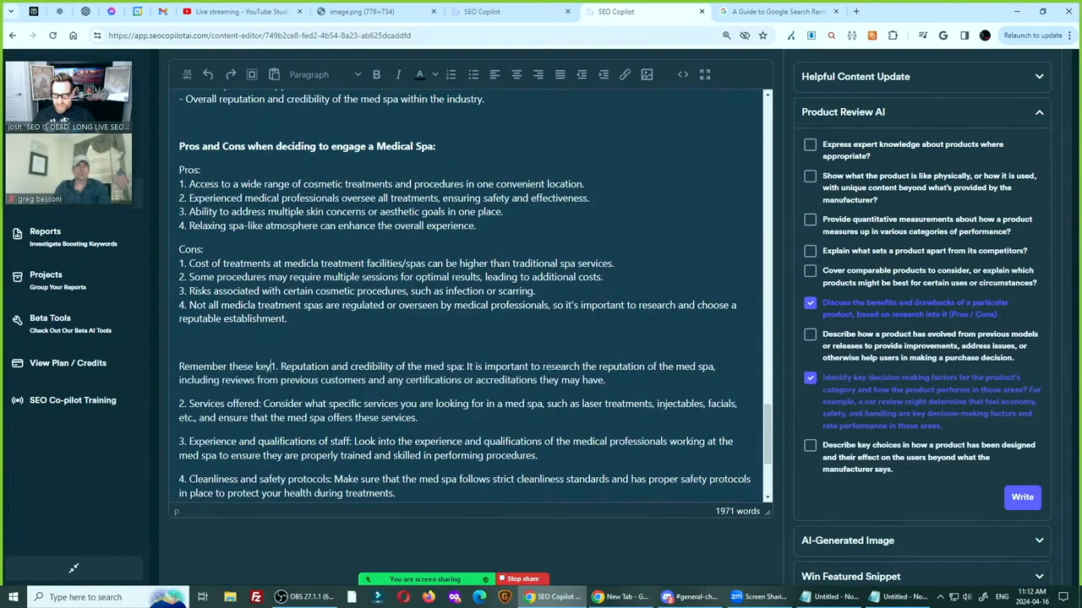
type("ign factors when ")
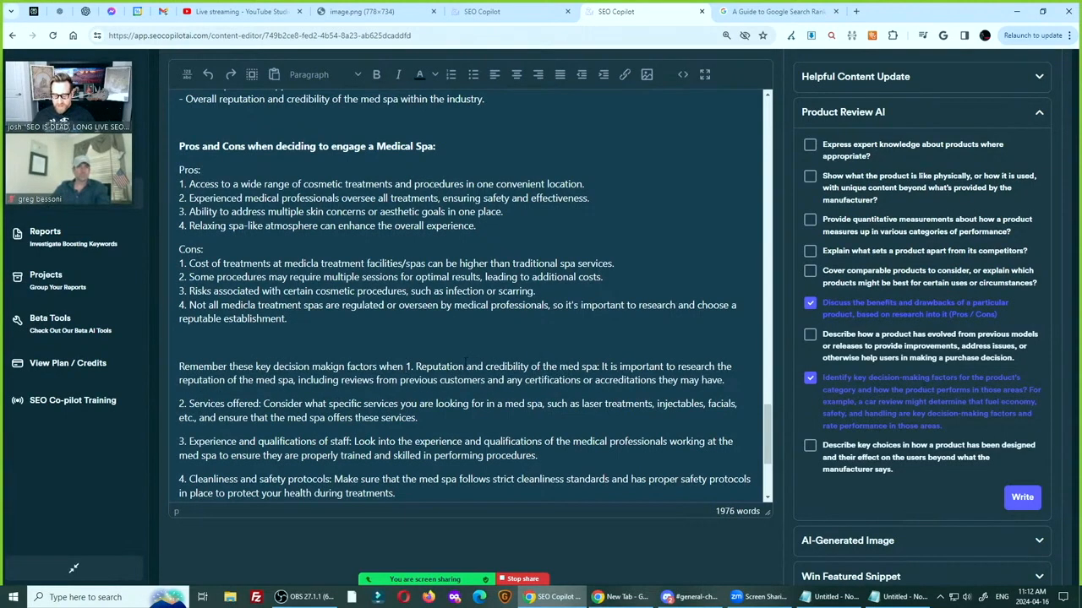
type("engaging a medical s")
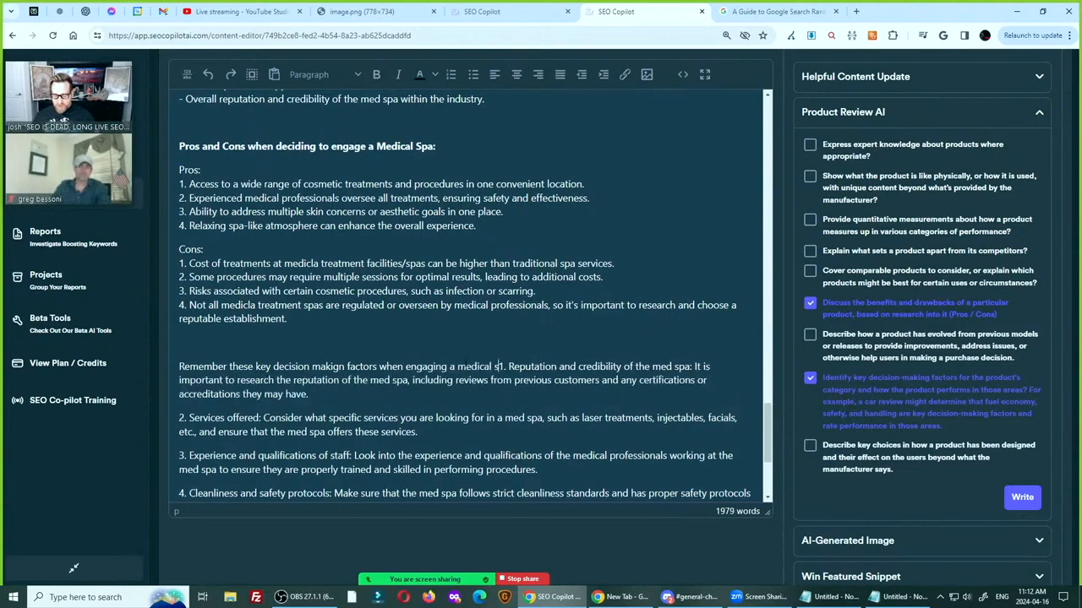
key("BackSpace")
type("facility/spa")
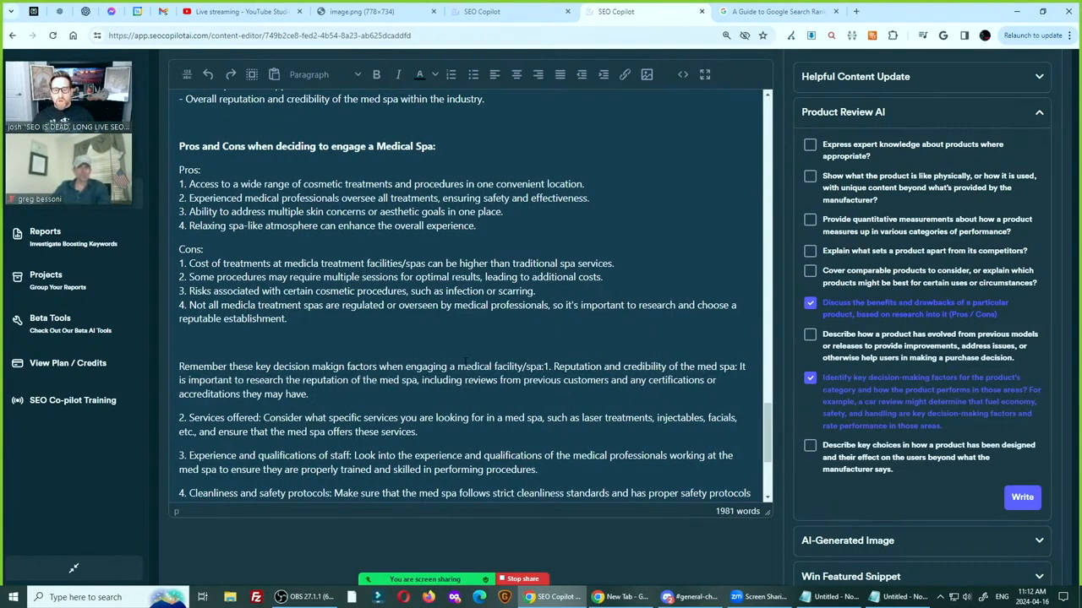
type(":")
key("Return")
In decision factor 1, remove "med" from the opening phrase and reword the second "med spa" as "medical treeatment facility/spa"
scroll(465, 361, "down", 2)
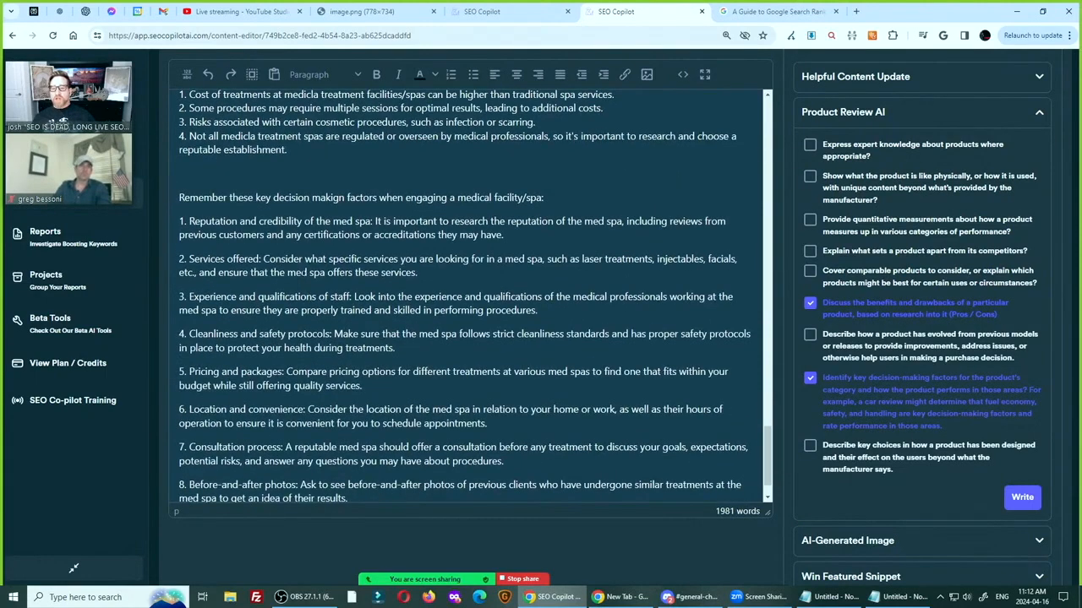
key("BackSpace")
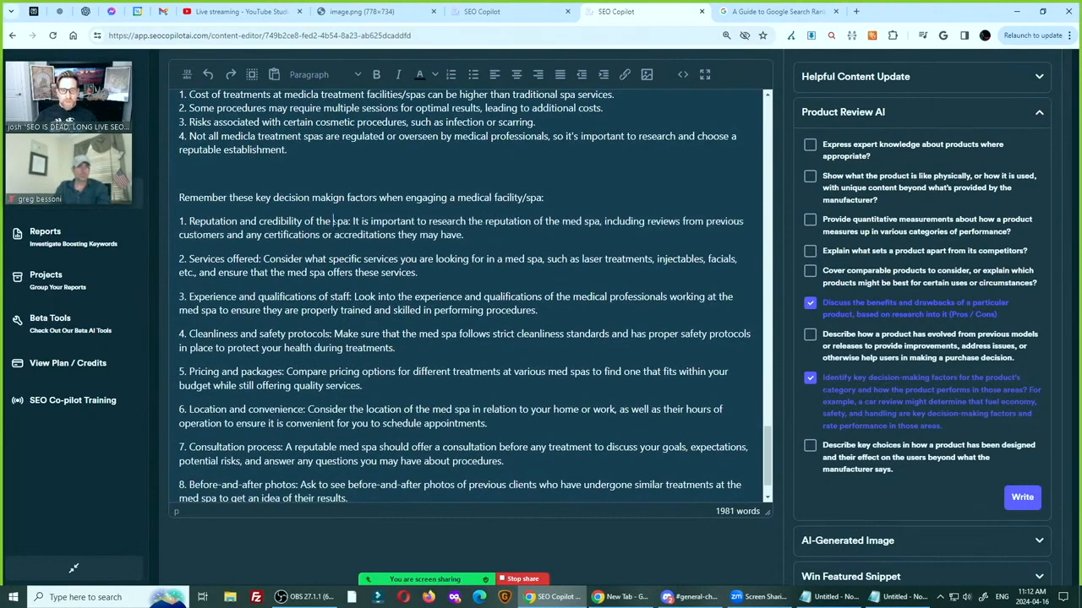
double_click(572, 221)
type("dical t")
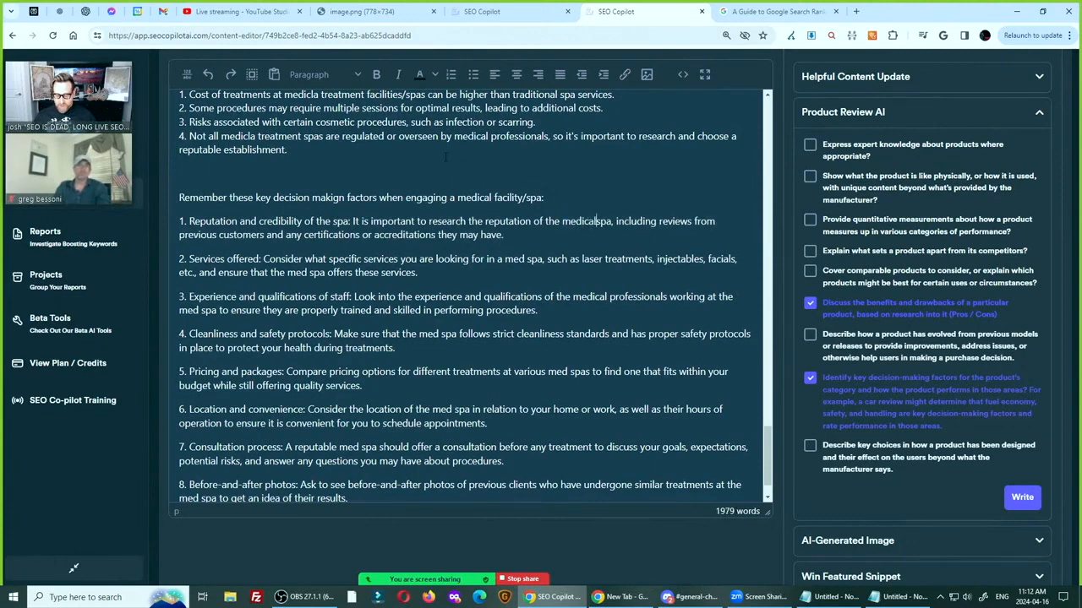
type("reatment")
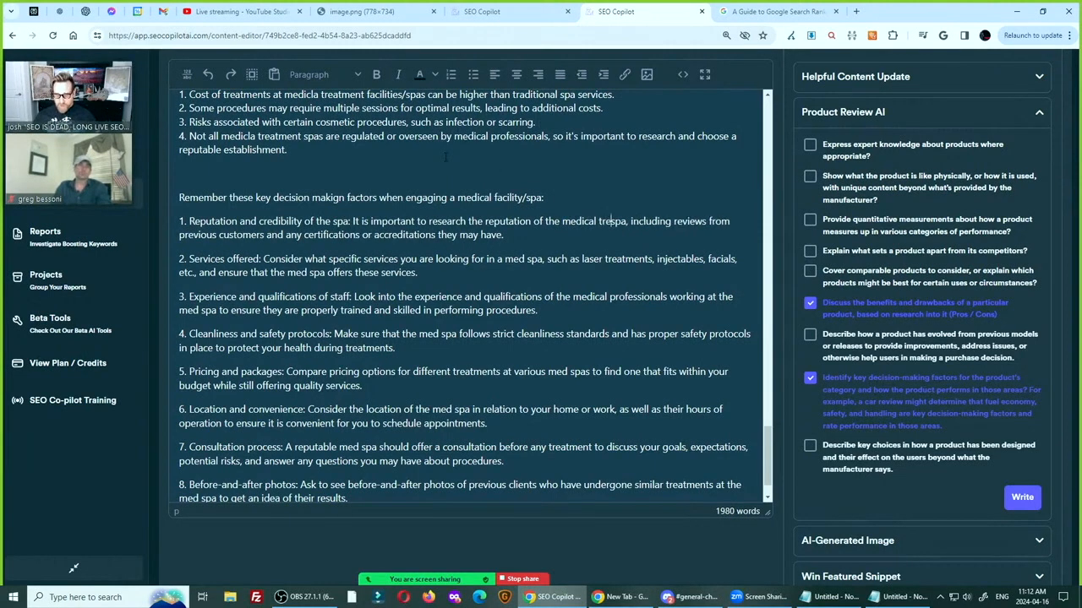
type(" facility")
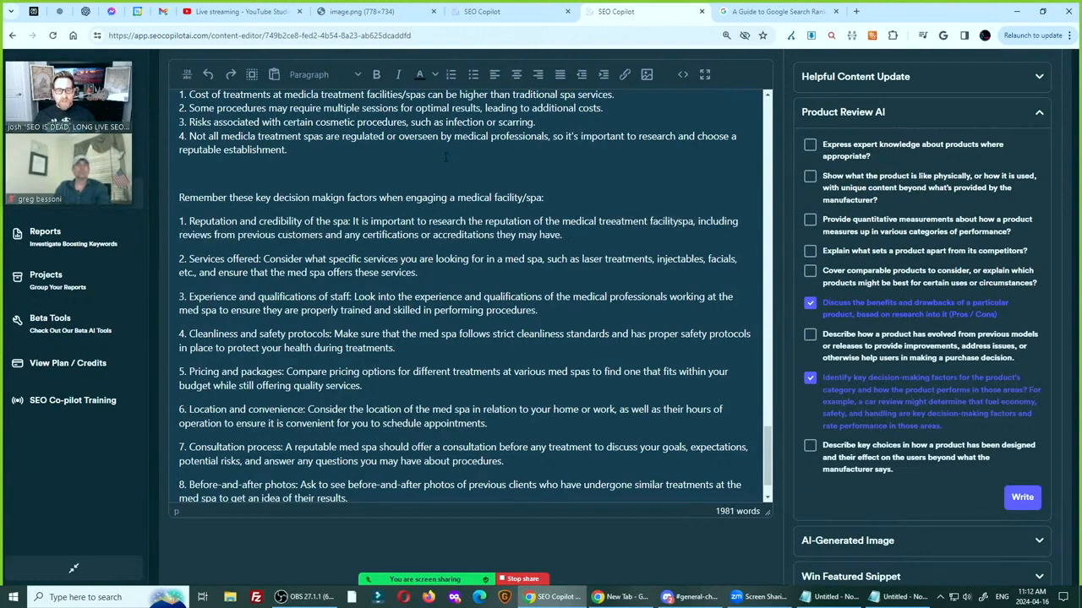
type("/")
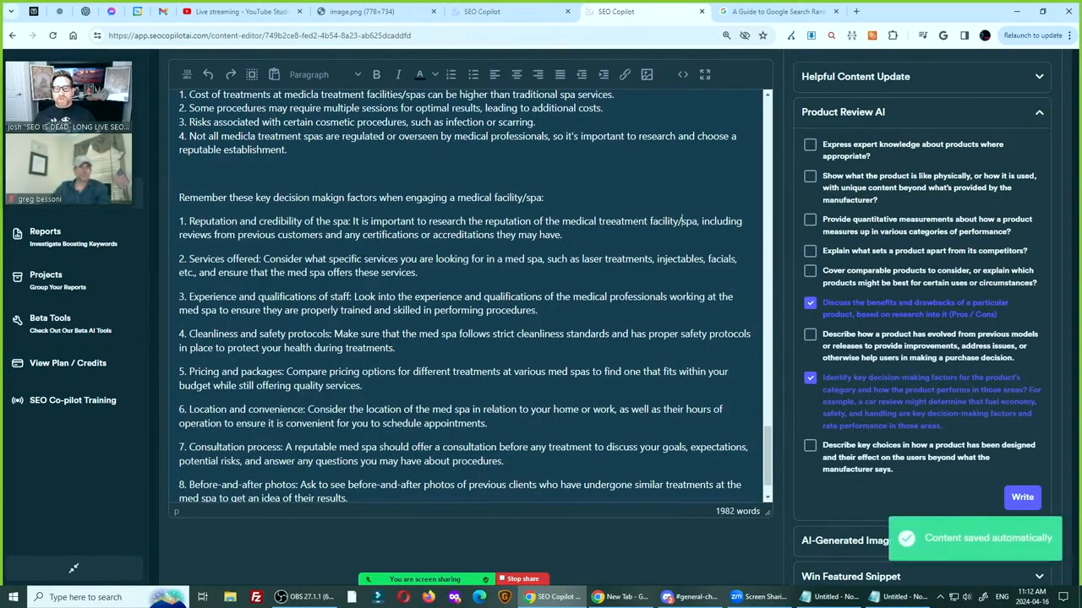
Delete the word "med" before both mentions of "spa" in decision factor 2, Services offered
double_click(512, 259)
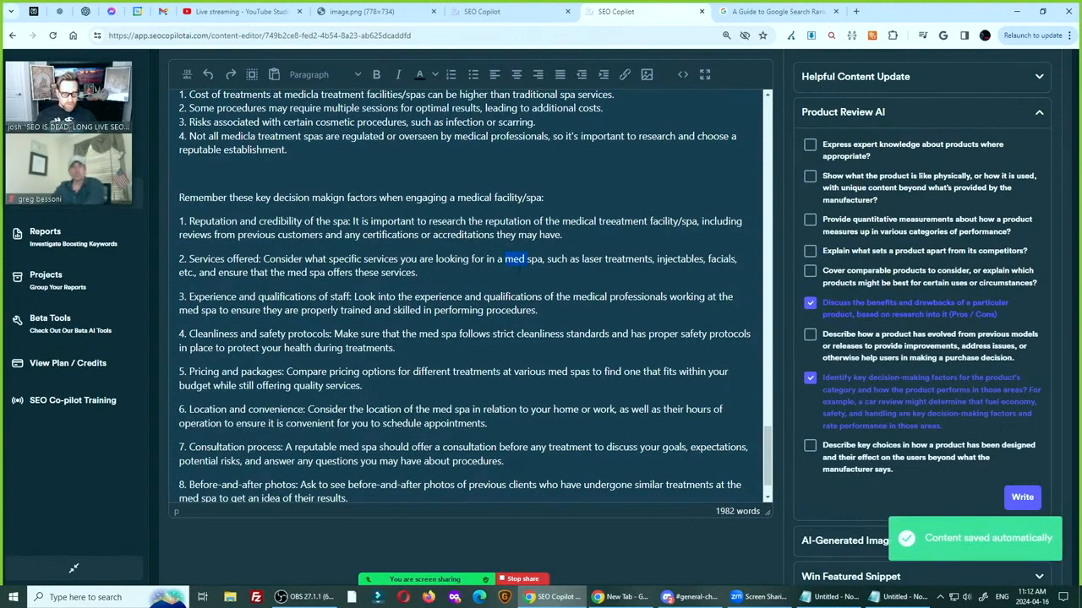
key("BackSpace")
double_click(276, 272)
key("BackSpace")
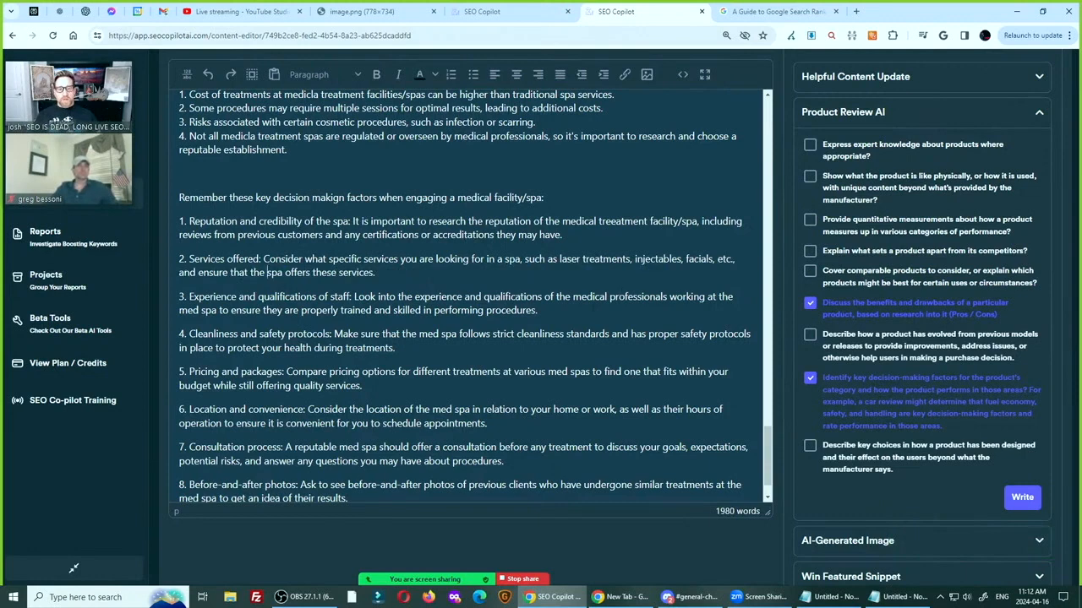
Replace "med spa" with "treatment center" in decision factor 3 about staff experience and qualifications
double_click(194, 310)
key("BackSpace")
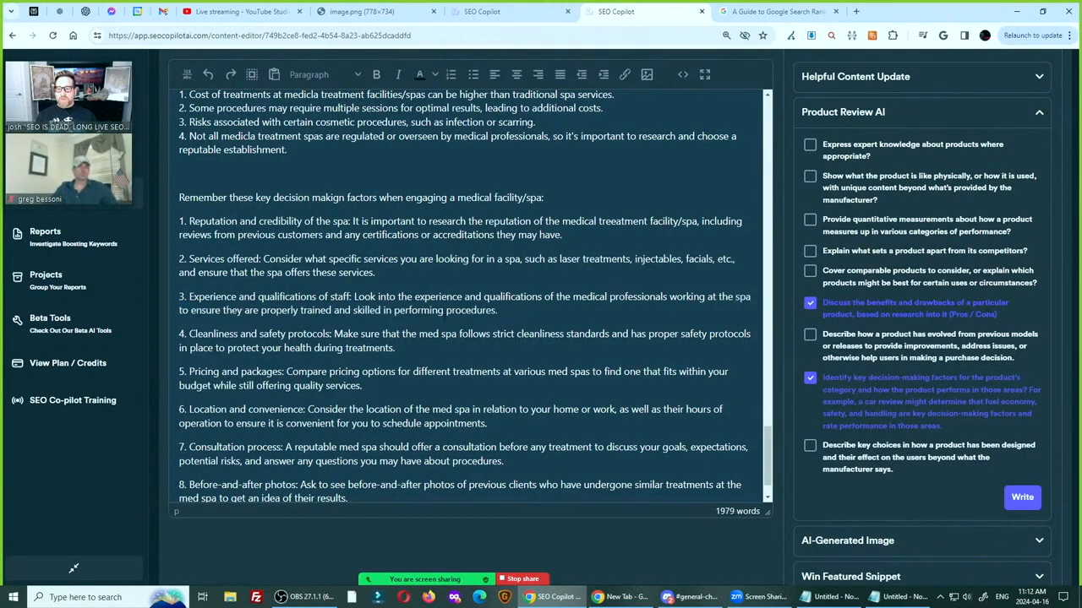
double_click(743, 297)
type("treatment cent")
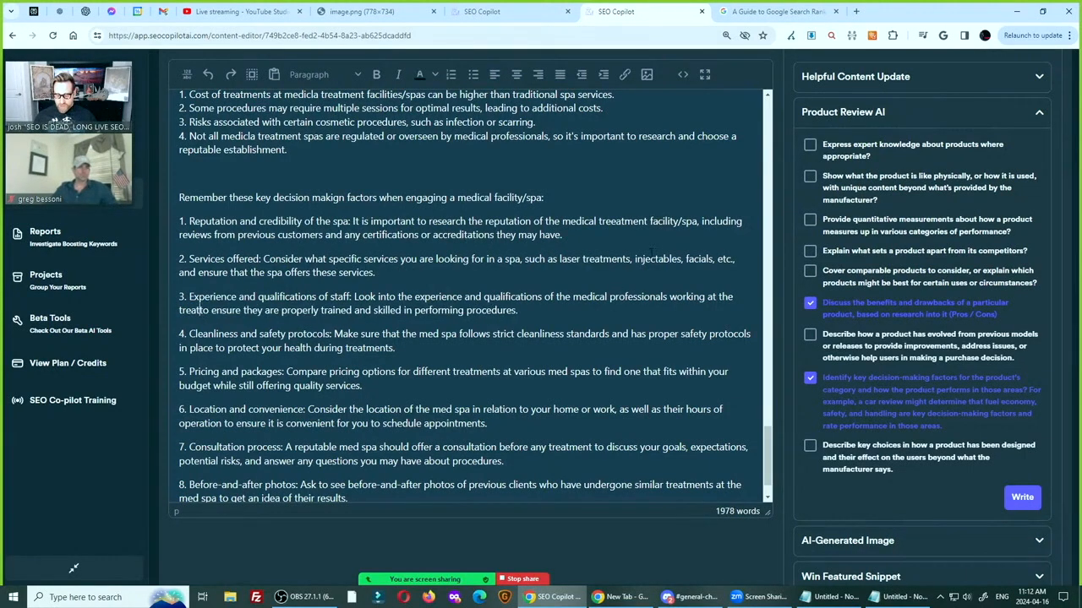
type("er")
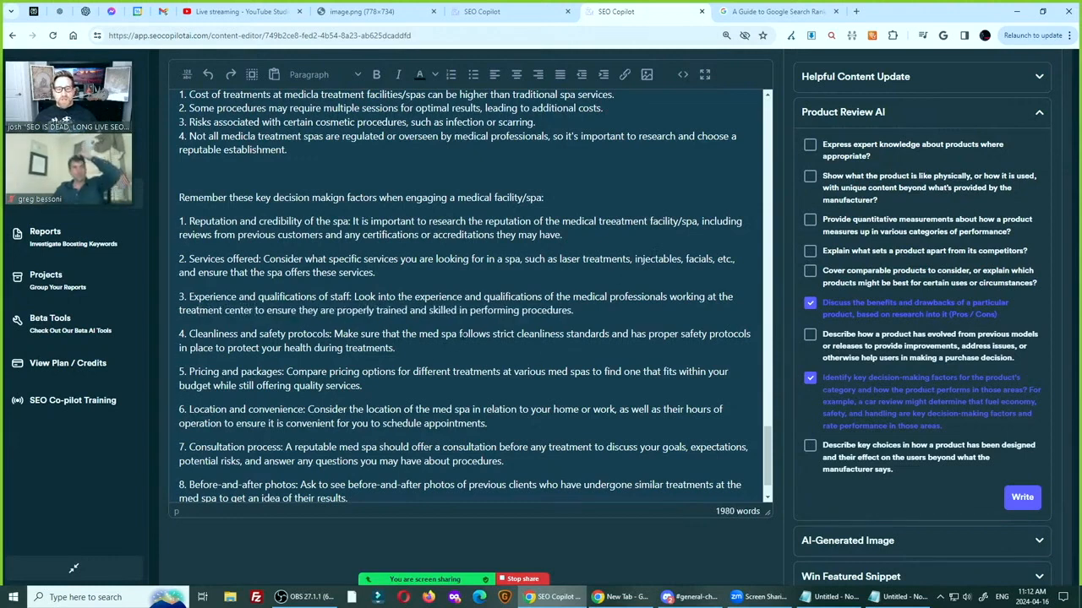
Replace "med spa" with "treatment center" in decision factor 4 about cleanliness and safety protocols
double_click(426, 334)
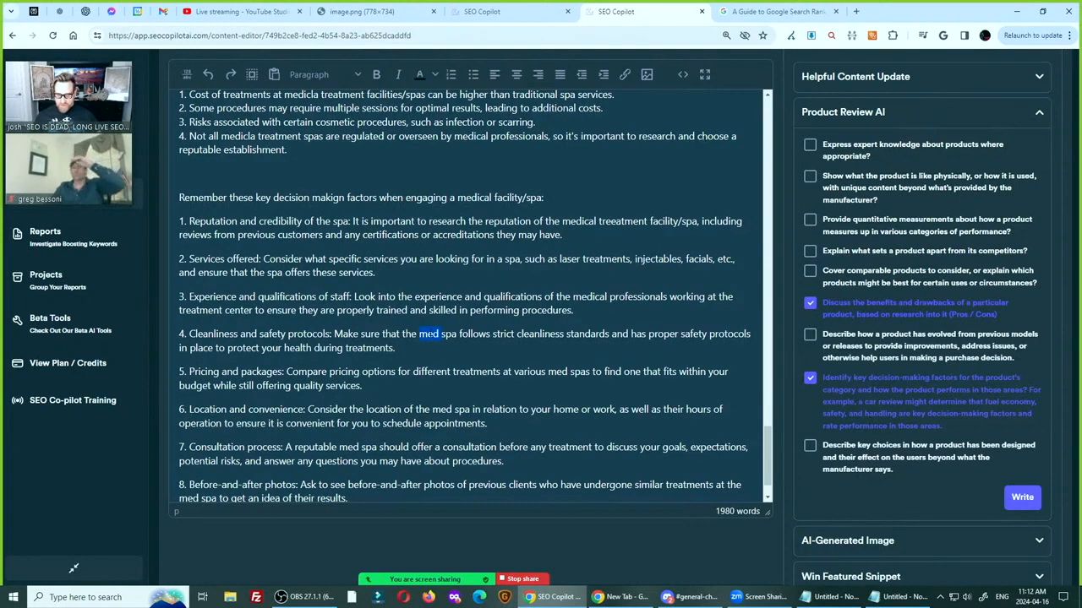
key("BackSpace")
type("treatment ")
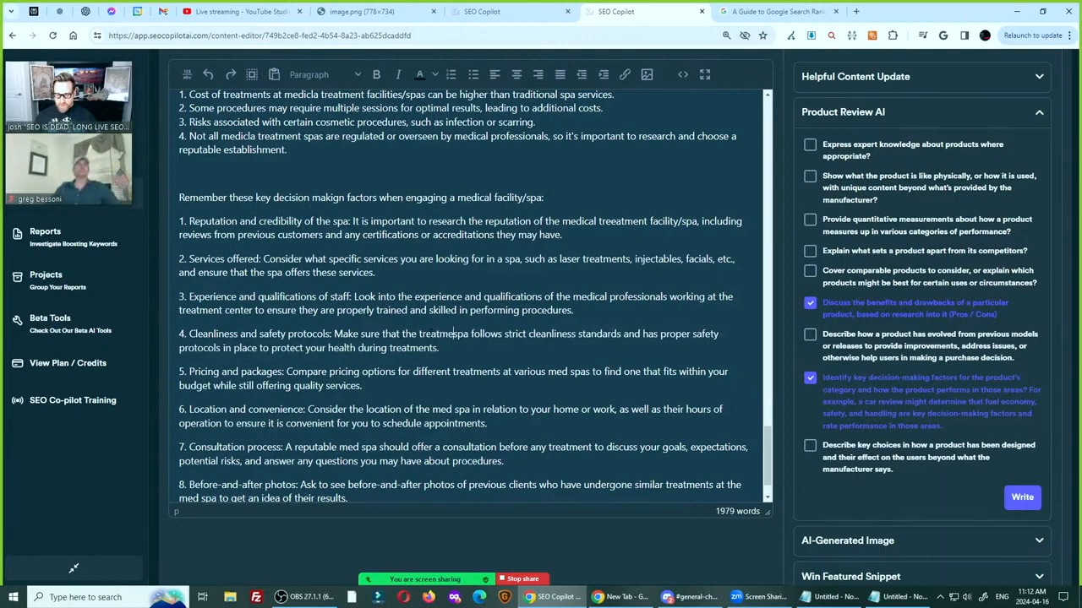
type("center")
key("Delete")
key("Delete")
key("Delete")
key("Delete")
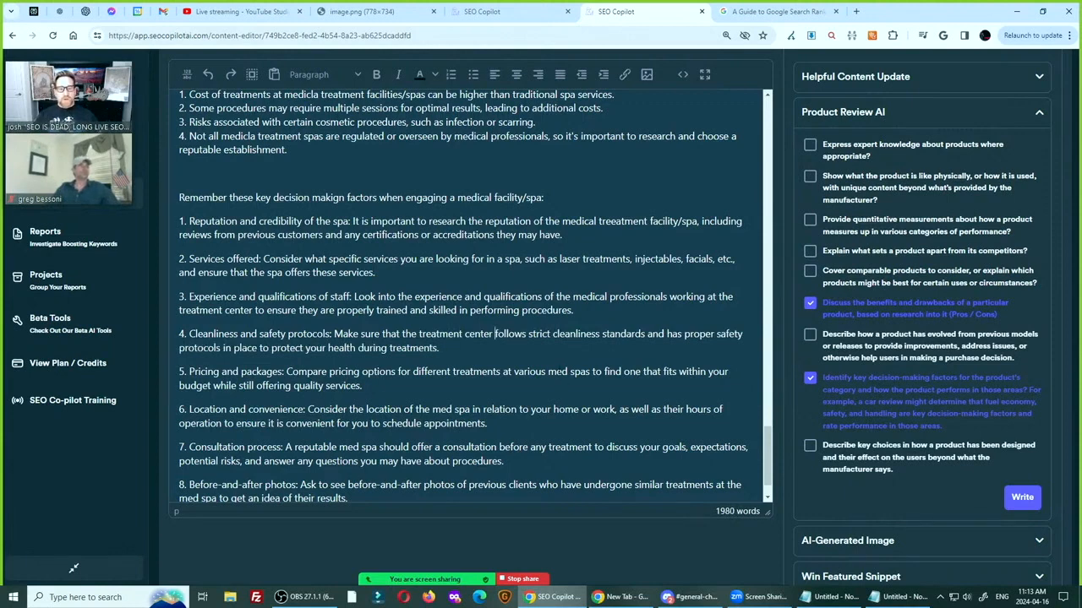
Shorten "med spa" and "med spas" to "spa" and "spas" in decision factors 5 through 9
key("BackSpace")
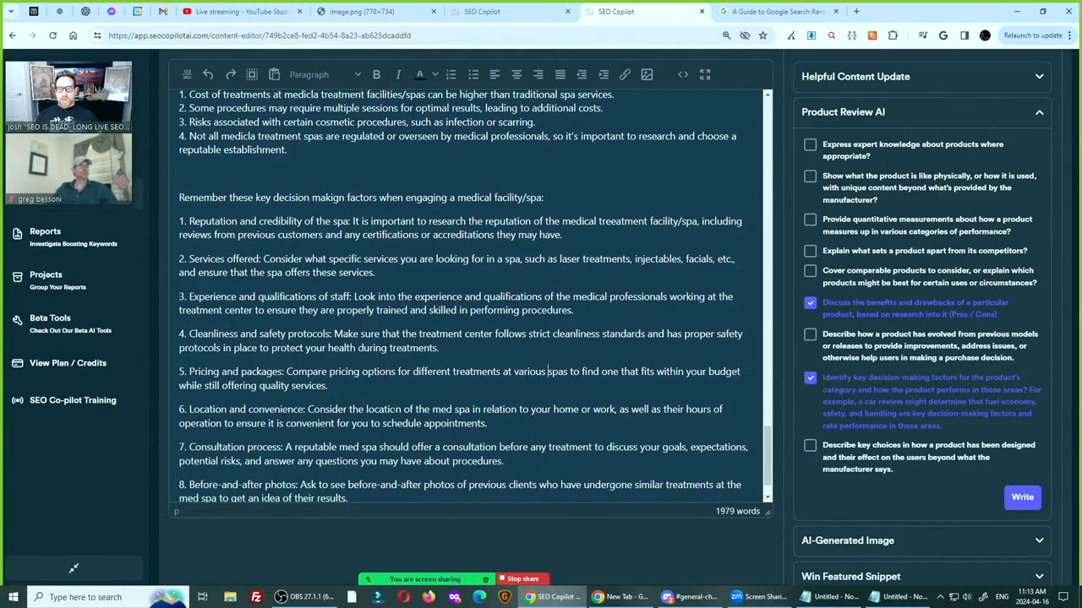
double_click(442, 410)
key("BackSpace")
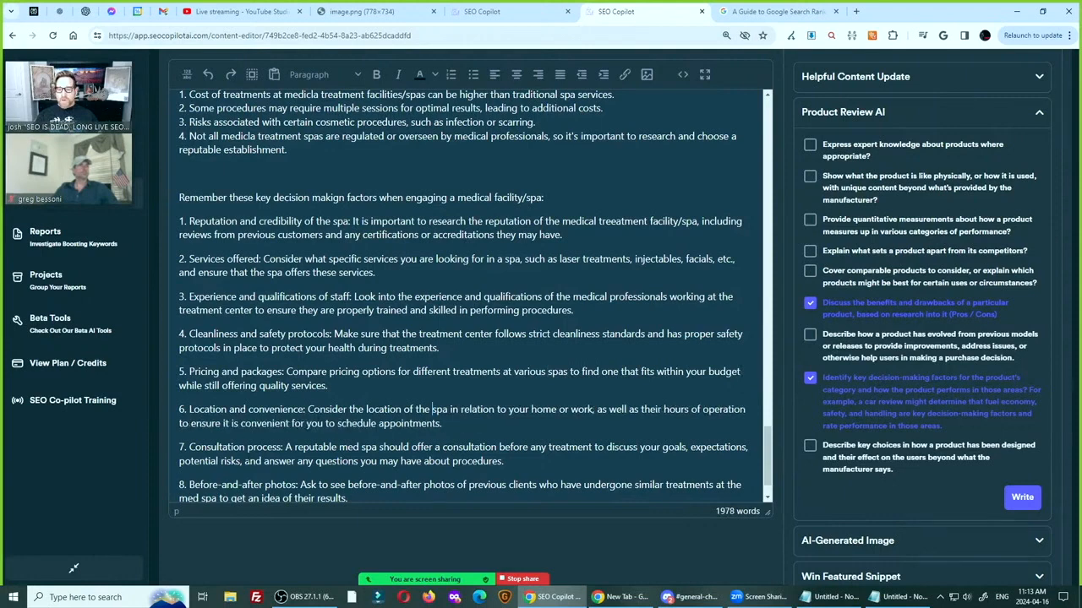
double_click(345, 447)
key("BackSpace")
scroll(344, 447, "down", 1)
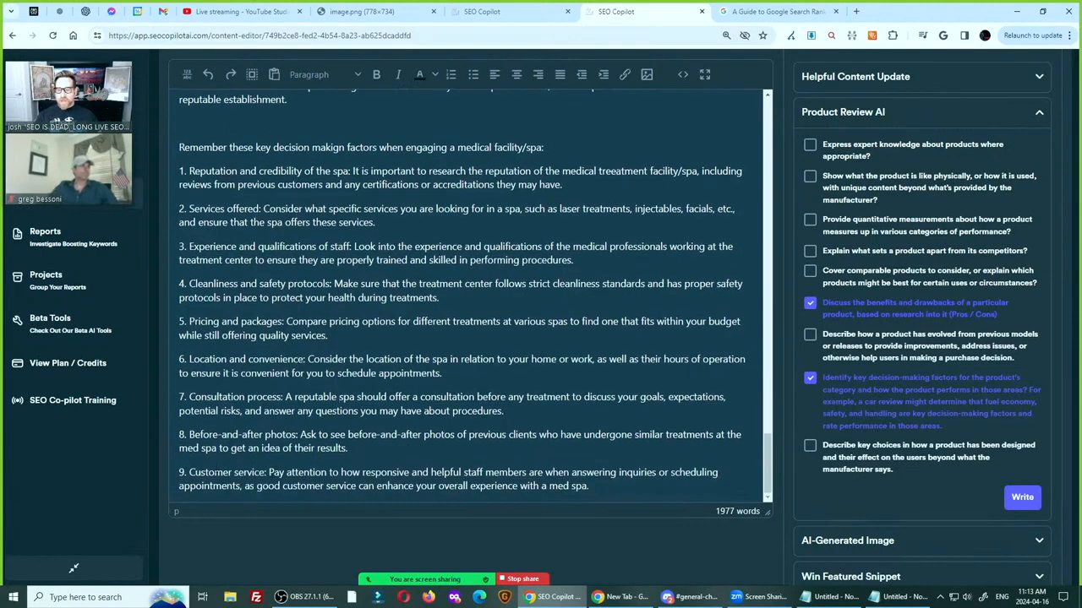
double_click(192, 448)
key("BackSpace")
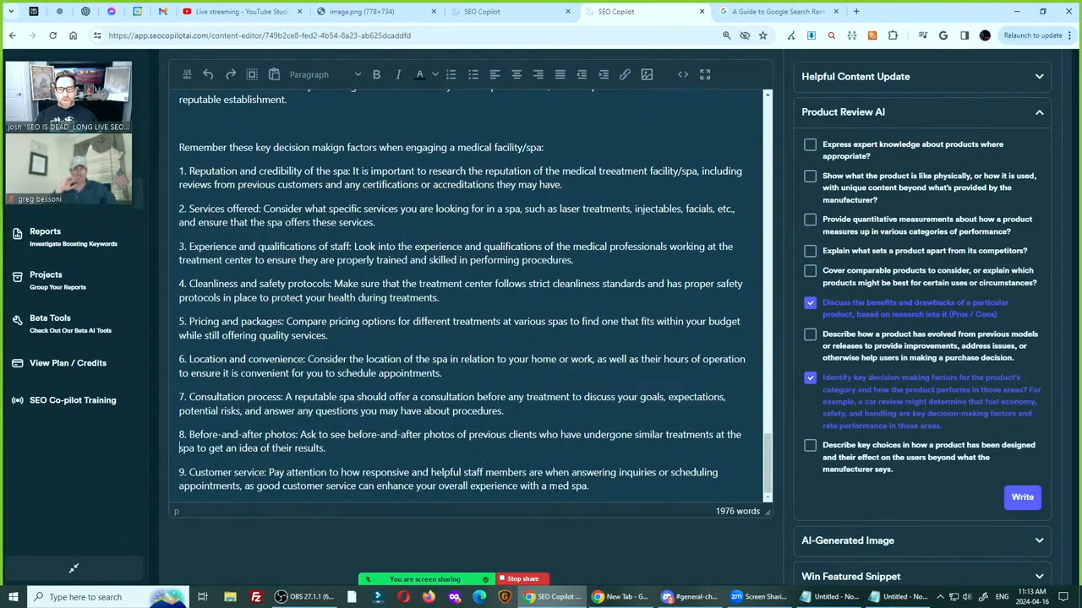
double_click(555, 486)
key("BackSpace")
Recalculate the report's Highest Spam, Google Semantic, HEEAT and Avg Predictability Length scores, and dismiss the spam score explanation
scroll(493, 427, "up", 15)
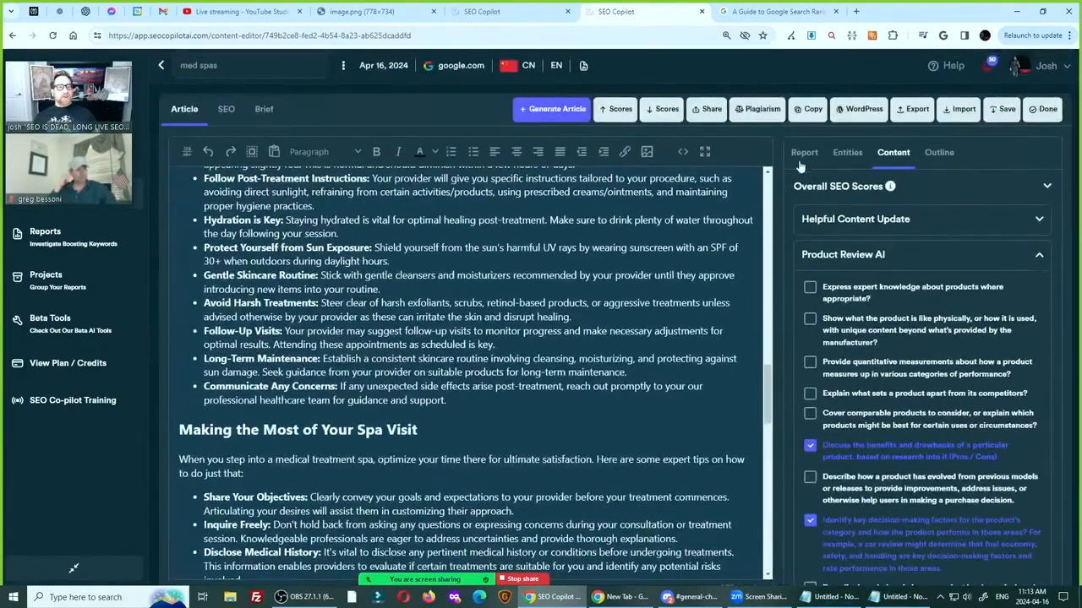
left_click(802, 161)
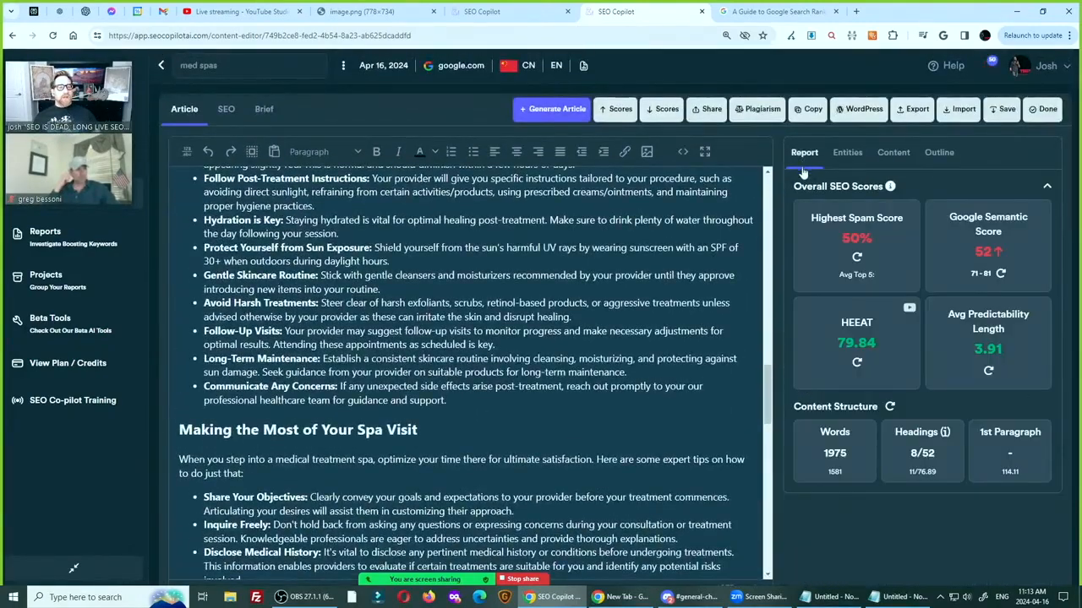
left_click(857, 258)
left_click(1001, 274)
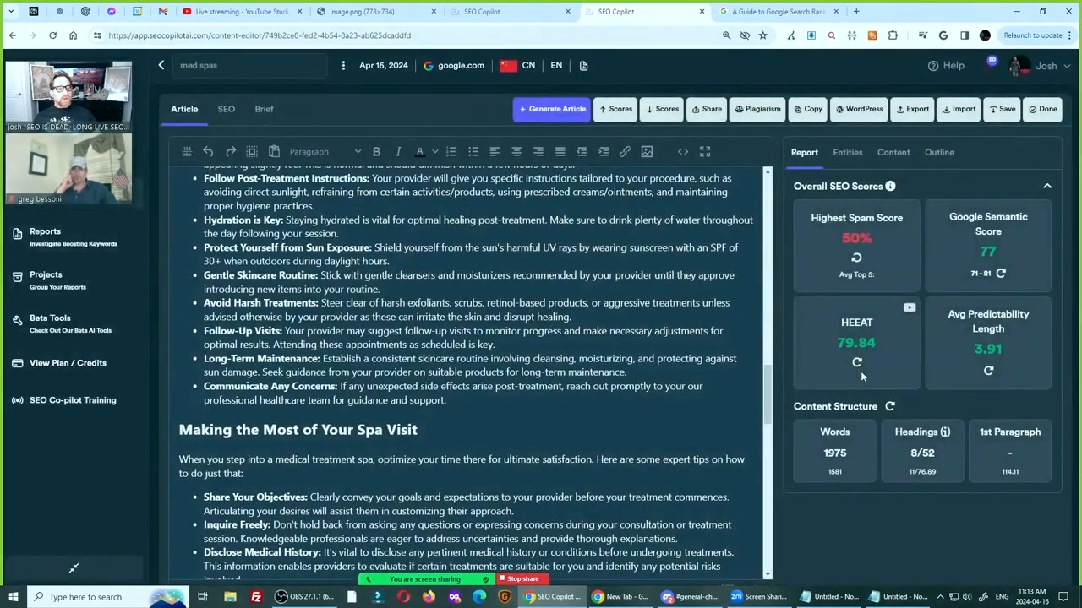
left_click(858, 365)
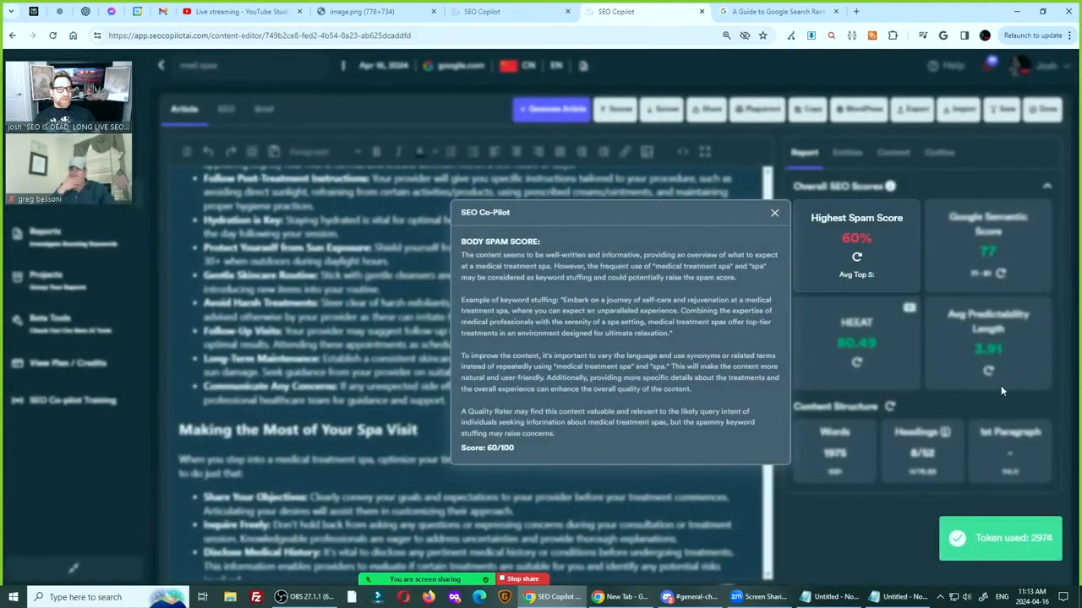
left_click(774, 216)
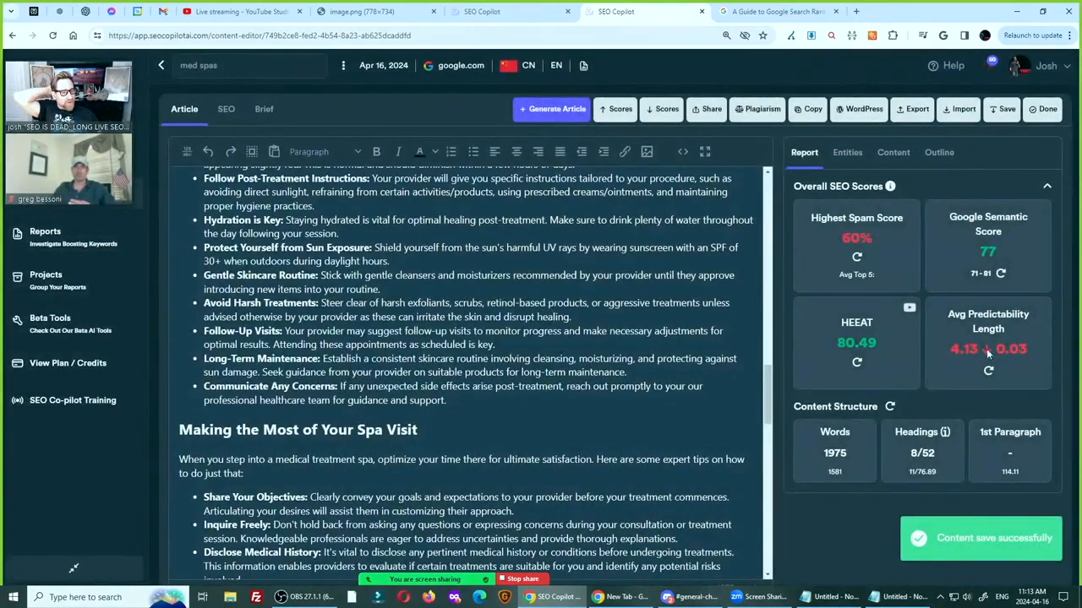
Recheck the article's entities and review the single-word list sorted from highest score, comparing how often each word is used
scroll(727, 380, "up", 3)
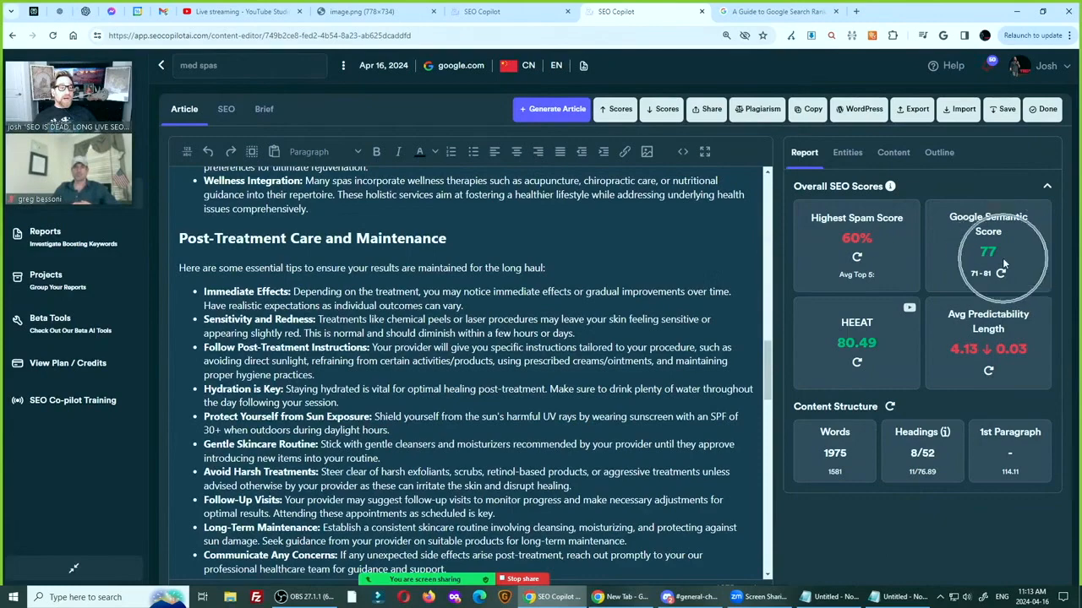
scroll(507, 380, "up", 6)
left_click(847, 154)
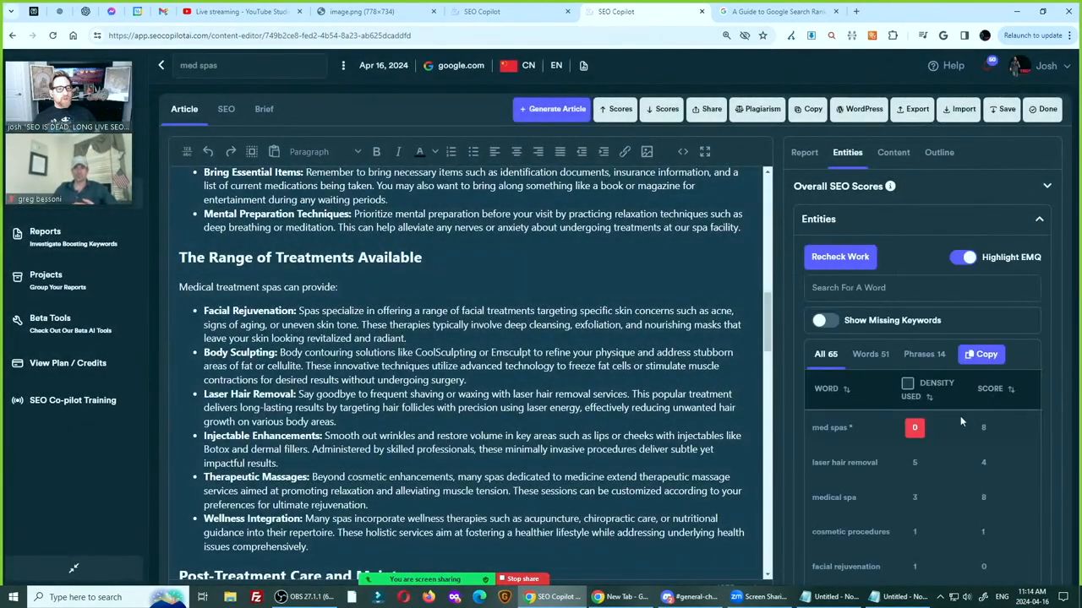
left_click(865, 360)
double_click(988, 392)
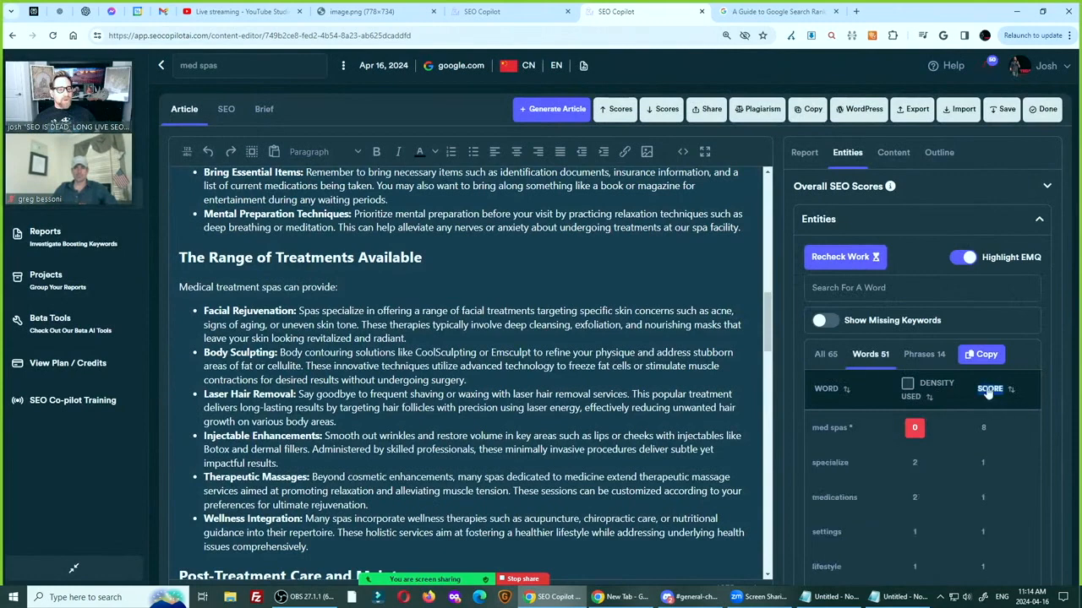
scroll(986, 514, "down", 2)
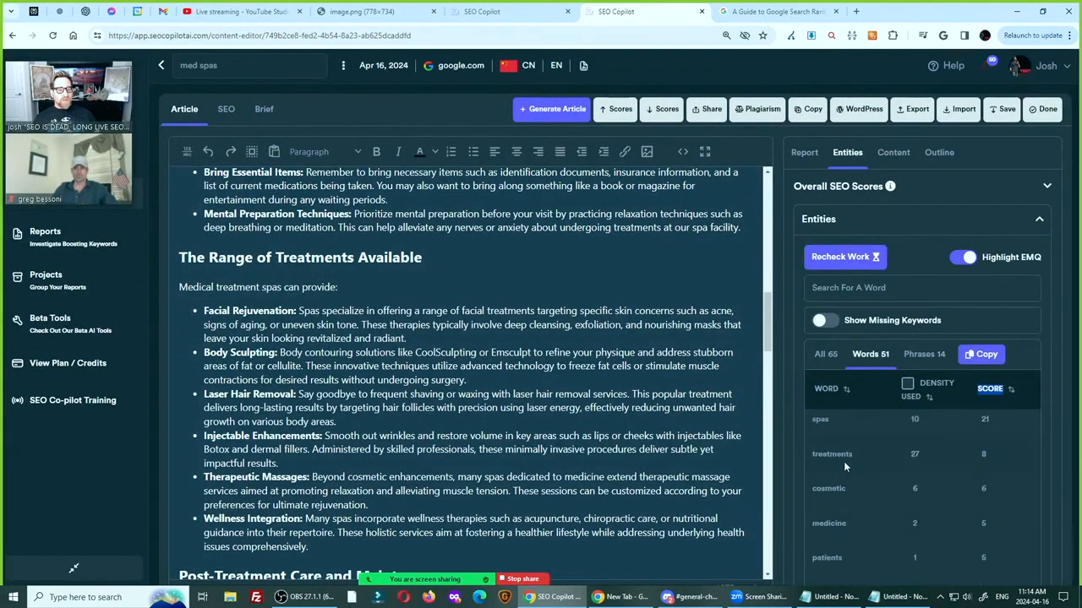
scroll(843, 461, "down", 5)
scroll(849, 471, "down", 3)
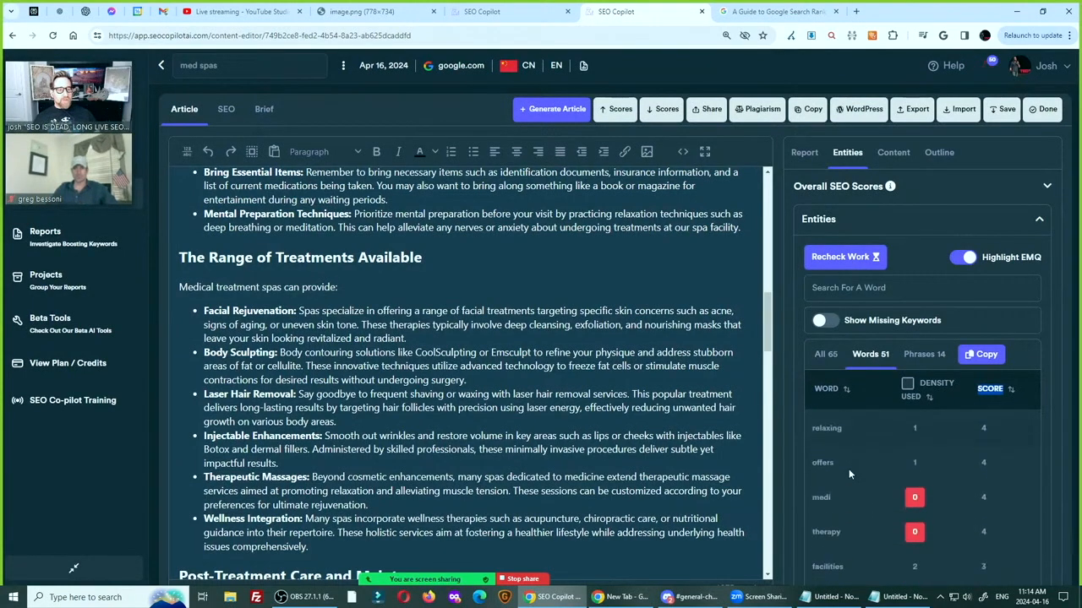
scroll(851, 477, "down", 2)
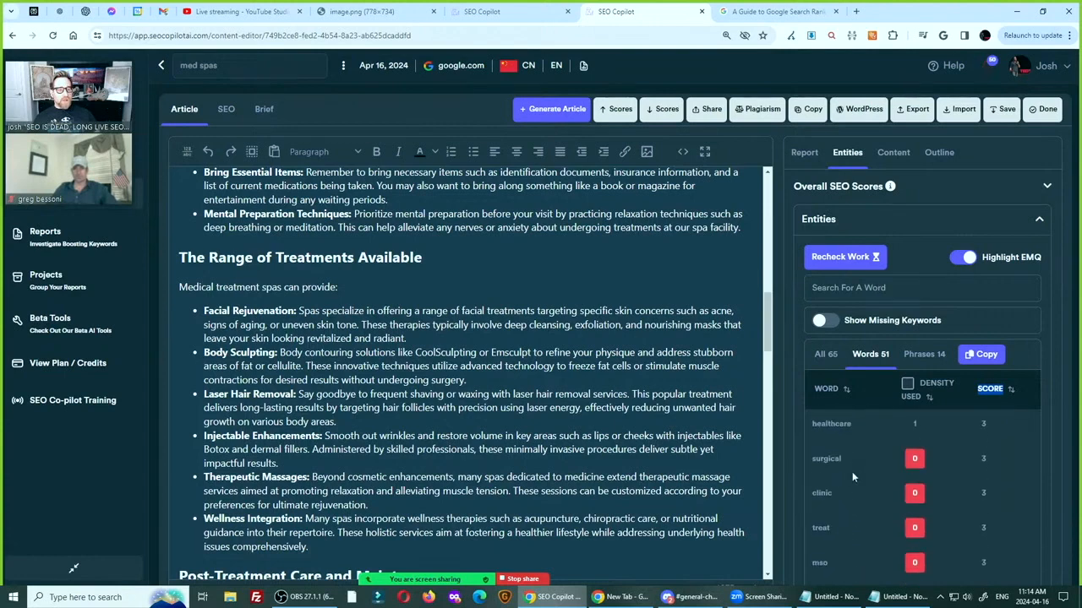
Search the page for "treatment" and step through its occurrences in the article to judge how often it is repeated
key("ctrl+f")
type("treatment")
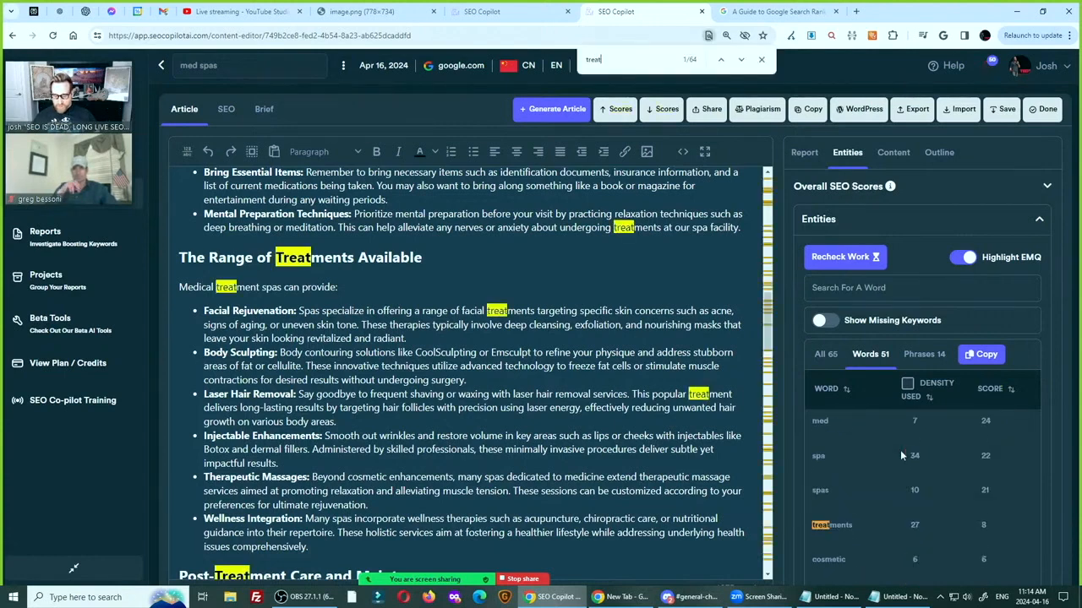
key("Return")
key("Return")
key("Return")
key("Return")
key("Return")
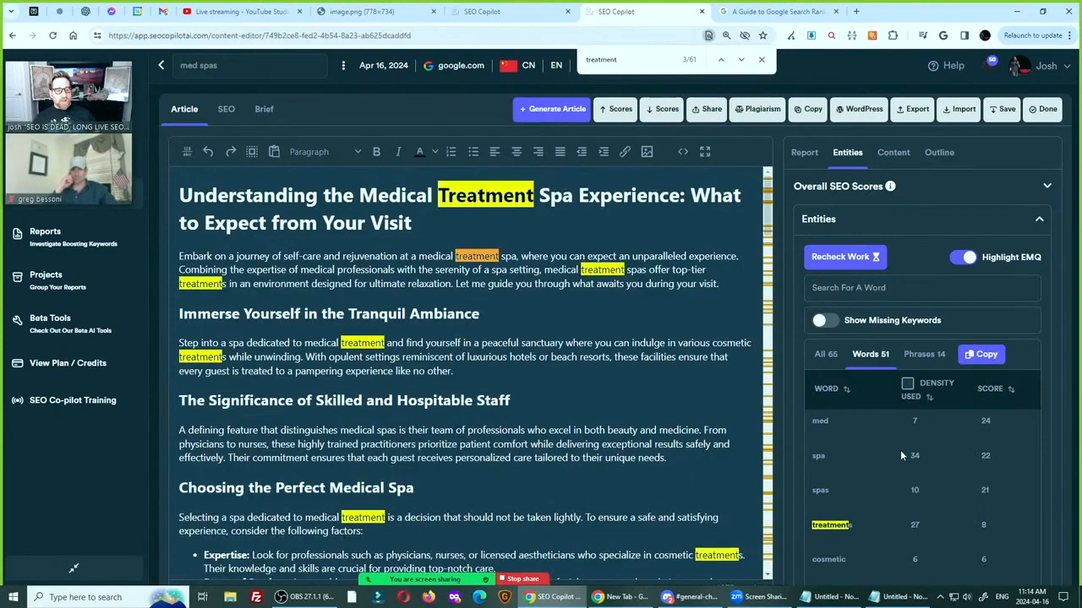
key("Return")
key("Return")
key("Return")
key("Return")
key("Return")
key("Return")
key("Return")
key("Return")
key("Return")
key("Return")
key("Return")
key("Return")
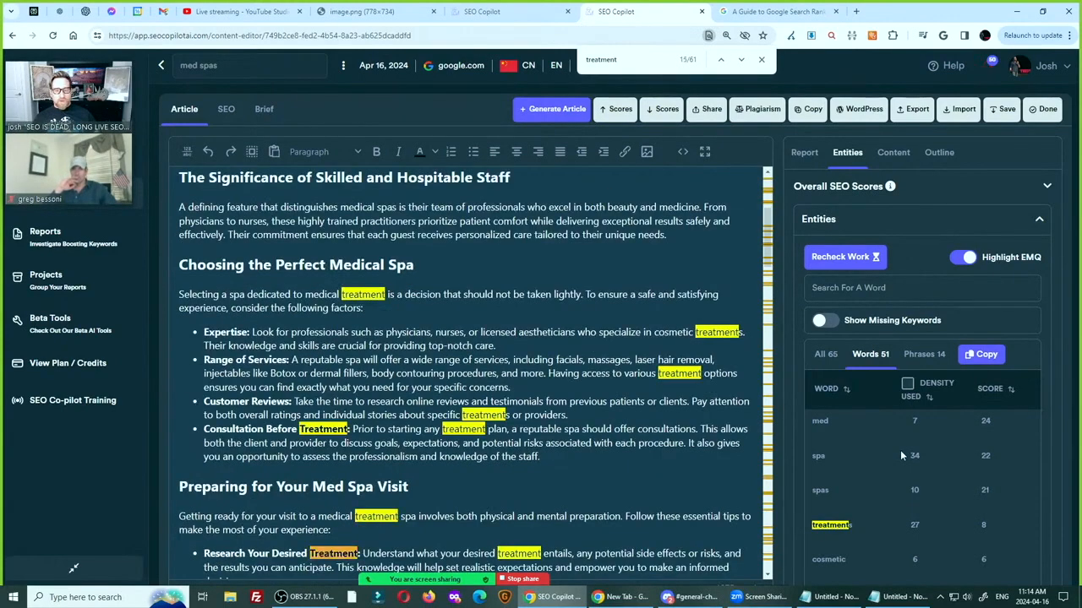
key("Return")
key("Return")
key("Return")
key("Return")
key("Return")
key("Return")
key("Return")
key("Return")
key("Return")
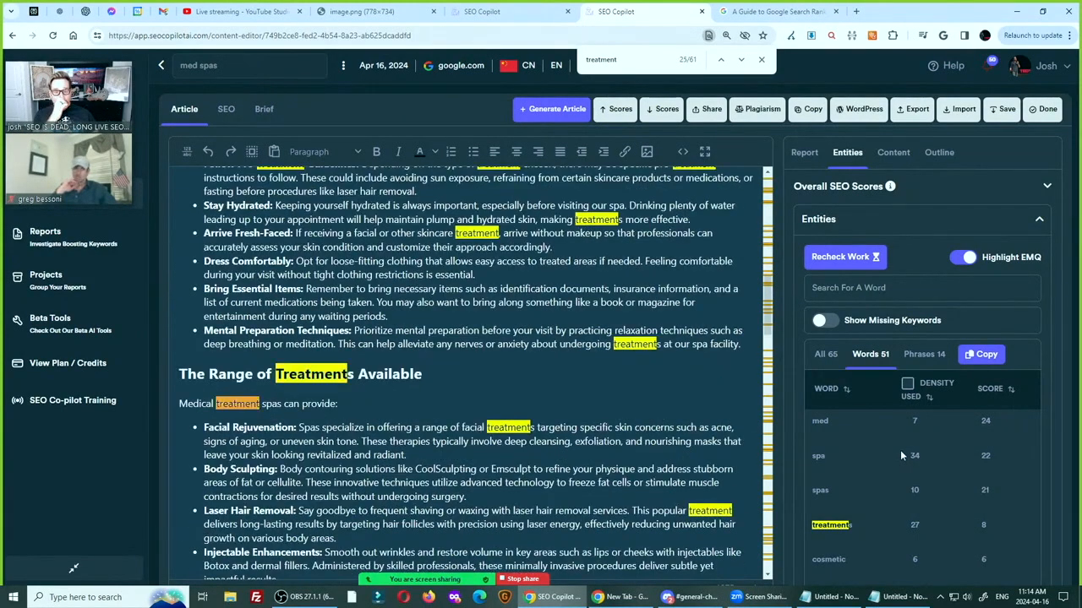
key("Return")
key("Return")
key("Return")
key("Return")
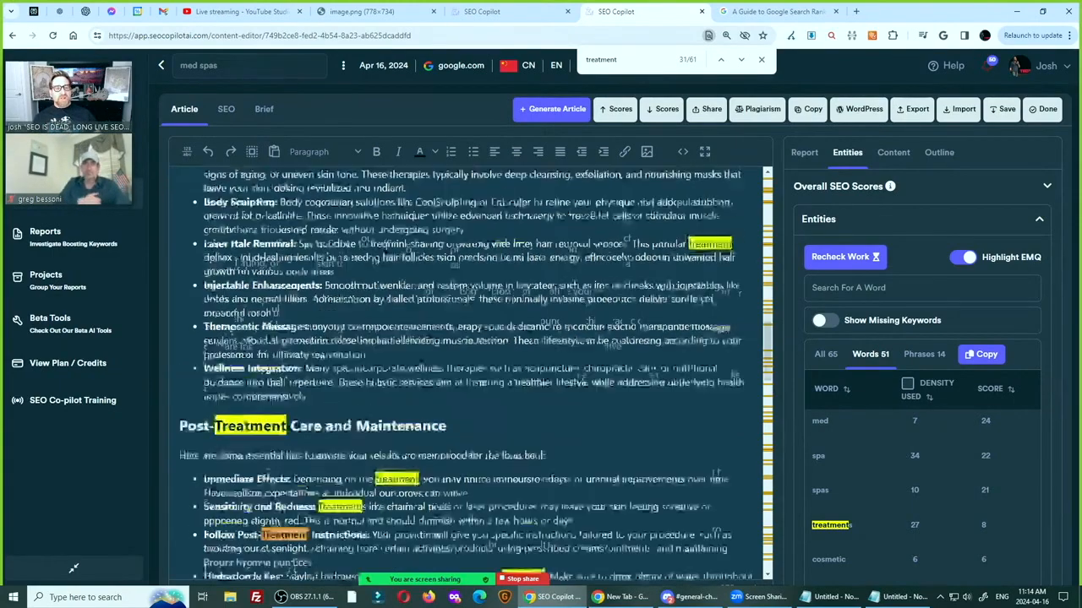
scroll(465, 371, "up", 3)
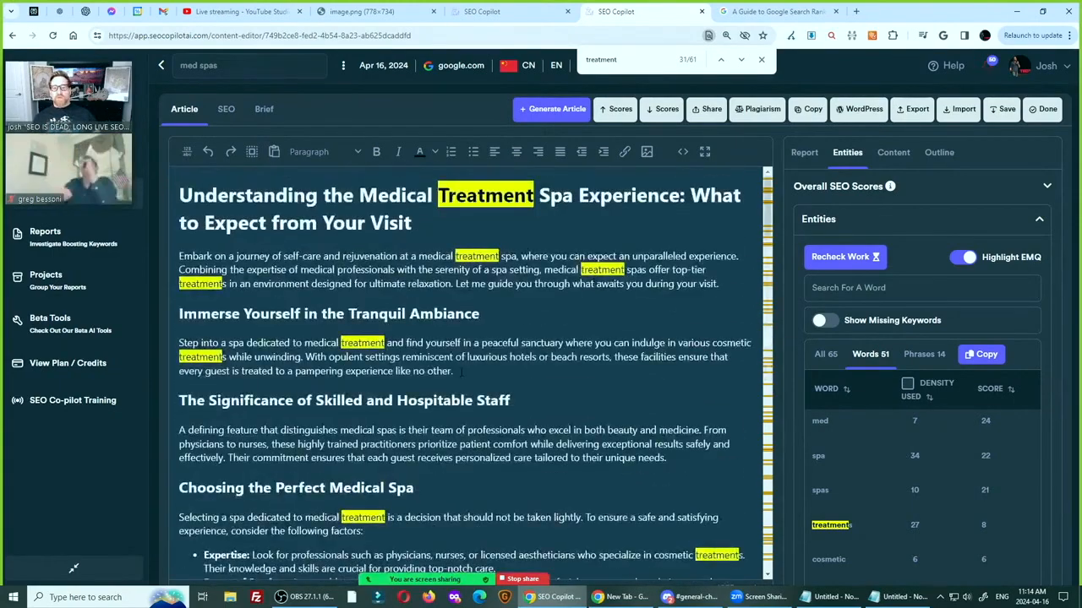
Return to the score report and examine which wording the Highest Spam Score explanation criticizes, then dismiss it
left_click(807, 155)
left_click(855, 240)
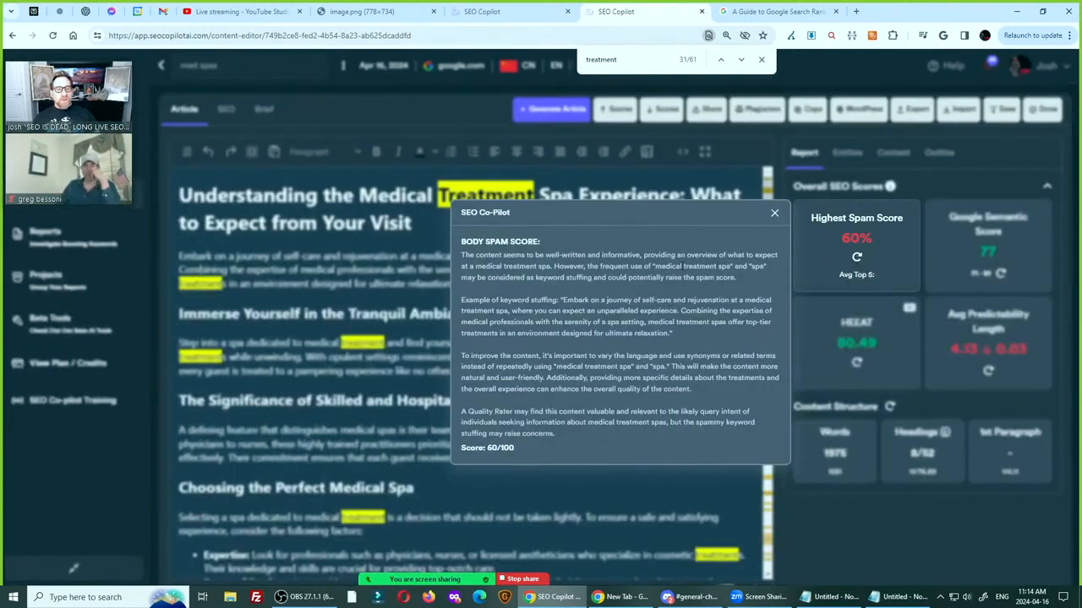
double_click(700, 266)
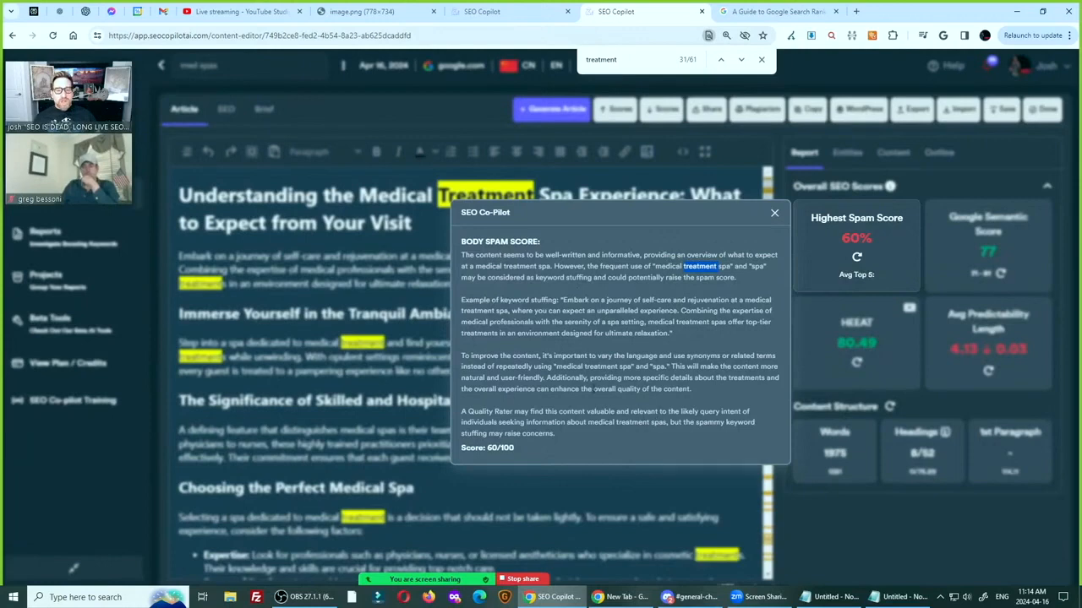
left_click(851, 242)
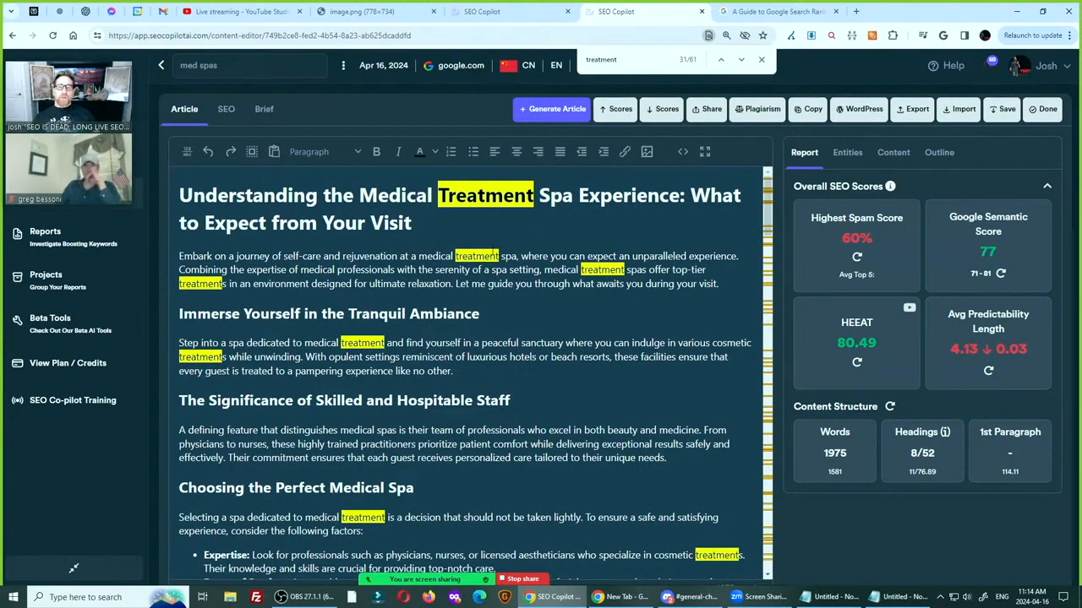
Copy the entire article into a new blank Word document and return to the beginning of the text
key("ctrl+a")
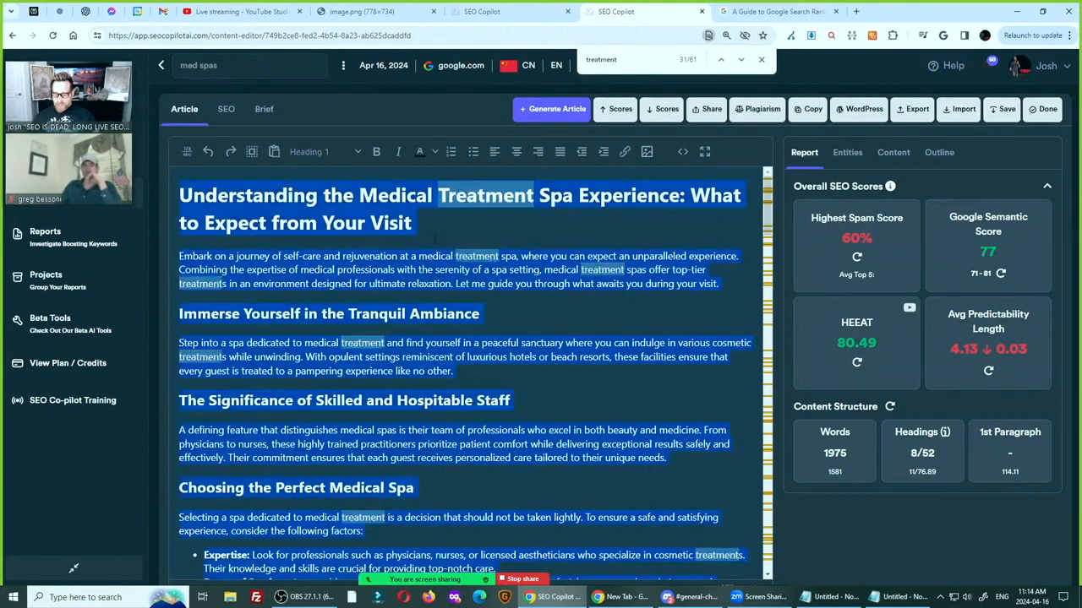
left_click(101, 599)
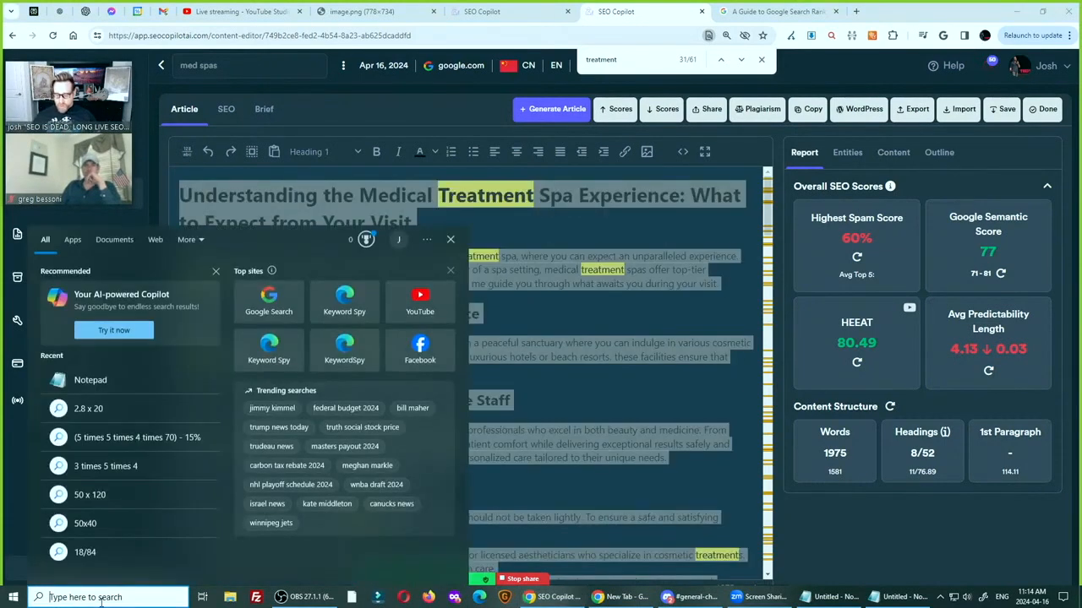
type("word")
key("Return")
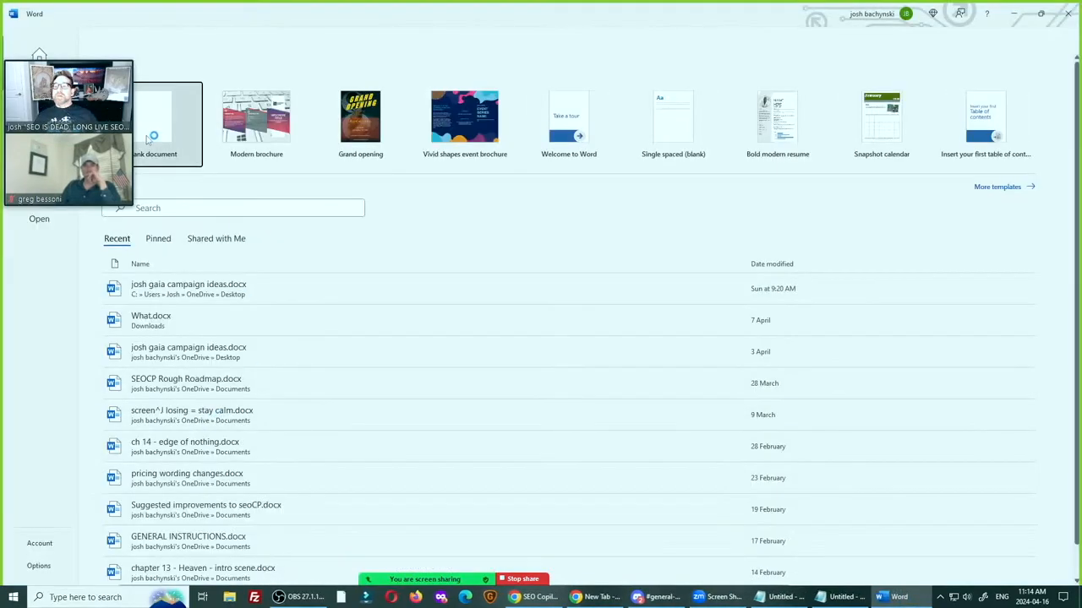
left_click(152, 137)
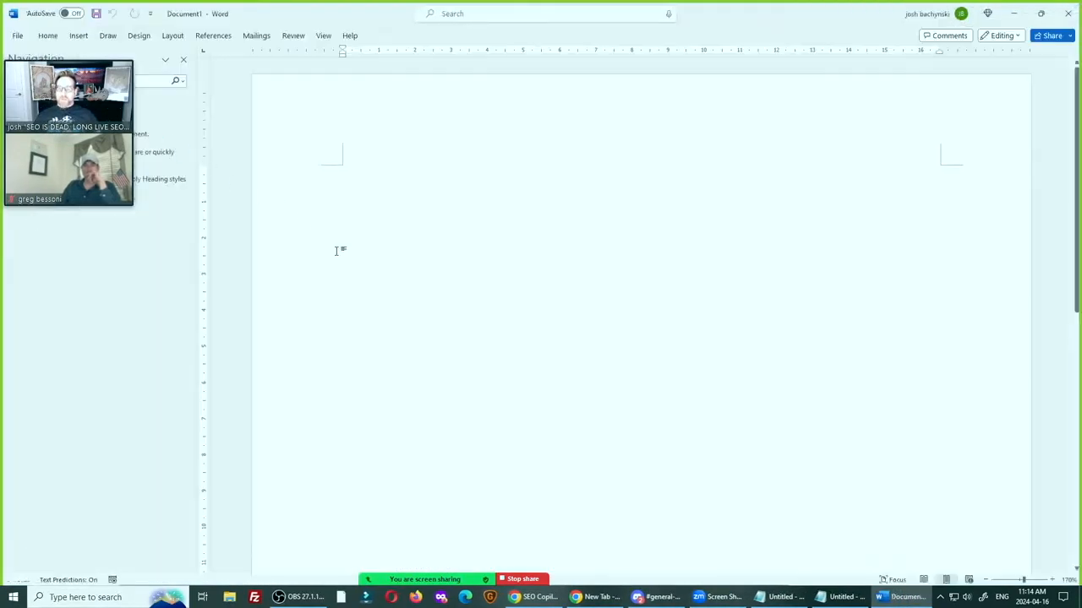
key("ctrl+v")
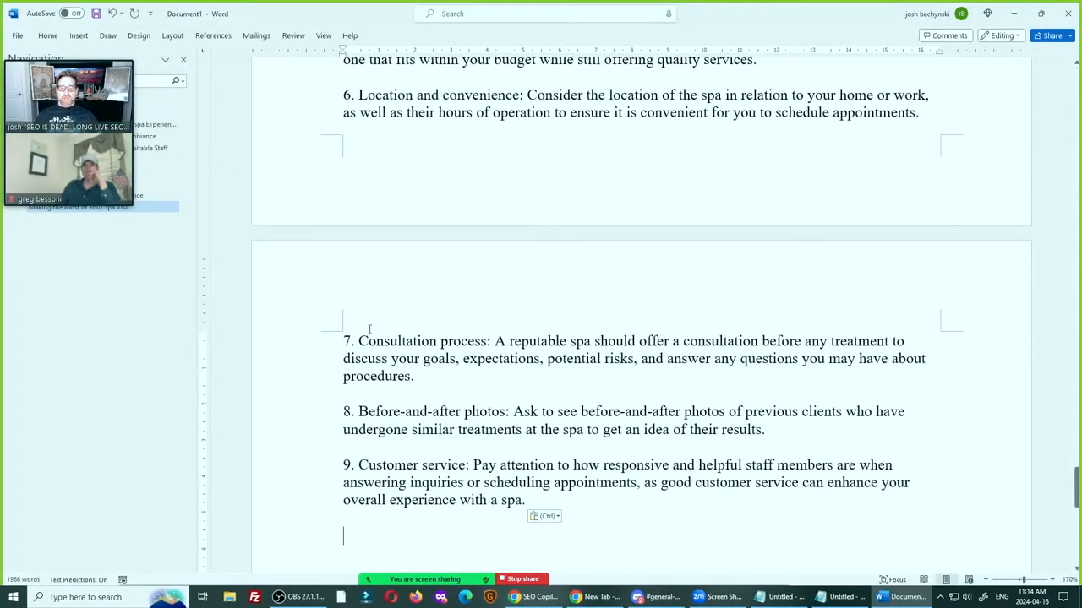
key("ctrl+Home")
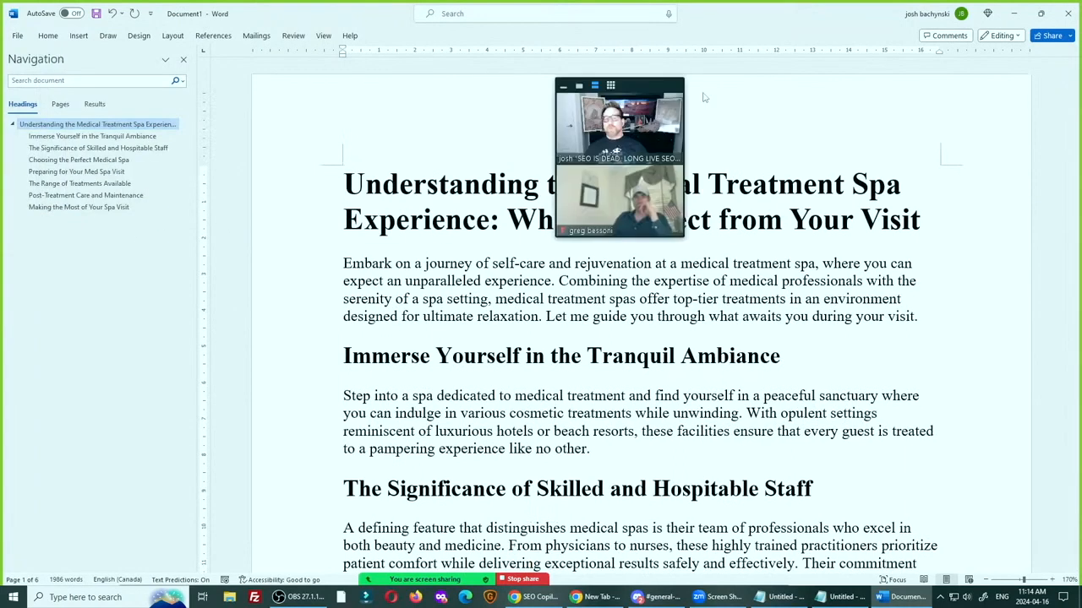
left_click_drag(662, 100, 1058, 32)
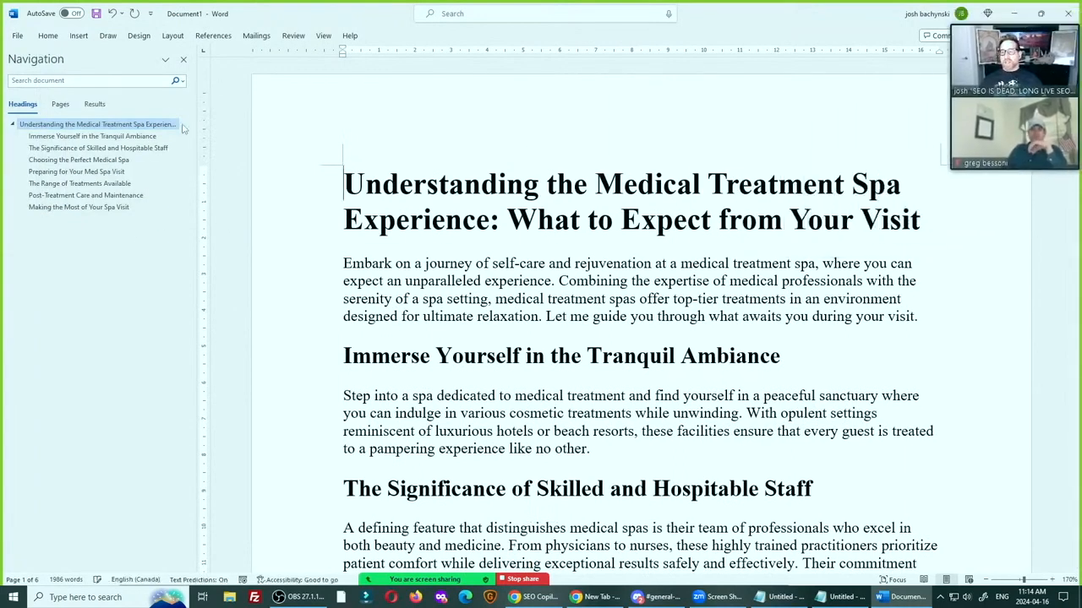
Set up a find and replace in the Word document that exchanges "treatment" for "procedure"
key("ctrl+h")
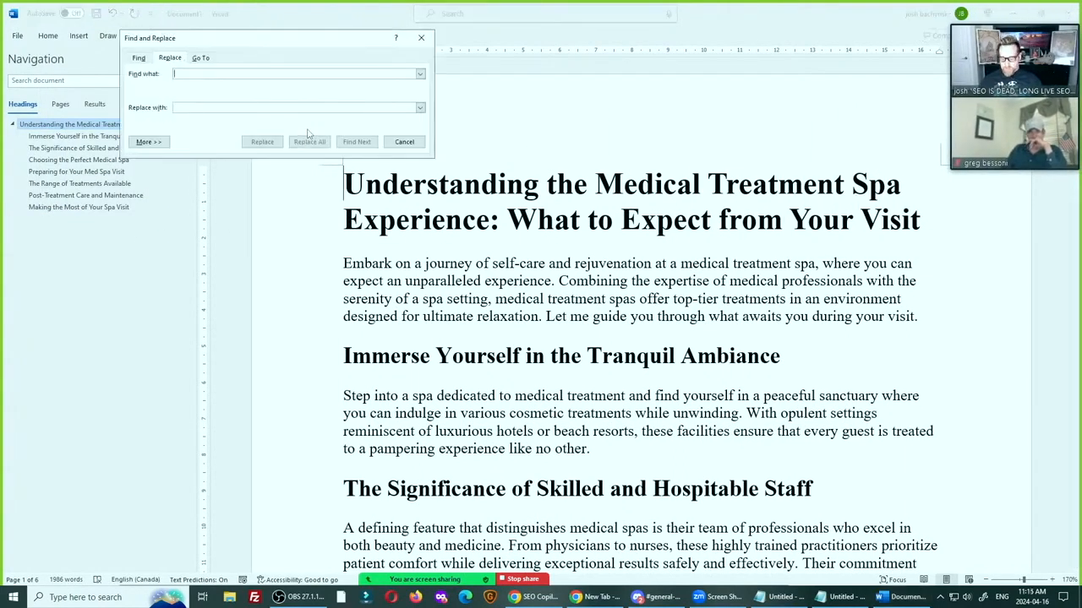
type("treat")
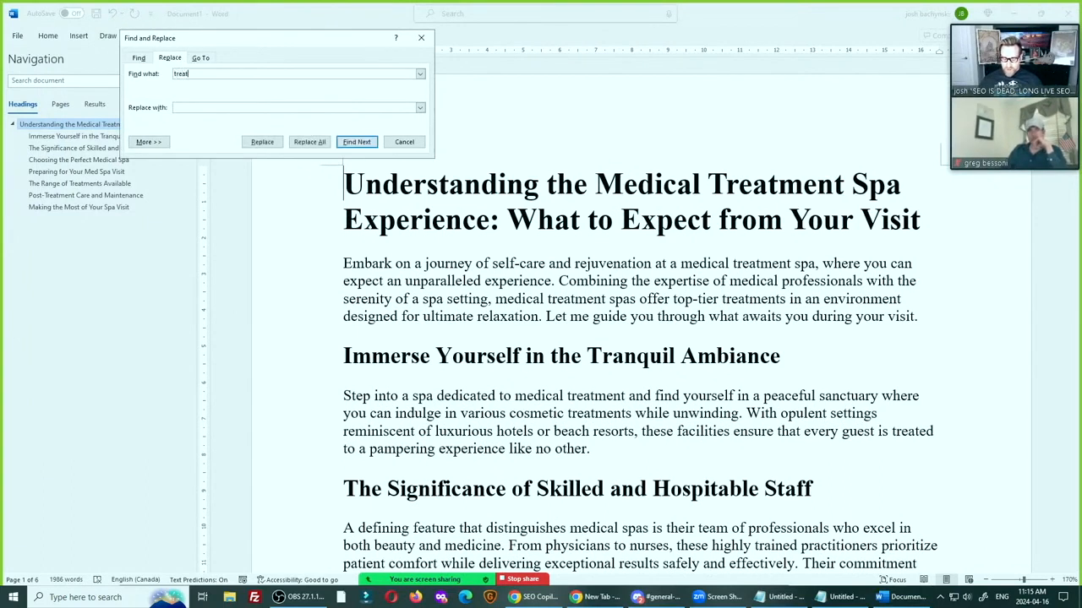
type("ment")
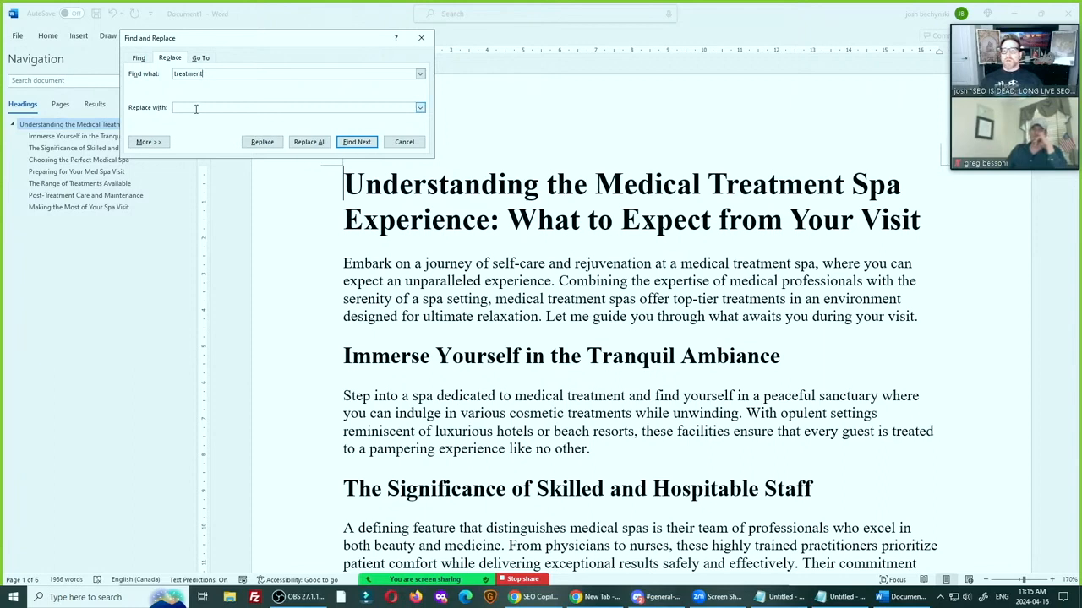
left_click(195, 108)
type("proce")
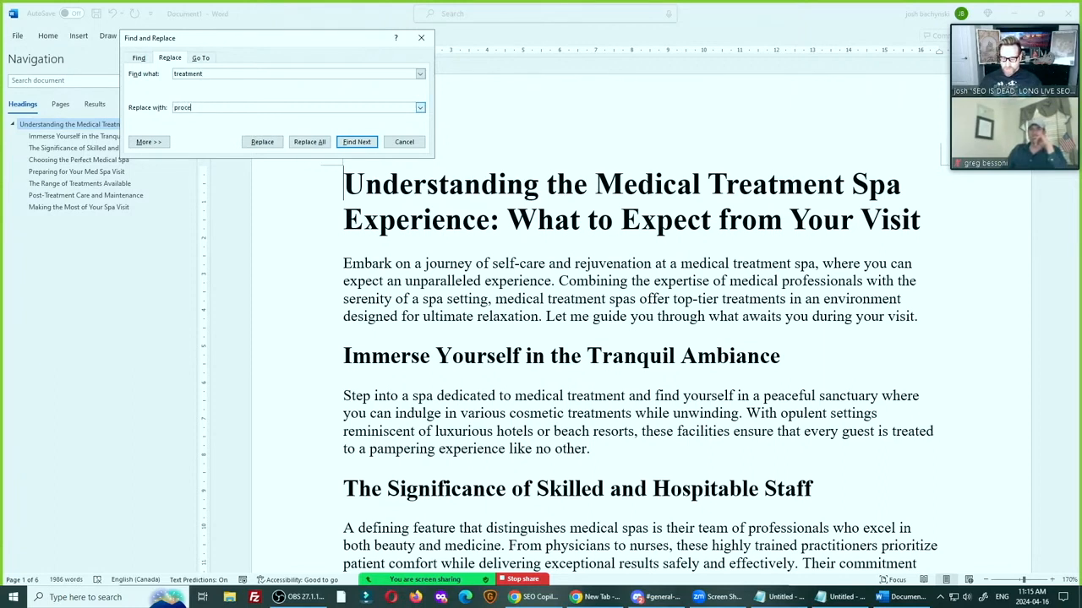
type("dure")
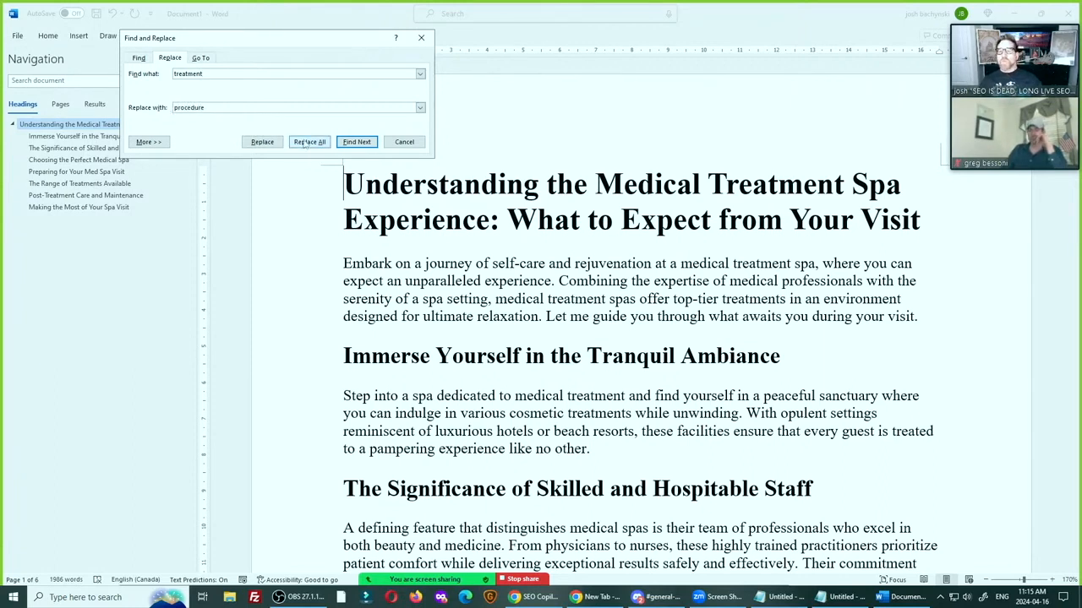
Replace selected occurrences of "treatment" with "procedure" from the introduction through the Customer Reviews factor, skipping some matches for variety
left_click(346, 142)
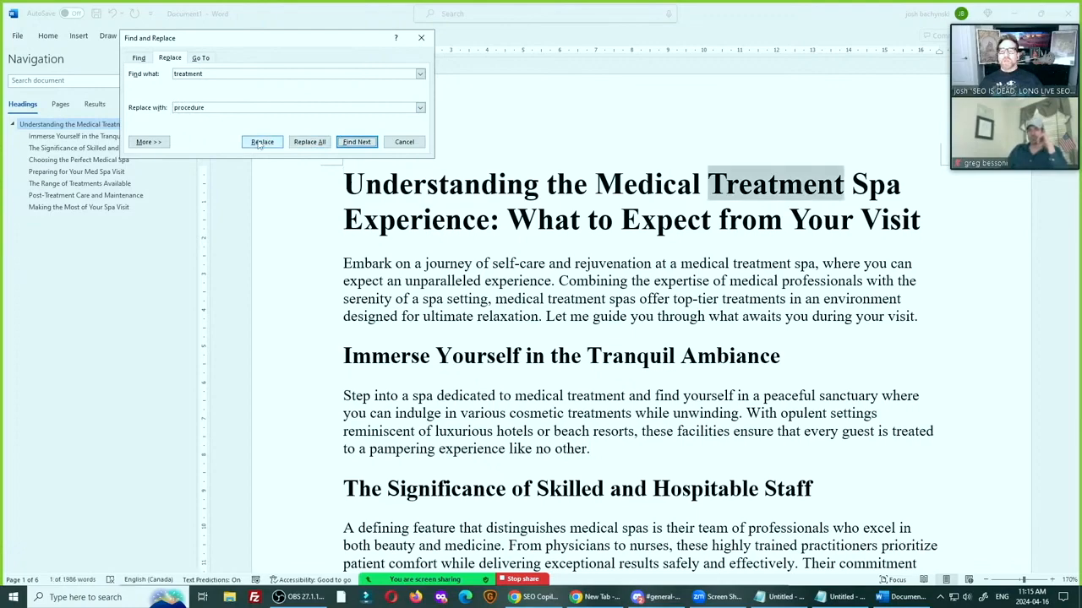
left_click(348, 142)
left_click(262, 142)
left_click(355, 142)
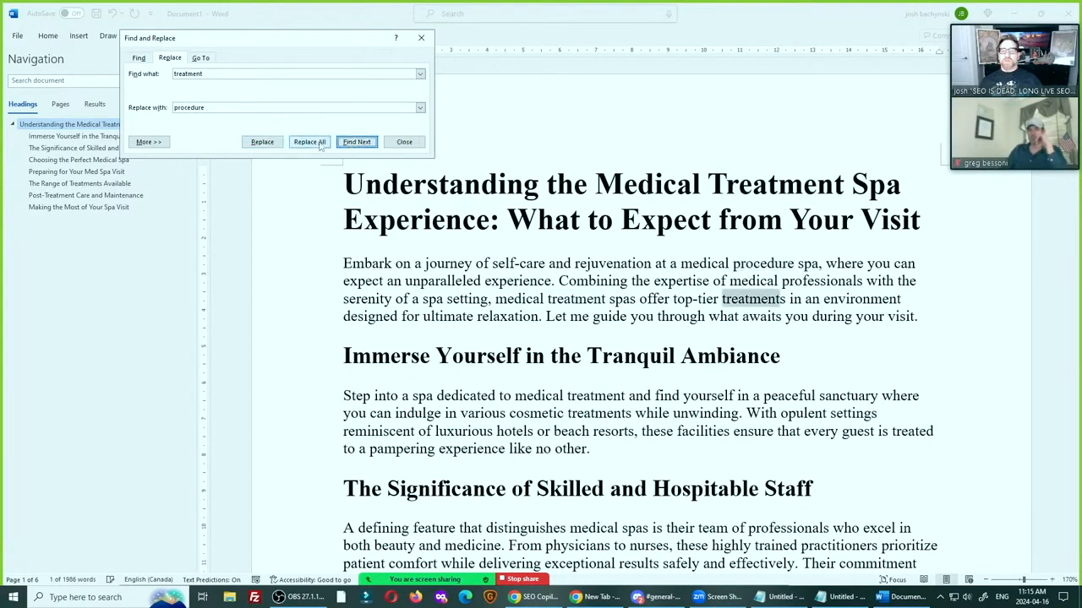
left_click(262, 142)
left_click(348, 142)
left_click(262, 142)
left_click(355, 142)
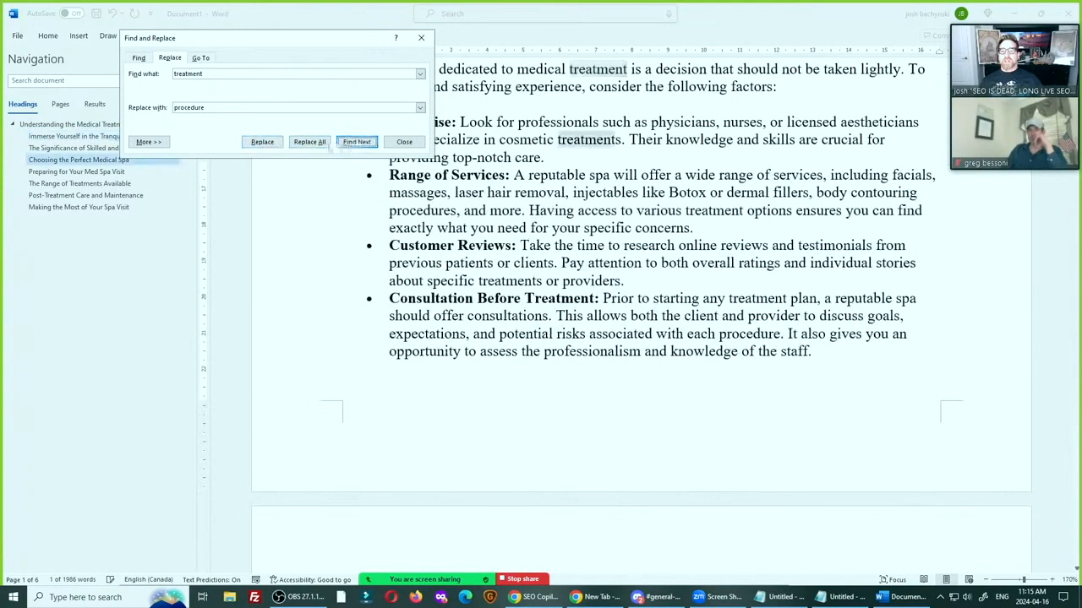
left_click(262, 142)
left_click(355, 142)
left_click(262, 142)
left_click(356, 142)
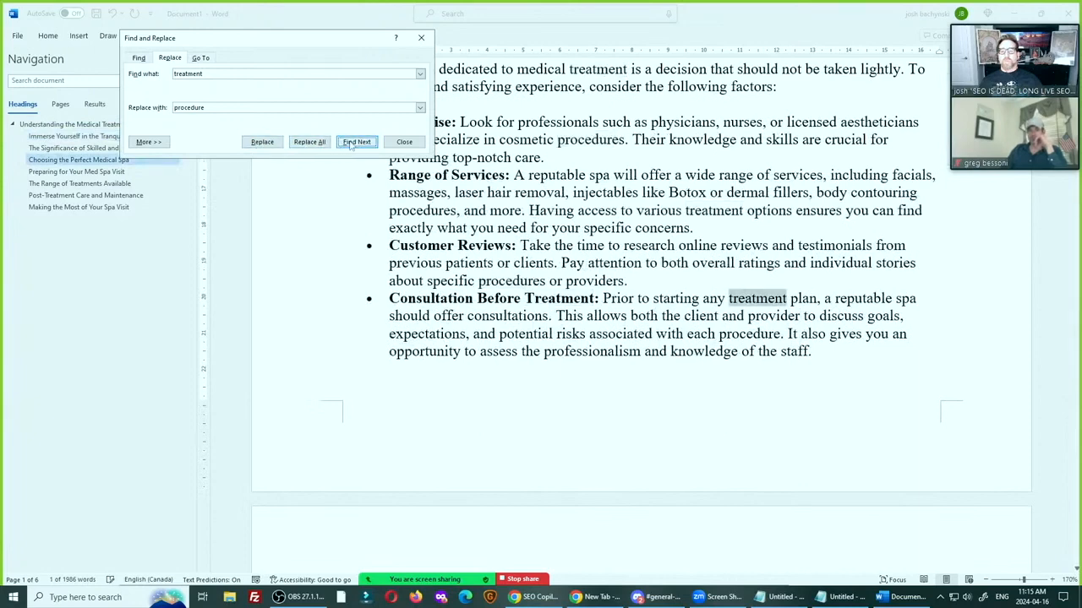
Continue selectively replacing "treatment" with "procedure" from the Consultation Before Treatment factor through the end of the article and its title
left_click(264, 143)
left_click(355, 142)
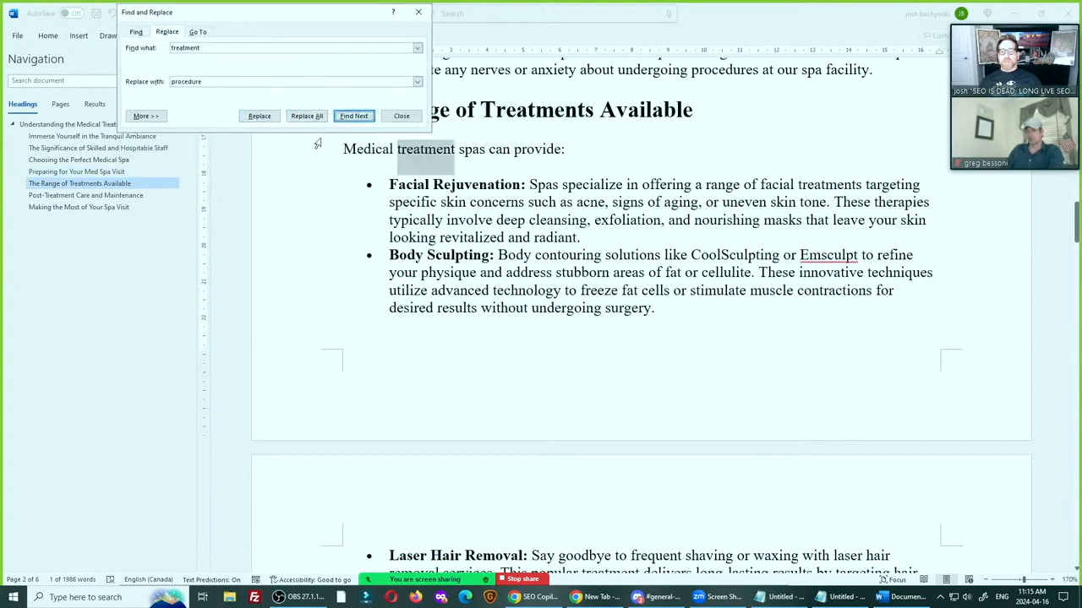
left_click(259, 118)
left_click(353, 117)
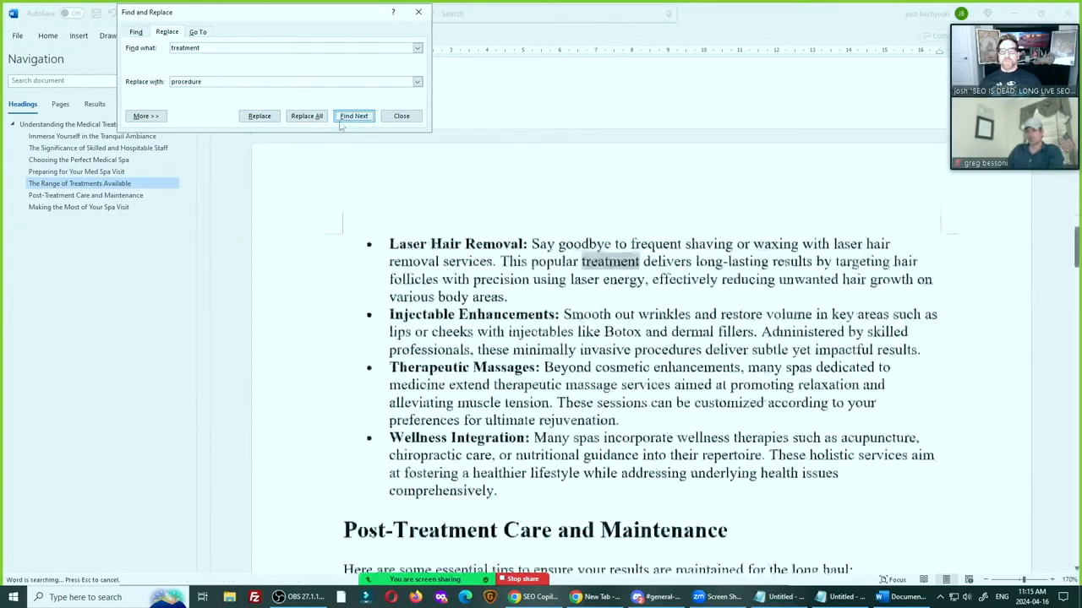
left_click(259, 116)
left_click(353, 117)
left_click(259, 117)
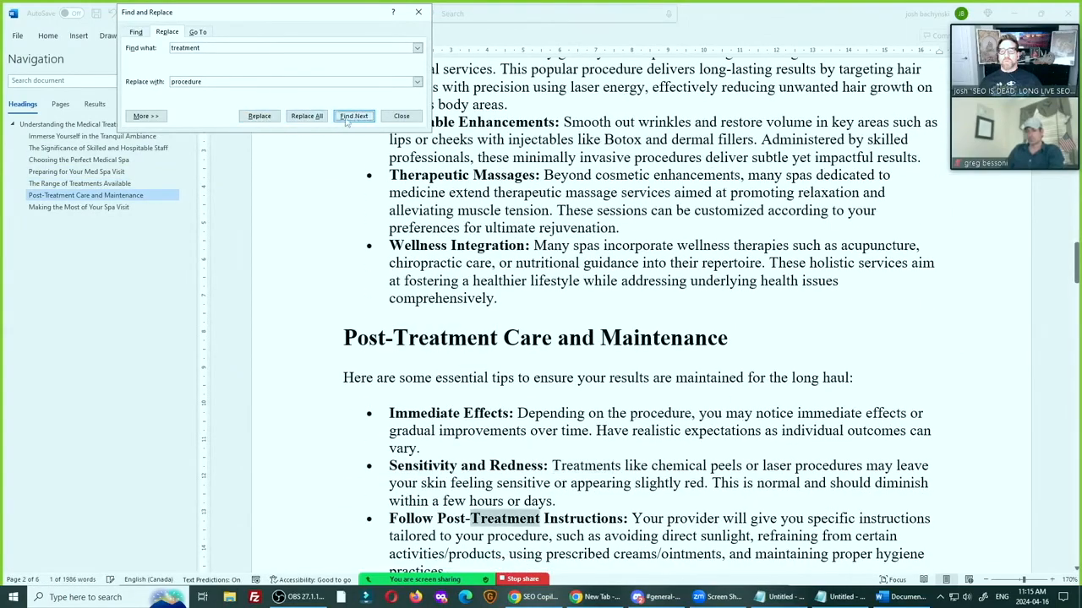
left_click(259, 116)
left_click(260, 117)
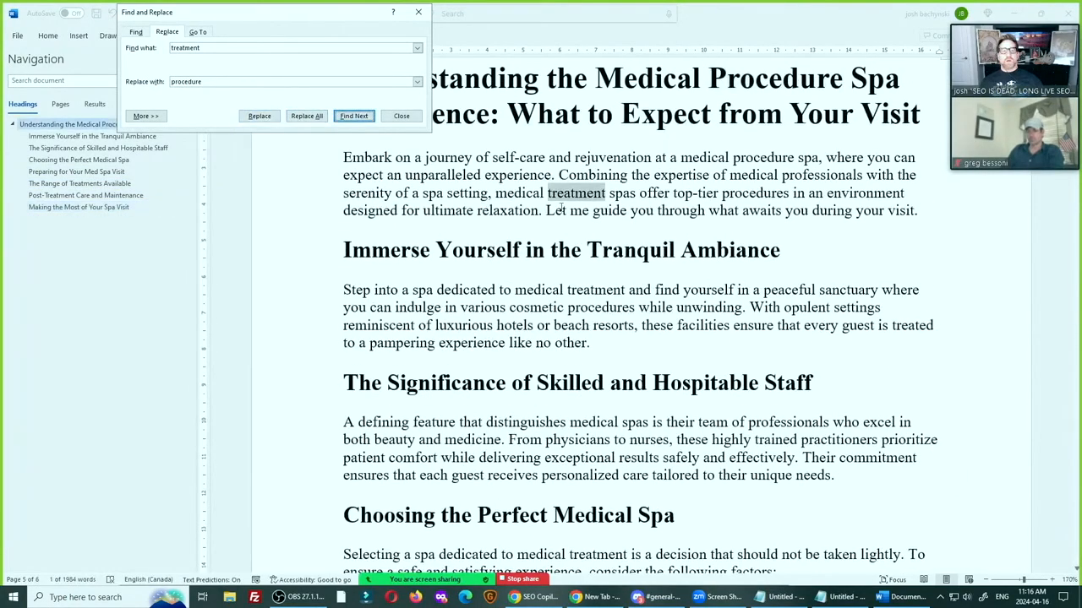
Shorten "Medical Procedure Spa" to "Medical Spa" in the article's title and close Find and Replace
double_click(738, 88)
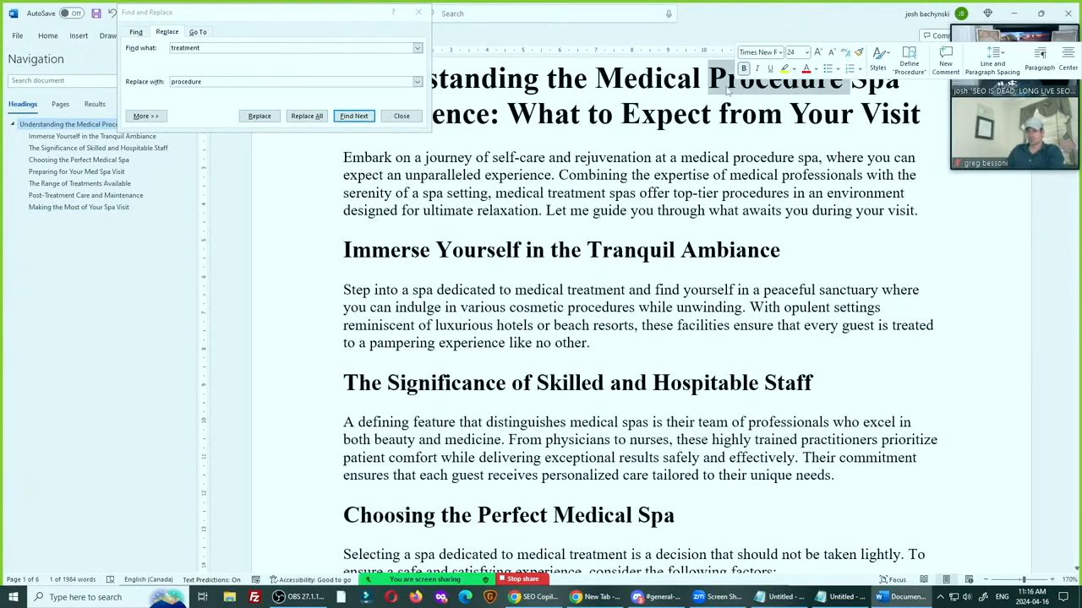
type("Treatment")
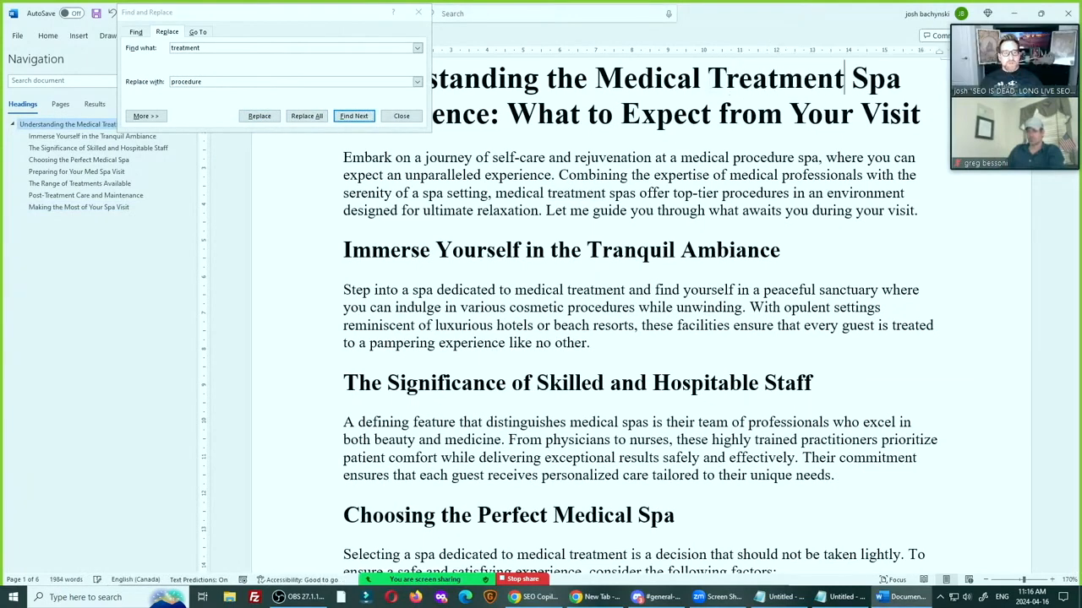
key("BackSpace")
key("BackSpace")
key("BackSpace")
key("BackSpace")
key("BackSpace")
key("BackSpace")
key("BackSpace")
key("BackSpace")
key("BackSpace")
key("BackSpace")
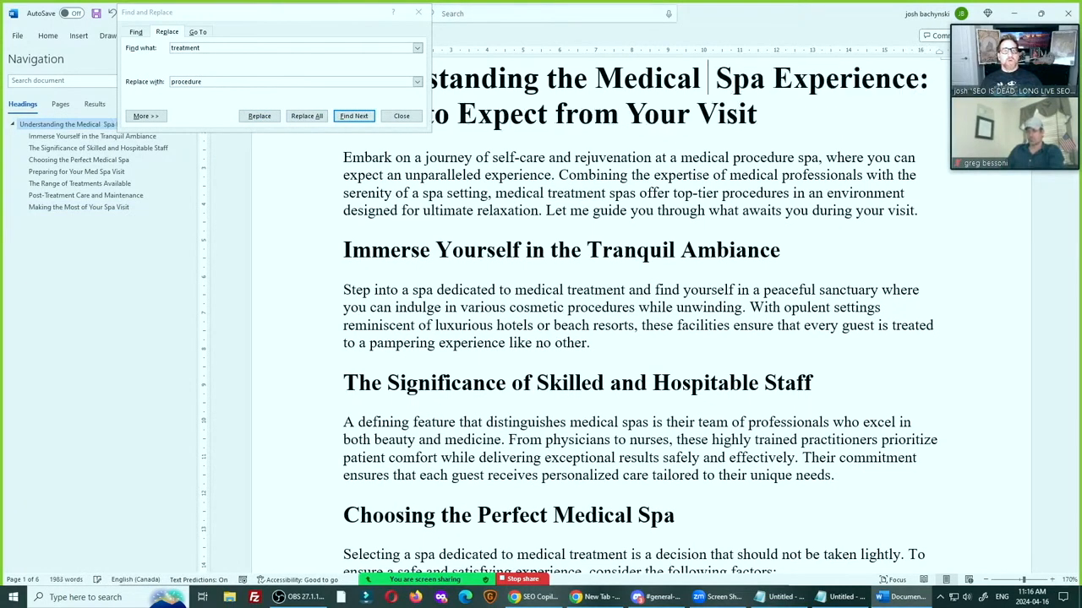
left_click(401, 116)
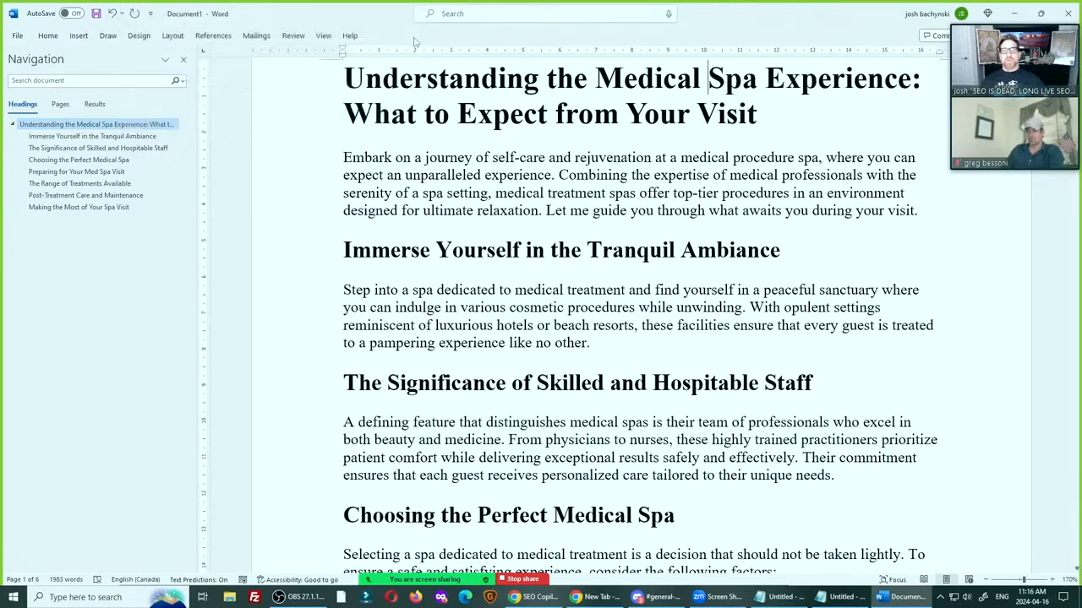
Copy the whole revised Word document and replace the entire article in SEO Copilot's editor with it
left_click(409, 123)
key("ctrl+a")
key("alt+Tab")
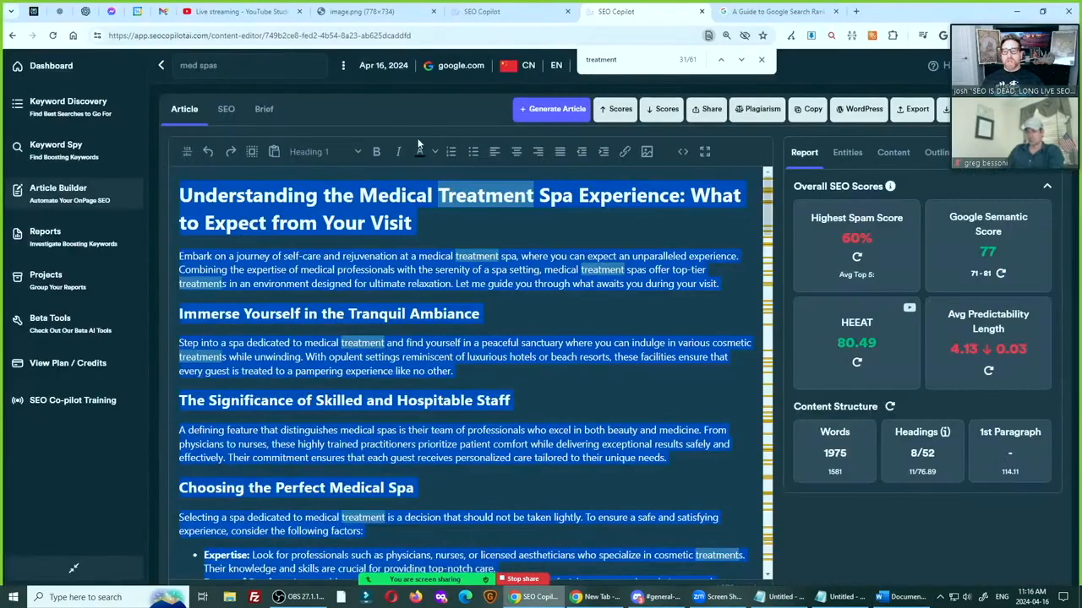
key("BackSpace")
key("ctrl+v")
key("ctrl+Home")
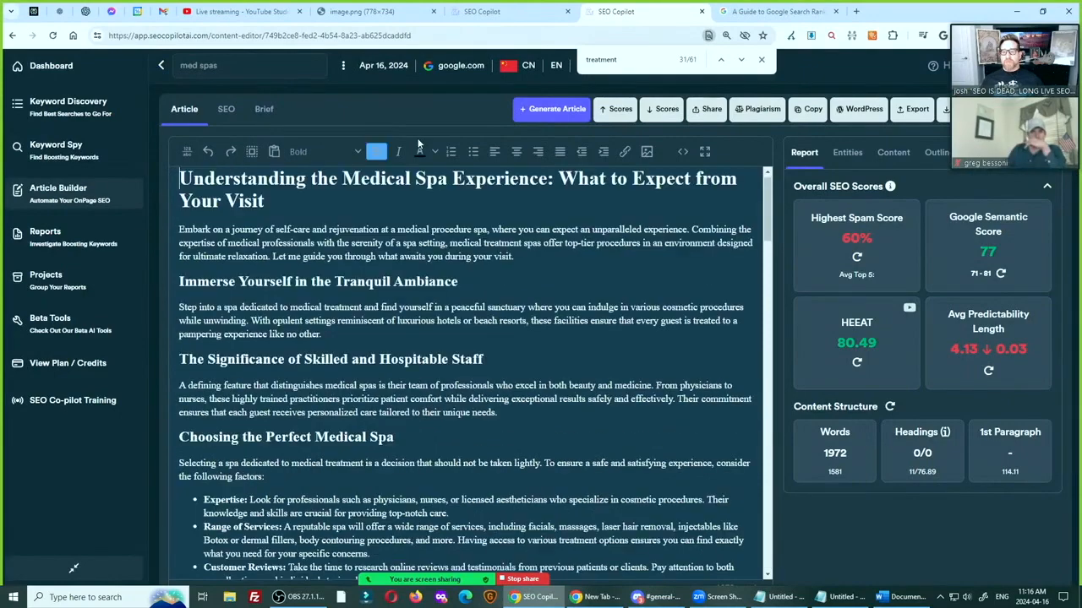
Recalculate the Google Semantic and Highest Spam scores, rerun the spam check, and examine which phrases its explanations flag
left_click(1000, 274)
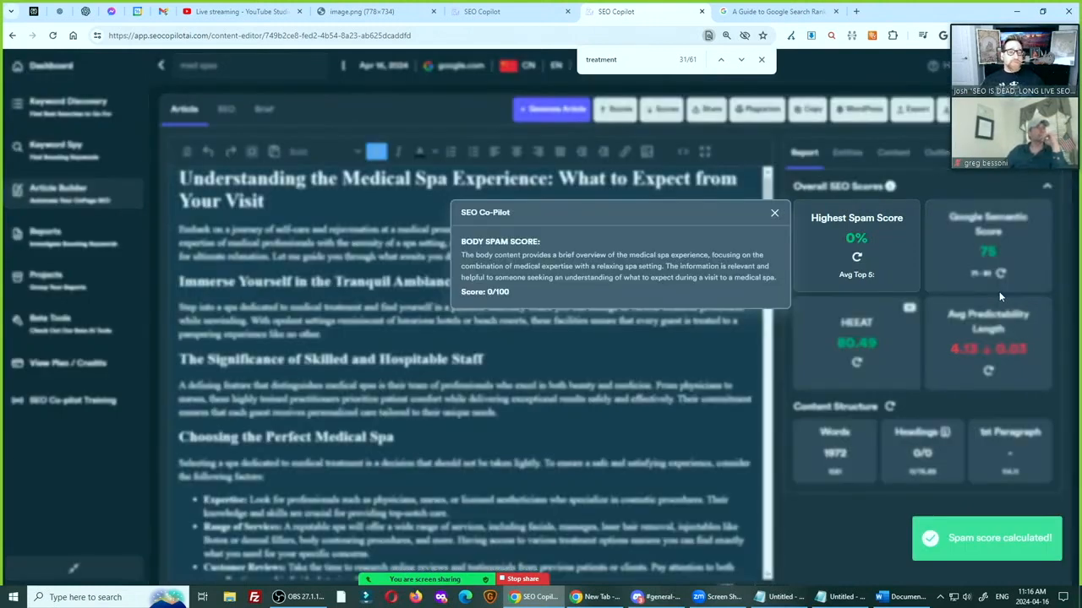
left_click(773, 214)
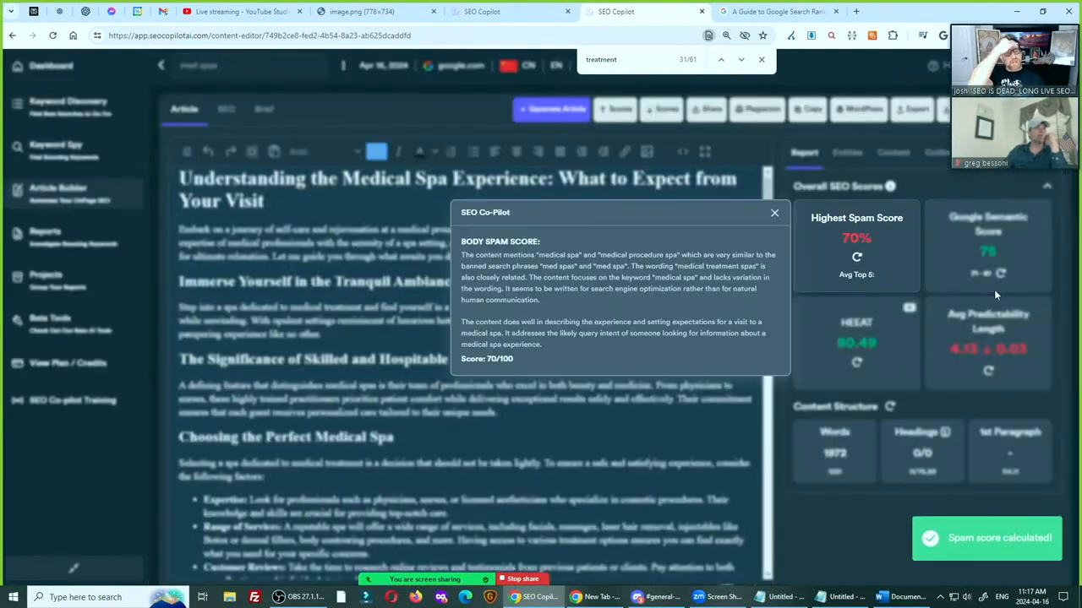
double_click(648, 254)
double_click(552, 254)
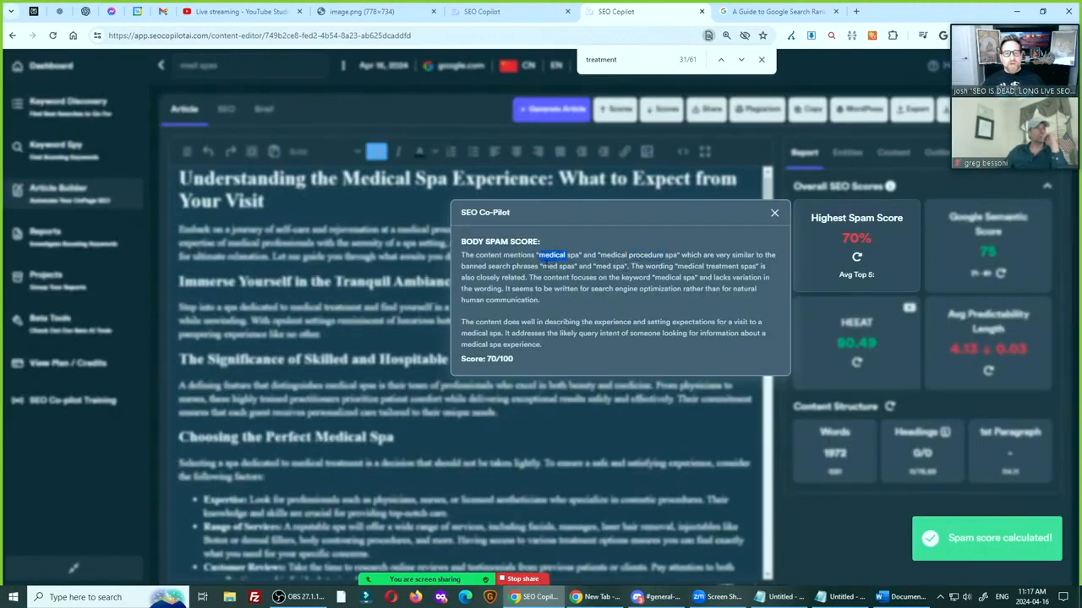
left_click(551, 256)
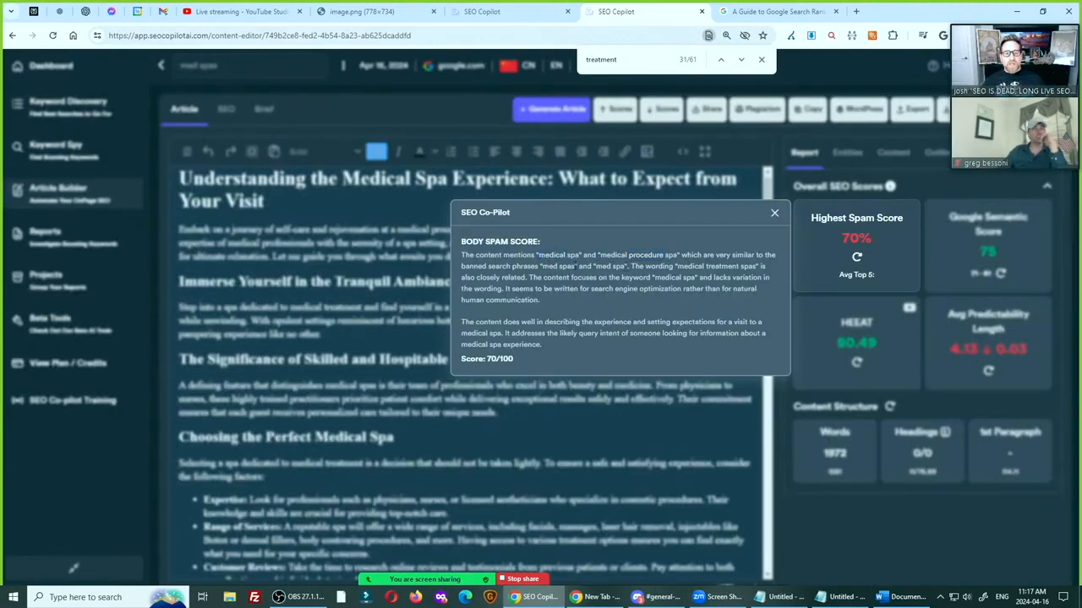
left_click(776, 214)
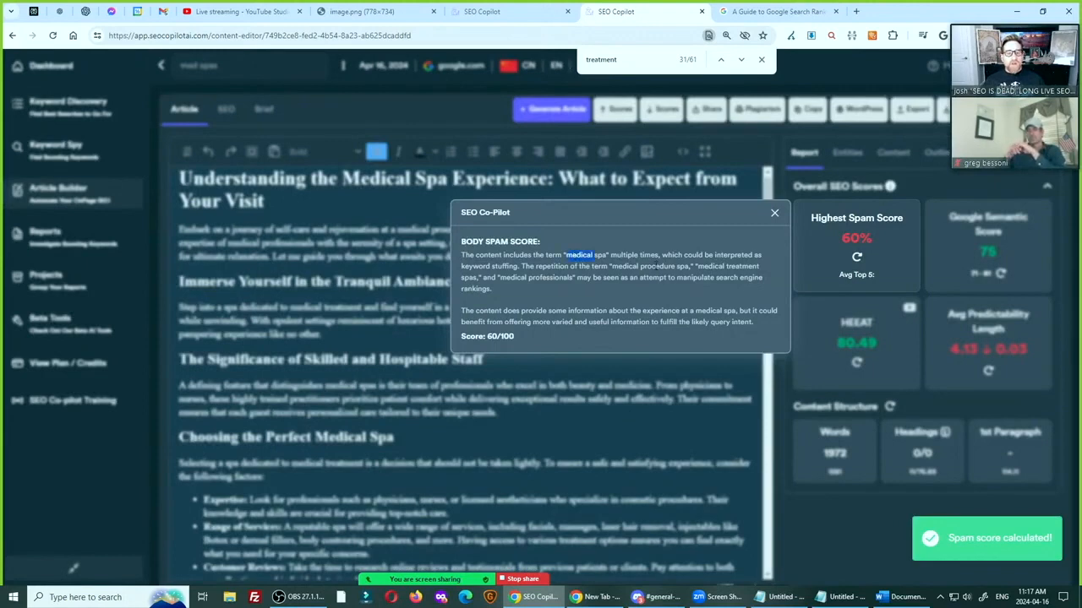
double_click(658, 266)
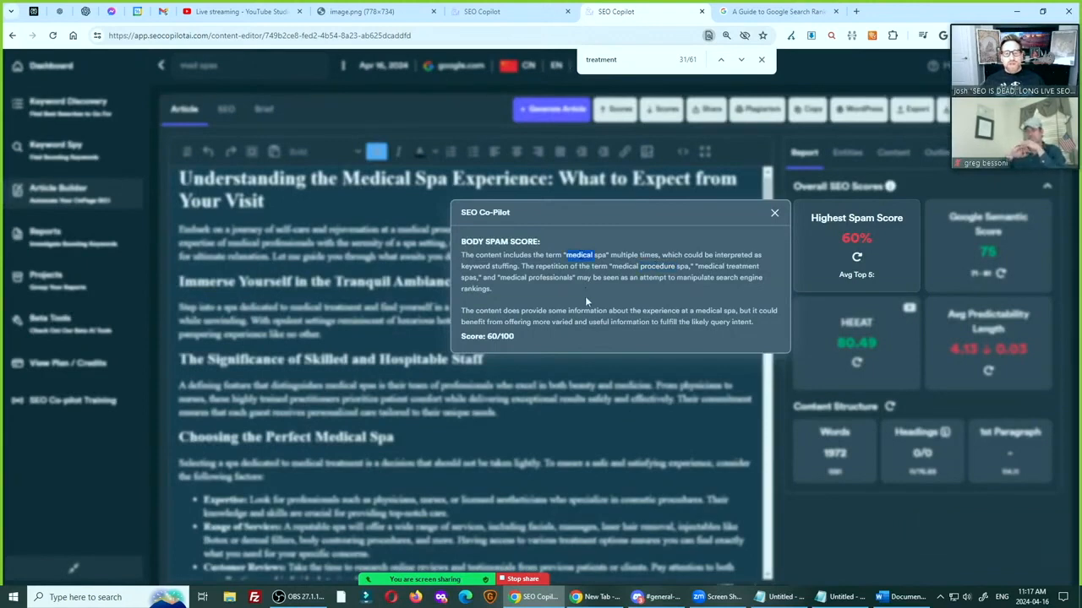
Read the body spam score explanation about "medical spa" repetition, close it, and review the article's opening
triple_click(522, 311)
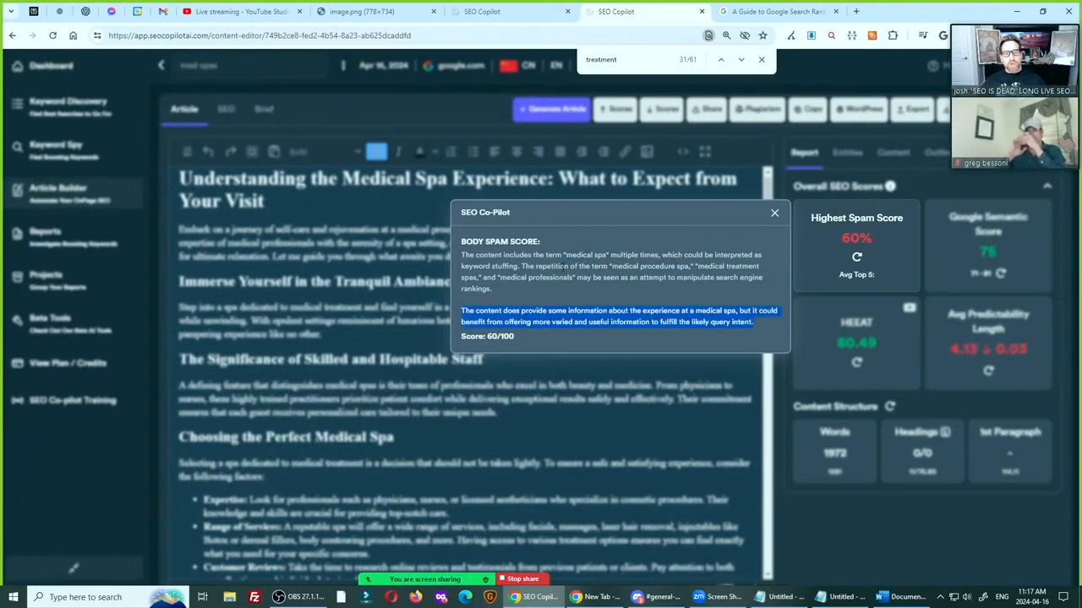
double_click(556, 267)
left_click(774, 214)
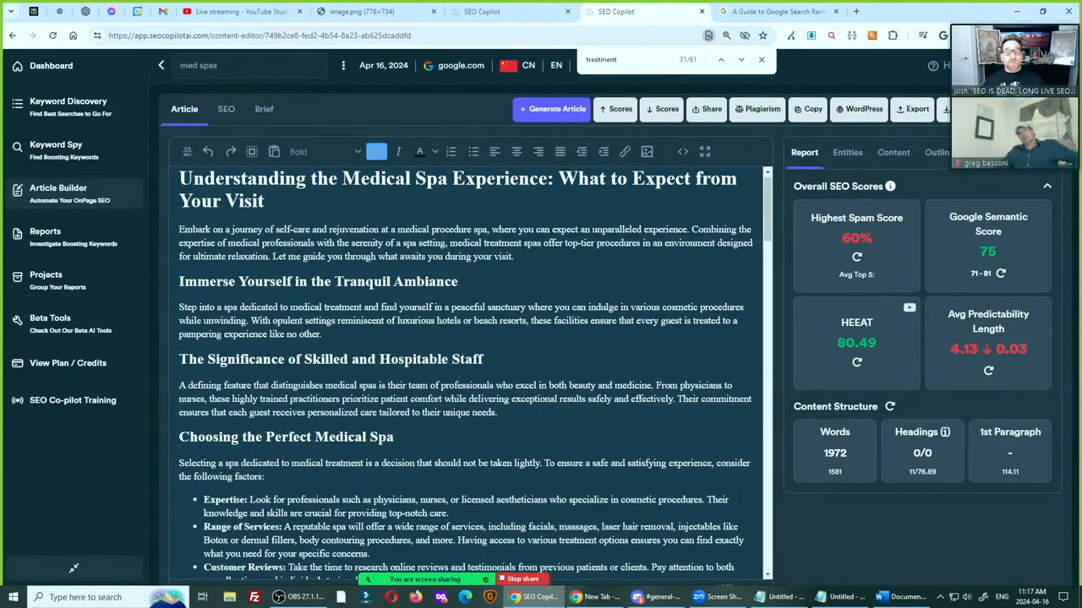
scroll(563, 353, "down", 1)
scroll(563, 352, "up", 2)
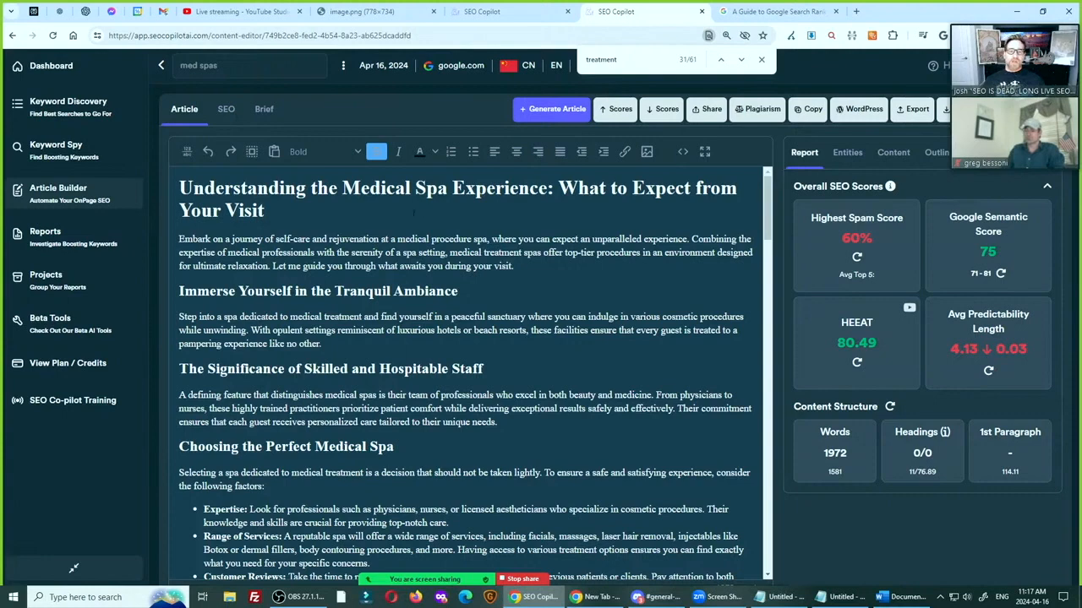
Remove "Medical Spa" from the article's title and recalculate the Highest Spam Score
left_click_drag(446, 189, 343, 189)
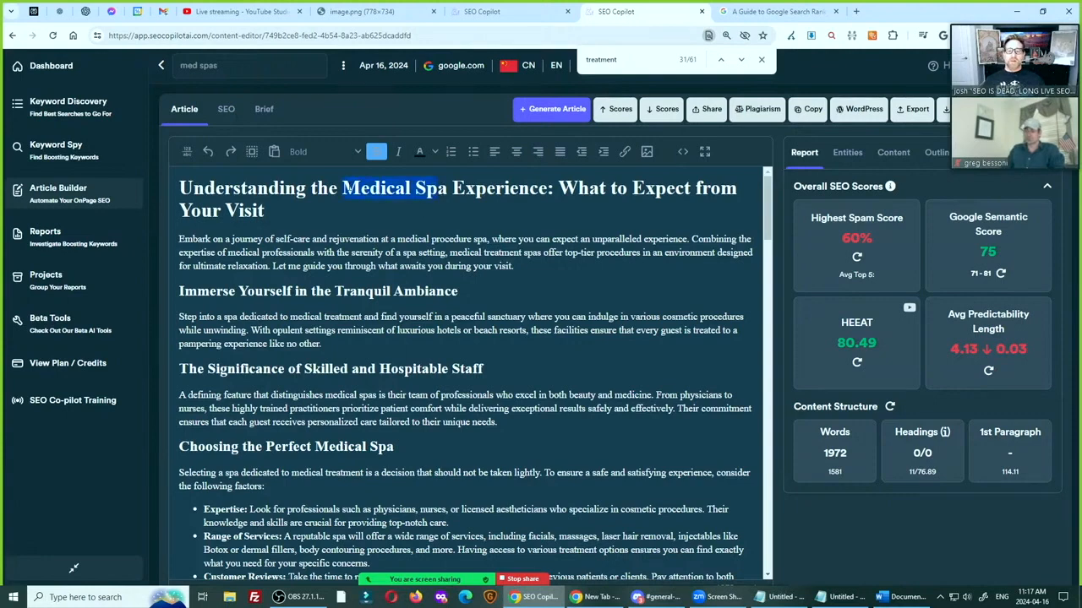
left_click(447, 188)
left_click_drag(447, 187, 342, 187)
key("BackSpace")
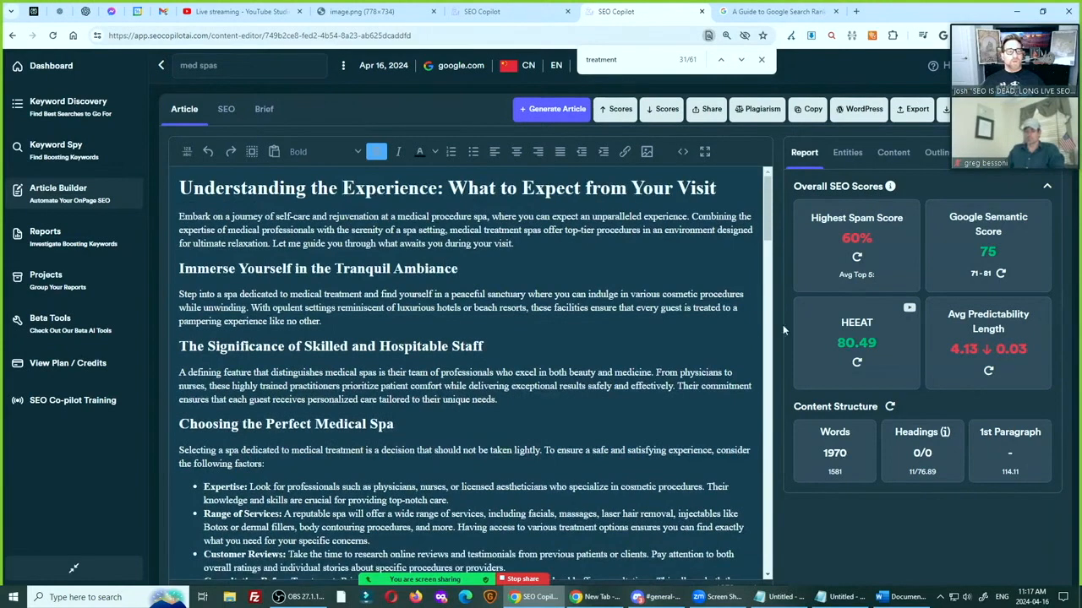
left_click(857, 259)
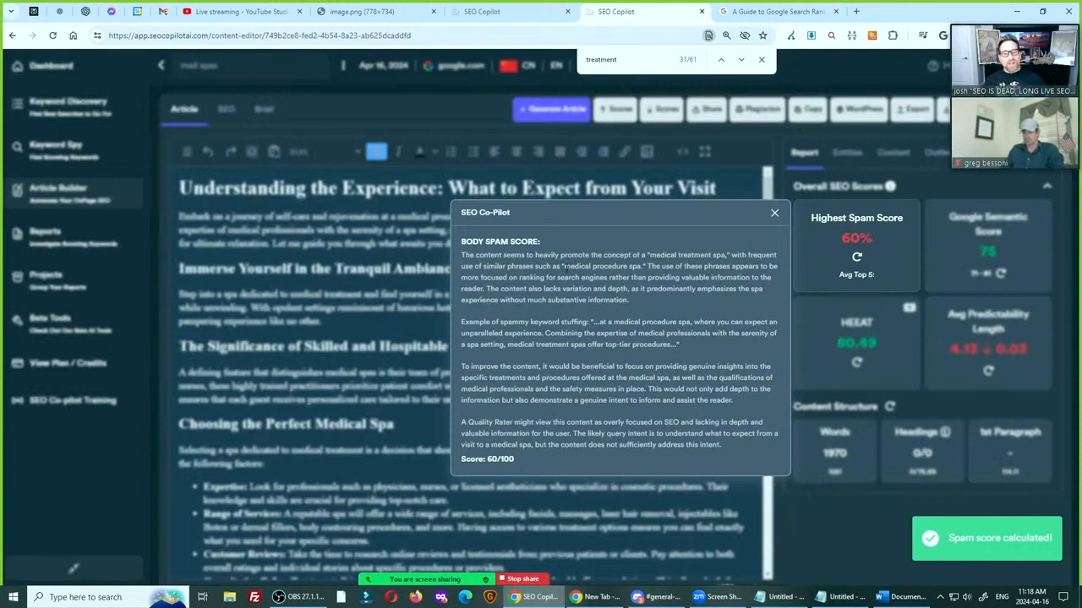
Review the flagged phrases "medical procedure spa" and "medical treatment spa", close the explanation and undo the title deletion
left_click_drag(564, 267, 642, 267)
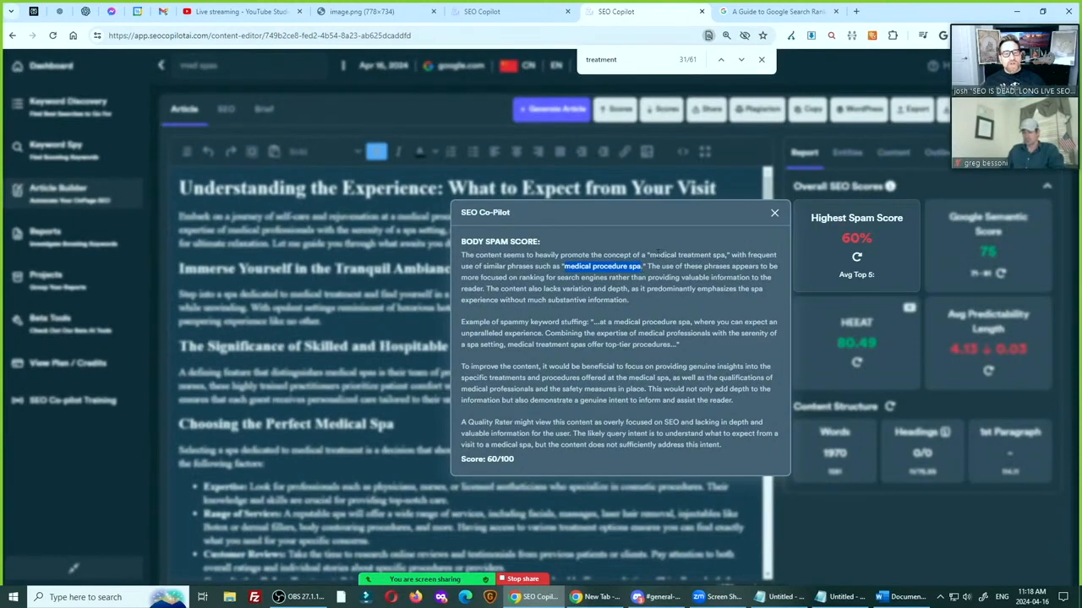
left_click_drag(649, 254, 726, 255)
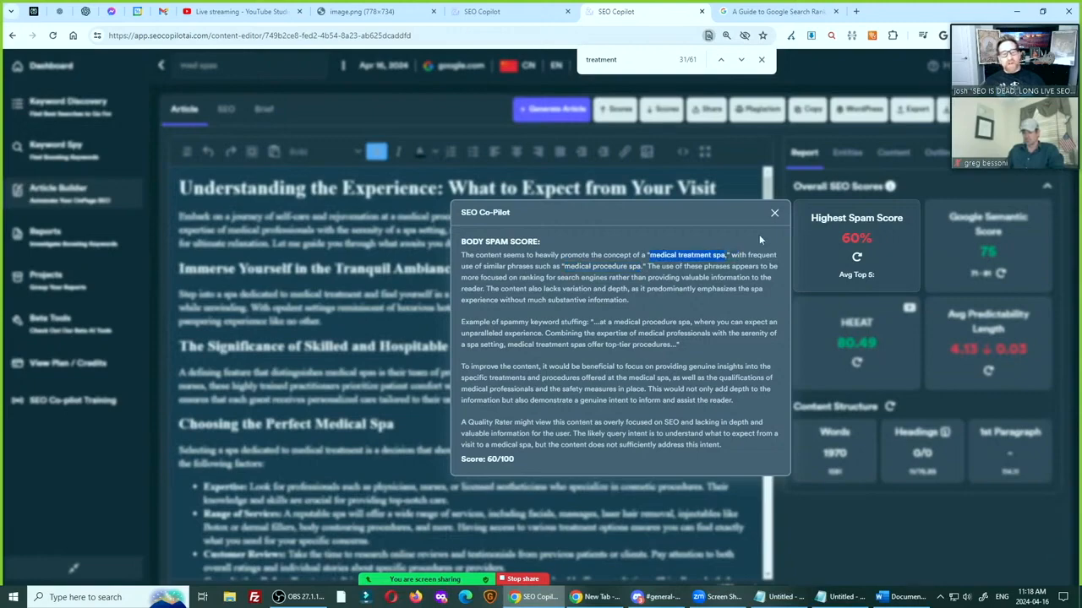
left_click(774, 213)
key("ctrl+z")
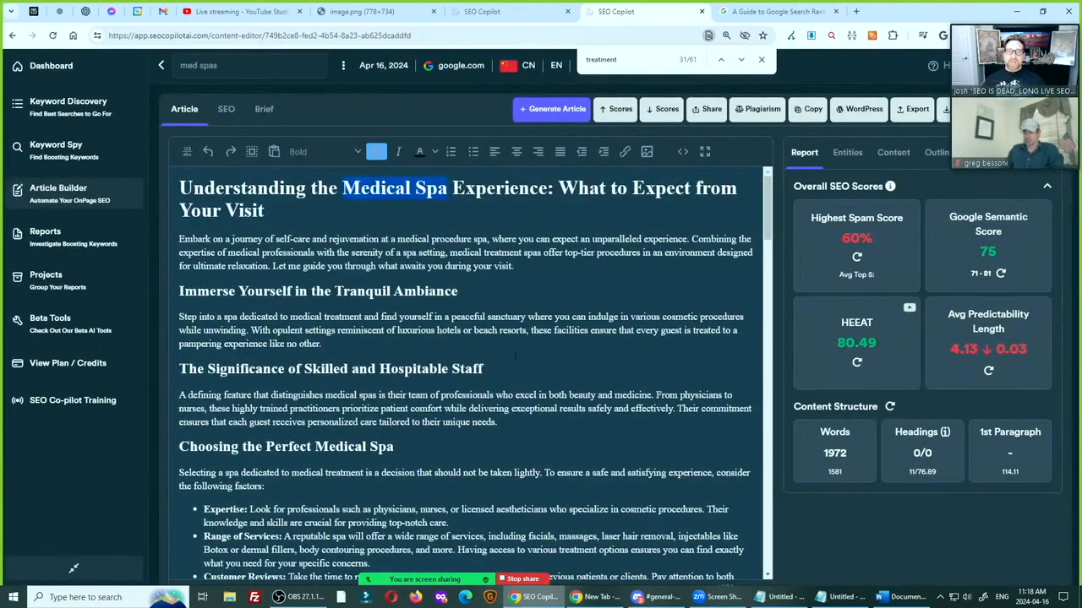
left_click(507, 386)
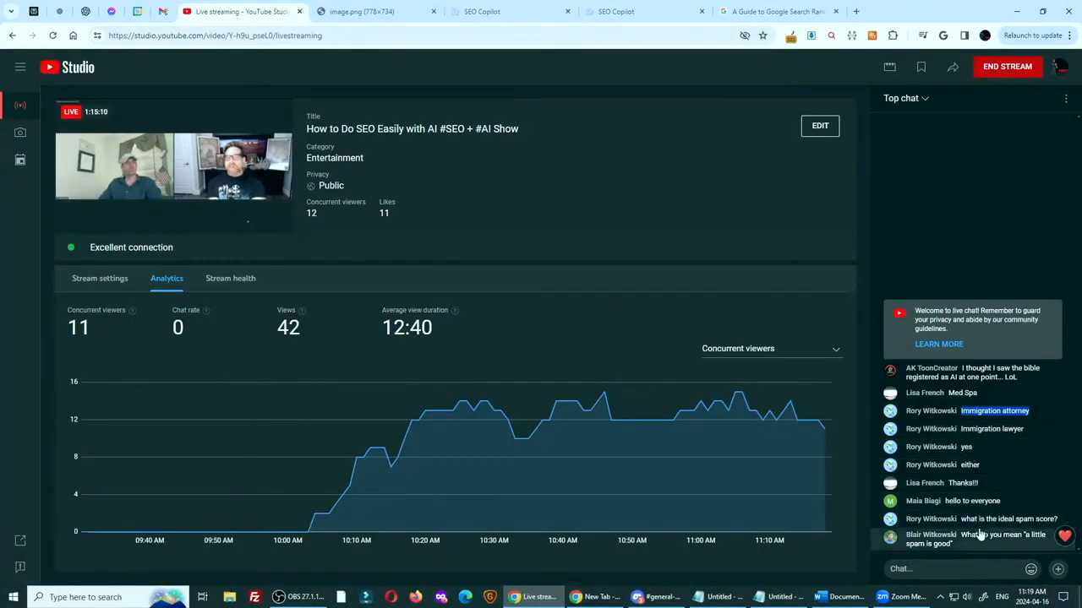
Switch to Keyword Discovery, view the saved "Immigration attorney" results, and open the "immigration lawyer" results
left_click(490, 23)
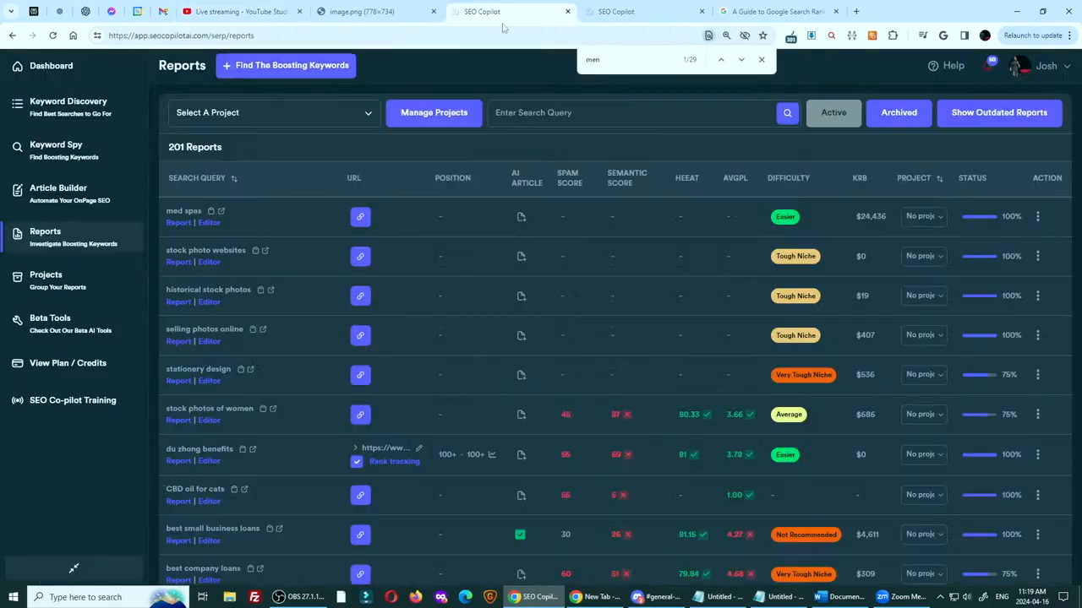
left_click(61, 101)
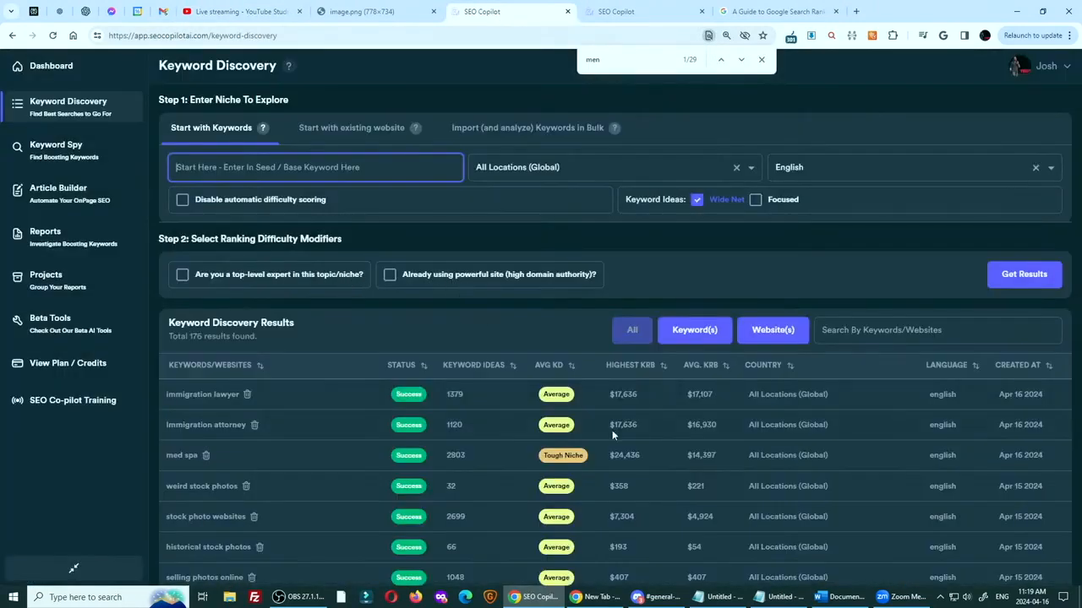
mouse_move(555, 394)
left_click(211, 426)
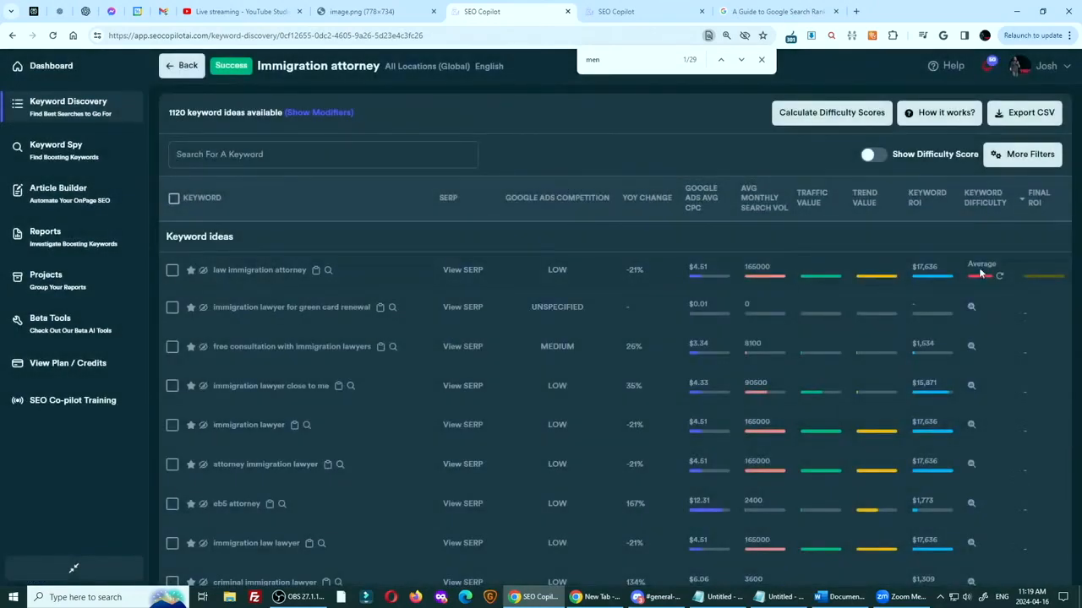
left_click(180, 66)
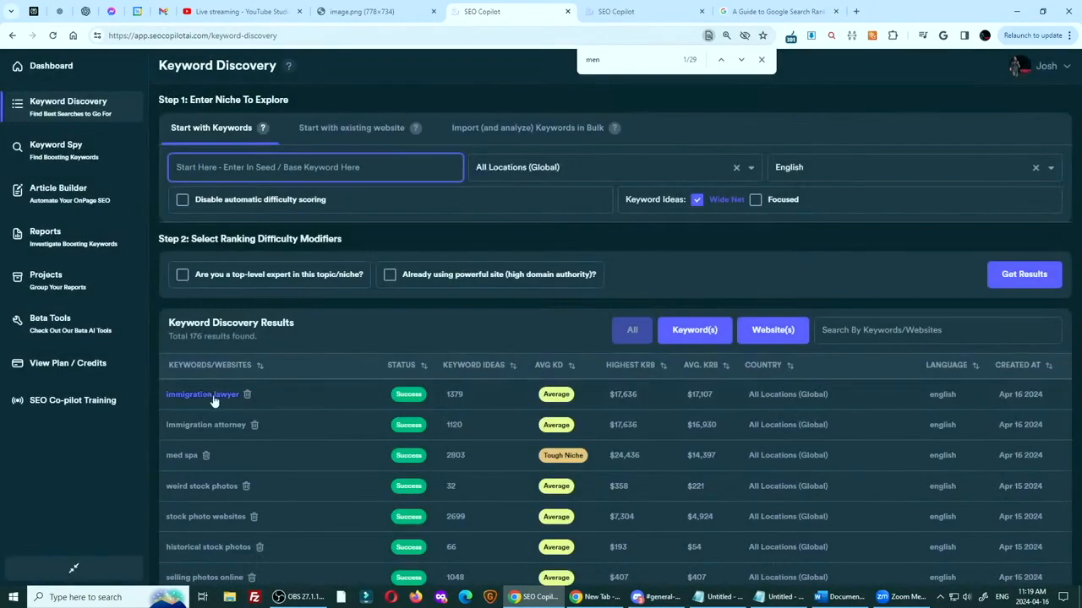
left_click(206, 394)
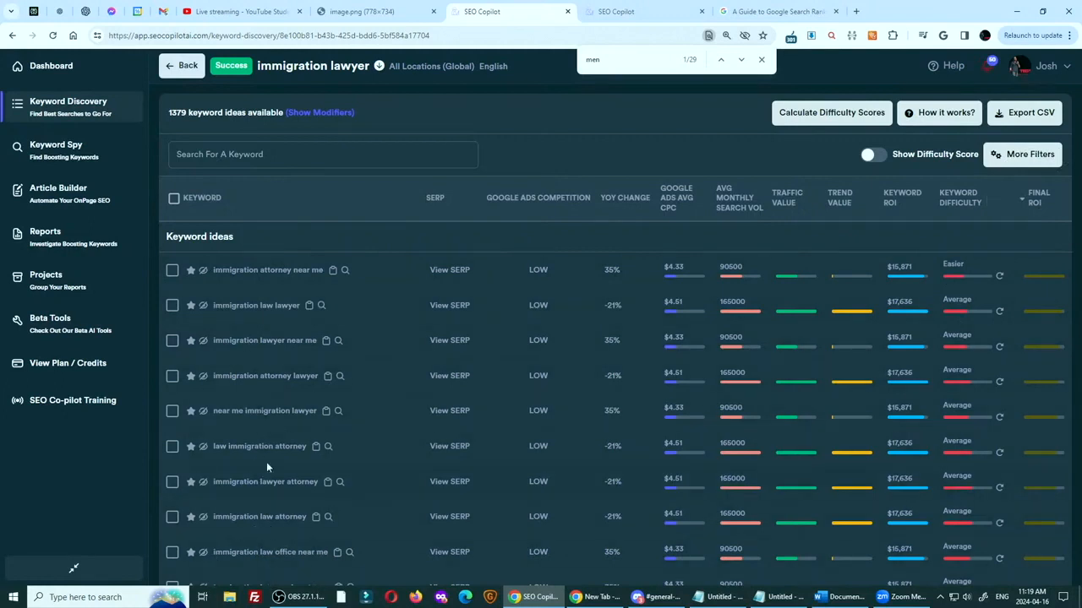
Inspect the keyword difficulty and Keyword ROI details for "immigration law lawyer", and check the YouTube stream's live chat
key("ctrl")
key("ctrl")
key("ctrl")
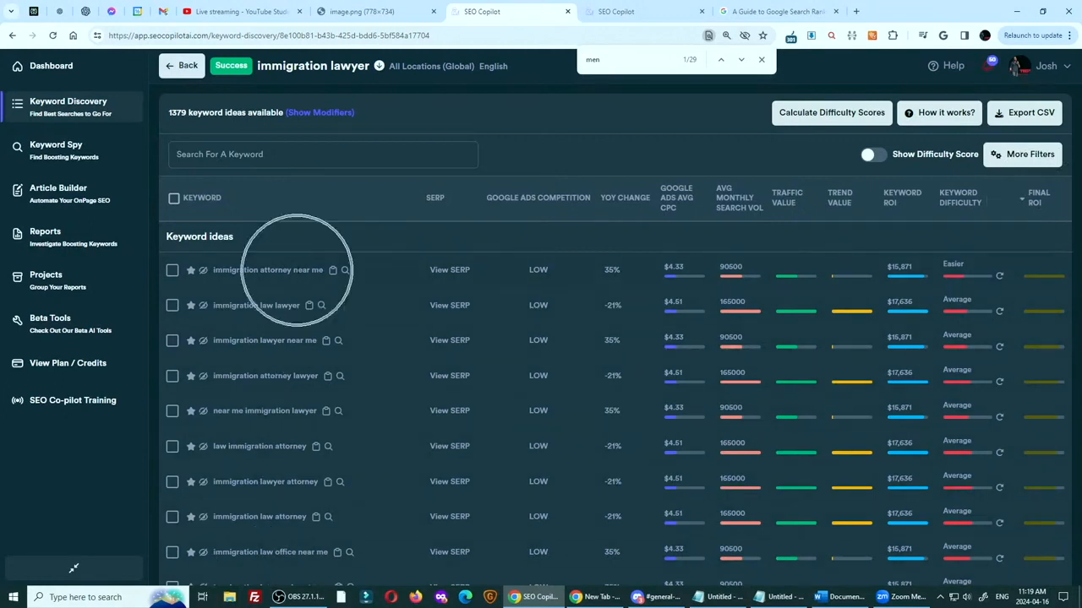
key("ctrl")
key("ctrl")
key("ctrl")
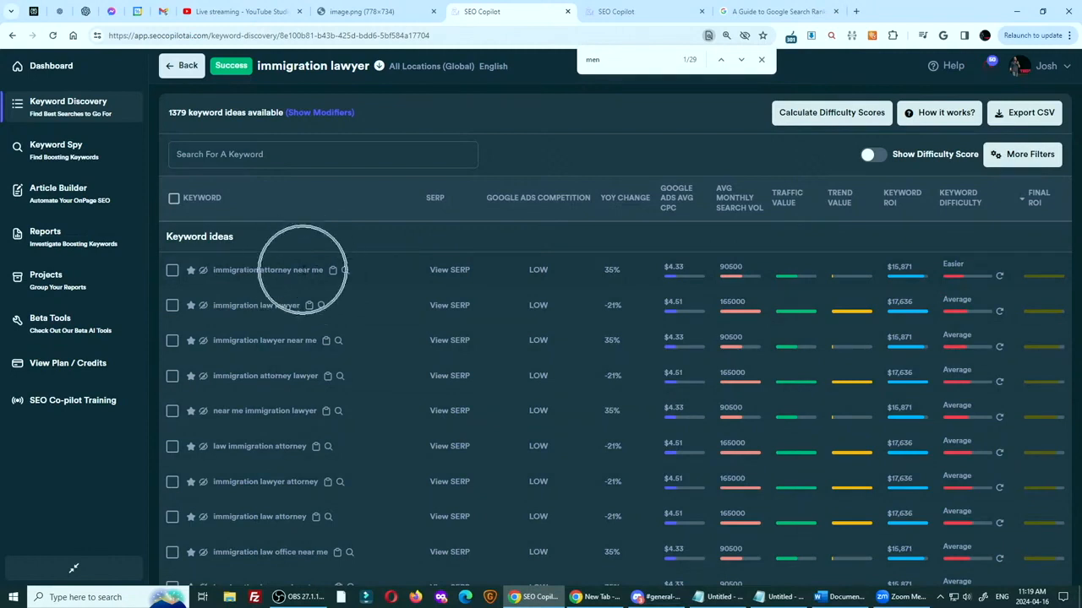
key("ctrl")
key("ctrl")
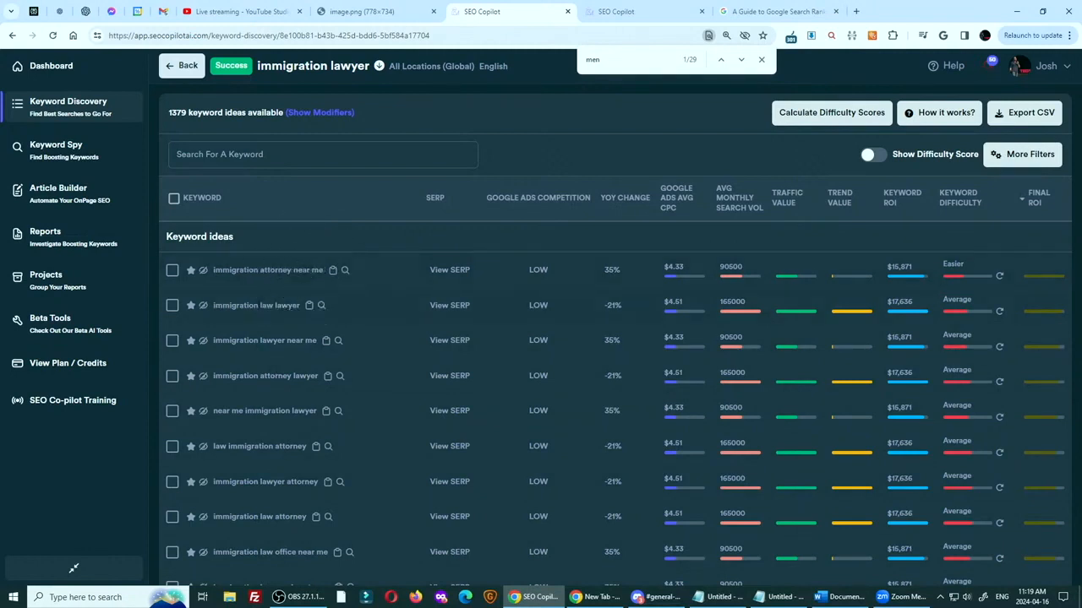
key("ctrl")
mouse_move(956, 317)
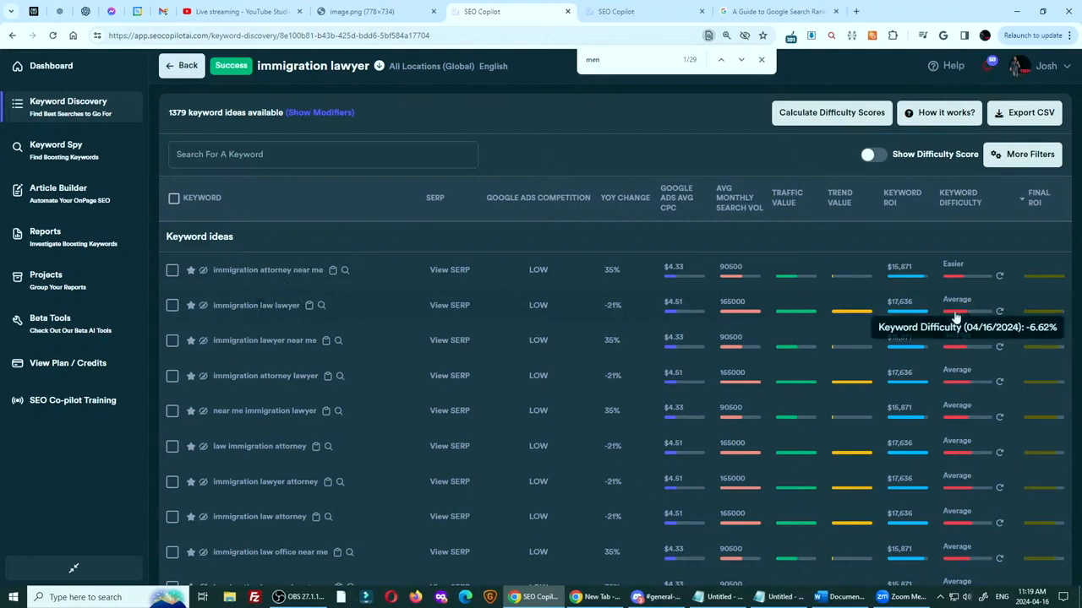
mouse_move(900, 305)
key("ctrl")
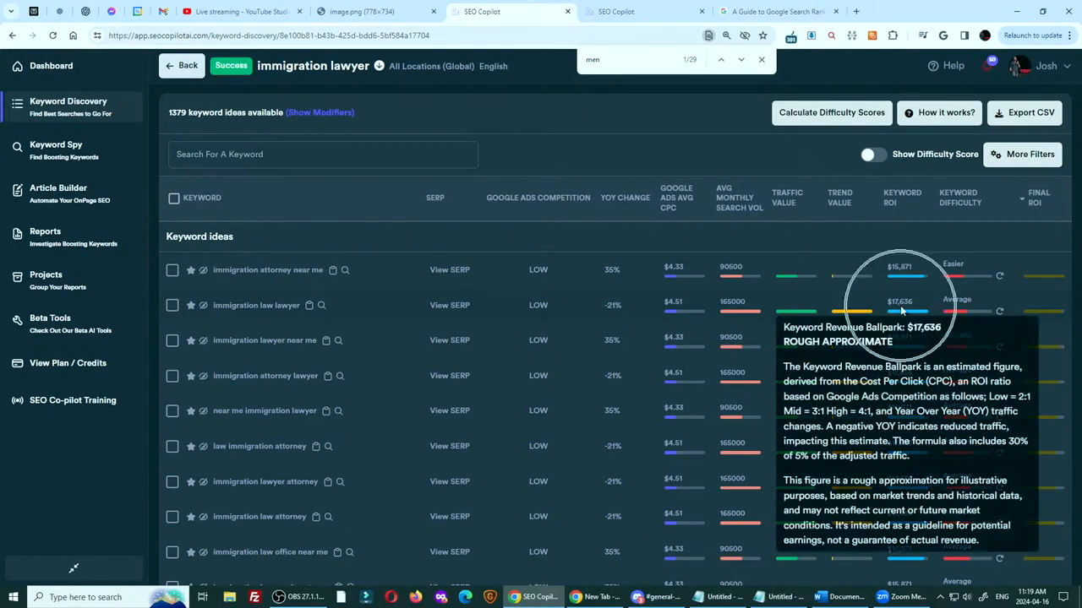
left_click(240, 11)
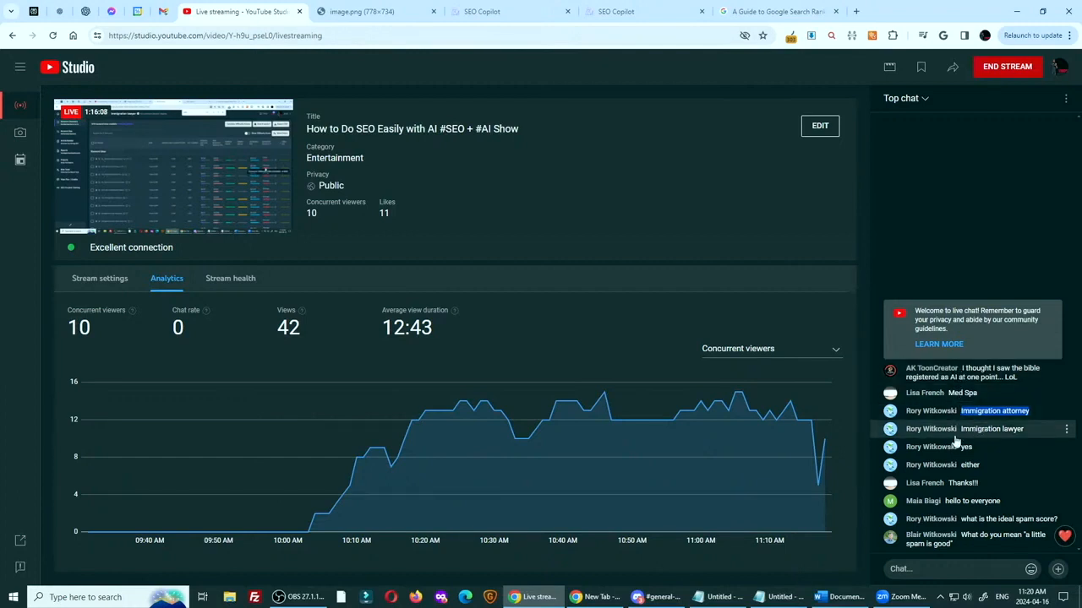
Return to the med spas article editor and search the article for "medical spa"
left_click(638, 13)
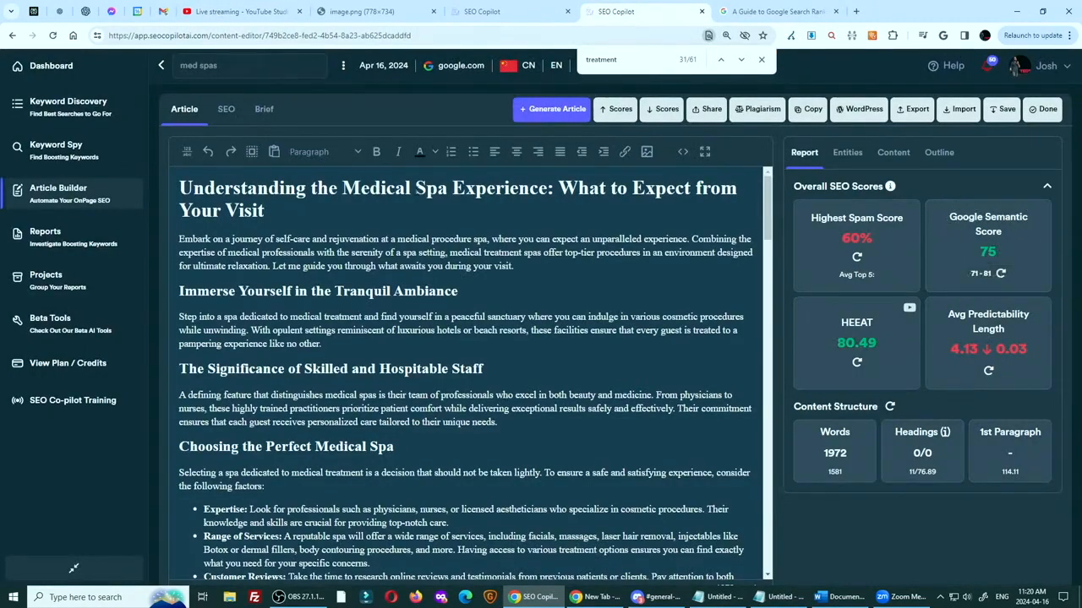
double_click(378, 187)
double_click(438, 187)
double_click(377, 187)
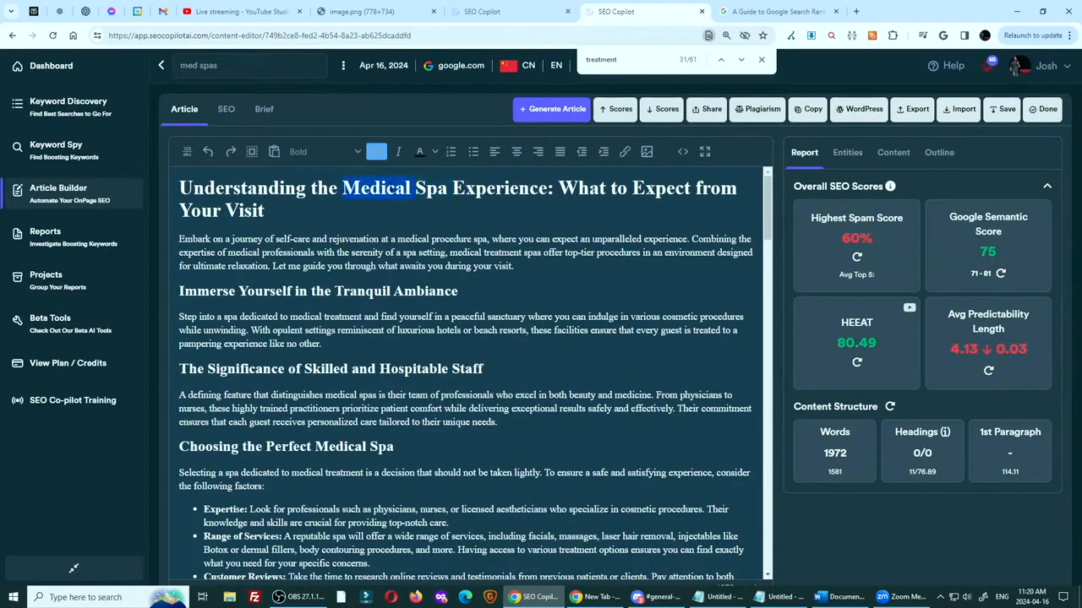
left_click_drag(415, 188, 446, 189)
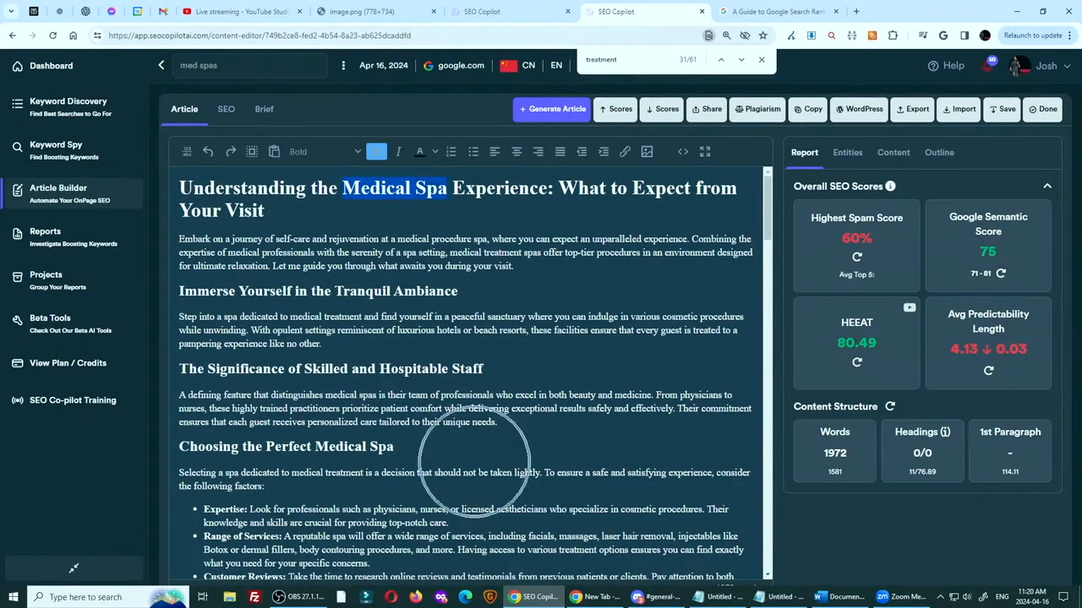
key("ctrl+f")
type("smedical")
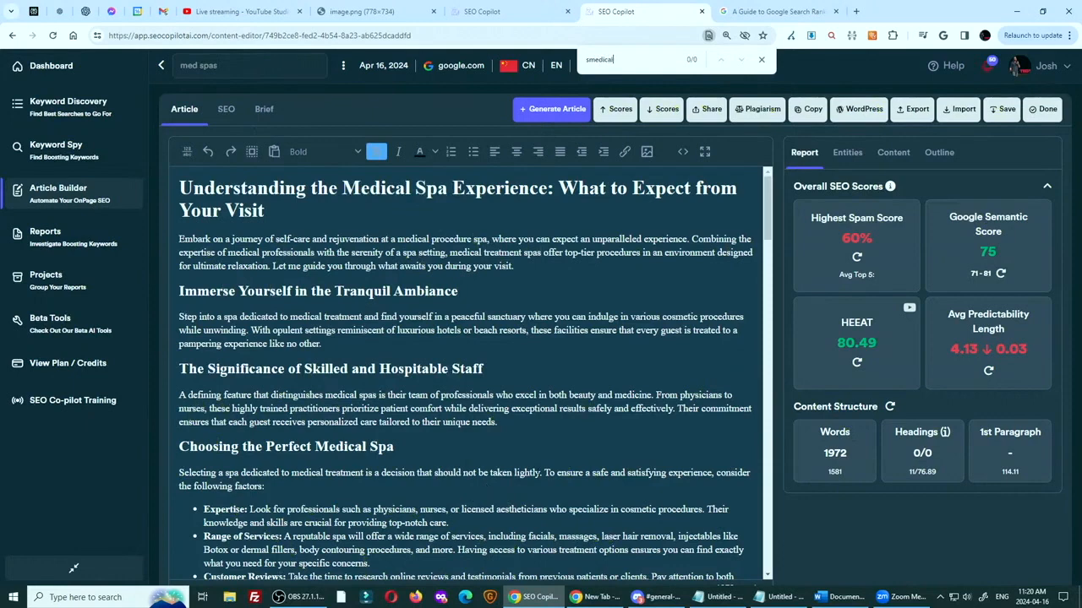
left_click(586, 60)
key("Delete")
type("spa")
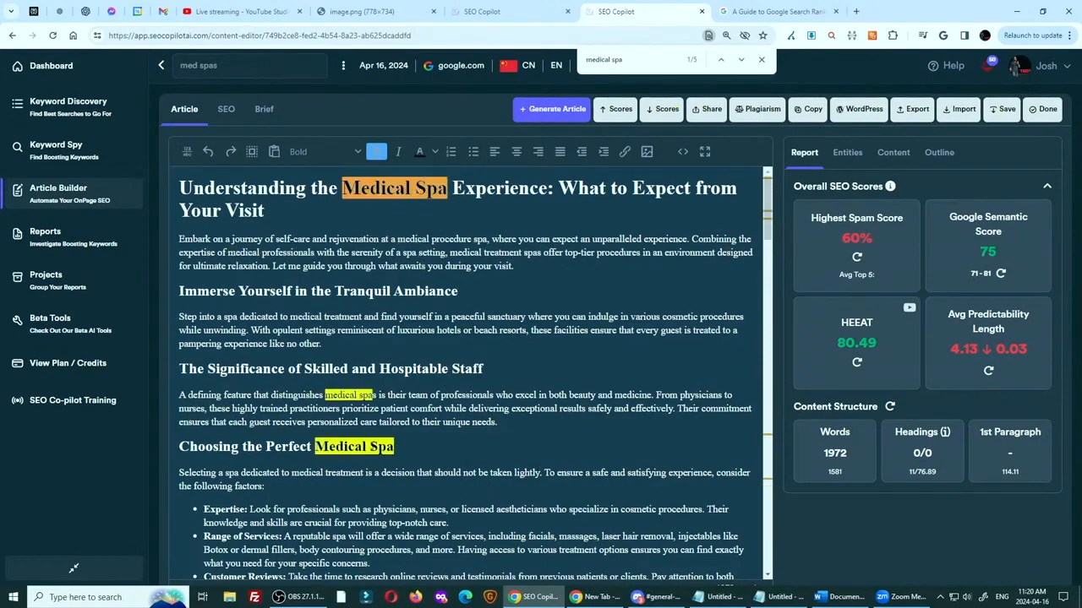
scroll(426, 293, "down", 1)
scroll(425, 270, "up", 1)
Reopen the Highest Spam Score explanation and examine its flagged phrases and its example of spammy keyword stuffing
left_click(856, 238)
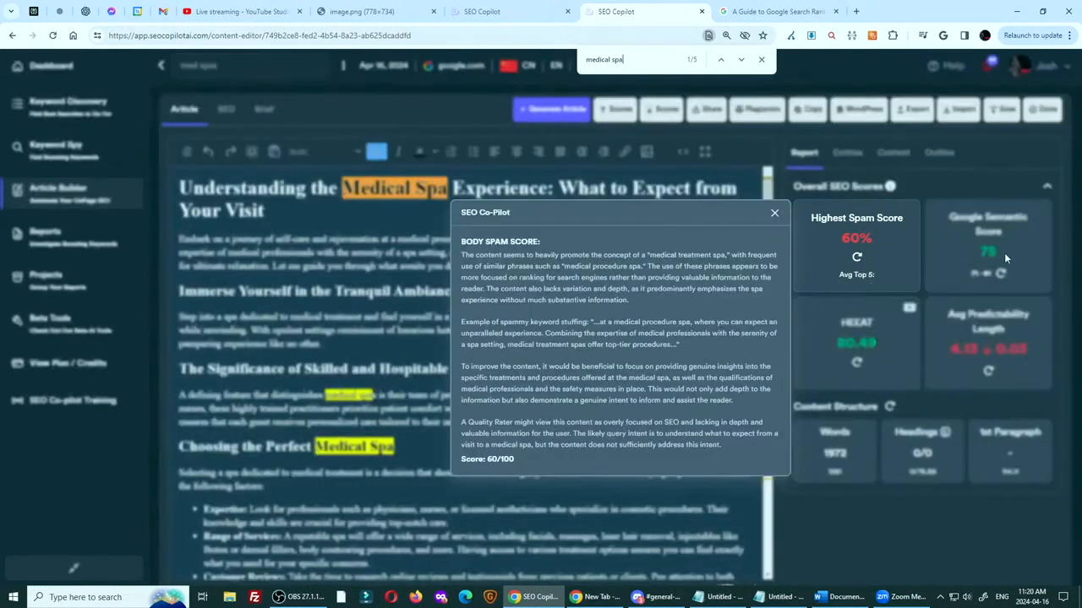
left_click(1004, 251)
left_click_drag(649, 255, 724, 254)
left_click_drag(564, 266, 644, 267)
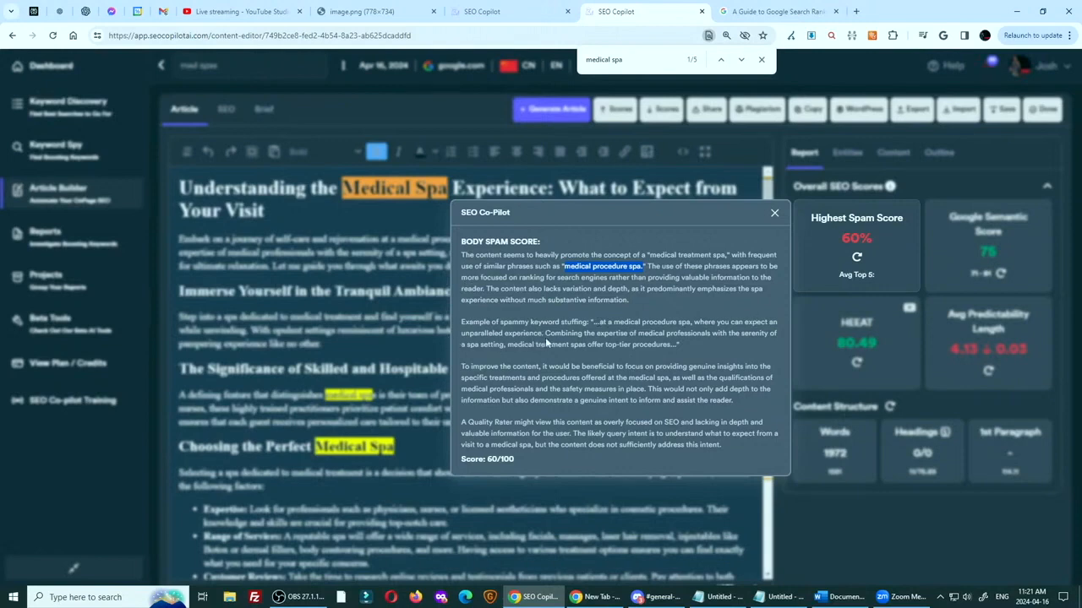
left_click_drag(545, 334, 670, 345)
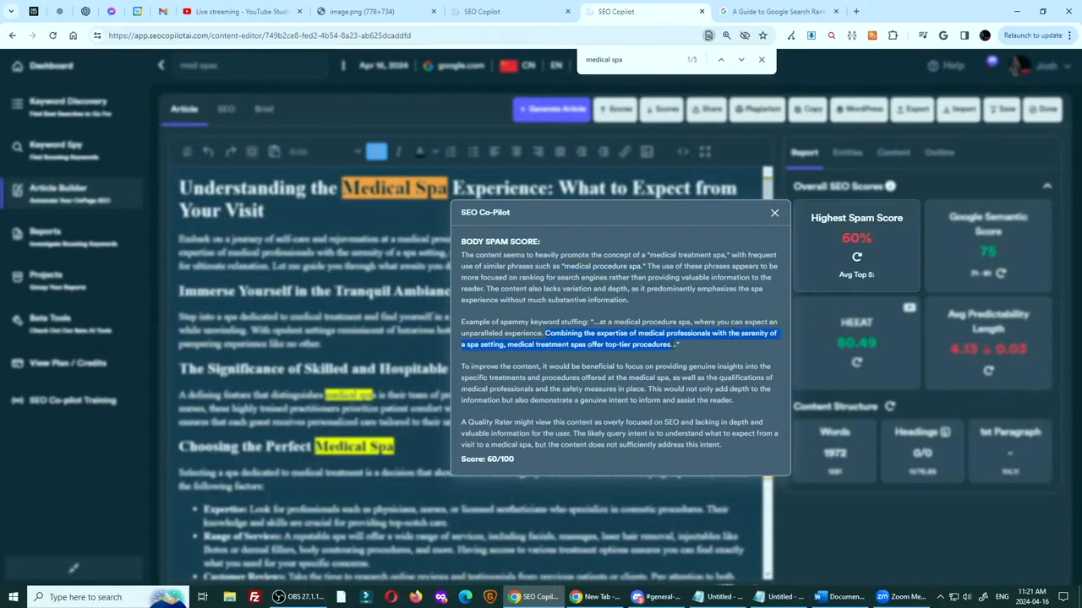
left_click(595, 322)
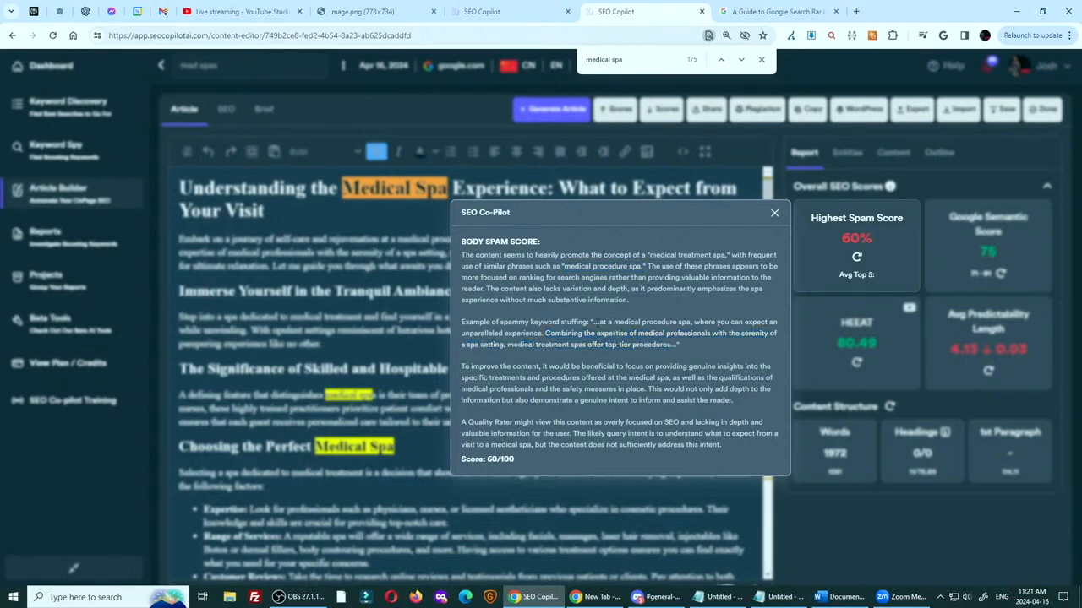
Copy "medical treatment spas offer top-tier procedures" from the spam explanation and find that phrase in the article
left_click_drag(590, 321, 688, 347)
left_click(648, 345)
left_click_drag(509, 345, 669, 345)
key("ctrl+c")
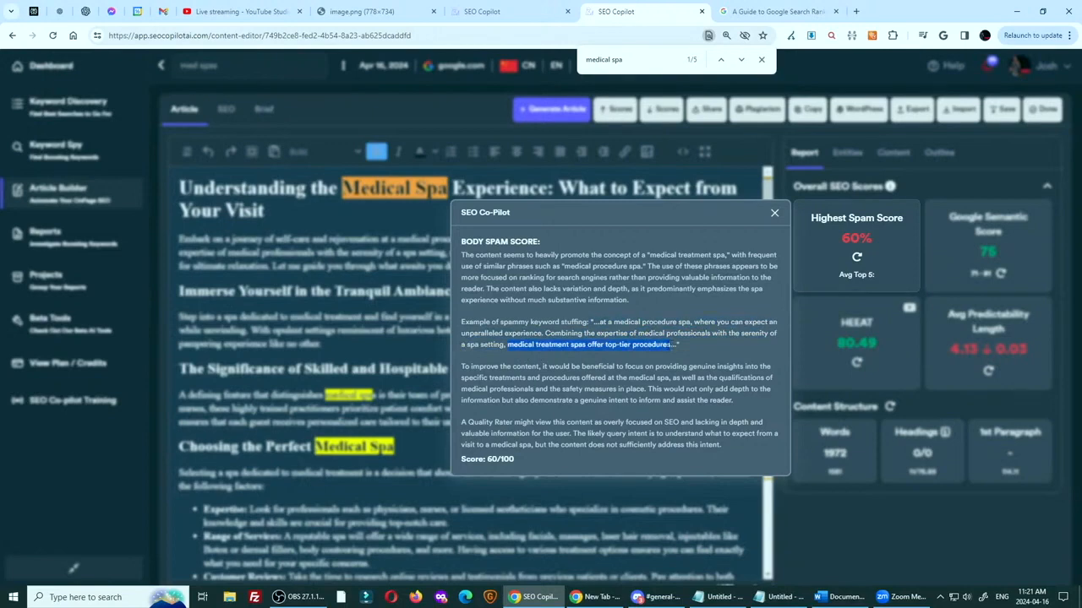
left_click(776, 215)
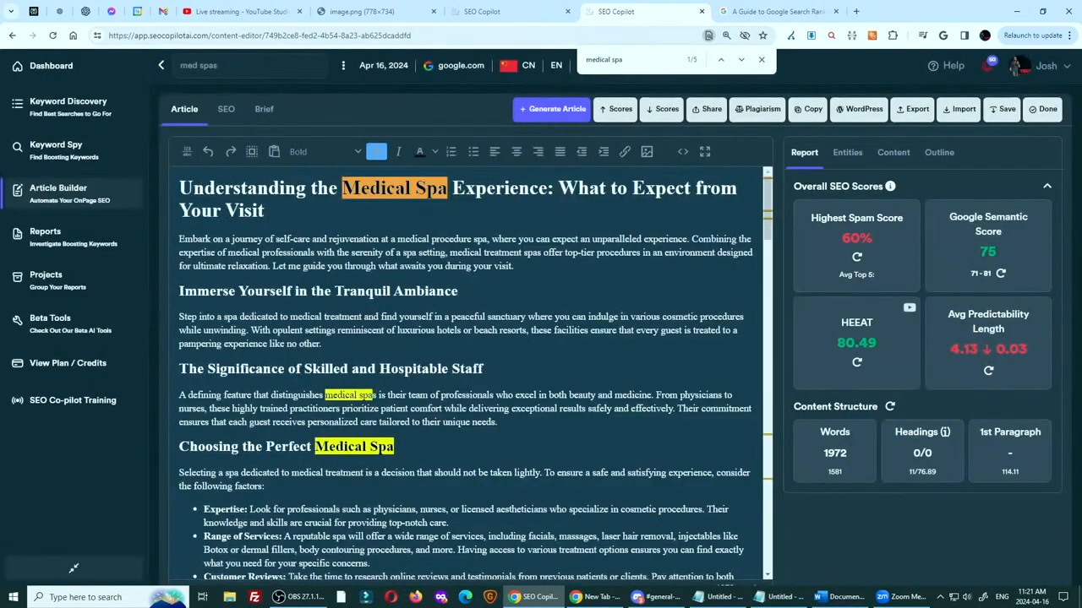
key("ctrl+f")
key("ctrl+v")
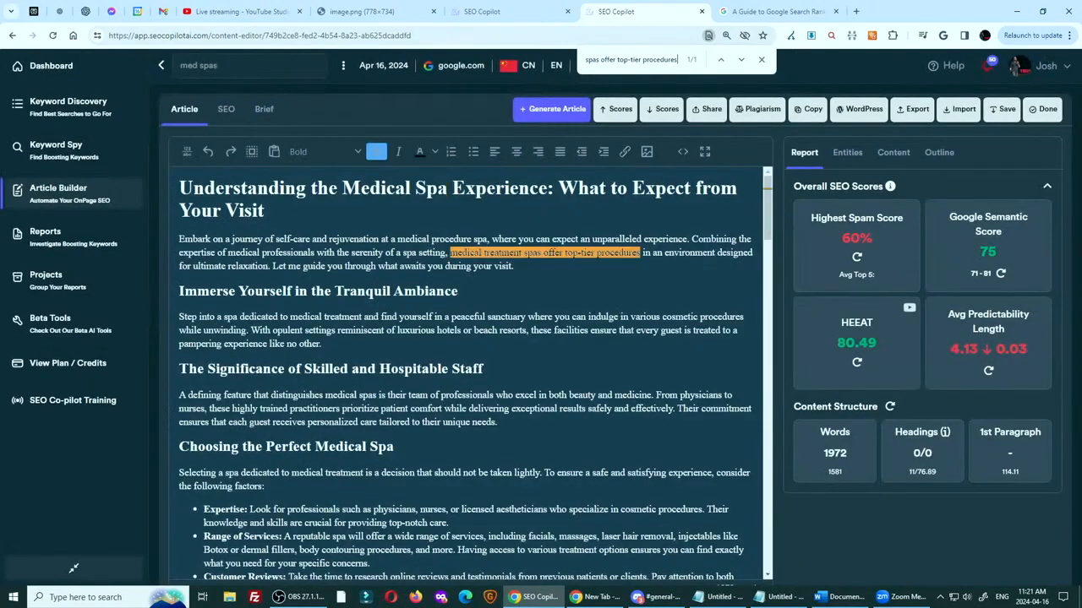
Replace "medical treatment spas offer" with "get" in the article's opening paragraph and recheck the Highest Spam Score
left_click(450, 253)
key("Delete")
key("Delete")
key("Delete")
key("Delete")
key("Delete")
key("Delete")
key("Delete")
key("Delete")
key("Delete")
key("Delete")
key("Delete")
key("Delete")
key("Delete")
key("Delete")
key("Delete")
key("Delete")
key("Delete")
key("Delete")
key("Delete")
key("Delete")
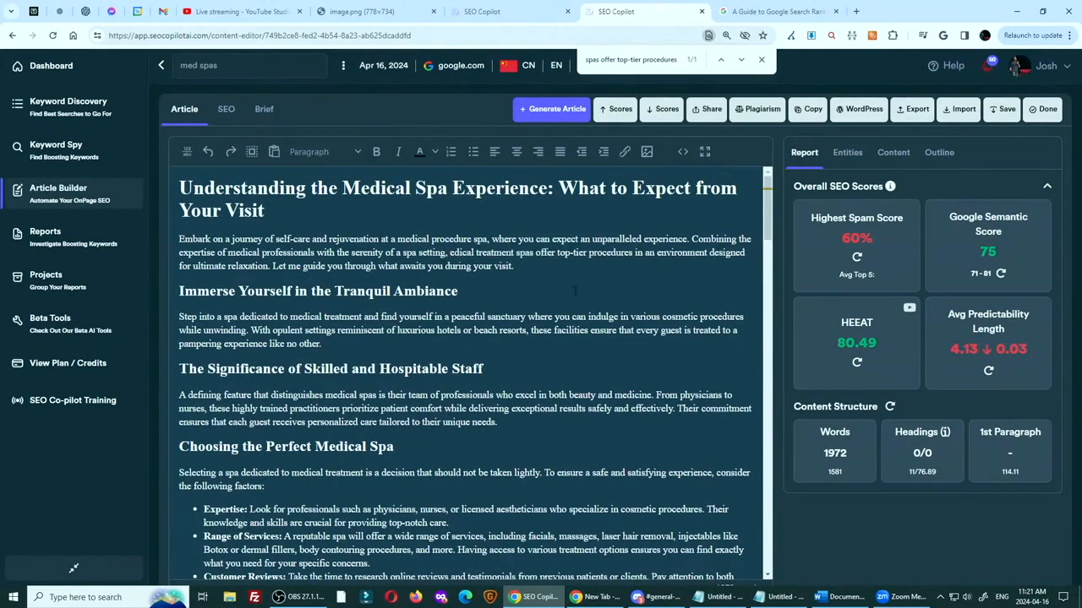
key("Delete")
key("Delete")
key("Delete")
key("Delete")
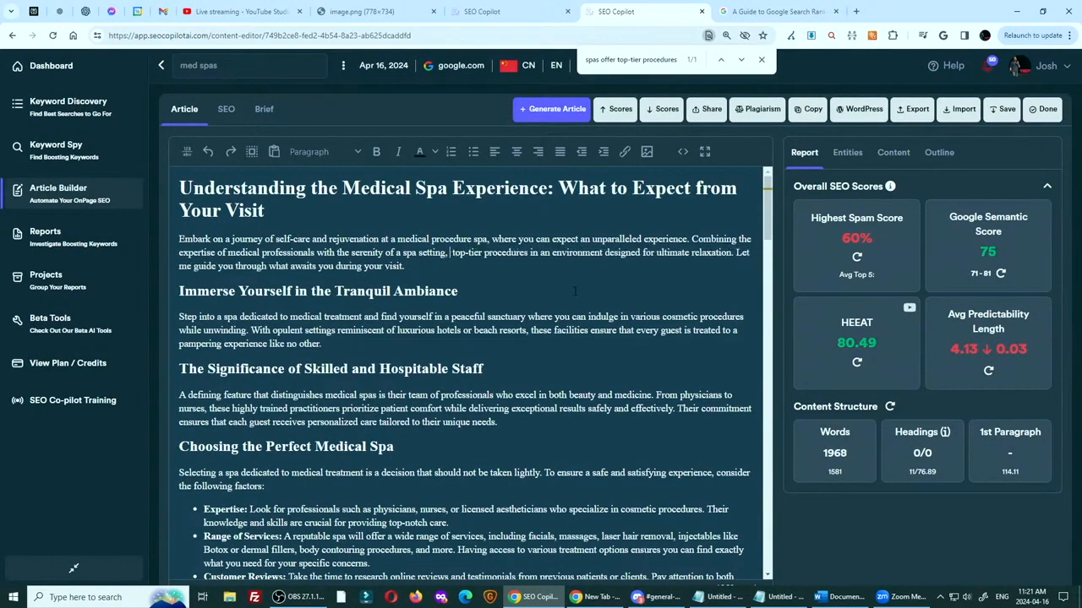
type("get")
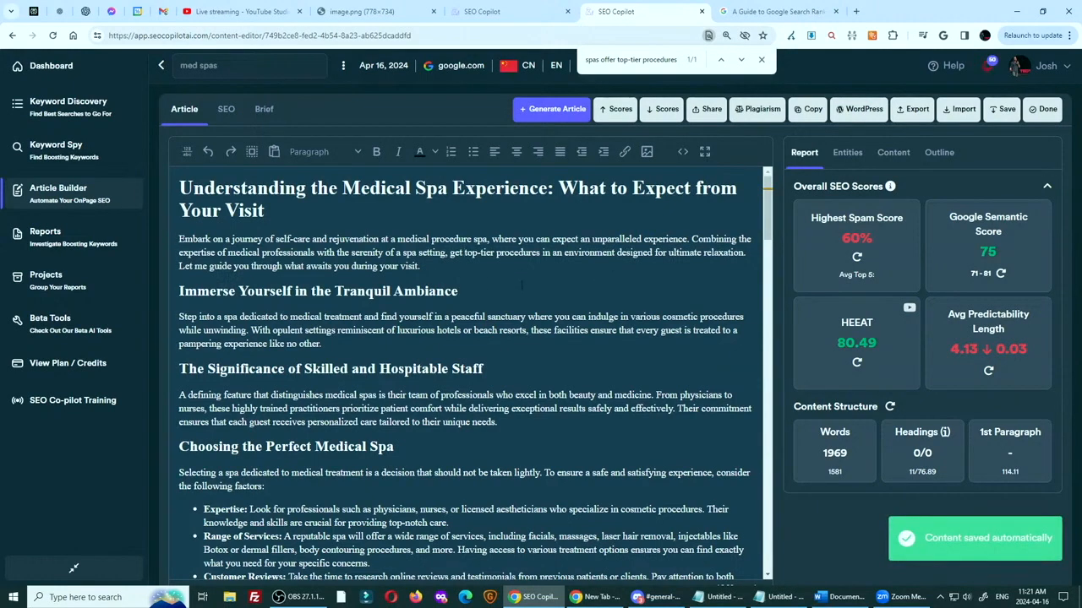
left_click(856, 257)
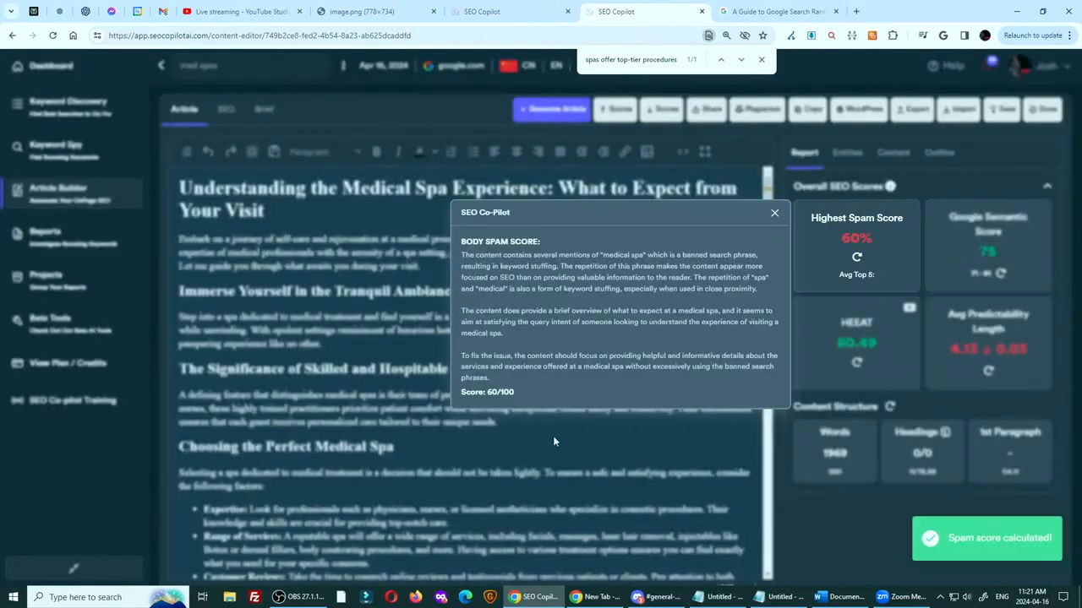
left_click(774, 213)
Search the article for "medical spa"
key("ctrl+f")
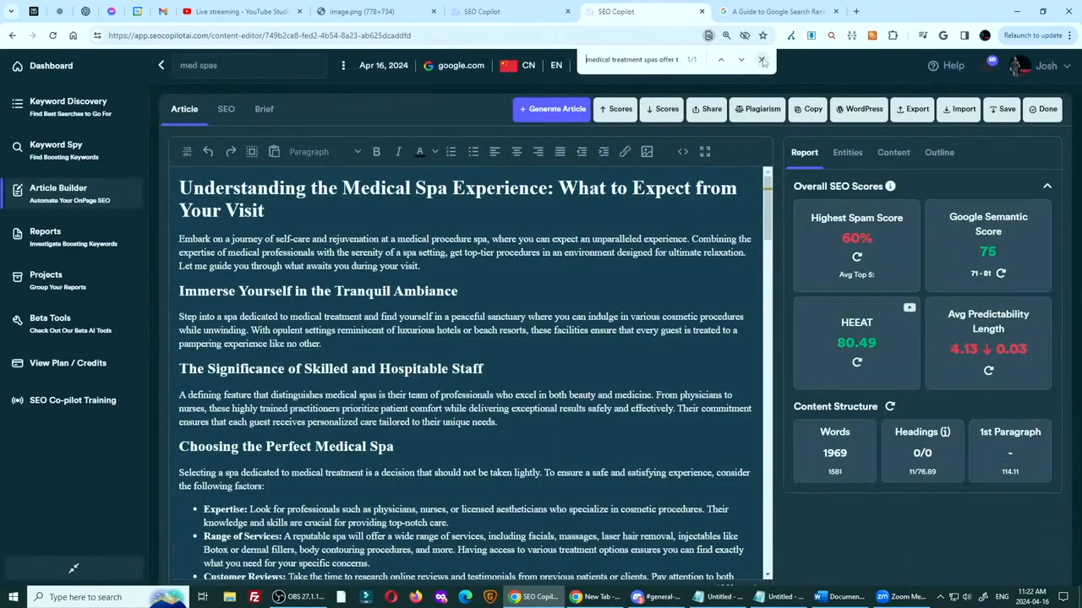
type("medicla spa")
key("BackSpace")
key("BackSpace")
type("al spa")
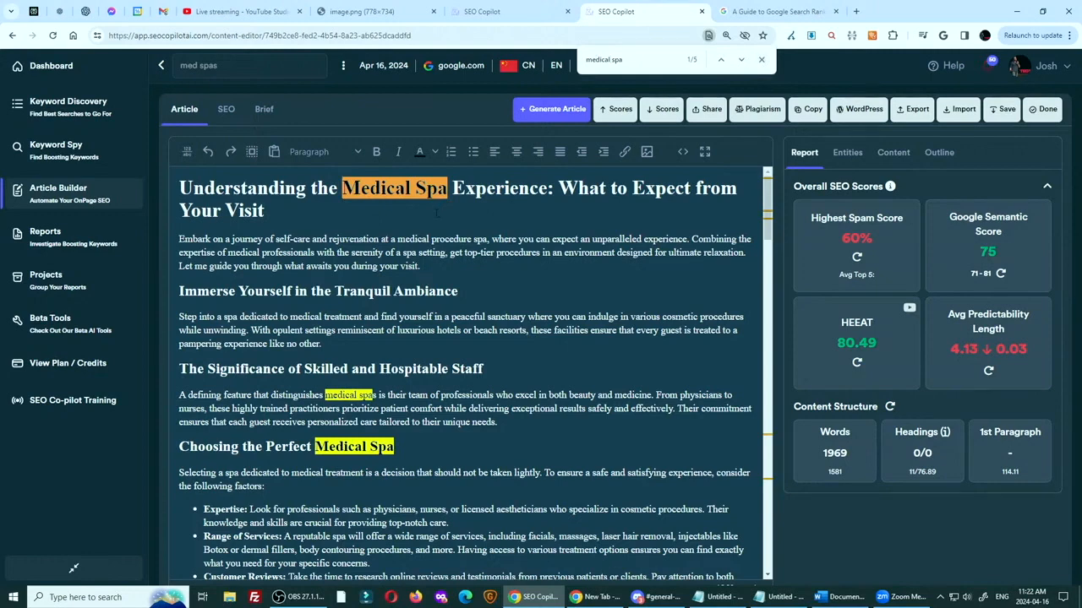
Reword "medical spas" to "spas dedicated to medical procedures" in the paragraph on skilled and hospitable staff
key("Return")
key("BackSpace")
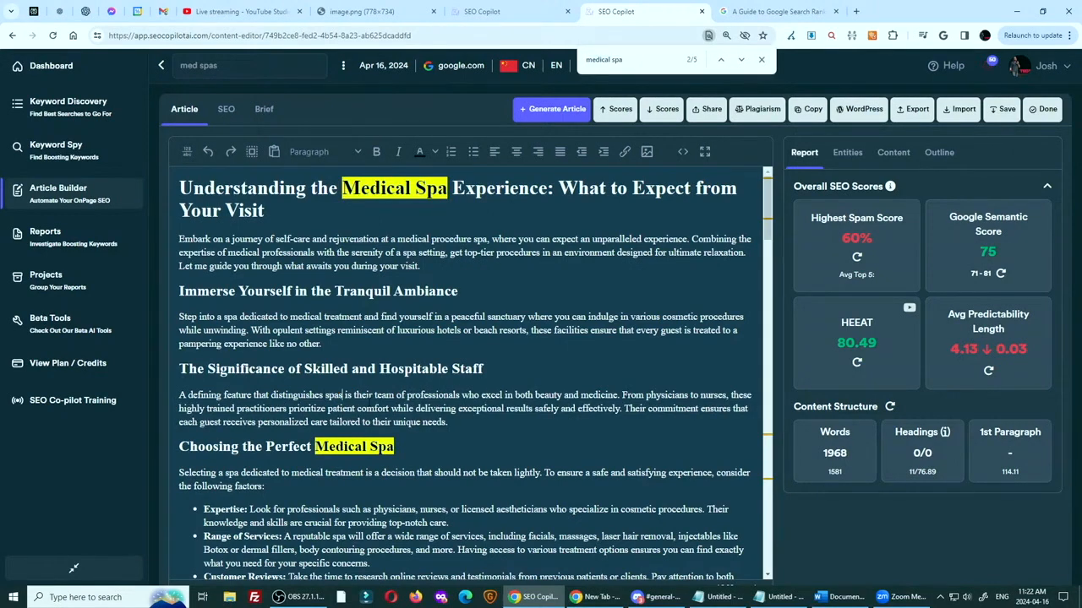
type("dedicated to")
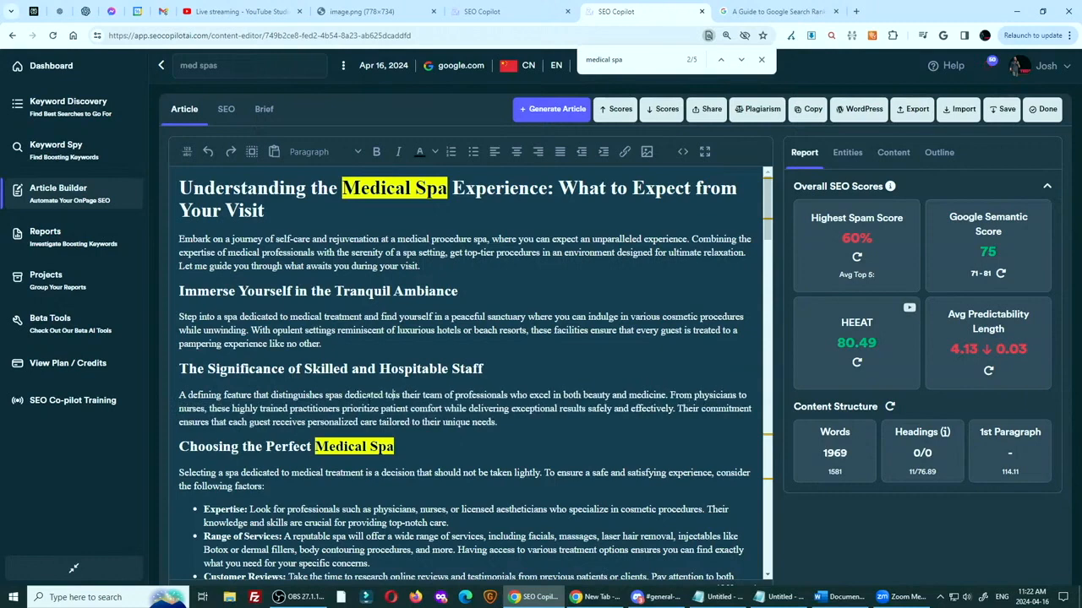
type(" medical pro")
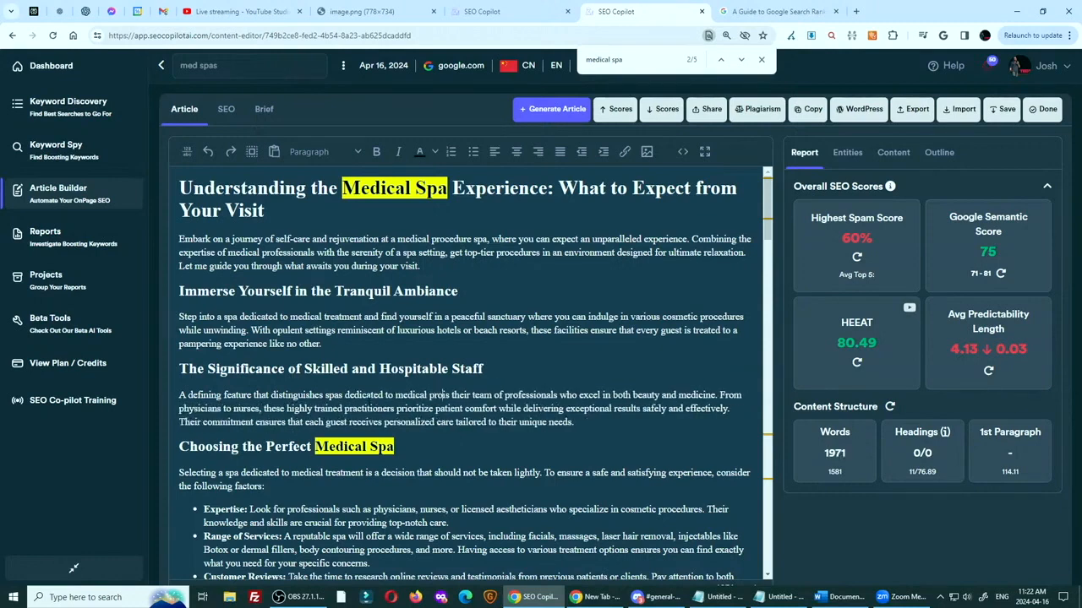
type("cedures")
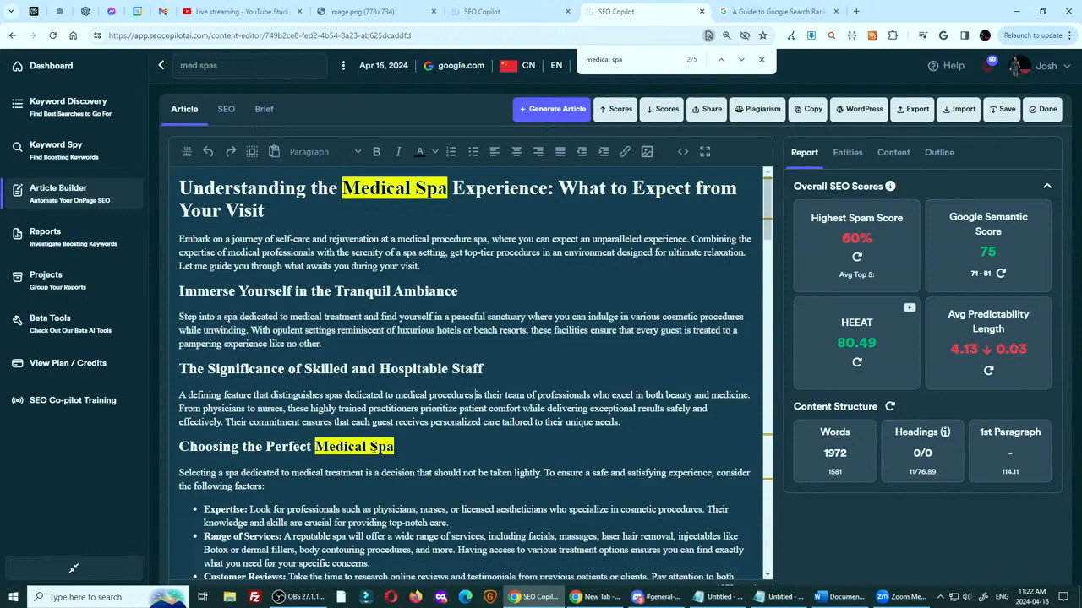
Change the "Choosing the Perfect Medical Spa" heading to "Choosing the Perfect Medical Facility/Spa" and go to the next "medical spa" match
double_click(373, 446)
type("Facil")
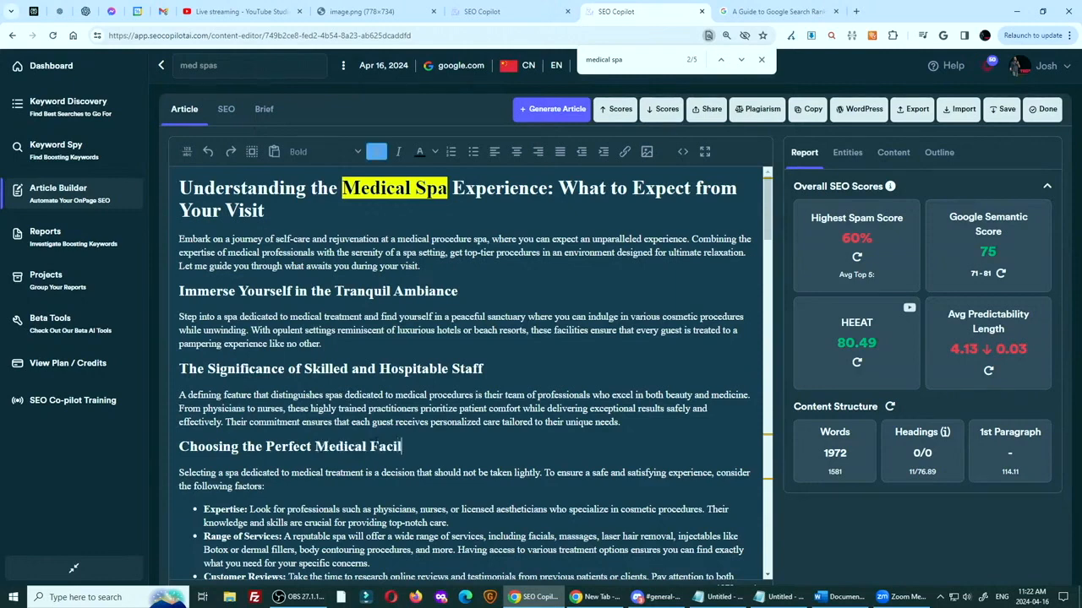
type("ity/Spa")
left_click(740, 59)
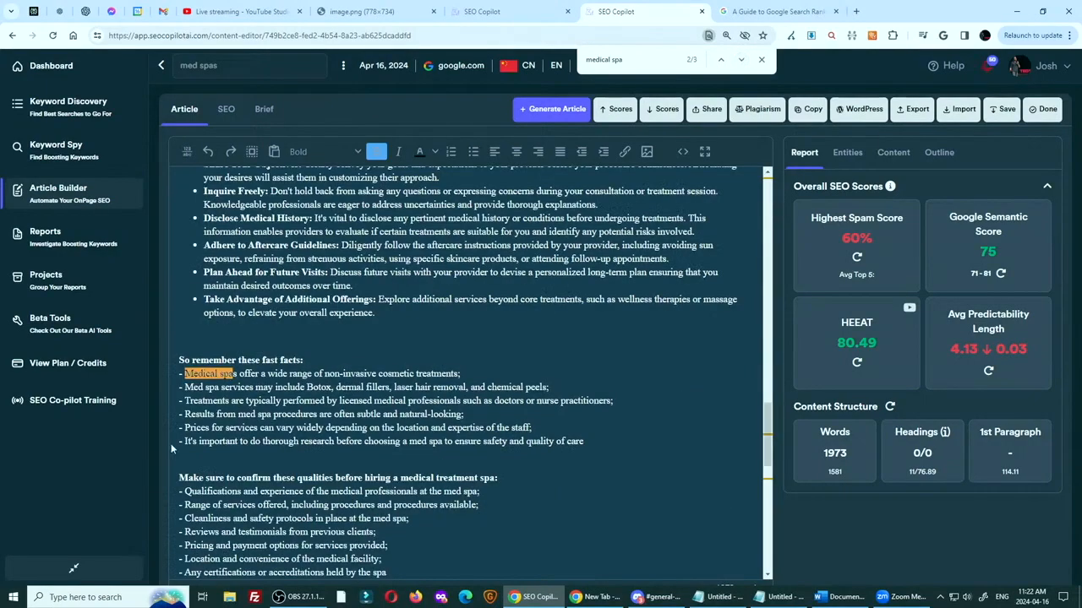
left_click(223, 373)
Delete the article's main title, "Understanding the Medical Spa Experience: What to Expect from Your Visit"
scroll(438, 336, "up", 15)
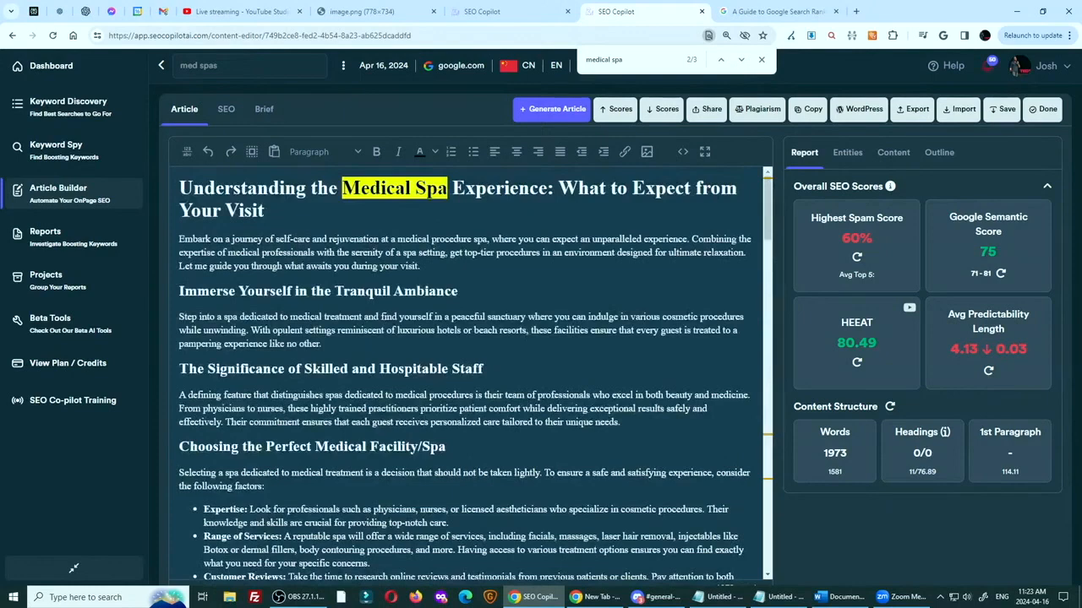
left_click_drag(266, 210, 144, 189)
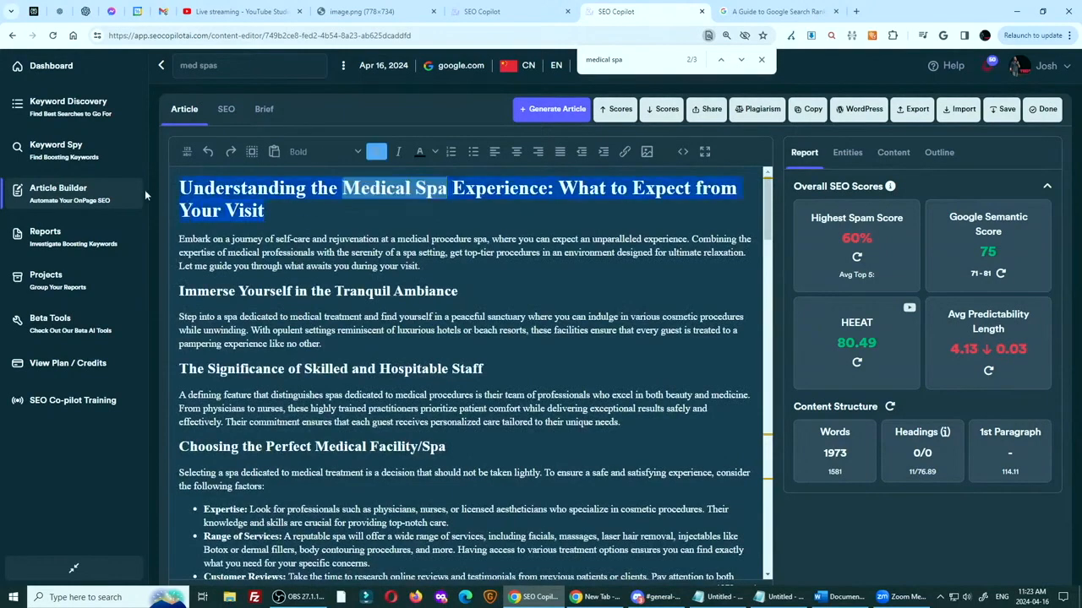
key("BackSpace")
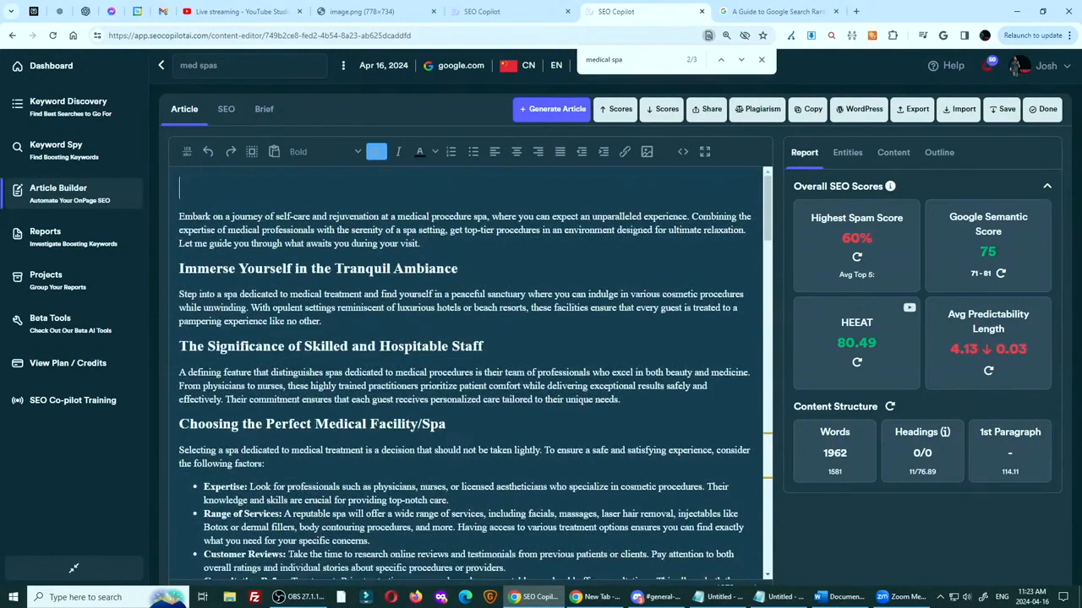
Recalculate the Highest Spam Score and examine the flagged words and the how-to-fix advice in its explanation
left_click(857, 257)
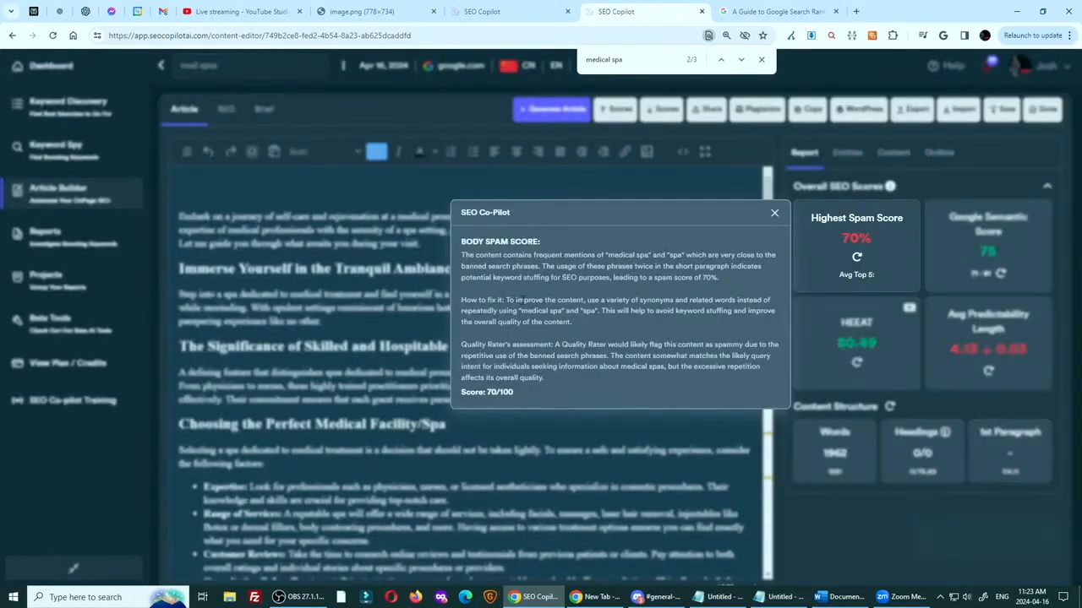
left_click_drag(505, 300, 614, 333)
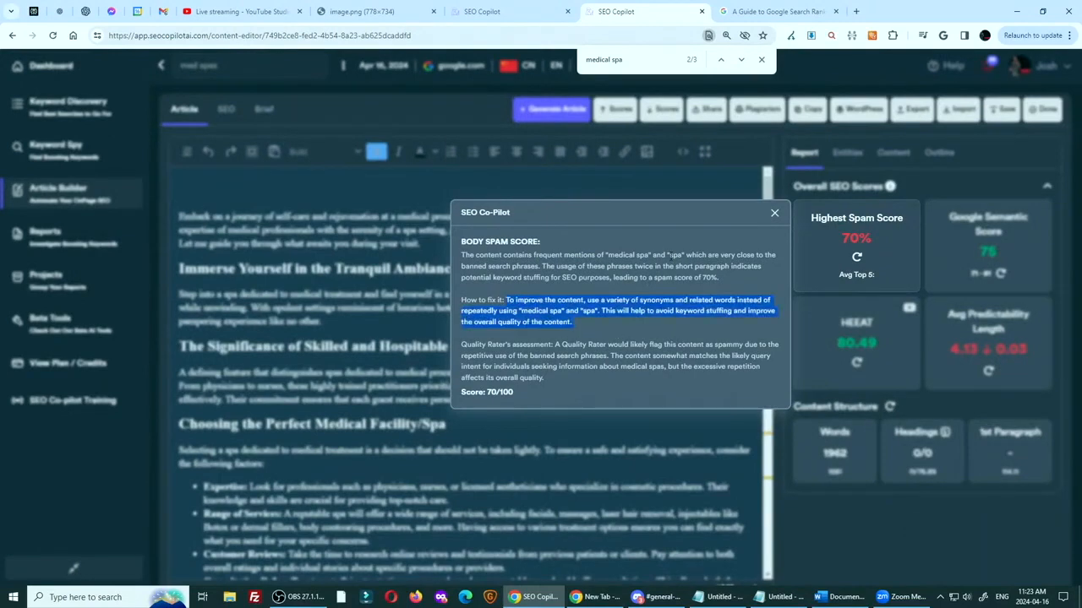
left_click_drag(670, 254, 680, 254)
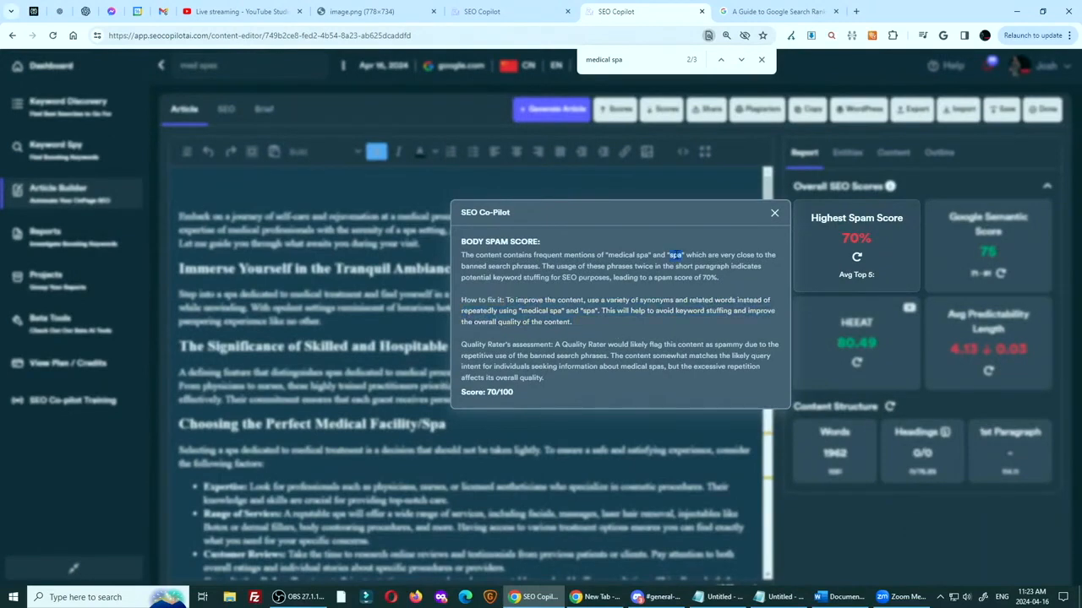
left_click(774, 213)
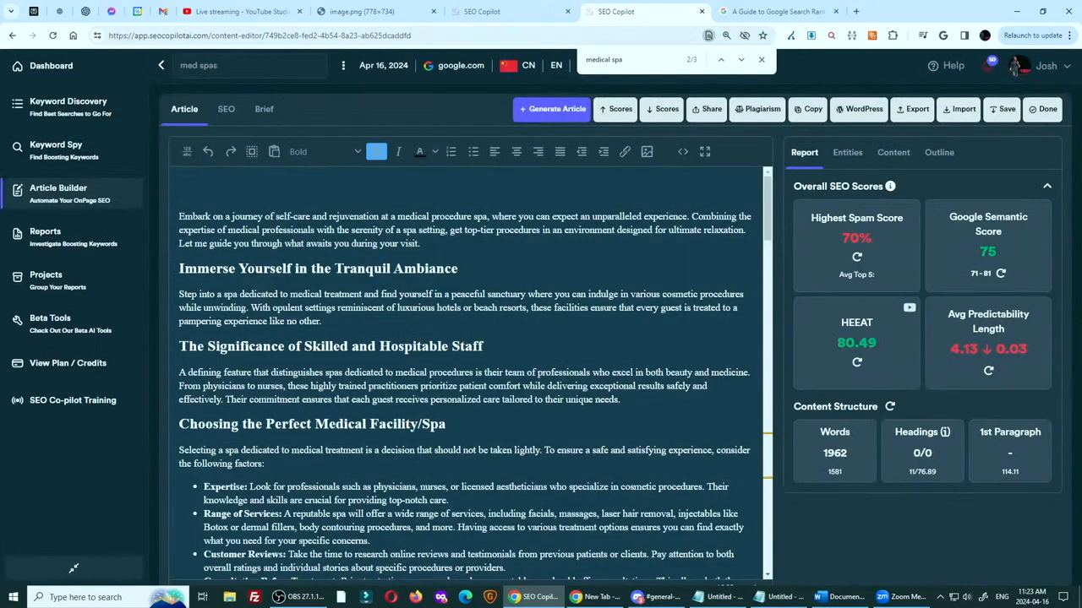
Search the article for "spa" and review where the word is used across its sections
key("ctrl+a")
type("spa")
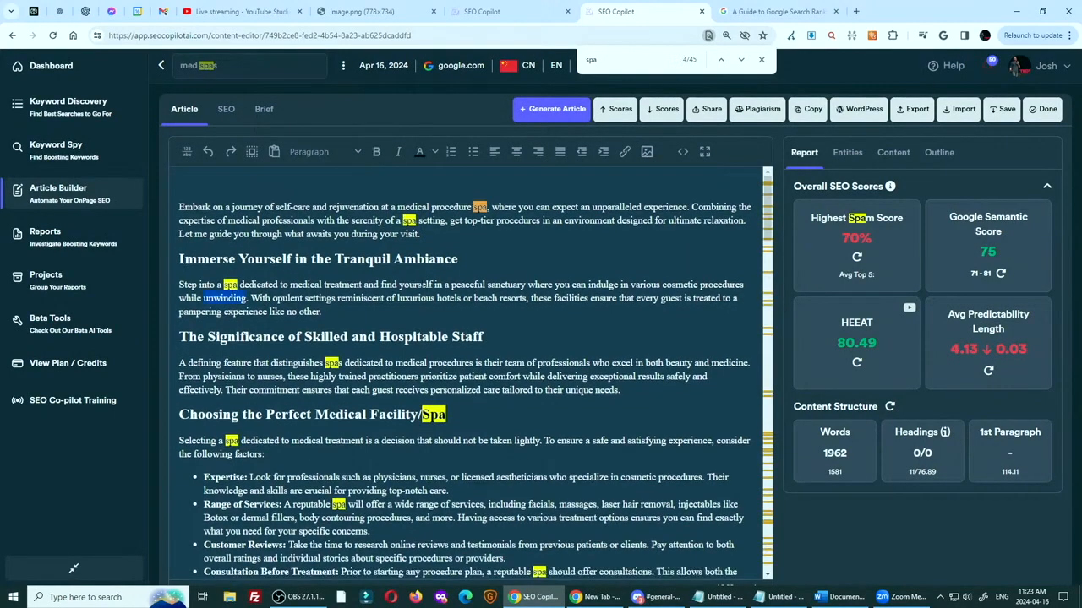
scroll(473, 372, "down", 5)
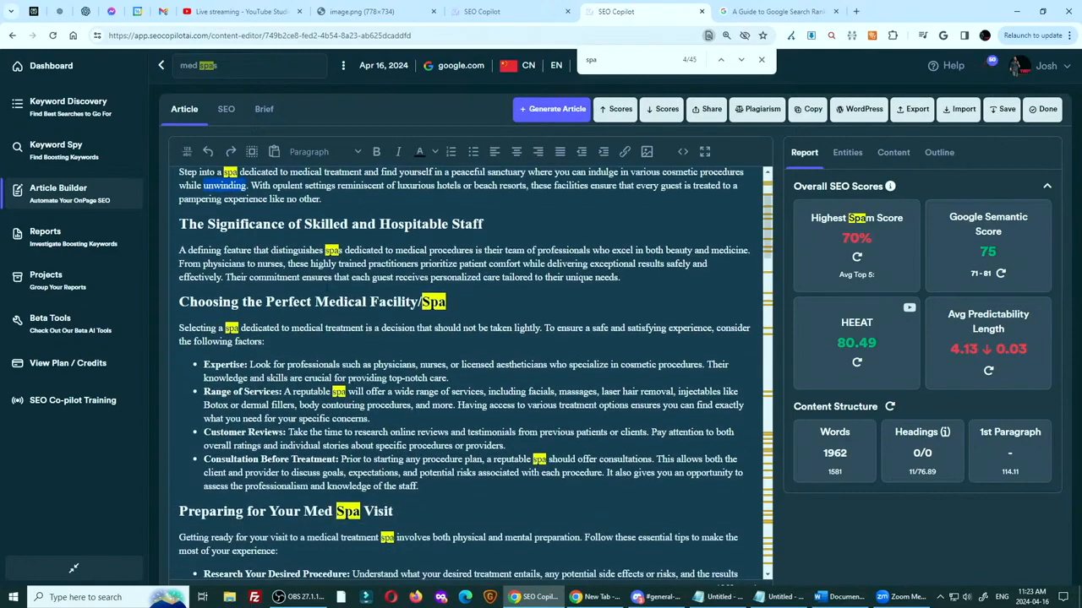
scroll(473, 372, "down", 3)
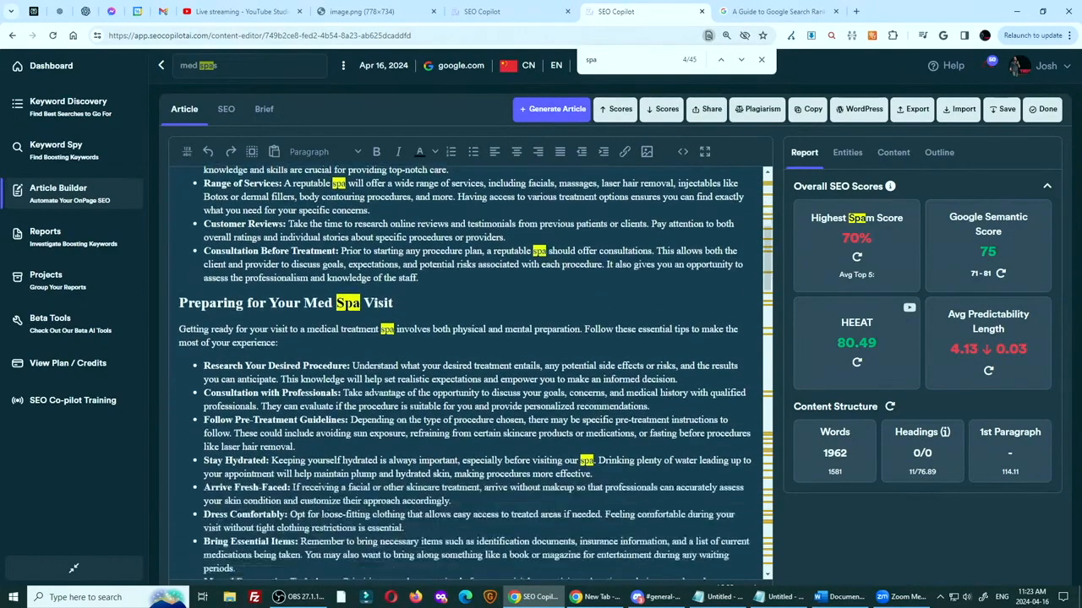
scroll(473, 372, "up", 3)
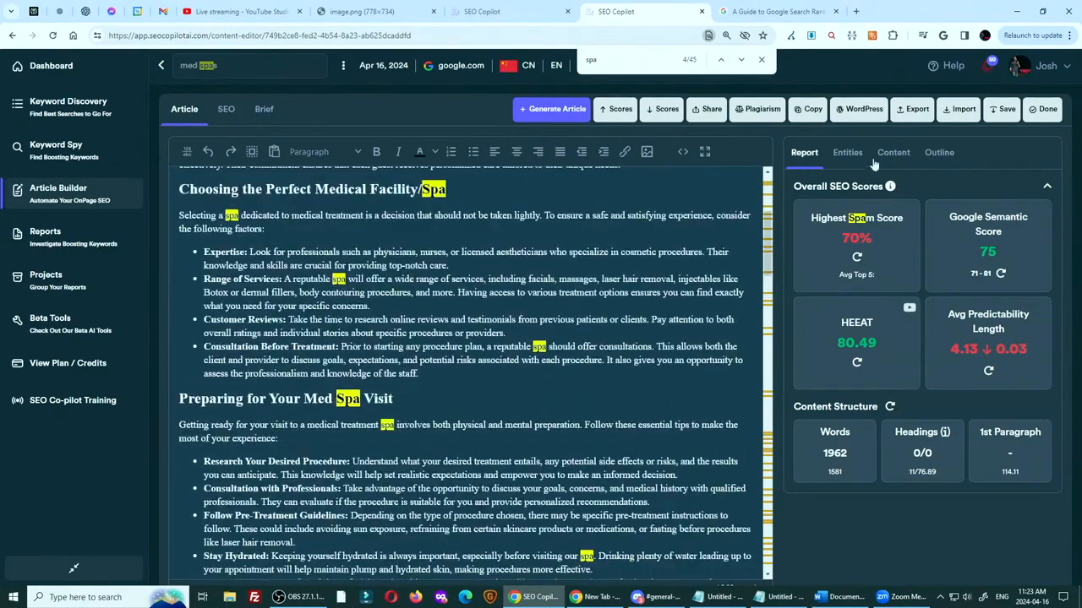
List the single-word entities sorted by highest score and compare each word's usage with its score
left_click(849, 154)
left_click(871, 354)
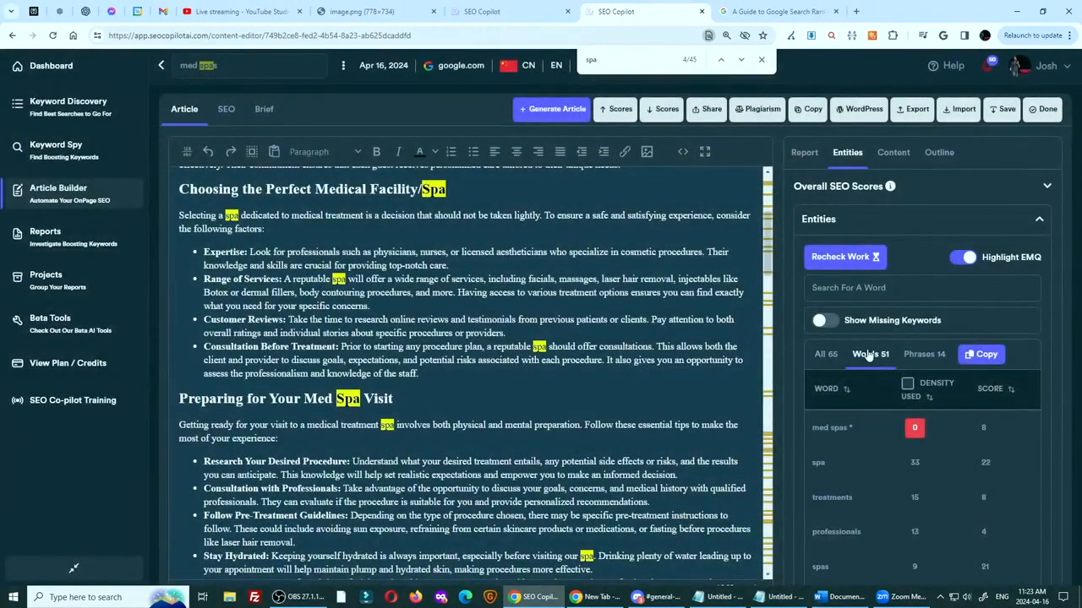
double_click(990, 390)
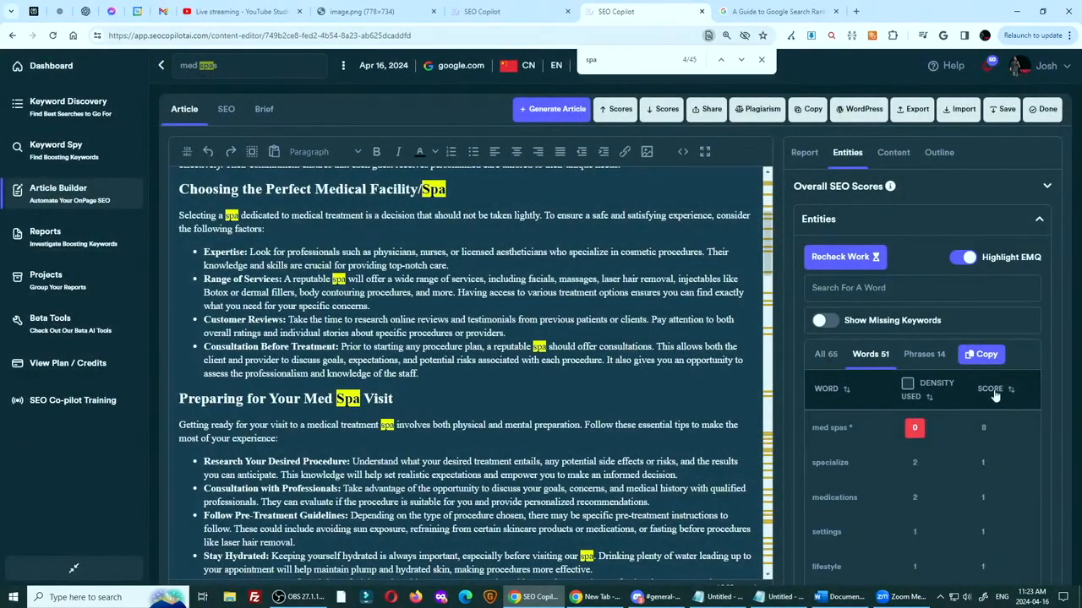
scroll(864, 503, "down", 5)
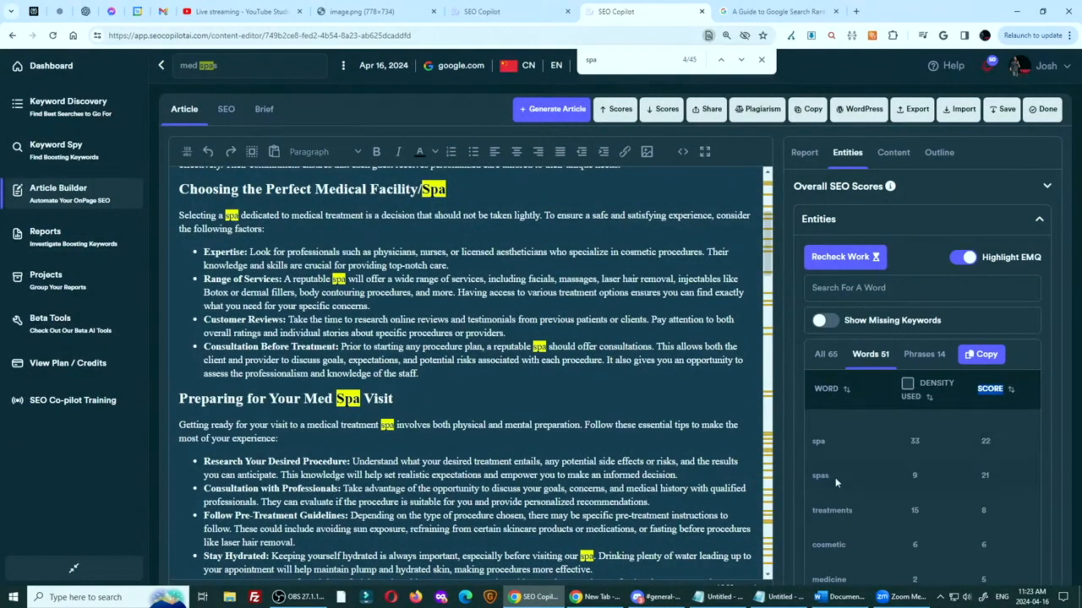
scroll(841, 498, "down", 3)
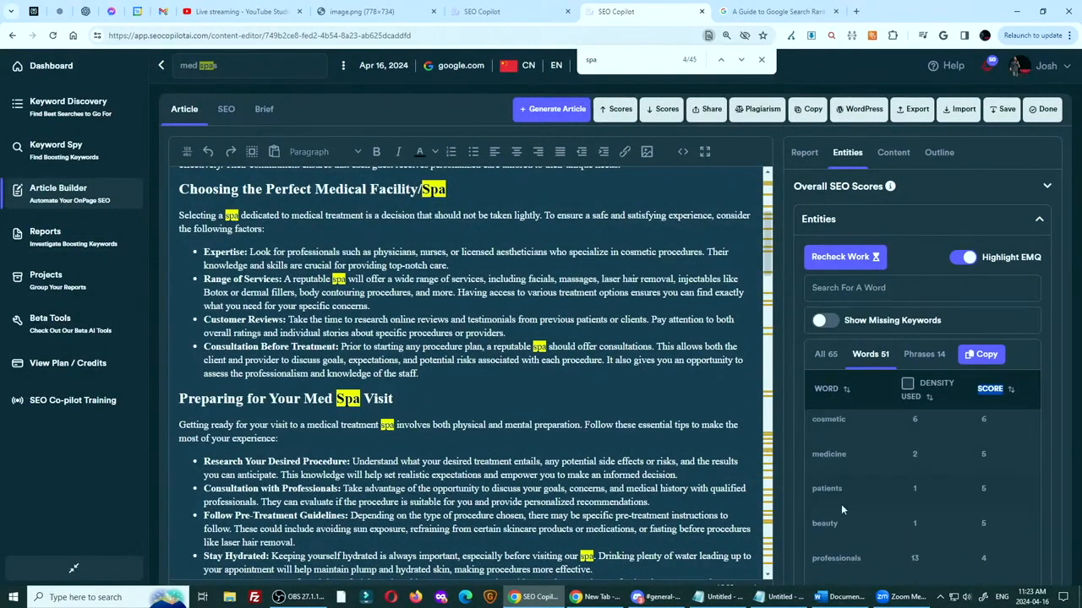
scroll(844, 489, "down", 3)
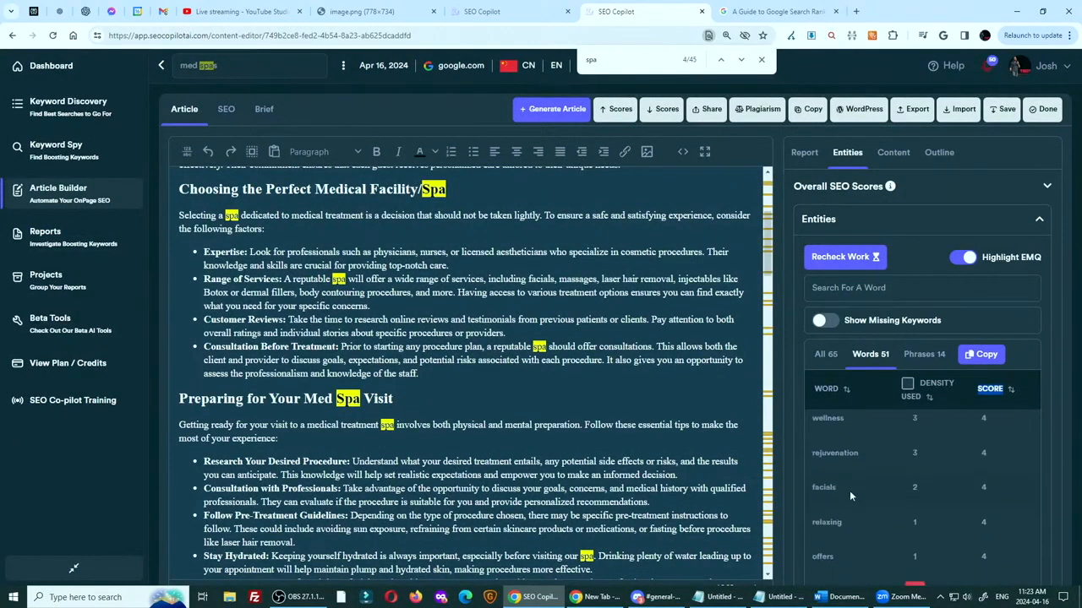
scroll(872, 466, "down", 5)
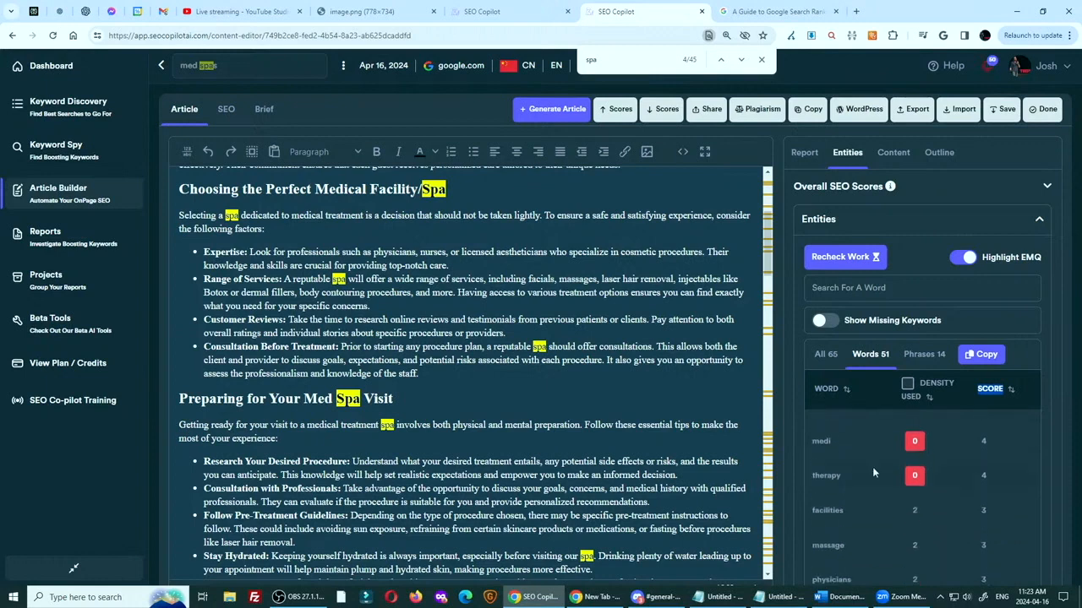
scroll(857, 454, "up", 15)
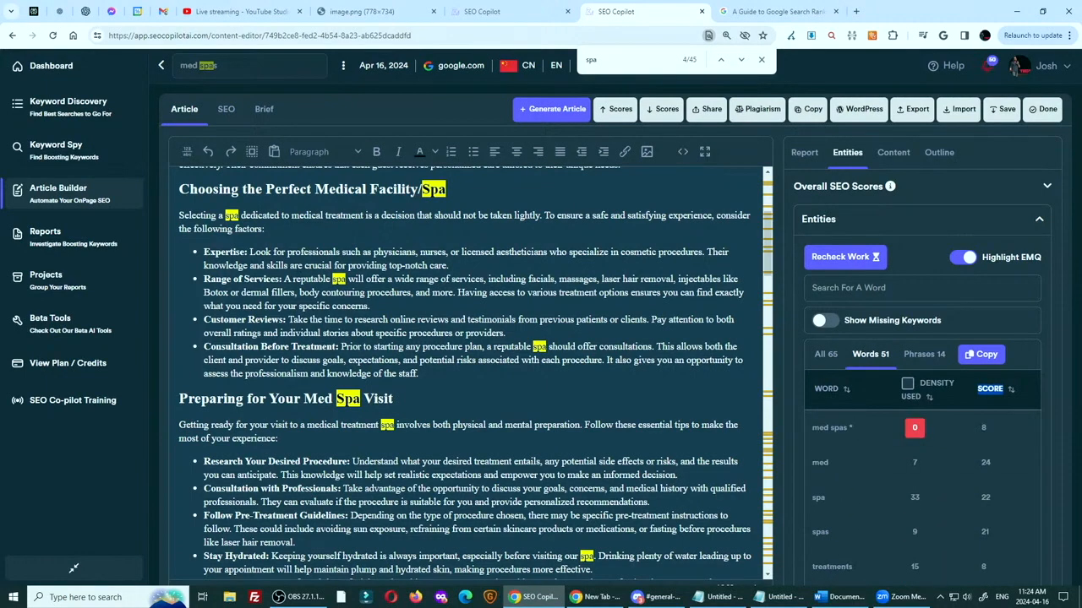
Remove "Step into a spa" from the Tranquil Ambiance paragraph so it starts with "Dedicated", and return to the overall SEO scores report
scroll(403, 275, "up", 3)
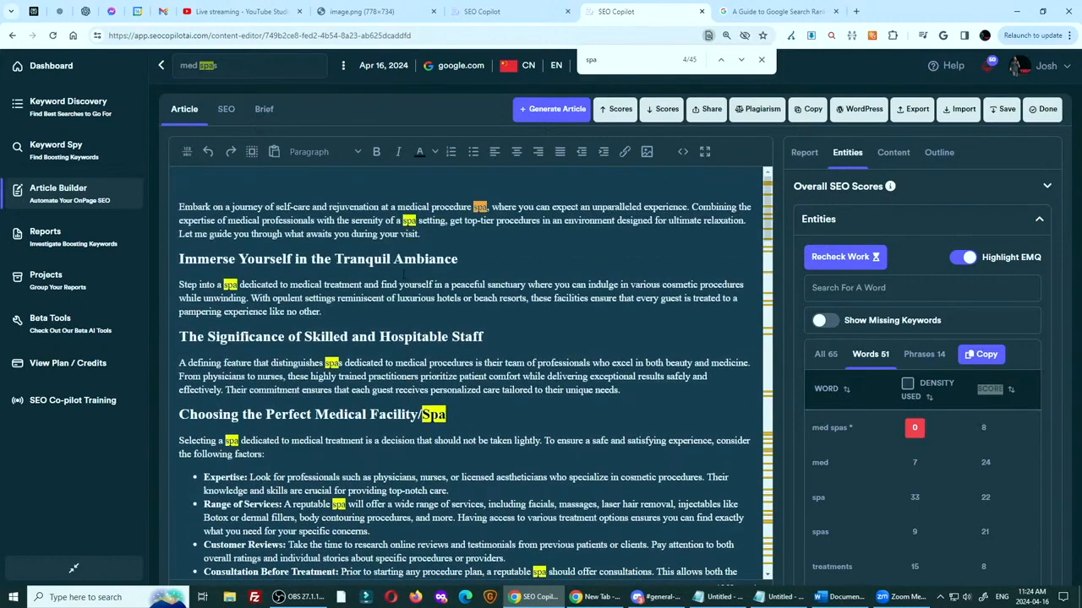
left_click_drag(243, 285, 179, 284)
type("D")
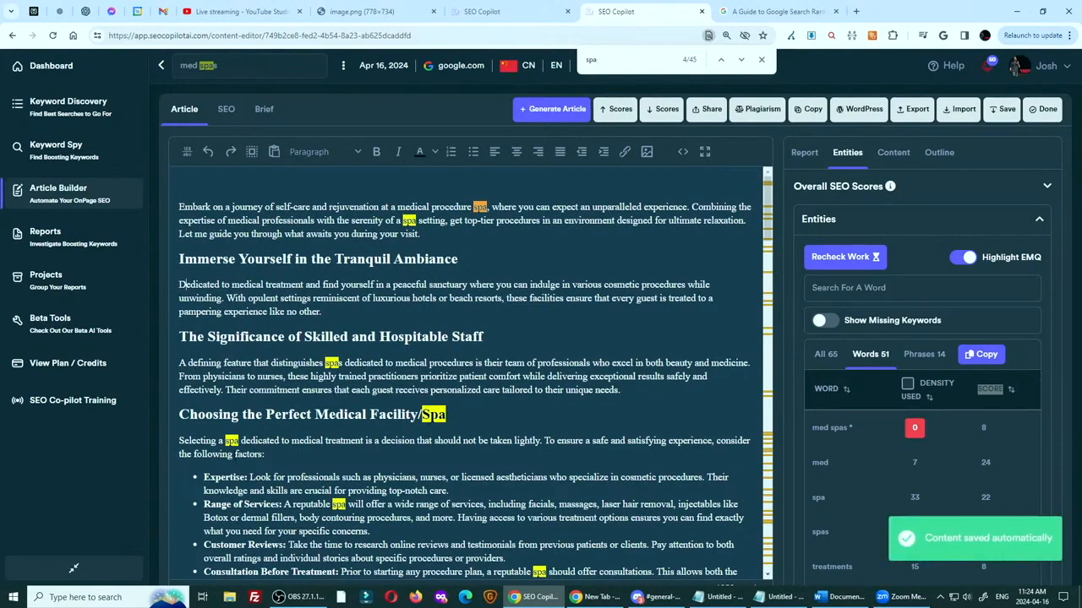
scroll(469, 372, "down", 2)
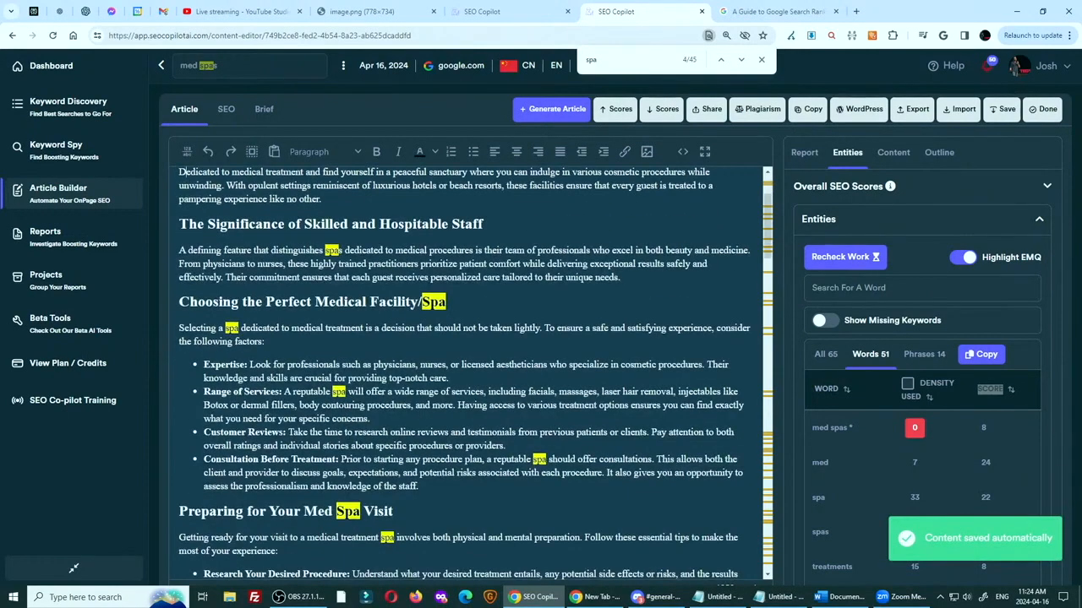
scroll(535, 243, "up", 2)
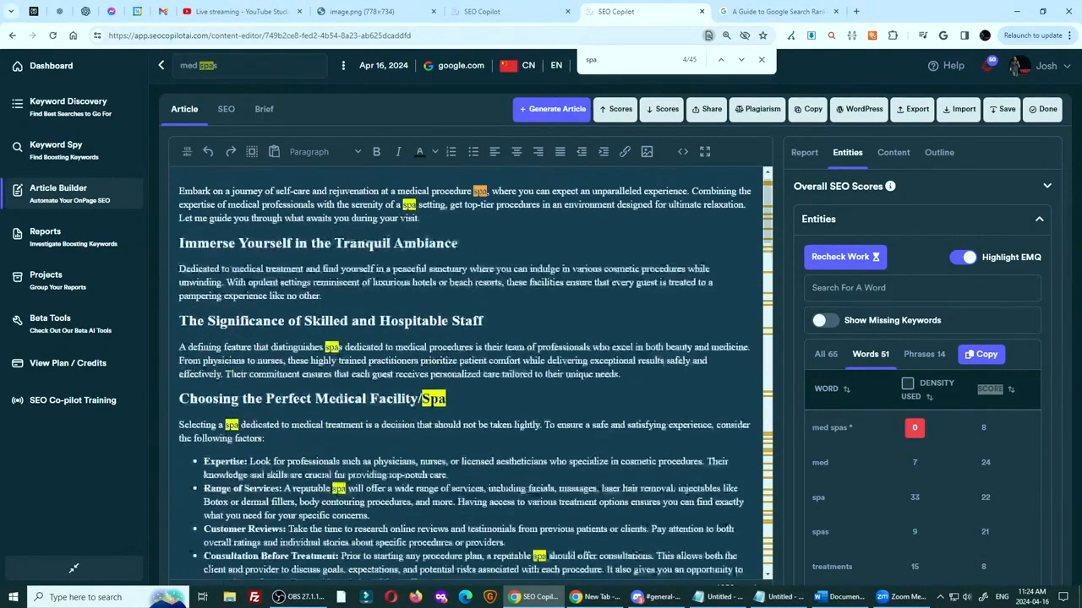
left_click(804, 153)
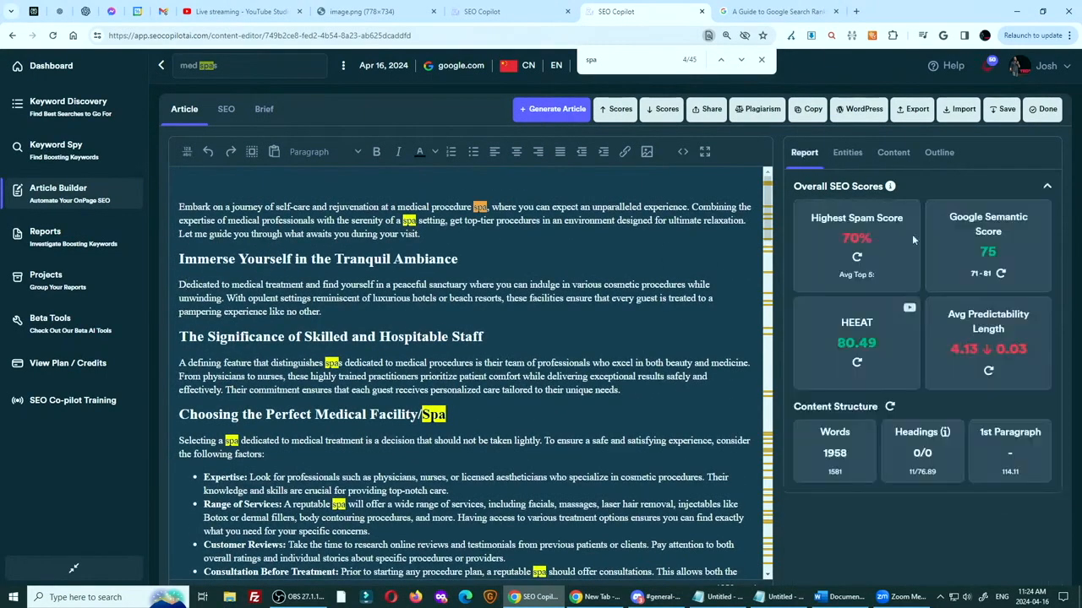
Recalculate the Highest Spam Score and examine the body spam explanation, including its flagged phrases and keyword-stuffing example
left_click(863, 256)
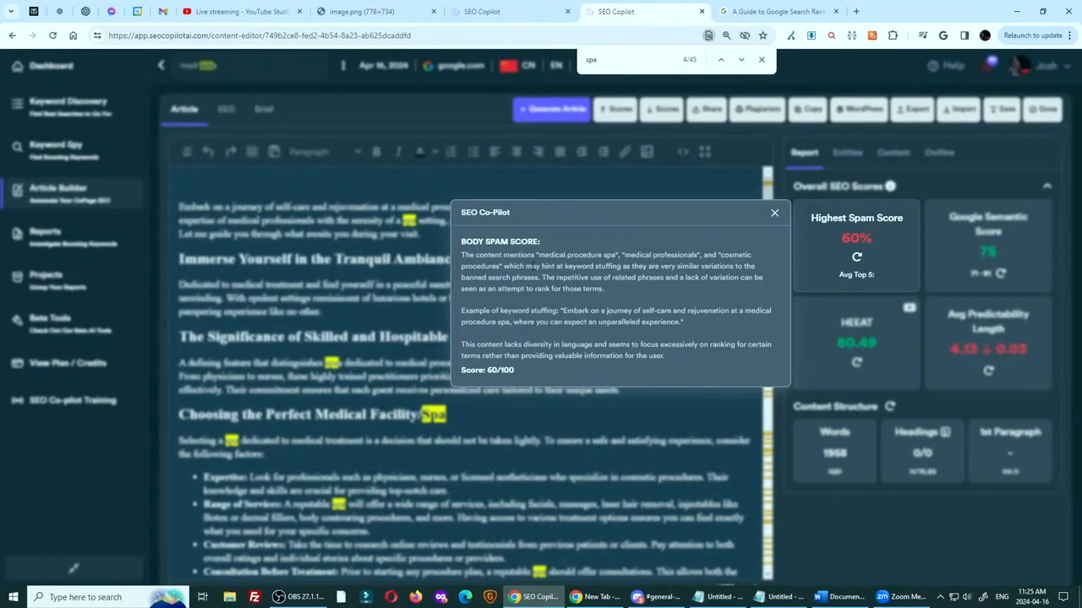
left_click_drag(531, 266, 455, 262)
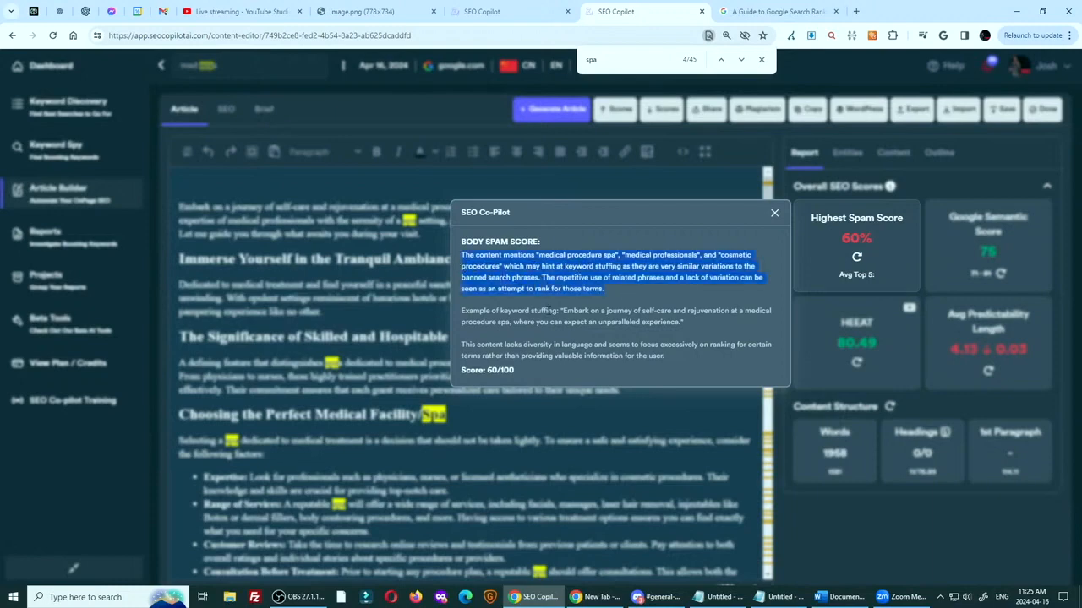
left_click_drag(561, 311, 730, 327)
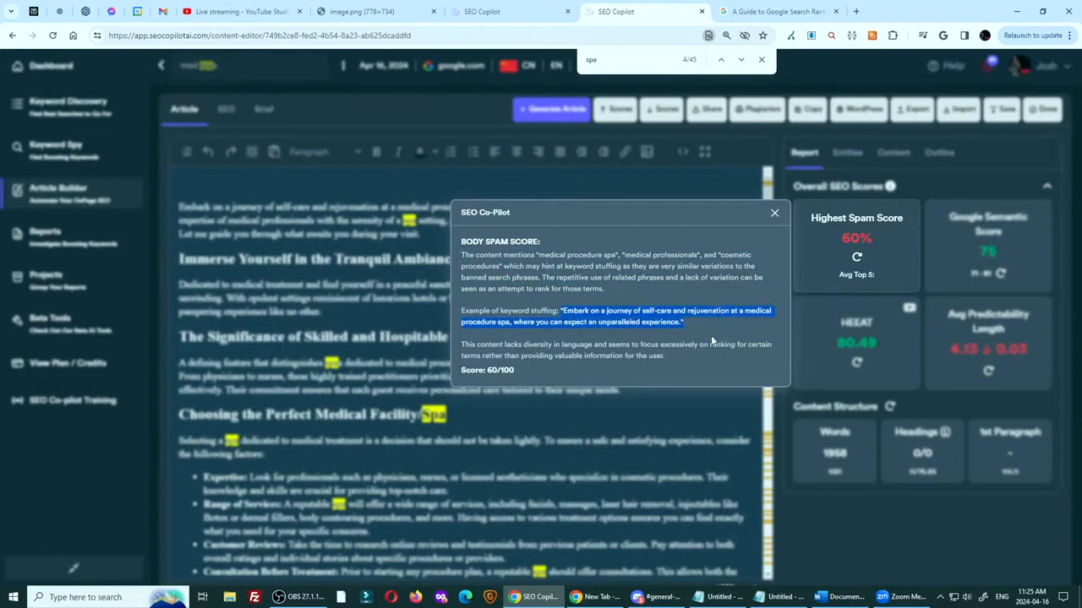
left_click_drag(563, 311, 684, 354)
left_click(775, 213)
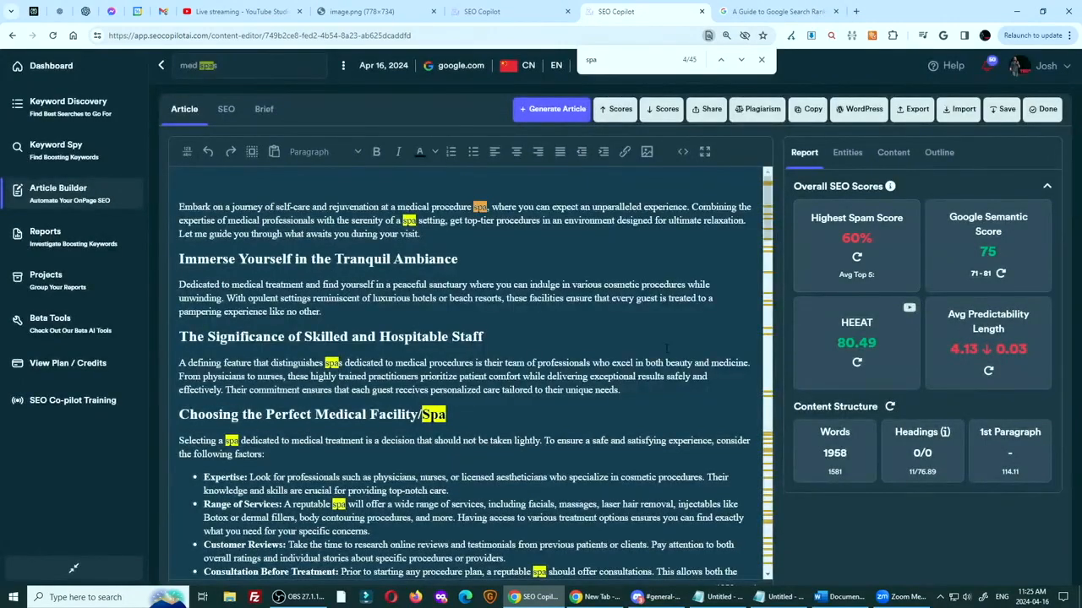
Review the highlighted "spa" mentions throughout the article and compare the article's word count with its benchmark
scroll(666, 349, "down", 5)
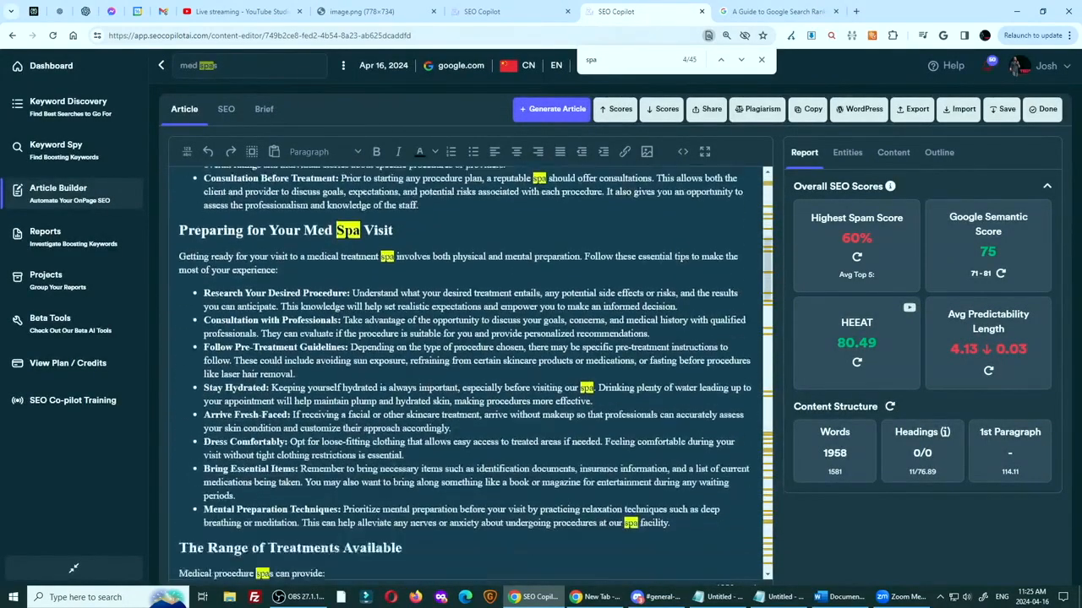
scroll(458, 464, "down", 9)
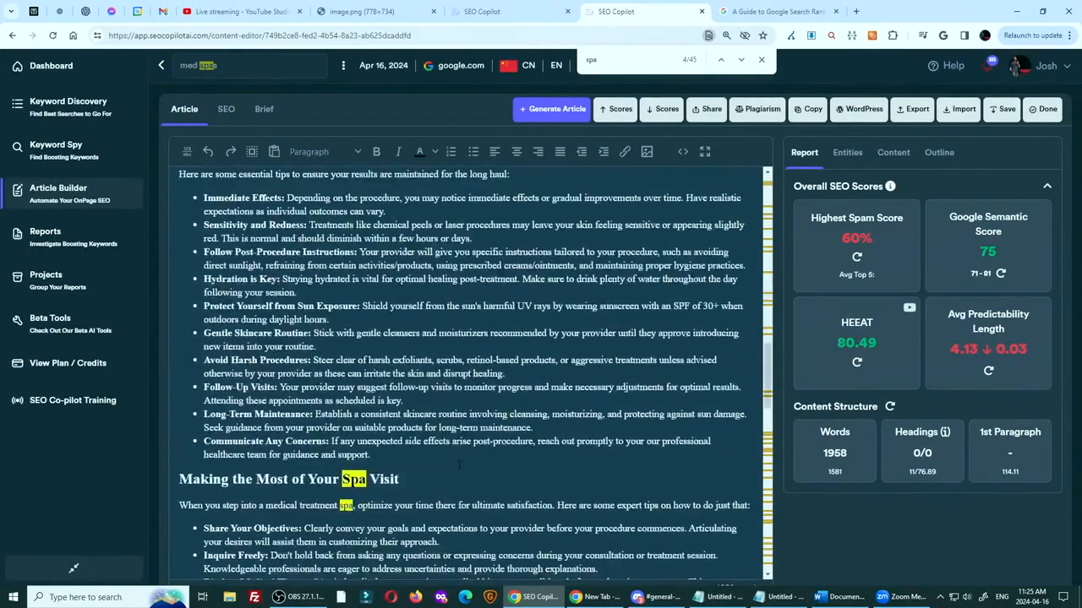
scroll(458, 464, "down", 10)
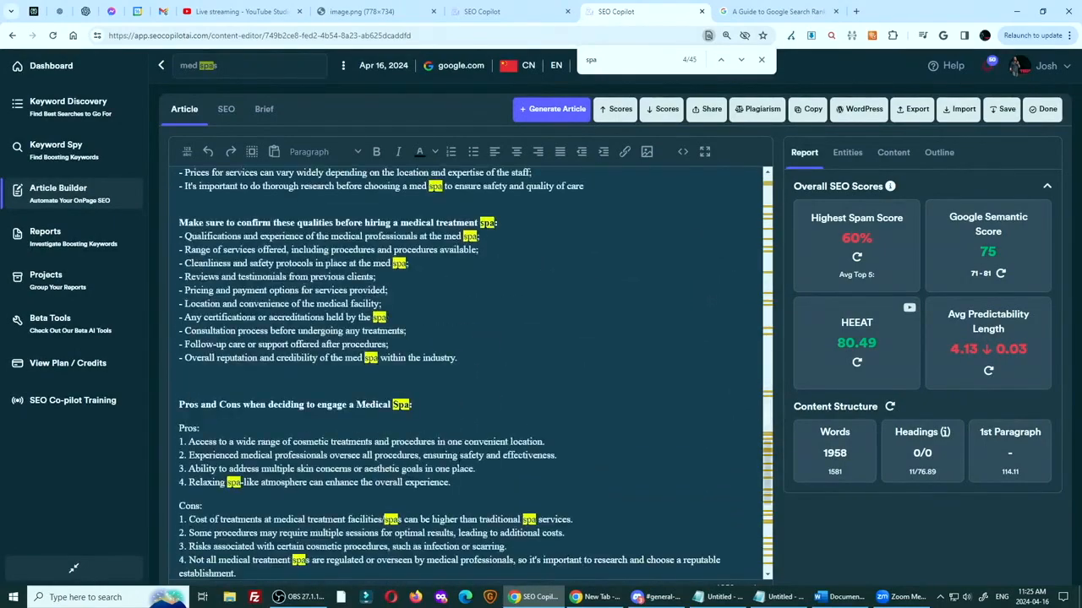
scroll(459, 461, "down", 5)
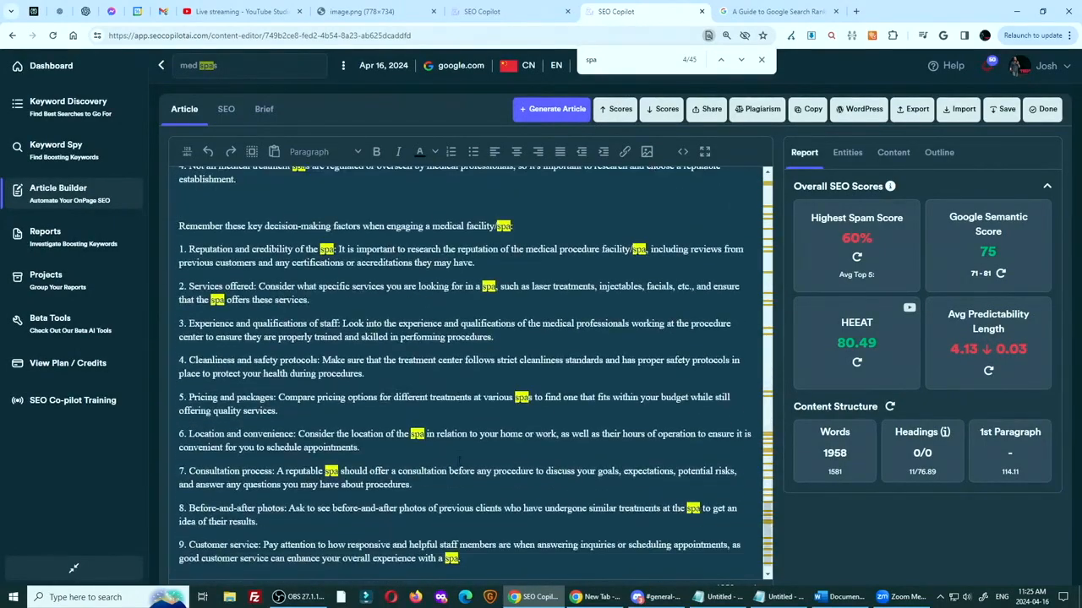
scroll(458, 460, "down", 1)
scroll(459, 460, "up", 8)
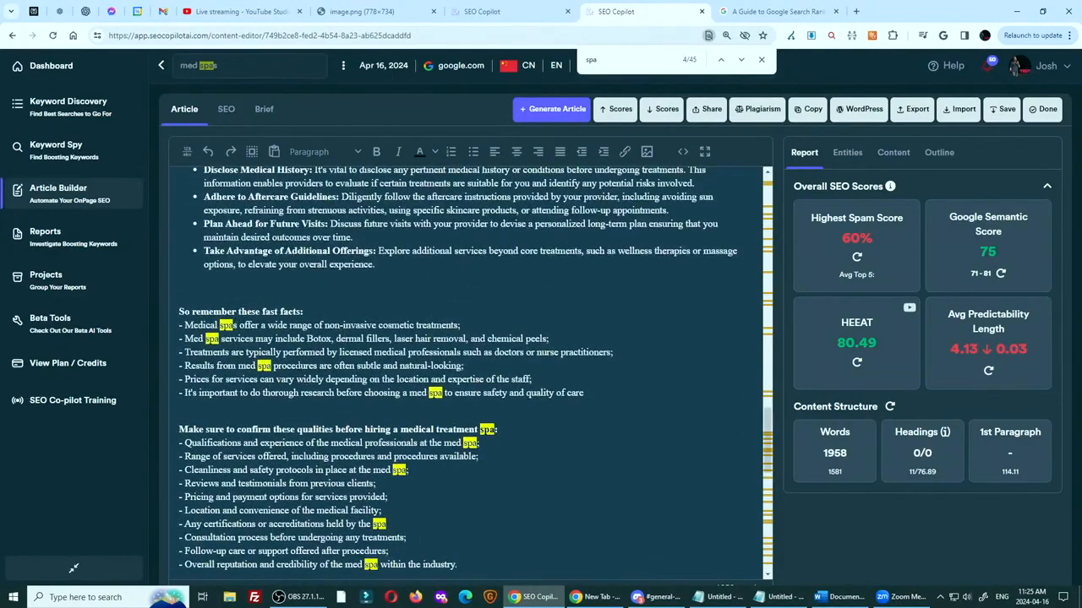
scroll(469, 372, "up", 10)
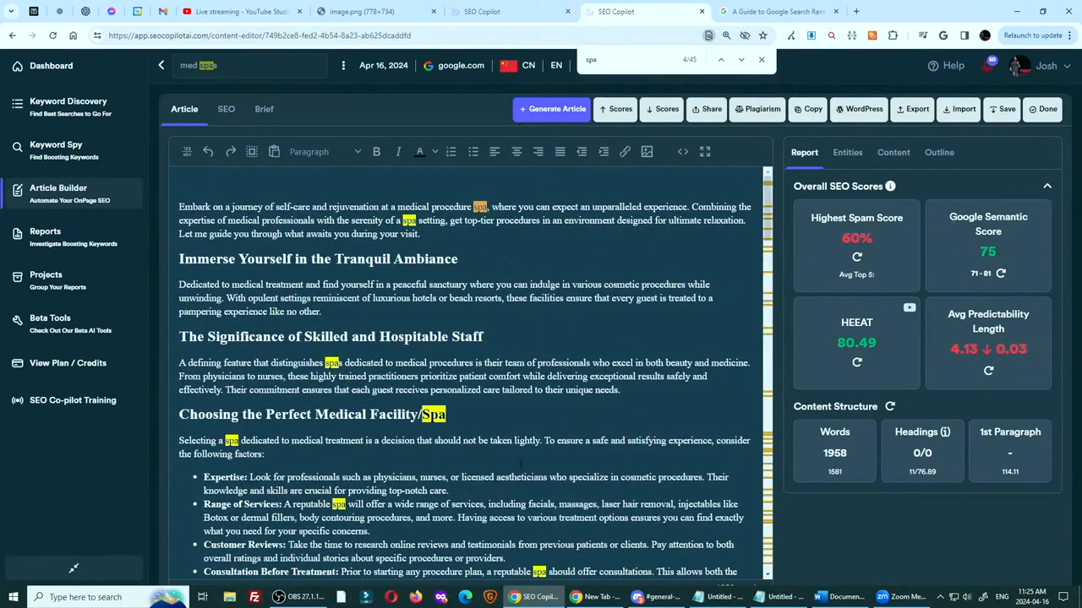
key("ctrl")
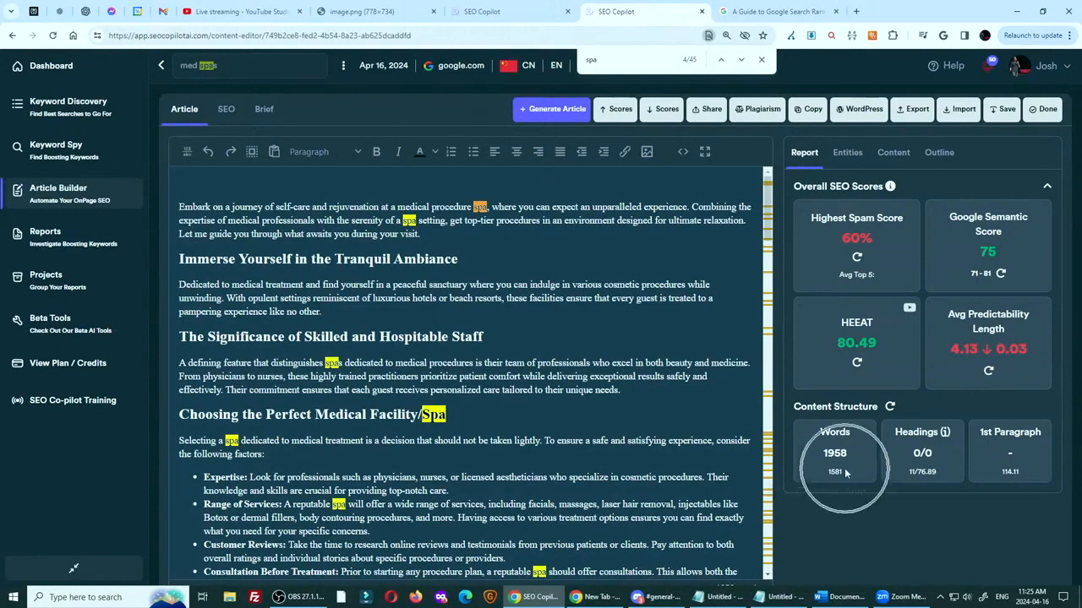
mouse_move(845, 468)
key("ctrl")
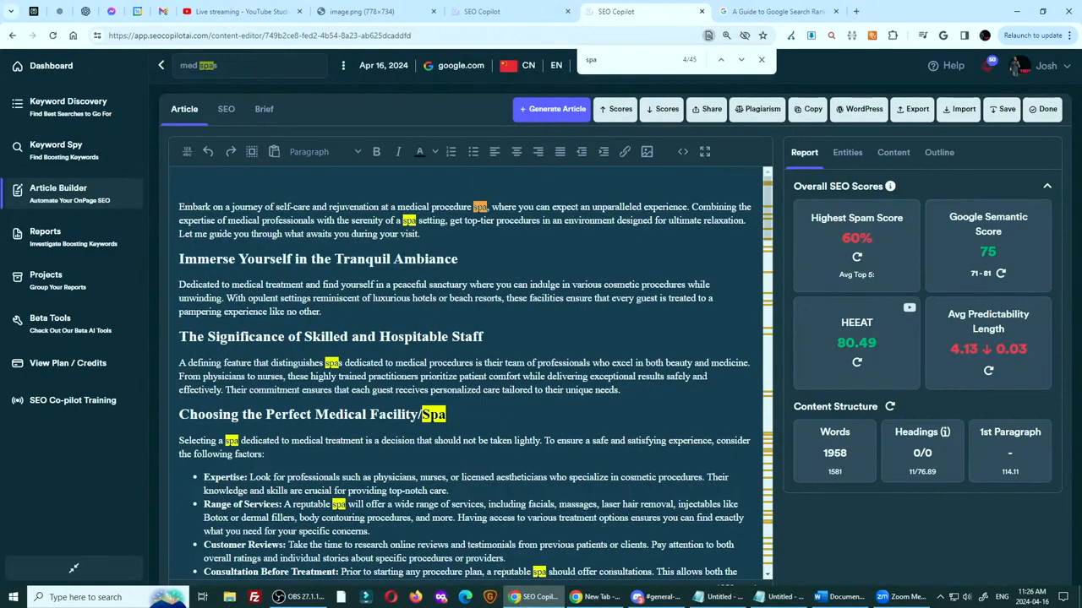
Reopen the Highest Spam Score explanation and examine the body spam reasoning and the score given at its end
left_click(856, 238)
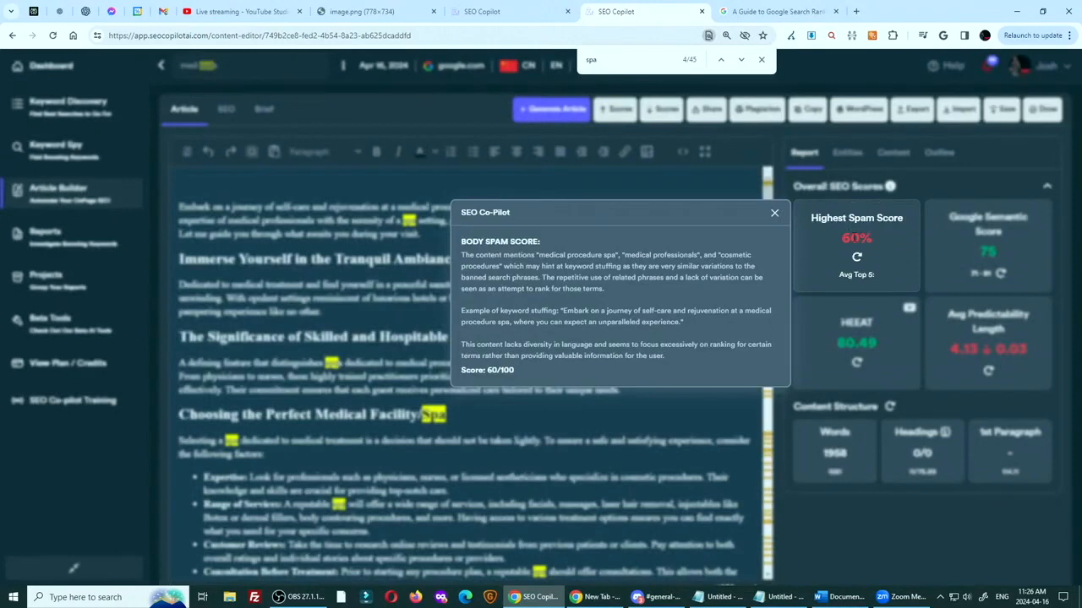
left_click(774, 213)
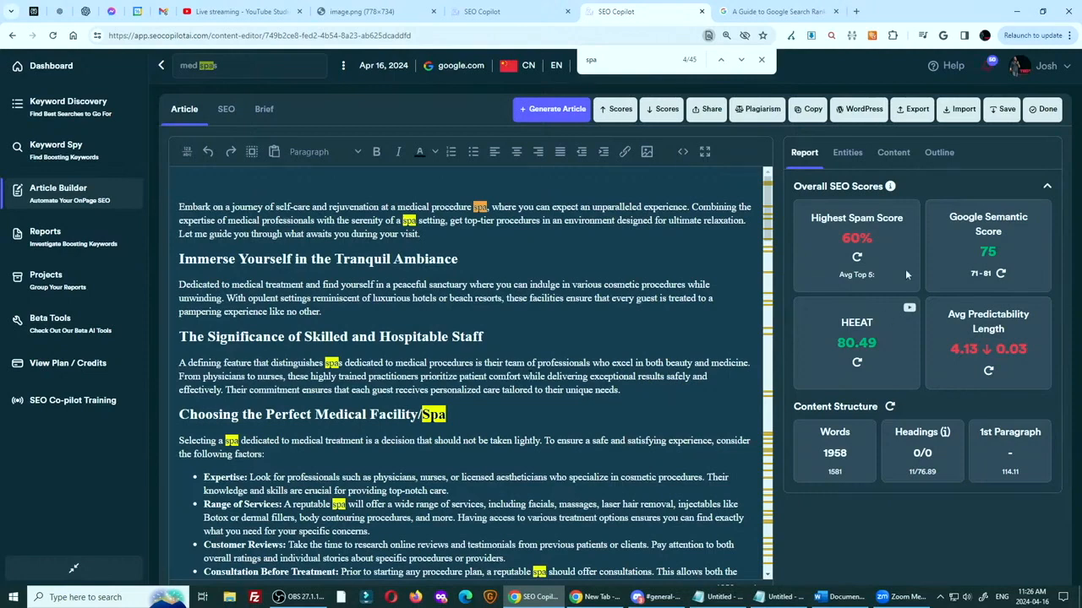
left_click(857, 241)
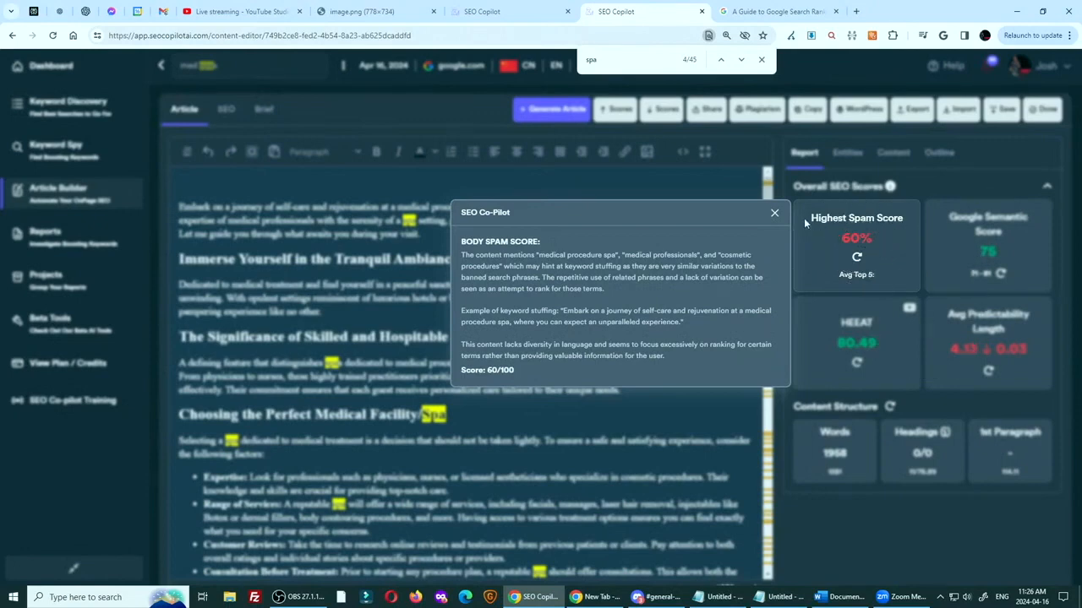
left_click(774, 213)
left_click(837, 233)
left_click(856, 239)
left_click(506, 380)
left_click_drag(506, 380, 550, 382)
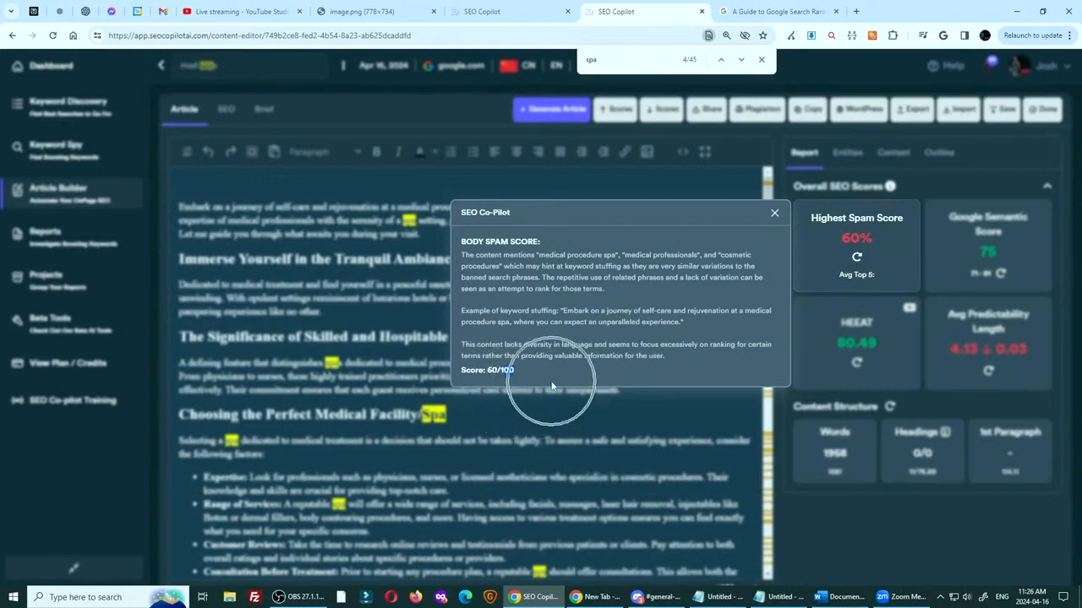
left_click(550, 382)
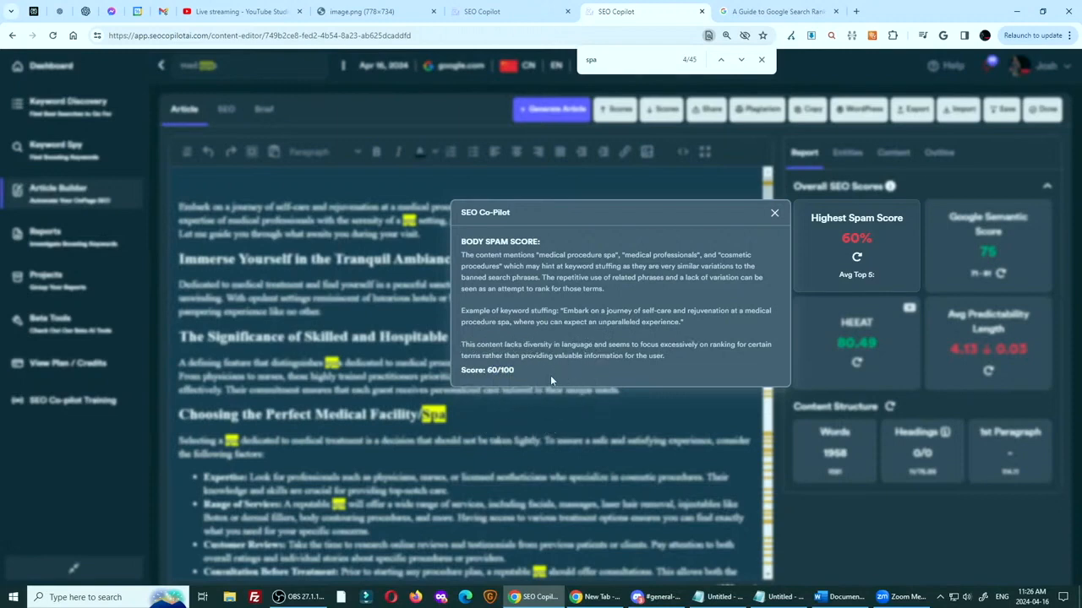
left_click(551, 375)
left_click(551, 374)
left_click(393, 221)
left_click(774, 218)
Recheck the "spa" mentions in the pros and cons and the decision-making factors, and return to the article's introduction
scroll(520, 334, "down", 15)
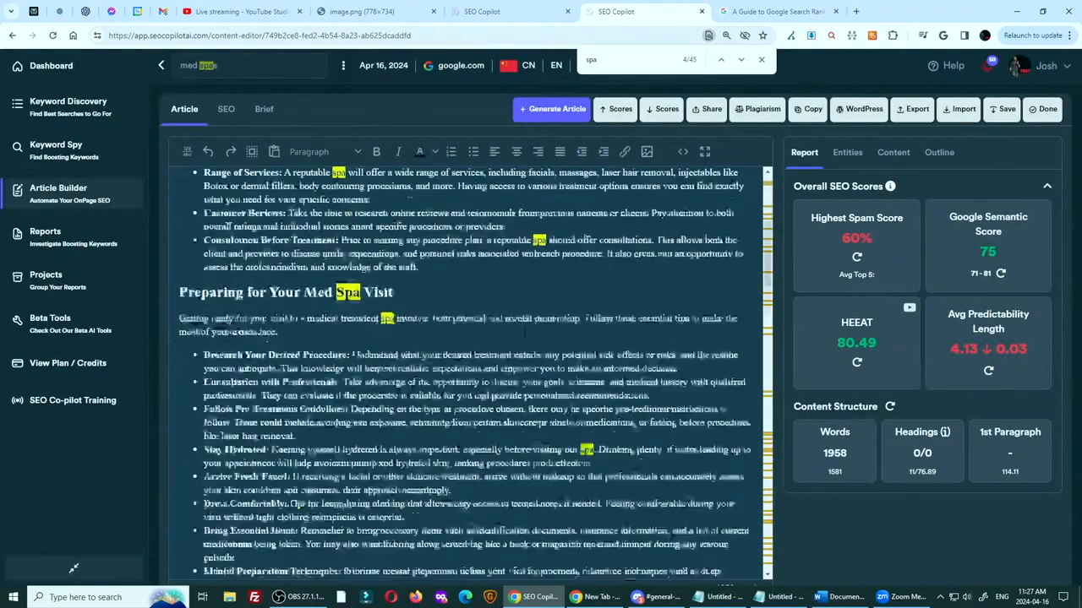
scroll(519, 333, "down", 3)
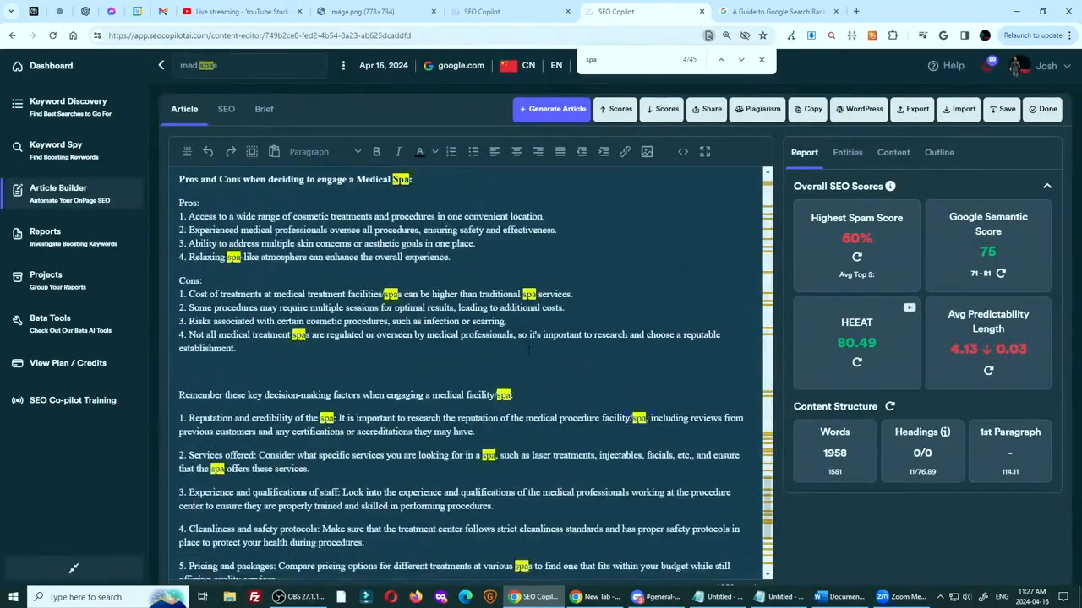
scroll(520, 334, "down", 2)
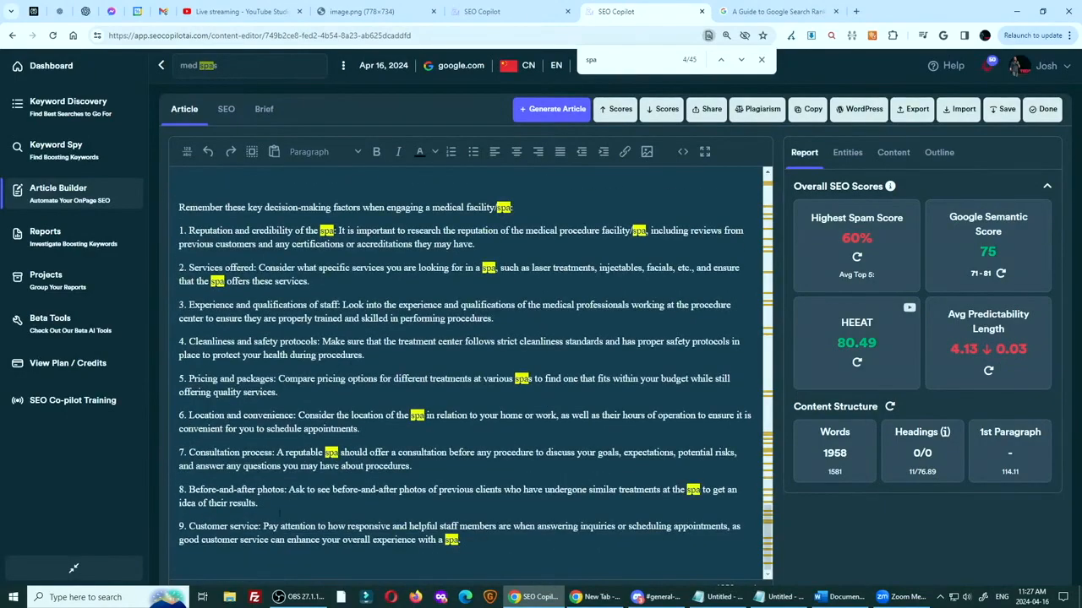
scroll(469, 372, "up", 8)
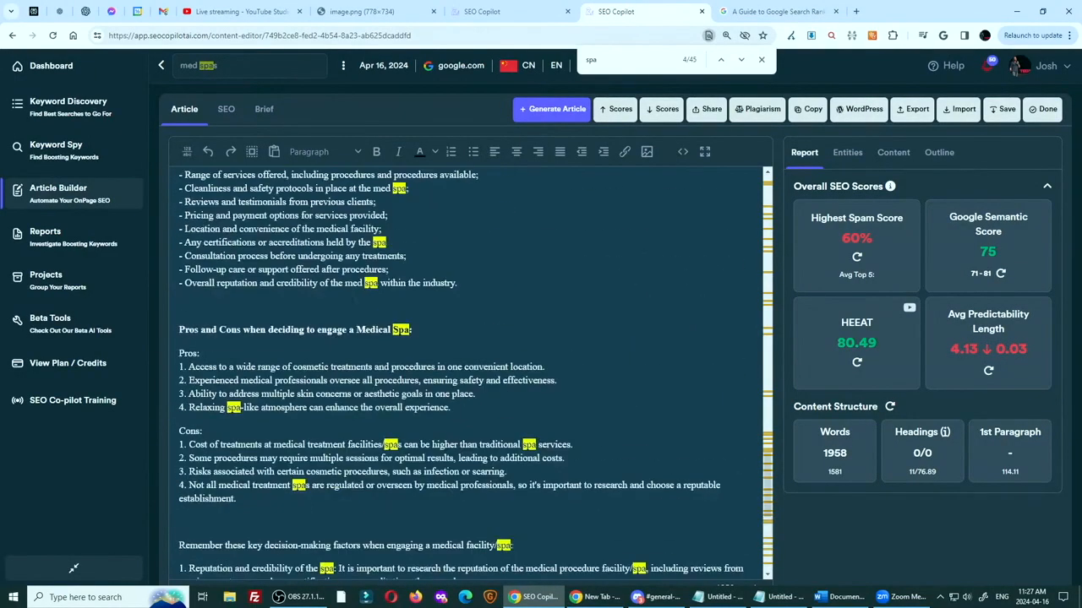
scroll(469, 372, "down", 8)
scroll(469, 372, "up", 10)
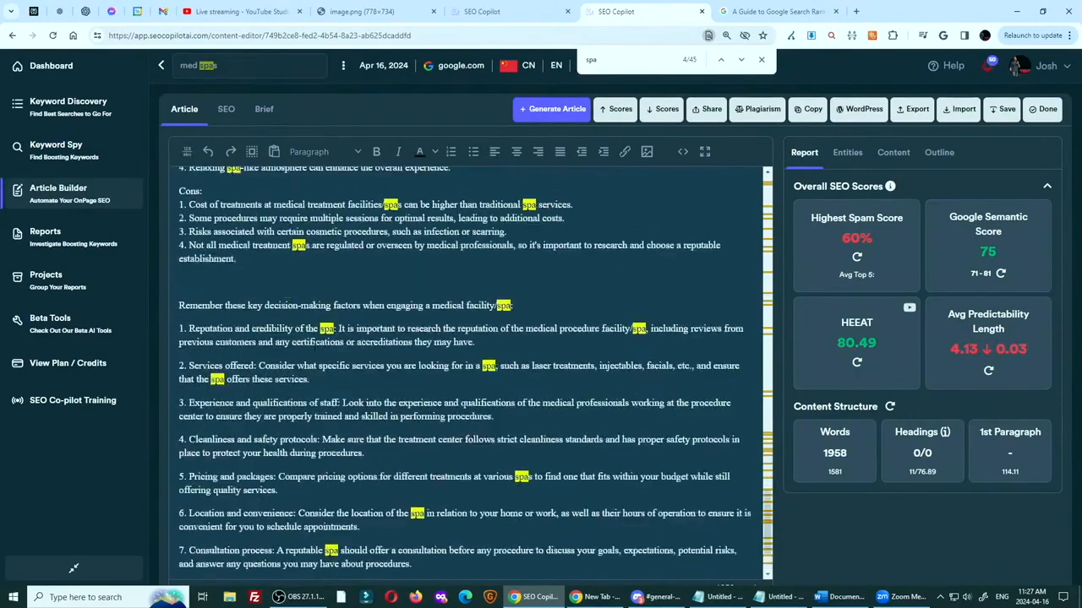
scroll(470, 371, "up", 10)
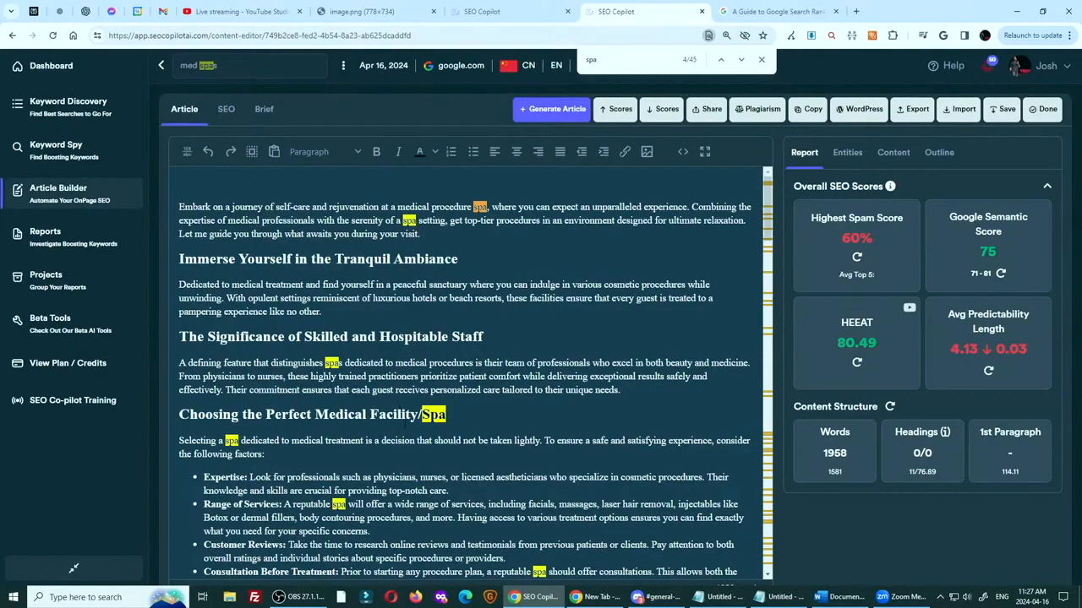
key("alt+Tab")
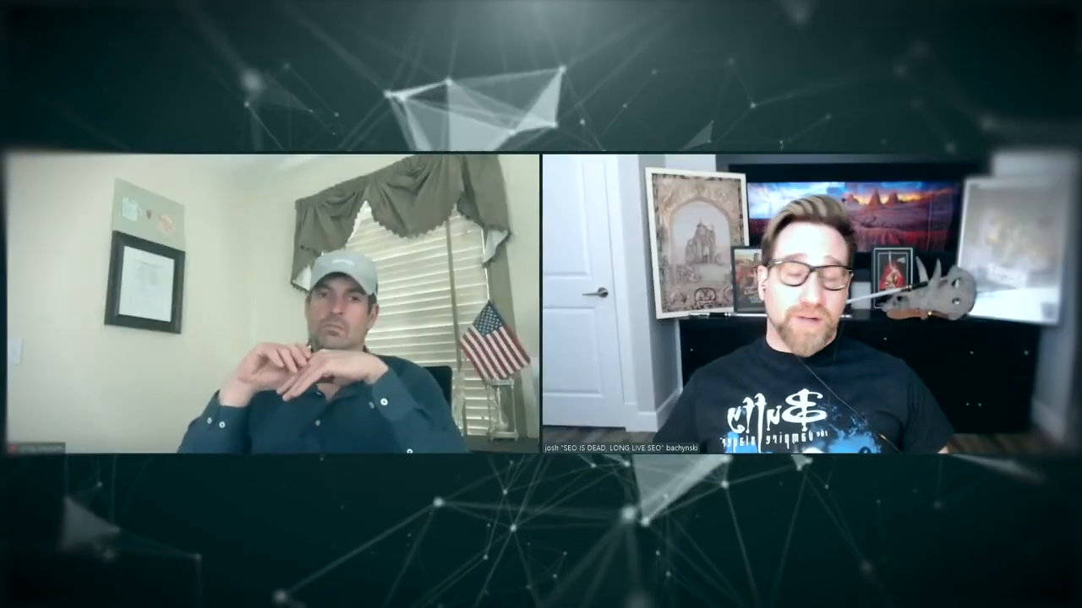
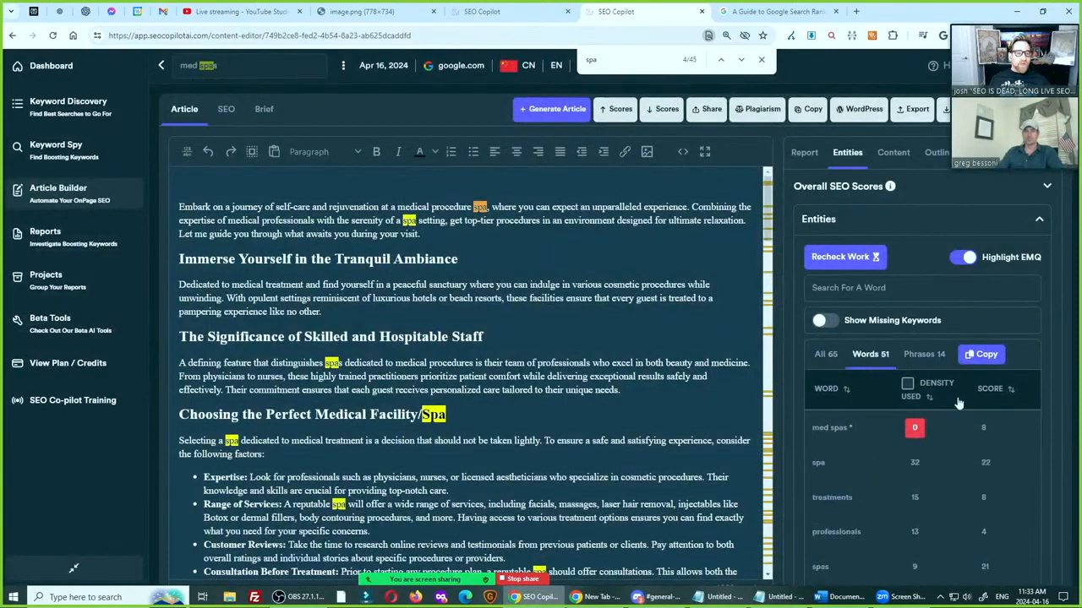
Sort the entity words by score from highest to lowest and examine how often each one is used
double_click(989, 389)
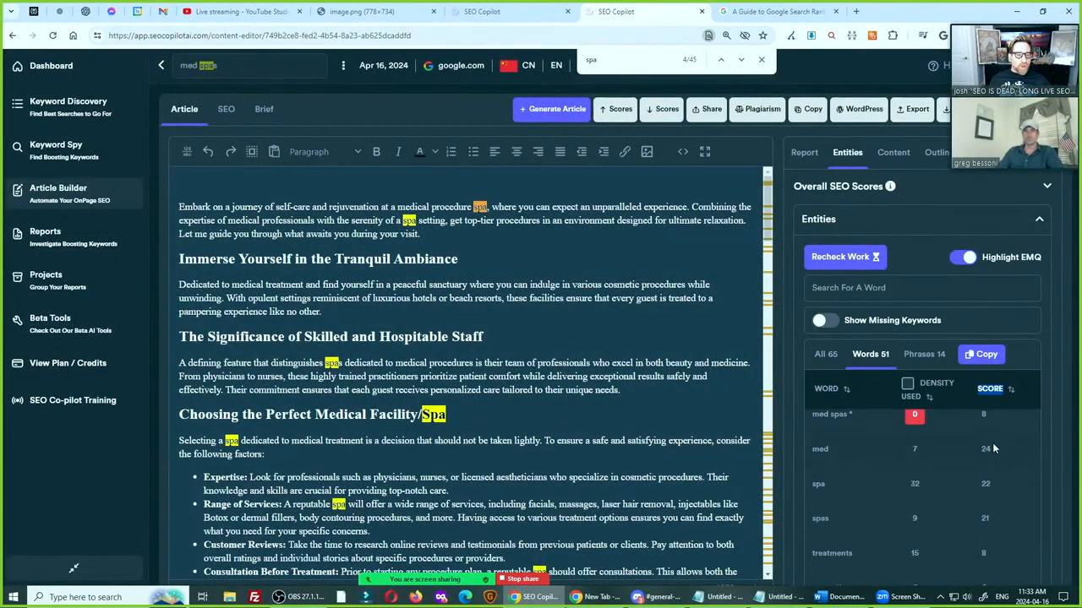
scroll(994, 449, "up", 1)
scroll(1072, 446, "down", 2)
scroll(921, 364, "up", 1)
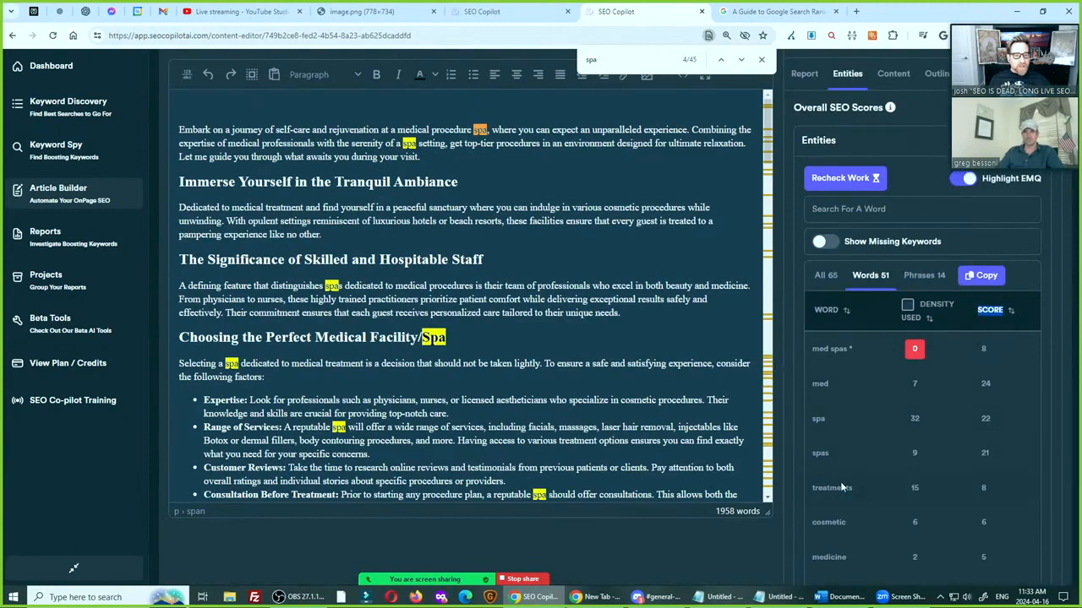
scroll(841, 490, "down", 3)
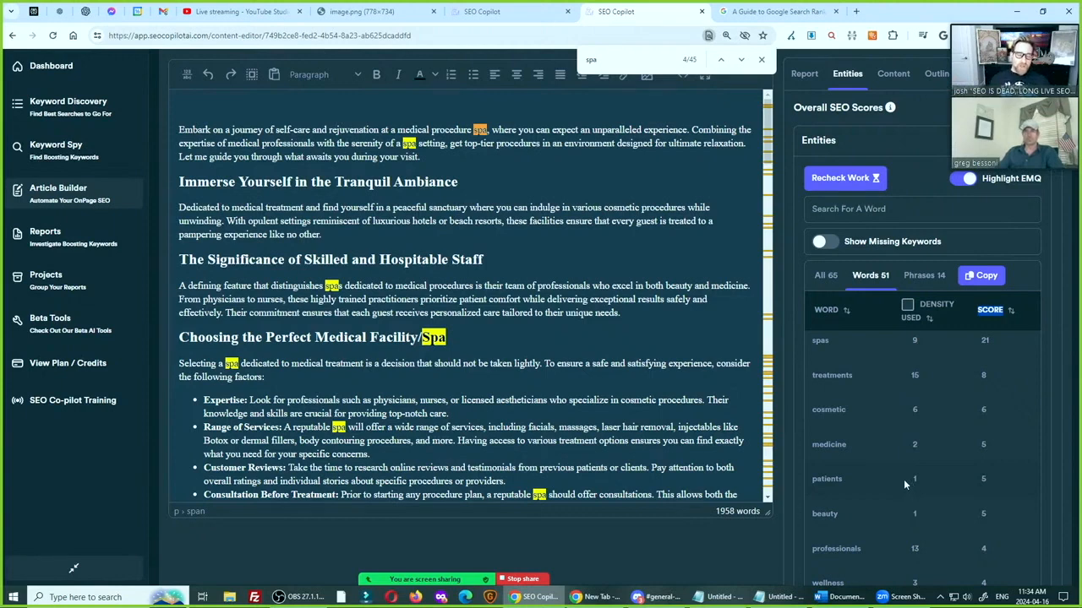
scroll(957, 443, "up", 5)
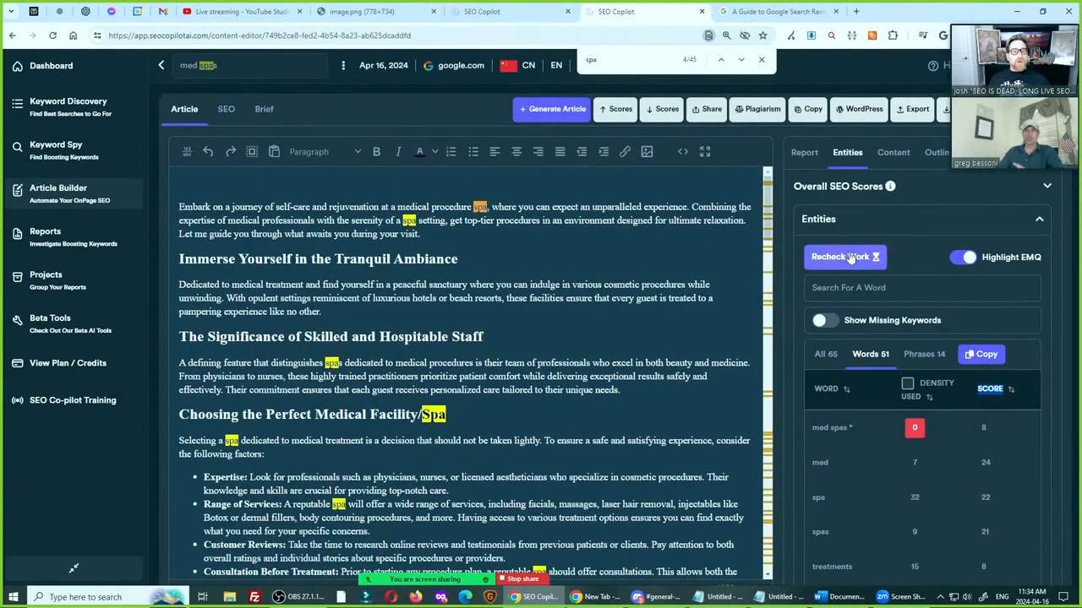
scroll(1045, 457, "down", 1)
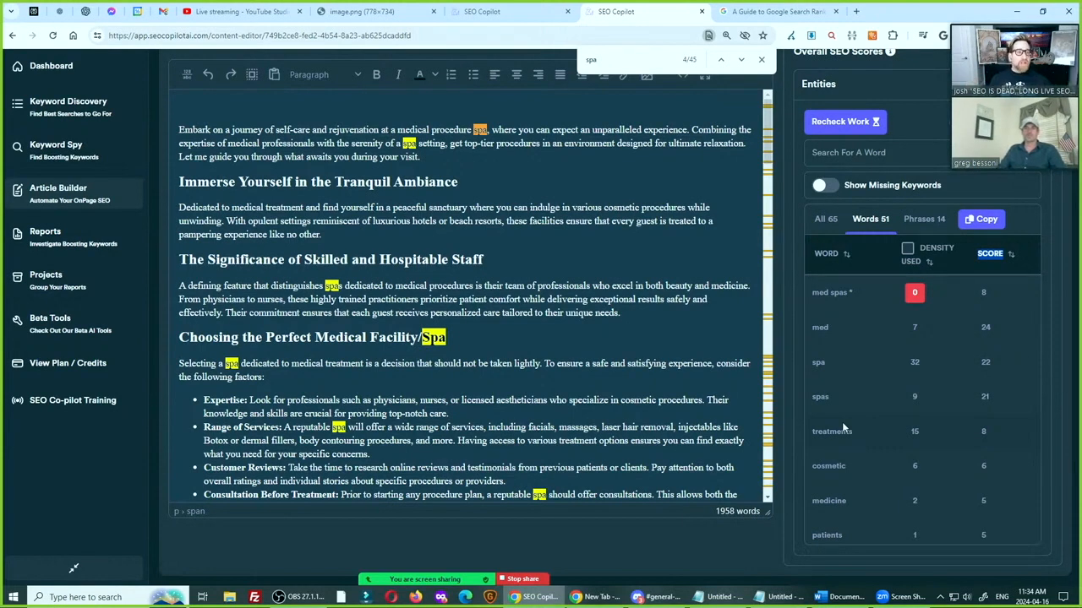
scroll(865, 369, "up", 1)
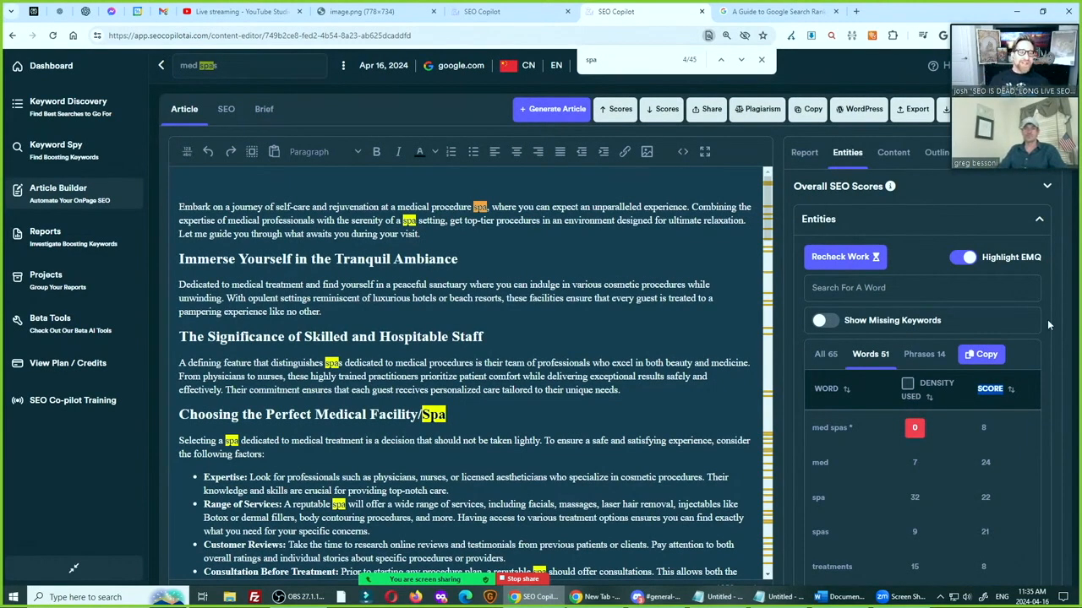
Return to the overall SEO scores report, point out the Google Semantic Score and check the Highest Spam Score explanation
left_click(805, 152)
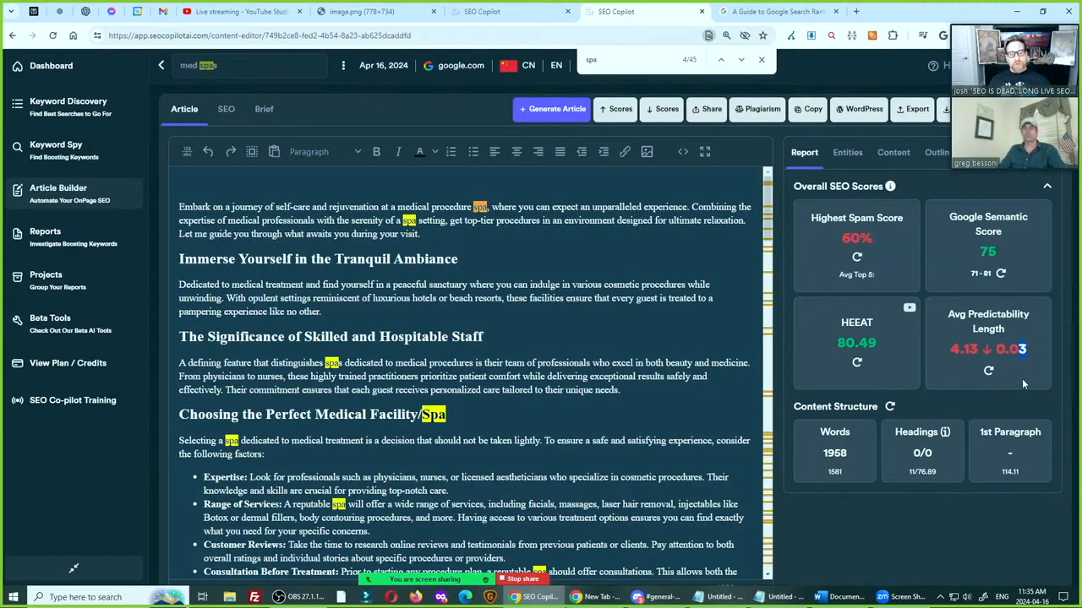
key("ctrl")
key("ctrl")
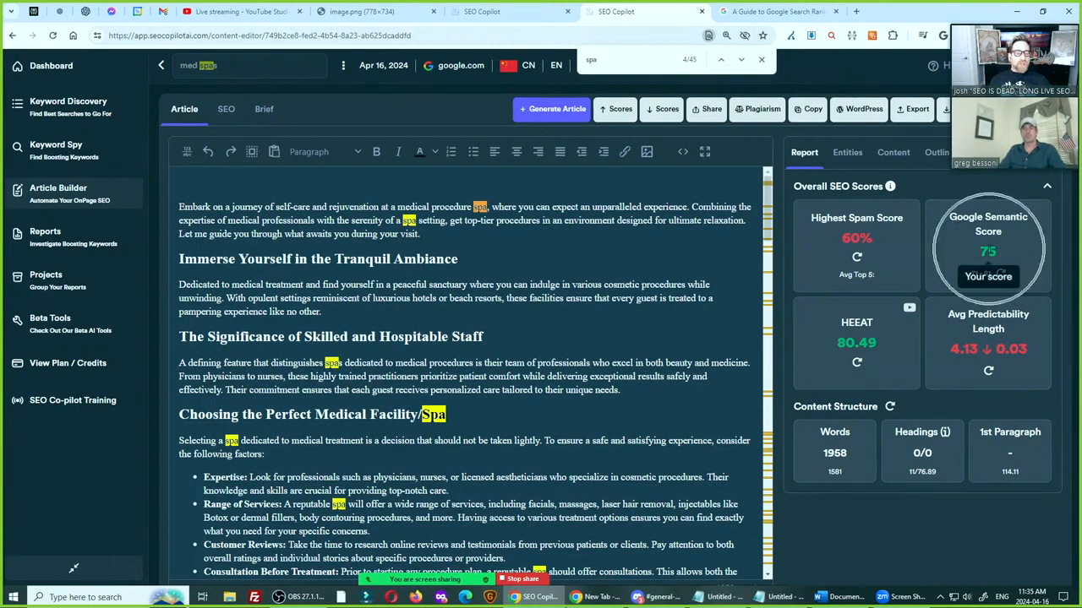
key("ctrl")
left_click(856, 245)
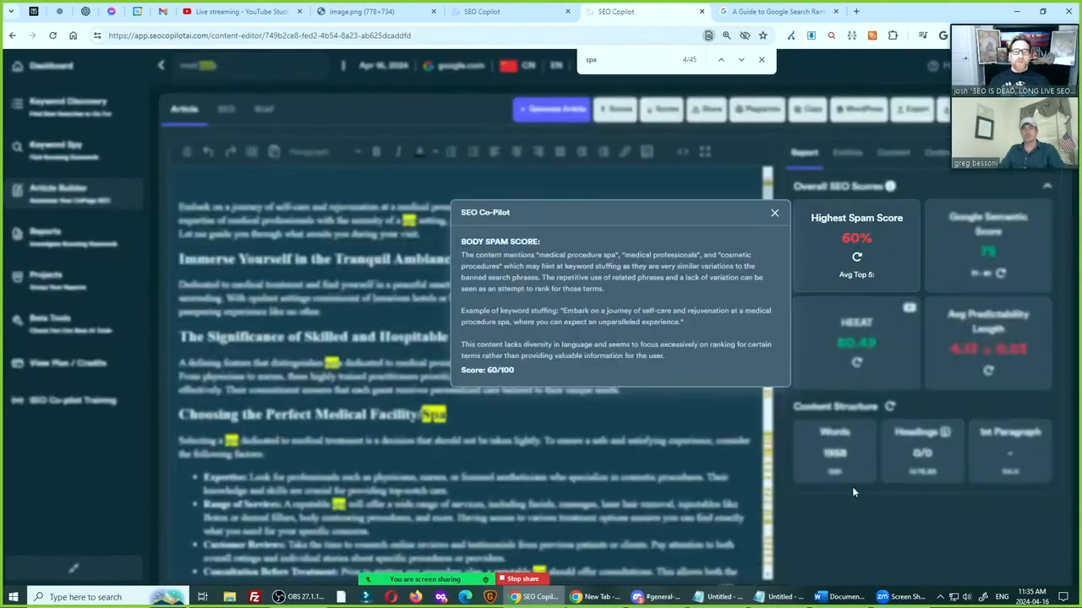
left_click(774, 213)
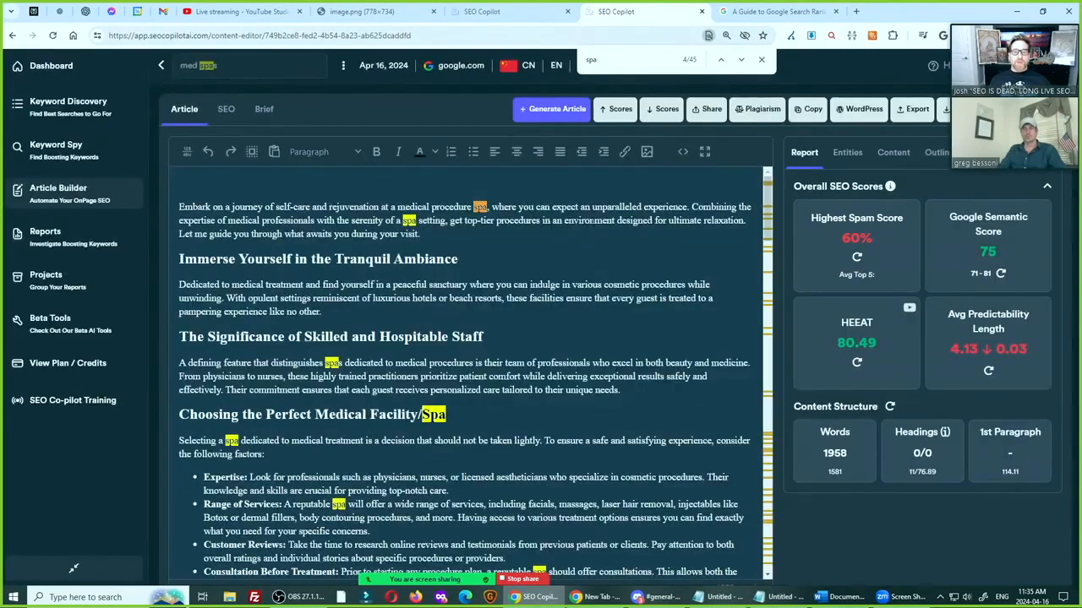
Regenerate the article with the existing author, angle and perks settings, the Bottom sales cycle and the meta description included
scroll(465, 381, "down", 10)
scroll(423, 341, "down", 15)
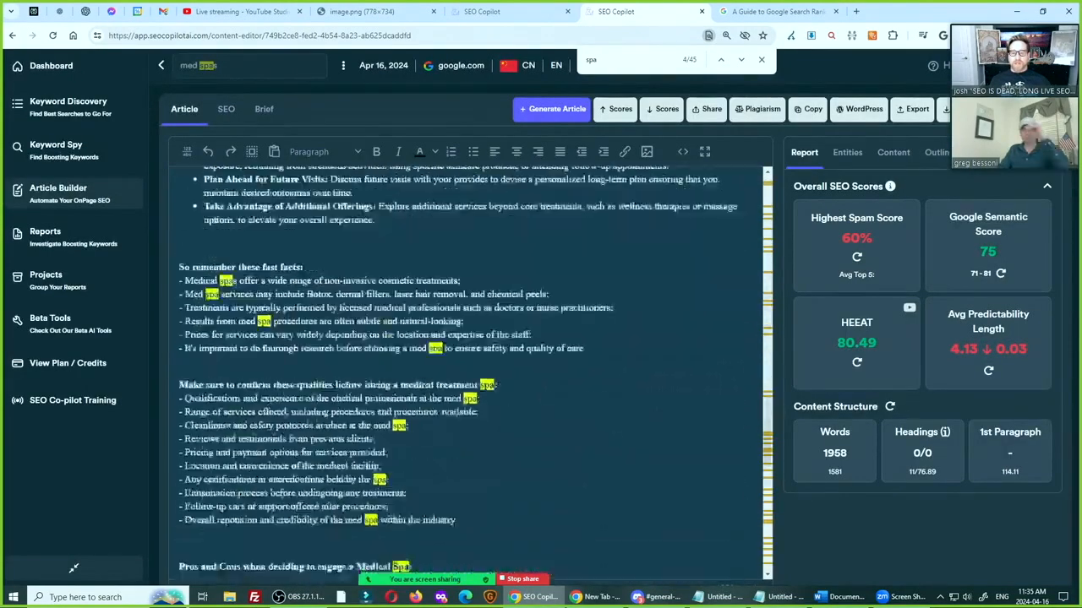
scroll(422, 340, "up", 15)
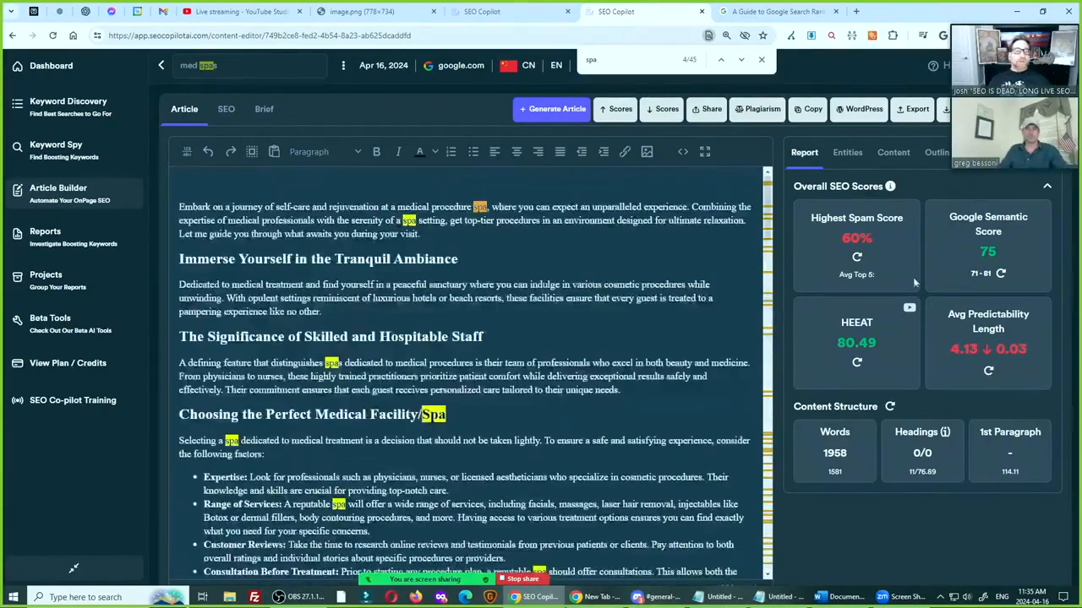
left_click(559, 111)
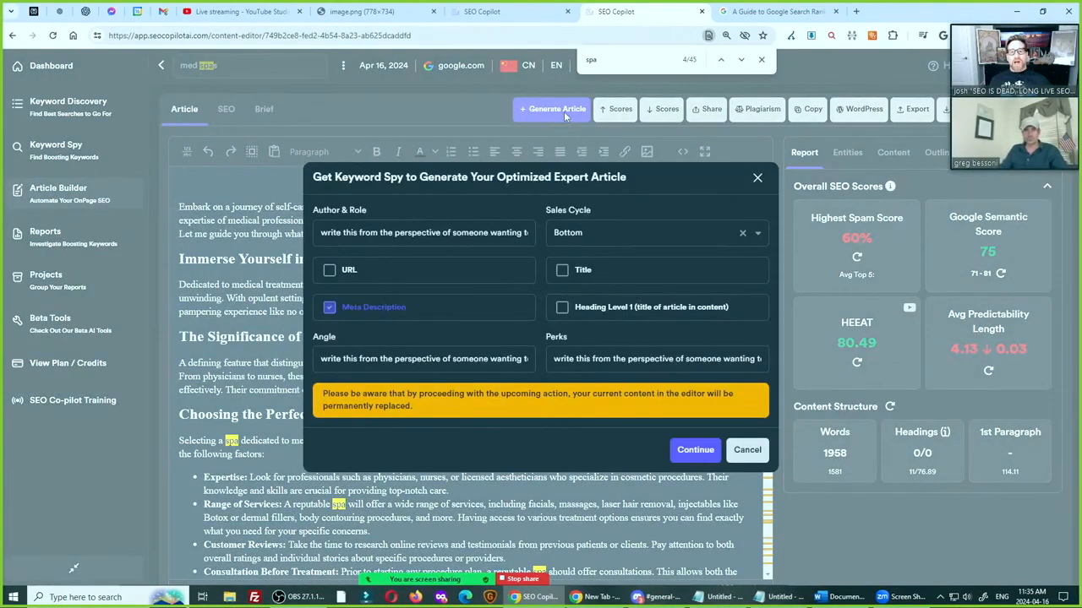
left_click(698, 457)
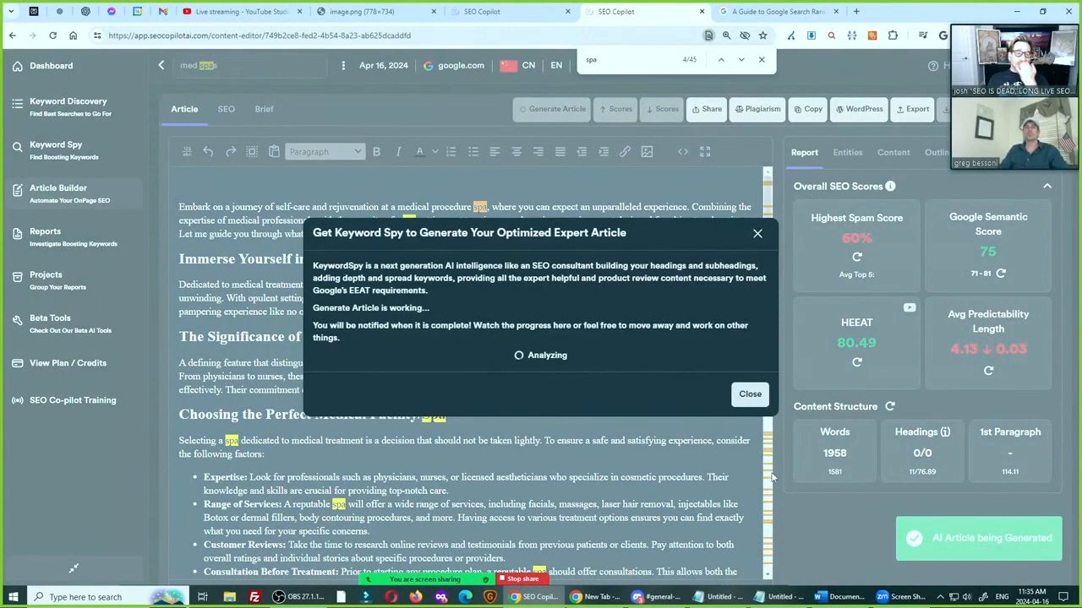
key("ctrl")
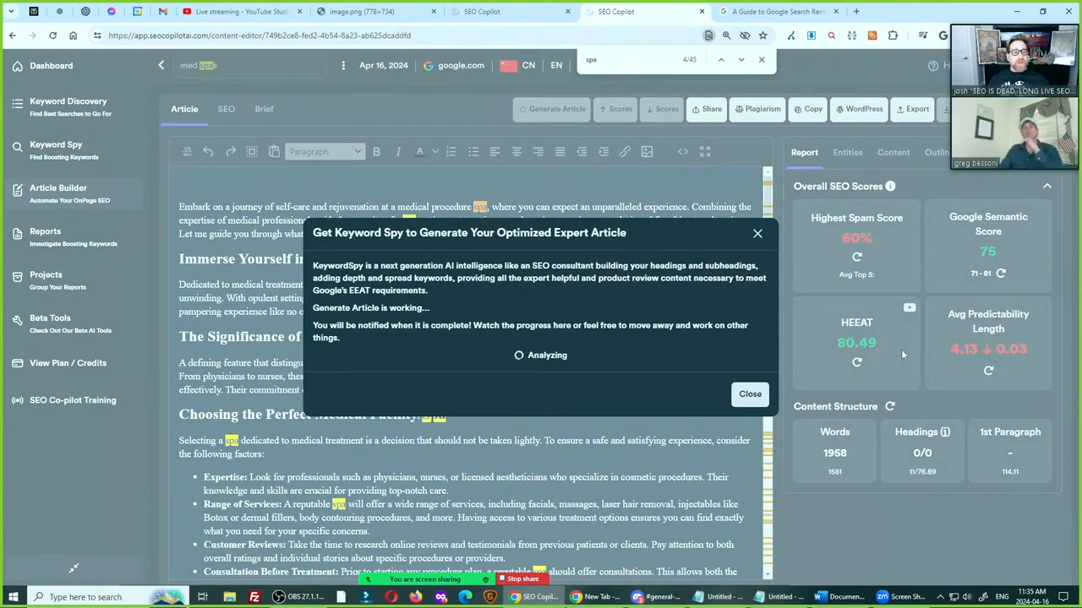
key("ctrl")
key("ctrl")
key("ctrl")
key("ctrl")
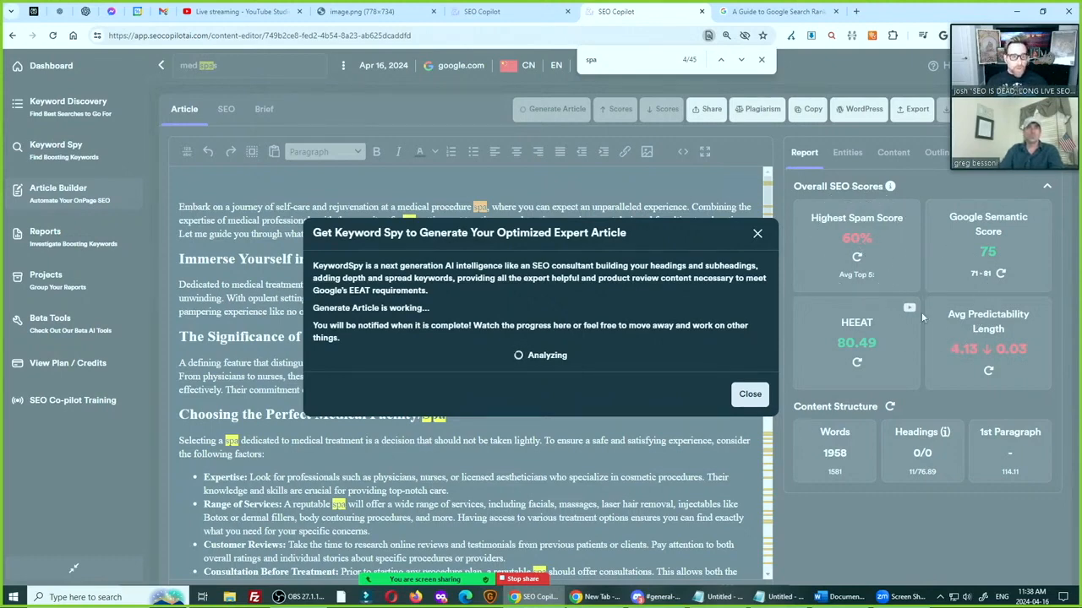
left_click(852, 237)
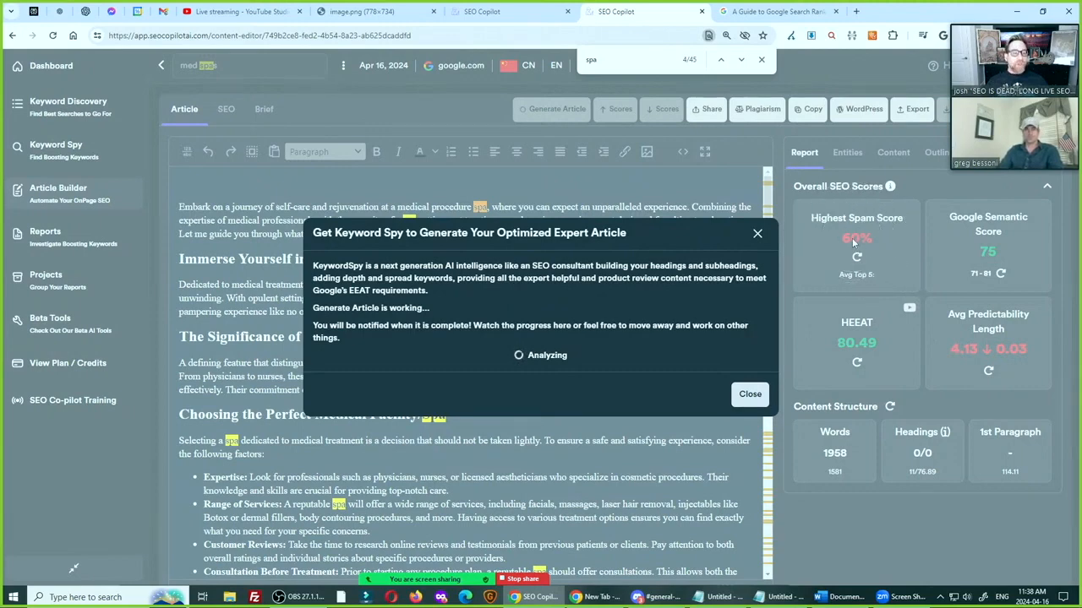
mouse_move(854, 540)
left_mouse_down()
mouse_move(979, 496)
mouse_move(951, 491)
mouse_move(908, 507)
mouse_move(927, 565)
mouse_move(858, 524)
mouse_move(875, 503)
mouse_move(1019, 524)
mouse_move(1005, 536)
mouse_move(829, 549)
mouse_move(830, 526)
mouse_move(884, 490)
mouse_move(907, 522)
left_mouse_up()
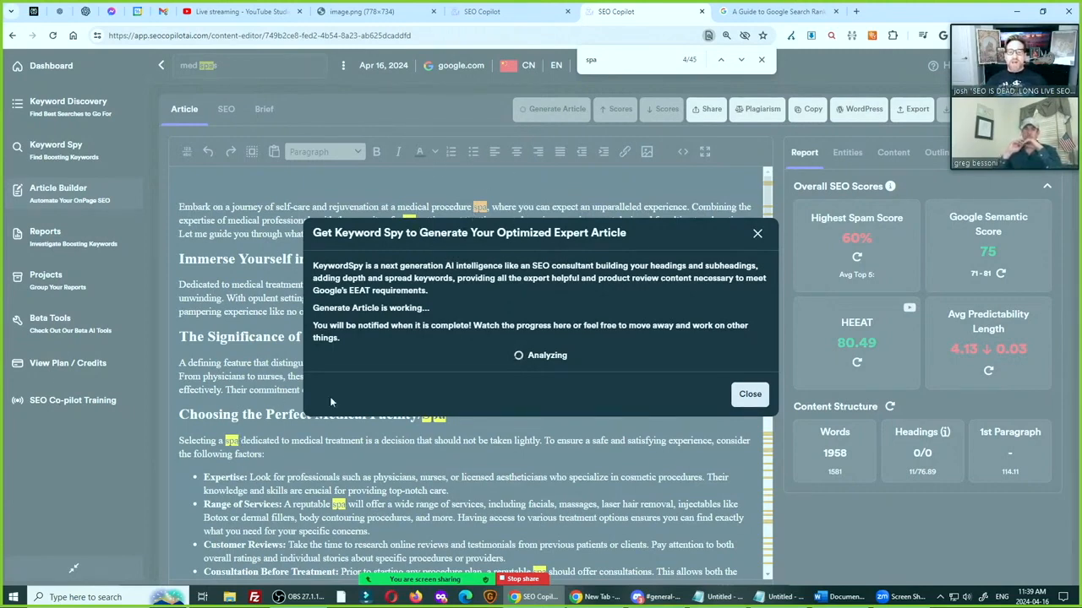
scroll(293, 373, "down", 1)
scroll(293, 373, "up", 1)
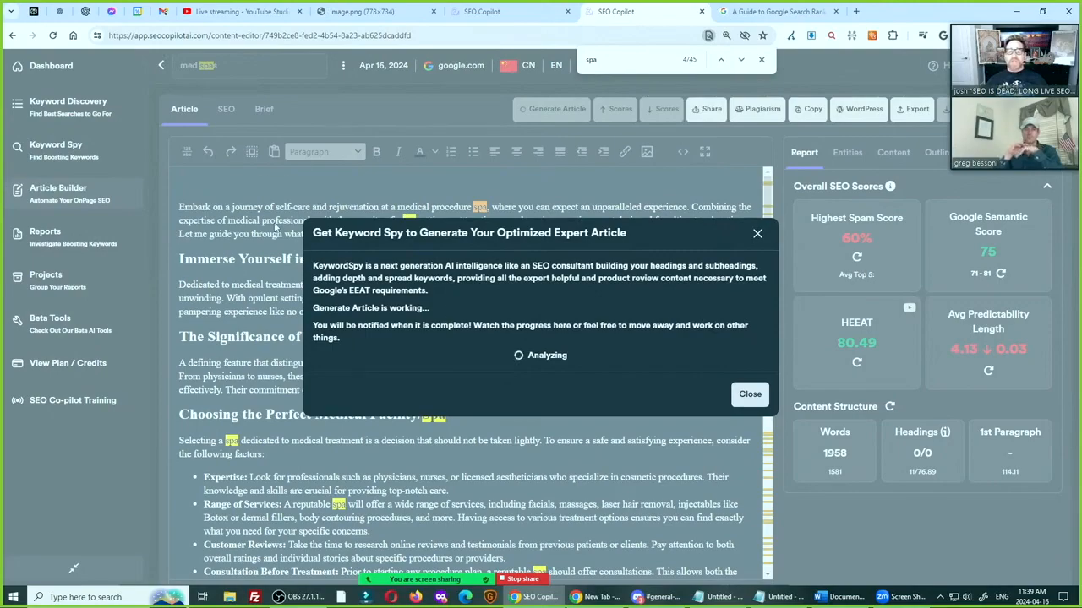
Dismiss the article generation progress and review the "spa" mentions in the fast facts, hiring qualities, and pros and cons
left_click(757, 233)
scroll(507, 323, "down", 15)
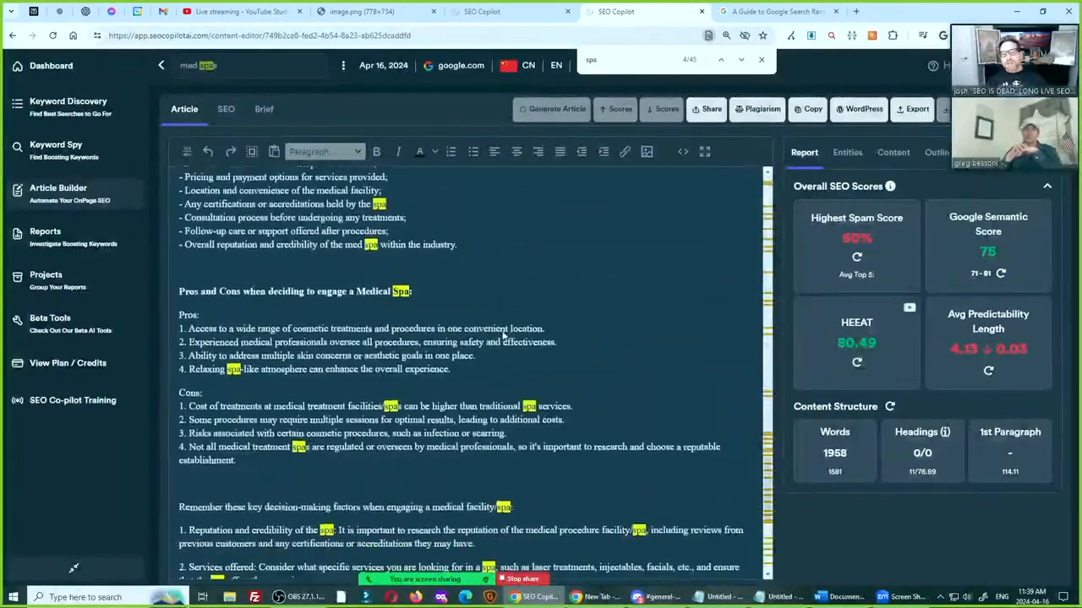
scroll(501, 333, "up", 2)
scroll(484, 329, "up", 8)
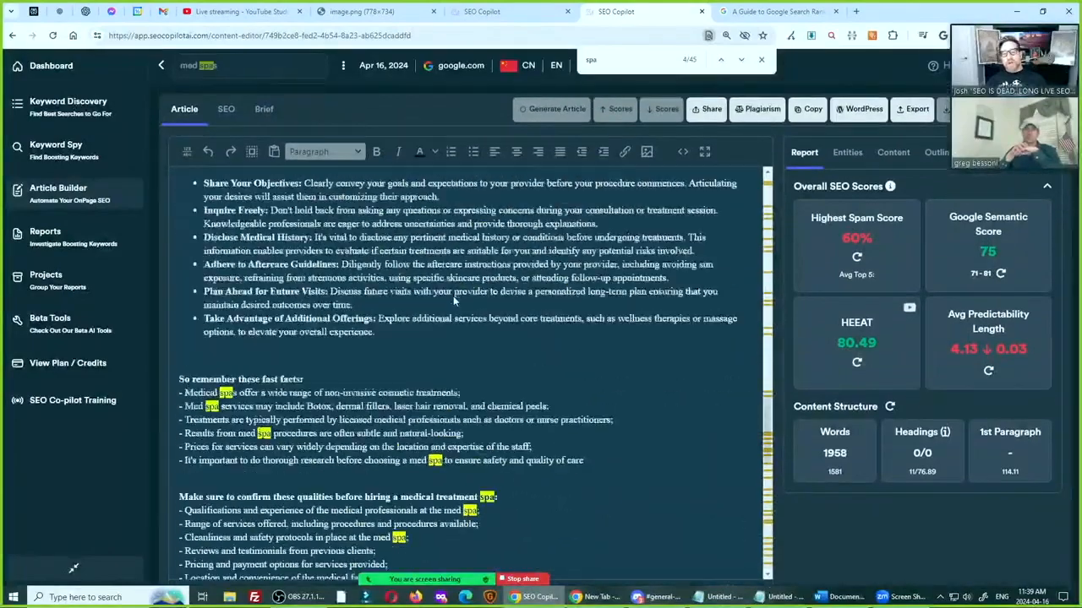
scroll(453, 296, "down", 2)
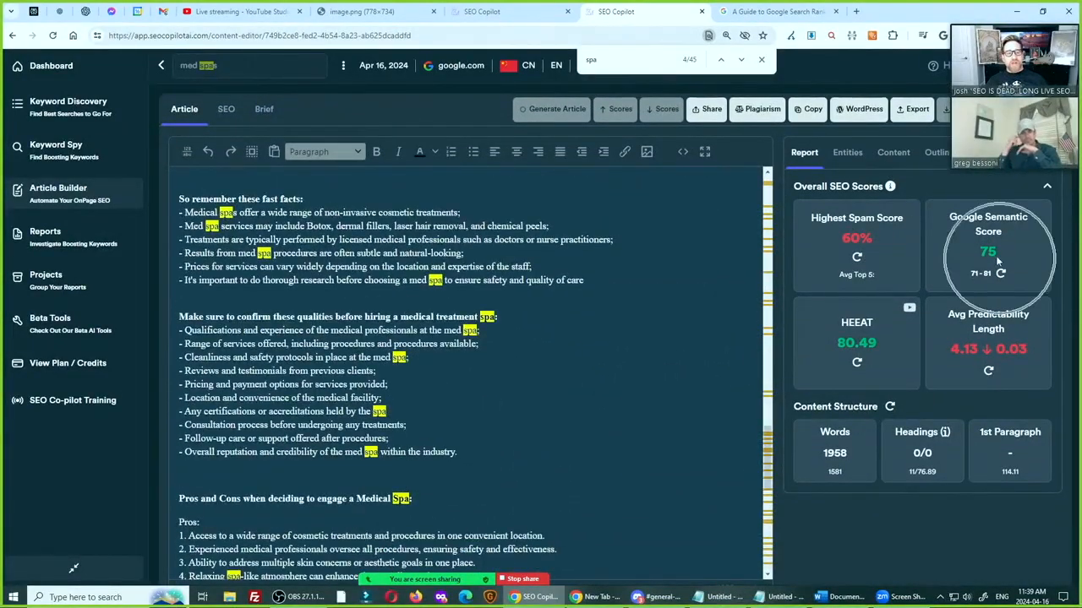
scroll(747, 289, "up", 4)
scroll(438, 279, "up", 10)
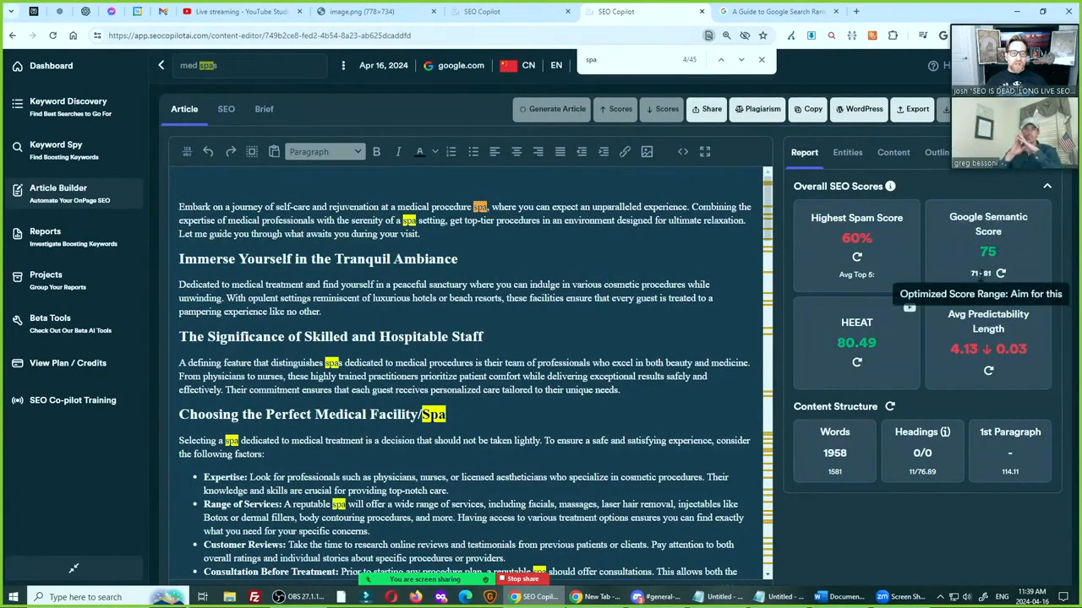
Examine the phrases flagged in the body spam explanation, including "medical professionals" and "cosmetic procedures", and close it
left_click(857, 241)
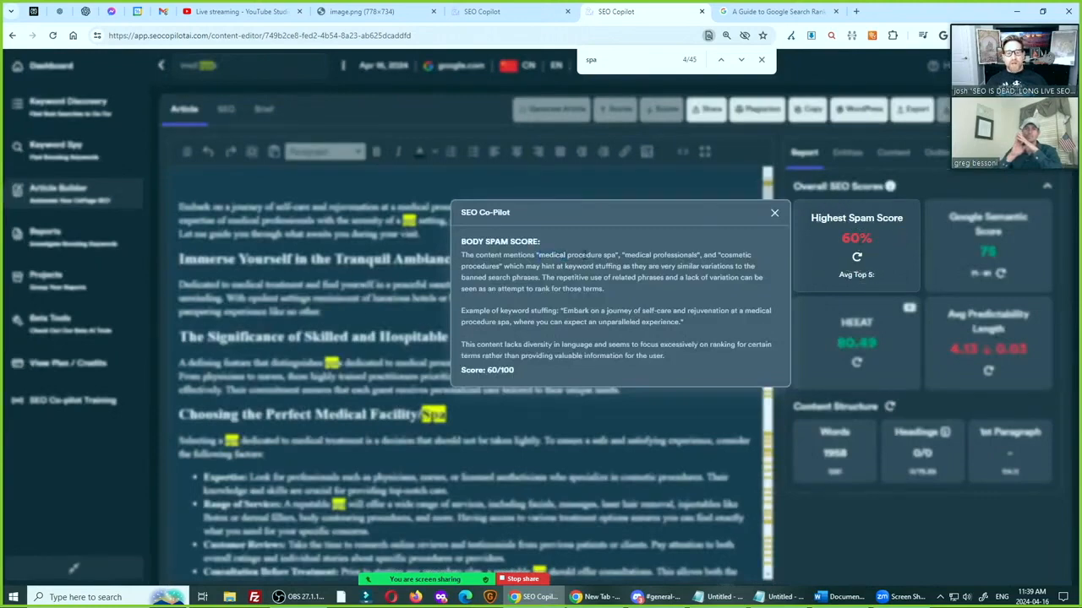
double_click(688, 256)
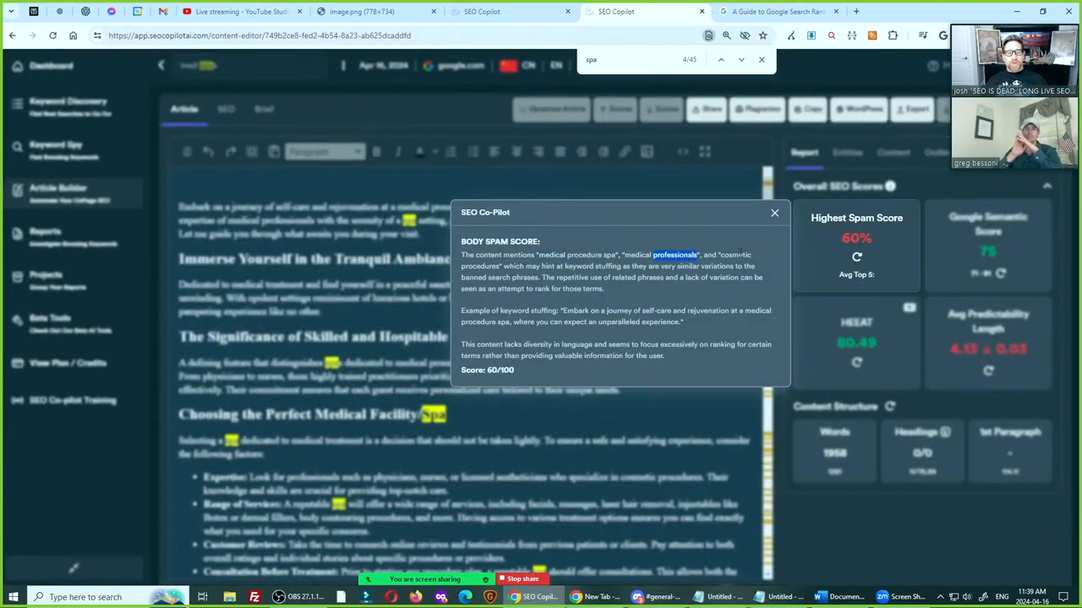
double_click(472, 266)
left_click(486, 269)
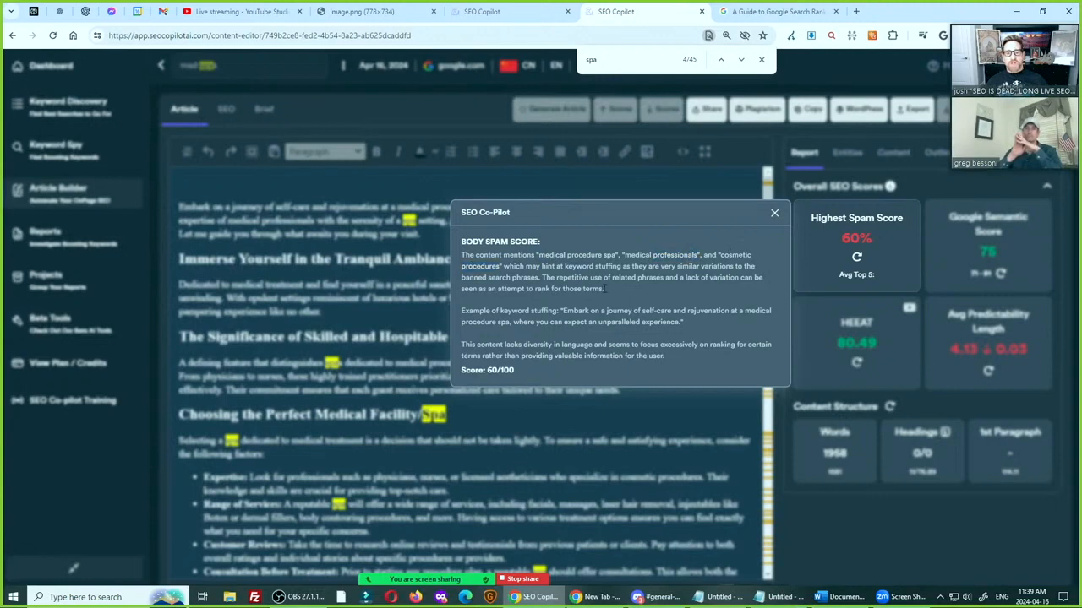
left_click_drag(505, 266, 592, 267)
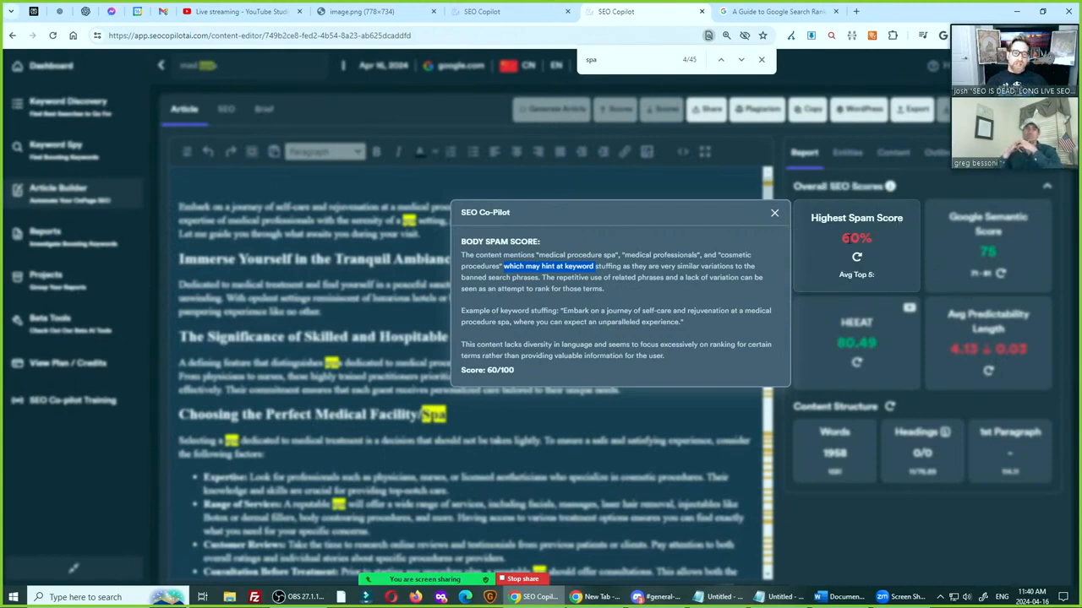
left_click(774, 212)
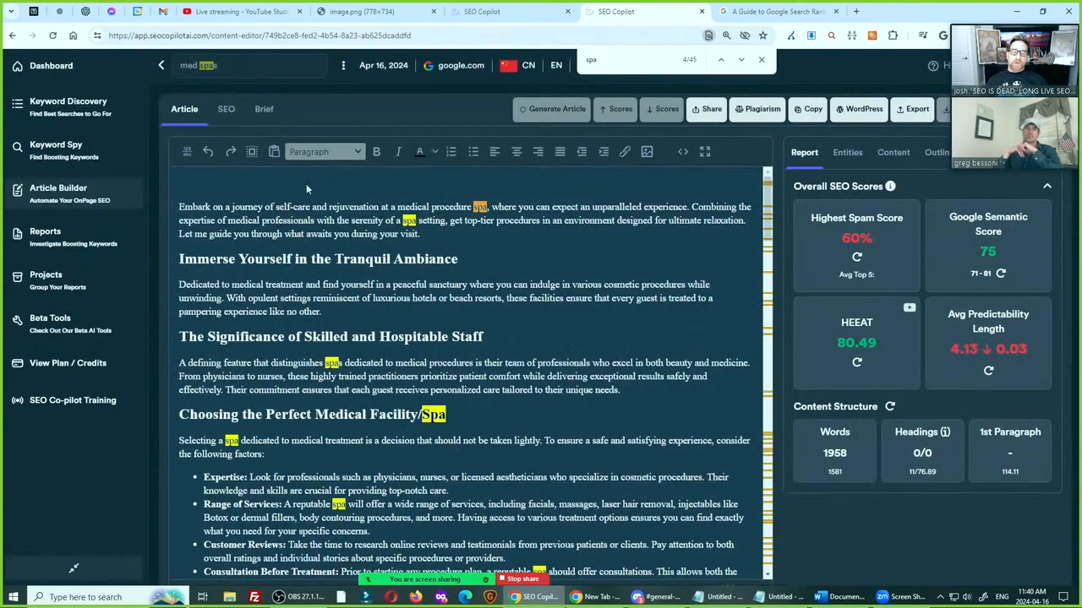
Reopen the Highest Spam Score explanation, point out the Avg Top 5 benchmark on the score card, and close the explanation
left_click(864, 251)
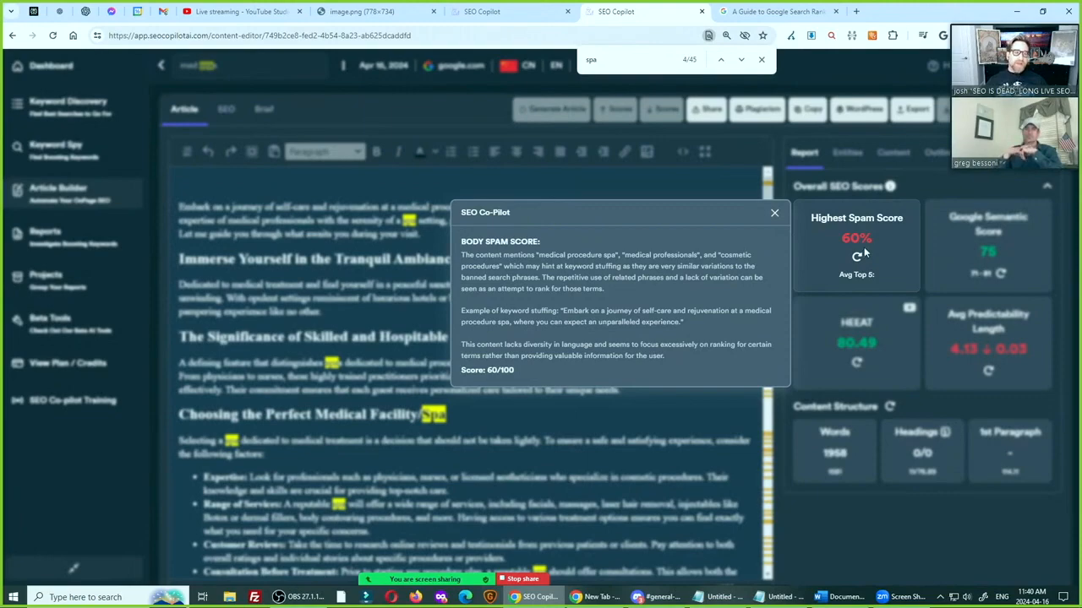
key("ctrl")
key("ctrl")
key("ctrl")
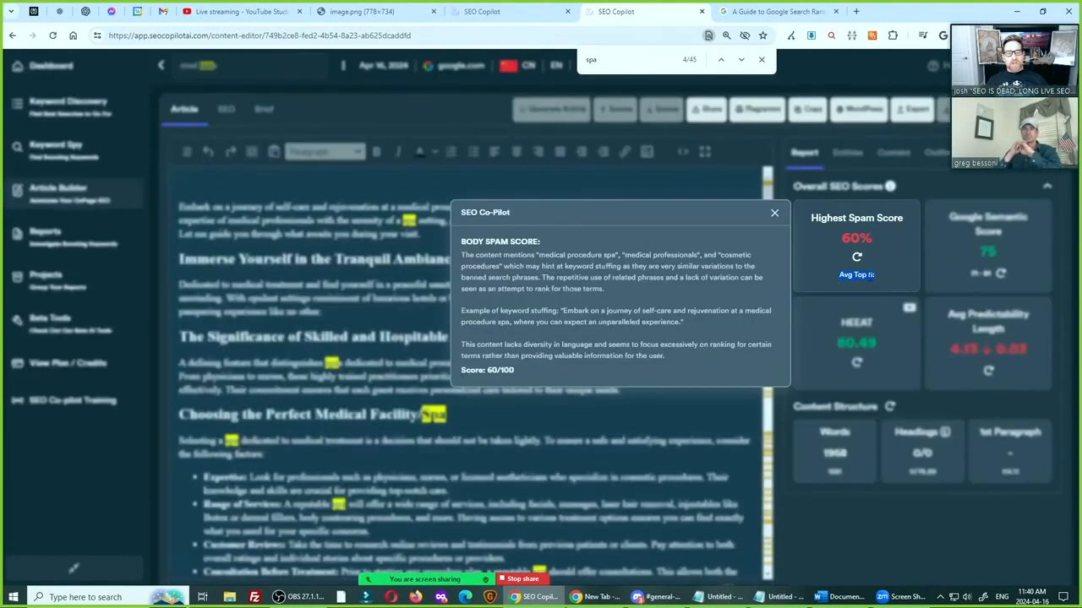
left_click(775, 213)
key("ctrl")
left_click(867, 278)
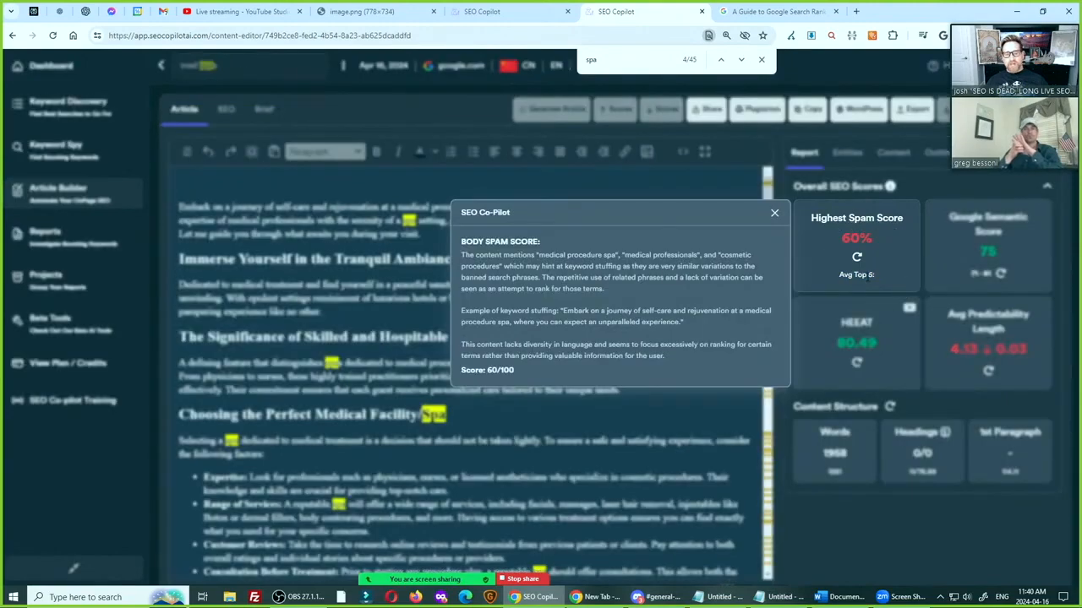
key("ctrl")
key("ctrl")
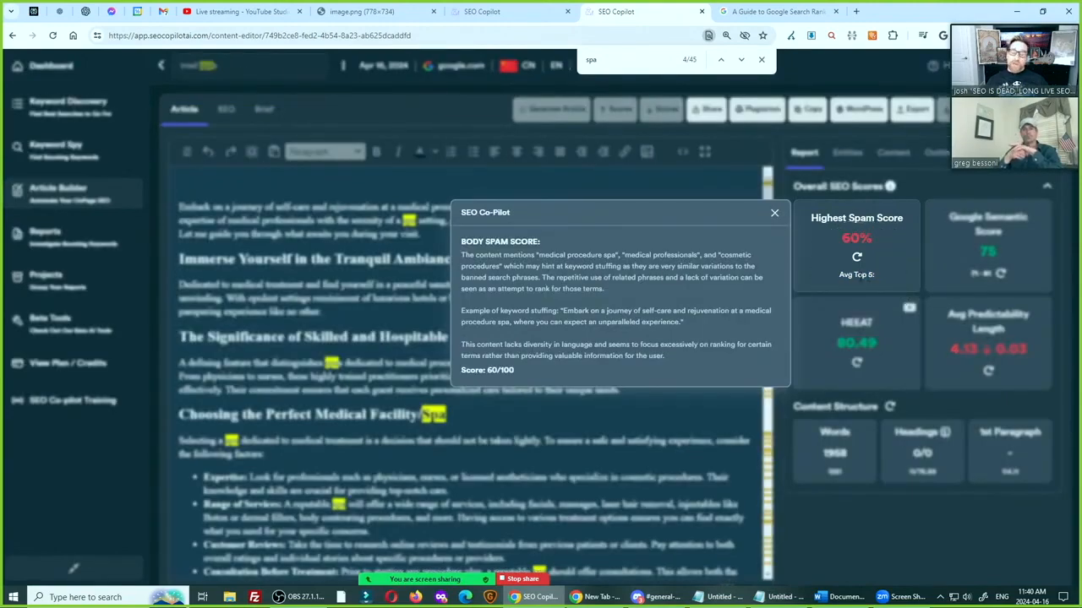
left_click(774, 213)
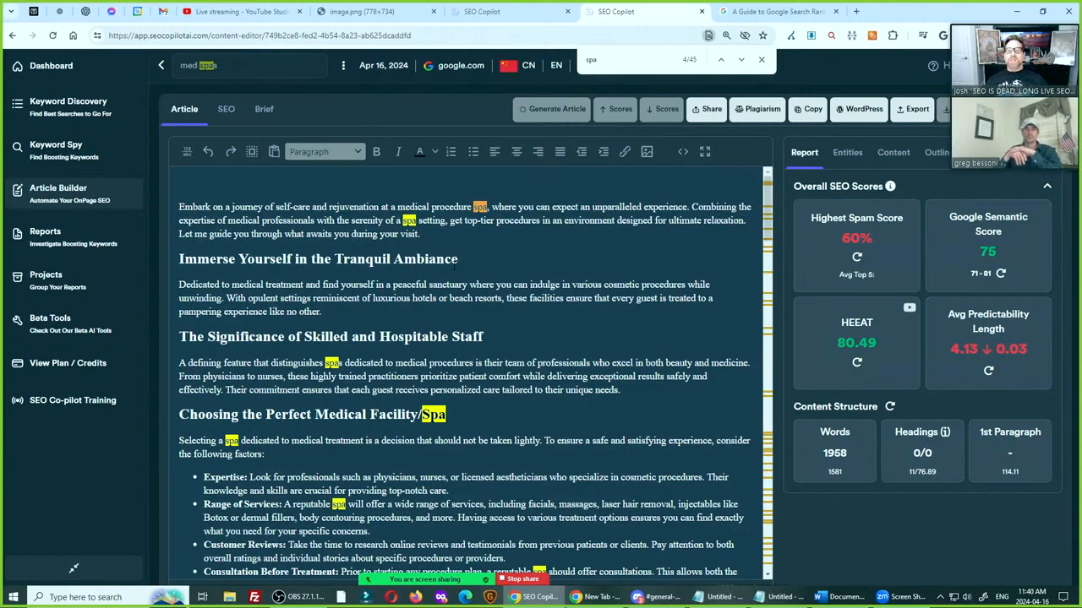
Bring up the body spam explanation again and highlight the article's spam percentage
left_click(855, 239)
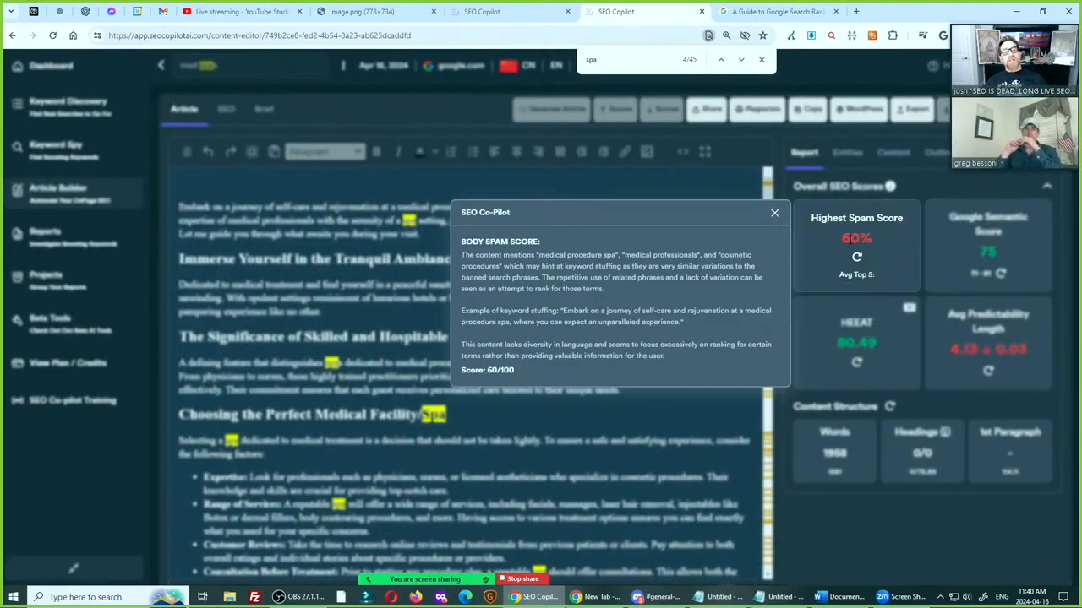
mouse_move(842, 237)
left_mouse_down()
mouse_move(872, 239)
mouse_move(842, 238)
left_mouse_up()
left_click(856, 238)
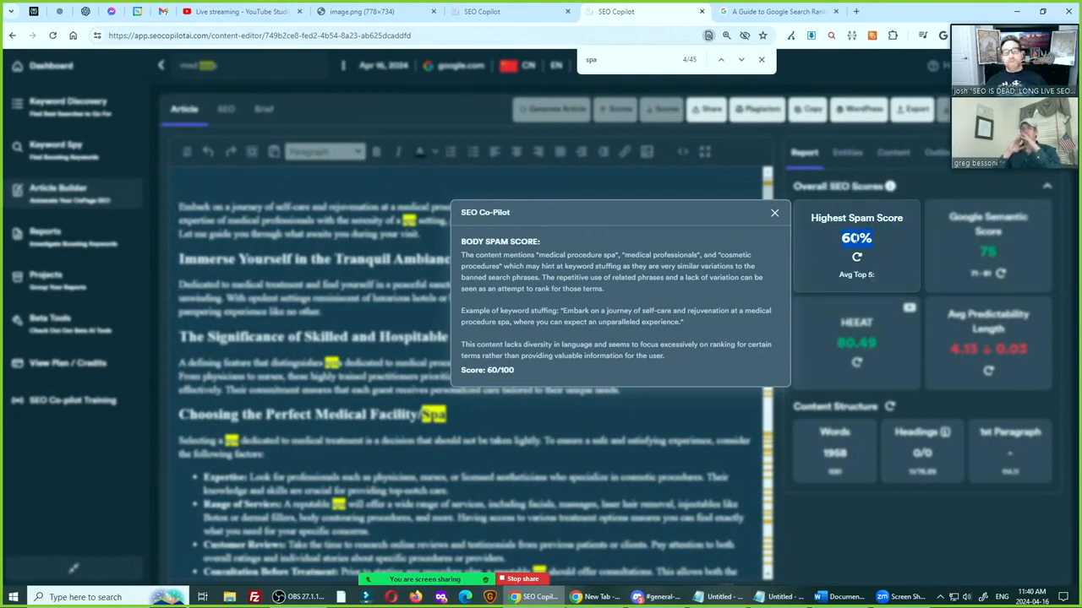
Close the body spam explanation, bring it up once more from the Highest Spam Score card, and dismiss it
key("ctrl")
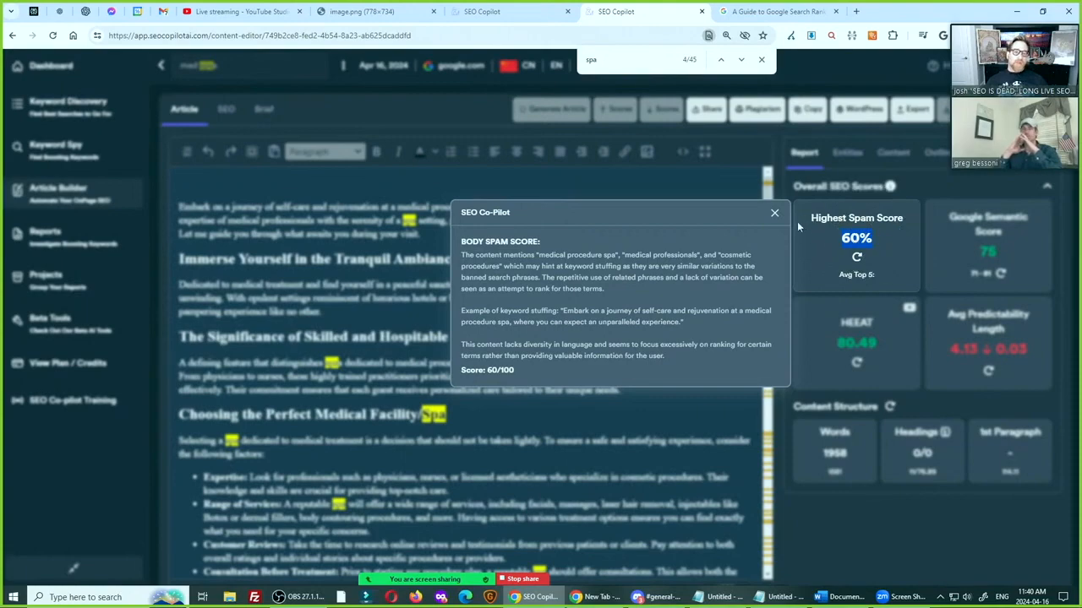
left_click(774, 213)
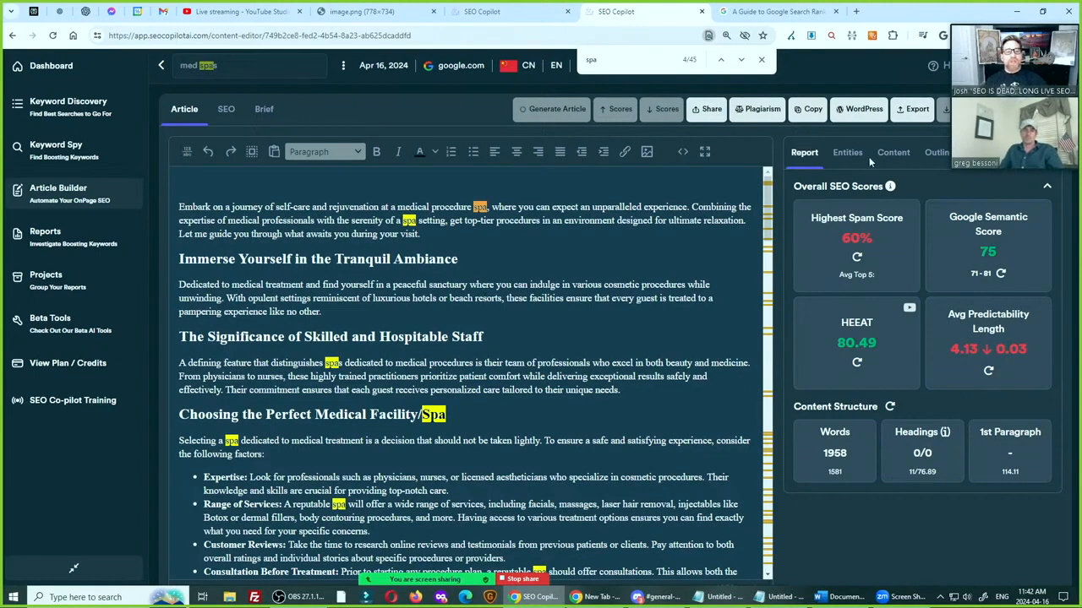
left_click(868, 237)
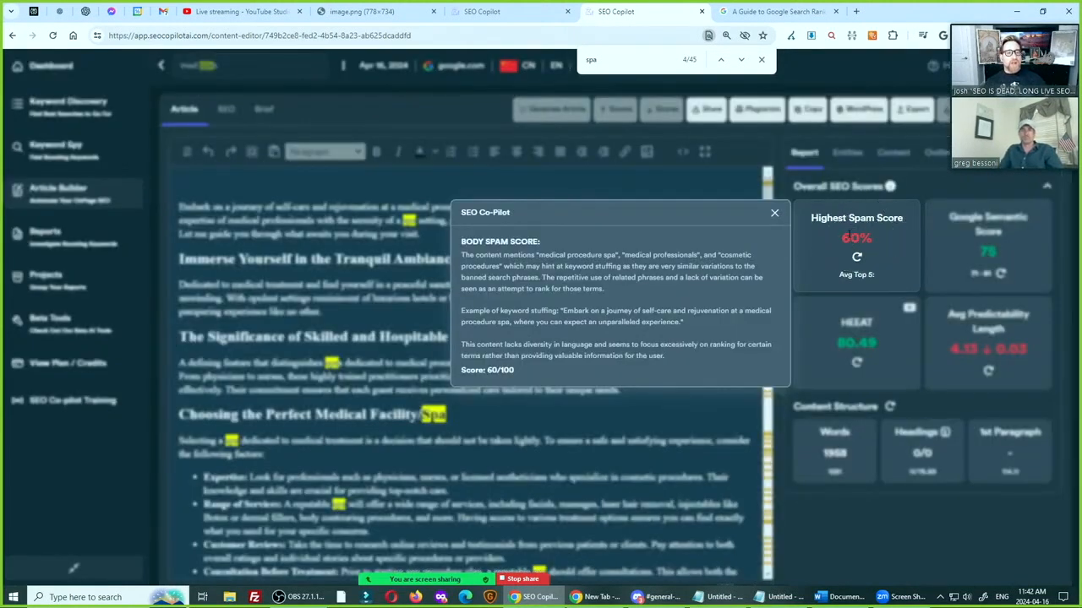
left_click(774, 212)
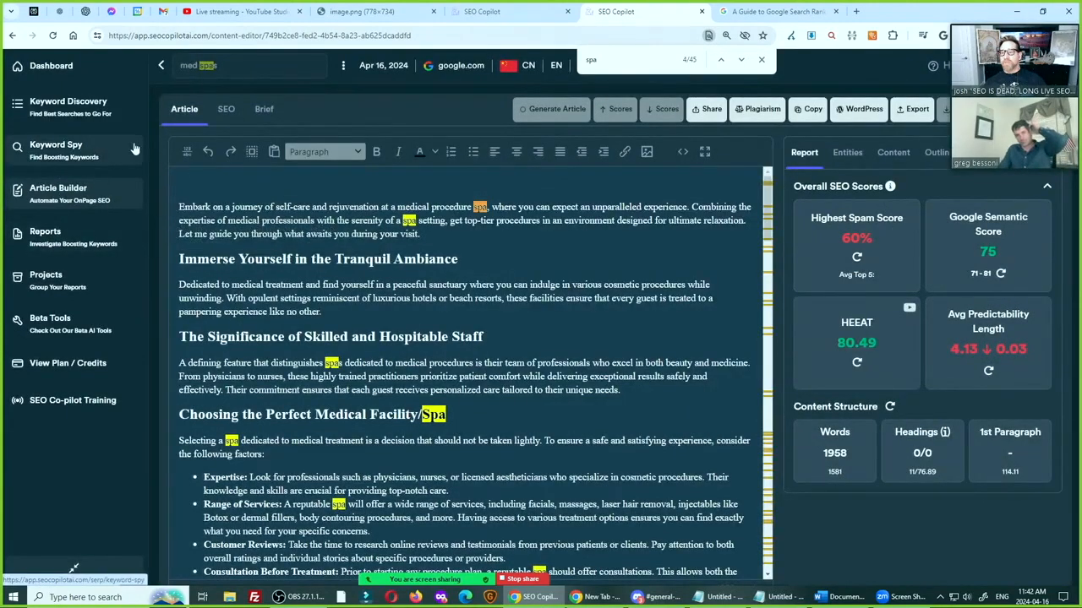
Open the "stock photos of women" report in Article Builder and review its body spam explanation and Avg Top 5 benchmark
left_click(68, 201)
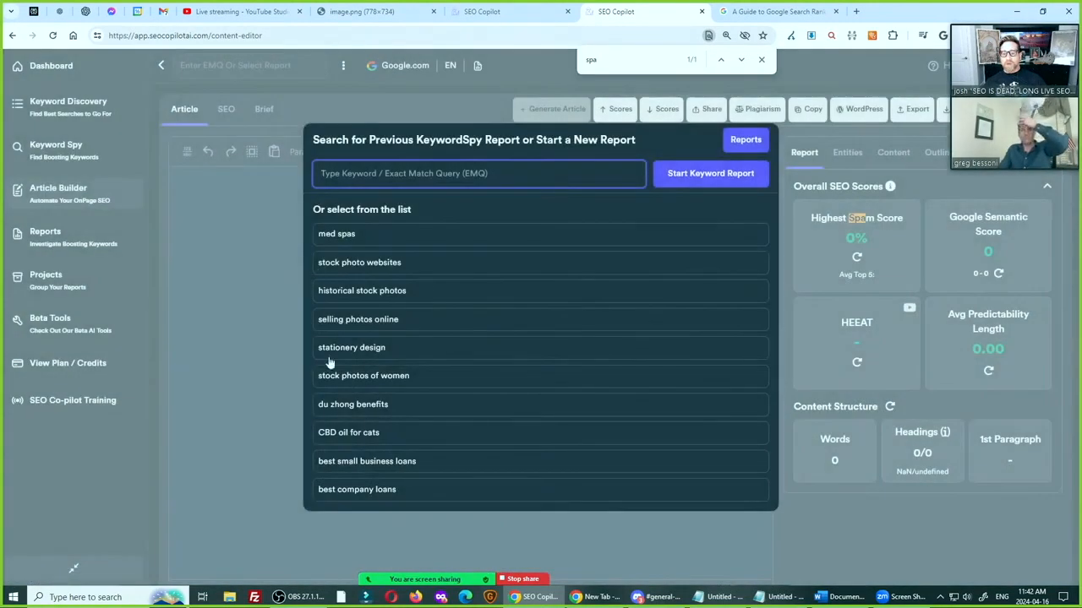
left_click(335, 375)
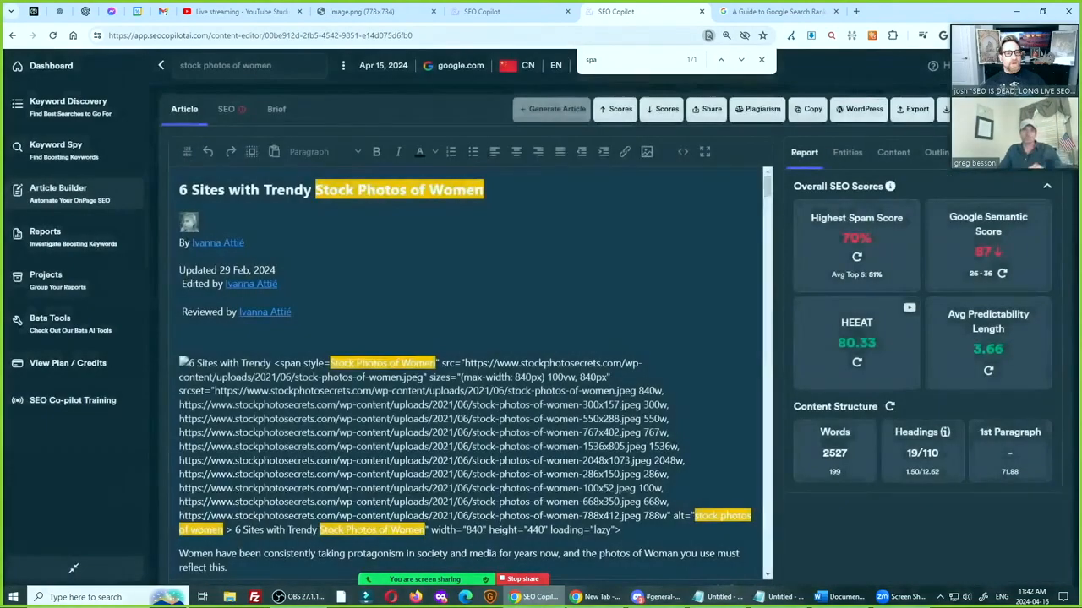
left_click(874, 272)
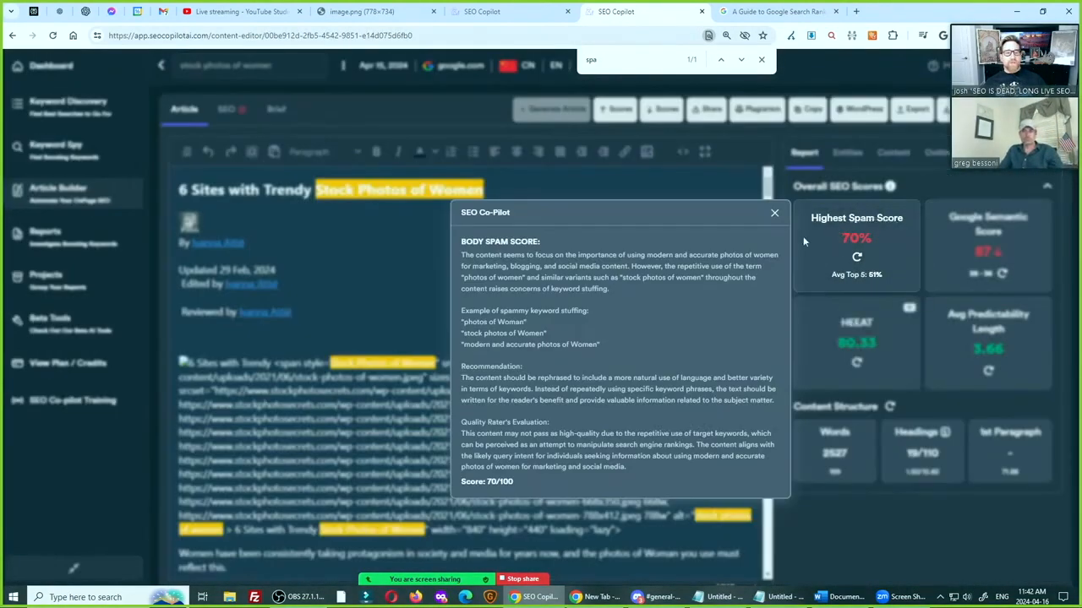
left_click(771, 213)
left_click(866, 282)
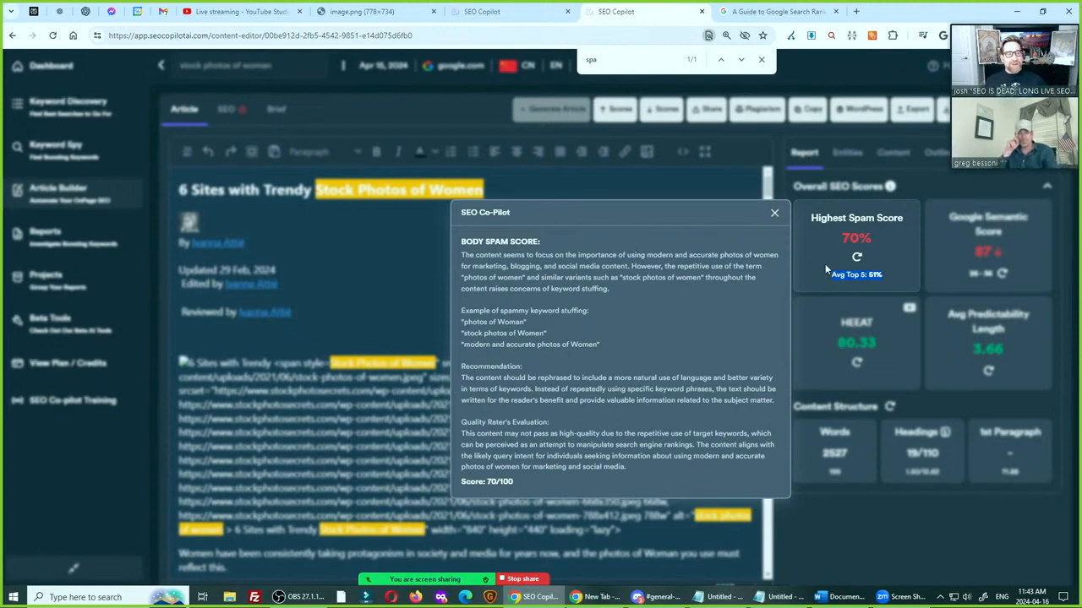
left_click(775, 215)
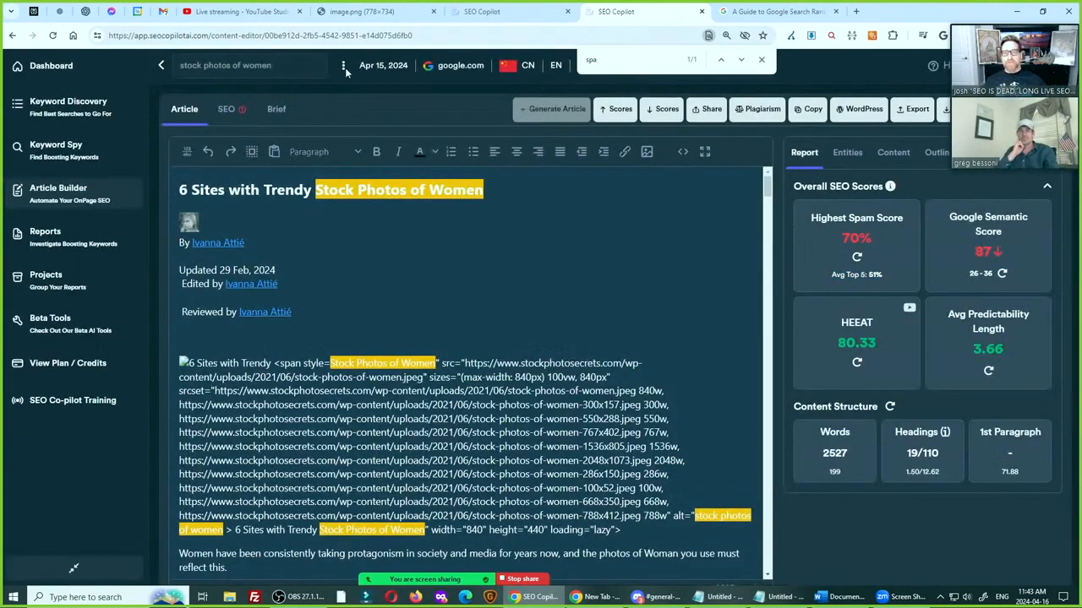
Check the live stream in YouTube Studio and close the medical spa Word document without saving it
left_click(253, 18)
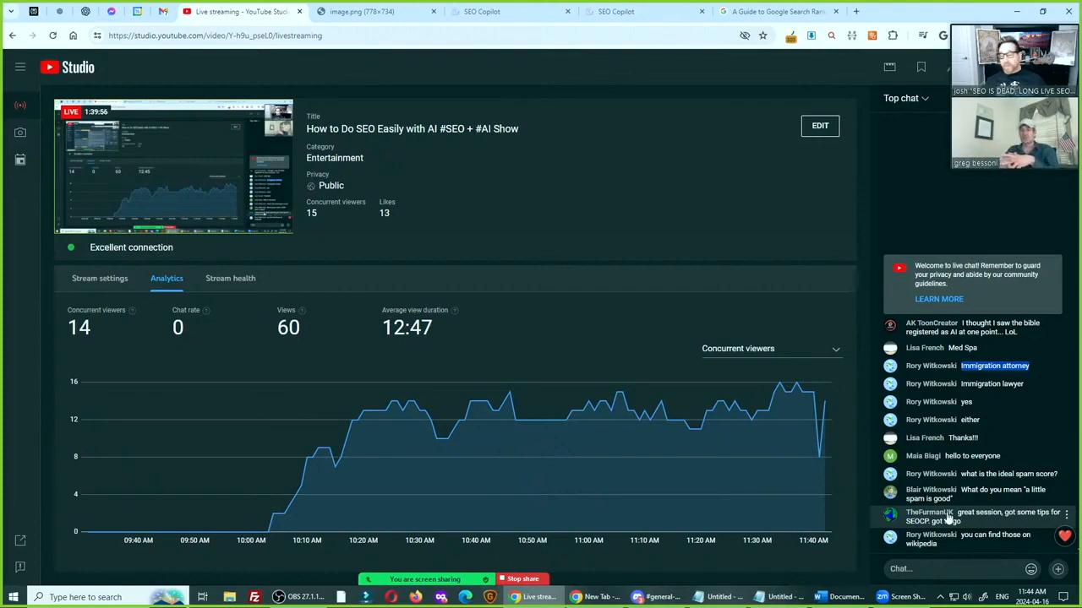
left_click(841, 597)
left_click(1066, 12)
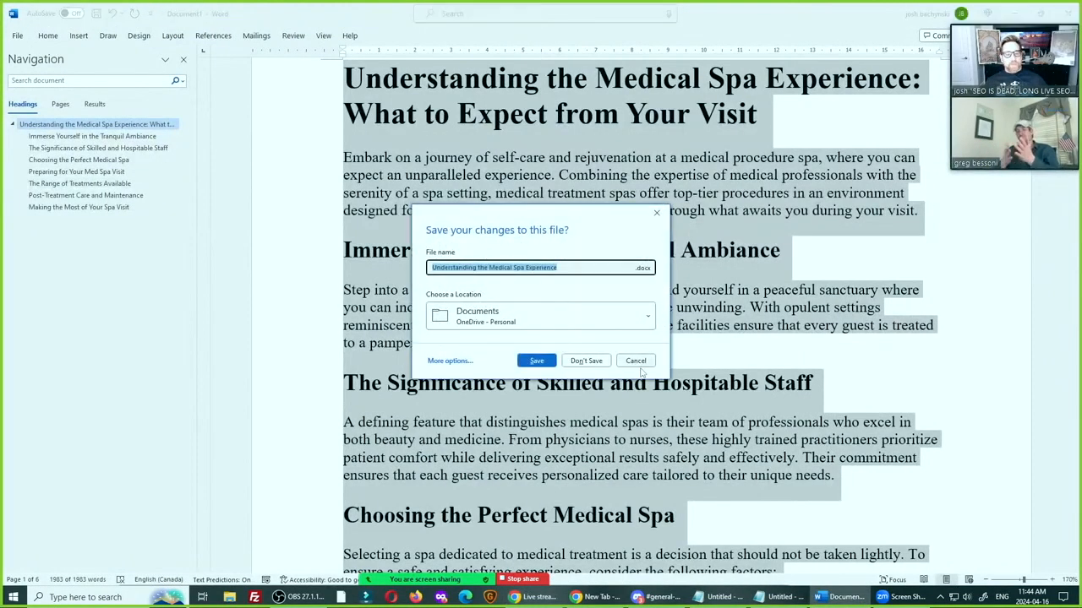
left_click(591, 359)
Close both blank untitled Notepad windows
left_click(832, 598)
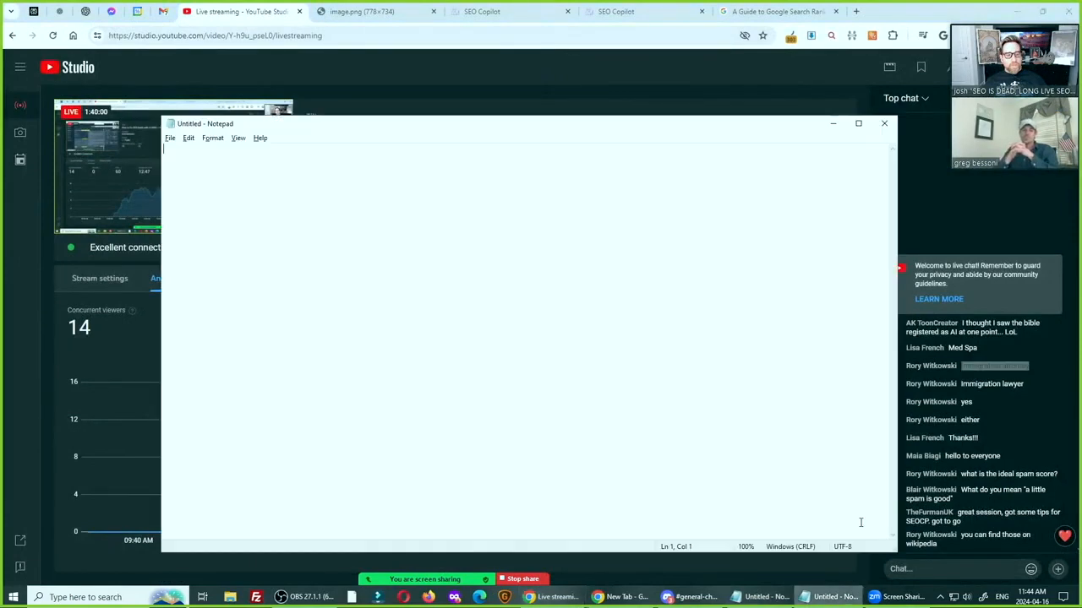
left_click(887, 123)
left_click(811, 597)
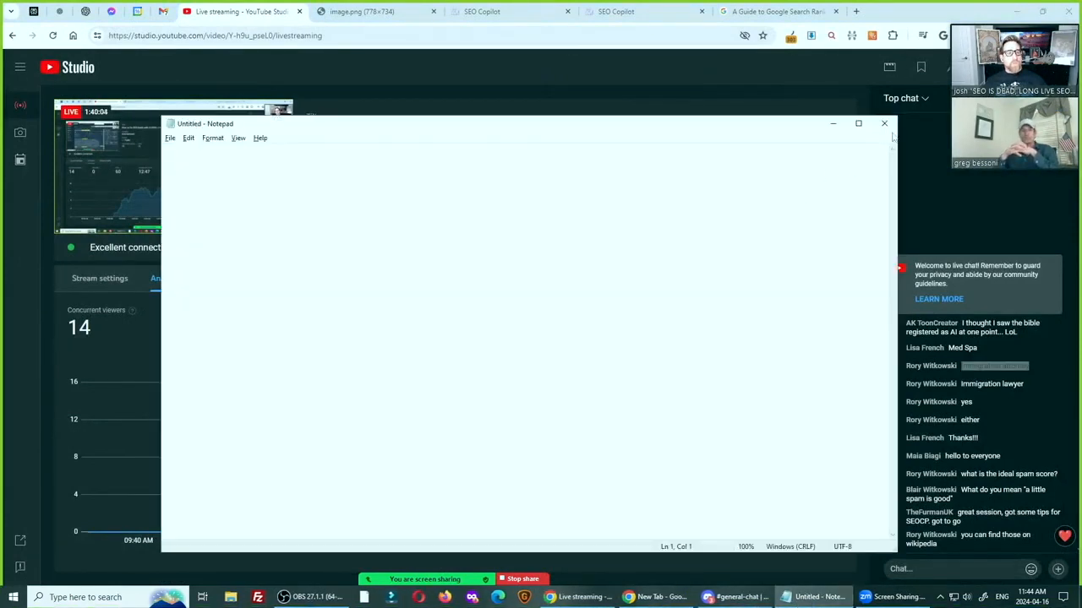
left_click(887, 123)
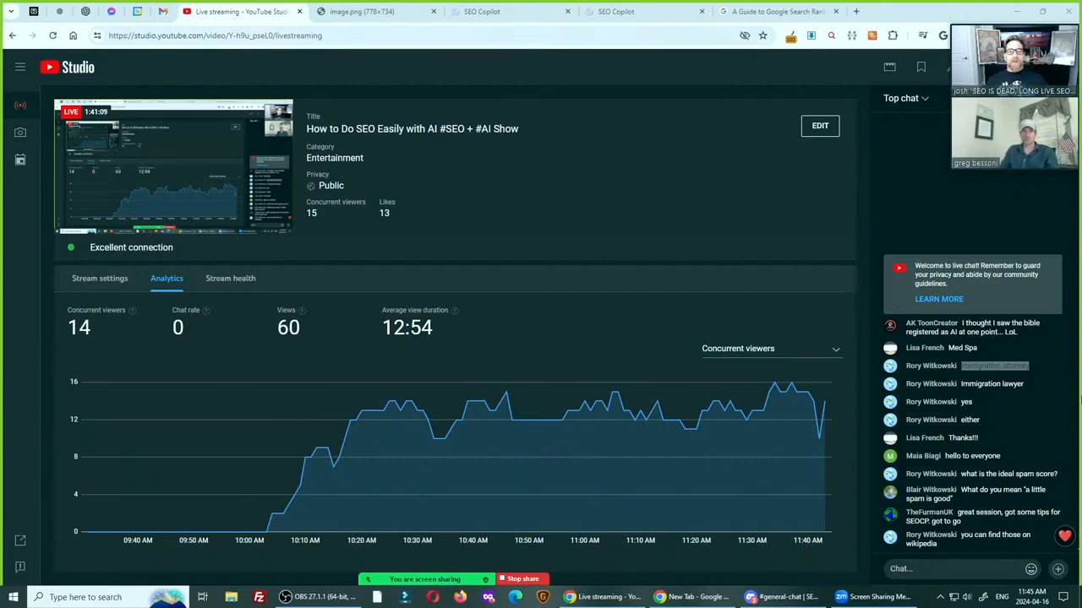
Return to the "stock photos of women" article in SEO Copilot and show only the single words among its entities
left_click(616, 10)
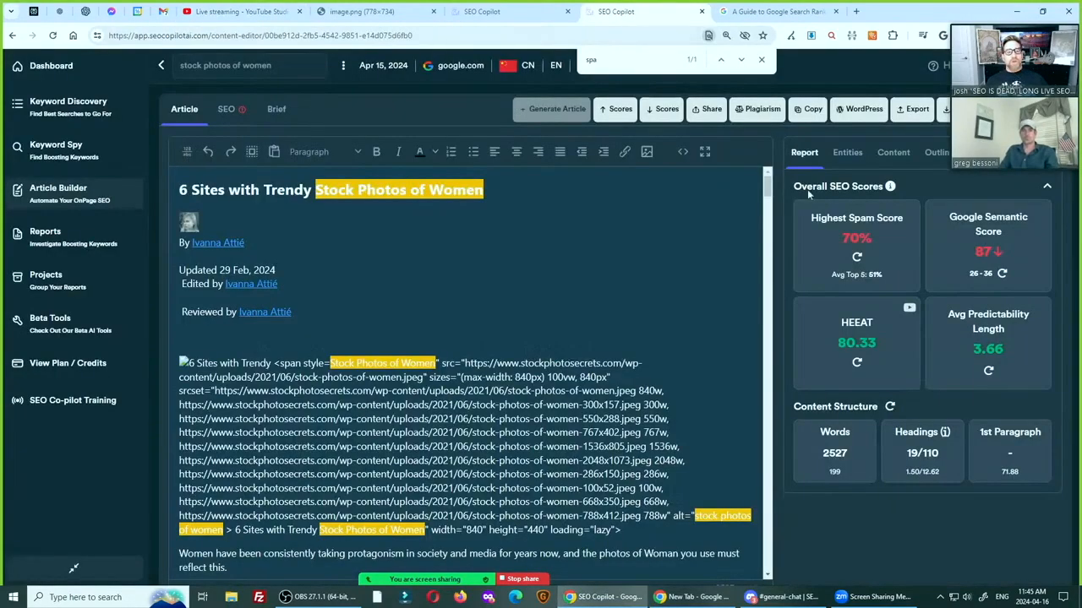
left_click(856, 152)
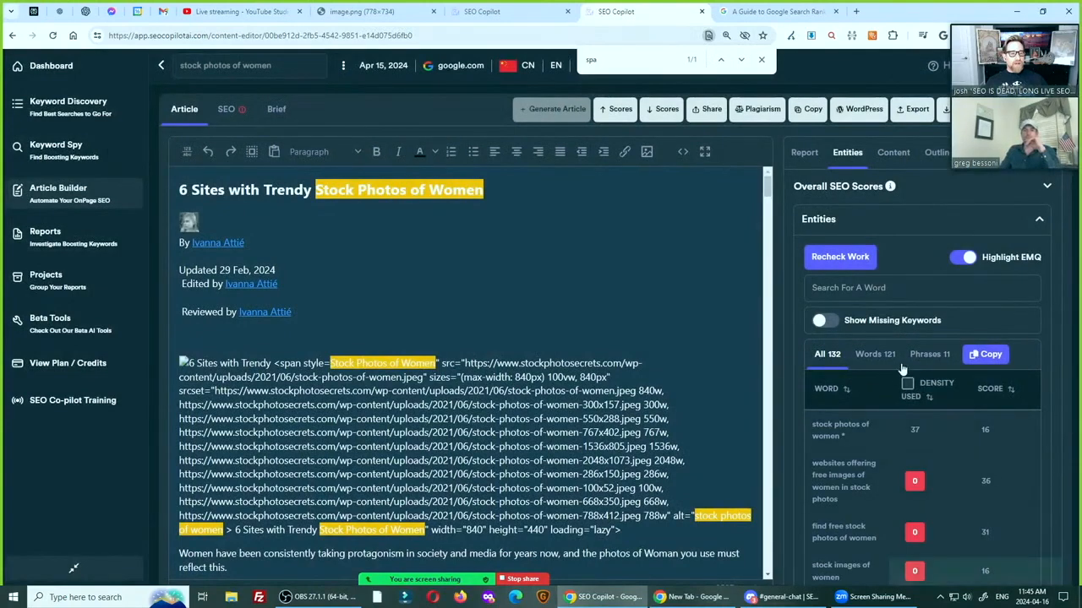
left_click(874, 354)
scroll(1006, 450, "down", 1)
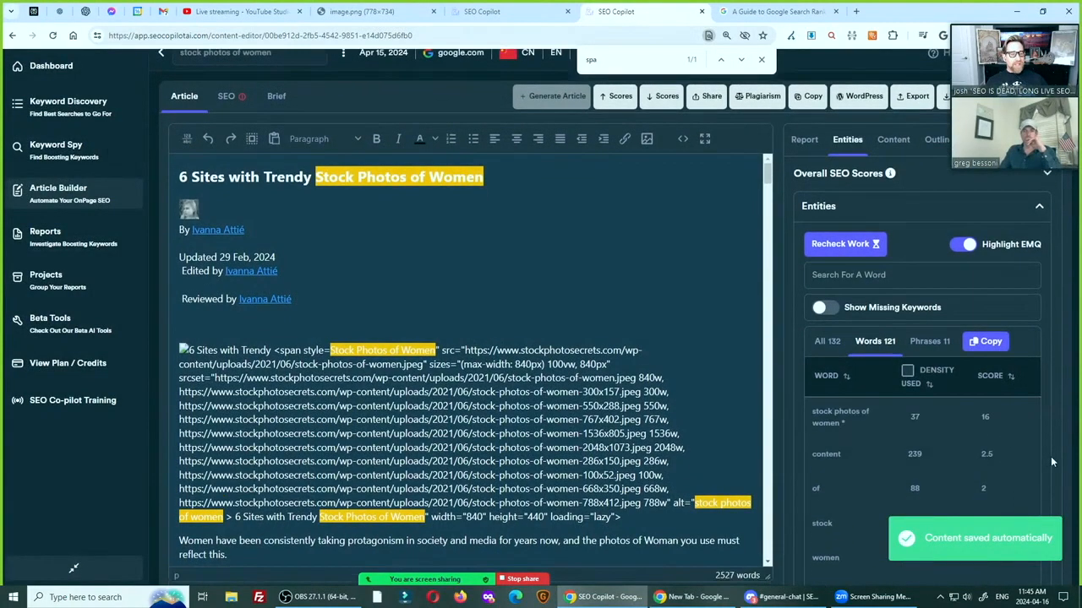
scroll(1052, 462, "down", 1)
scroll(927, 333, "up", 2)
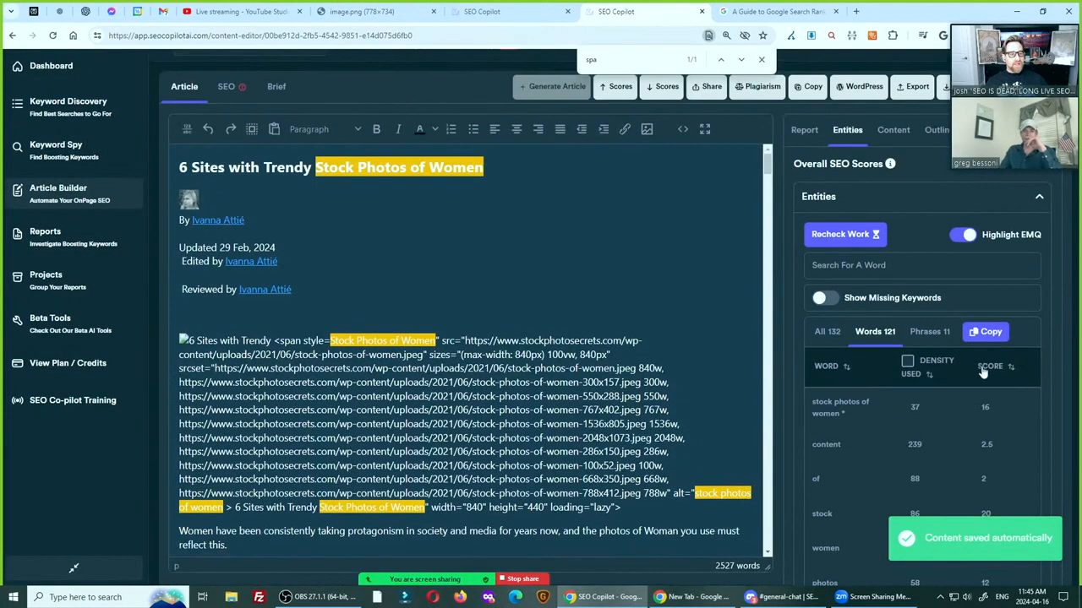
Sort the entity words by score from highest to lowest and look through the top-scoring words
left_click(985, 371)
left_click(989, 372)
scroll(838, 474, "down", 2)
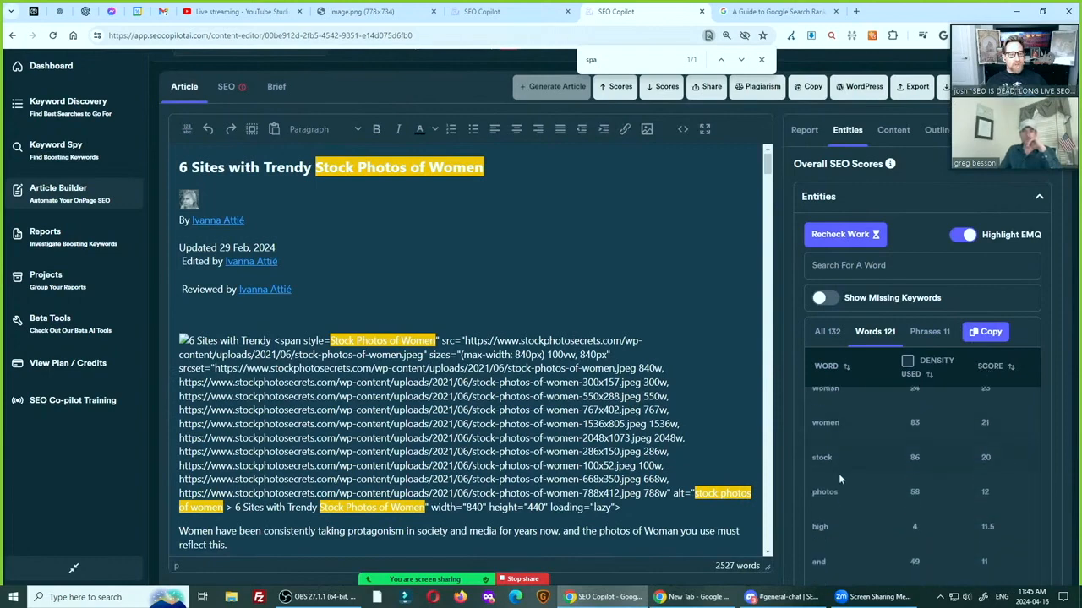